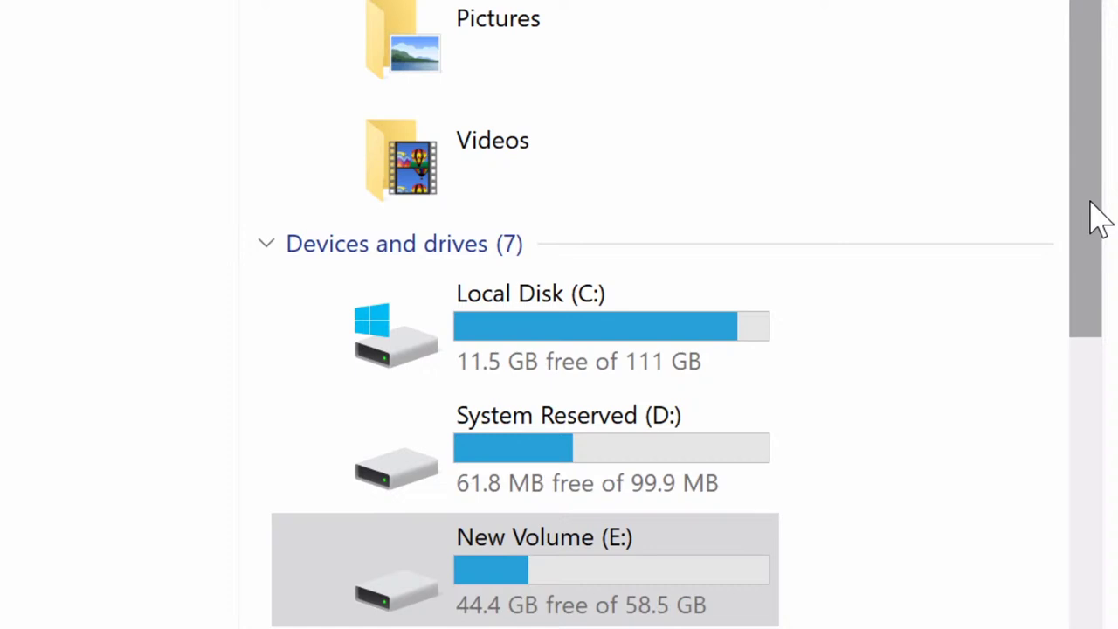
Open the advanced sharing settings of the New Volume (E:) drive from its properties.
{"action": "left_click", "coordinate": [641, 594]}
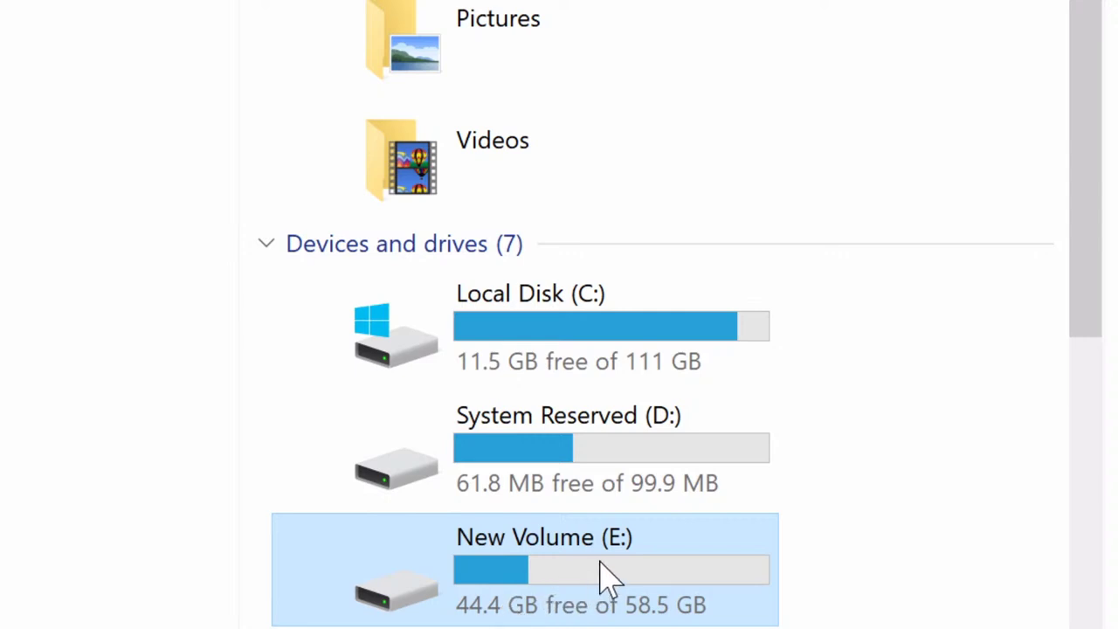
{"action": "key", "text": "alt+Return"}
{"action": "left_click_drag", "start_coordinate": [960, 3], "coordinate": [447, 35]}
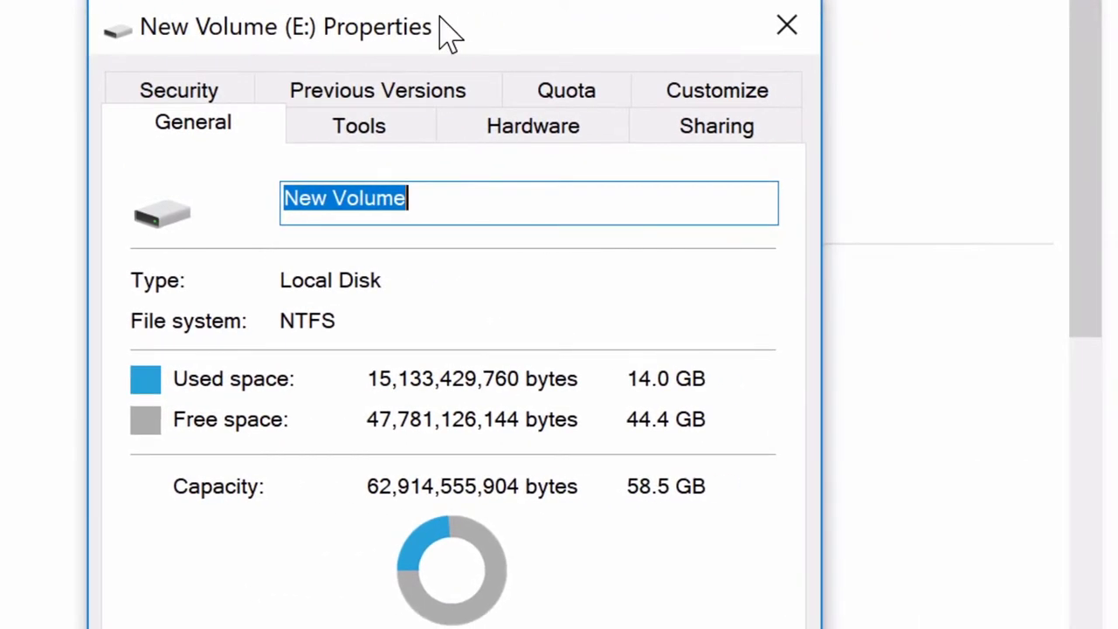
{"action": "left_click", "coordinate": [728, 124]}
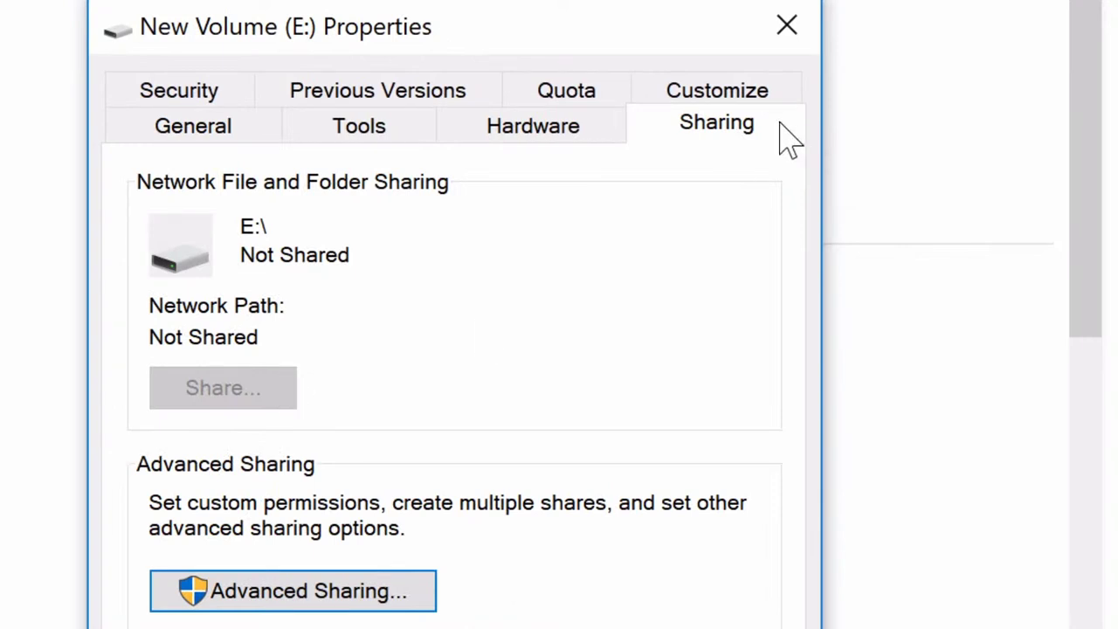
{"action": "left_click", "coordinate": [343, 599]}
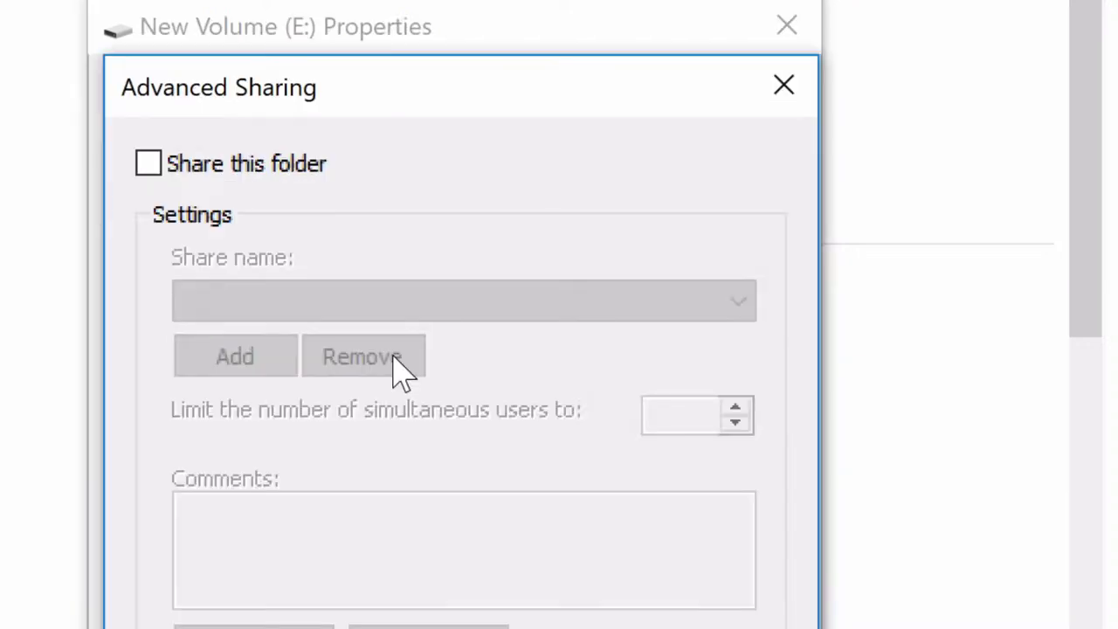
Enable sharing of the drive and open the share's permissions.
{"action": "left_click", "coordinate": [150, 165]}
{"action": "mouse_move", "coordinate": [537, 90]}
{"action": "left_mouse_down"}
{"action": "mouse_move", "coordinate": [539, 49]}
{"action": "mouse_move", "coordinate": [599, 44]}
{"action": "left_mouse_up"}
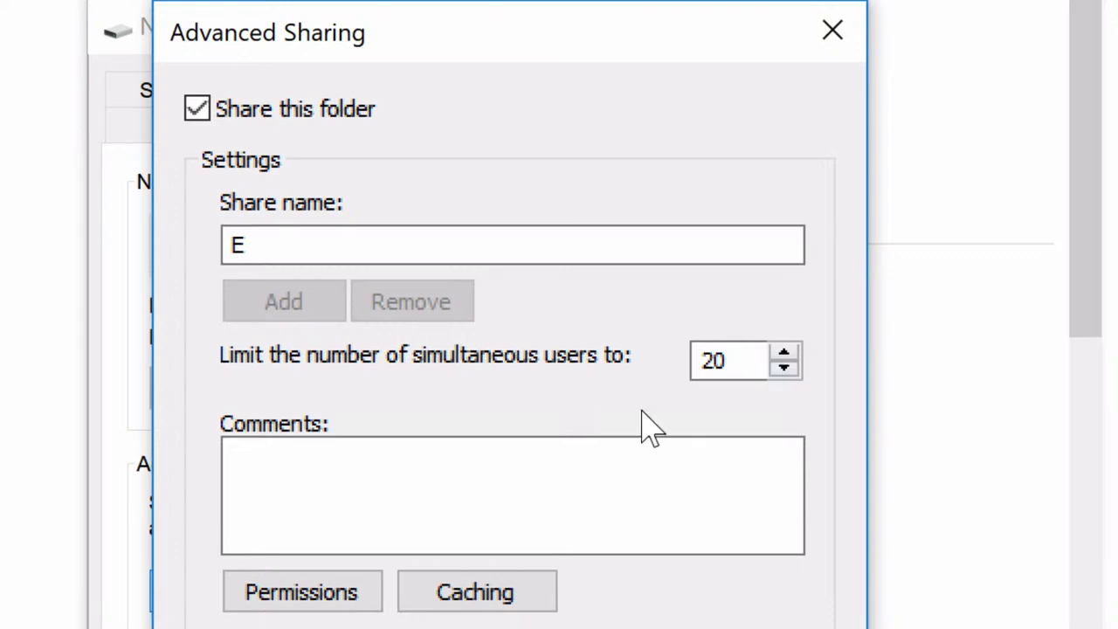
{"action": "left_click", "coordinate": [312, 594]}
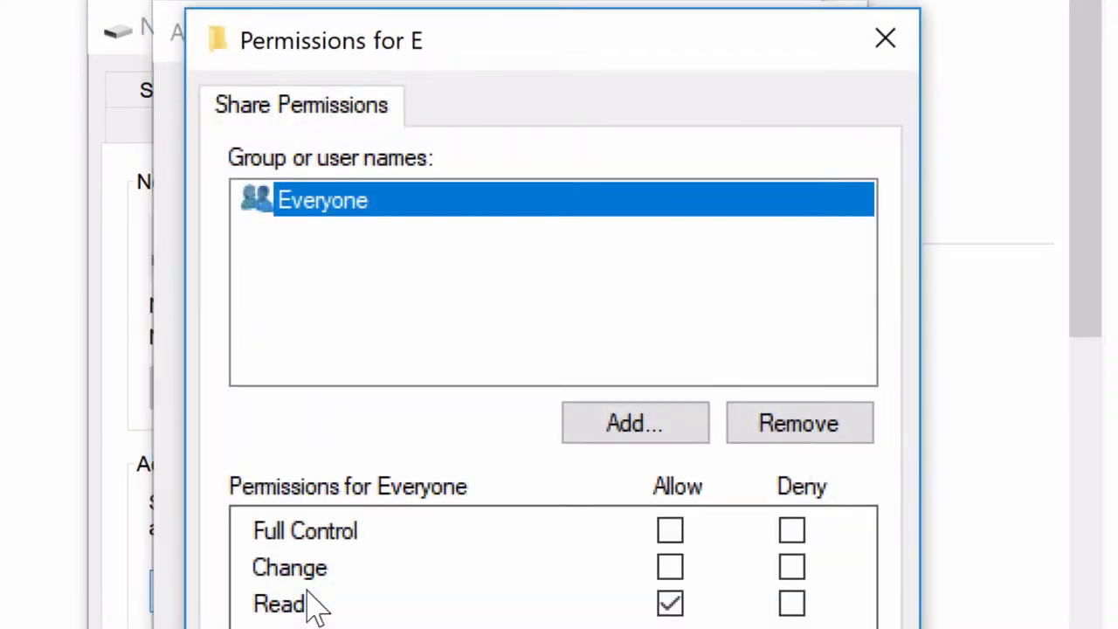
{"action": "mouse_move", "coordinate": [663, 44]}
{"action": "left_mouse_down"}
{"action": "mouse_move", "coordinate": [661, 25]}
{"action": "mouse_move", "coordinate": [665, 45]}
{"action": "left_mouse_up"}
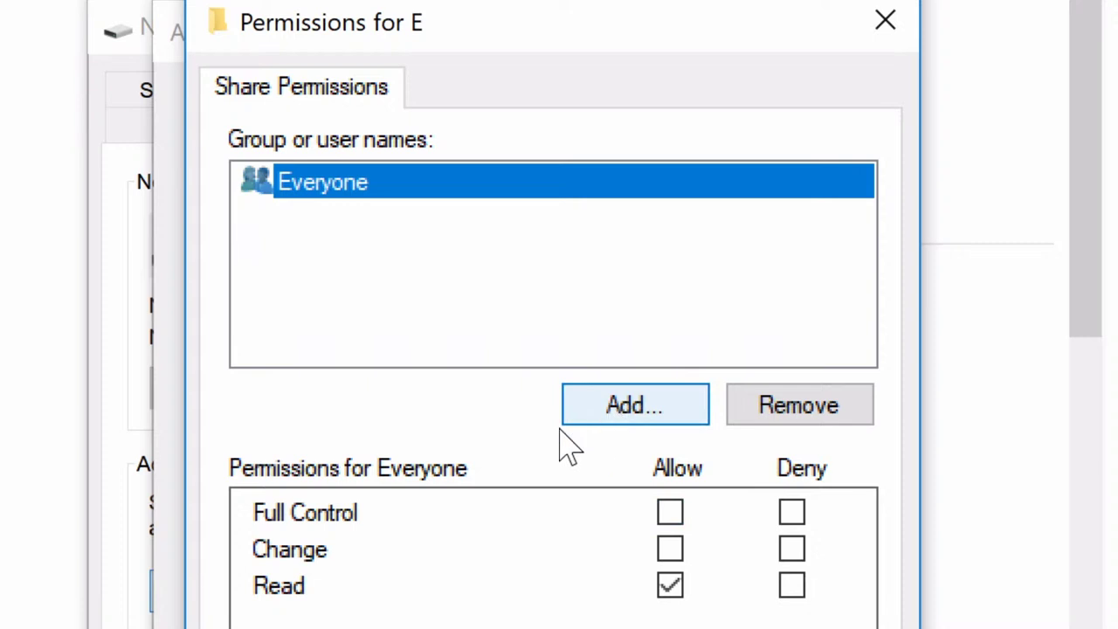
{"action": "left_click", "coordinate": [670, 514]}
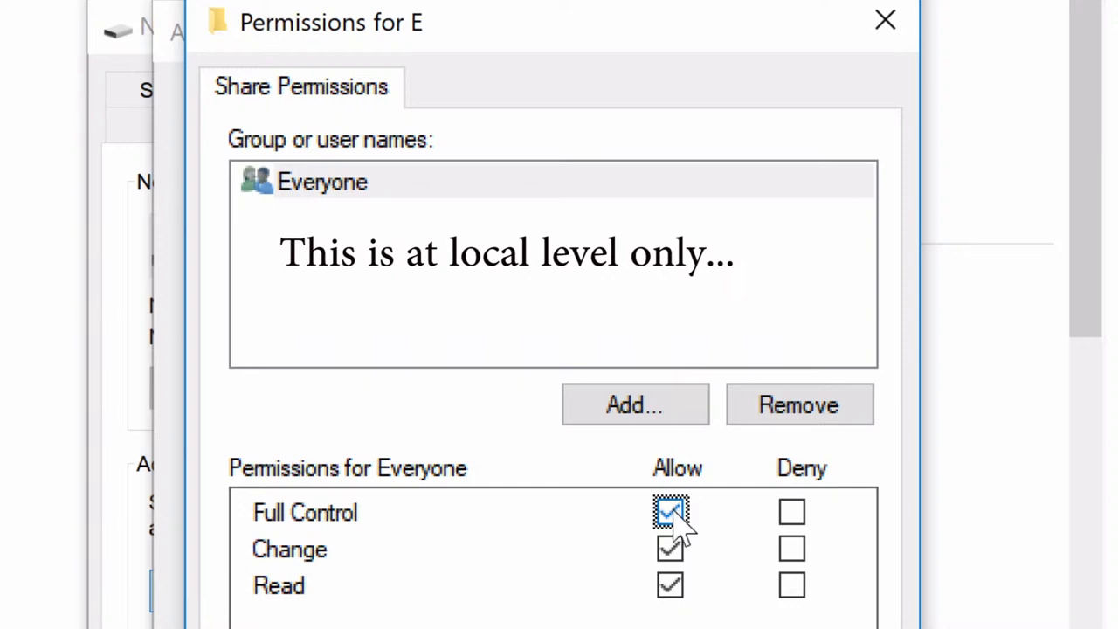
{"action": "left_click", "coordinate": [673, 514]}
{"action": "left_click", "coordinate": [674, 550]}
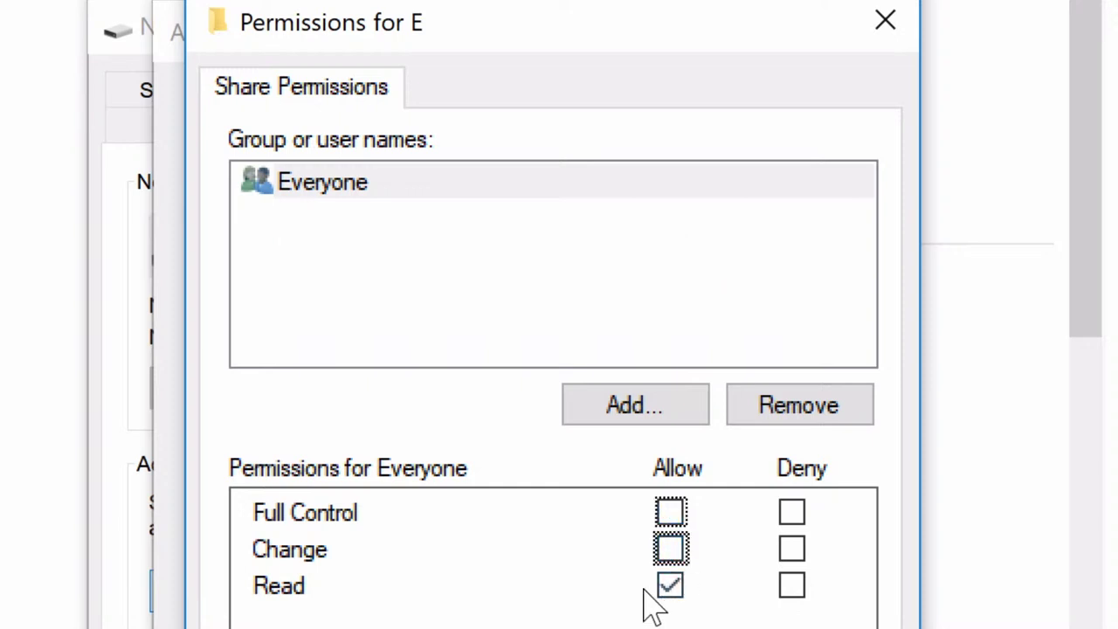
{"action": "left_click", "coordinate": [445, 192]}
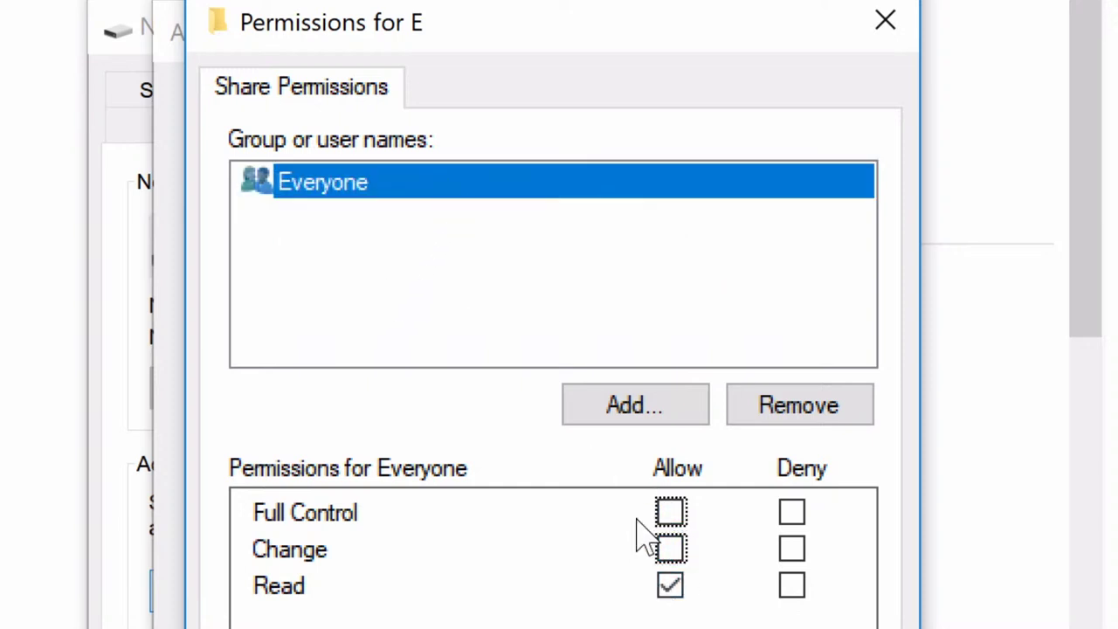
Add the user cobuman0 to the share permissions of E.
{"action": "left_click", "coordinate": [649, 403]}
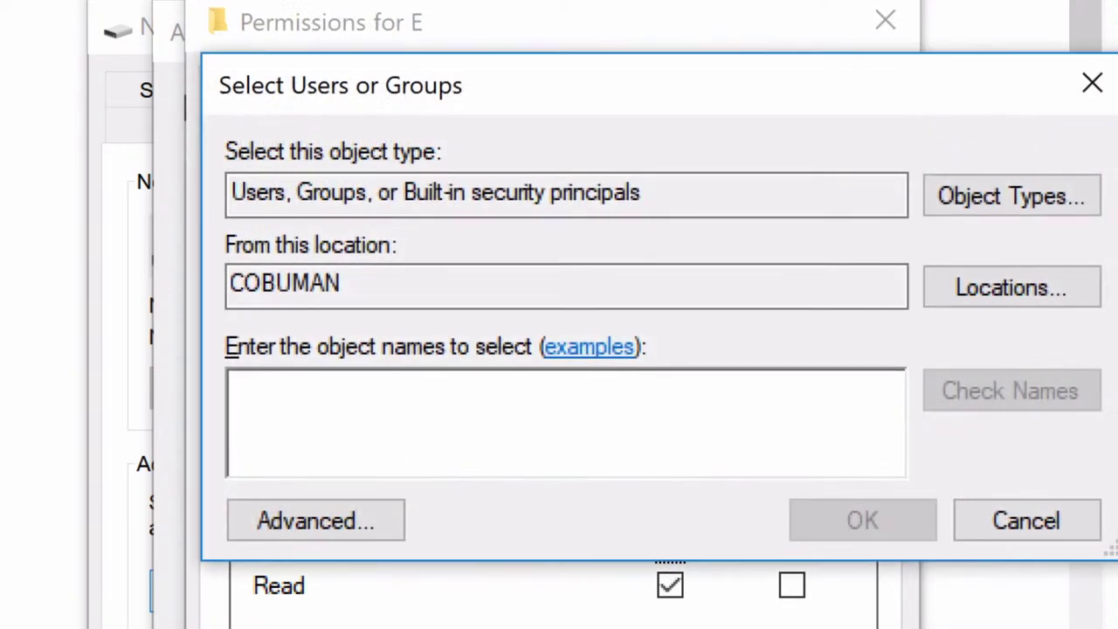
{"action": "left_click_drag", "start_coordinate": [794, 103], "coordinate": [637, 130]}
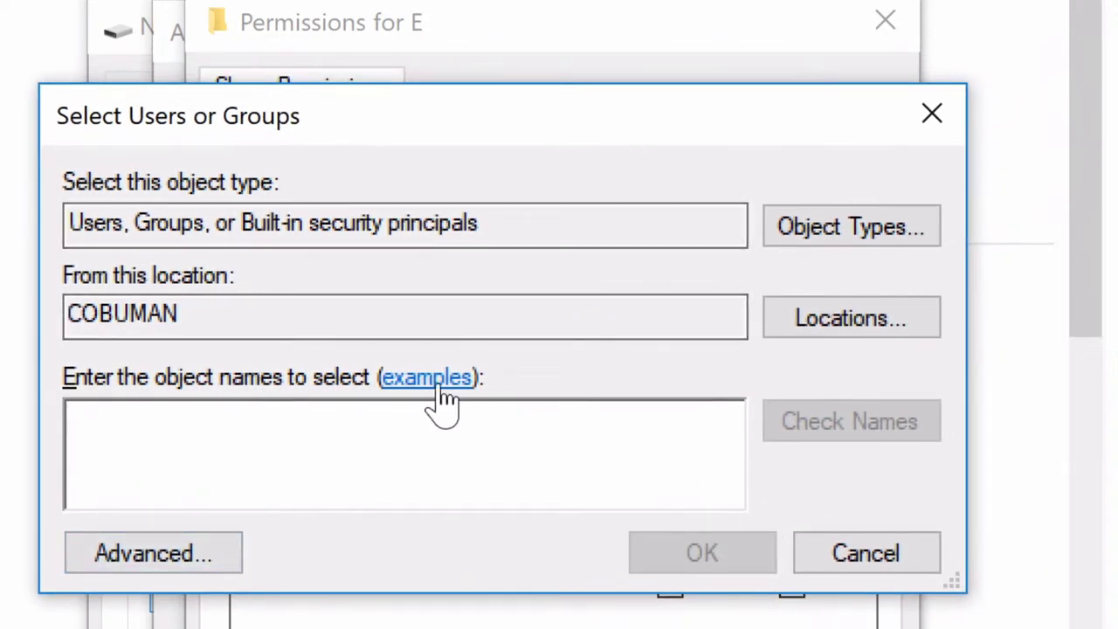
{"action": "type", "text": "cobuman0"}
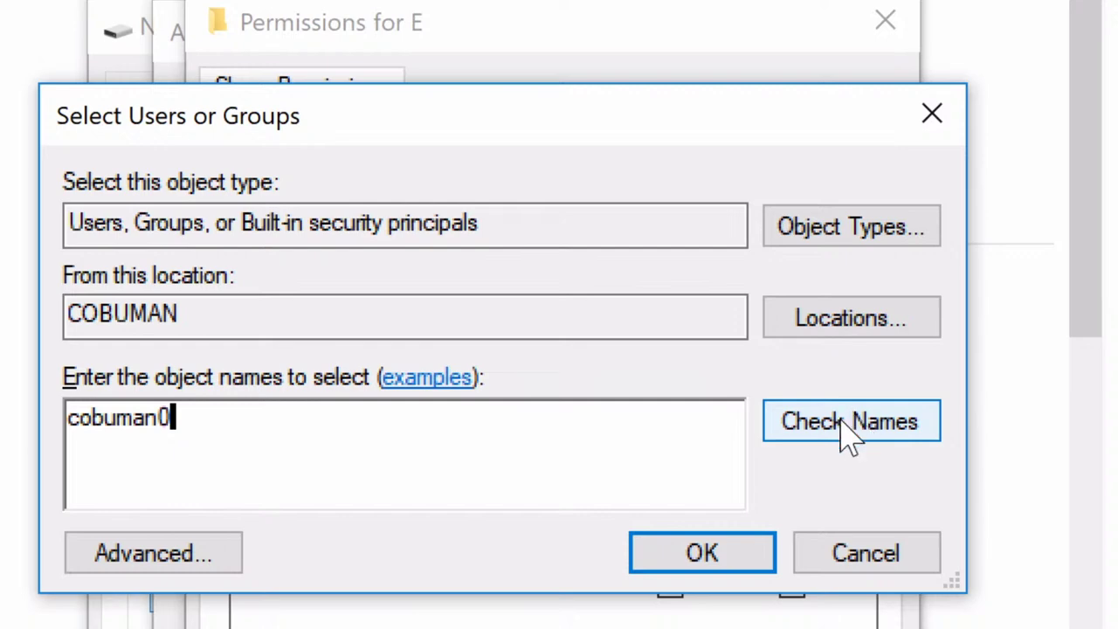
{"action": "left_click", "coordinate": [702, 553]}
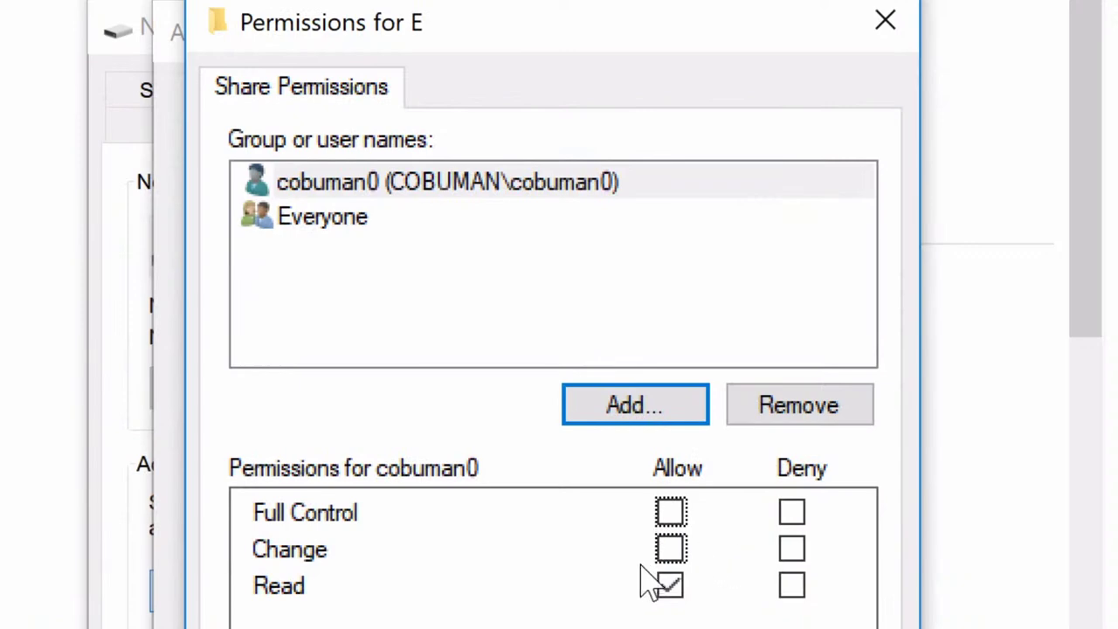
Allow Full Control on the share for cobuman0, check the permissions for Everyone, and apply the changes.
{"action": "left_click", "coordinate": [551, 198]}
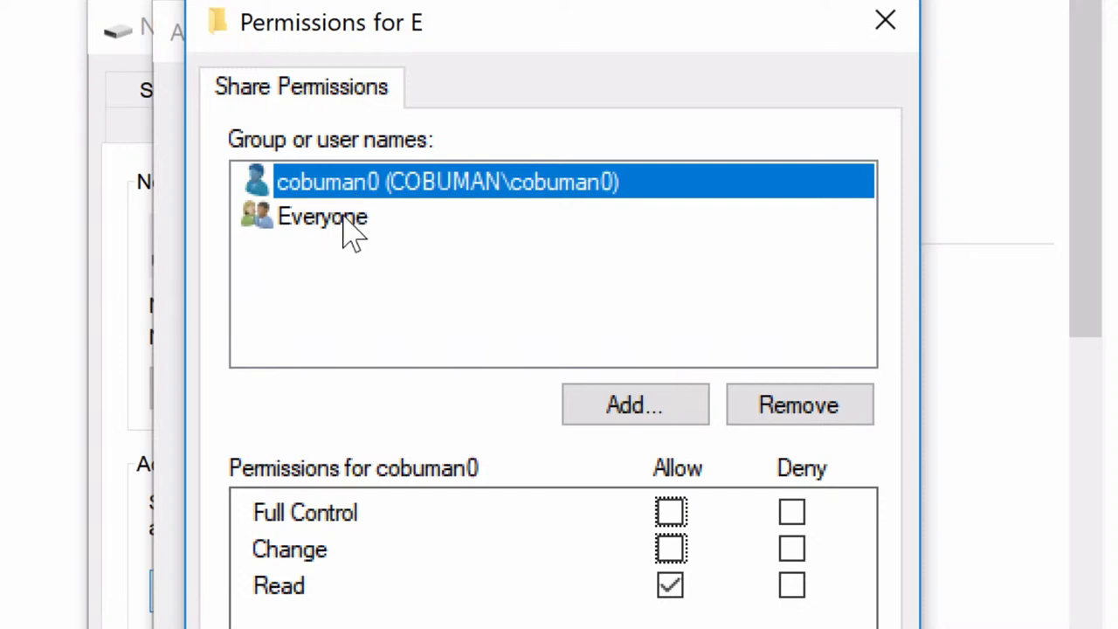
{"action": "left_click", "coordinate": [670, 512]}
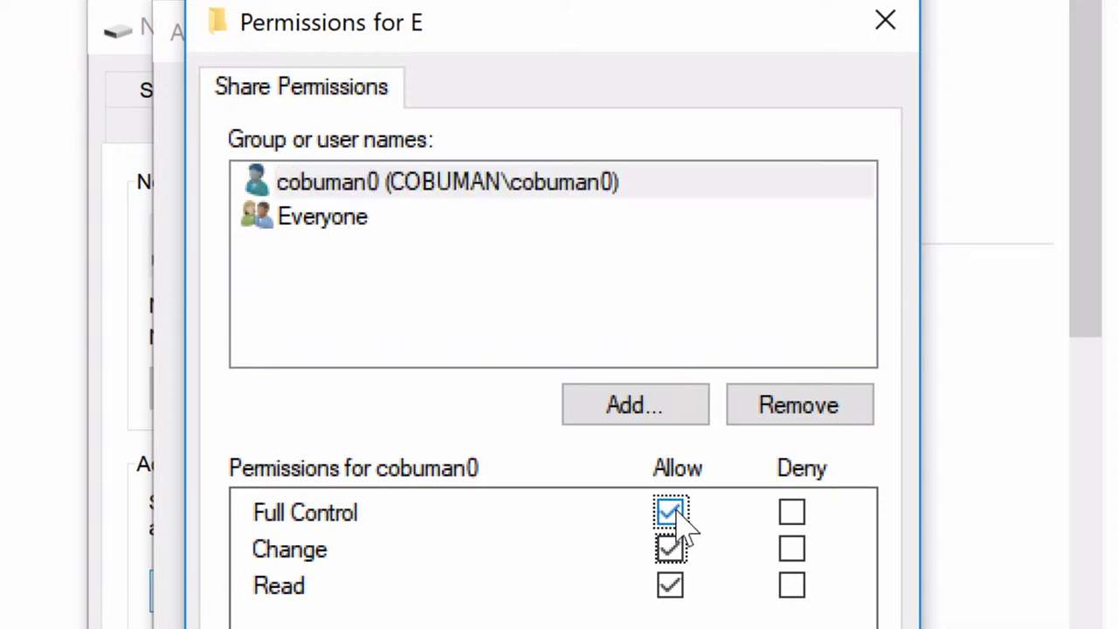
{"action": "left_click", "coordinate": [365, 223]}
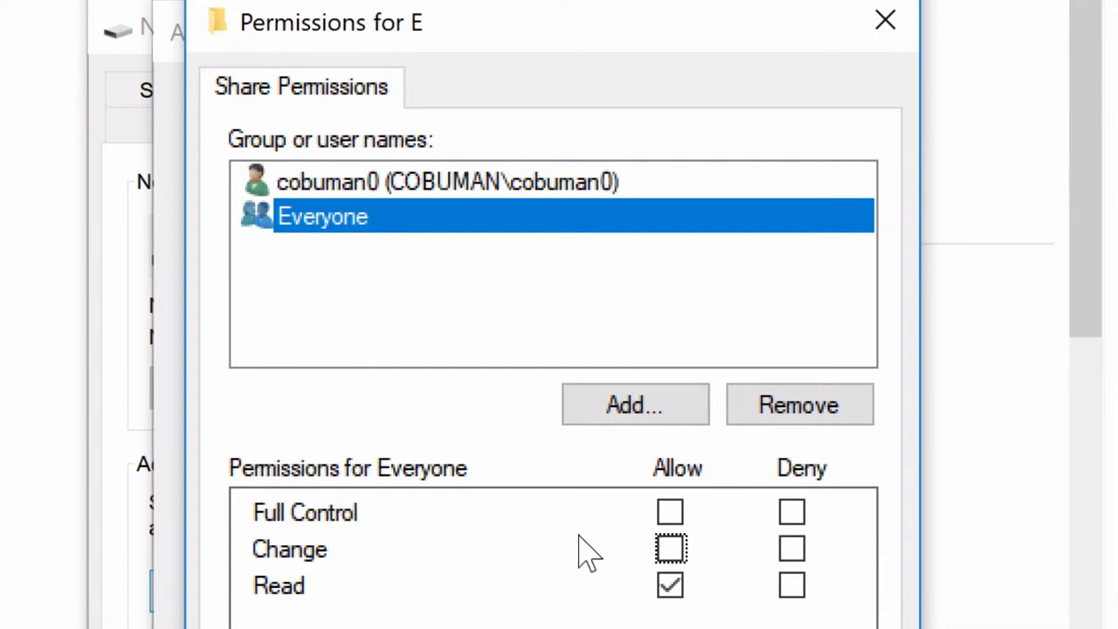
{"action": "left_click", "coordinate": [500, 188]}
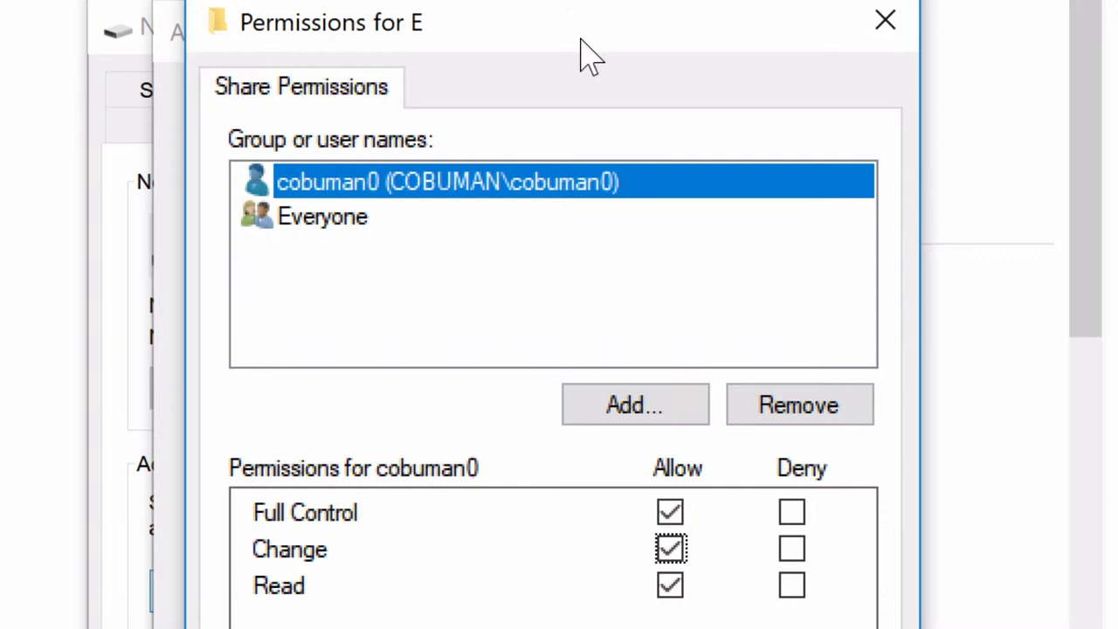
{"action": "left_click_drag", "start_coordinate": [581, 38], "coordinate": [584, 0]}
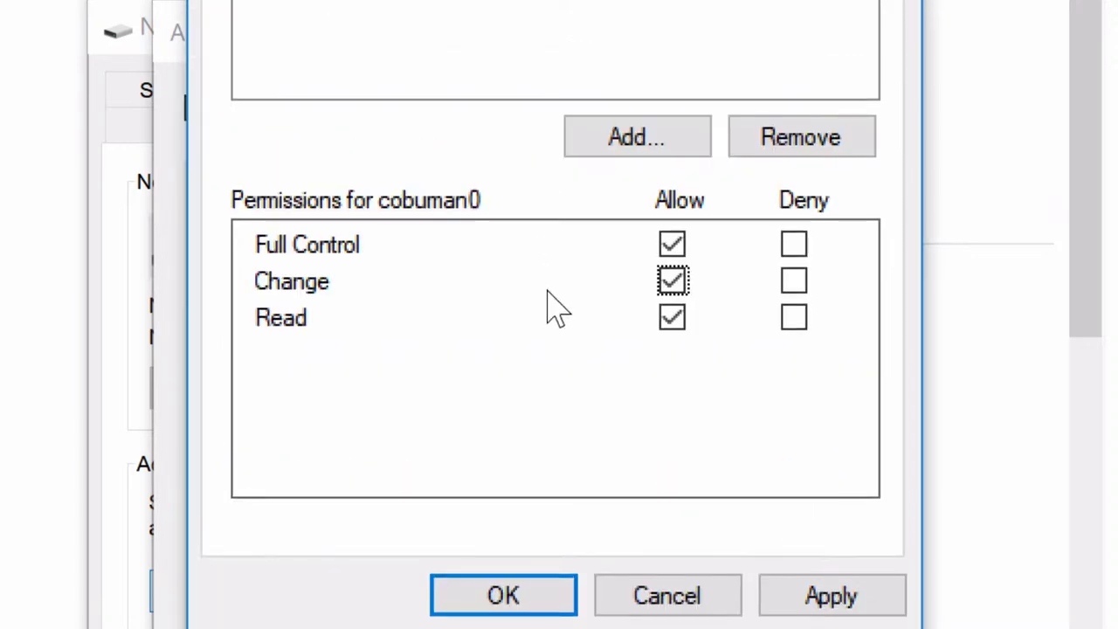
{"action": "left_click", "coordinate": [829, 603]}
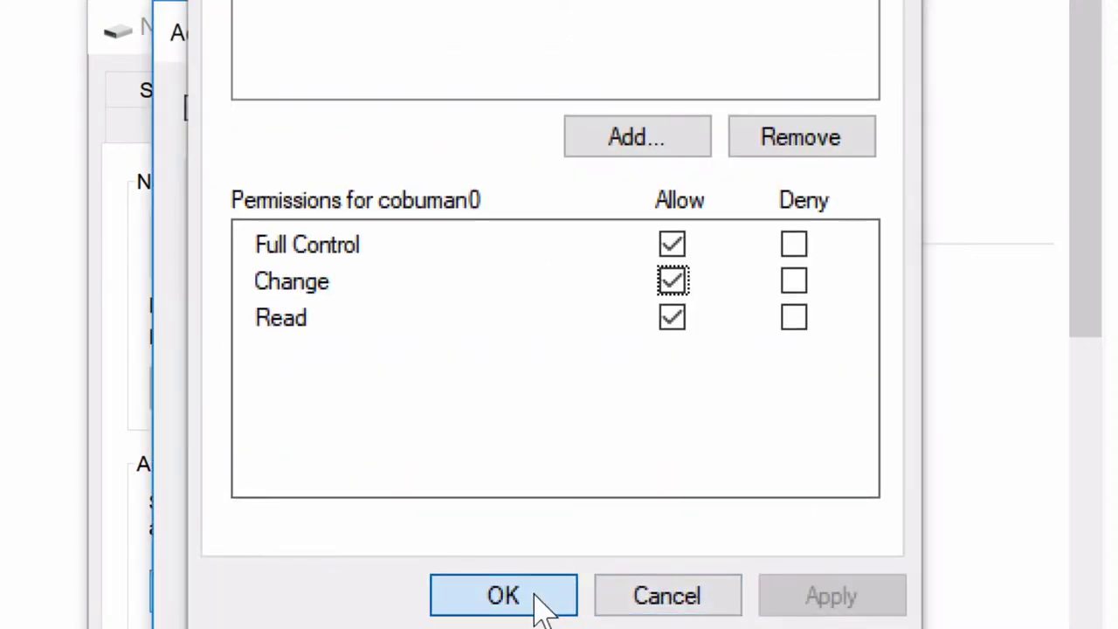
{"action": "left_click", "coordinate": [540, 603]}
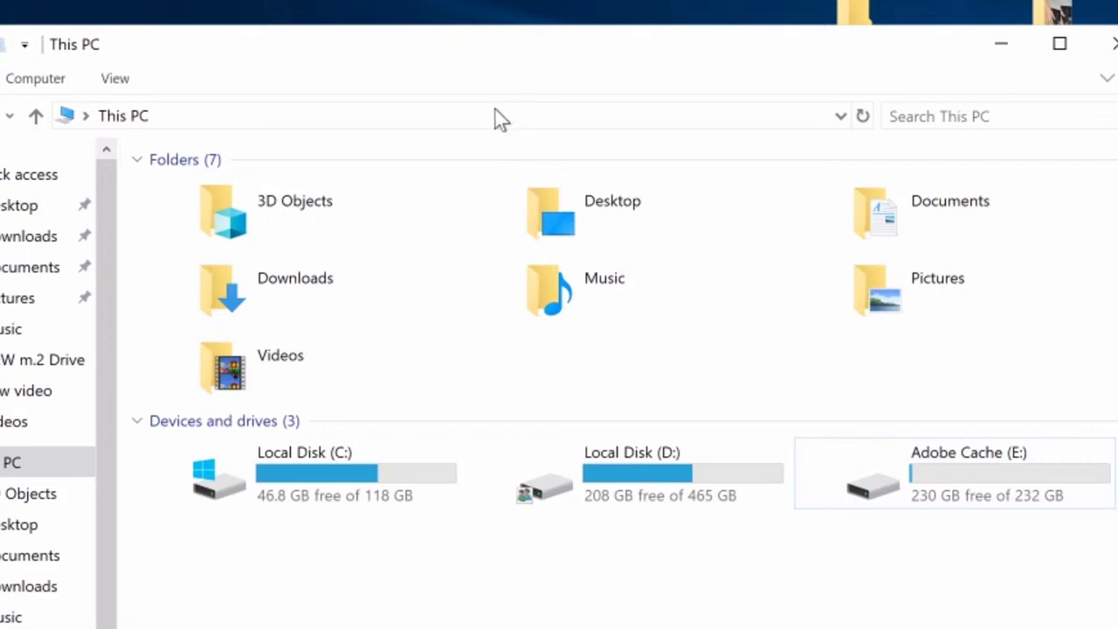
Open the network share \\cobuman\e from the other computer to view its contents, and return to This PC.
{"action": "left_click", "coordinate": [495, 120]}
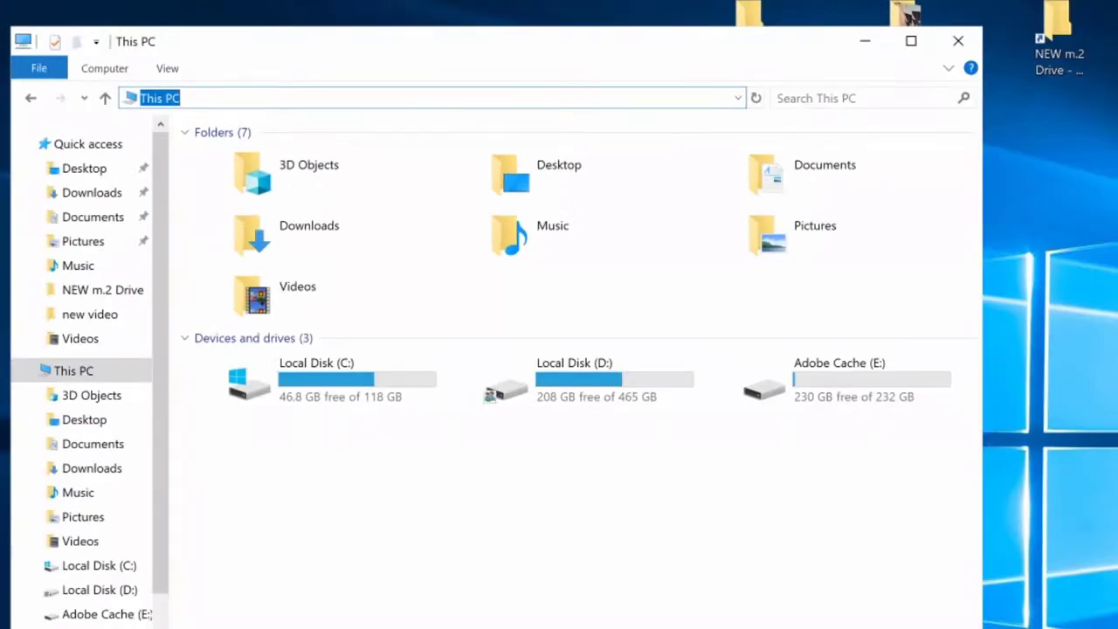
{"action": "type", "text": "\\\\"}
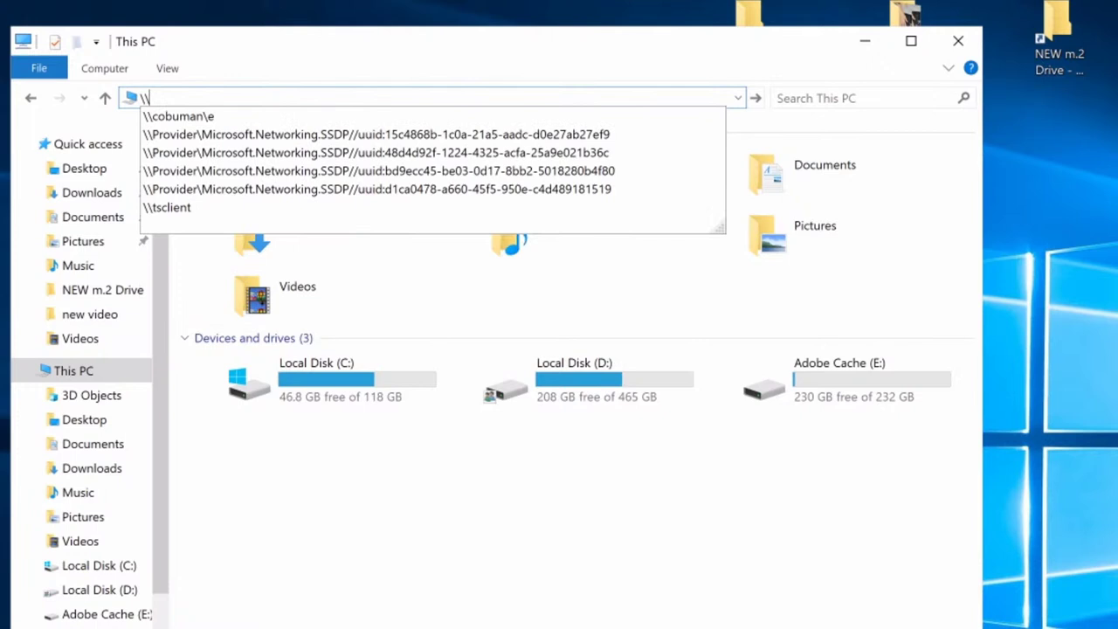
{"action": "type", "text": "cobuman"}
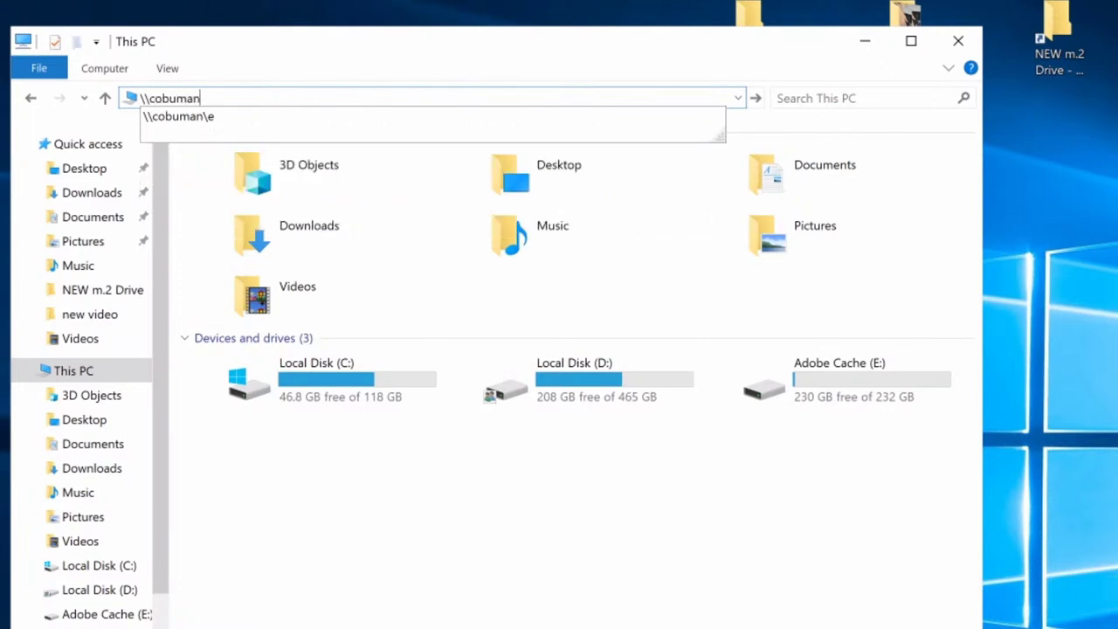
{"action": "type", "text": "\\"}
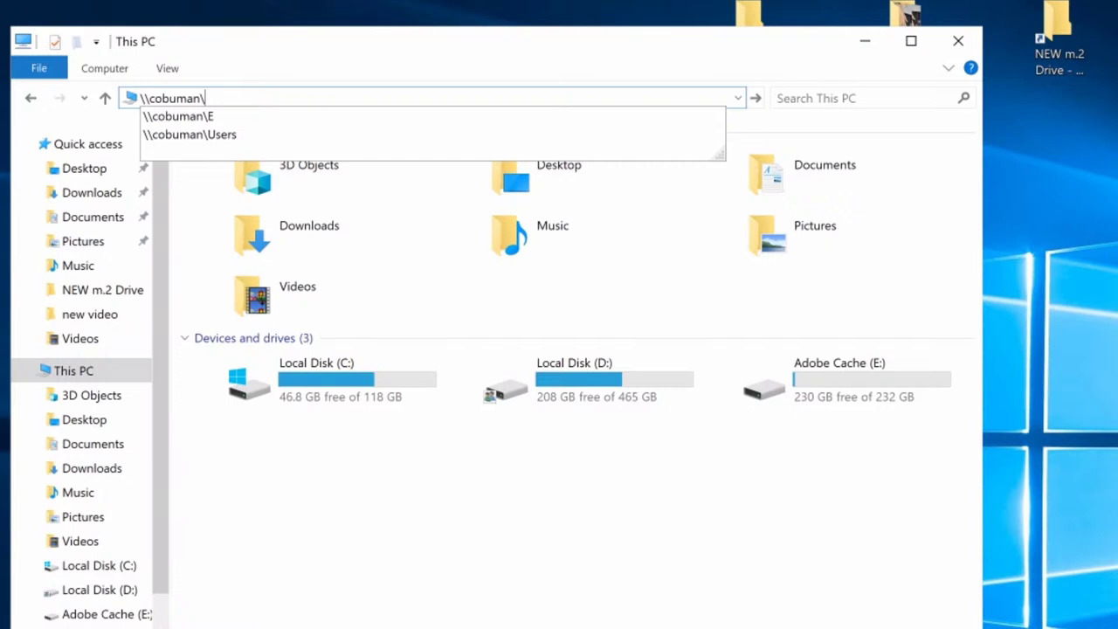
{"action": "type", "text": "e"}
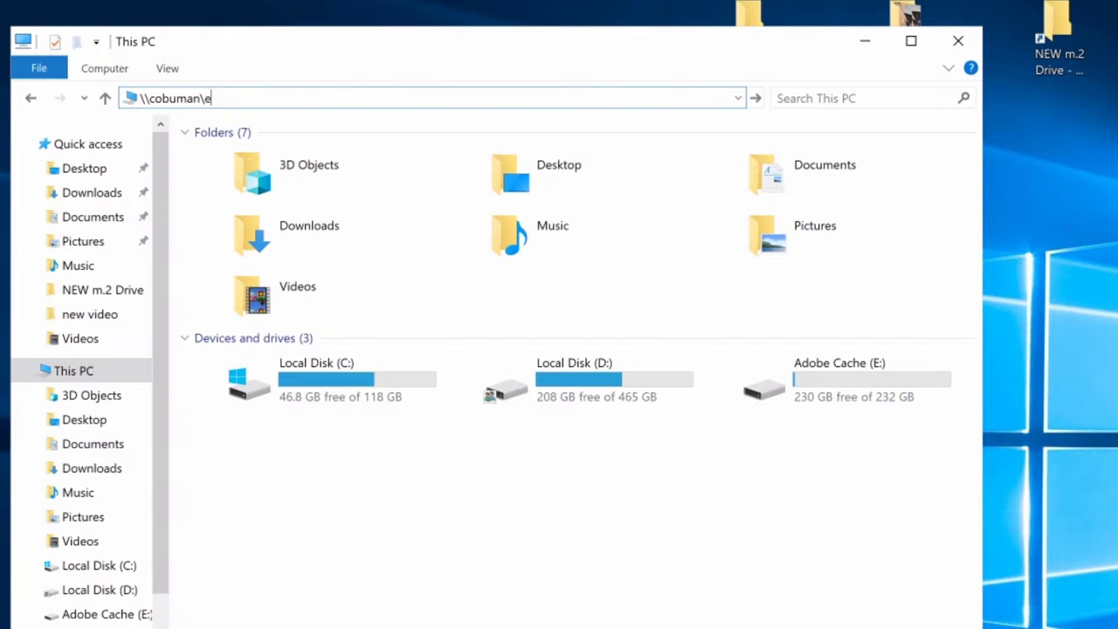
{"action": "key", "text": "Return"}
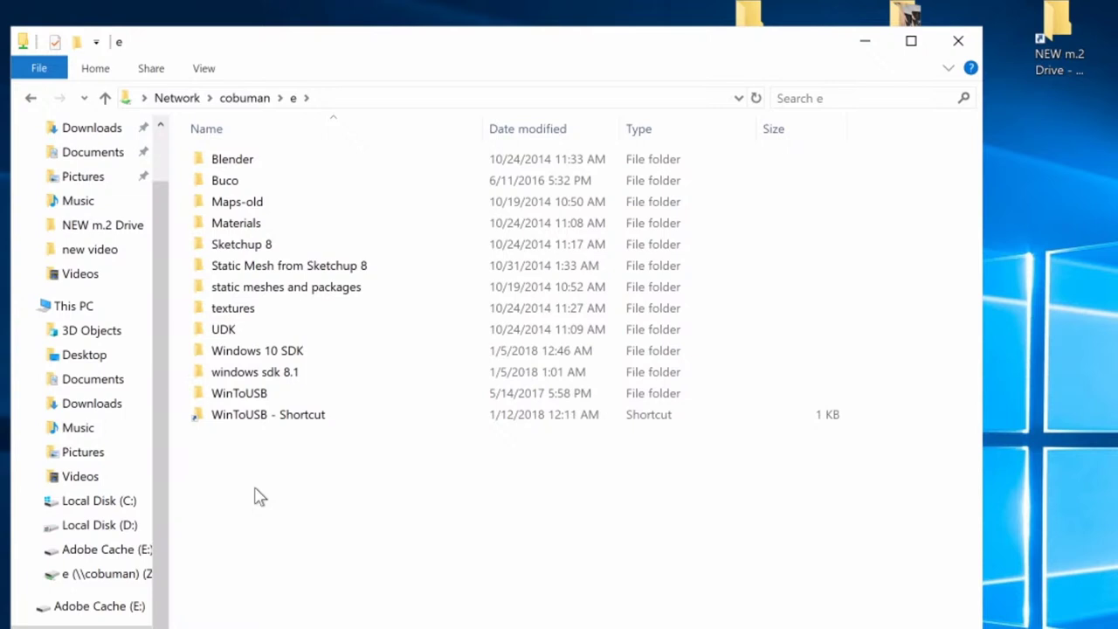
{"action": "right_click", "coordinate": [255, 494]}
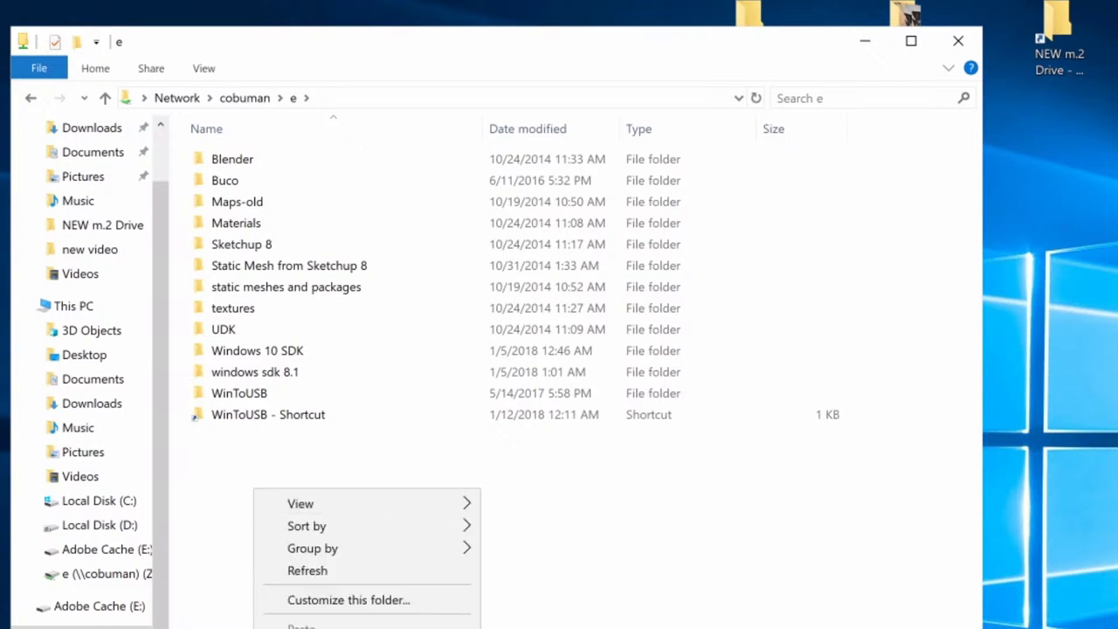
{"action": "key", "text": "Escape"}
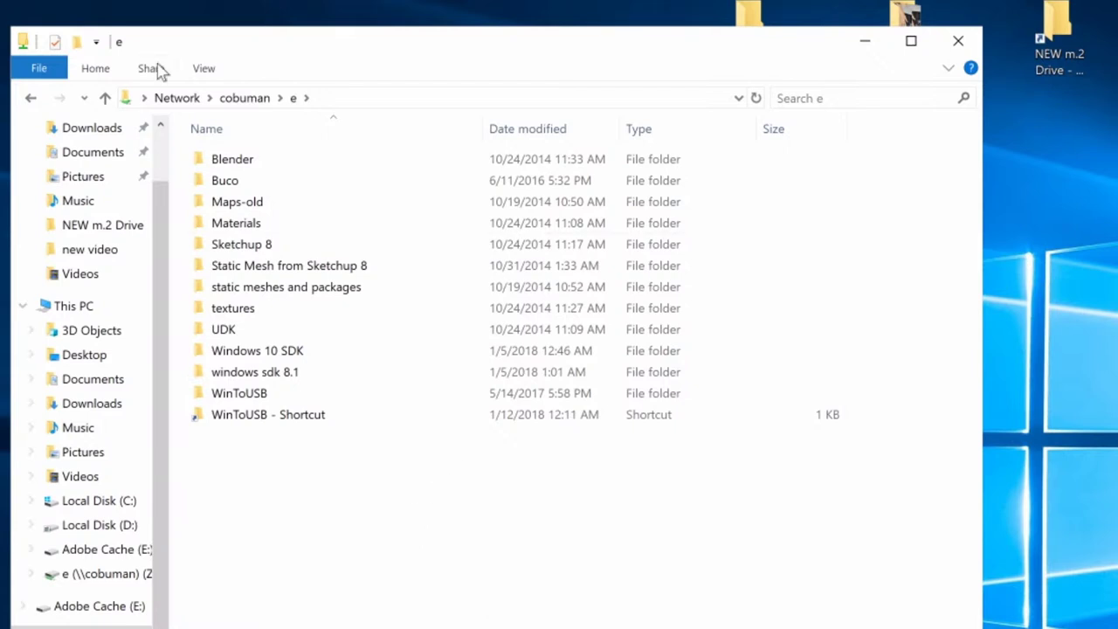
{"action": "left_click", "coordinate": [31, 99]}
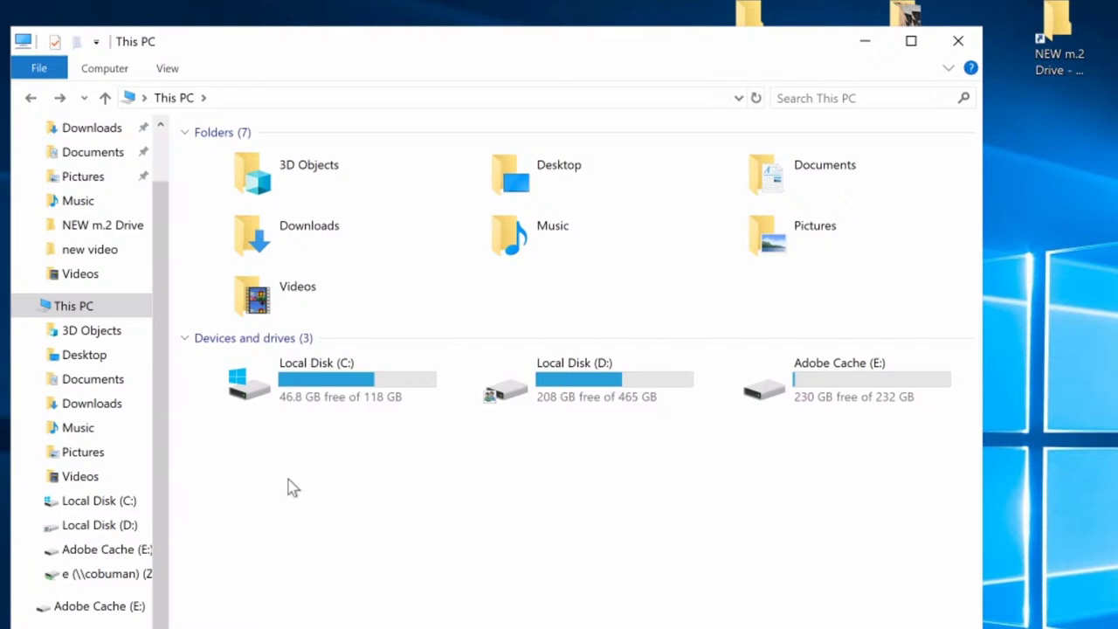
Map the network folder \\cobuman\e as drive Z:, with reconnecting at sign-in and connecting using different credentials enabled.
{"action": "left_click", "coordinate": [104, 69]}
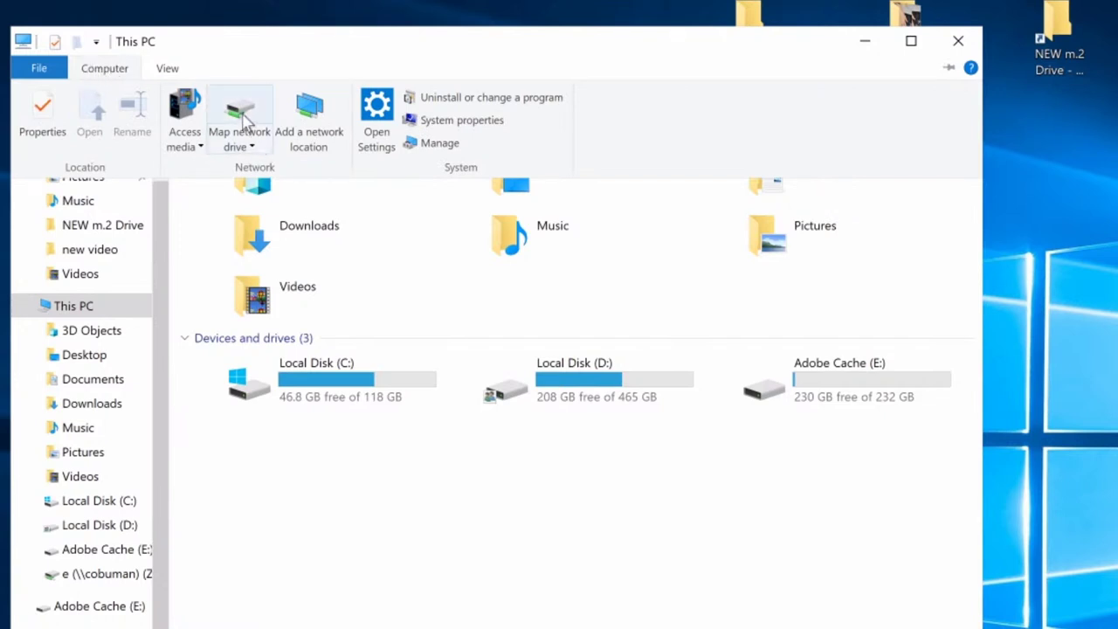
{"action": "left_click", "coordinate": [288, 468]}
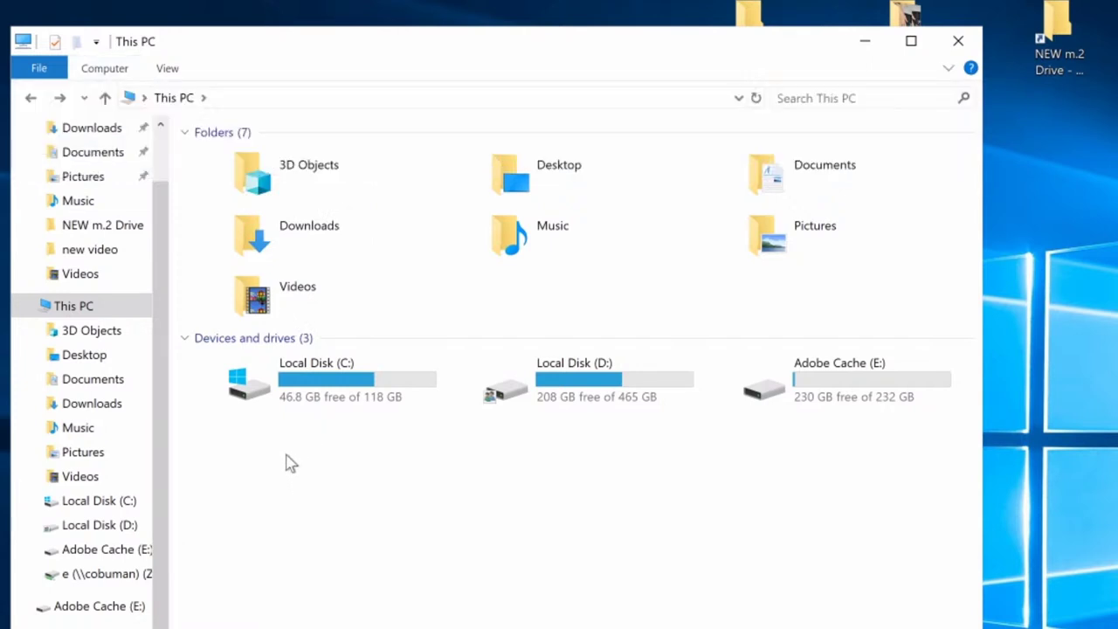
{"action": "left_click", "coordinate": [79, 316]}
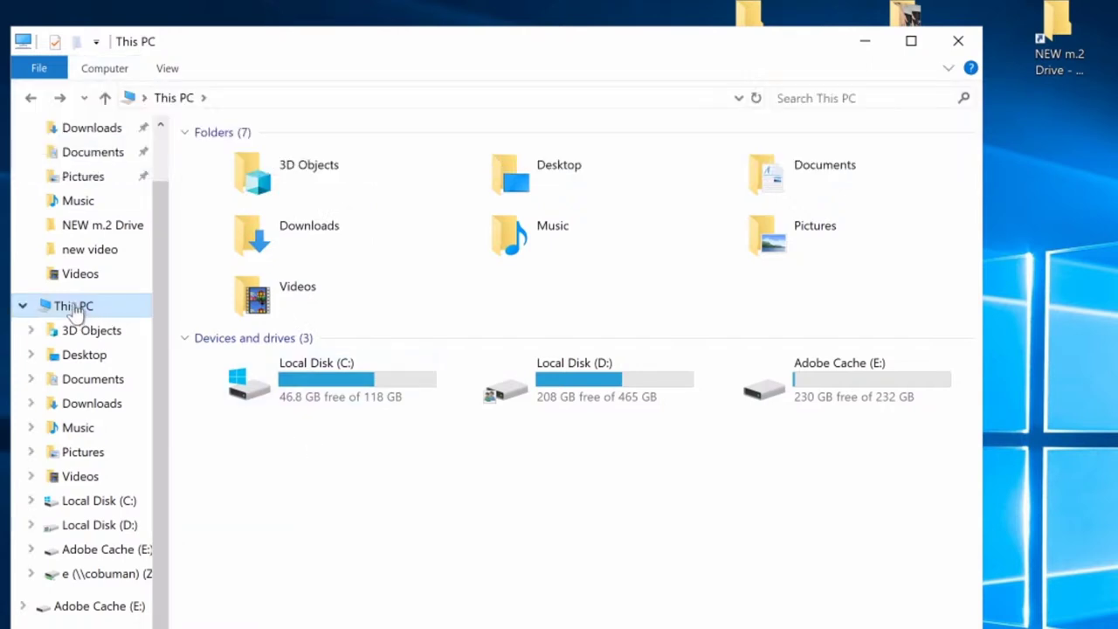
{"action": "left_click", "coordinate": [108, 75]}
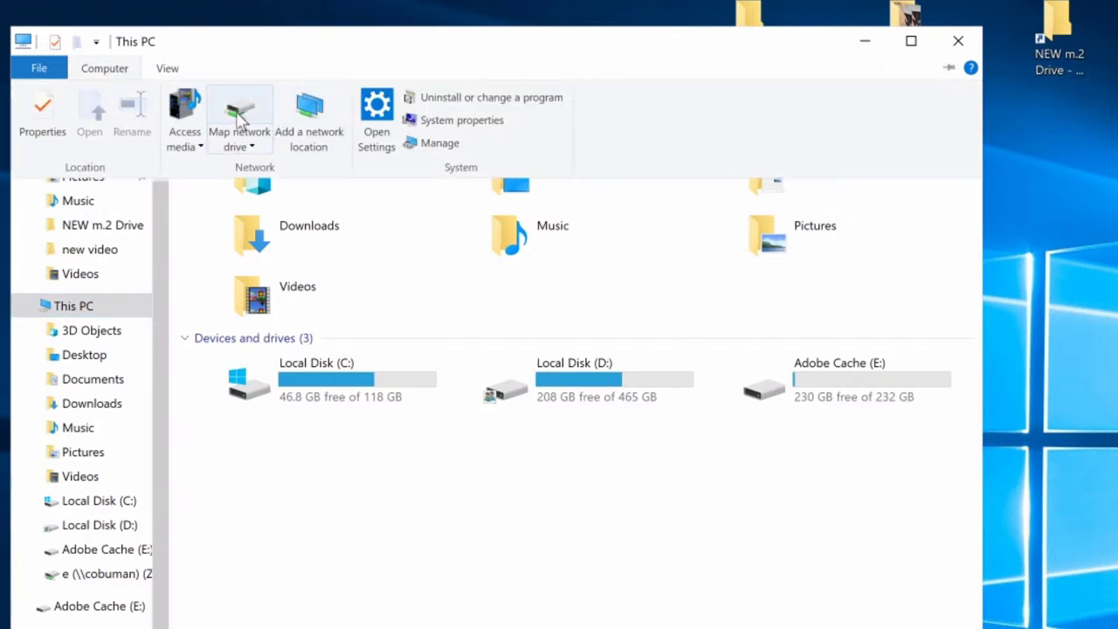
{"action": "left_click", "coordinate": [240, 118]}
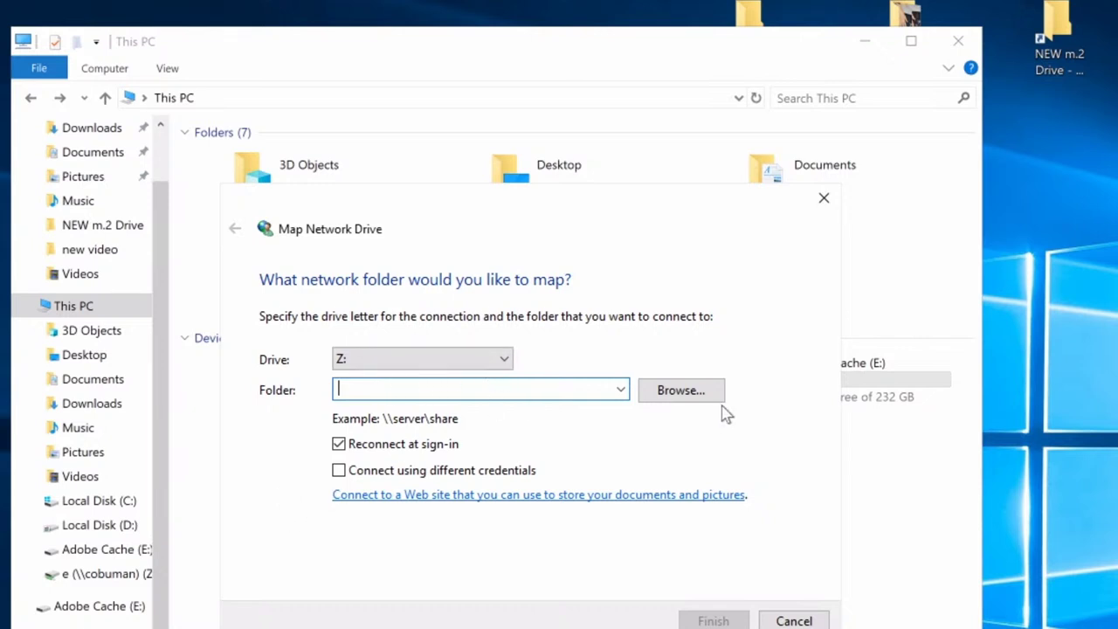
{"action": "type", "text": "\\\\co"}
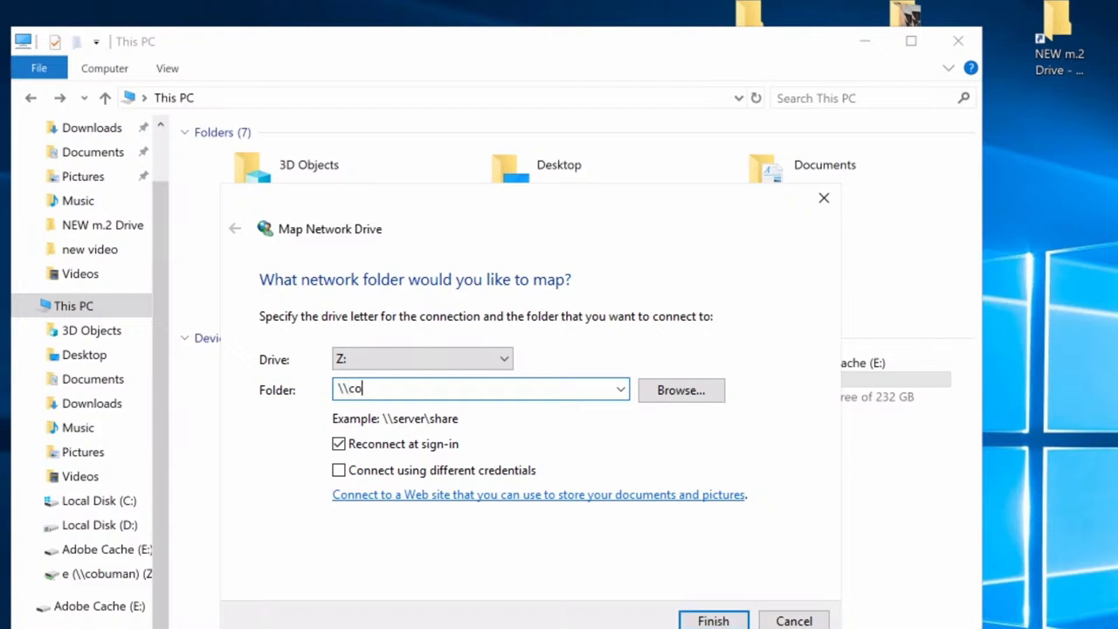
{"action": "type", "text": "buman\\e"}
{"action": "left_click", "coordinate": [339, 471]}
{"action": "left_click", "coordinate": [713, 621]}
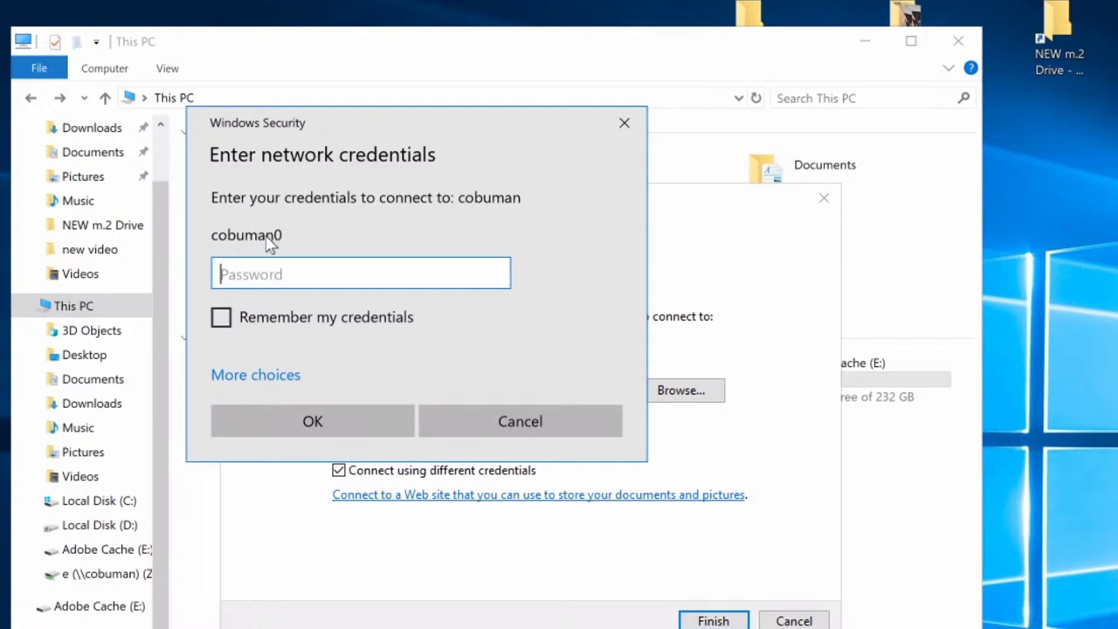
Sign in to the share with a different account, cobuman0, entering the account password and remembering the credentials.
{"action": "left_click", "coordinate": [289, 391]}
{"action": "left_click", "coordinate": [358, 480]}
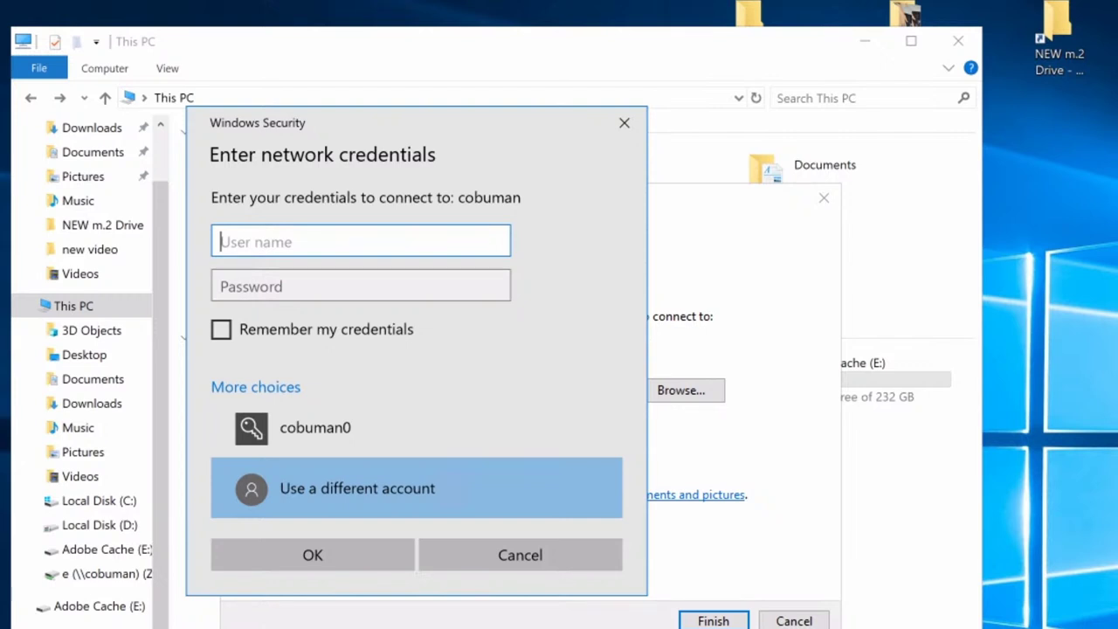
{"action": "type", "text": "cobuman0"}
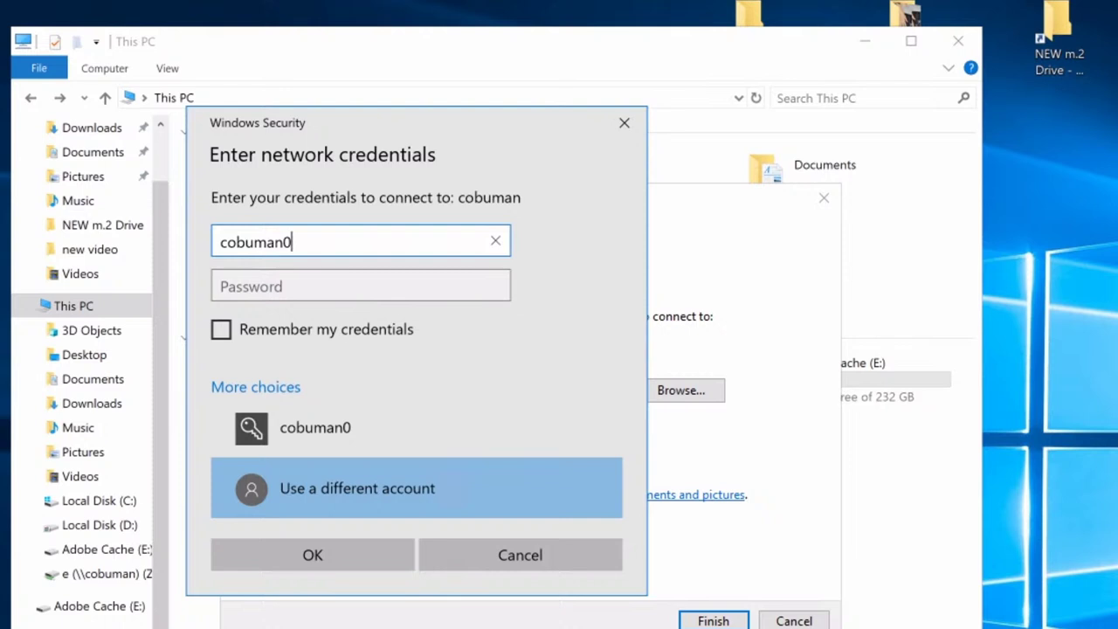
{"action": "left_click", "coordinate": [349, 286]}
{"action": "type", "text": "******"}
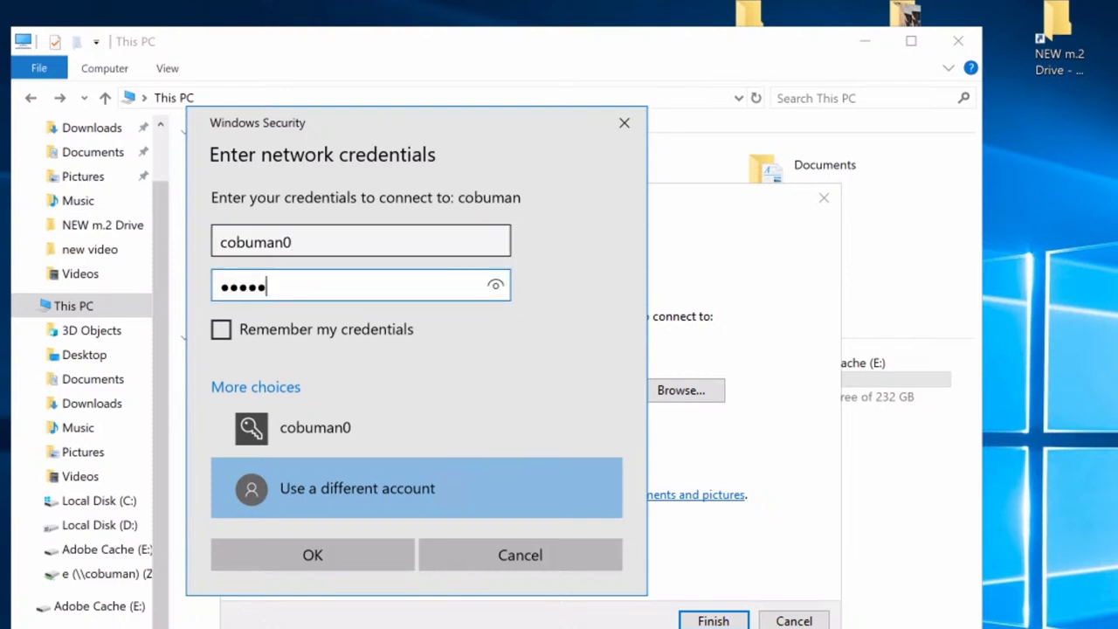
{"action": "left_click", "coordinate": [223, 330]}
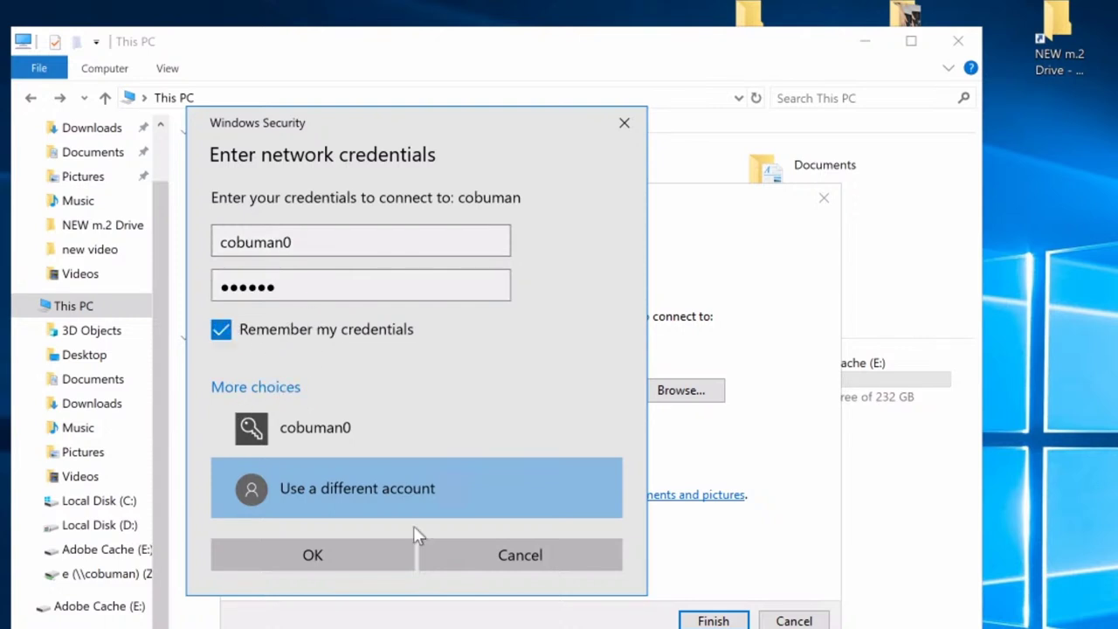
{"action": "left_click", "coordinate": [353, 557]}
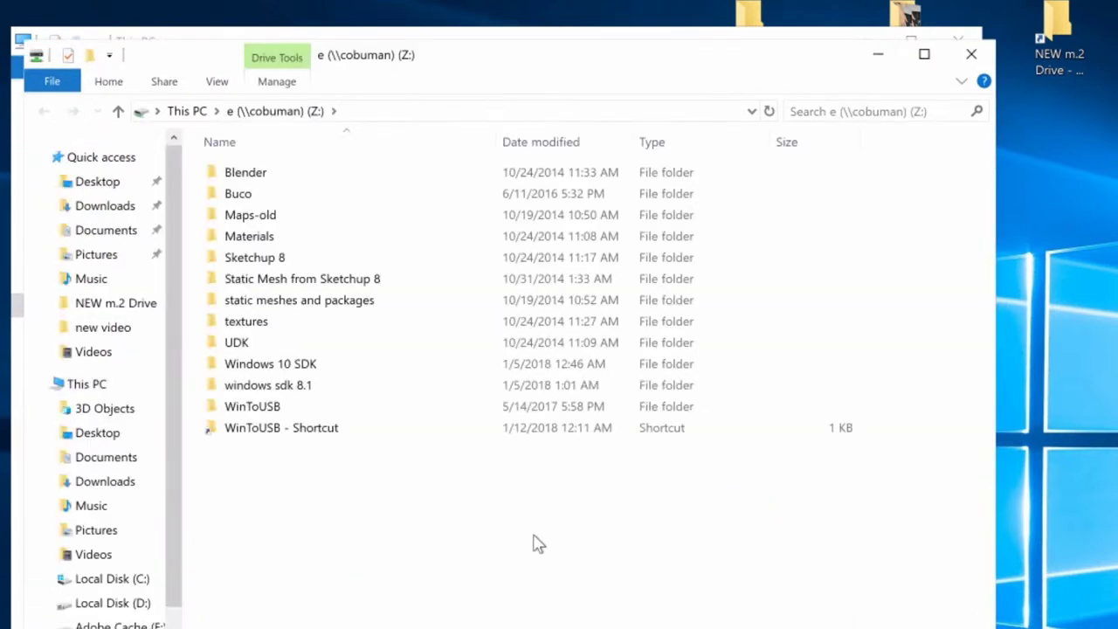
Close the mapped drive's window and check the Z: network location in This PC.
{"action": "right_click", "coordinate": [353, 530]}
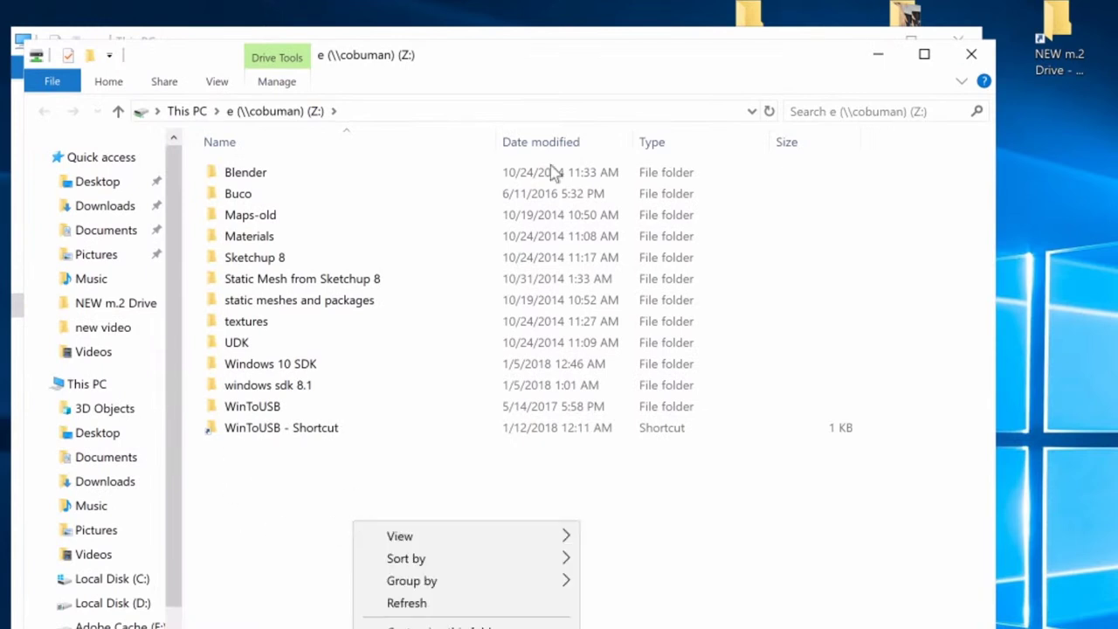
{"action": "left_click", "coordinate": [972, 56]}
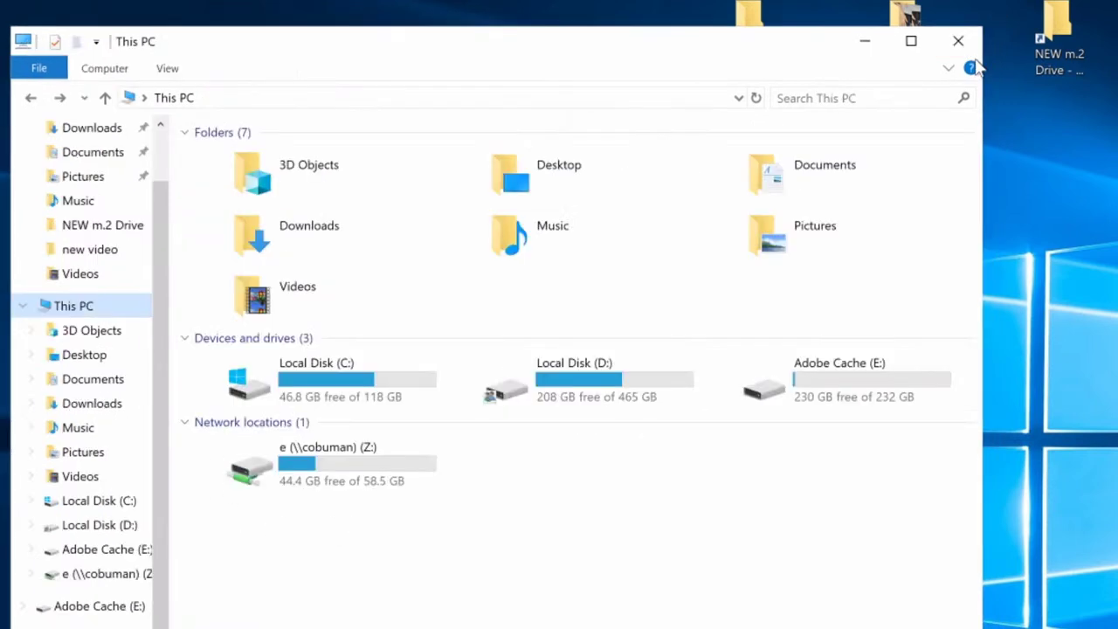
{"action": "left_click", "coordinate": [332, 478]}
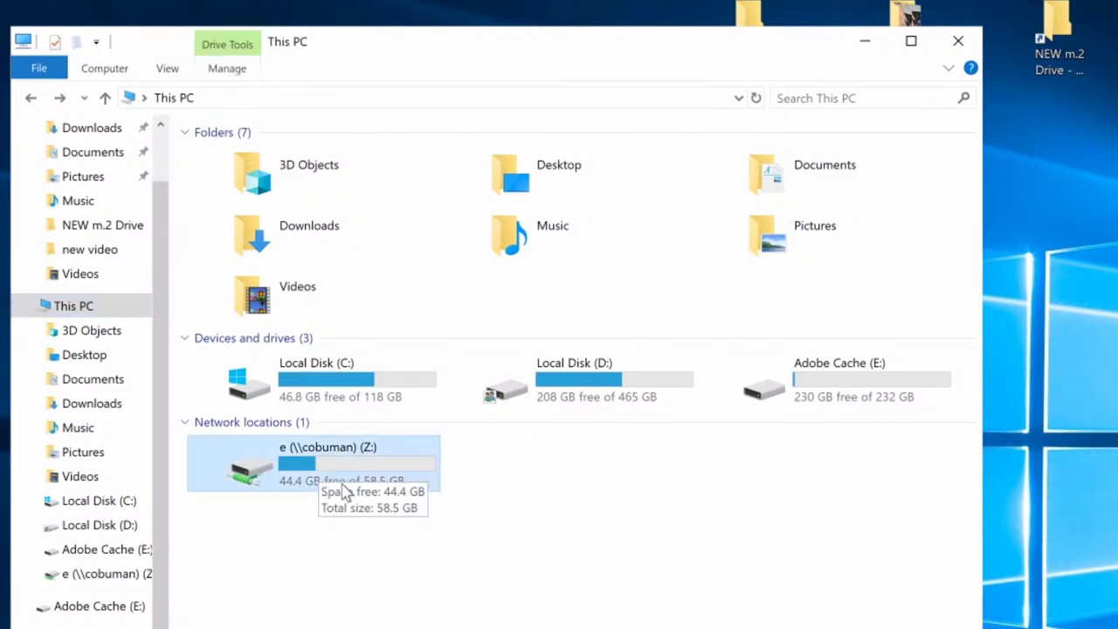
{"action": "left_click", "coordinate": [104, 68]}
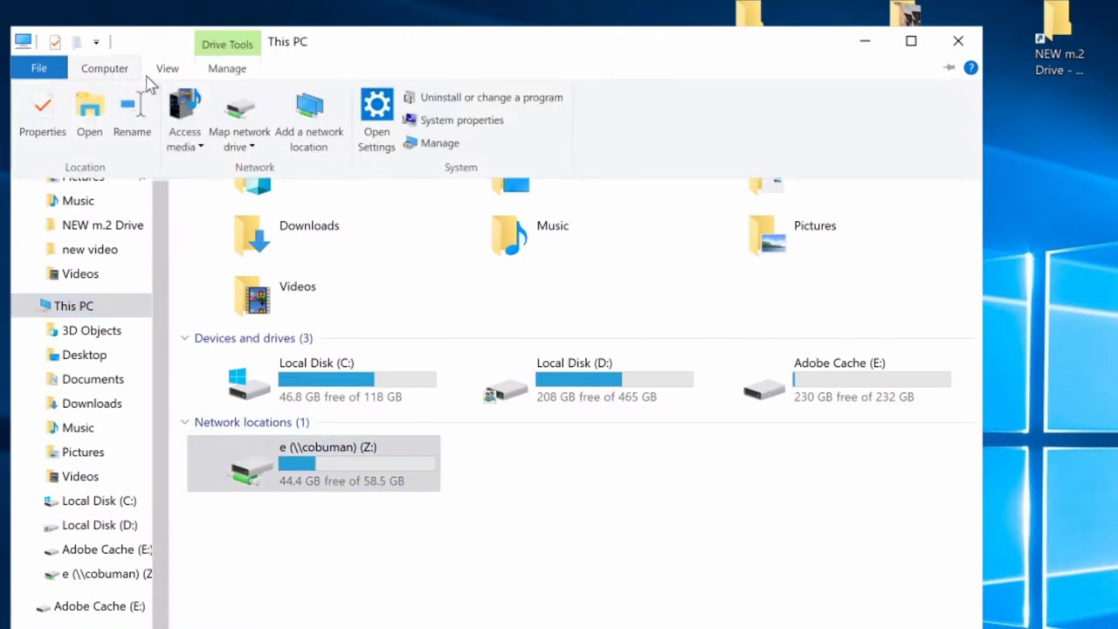
{"action": "key", "text": "Escape"}
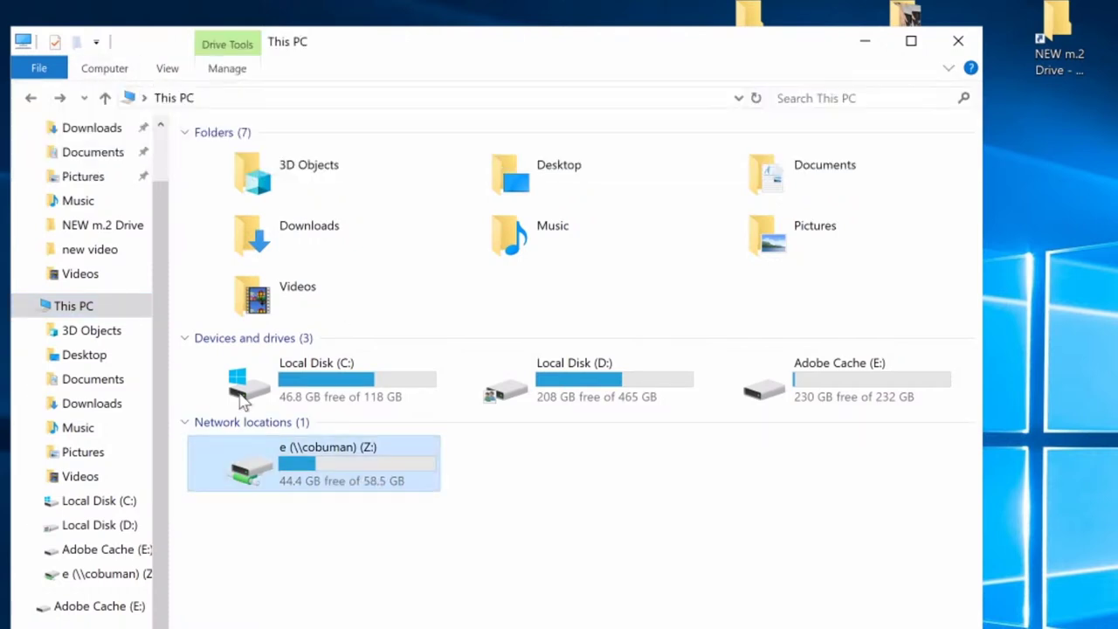
Open the mapped Z: drive and create a new folder with the default name.
{"action": "double_click", "coordinate": [358, 474]}
{"action": "right_click", "coordinate": [312, 504]}
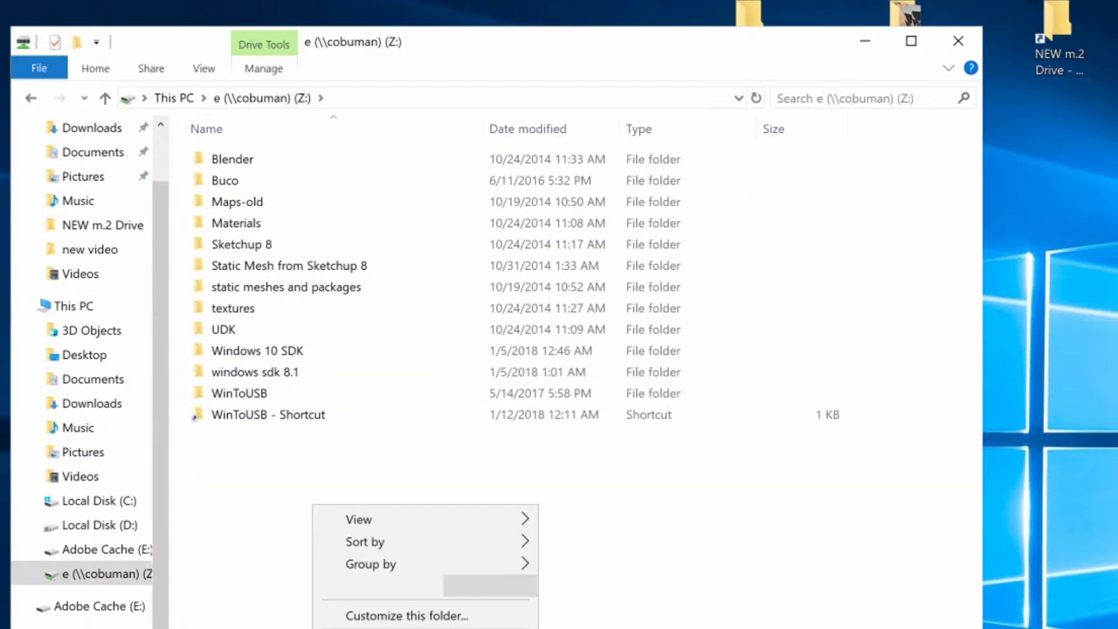
{"action": "key", "text": "ctrl+shift+n"}
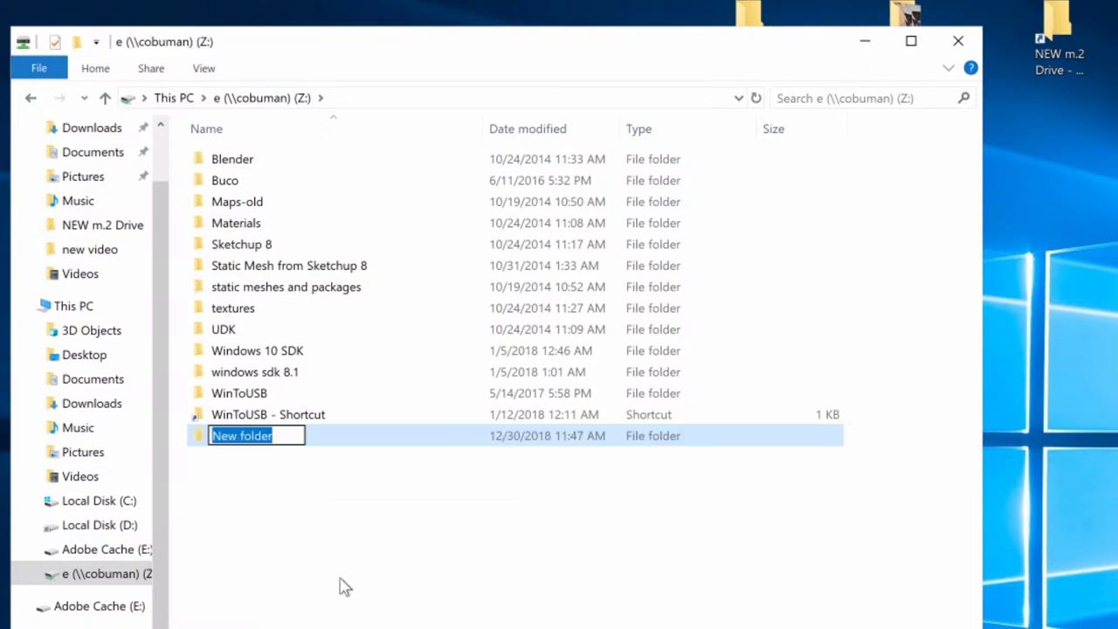
Add a new bitmap image inside New folder and return to the top level of the Z: drive.
{"action": "double_click", "coordinate": [316, 435]}
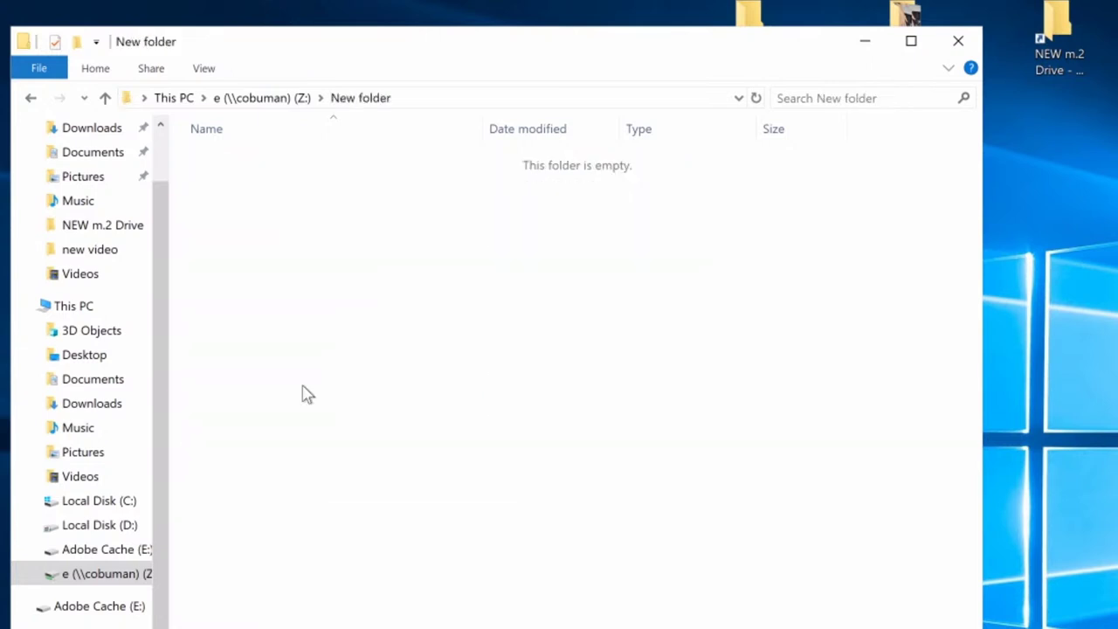
{"action": "right_click", "coordinate": [302, 389]}
{"action": "mouse_move", "coordinate": [393, 599]}
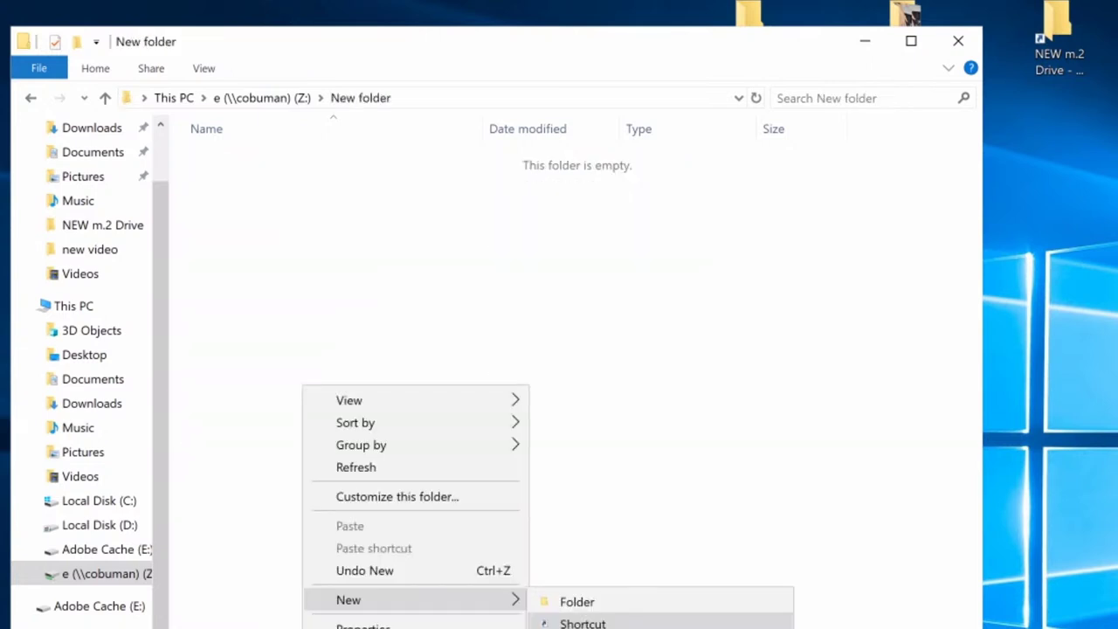
{"action": "left_click", "coordinate": [593, 628]}
{"action": "left_click", "coordinate": [537, 437]}
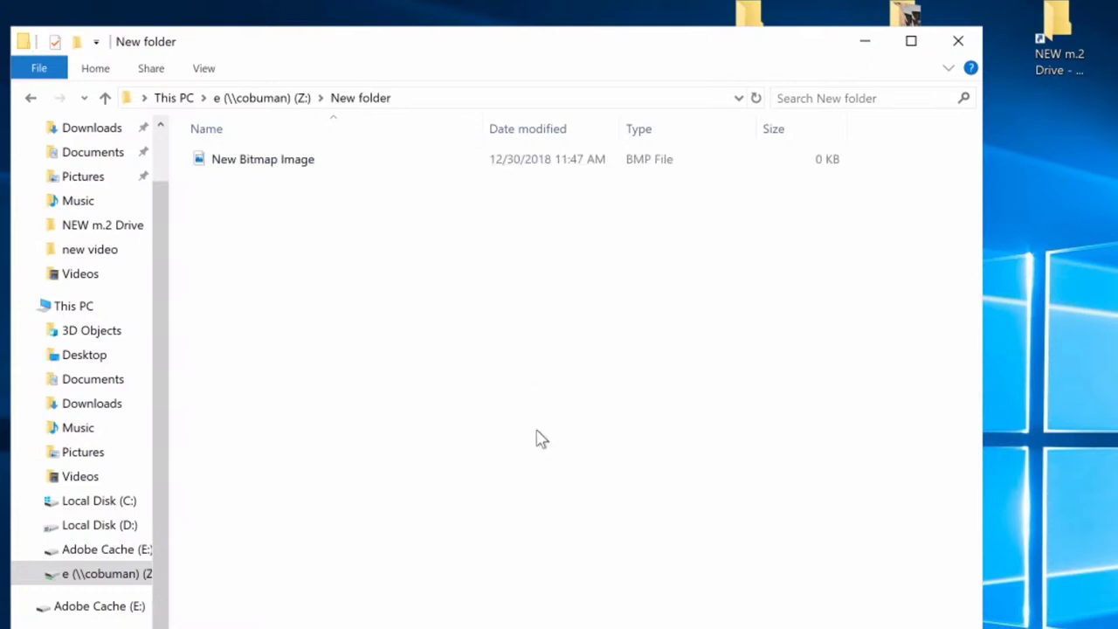
{"action": "key", "text": "alt+Up"}
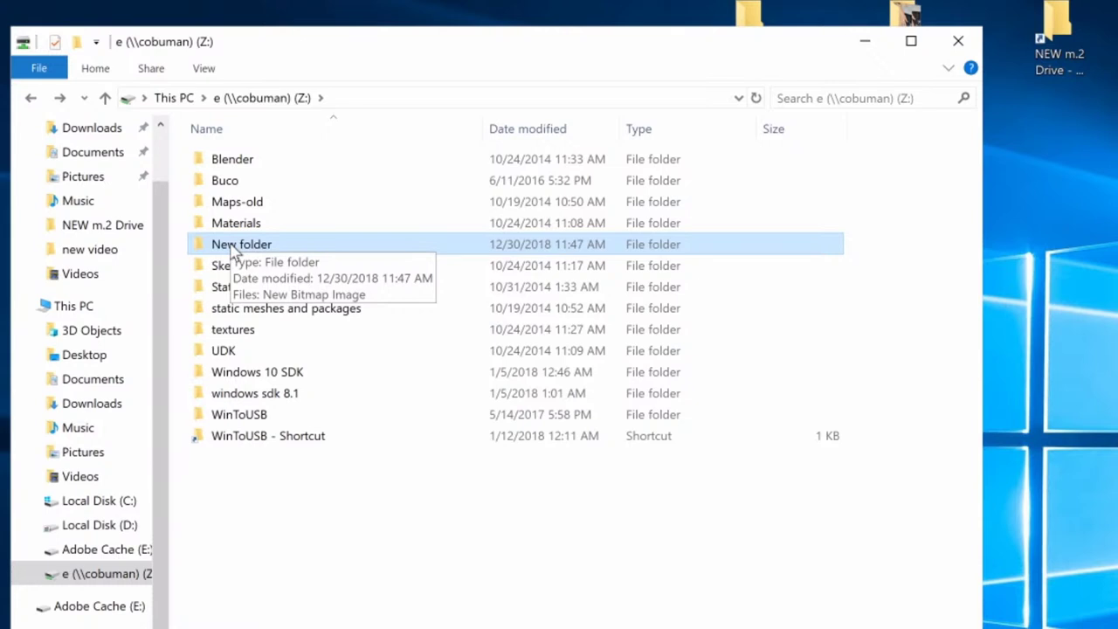
{"action": "left_click", "coordinate": [294, 552]}
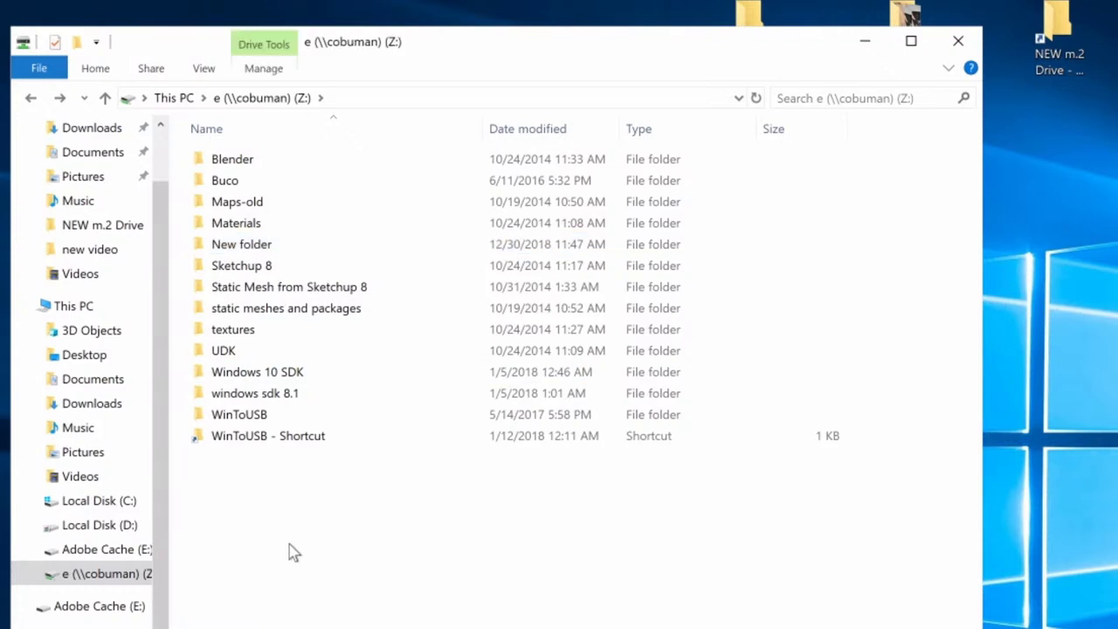
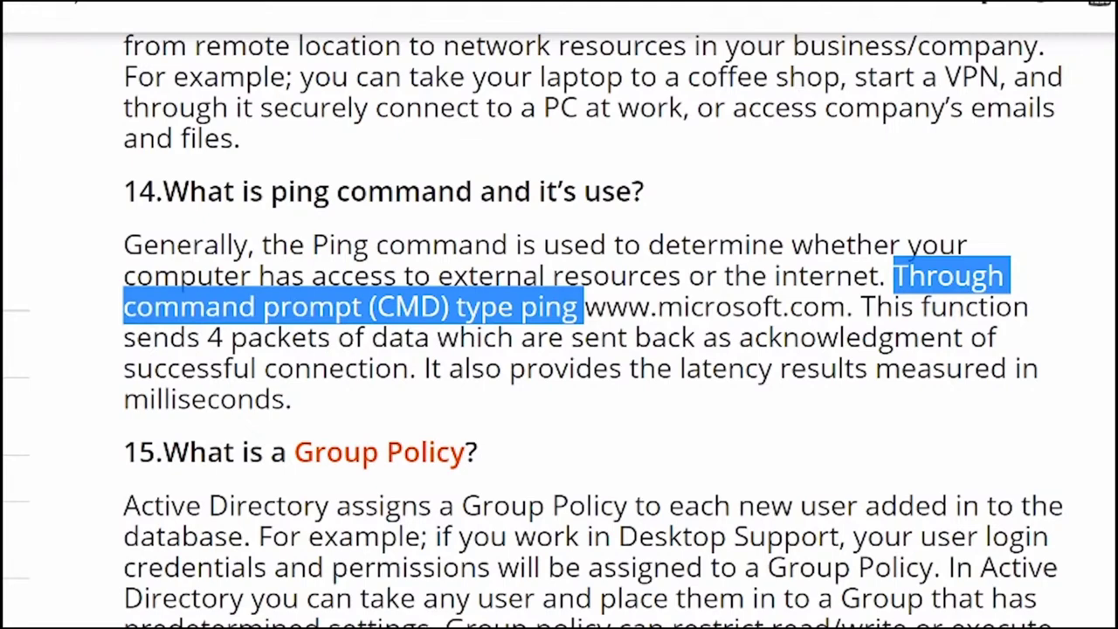
{"action": "left_click_drag", "start_coordinate": [583, 306], "coordinate": [845, 307]}
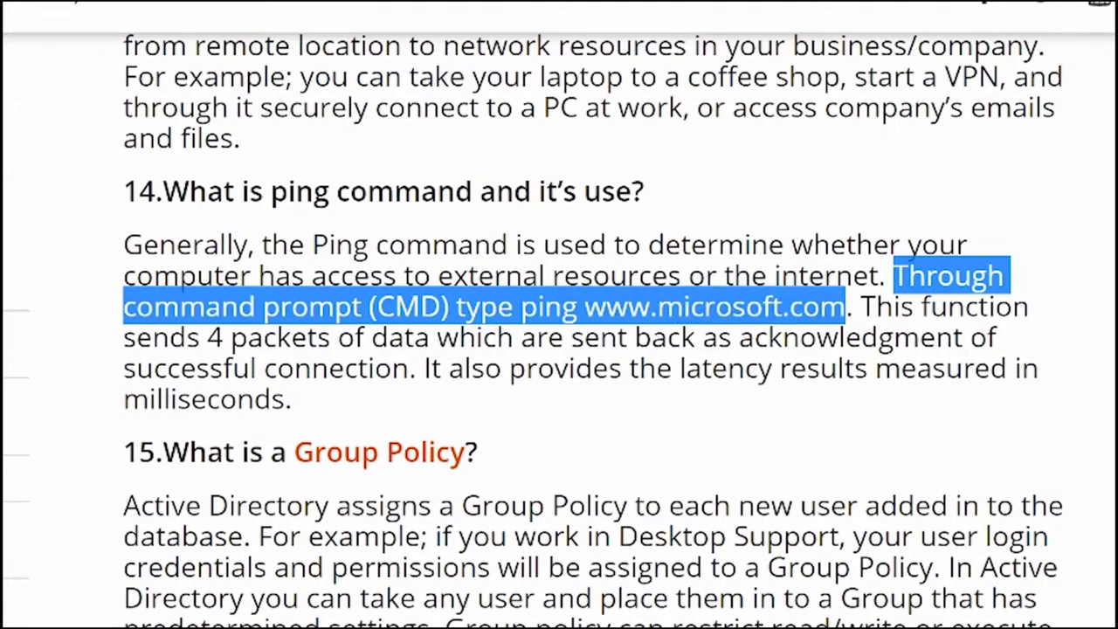
{"action": "left_click_drag", "start_coordinate": [521, 307], "coordinate": [845, 307]}
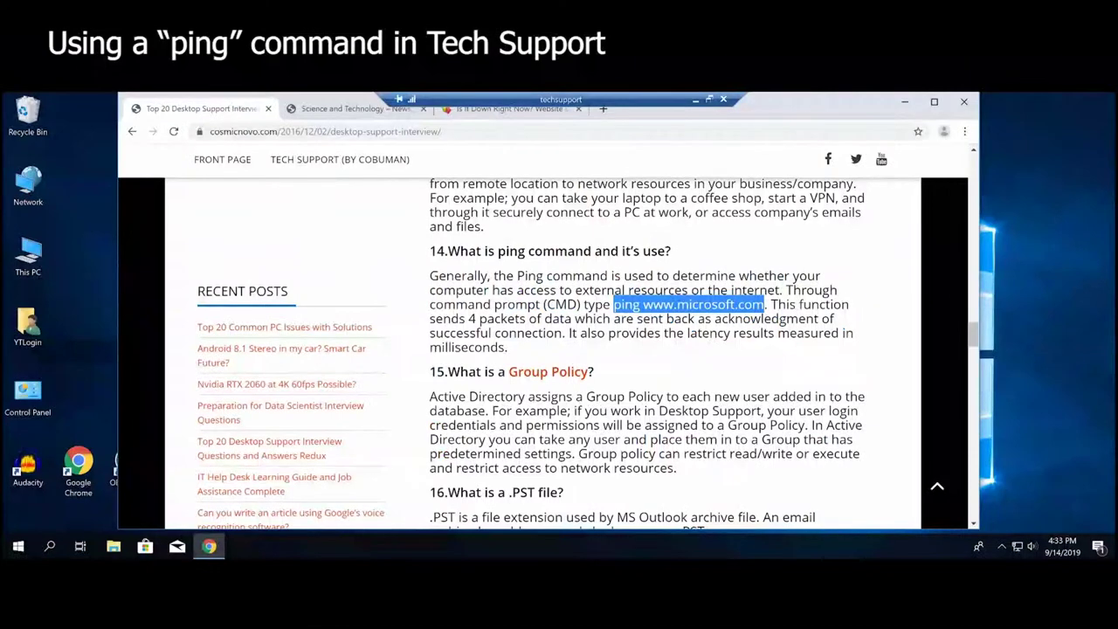
{"action": "left_click_drag", "start_coordinate": [372, 307], "coordinate": [446, 306]}
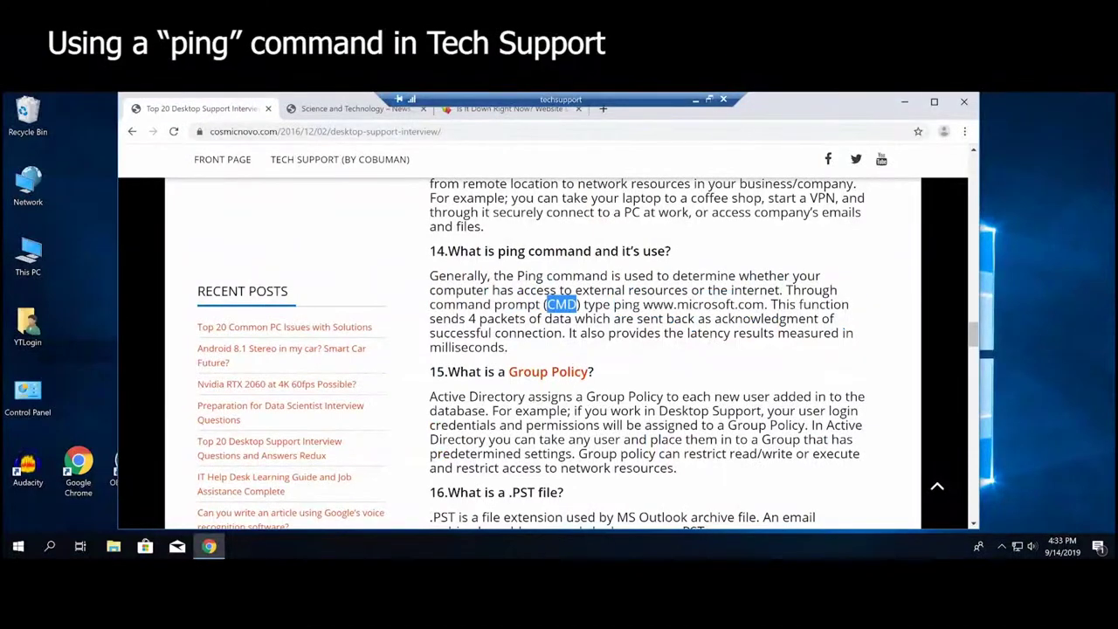
Search Windows for cmd, launch Command Prompt, and move its window lower on the desktop.
{"action": "left_click", "coordinate": [50, 546]}
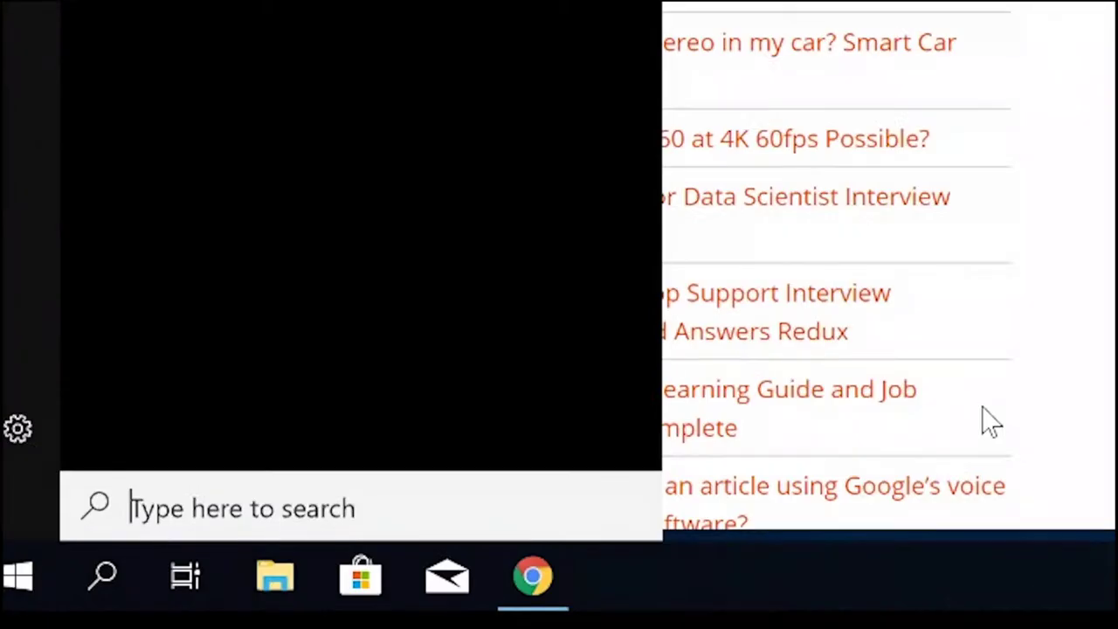
{"action": "type", "text": "cmd"}
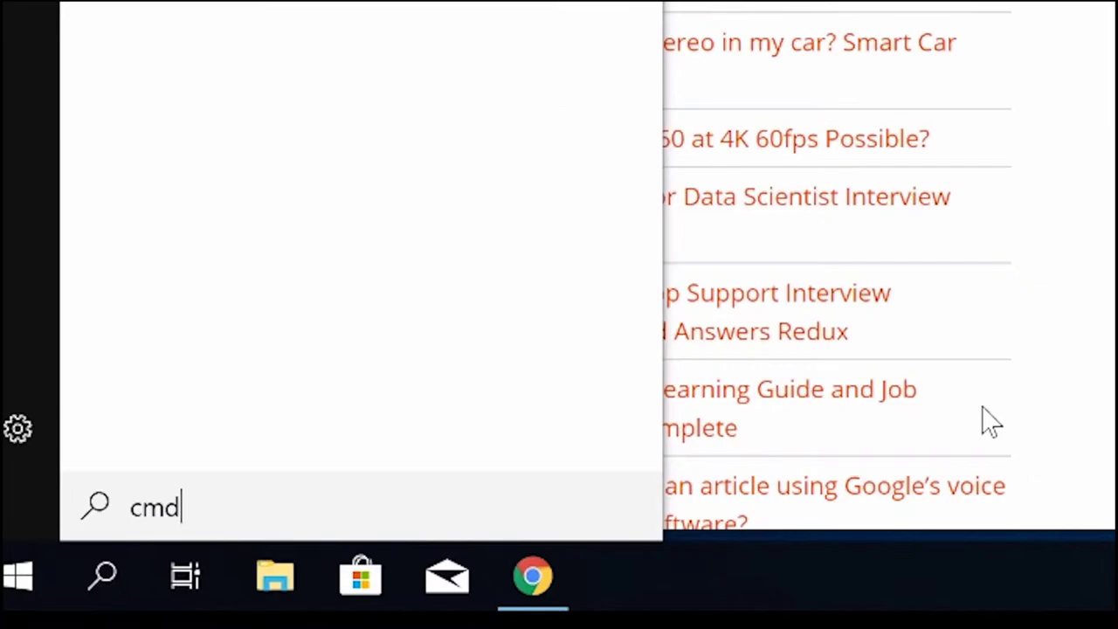
{"action": "key", "text": "Return"}
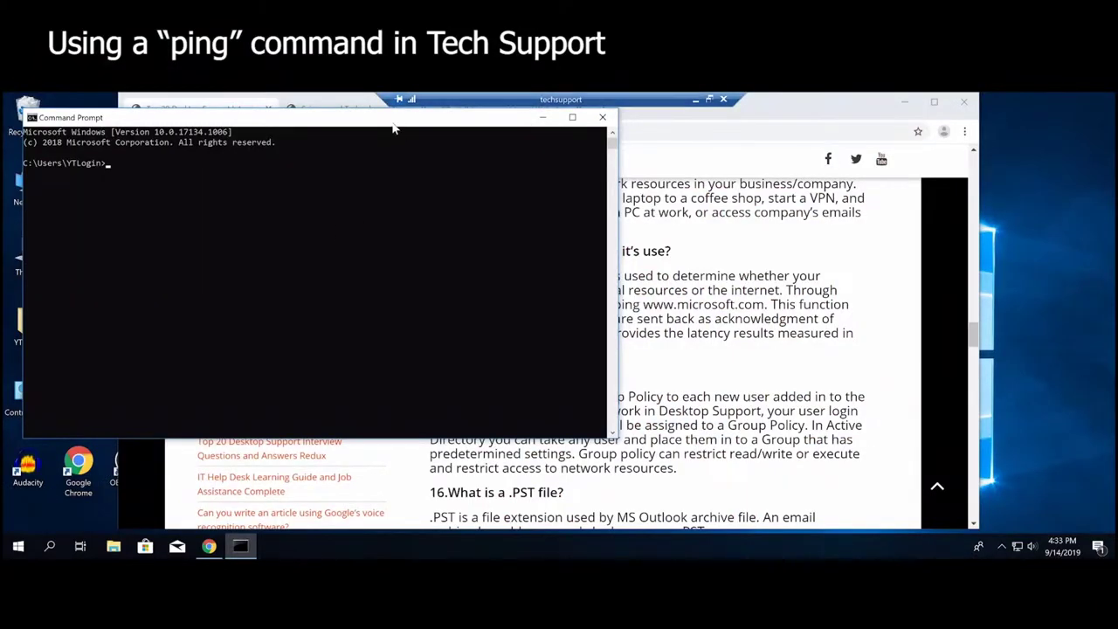
{"action": "left_click_drag", "start_coordinate": [393, 128], "coordinate": [310, 181]}
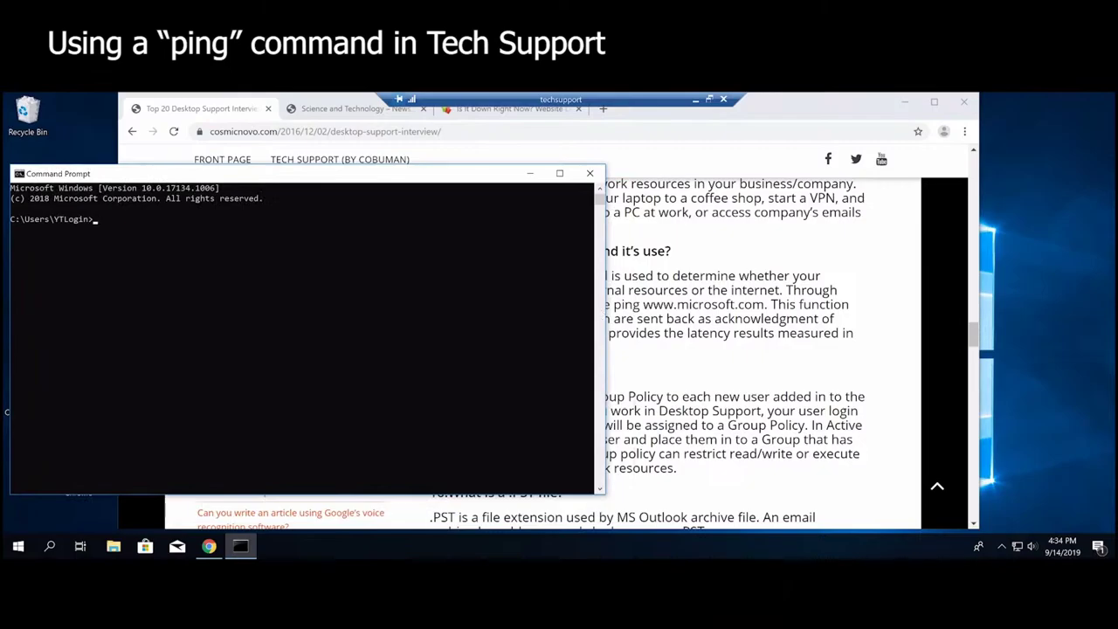
{"action": "left_click_drag", "start_coordinate": [614, 304], "coordinate": [767, 304]}
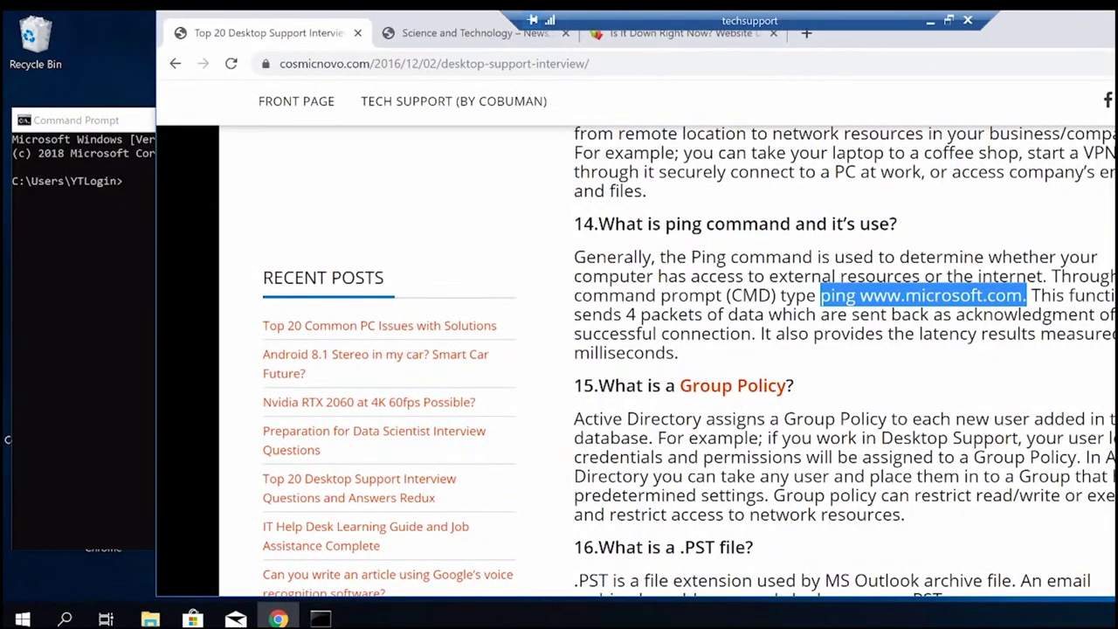
{"action": "left_click_drag", "start_coordinate": [1026, 297], "coordinate": [1022, 297]}
{"action": "left_click", "coordinate": [79, 122]}
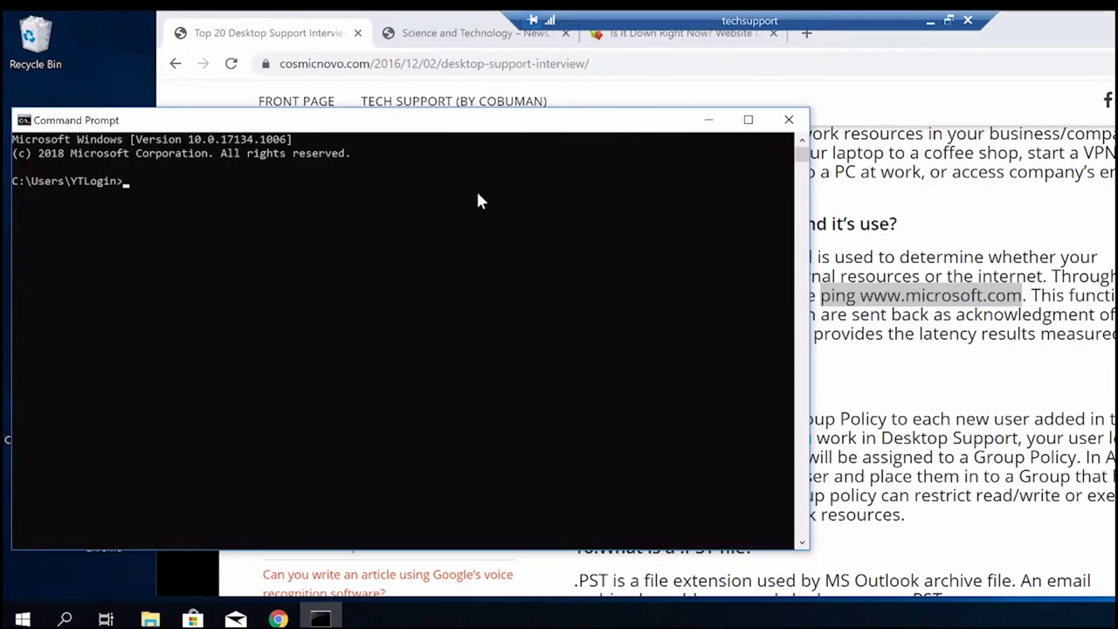
{"action": "type", "text": "ping "}
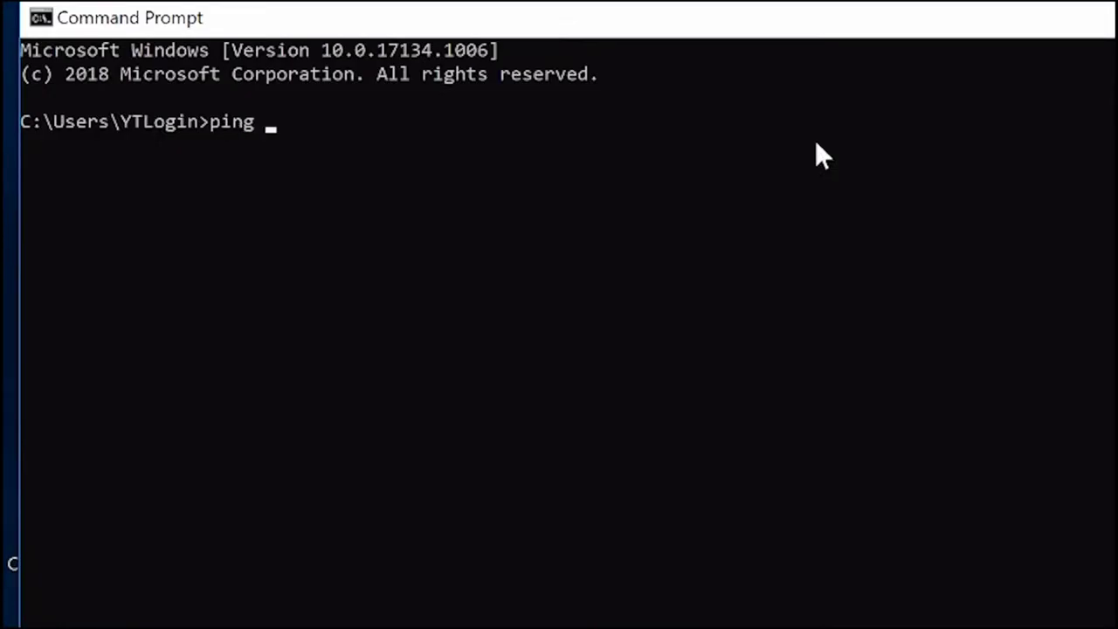
{"action": "type", "text": "www.micros"}
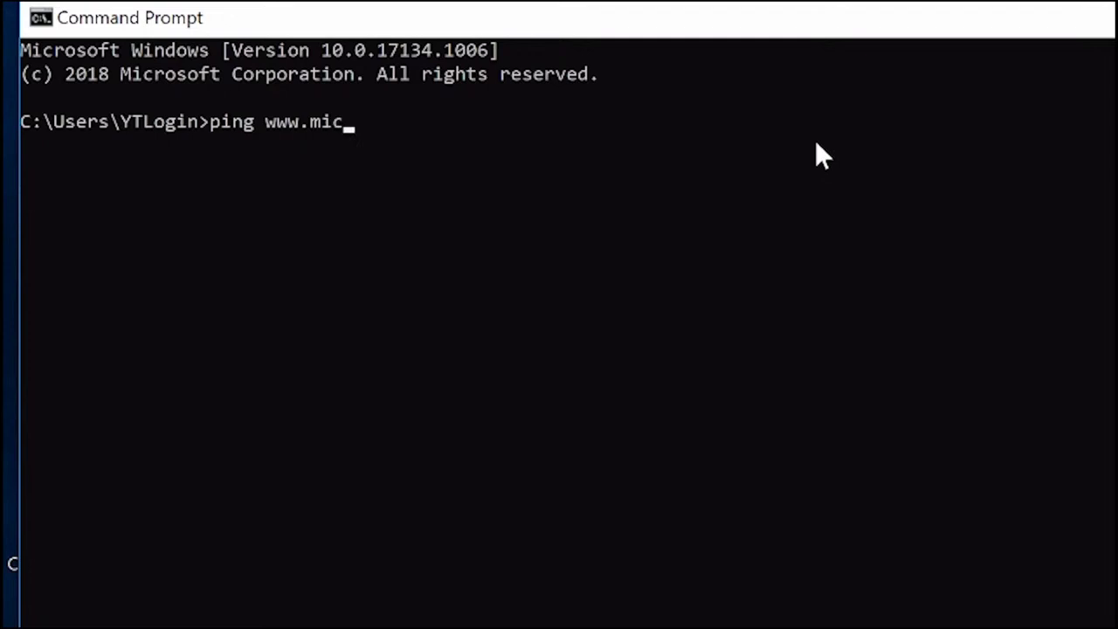
{"action": "key", "text": "BackSpace"}
{"action": "key", "text": "BackSpace"}
{"action": "type", "text": "soft.com"}
{"action": "key", "text": "Left"}
{"action": "key", "text": "Left"}
{"action": "key", "text": "Left"}
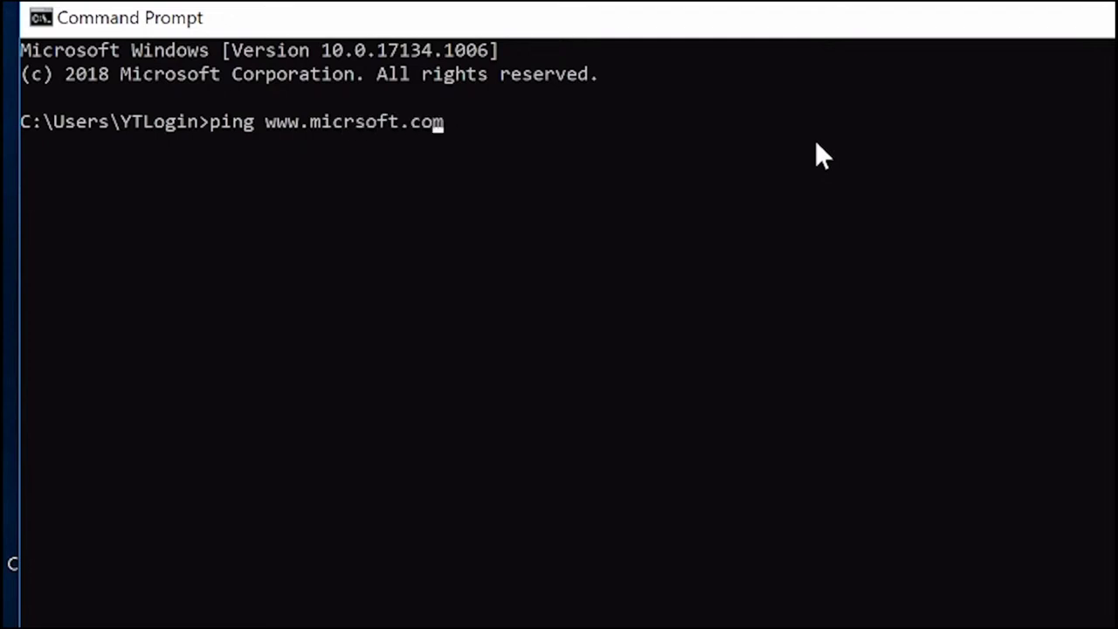
{"action": "key", "text": "Right"}
{"action": "key", "text": "Right"}
{"action": "key", "text": "Right"}
{"action": "key", "text": "BackSpace"}
{"action": "key", "text": "BackSpace"}
{"action": "key", "text": "BackSpace"}
{"action": "key", "text": "BackSpace"}
{"action": "key", "text": "BackSpace"}
{"action": "key", "text": "BackSpace"}
{"action": "key", "text": "BackSpace"}
{"action": "key", "text": "BackSpace"}
{"action": "type", "text": "osoft.com"}
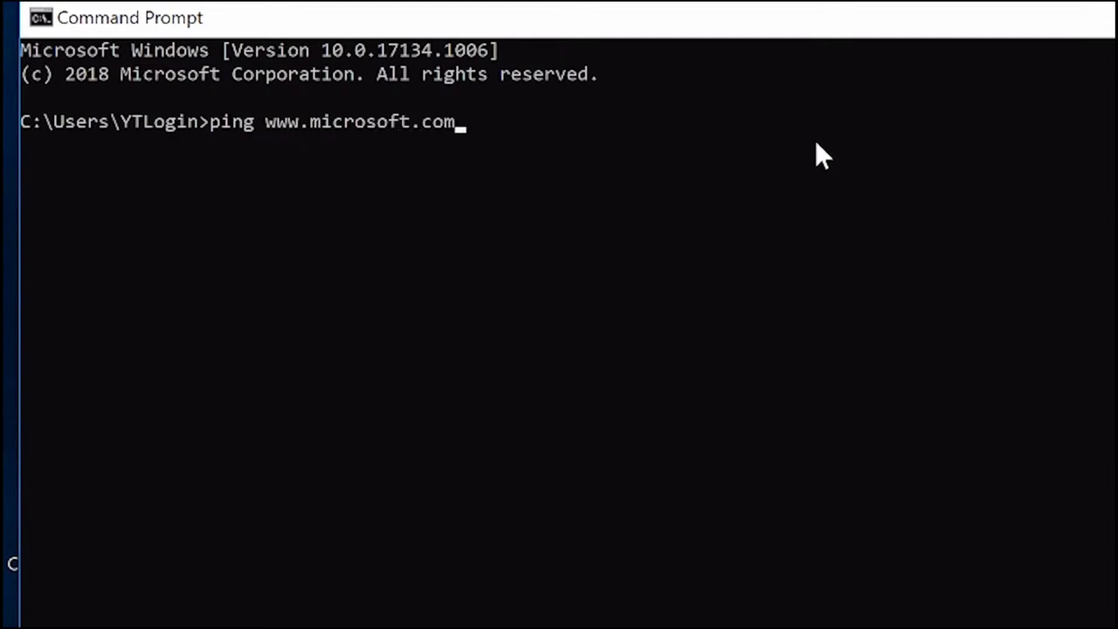
{"action": "key", "text": "Return"}
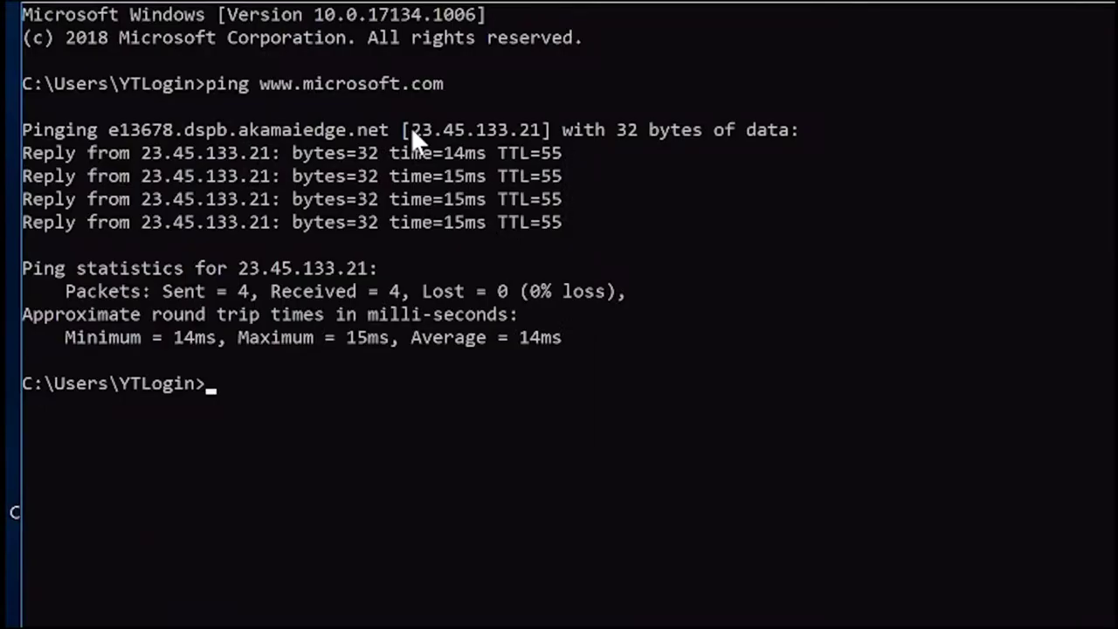
{"action": "left_click_drag", "start_coordinate": [411, 127], "coordinate": [537, 122]}
{"action": "left_click", "coordinate": [534, 130]}
{"action": "left_click_drag", "start_coordinate": [414, 131], "coordinate": [539, 127]}
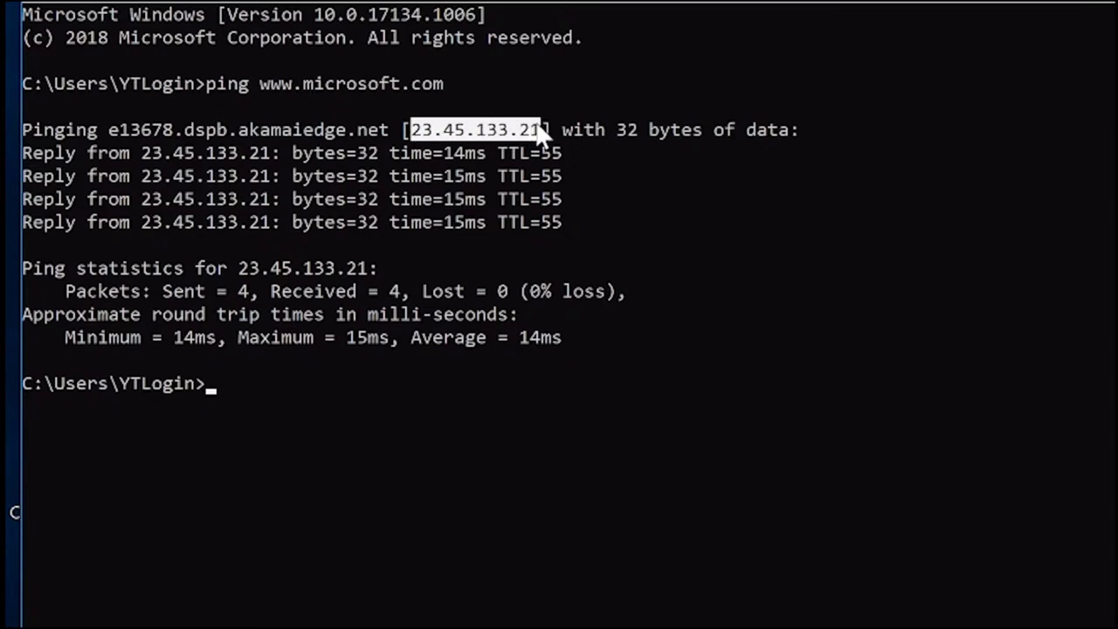
{"action": "left_click", "coordinate": [502, 129]}
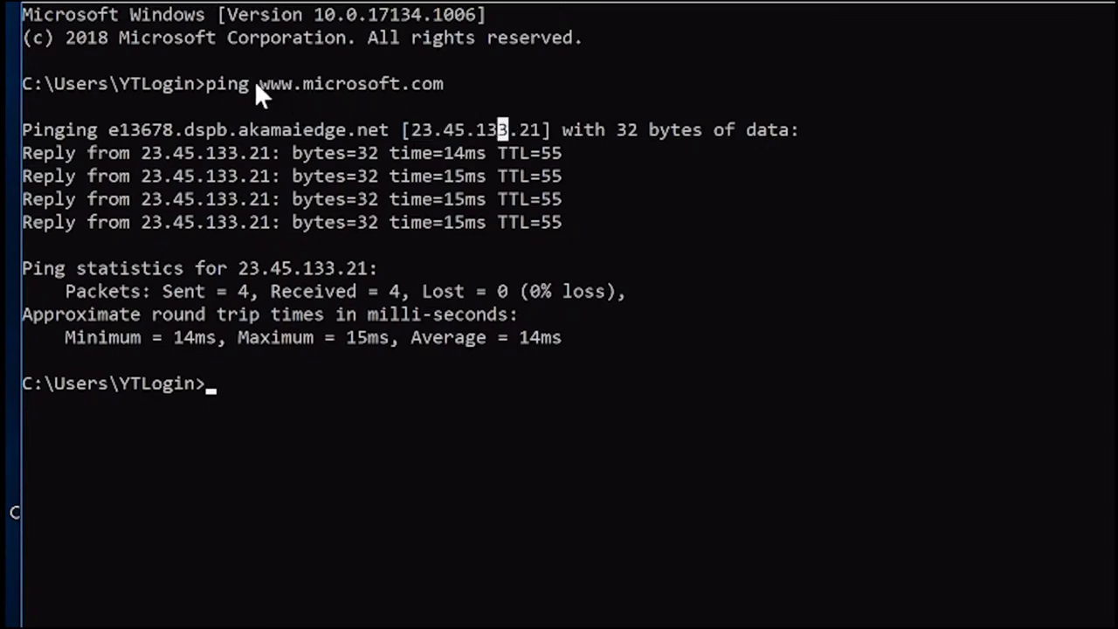
{"action": "left_click_drag", "start_coordinate": [260, 83], "coordinate": [418, 86]}
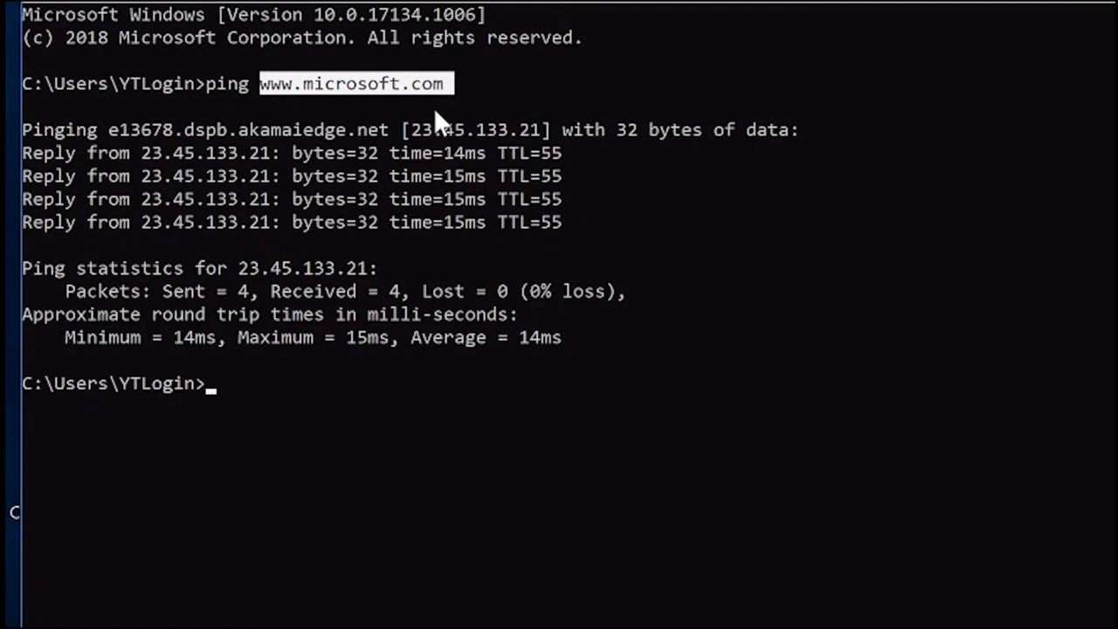
{"action": "left_click_drag", "start_coordinate": [412, 130], "coordinate": [543, 128]}
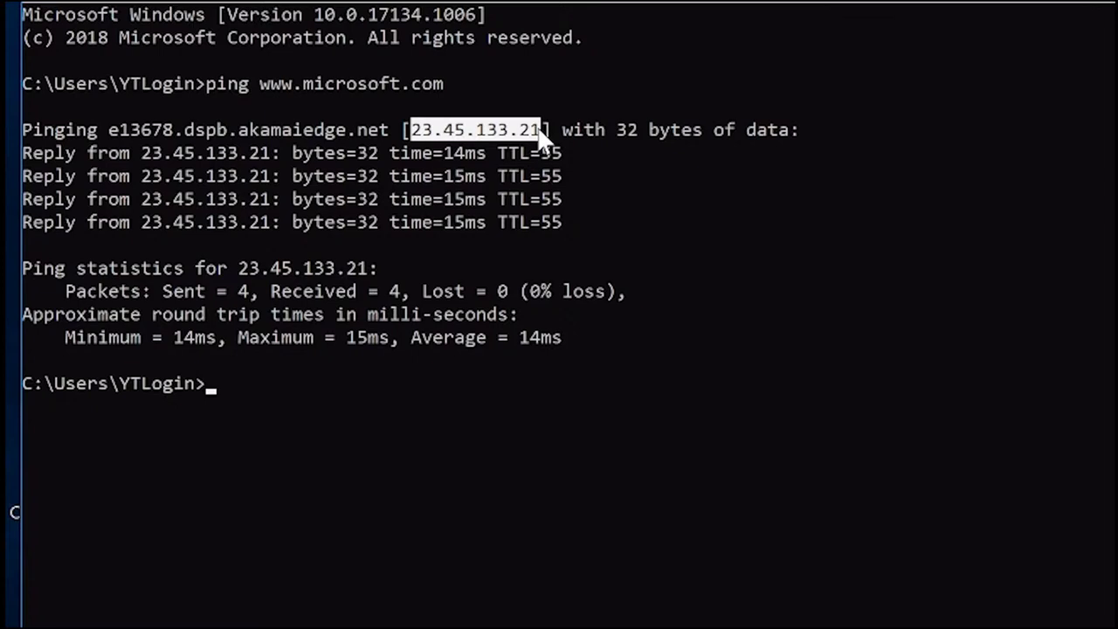
{"action": "right_click", "coordinate": [538, 133]}
{"action": "left_click", "coordinate": [443, 85]}
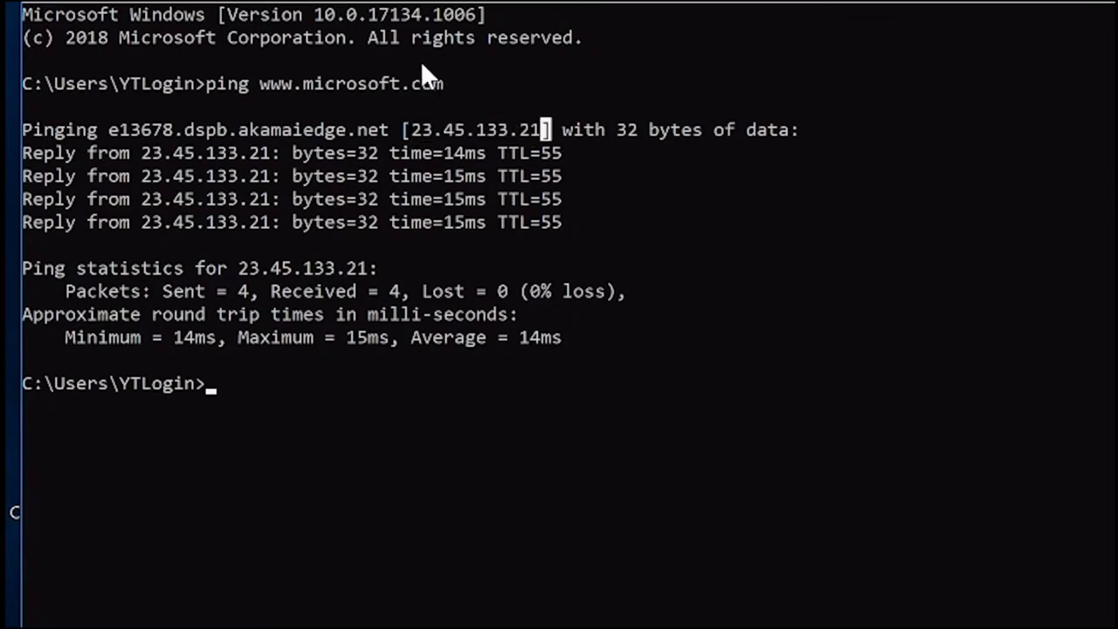
{"action": "left_click_drag", "start_coordinate": [396, 87], "coordinate": [316, 90]}
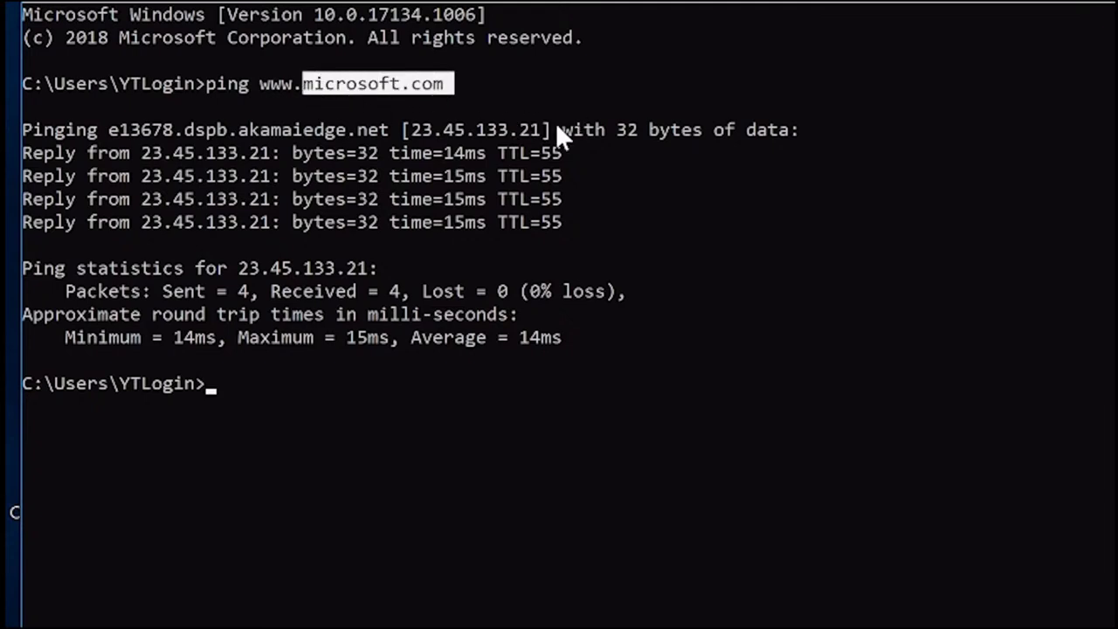
{"action": "left_click_drag", "start_coordinate": [531, 135], "coordinate": [413, 127]}
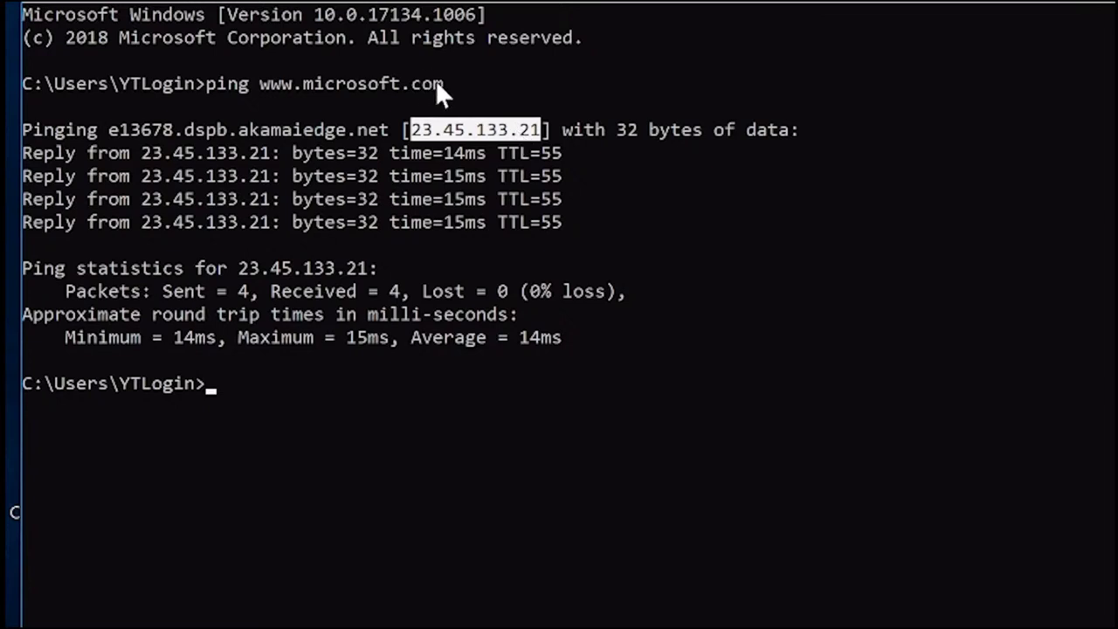
{"action": "left_click_drag", "start_coordinate": [441, 82], "coordinate": [303, 84]}
{"action": "left_click", "coordinate": [417, 130]}
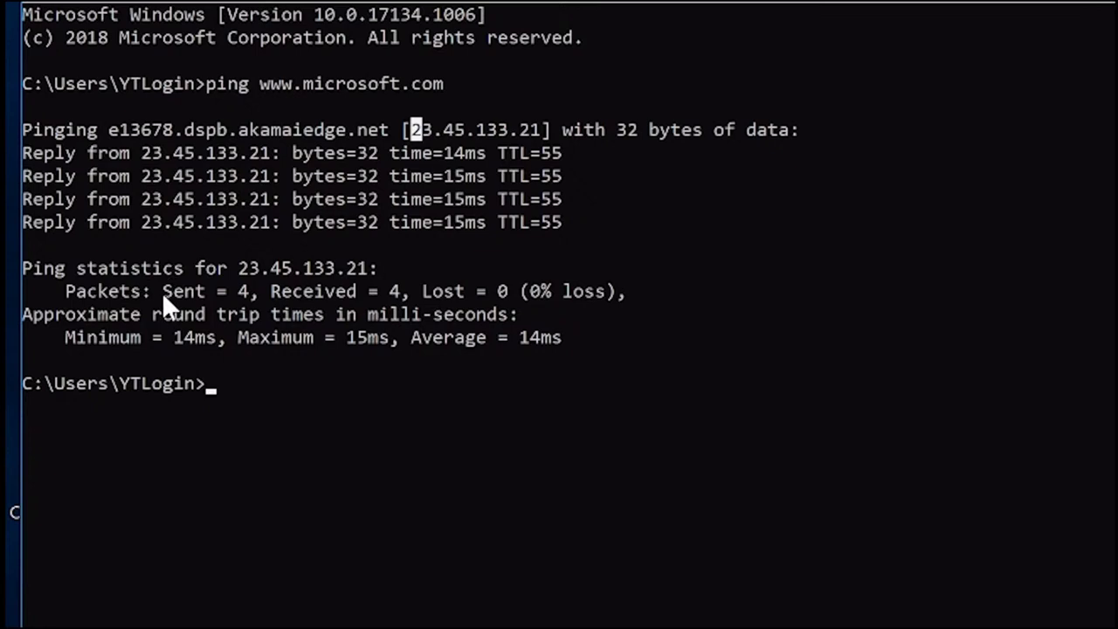
Highlight the sent packets figure and examine the byte size and response time in the individual reply lines.
{"action": "left_click_drag", "start_coordinate": [163, 289], "coordinate": [209, 282]}
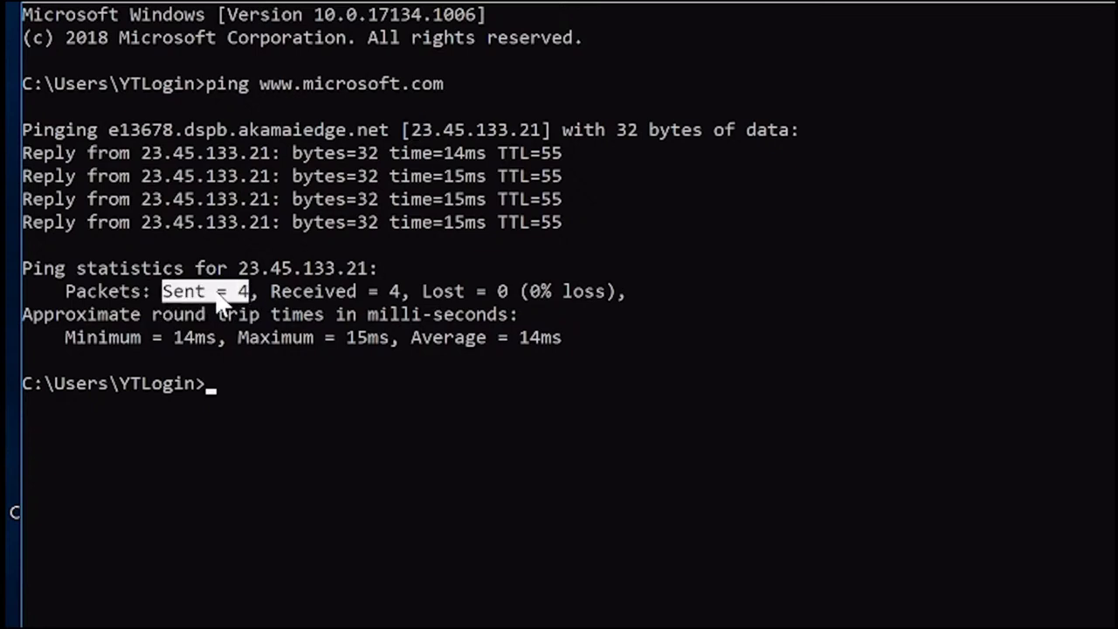
{"action": "double_click", "coordinate": [296, 155]}
{"action": "left_click", "coordinate": [352, 154]}
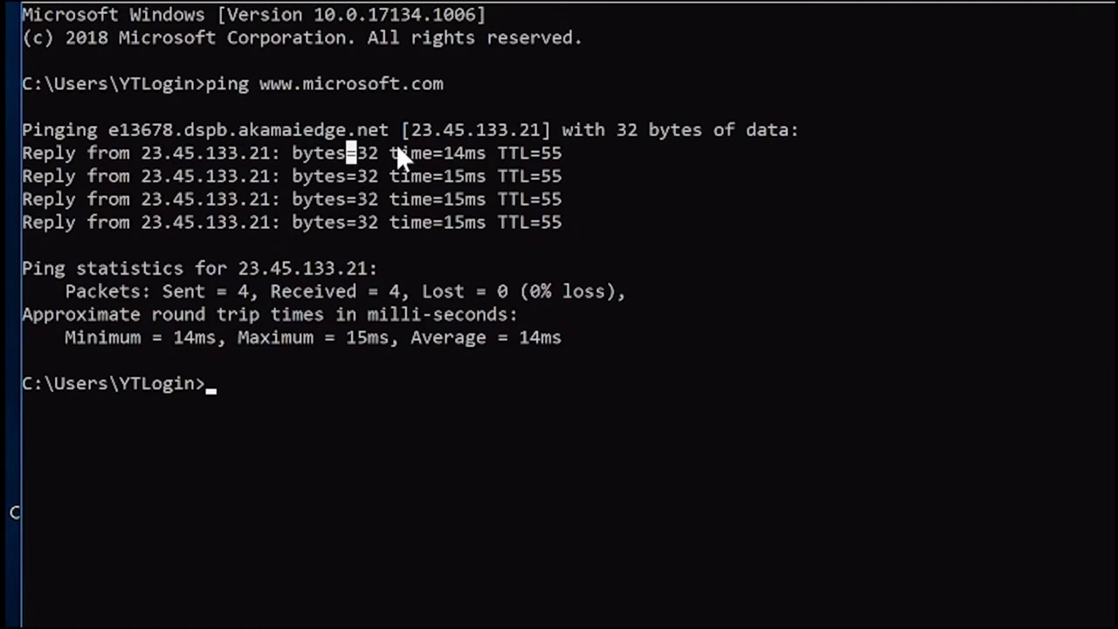
{"action": "left_click_drag", "start_coordinate": [391, 152], "coordinate": [478, 161]}
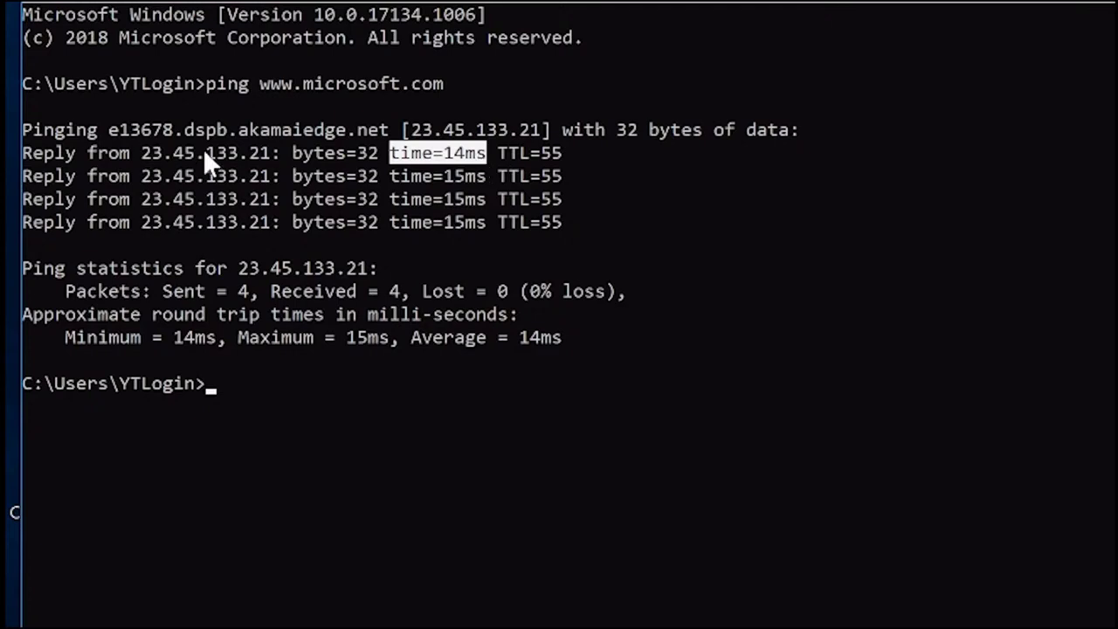
{"action": "left_click_drag", "start_coordinate": [25, 152], "coordinate": [486, 155]}
{"action": "left_click", "coordinate": [465, 159]}
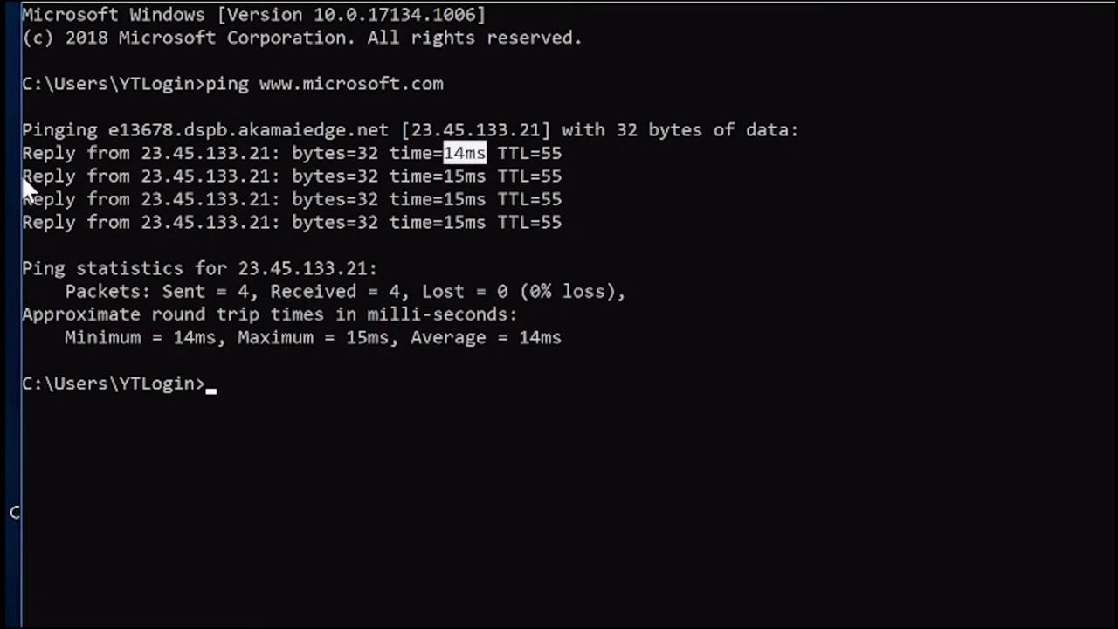
{"action": "left_click_drag", "start_coordinate": [23, 173], "coordinate": [446, 224]}
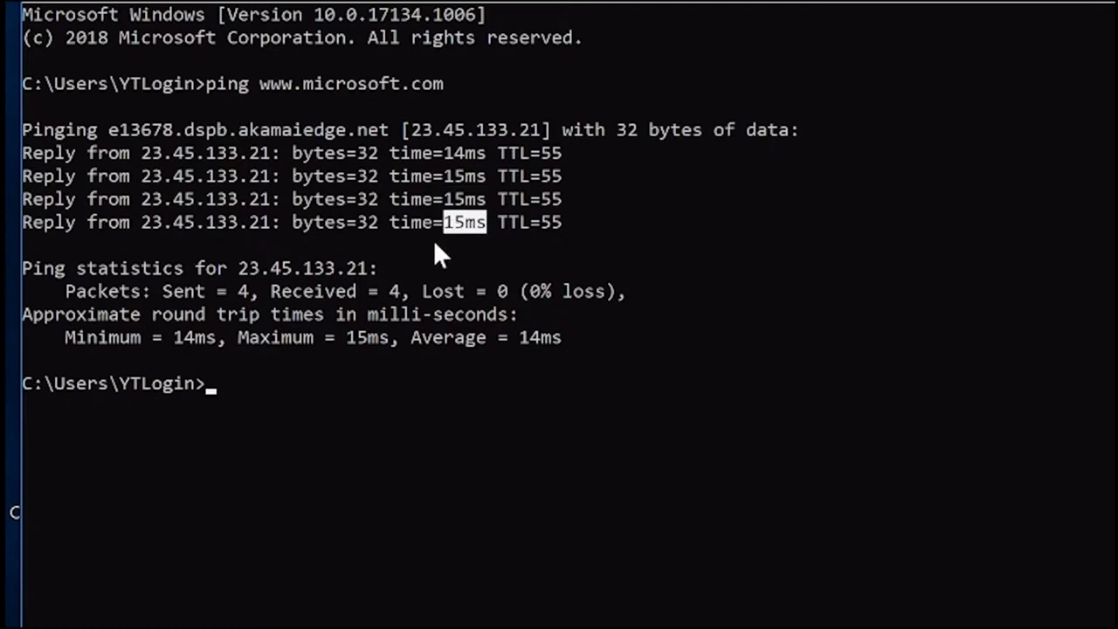
Highlight the Sent, Received and Lost figures in the ping statistics and match them against the IP address and reply lines.
{"action": "left_click_drag", "start_coordinate": [250, 281], "coordinate": [163, 297]}
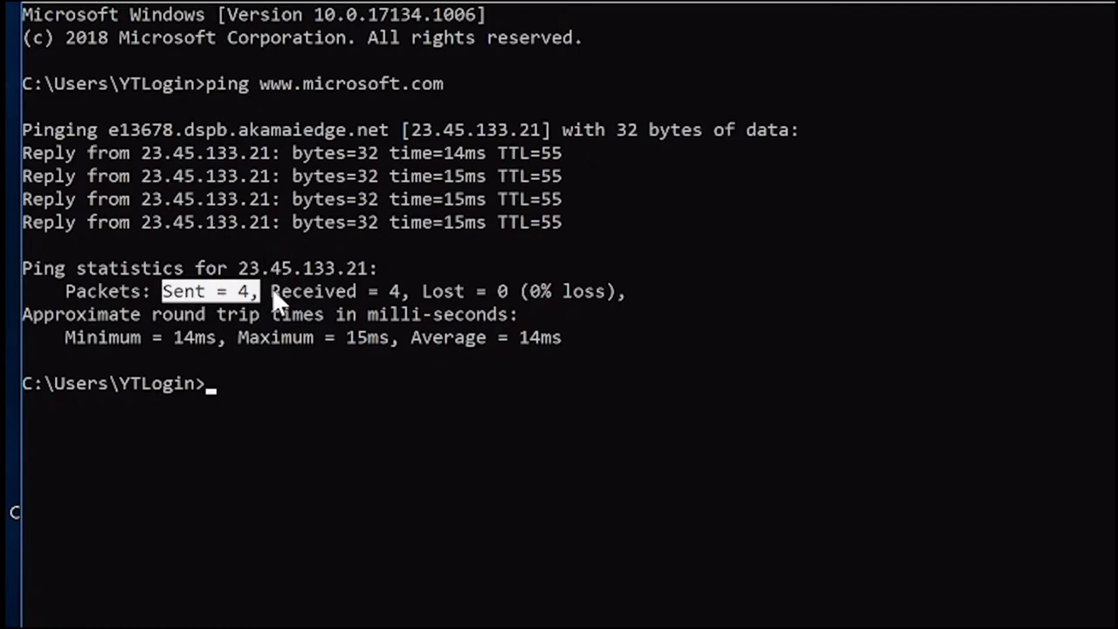
{"action": "left_click_drag", "start_coordinate": [489, 199], "coordinate": [444, 202]}
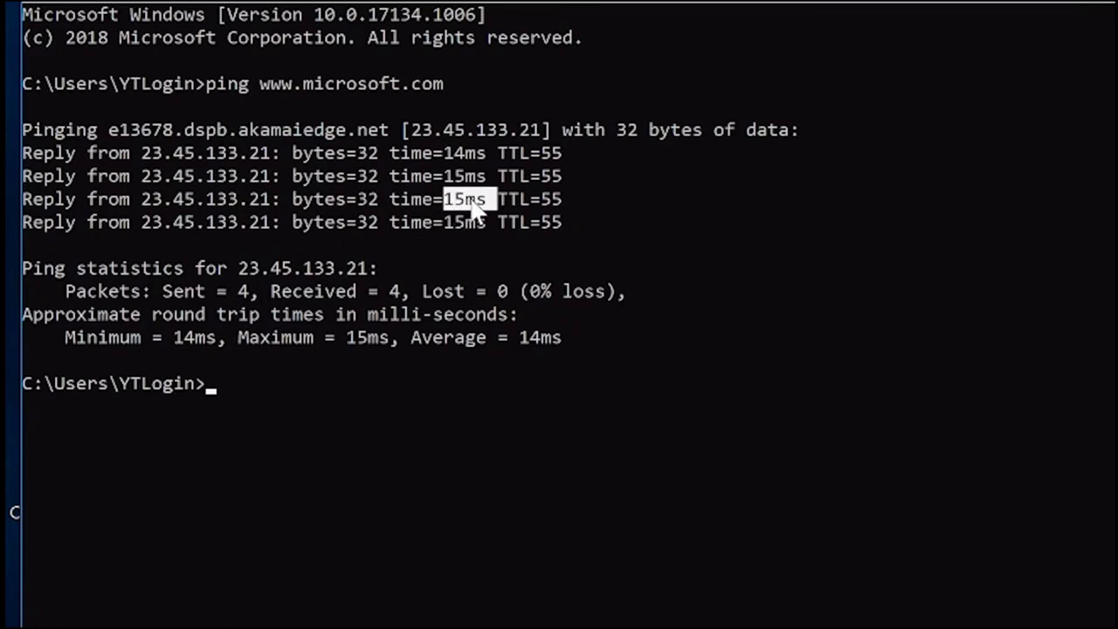
{"action": "left_click", "coordinate": [470, 201]}
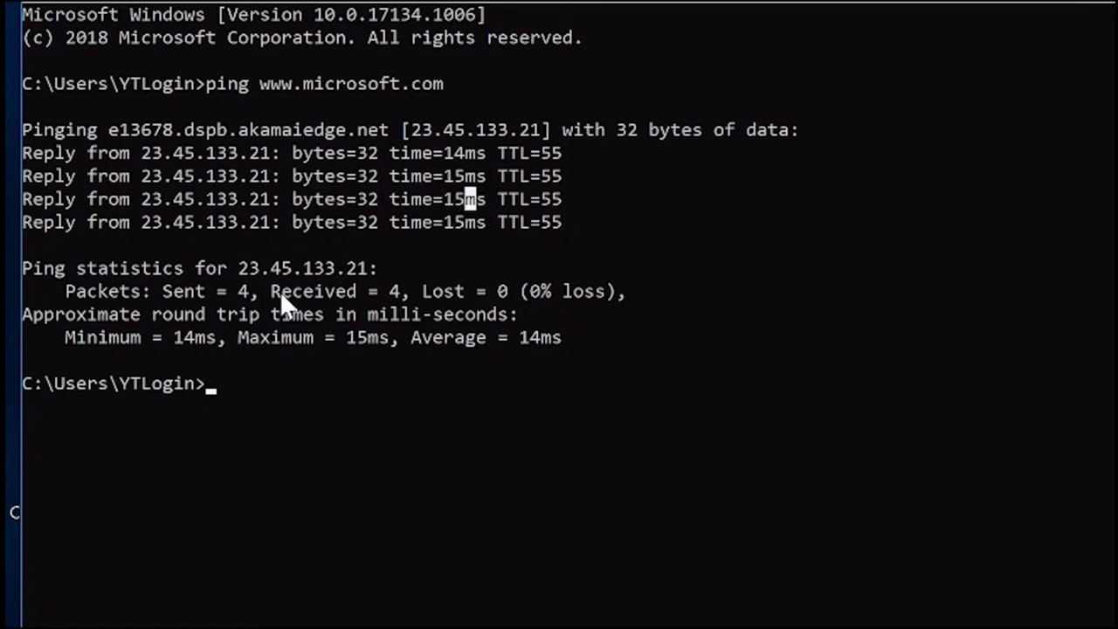
{"action": "left_click_drag", "start_coordinate": [271, 285], "coordinate": [377, 304]}
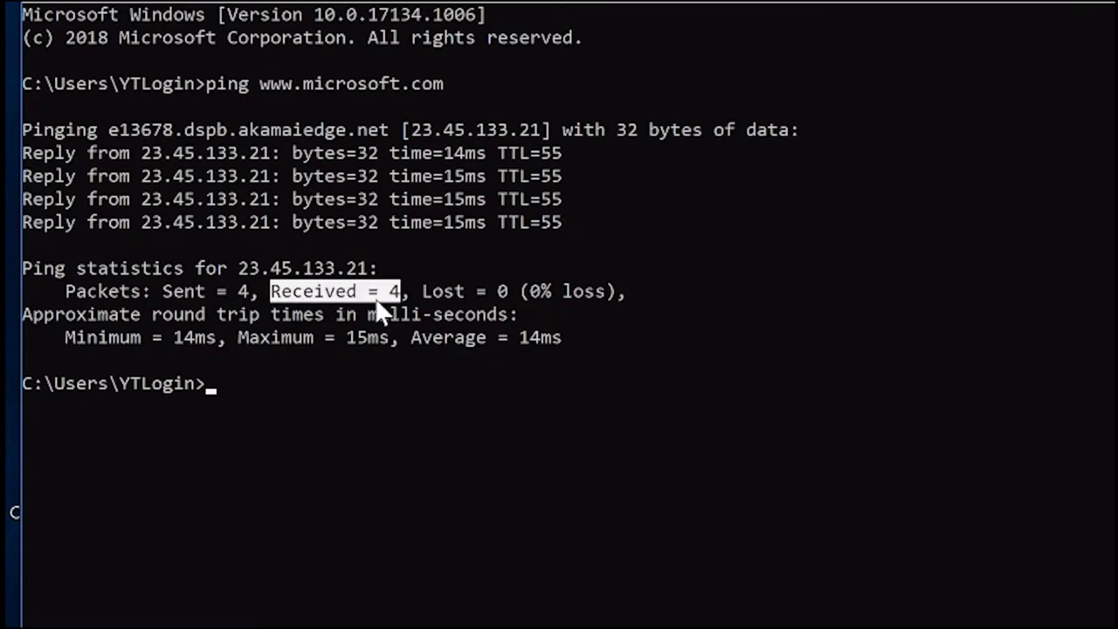
{"action": "left_click", "coordinate": [414, 130]}
{"action": "left_click_drag", "start_coordinate": [414, 130], "coordinate": [547, 133]}
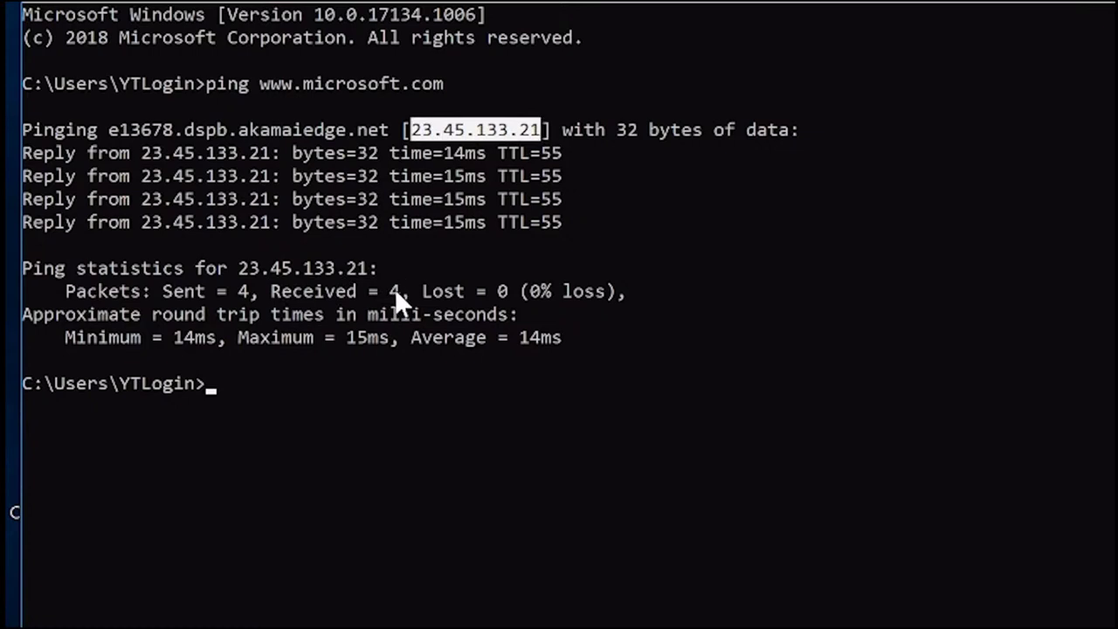
{"action": "left_click_drag", "start_coordinate": [397, 292], "coordinate": [272, 297]}
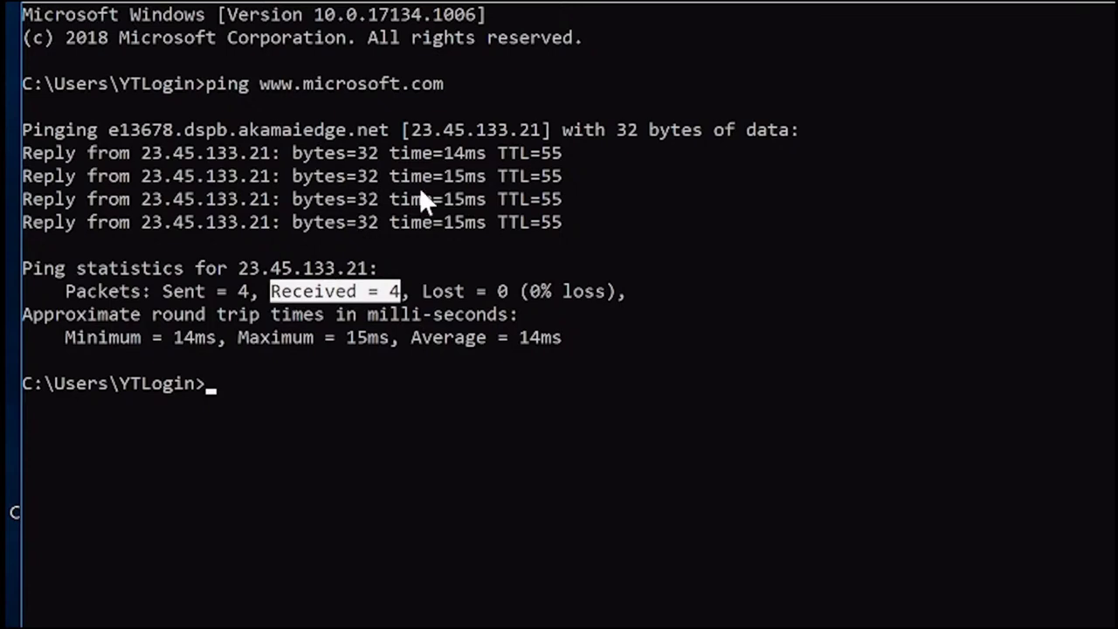
{"action": "left_click_drag", "start_coordinate": [423, 291], "coordinate": [617, 301]}
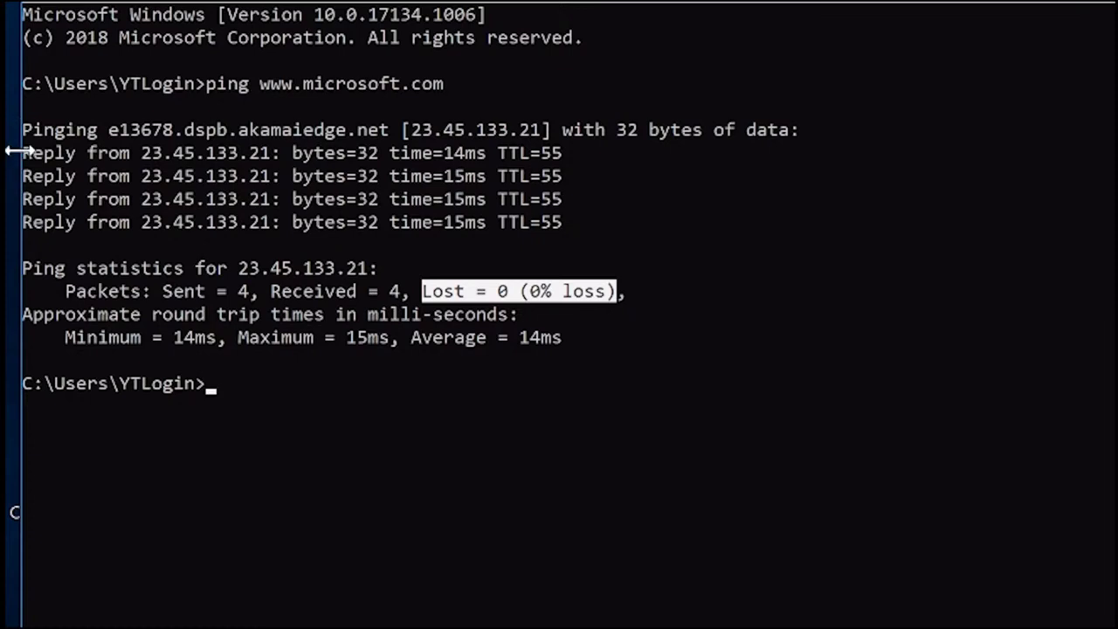
{"action": "left_click_drag", "start_coordinate": [23, 150], "coordinate": [577, 229]}
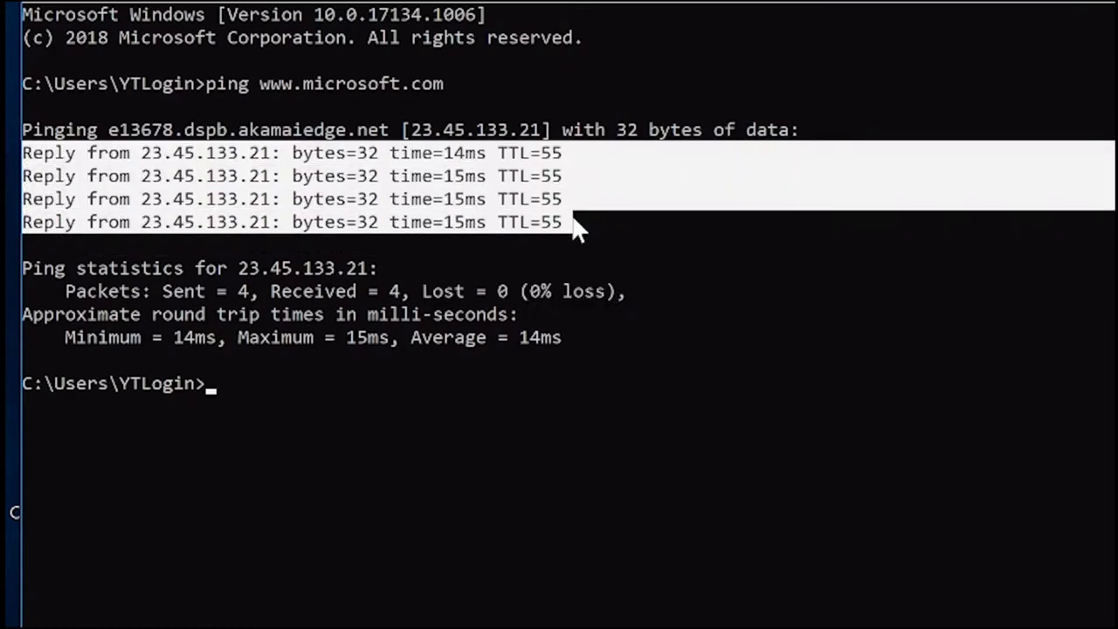
{"action": "left_click", "coordinate": [577, 225]}
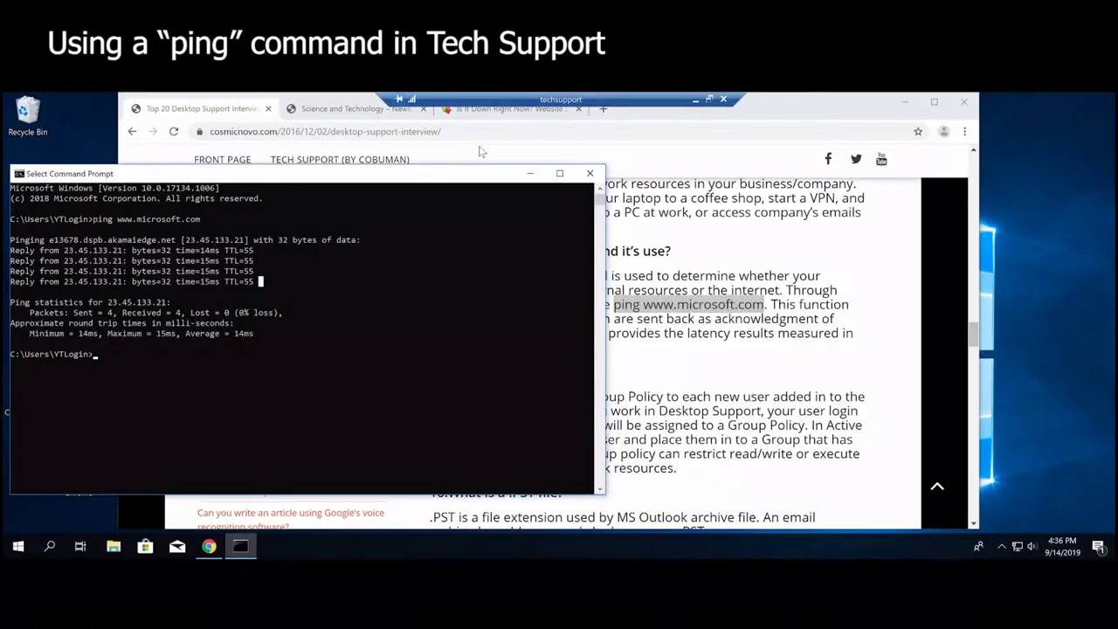
{"action": "left_click", "coordinate": [507, 108]}
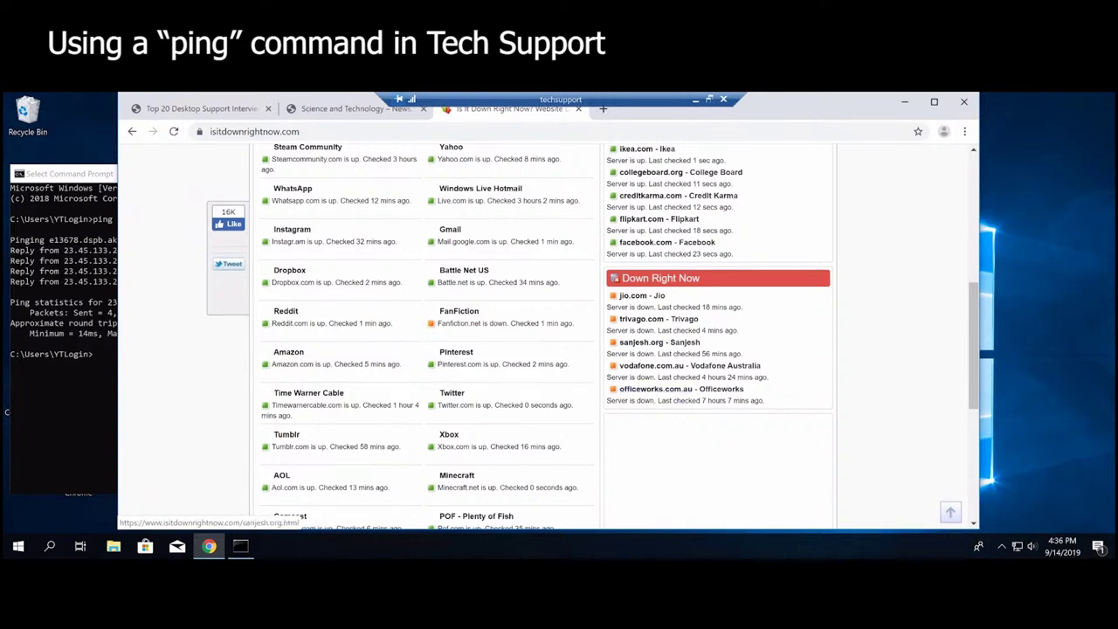
{"action": "key", "text": "alt+Tab"}
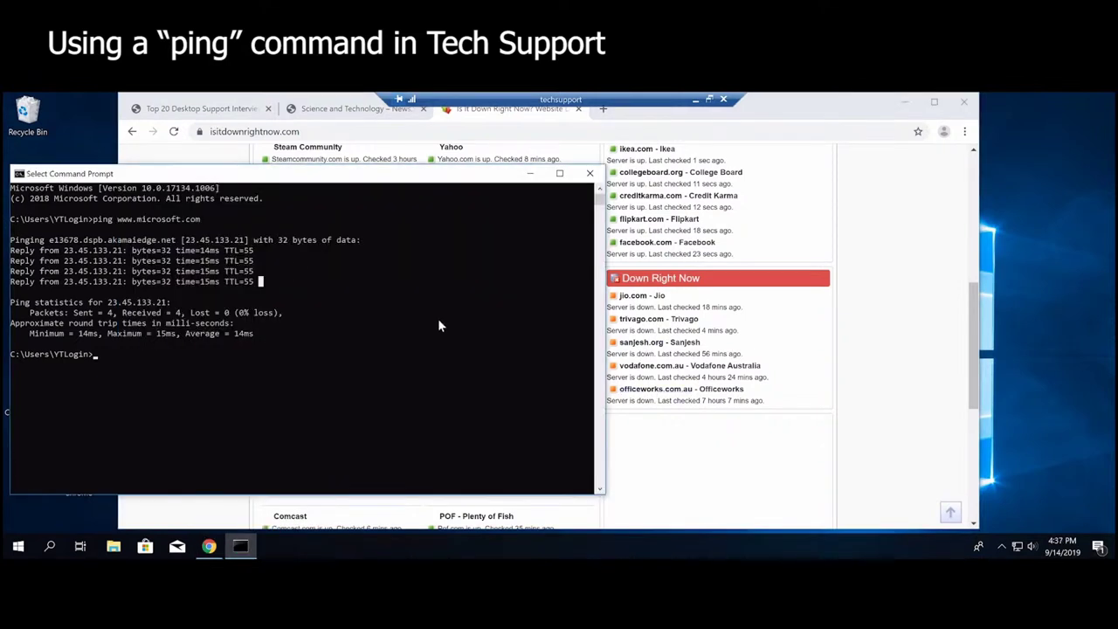
{"action": "type", "text": "ping tr"}
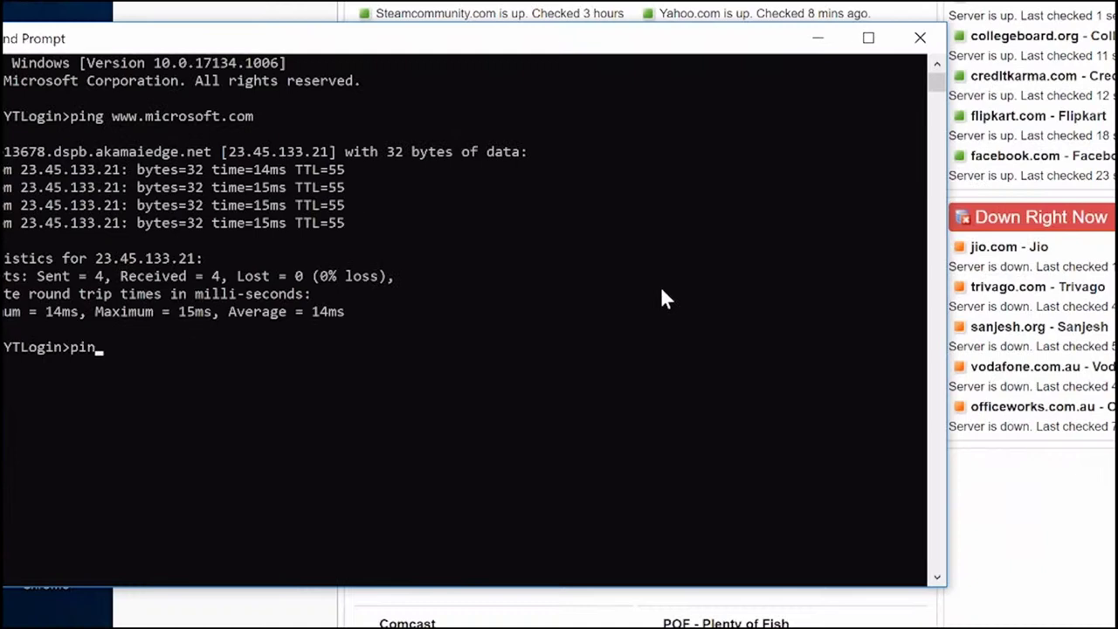
{"action": "type", "text": "vago"}
{"action": "key", "text": "BackSpace"}
{"action": "key", "text": "BackSpace"}
{"action": "key", "text": "BackSpace"}
{"action": "key", "text": "BackSpace"}
{"action": "key", "text": "BackSpace"}
{"action": "key", "text": "BackSpace"}
{"action": "key", "text": "BackSpace"}
{"action": "type", "text": "www.trivago"}
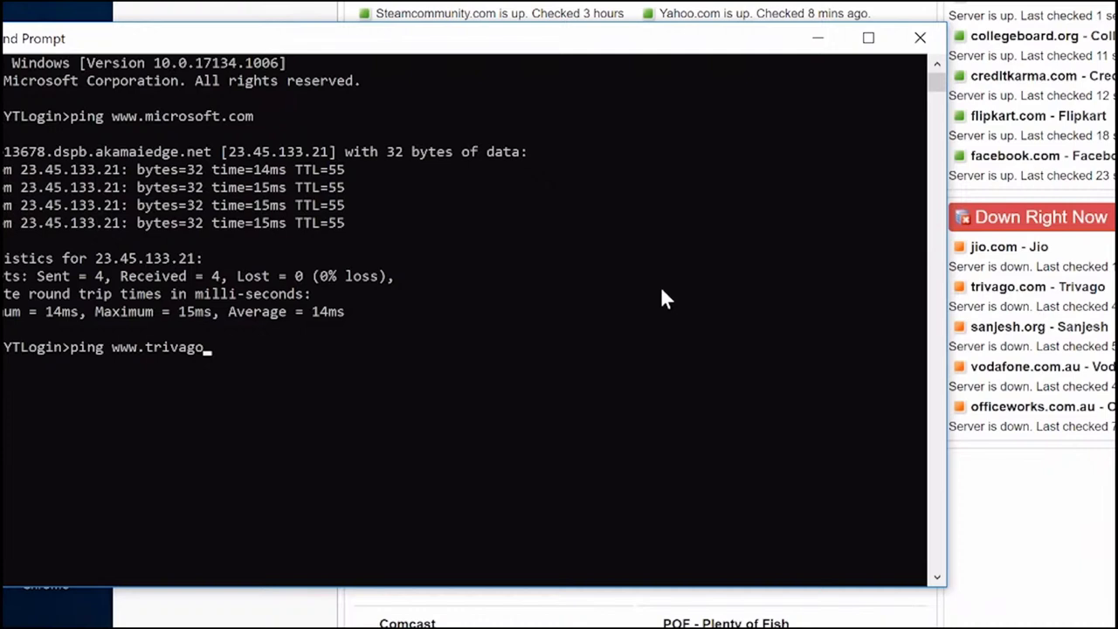
{"action": "type", "text": ".com"}
{"action": "key", "text": "Return"}
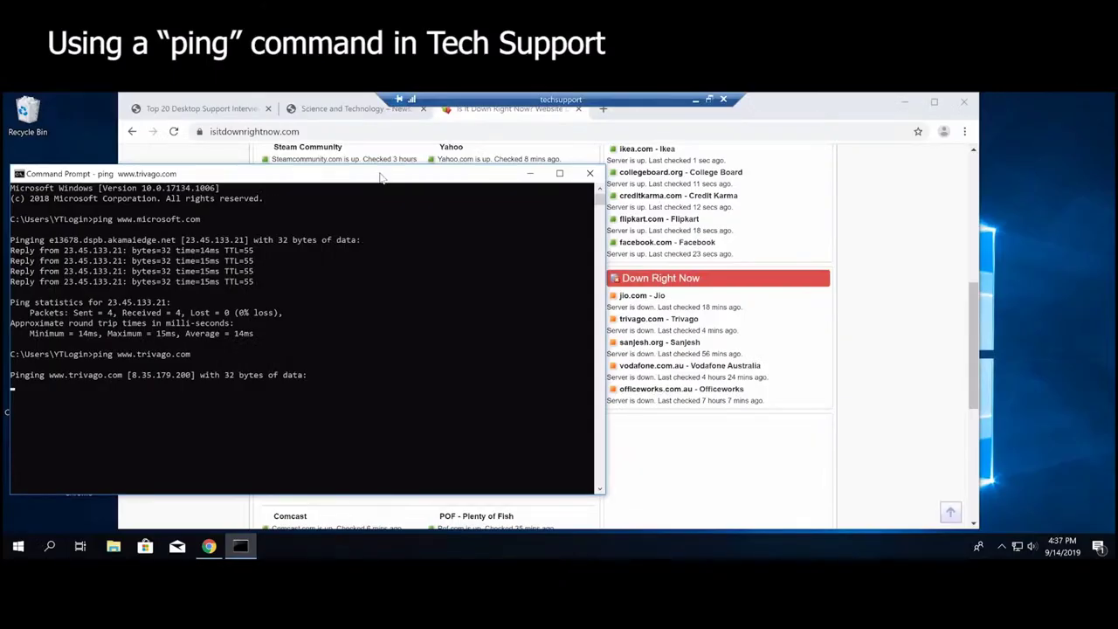
{"action": "left_click_drag", "start_coordinate": [381, 177], "coordinate": [590, 154]}
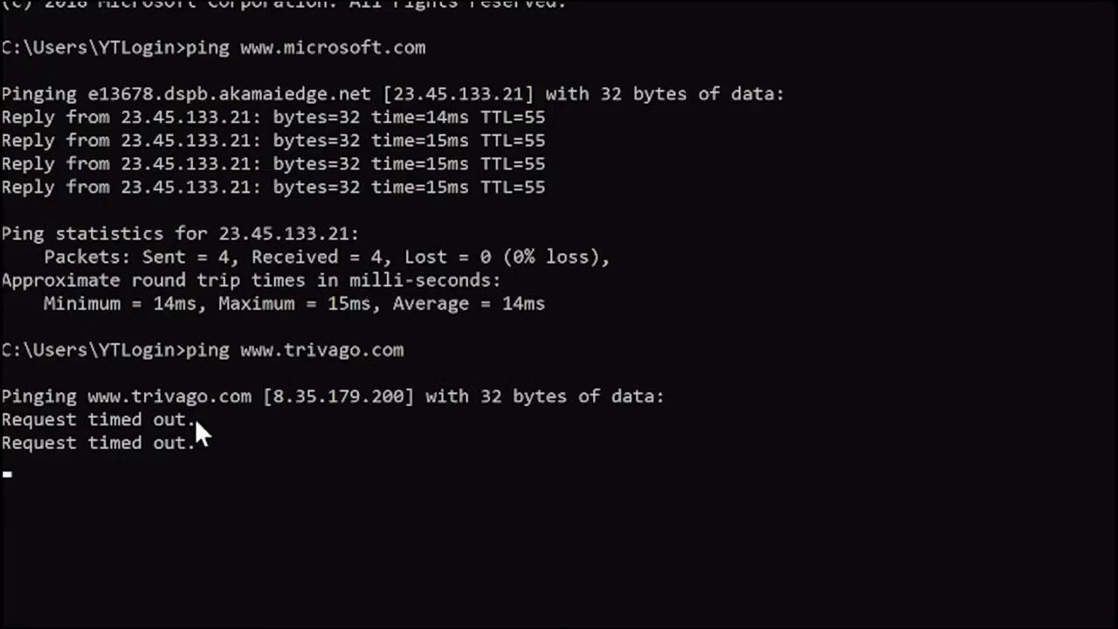
{"action": "left_click_drag", "start_coordinate": [195, 419], "coordinate": [8, 425]}
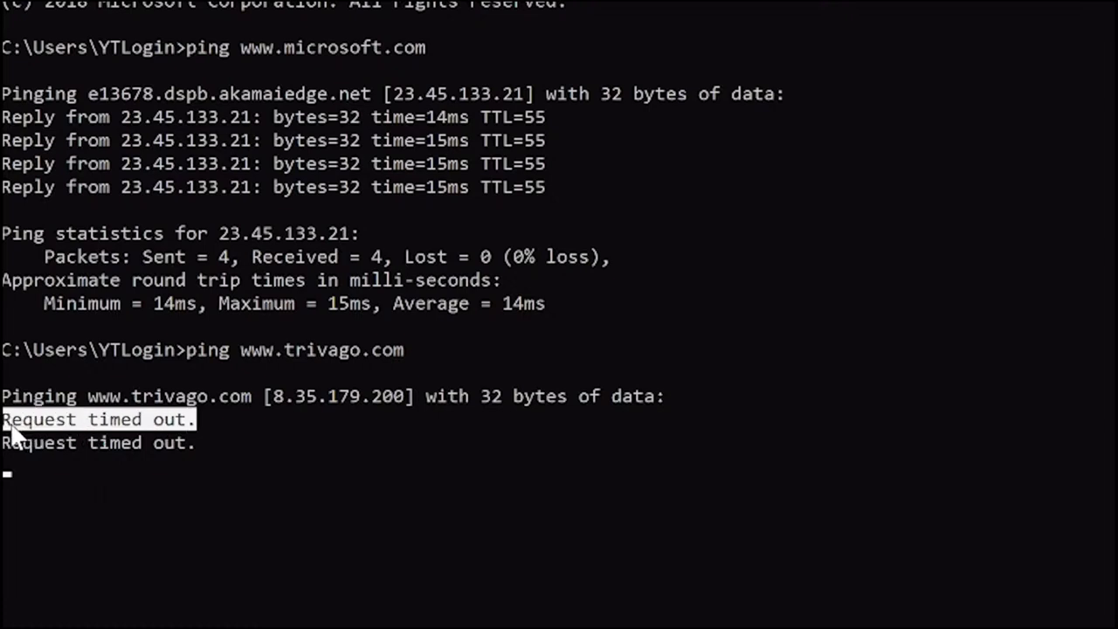
{"action": "left_click", "coordinate": [16, 421]}
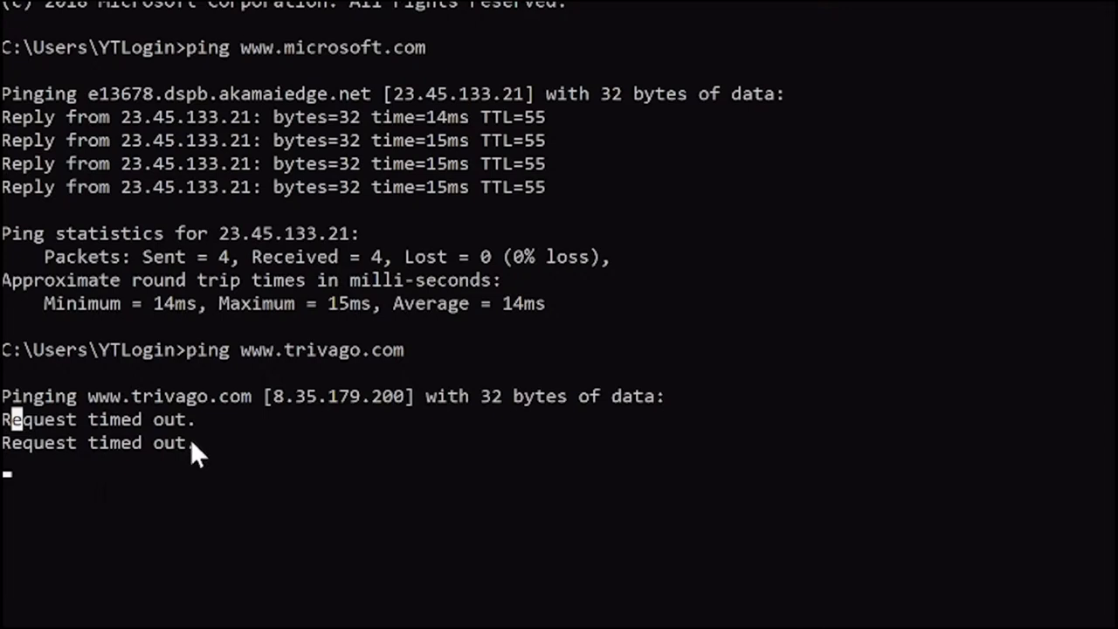
{"action": "left_click", "coordinate": [191, 441]}
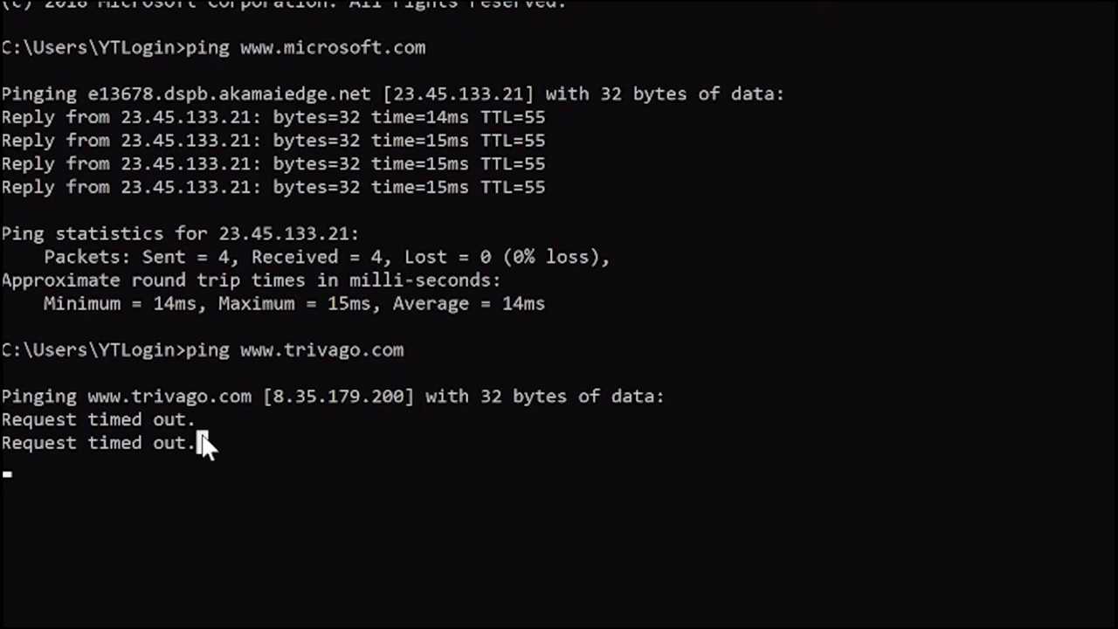
{"action": "left_click_drag", "start_coordinate": [199, 436], "coordinate": [12, 449]}
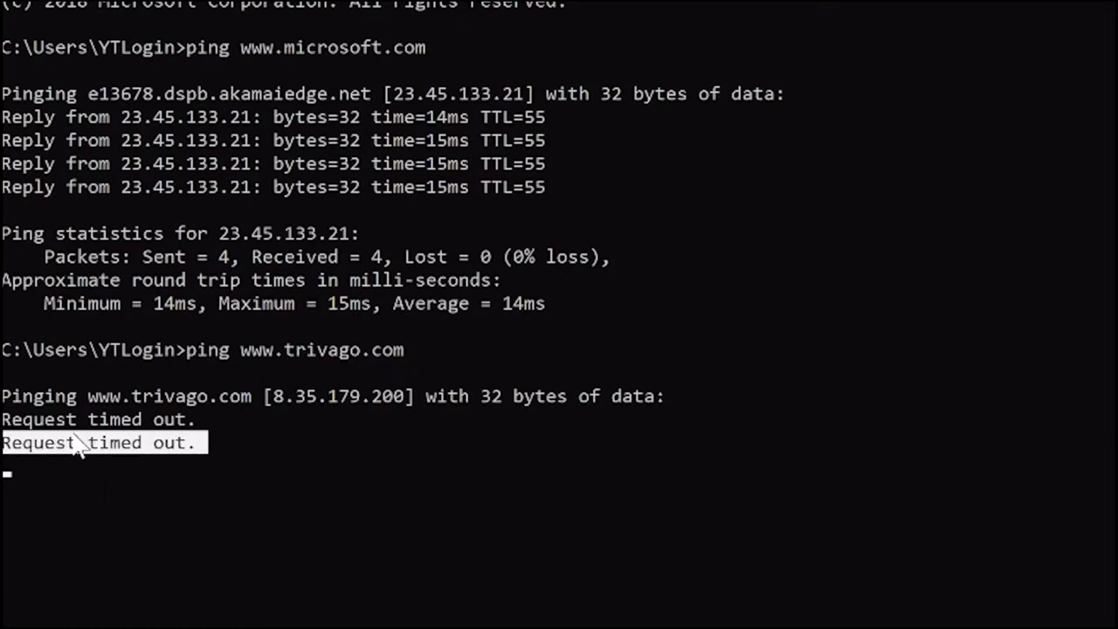
{"action": "left_click_drag", "start_coordinate": [40, 421], "coordinate": [203, 422]}
{"action": "left_click", "coordinate": [201, 442]}
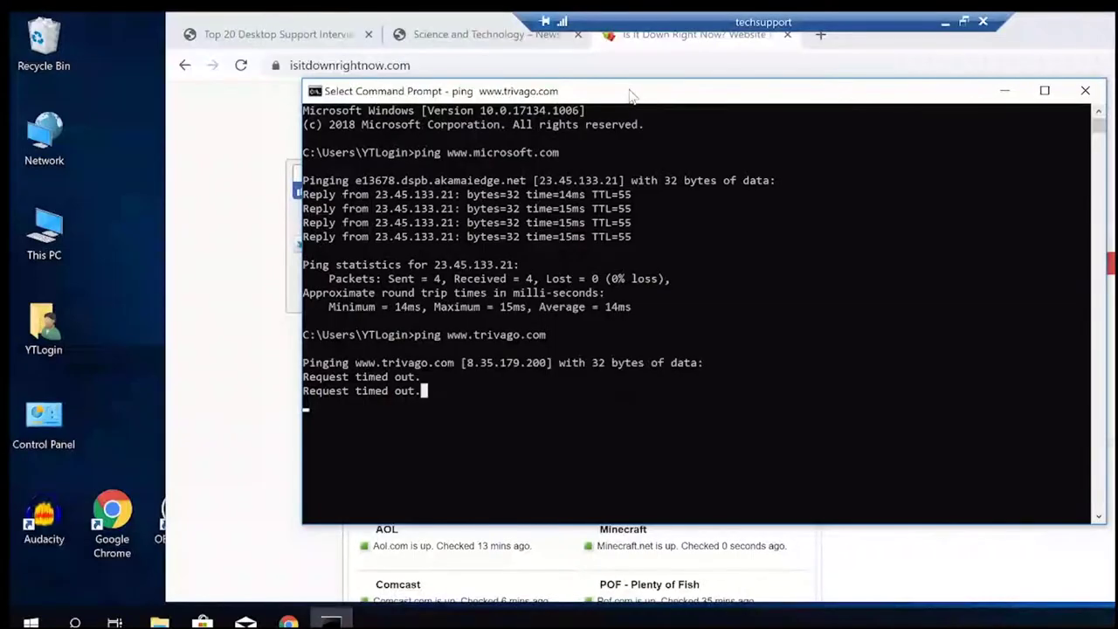
{"action": "double_click", "coordinate": [623, 89]}
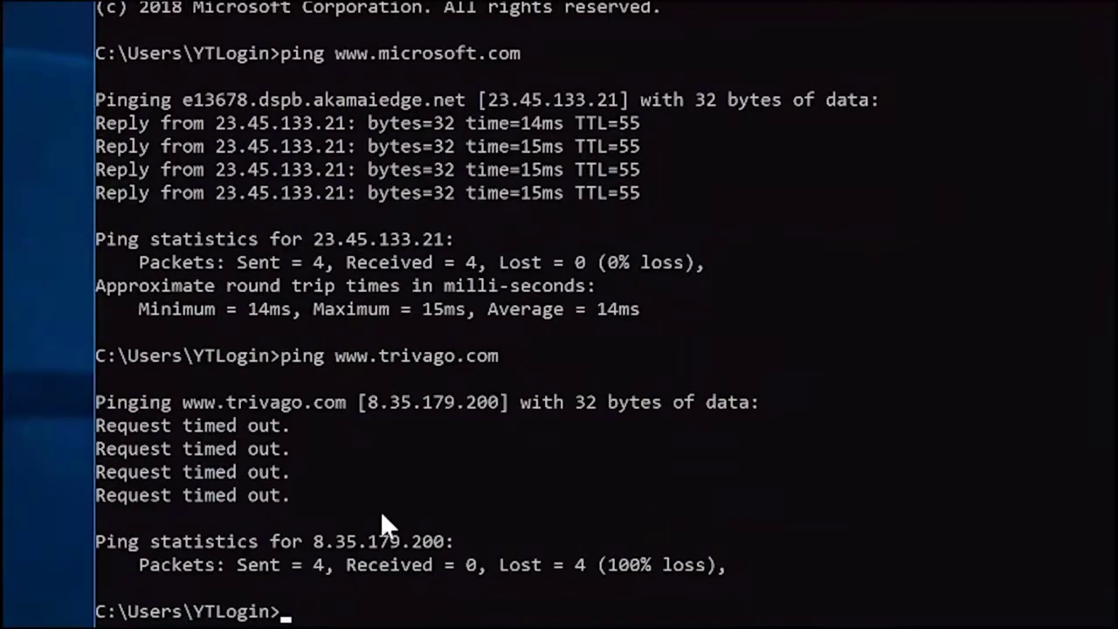
{"action": "left_click_drag", "start_coordinate": [293, 495], "coordinate": [209, 425]}
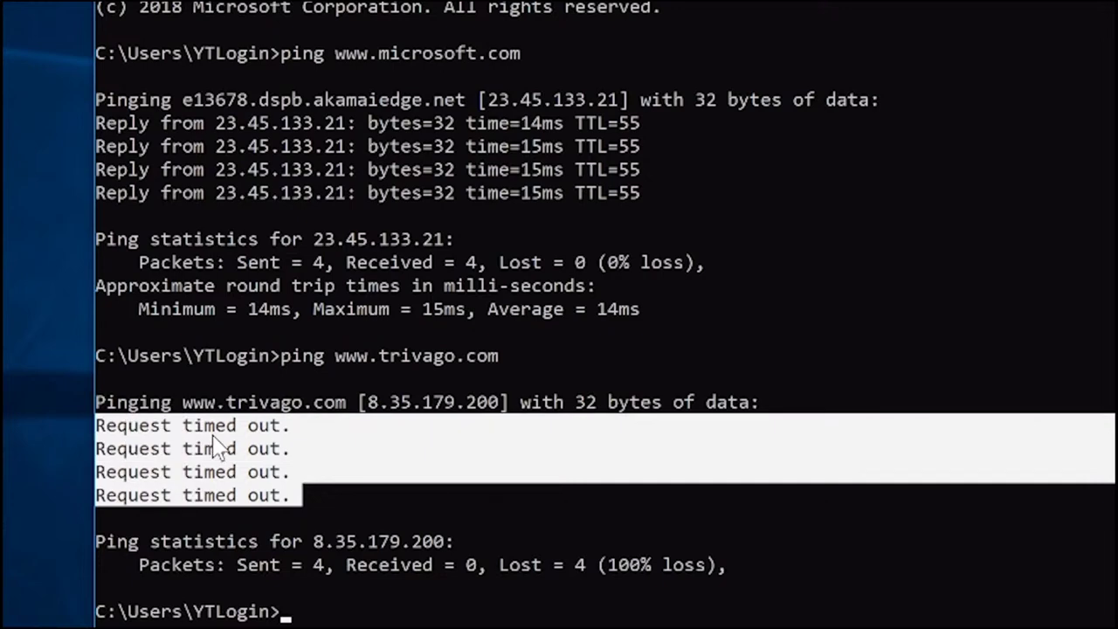
{"action": "right_click", "coordinate": [316, 445]}
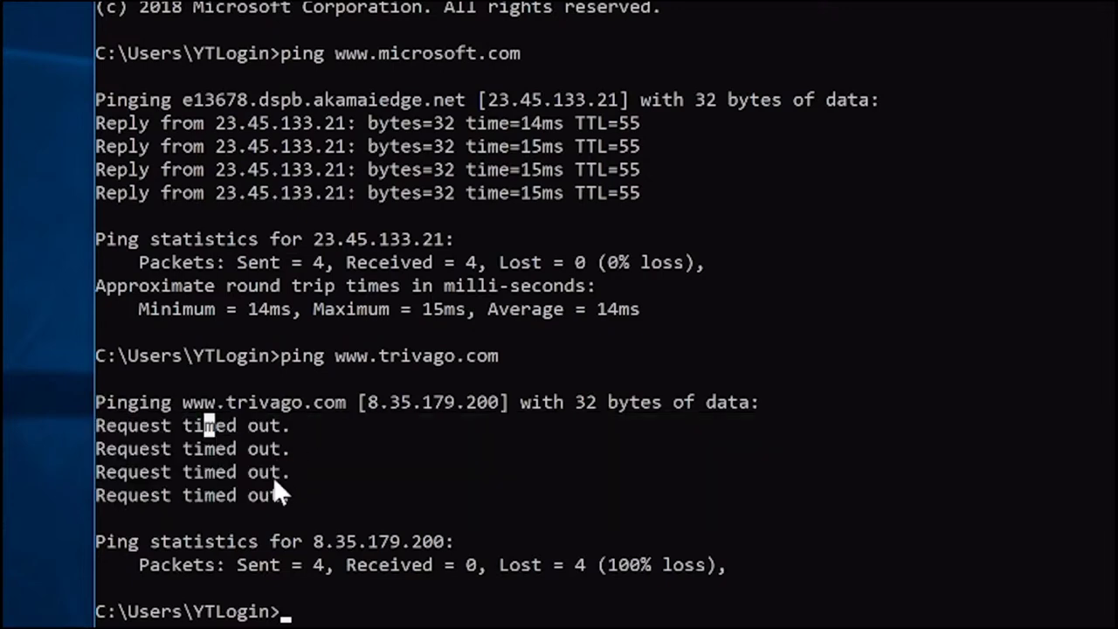
{"action": "left_click", "coordinate": [293, 425]}
{"action": "left_click", "coordinate": [295, 494]}
{"action": "left_click_drag", "start_coordinate": [241, 566], "coordinate": [470, 568]}
{"action": "left_click", "coordinate": [319, 568]}
{"action": "left_click", "coordinate": [491, 495]}
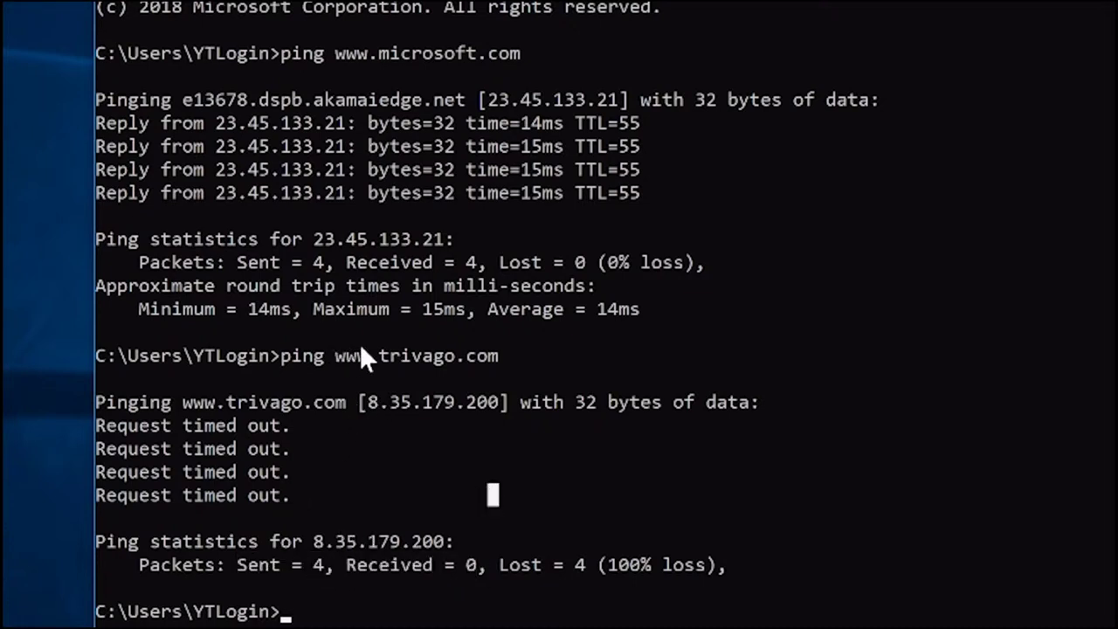
{"action": "left_click_drag", "start_coordinate": [367, 404], "coordinate": [426, 407]}
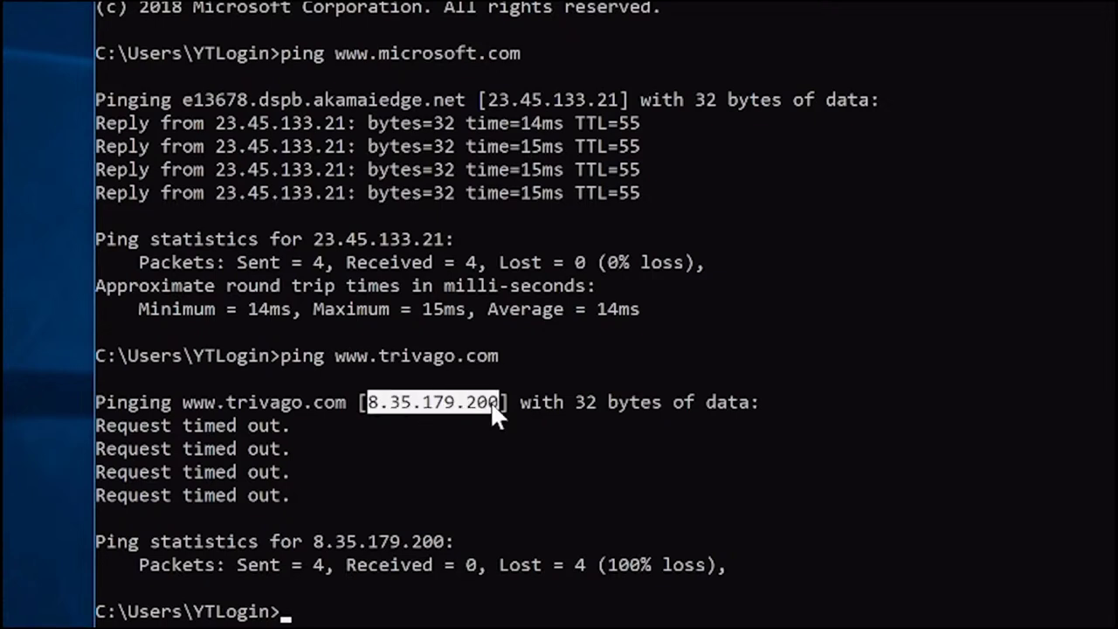
{"action": "left_click", "coordinate": [478, 463]}
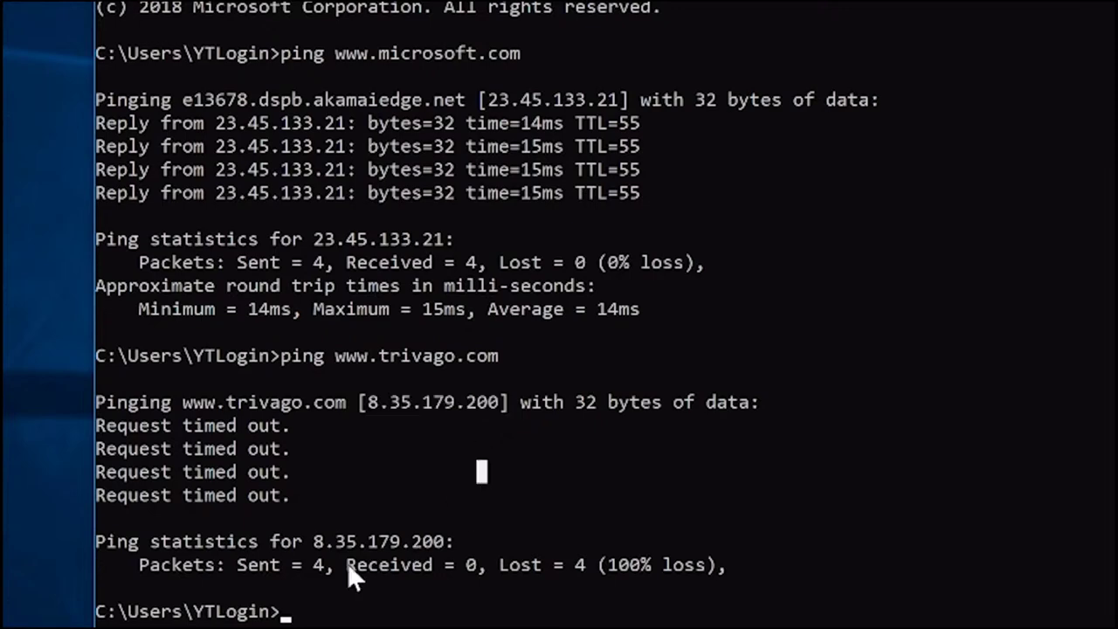
{"action": "left_click_drag", "start_coordinate": [232, 563], "coordinate": [278, 561]}
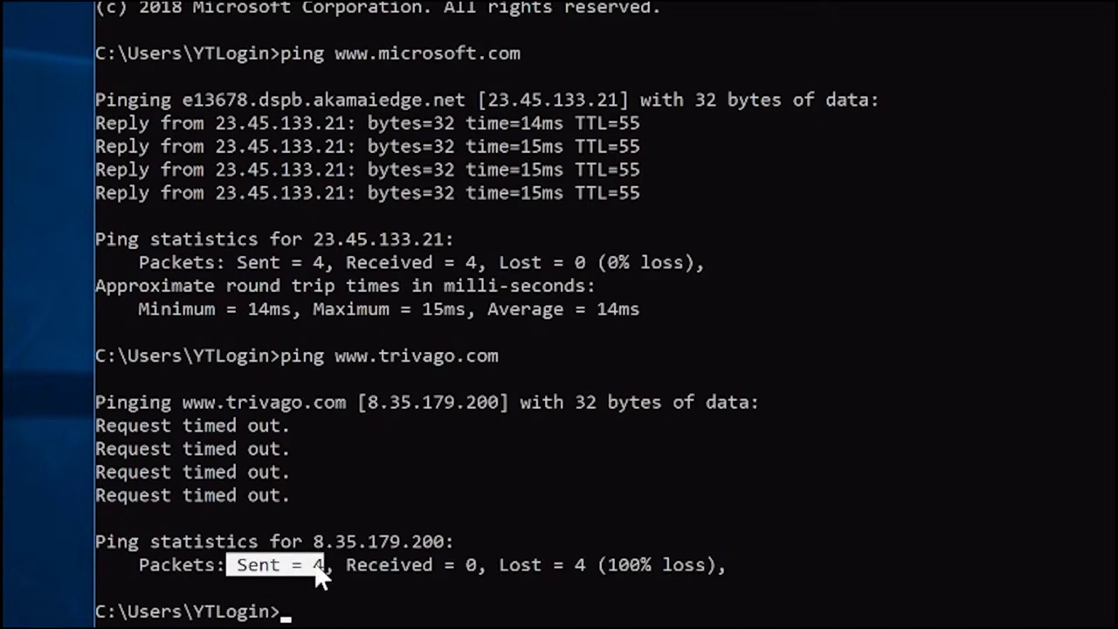
{"action": "left_click_drag", "start_coordinate": [338, 566], "coordinate": [540, 566]}
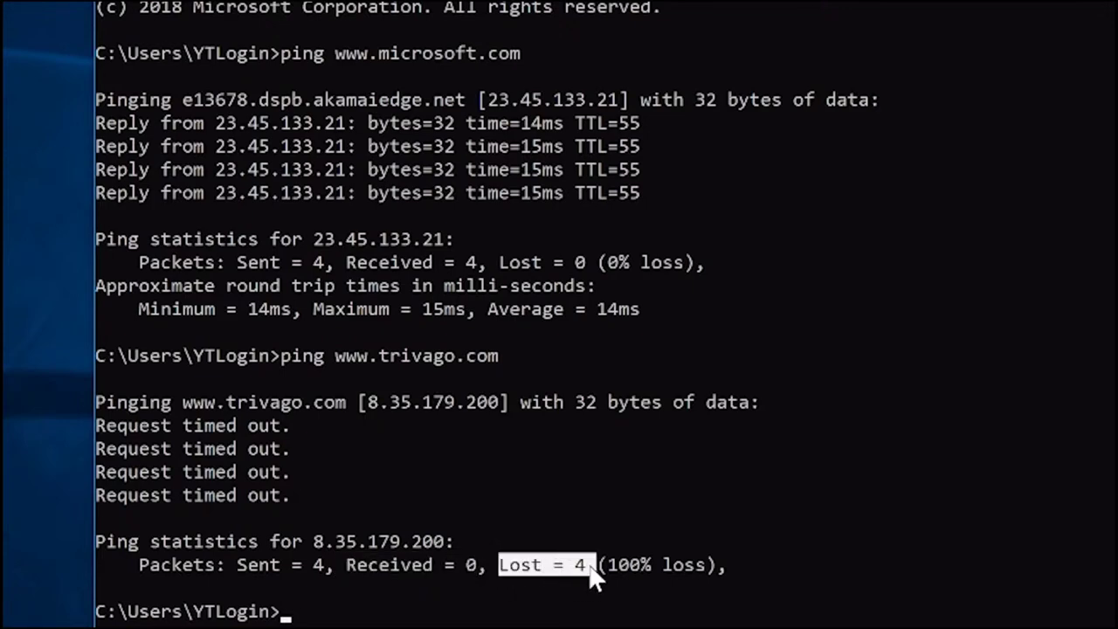
{"action": "left_click_drag", "start_coordinate": [591, 564], "coordinate": [705, 570]}
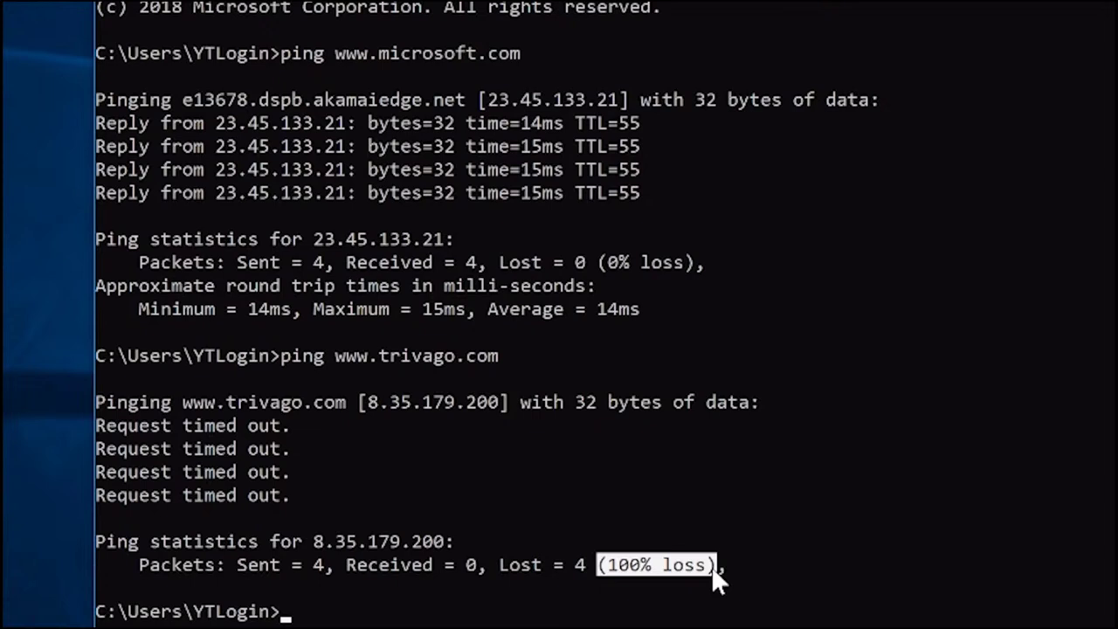
{"action": "left_click", "coordinate": [702, 425]}
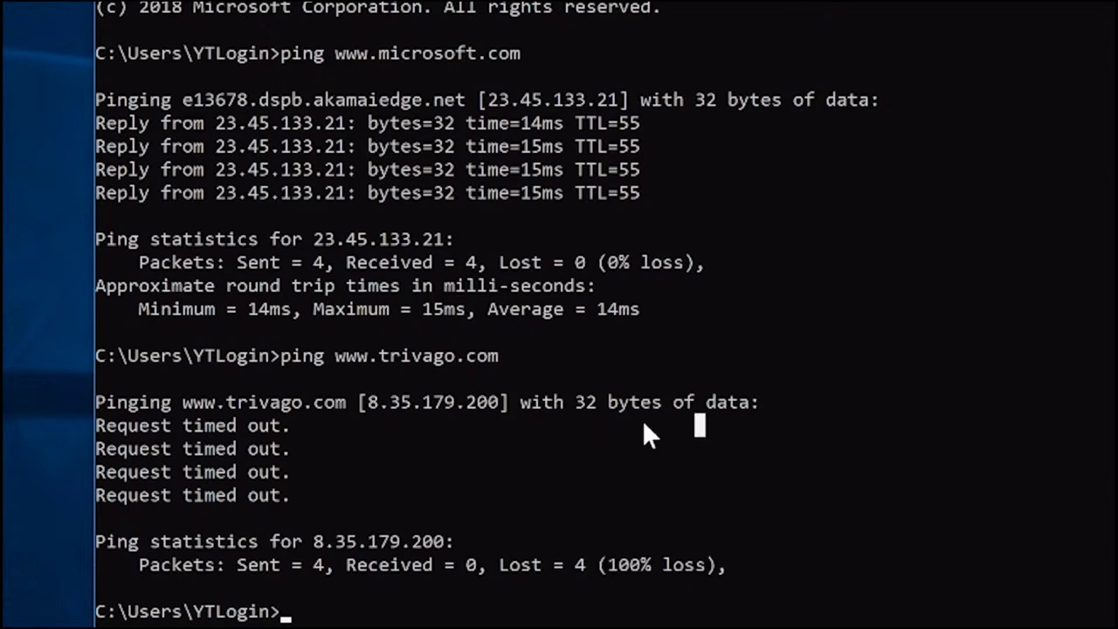
{"action": "left_click", "coordinate": [493, 401]}
{"action": "left_click", "coordinate": [504, 402]}
{"action": "left_click_drag", "start_coordinate": [514, 403], "coordinate": [423, 404]}
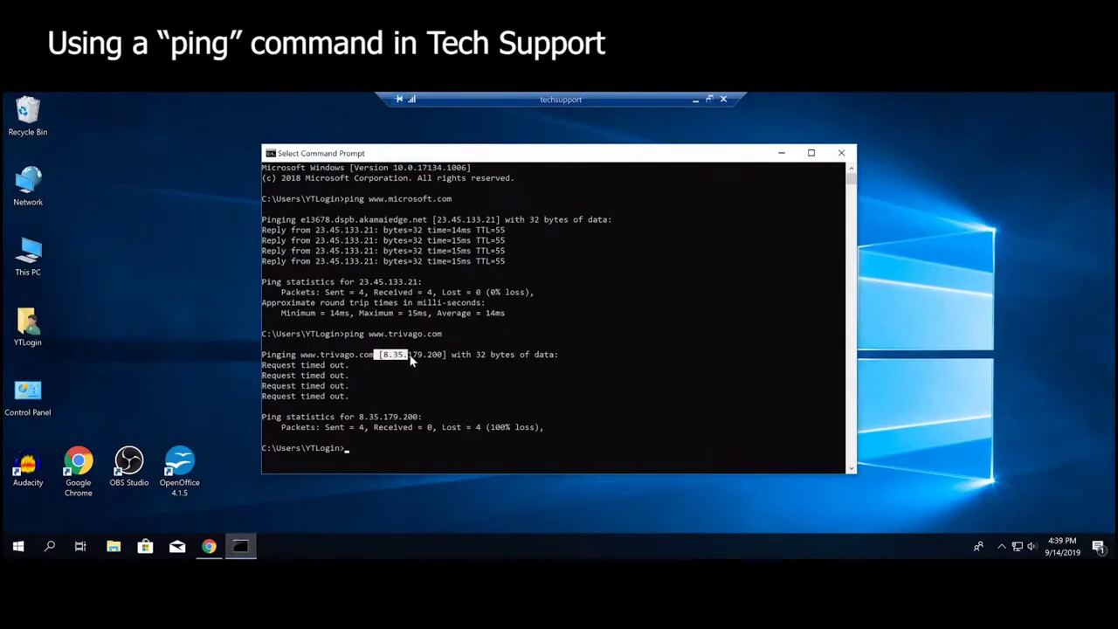
{"action": "left_click_drag", "start_coordinate": [410, 360], "coordinate": [451, 361]}
{"action": "left_click", "coordinate": [449, 356]}
{"action": "left_click_drag", "start_coordinate": [377, 360], "coordinate": [449, 358]}
Run "ping 8.35.179.200" to test the Trivago server directly by its IP address.
{"action": "left_click", "coordinate": [493, 332]}
{"action": "type", "text": "ping "}
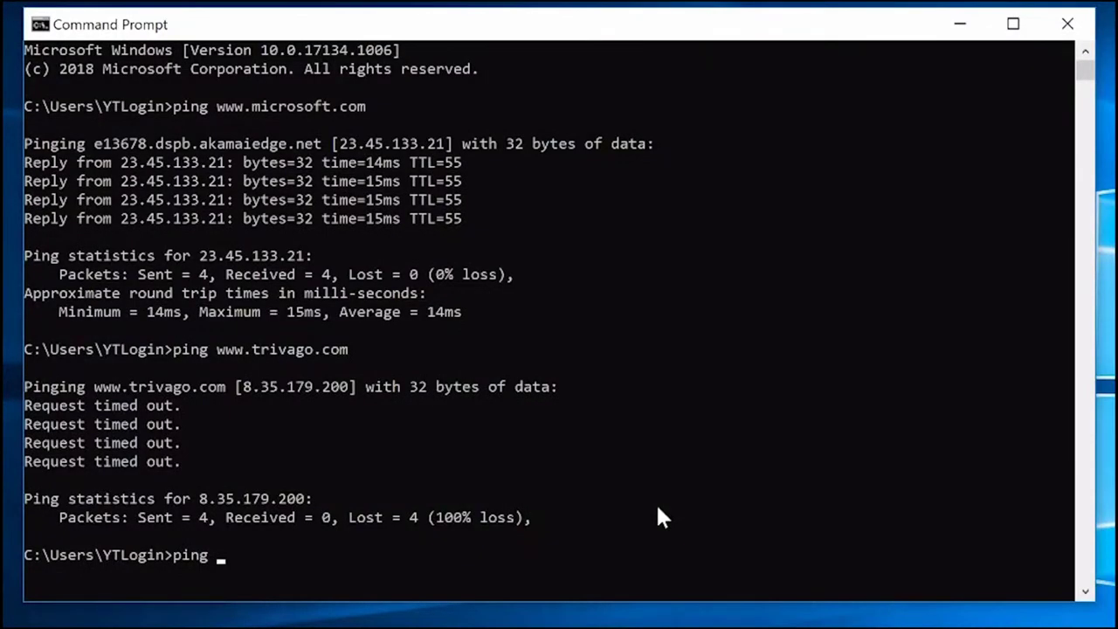
{"action": "type", "text": "8.35.179.200"}
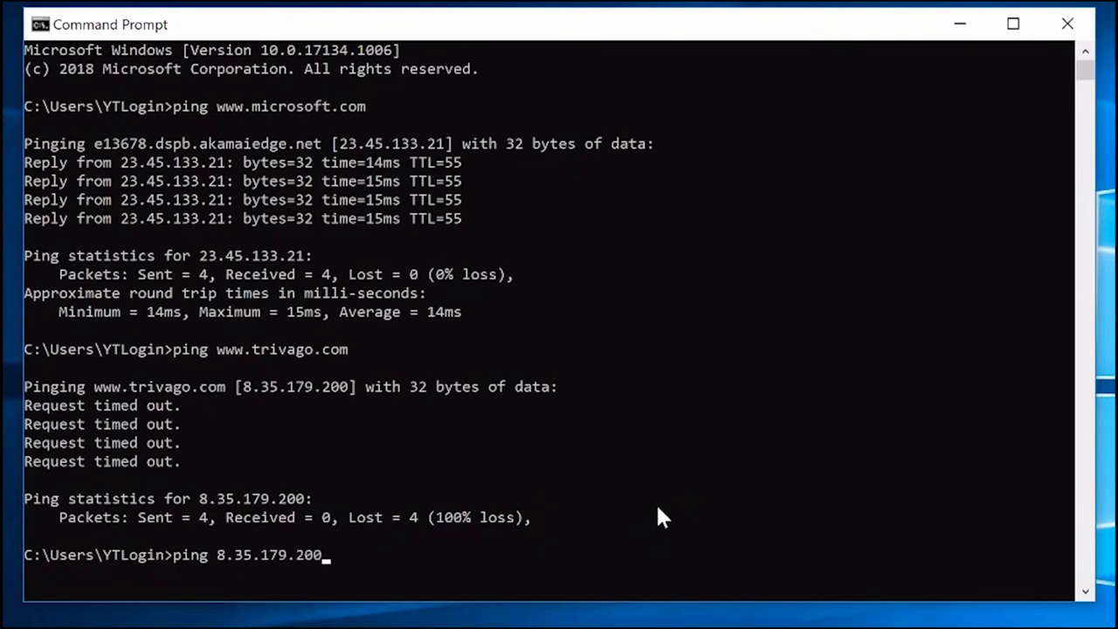
{"action": "key", "text": "Return"}
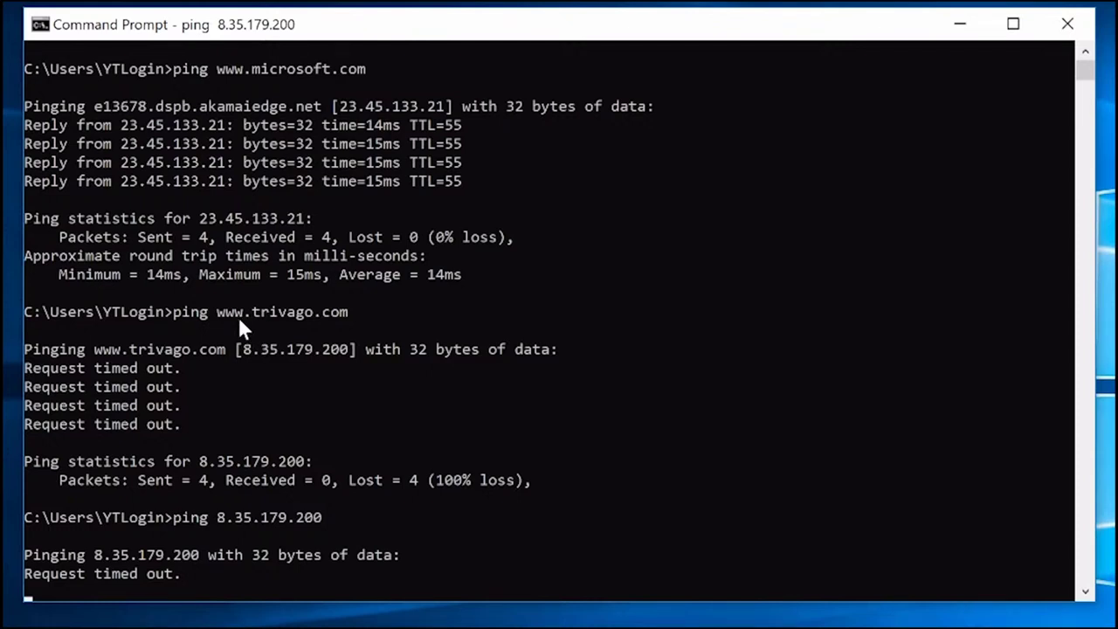
Highlight trivago.com in the earlier ping command and examine it against the resolved IP address and the new ping's output.
{"action": "left_click_drag", "start_coordinate": [252, 314], "coordinate": [349, 316]}
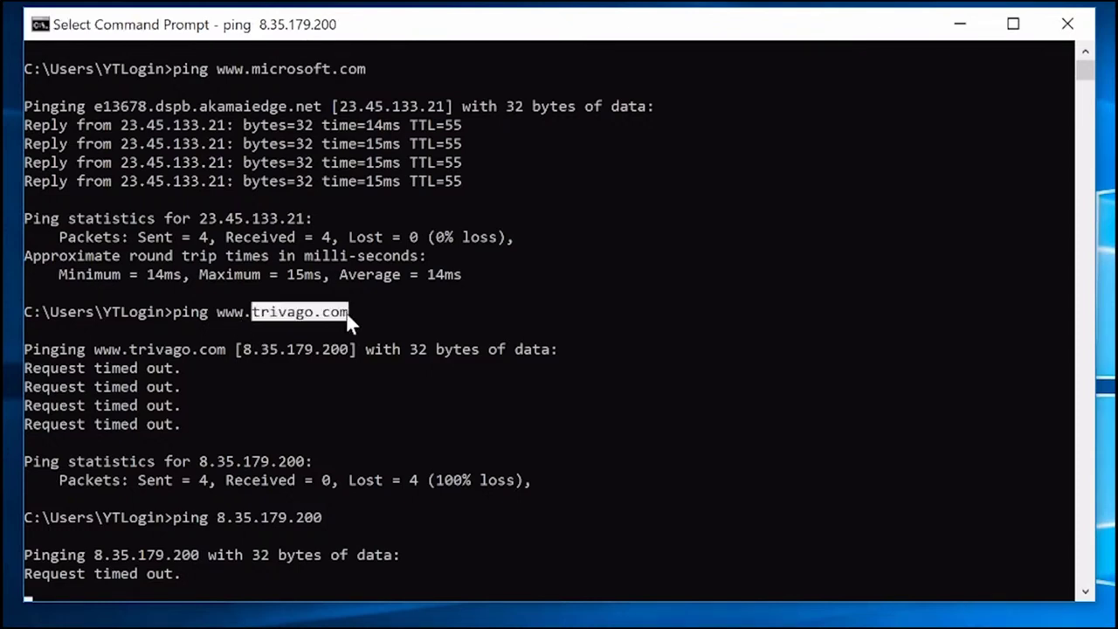
{"action": "left_click", "coordinate": [243, 345]}
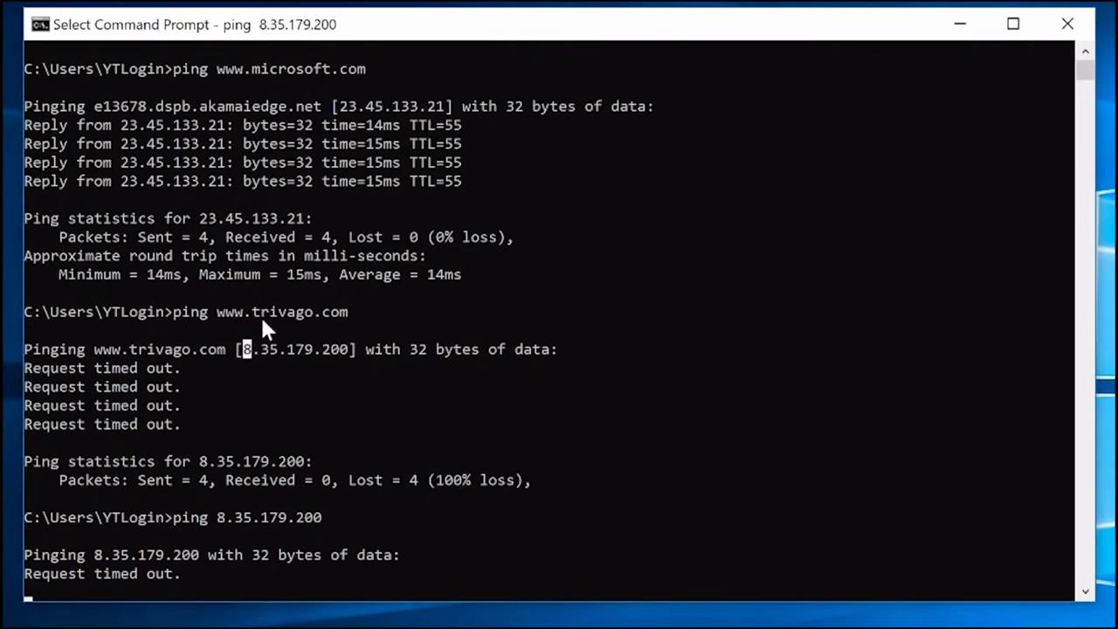
{"action": "left_click", "coordinate": [249, 314]}
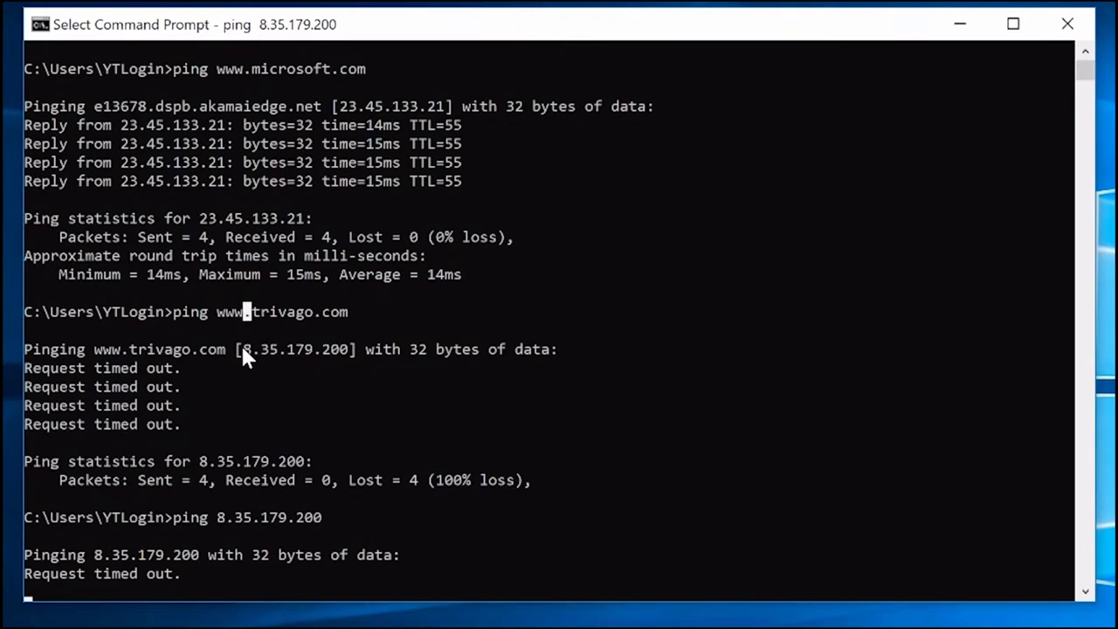
{"action": "scroll", "coordinate": [750, 523], "scroll_direction": "down", "scroll_amount": 2}
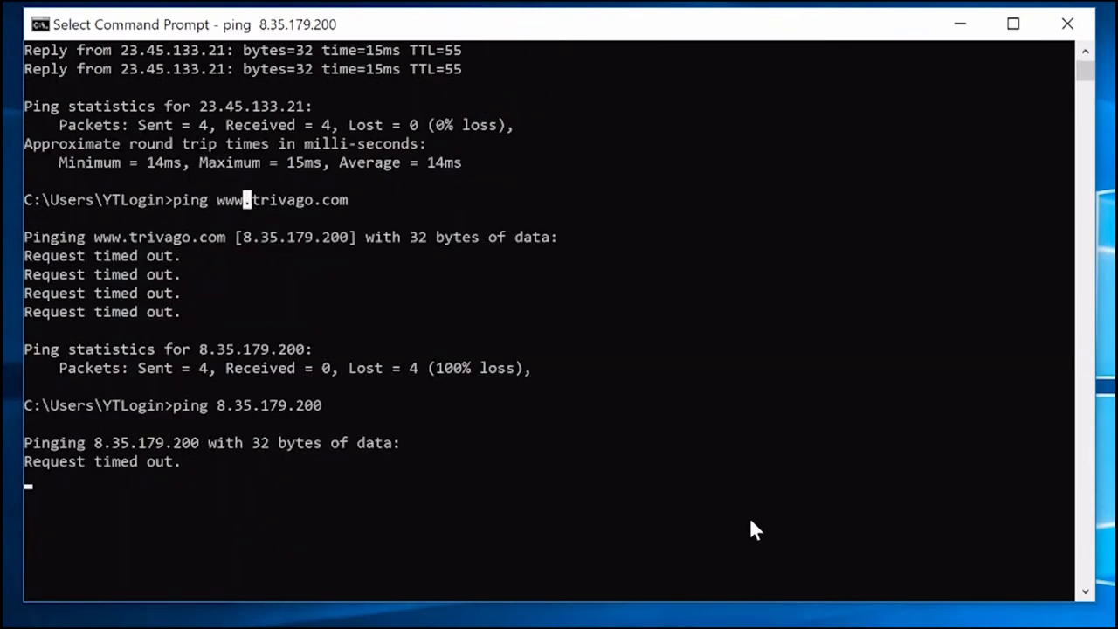
{"action": "scroll", "coordinate": [750, 524], "scroll_direction": "down", "scroll_amount": 1}
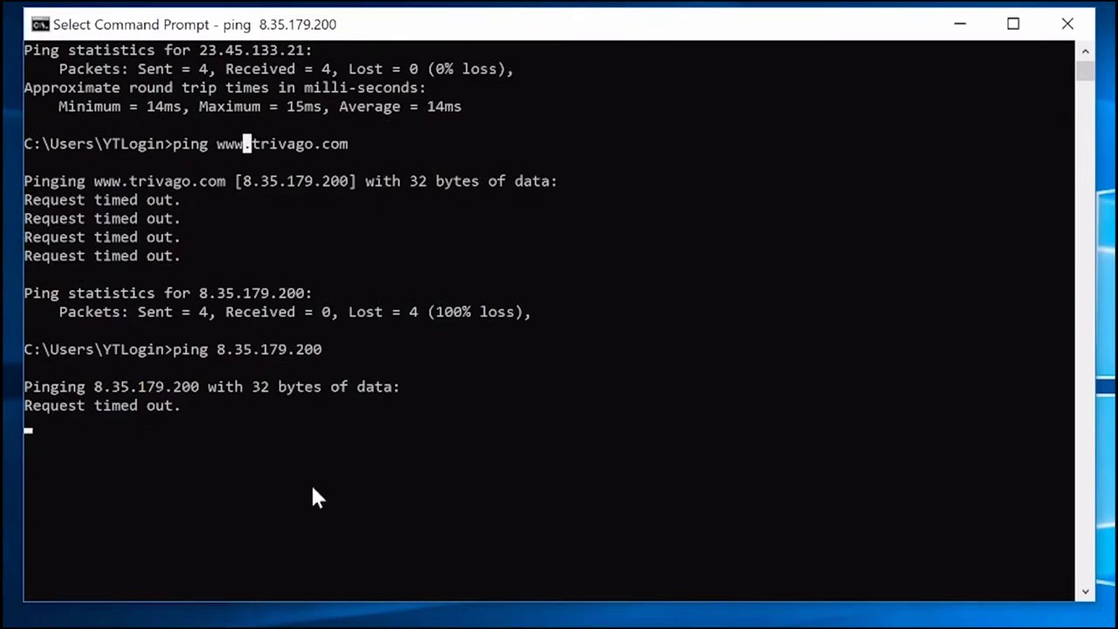
{"action": "scroll", "coordinate": [291, 483], "scroll_direction": "up", "scroll_amount": 2}
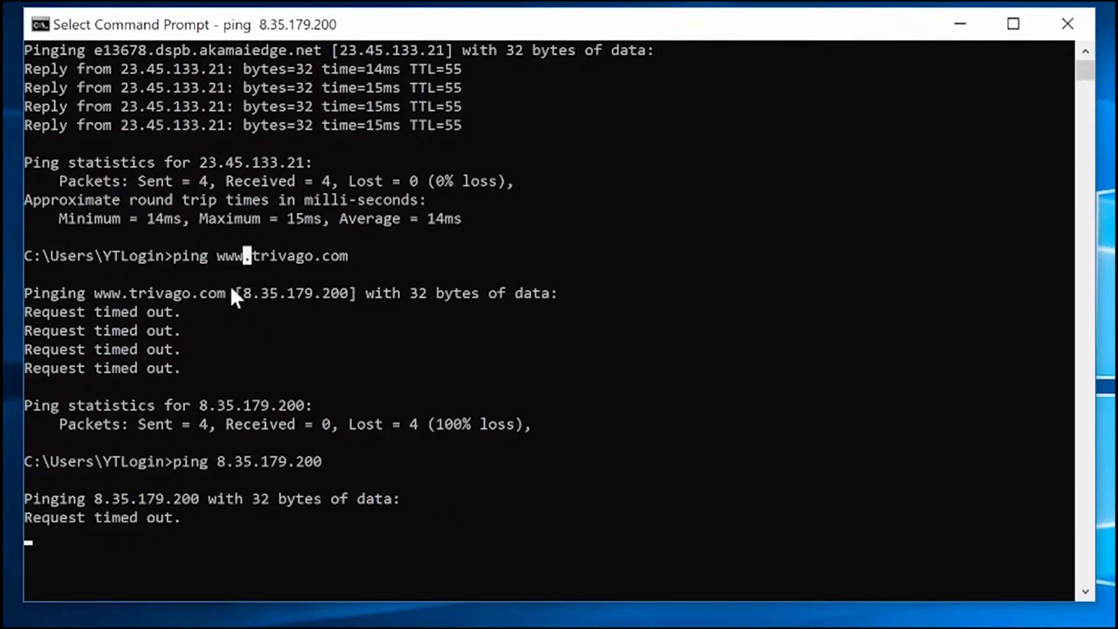
{"action": "left_click_drag", "start_coordinate": [253, 290], "coordinate": [364, 293]}
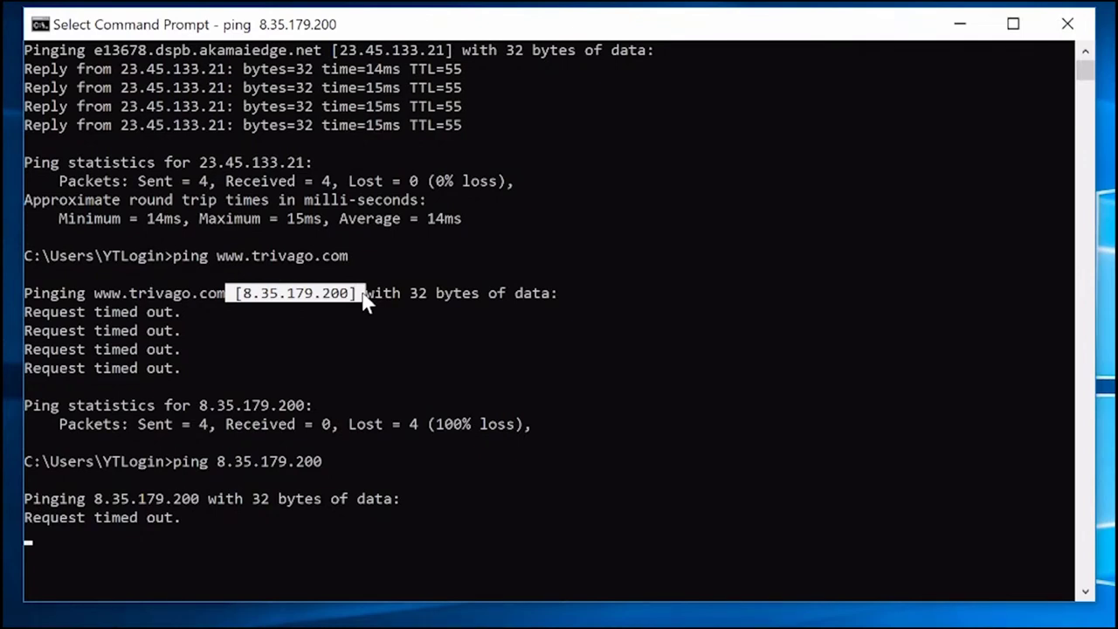
{"action": "left_click", "coordinate": [365, 293]}
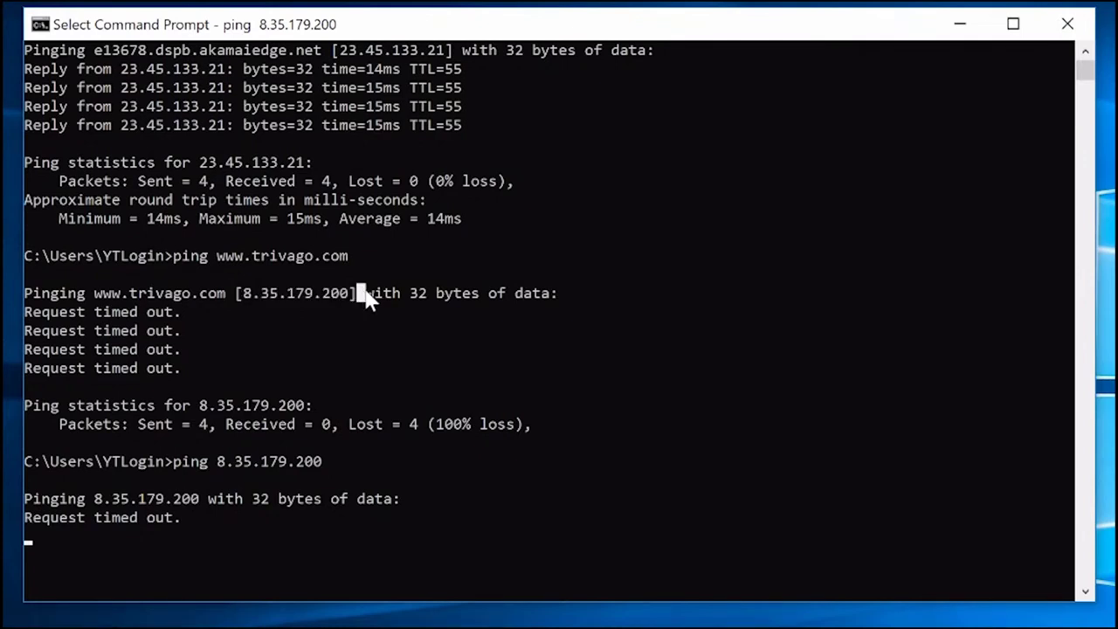
{"action": "left_click", "coordinate": [363, 294]}
{"action": "left_click_drag", "start_coordinate": [227, 293], "coordinate": [361, 295]}
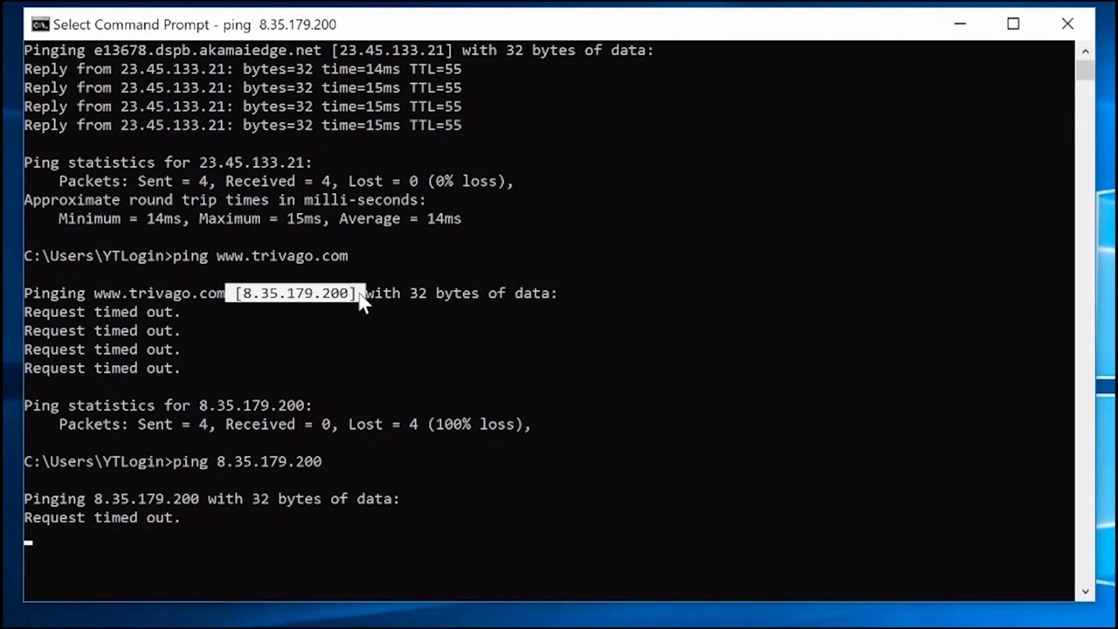
{"action": "left_click", "coordinate": [368, 294]}
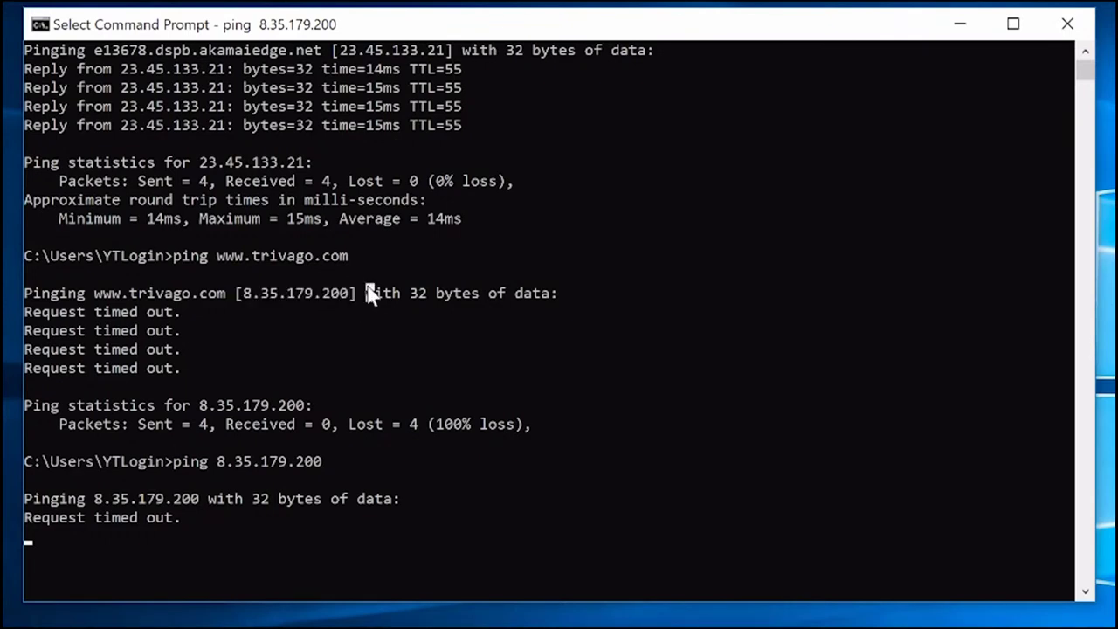
{"action": "left_click", "coordinate": [362, 293]}
{"action": "left_click_drag", "start_coordinate": [229, 292], "coordinate": [364, 301]}
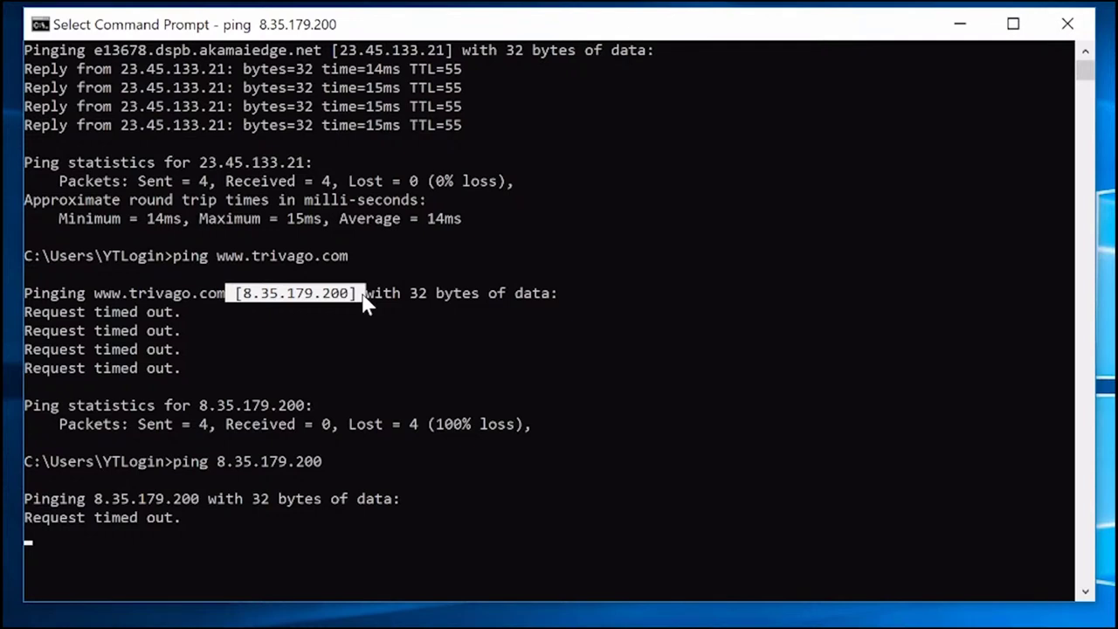
{"action": "left_click", "coordinate": [365, 301]}
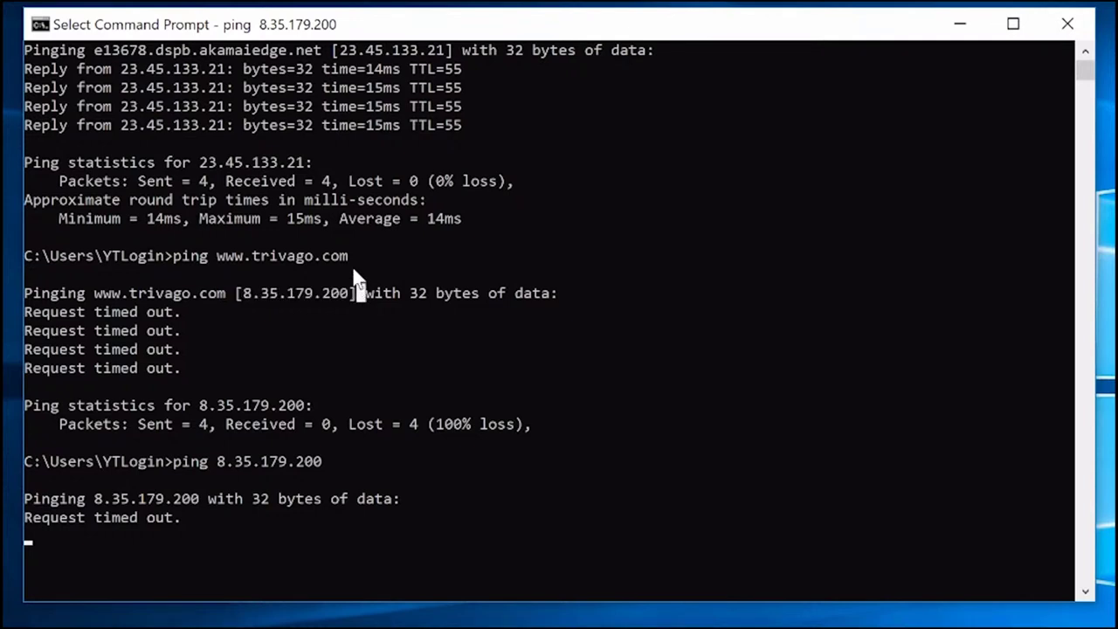
Highlight the domain trivago.com in the ping command and its bracketed IP address to compare name and address.
{"action": "left_click_drag", "start_coordinate": [355, 274], "coordinate": [256, 258]}
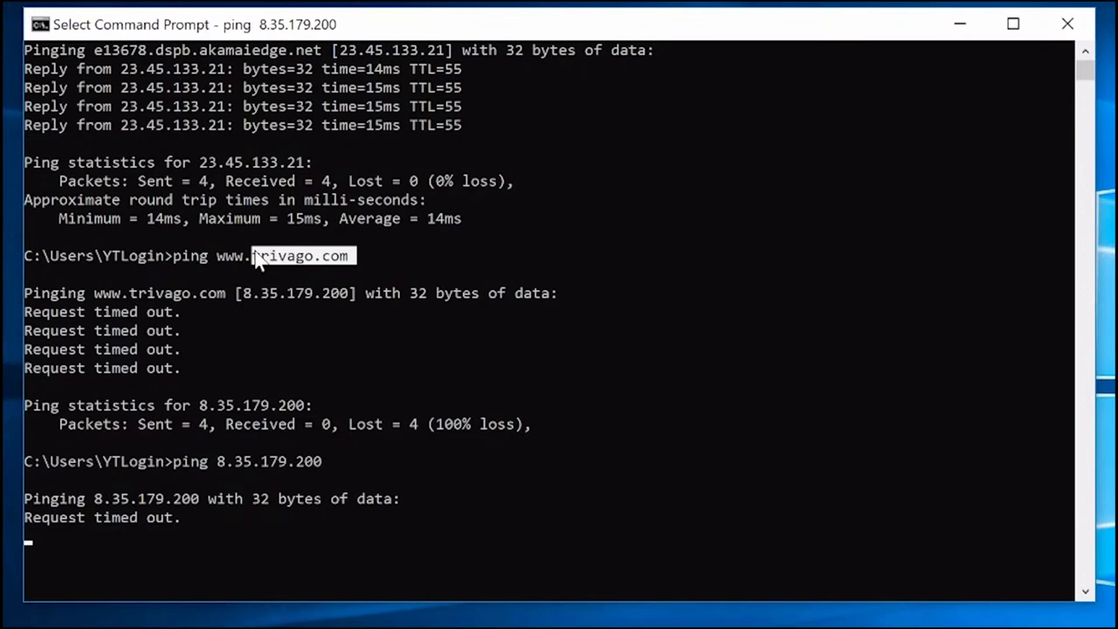
{"action": "left_click", "coordinate": [282, 274]}
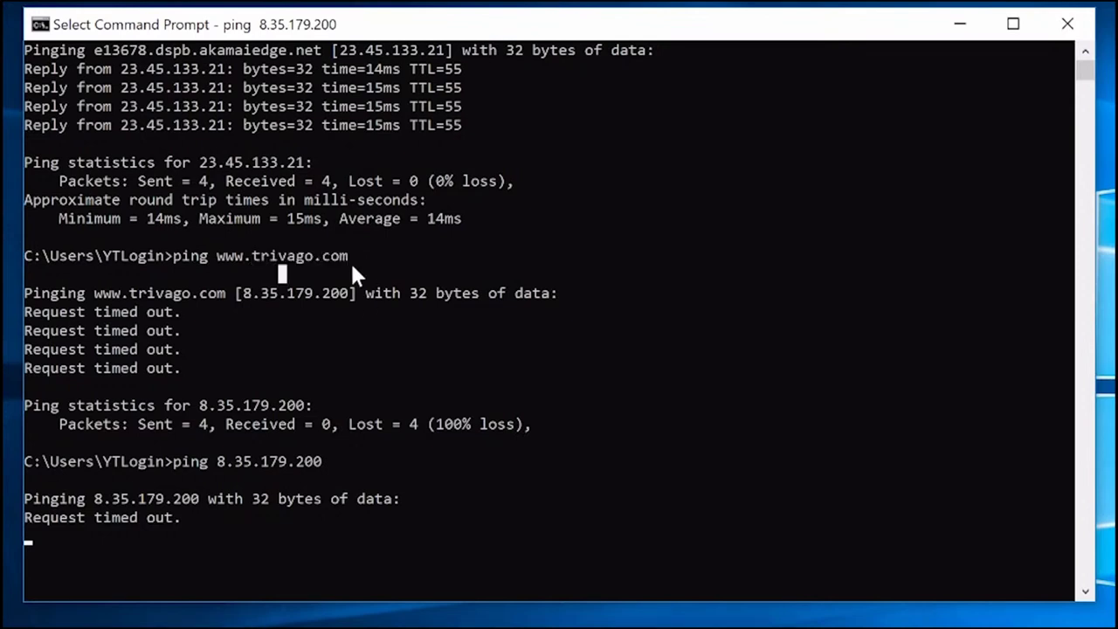
{"action": "left_click_drag", "start_coordinate": [353, 269], "coordinate": [260, 262]}
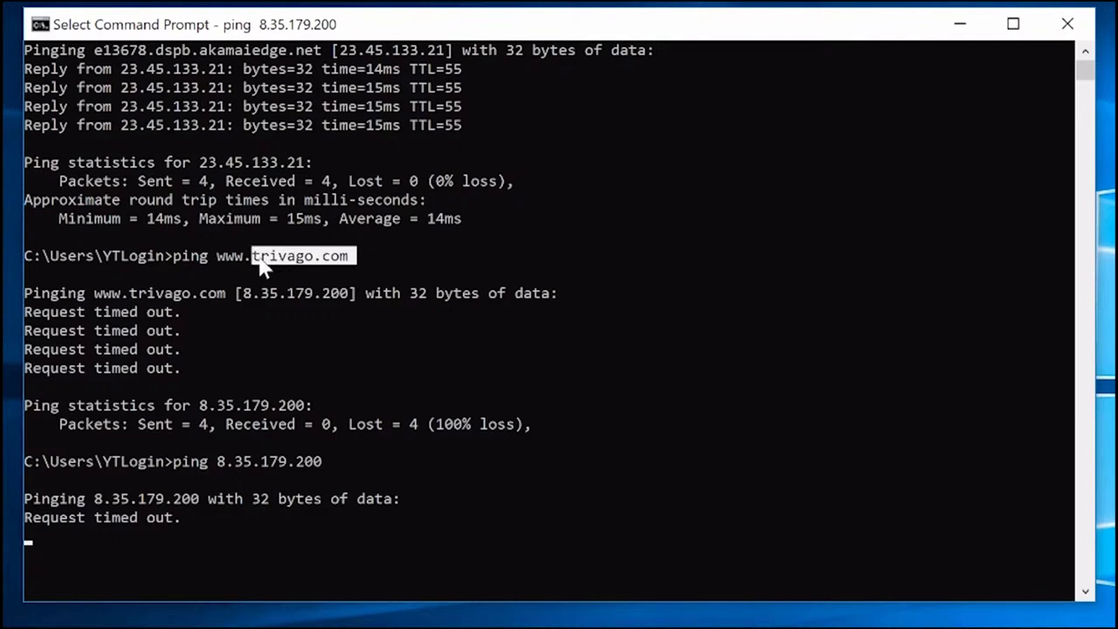
{"action": "left_click", "coordinate": [362, 273]}
{"action": "left_click_drag", "start_coordinate": [363, 294], "coordinate": [230, 296]}
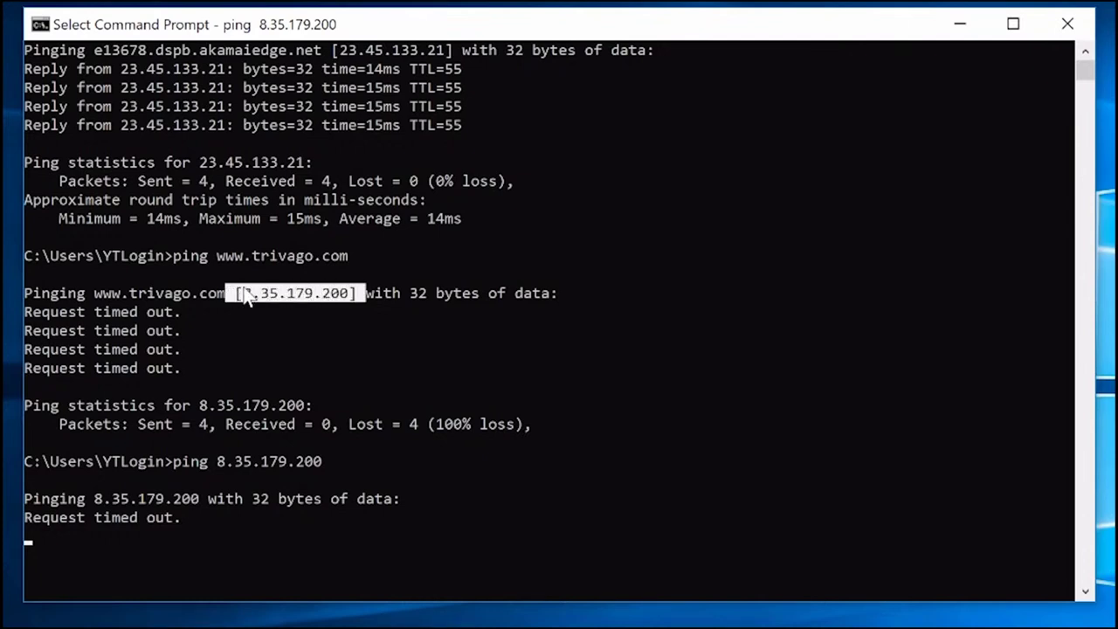
{"action": "left_click", "coordinate": [264, 295]}
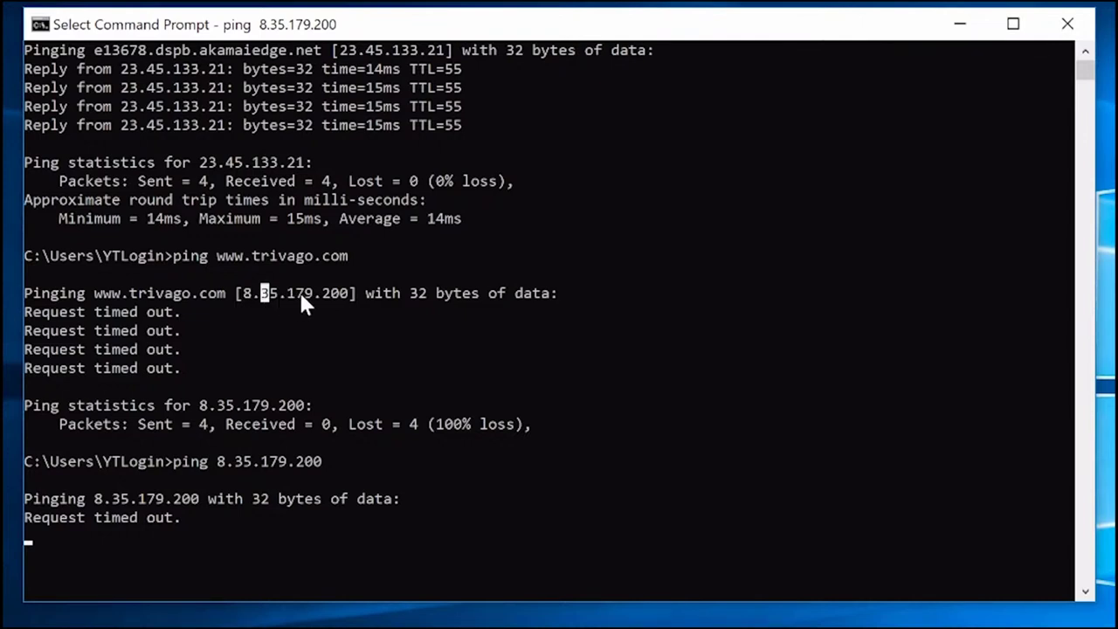
{"action": "left_click_drag", "start_coordinate": [365, 294], "coordinate": [232, 295]}
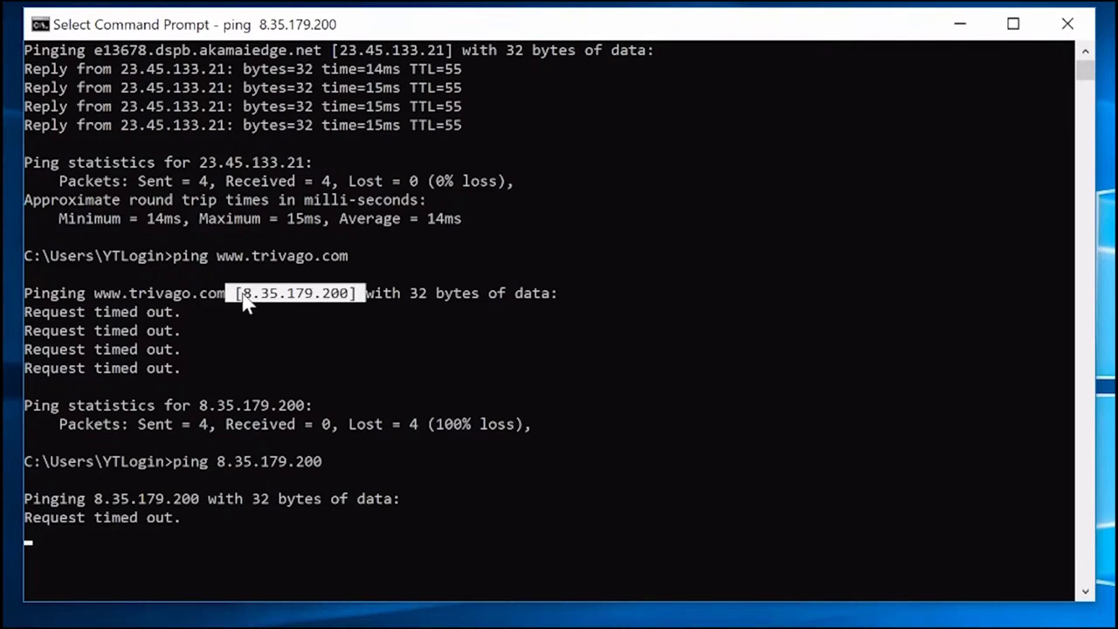
{"action": "left_click", "coordinate": [229, 295]}
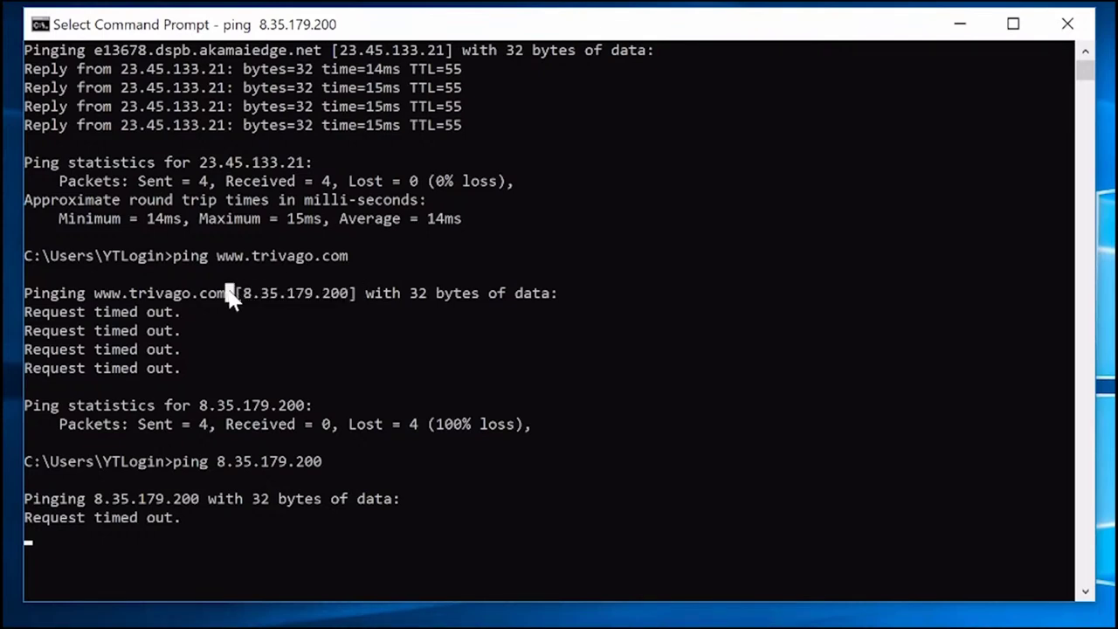
{"action": "left_click_drag", "start_coordinate": [228, 291], "coordinate": [362, 297]}
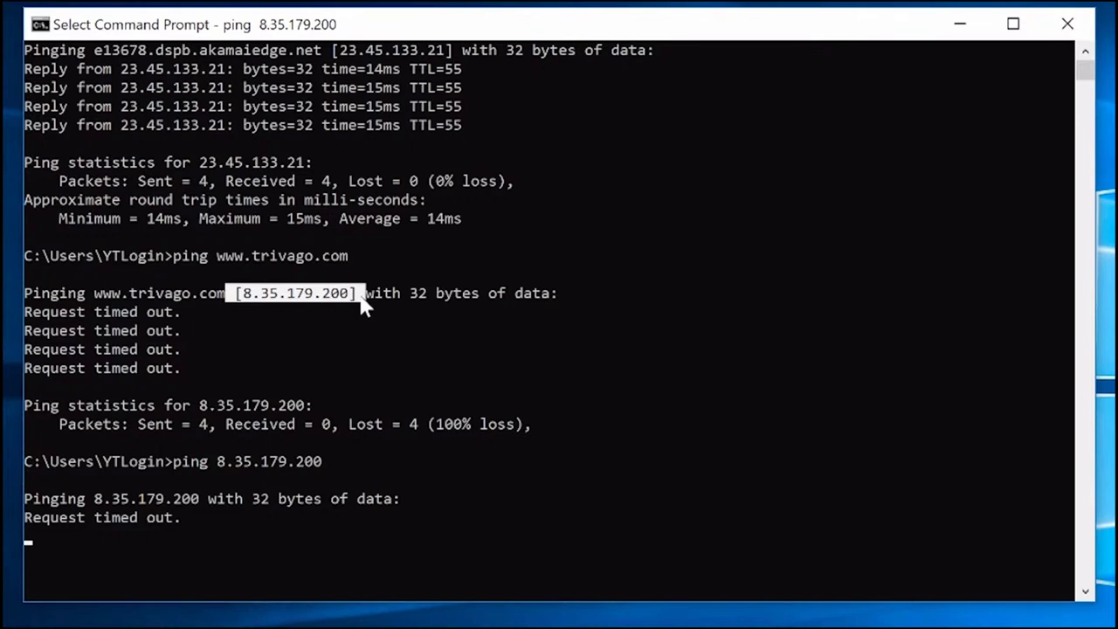
{"action": "left_click", "coordinate": [239, 298]}
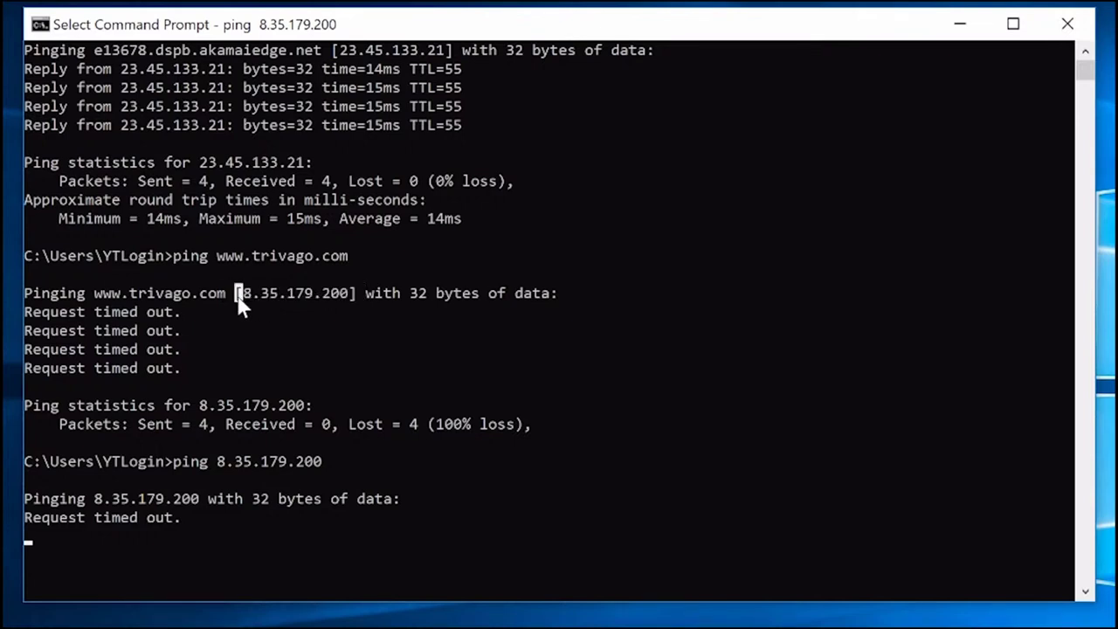
Highlight trivago.com in the ping command and the bracketed IP address below it to compare the domain with its address.
{"action": "left_click_drag", "start_coordinate": [254, 259], "coordinate": [353, 263]}
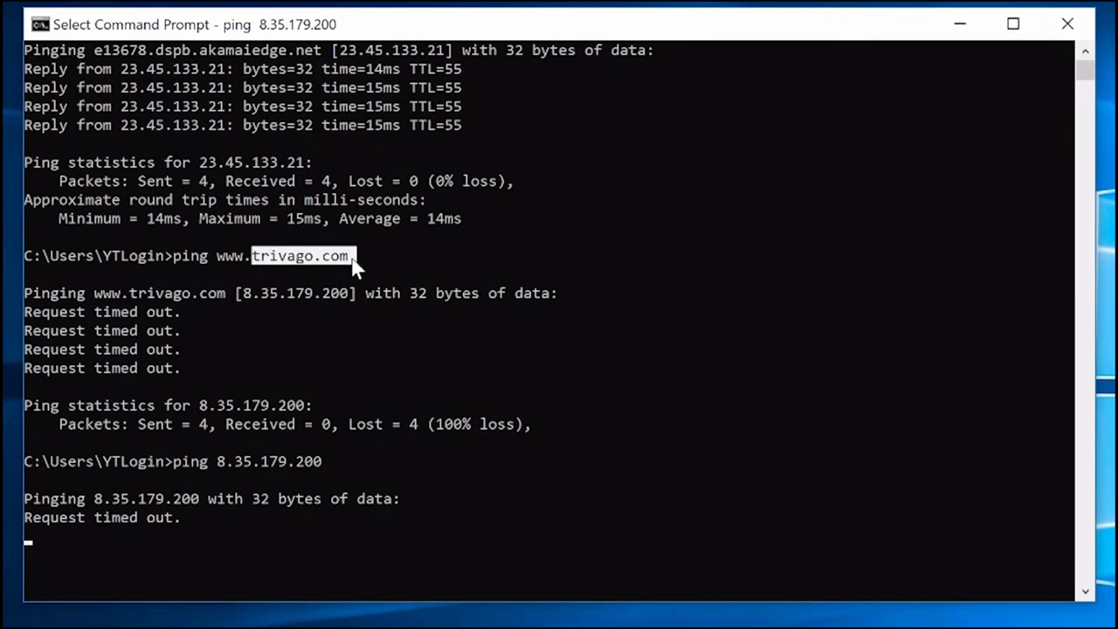
{"action": "left_click", "coordinate": [347, 257]}
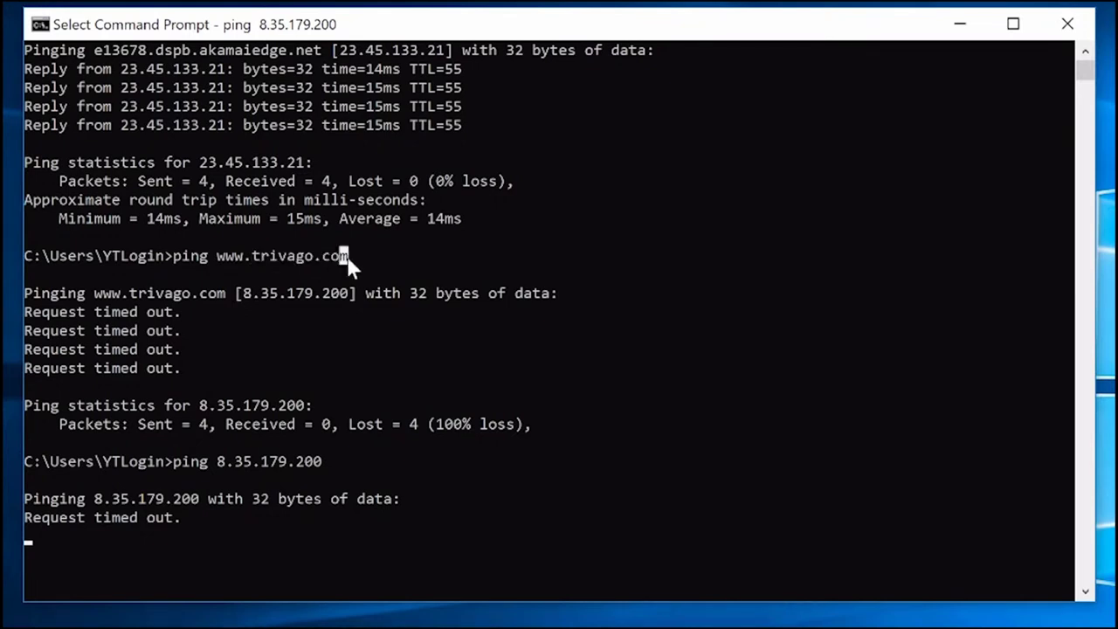
{"action": "left_click", "coordinate": [229, 294]}
{"action": "left_click_drag", "start_coordinate": [237, 294], "coordinate": [364, 299]}
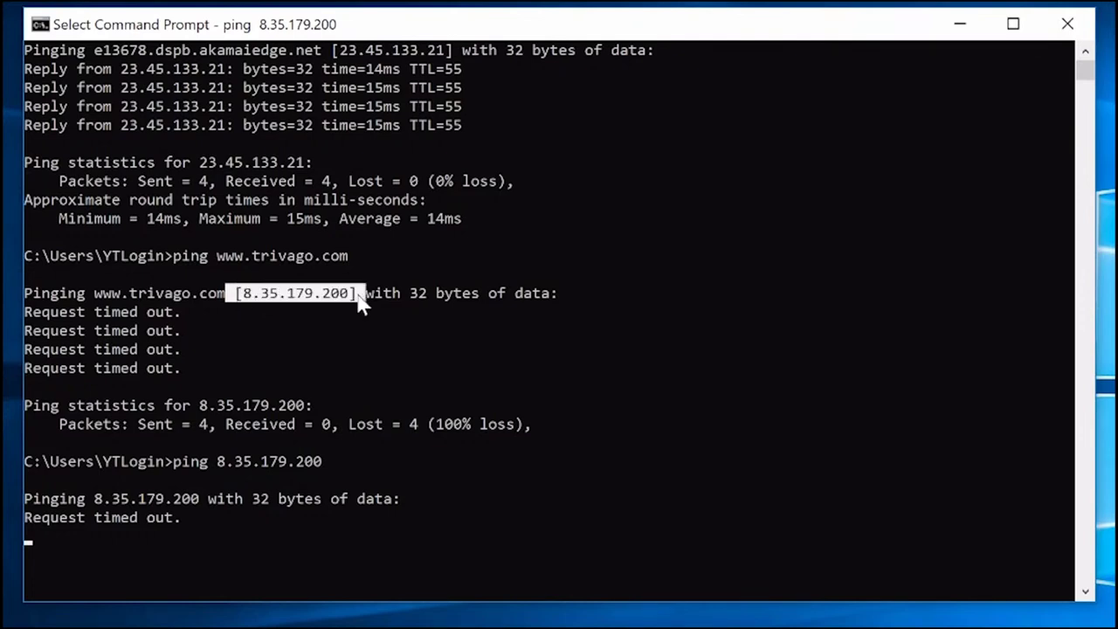
{"action": "left_click", "coordinate": [360, 295]}
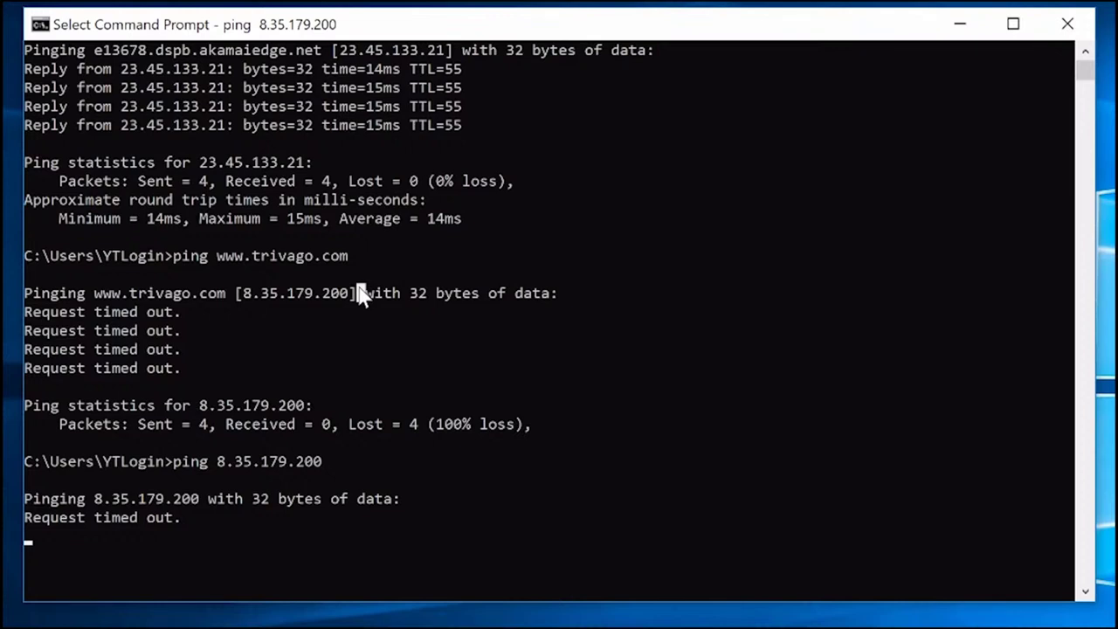
{"action": "left_click_drag", "start_coordinate": [359, 295], "coordinate": [231, 301]}
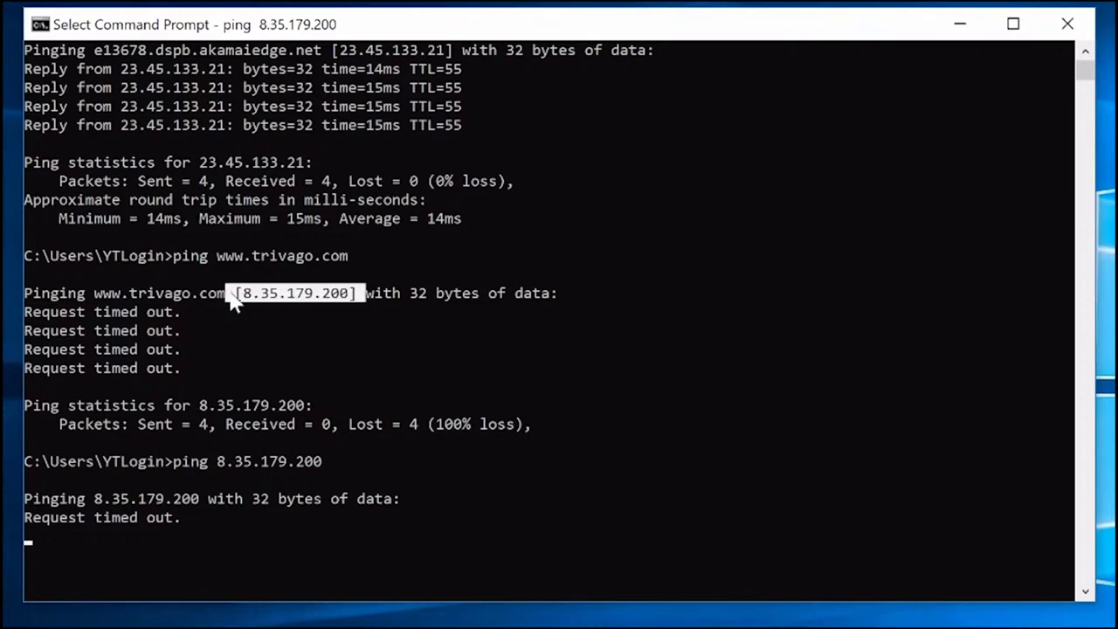
{"action": "left_click", "coordinate": [303, 370]}
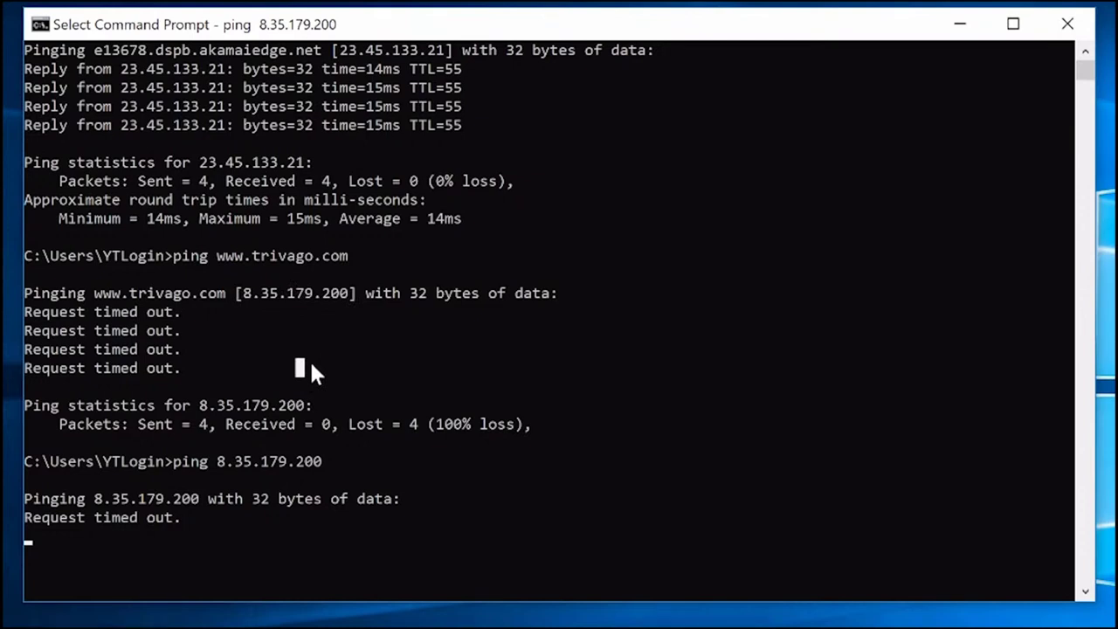
{"action": "left_click_drag", "start_coordinate": [226, 294], "coordinate": [343, 294]}
{"action": "left_click", "coordinate": [340, 295]}
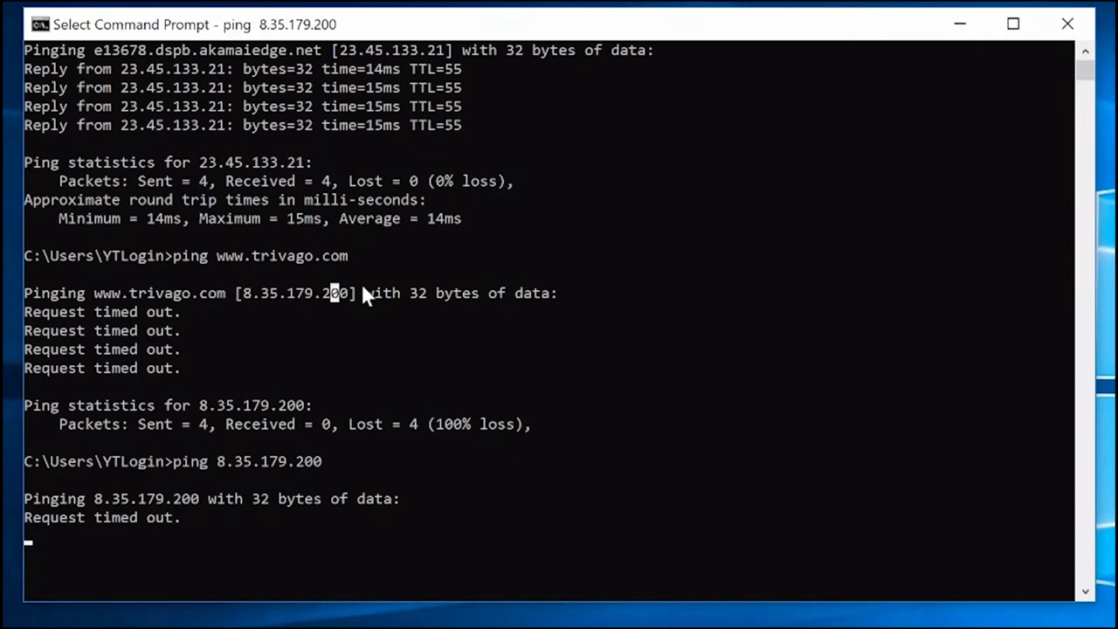
{"action": "left_click_drag", "start_coordinate": [365, 295], "coordinate": [234, 297]}
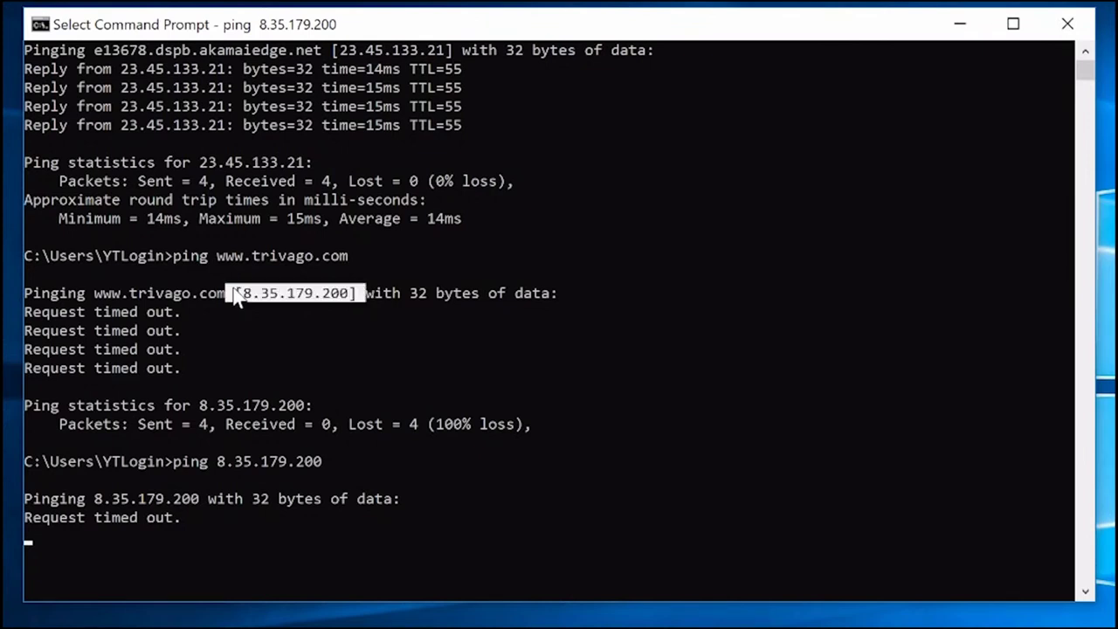
{"action": "left_click", "coordinate": [234, 295]}
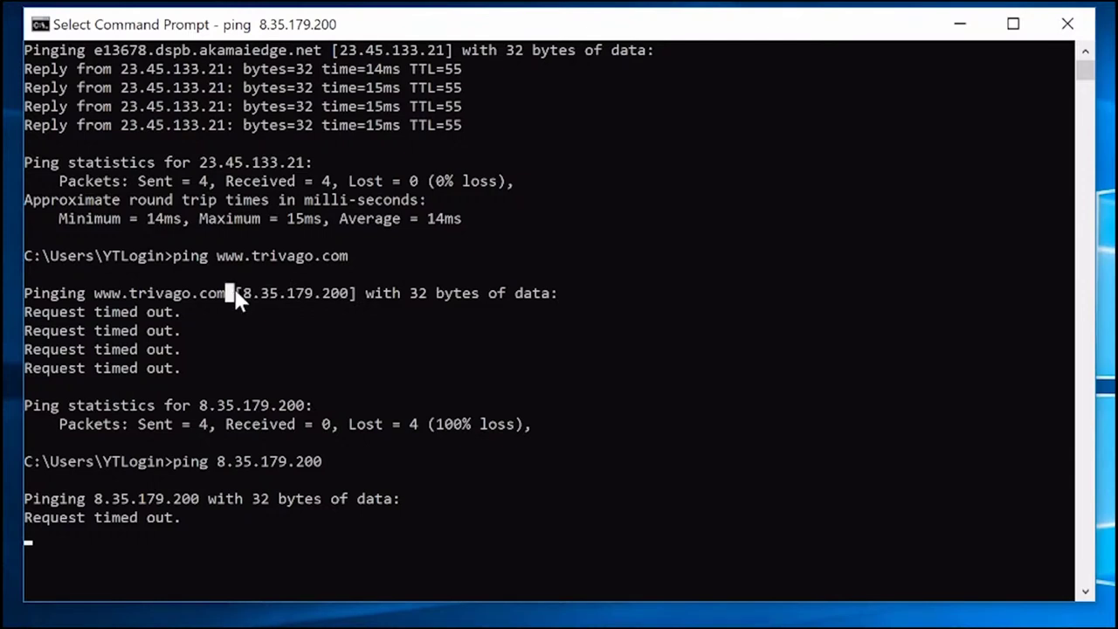
{"action": "left_click_drag", "start_coordinate": [233, 295], "coordinate": [363, 297]}
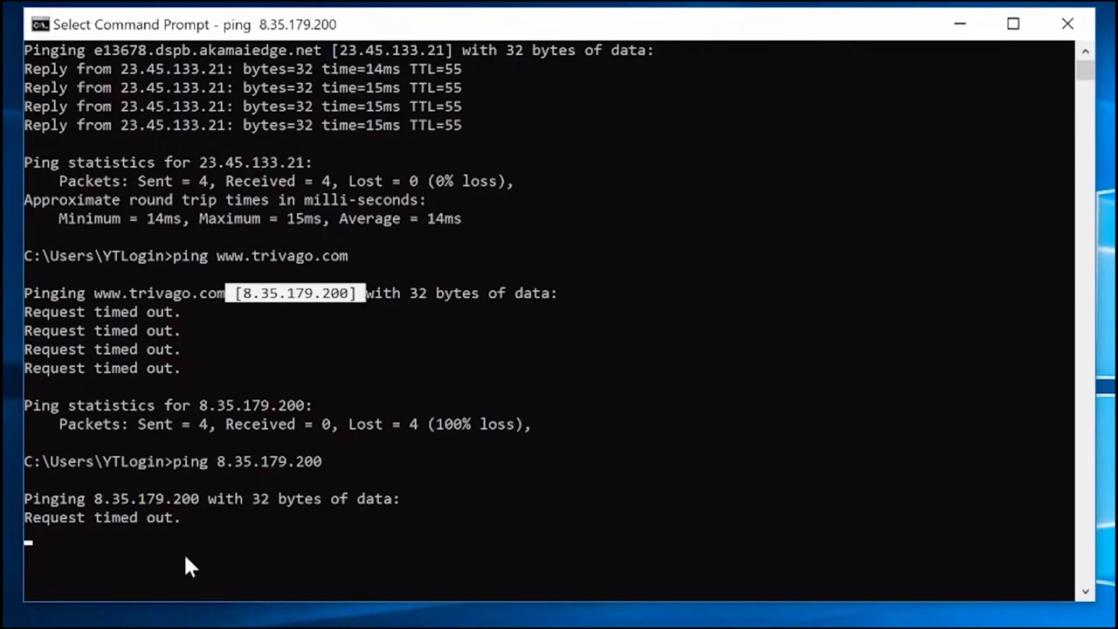
Open Remote Desktop Connection and move its window clear of the highlighted IP address in the ping output.
{"action": "key", "text": "super"}
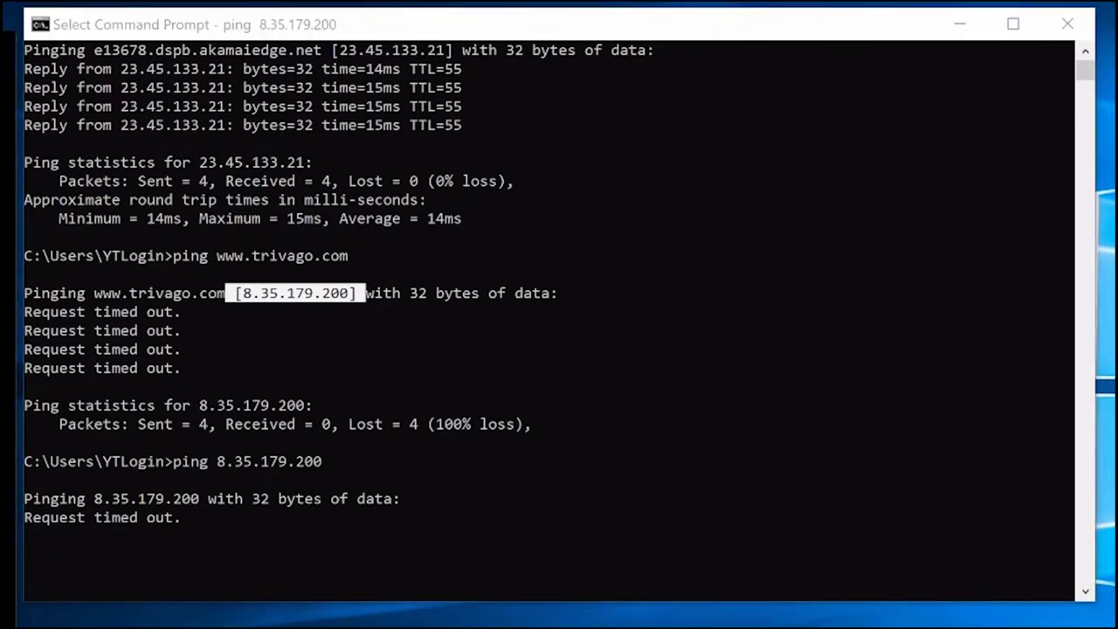
{"action": "type", "text": "remote"}
{"action": "key", "text": "Return"}
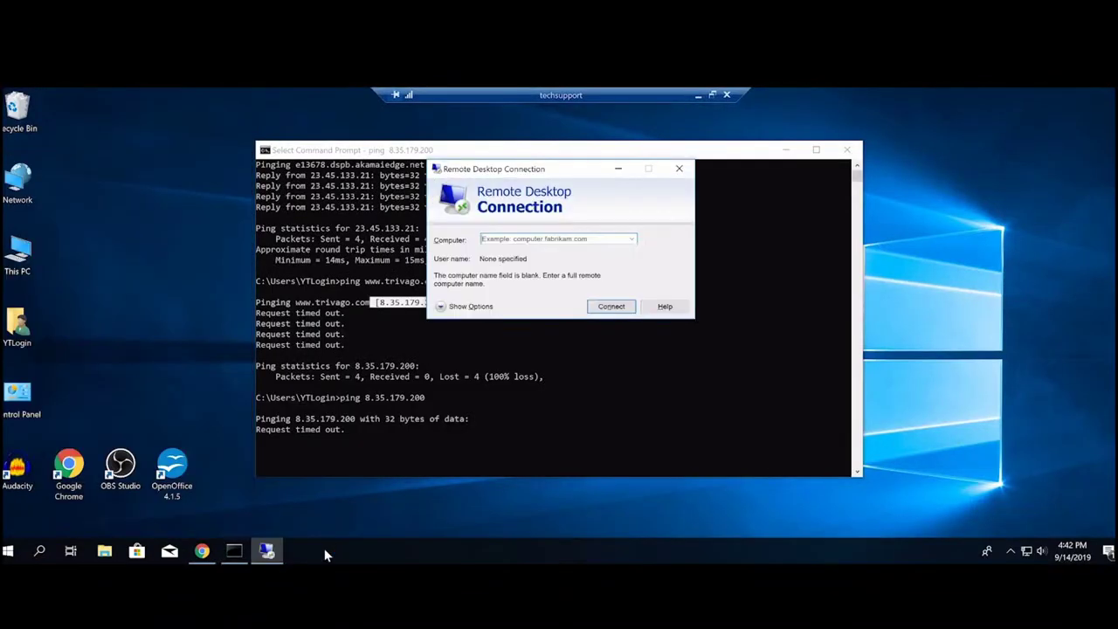
{"action": "left_click_drag", "start_coordinate": [558, 167], "coordinate": [636, 181]}
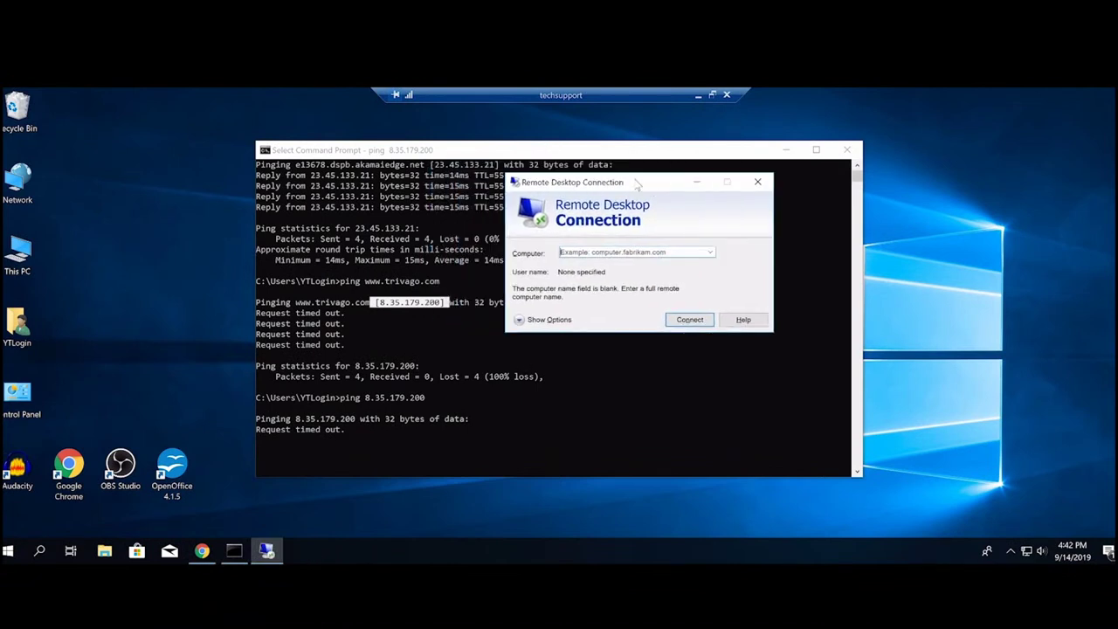
Try to connect by Remote Desktop to computer 8.35.179.200 and dismiss the resulting dialog.
{"action": "type", "text": "8"}
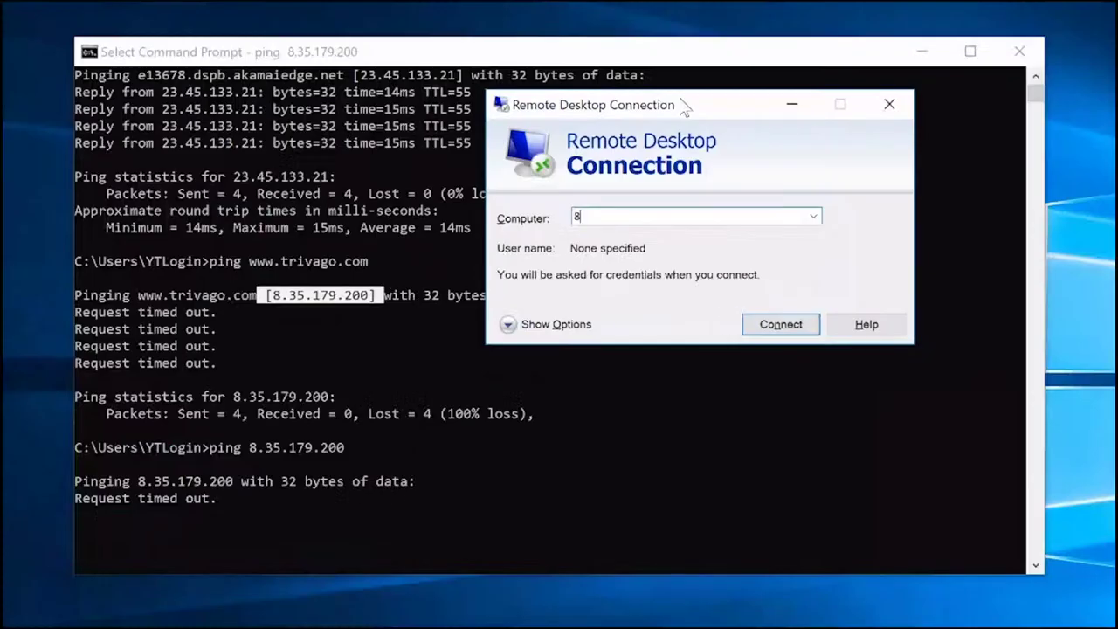
{"action": "type", "text": ".35.1790"}
{"action": "key", "text": "BackSpace"}
{"action": "type", "text": ".200"}
{"action": "key", "text": "Return"}
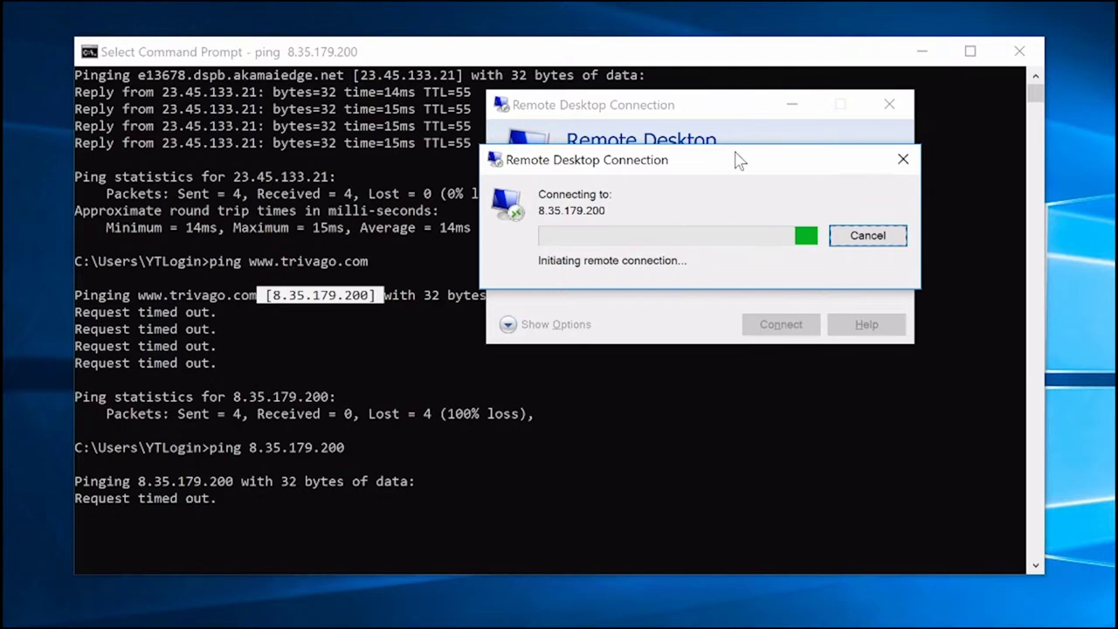
{"action": "left_click_drag", "start_coordinate": [731, 165], "coordinate": [725, 59]}
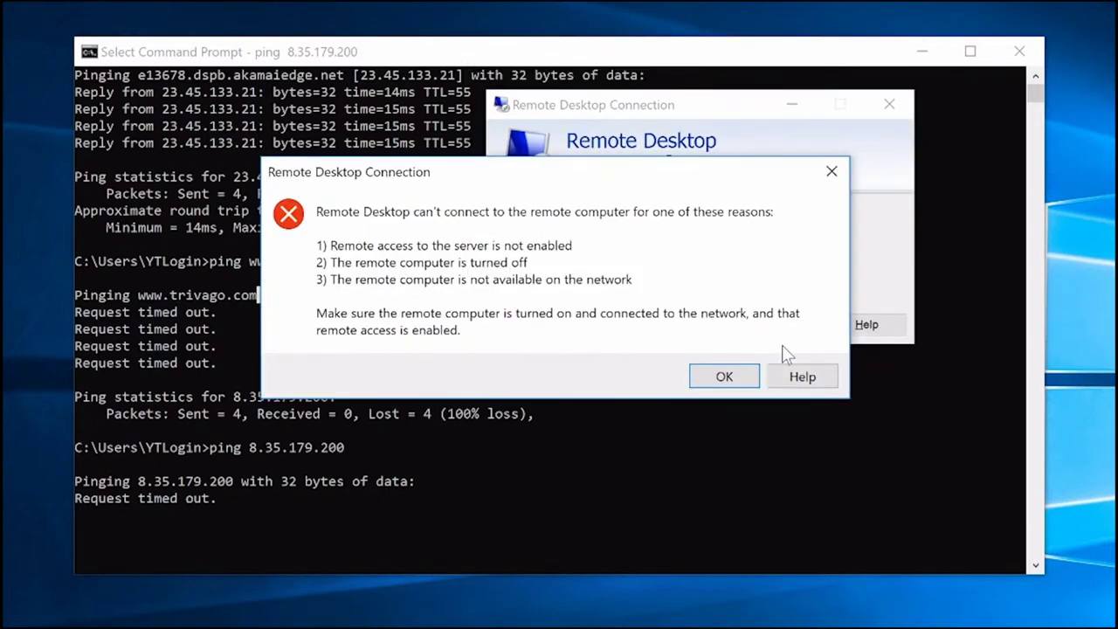
{"action": "left_click", "coordinate": [724, 376]}
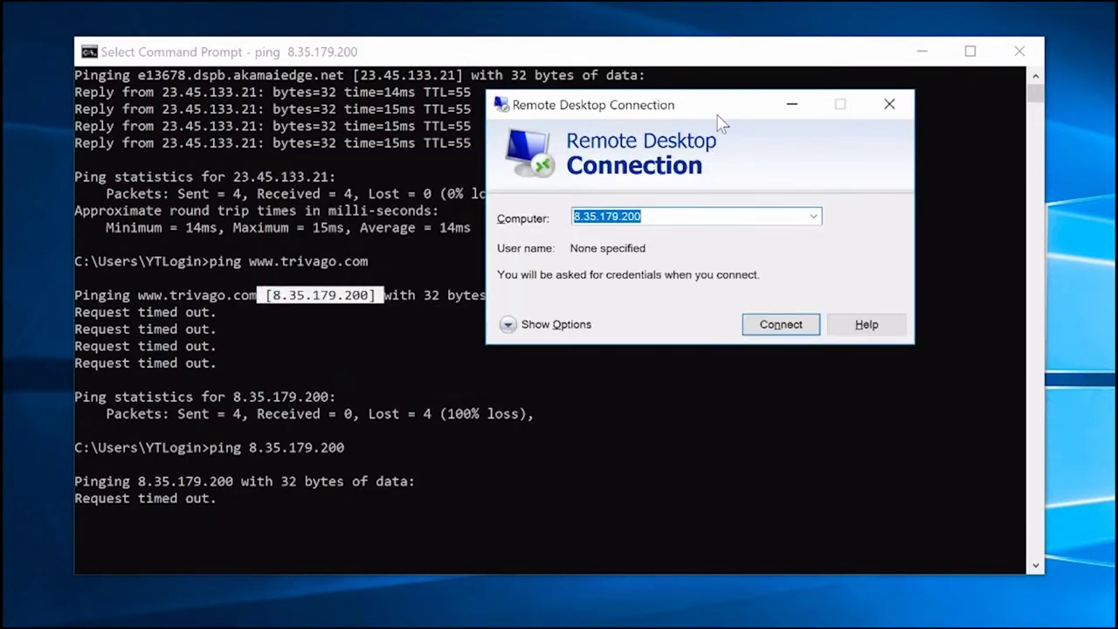
Move the Remote Desktop Connection window aside and minimize it to get back to the ping output.
{"action": "key", "text": "End"}
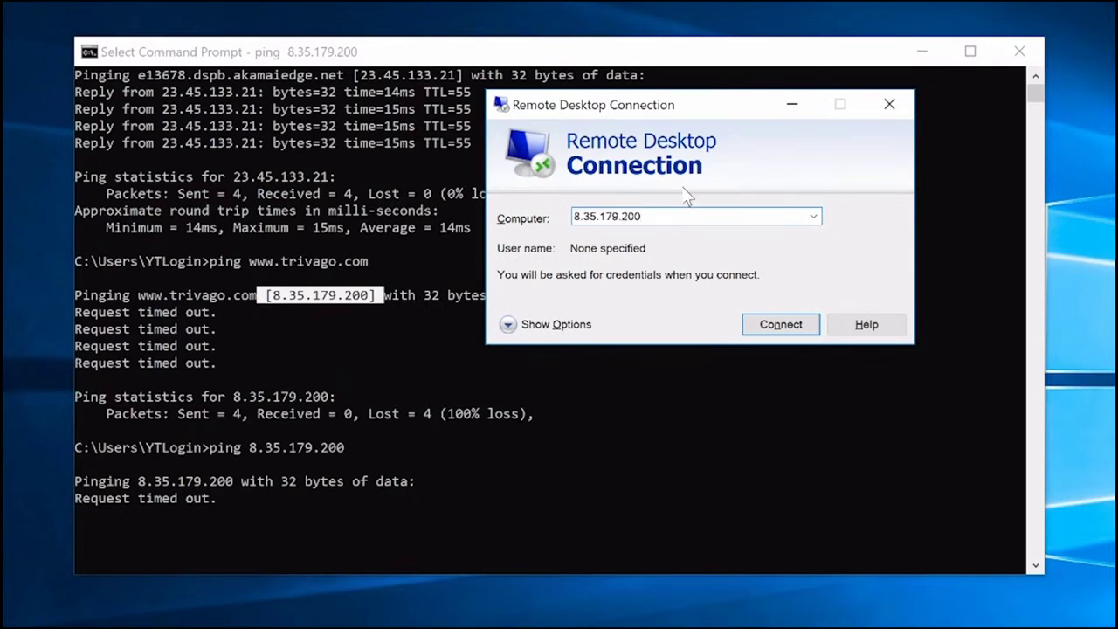
{"action": "left_click_drag", "start_coordinate": [691, 110], "coordinate": [579, 30]}
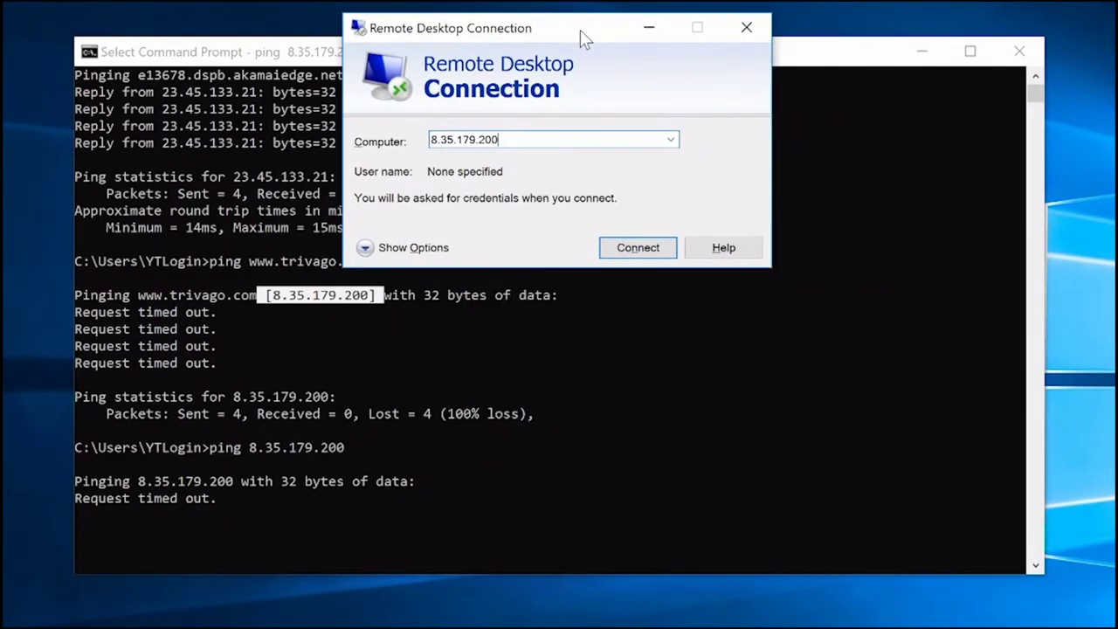
{"action": "left_click", "coordinate": [650, 31]}
{"action": "left_click", "coordinate": [394, 311]}
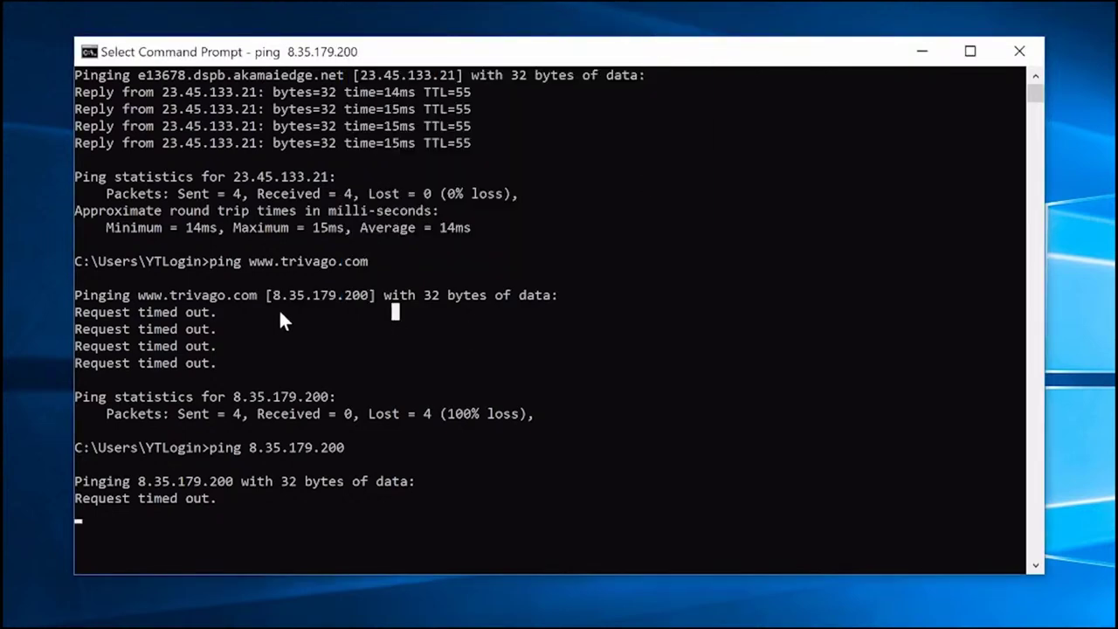
{"action": "left_click_drag", "start_coordinate": [281, 261], "coordinate": [369, 261]}
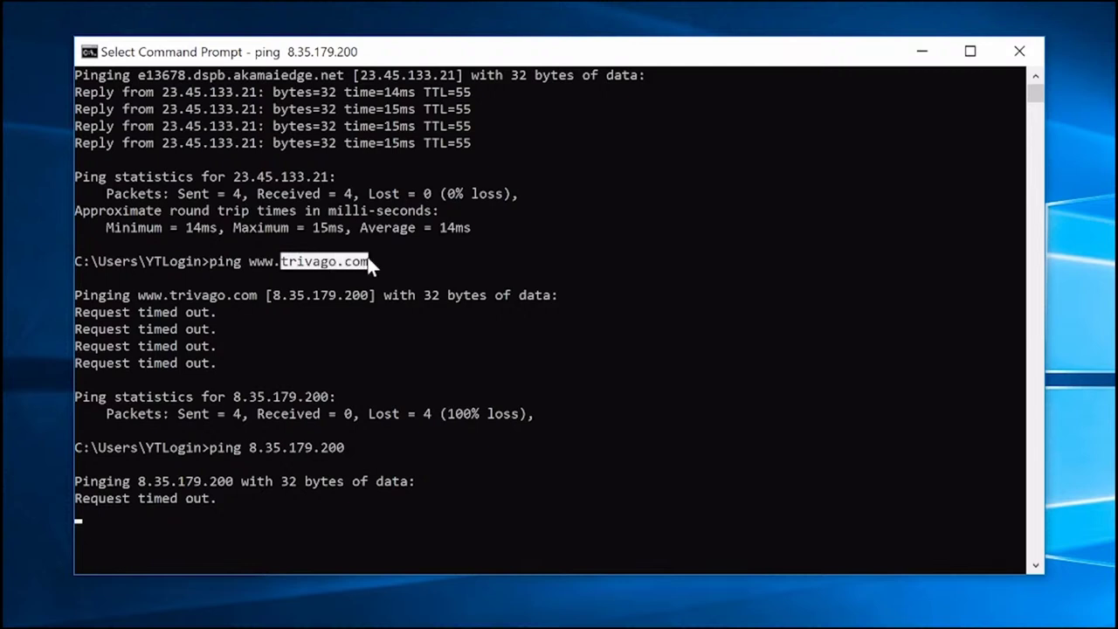
{"action": "left_click", "coordinate": [380, 261]}
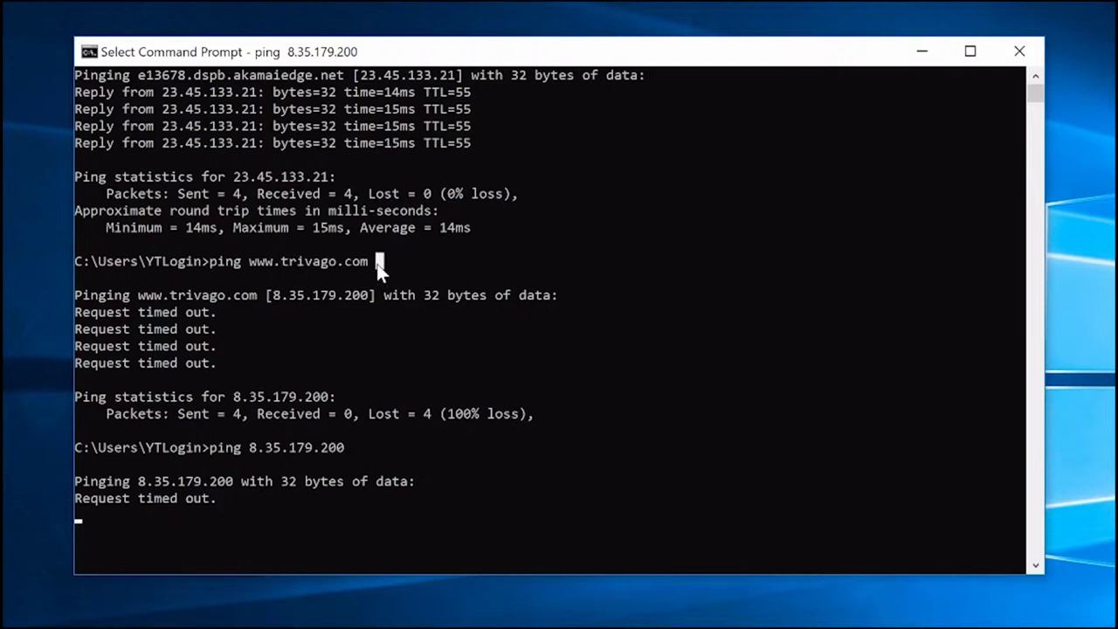
{"action": "left_click_drag", "start_coordinate": [380, 261], "coordinate": [252, 261]}
{"action": "left_click", "coordinate": [253, 261]}
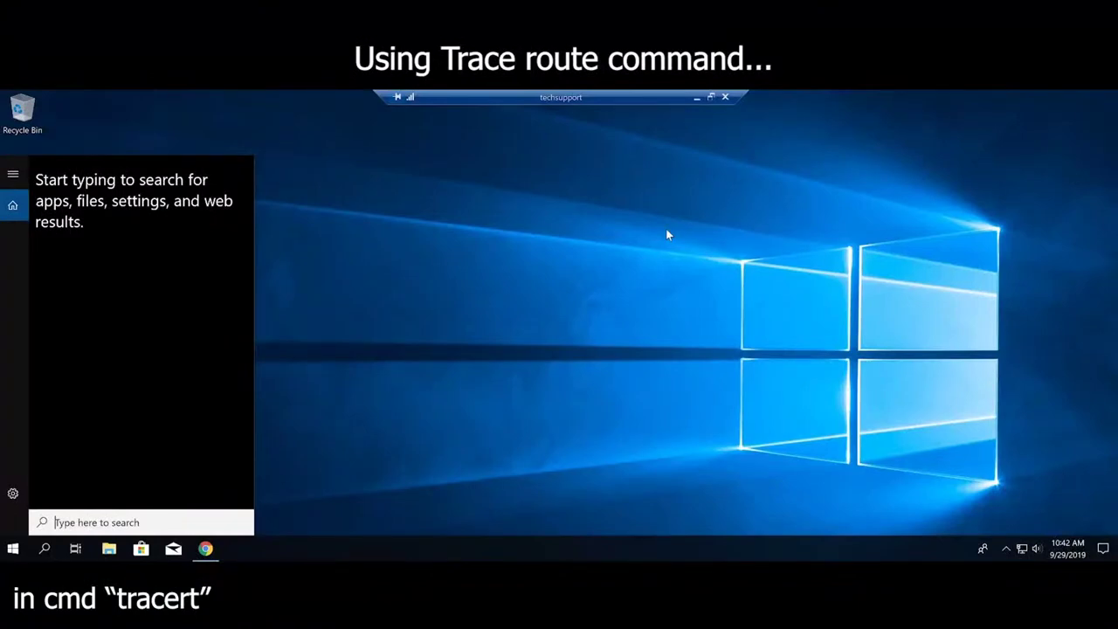
Open Command Prompt, and in Chrome examine the TRACERT explanation under question 17 of the network administrator interview article.
{"action": "type", "text": "cmd"}
{"action": "key", "text": "Return"}
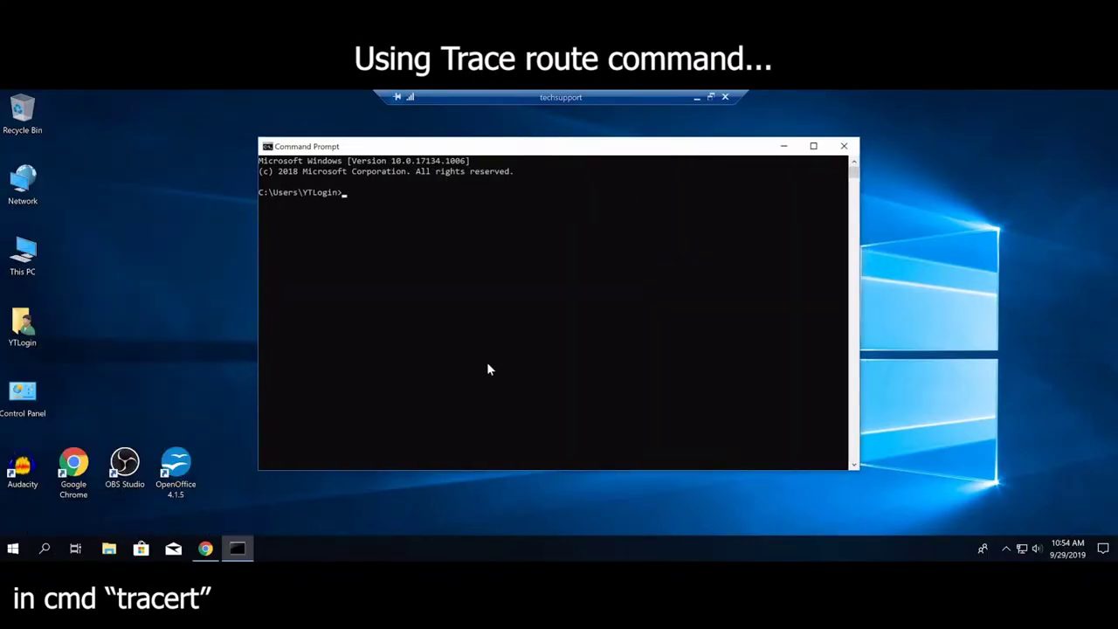
{"action": "left_click", "coordinate": [205, 549]}
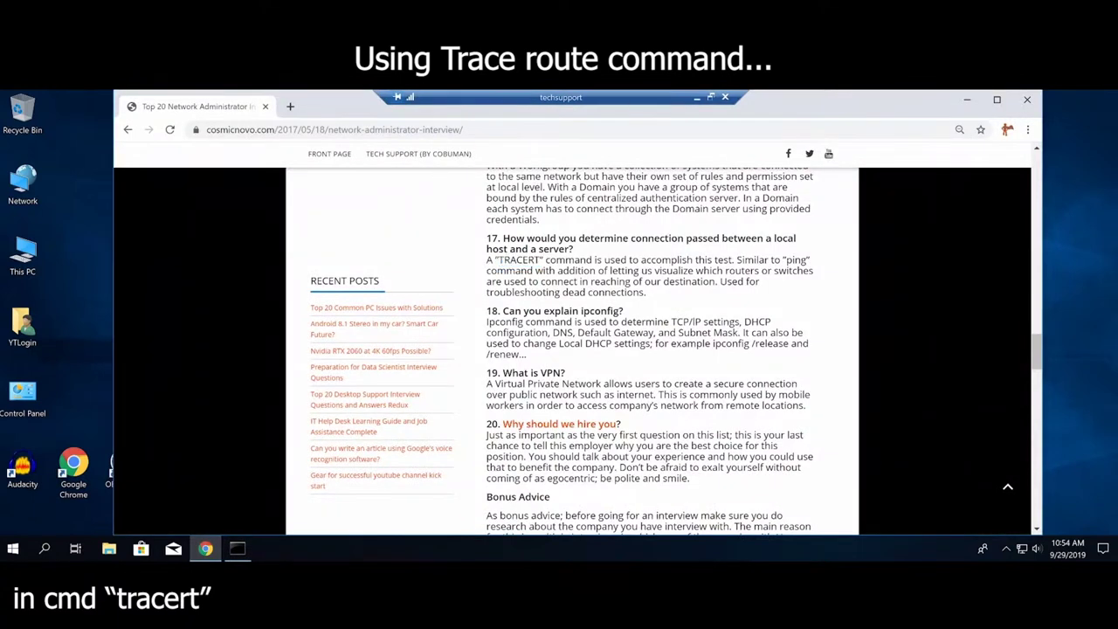
{"action": "left_click_drag", "start_coordinate": [498, 259], "coordinate": [512, 259]}
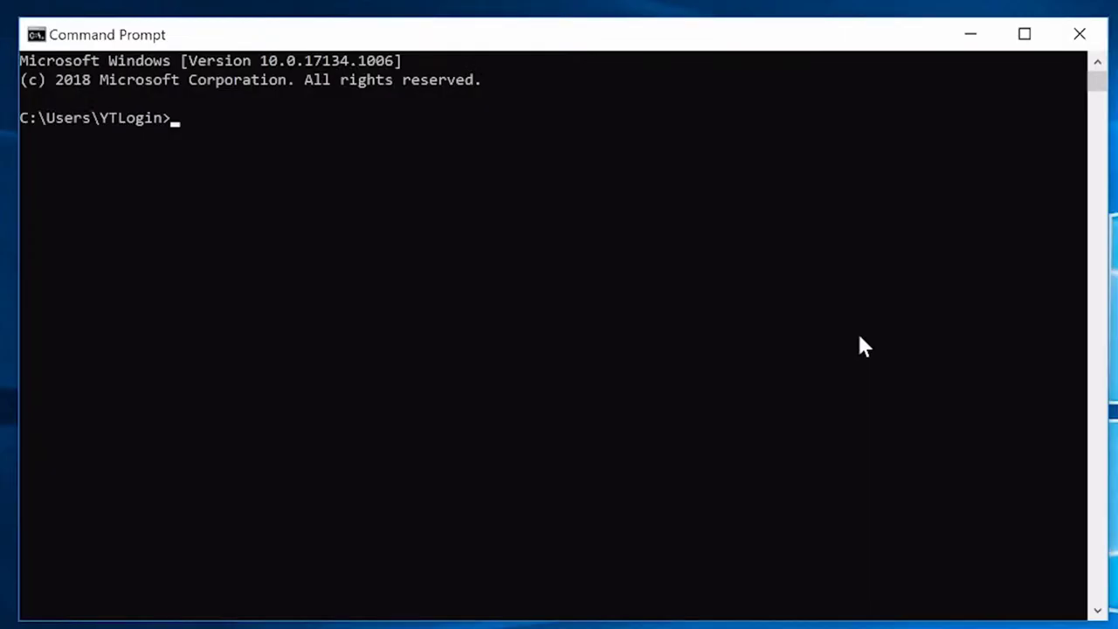
Enter the command tracert cosmicnovo.com at the prompt without running it, and highlight its destination host name.
{"action": "type", "text": "tracert cos"}
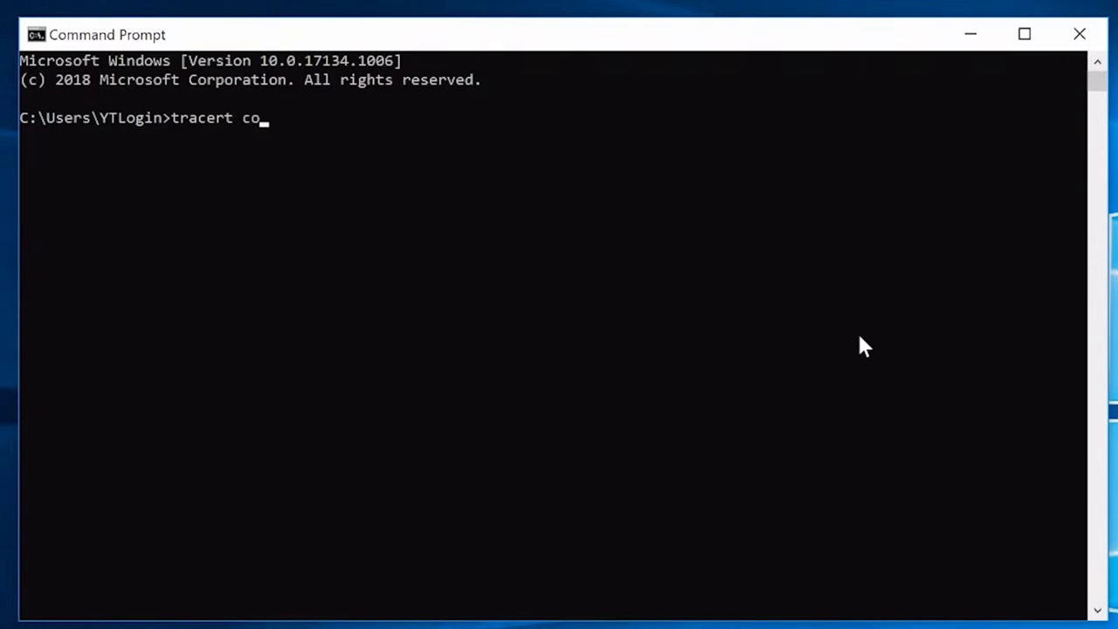
{"action": "type", "text": "micnovo.com"}
{"action": "left_click_drag", "start_coordinate": [368, 119], "coordinate": [244, 122]}
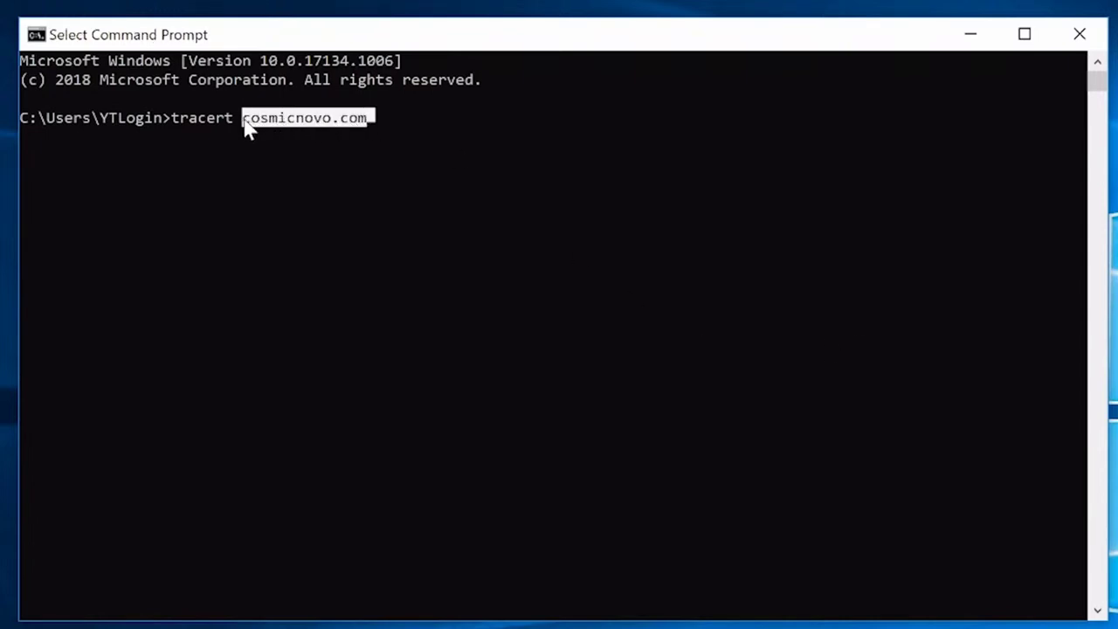
{"action": "left_click", "coordinate": [279, 122]}
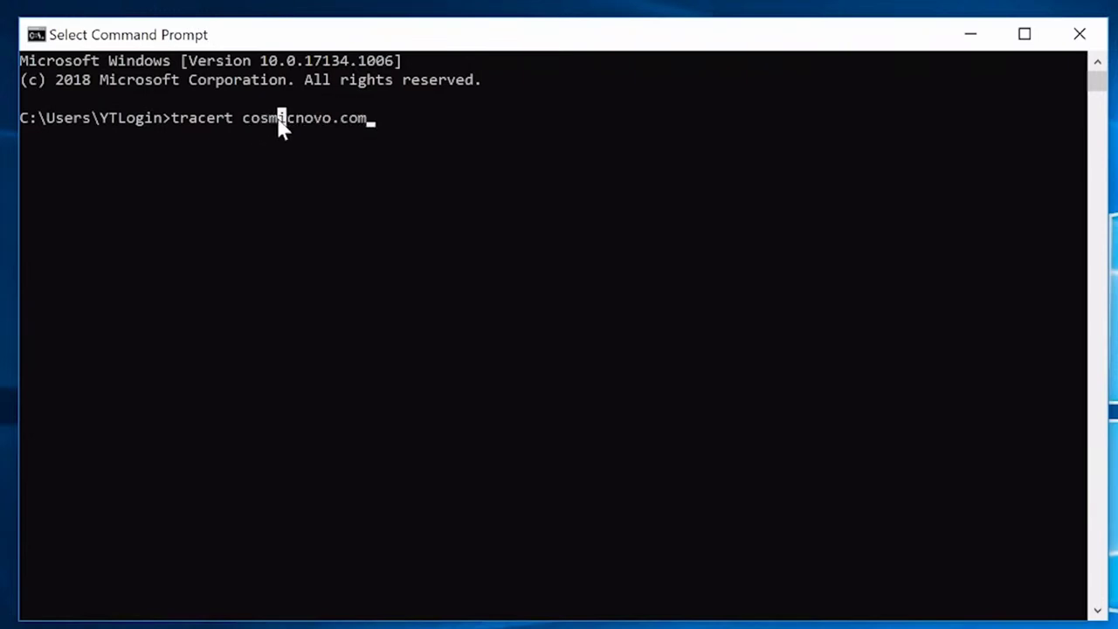
{"action": "left_click", "coordinate": [371, 122]}
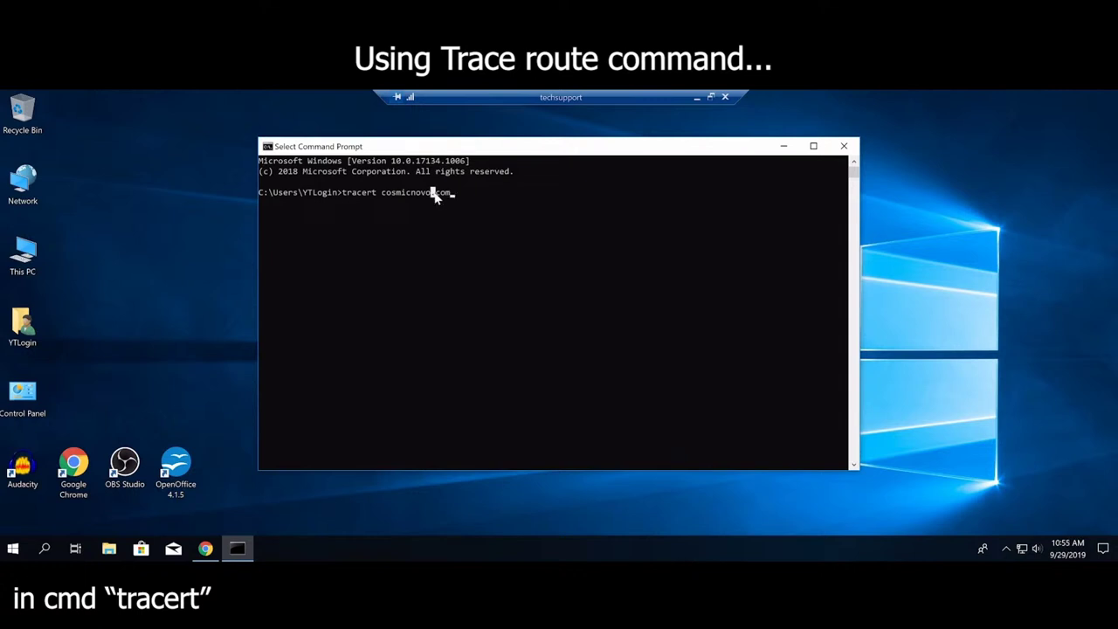
Examine the destination cosmicnovo.com in the pending tracert command by highlighting the host name.
{"action": "left_click", "coordinate": [432, 193]}
{"action": "left_click_drag", "start_coordinate": [383, 193], "coordinate": [452, 194]}
{"action": "left_click", "coordinate": [454, 193]}
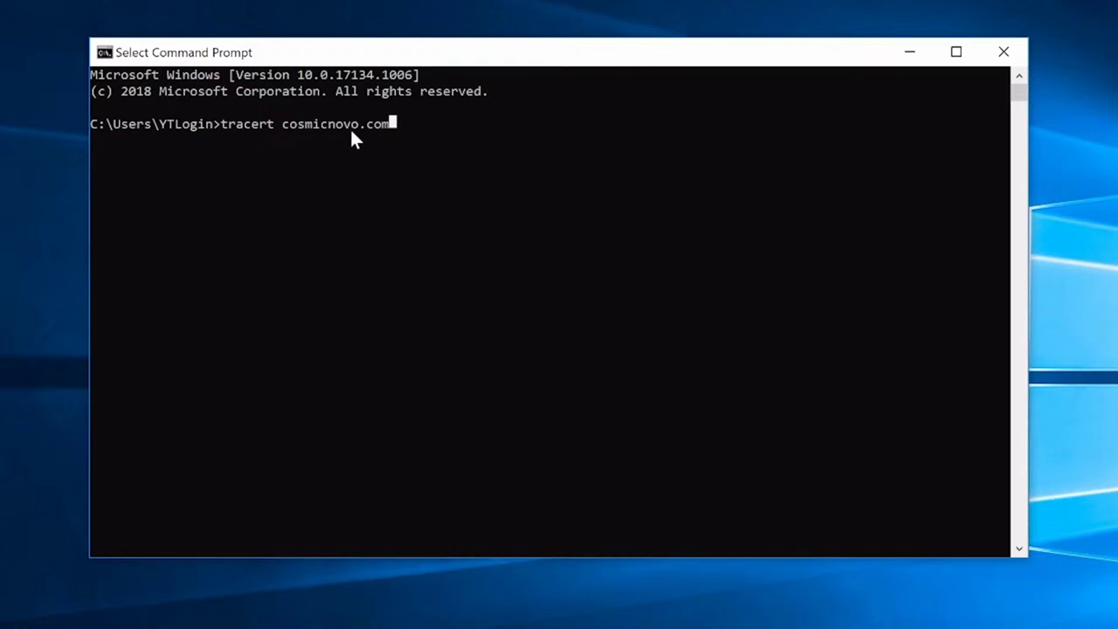
{"action": "left_click_drag", "start_coordinate": [392, 127], "coordinate": [291, 138]}
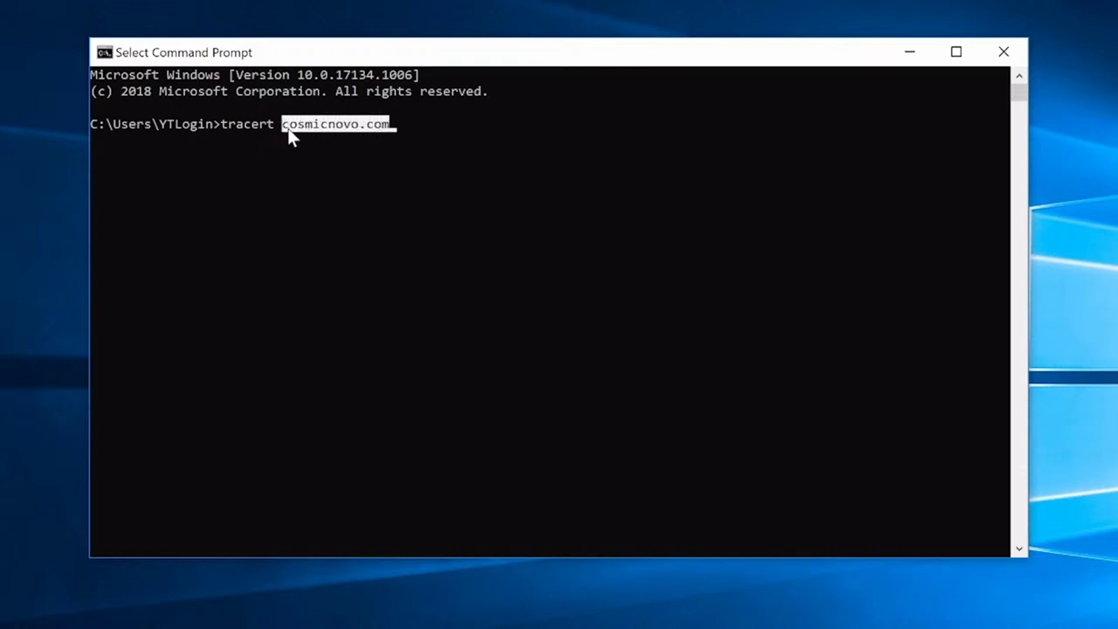
{"action": "left_click", "coordinate": [346, 127]}
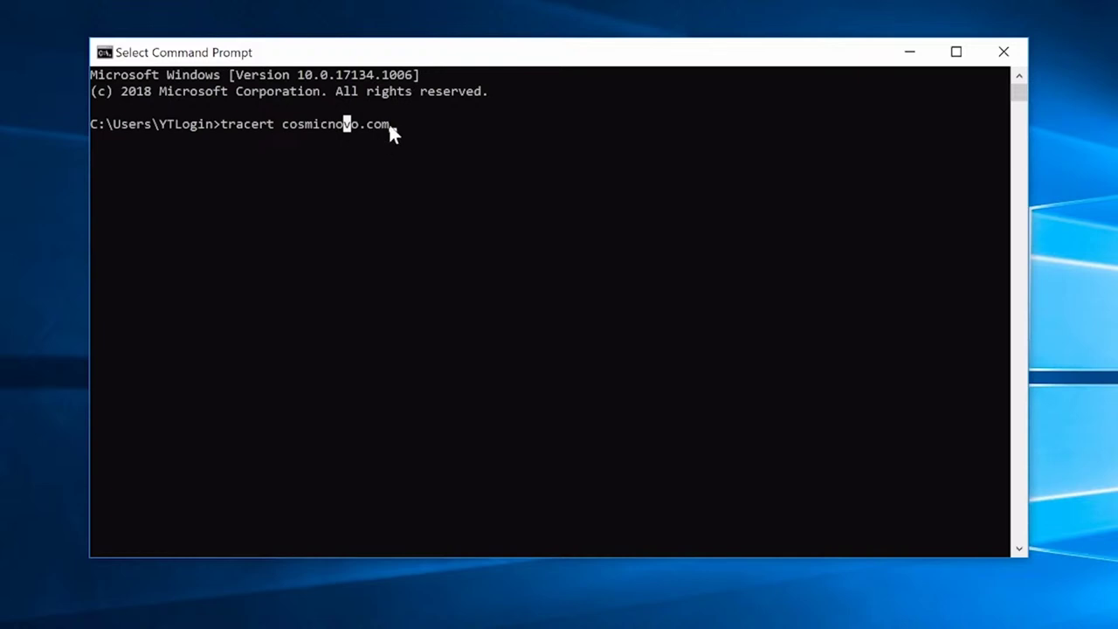
{"action": "left_click", "coordinate": [392, 127]}
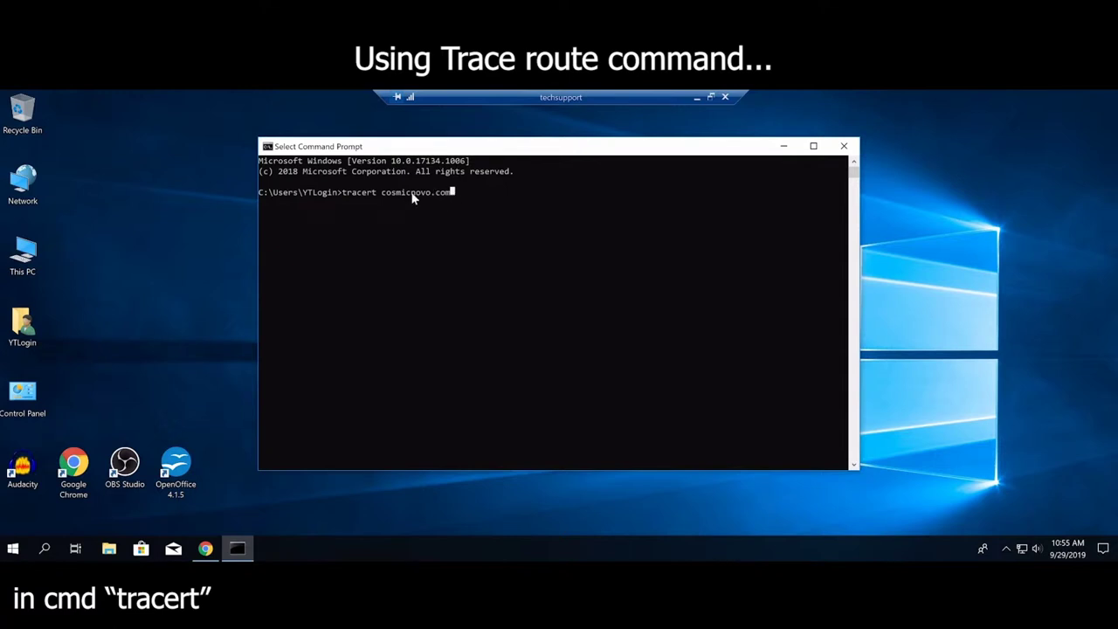
{"action": "left_click_drag", "start_coordinate": [381, 194], "coordinate": [448, 195]}
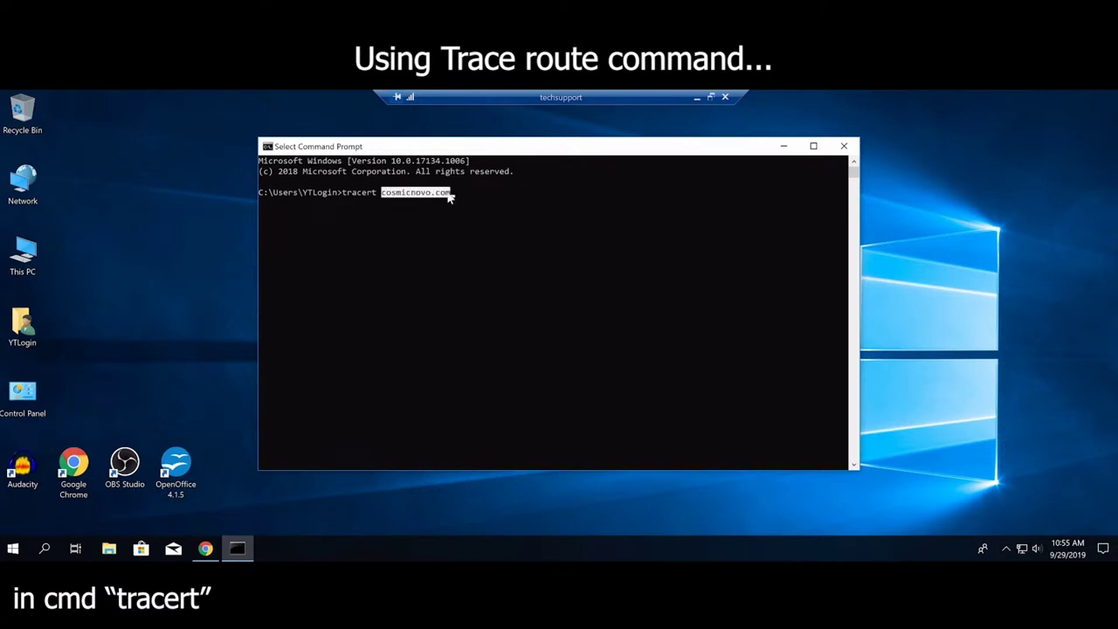
{"action": "left_click", "coordinate": [454, 196]}
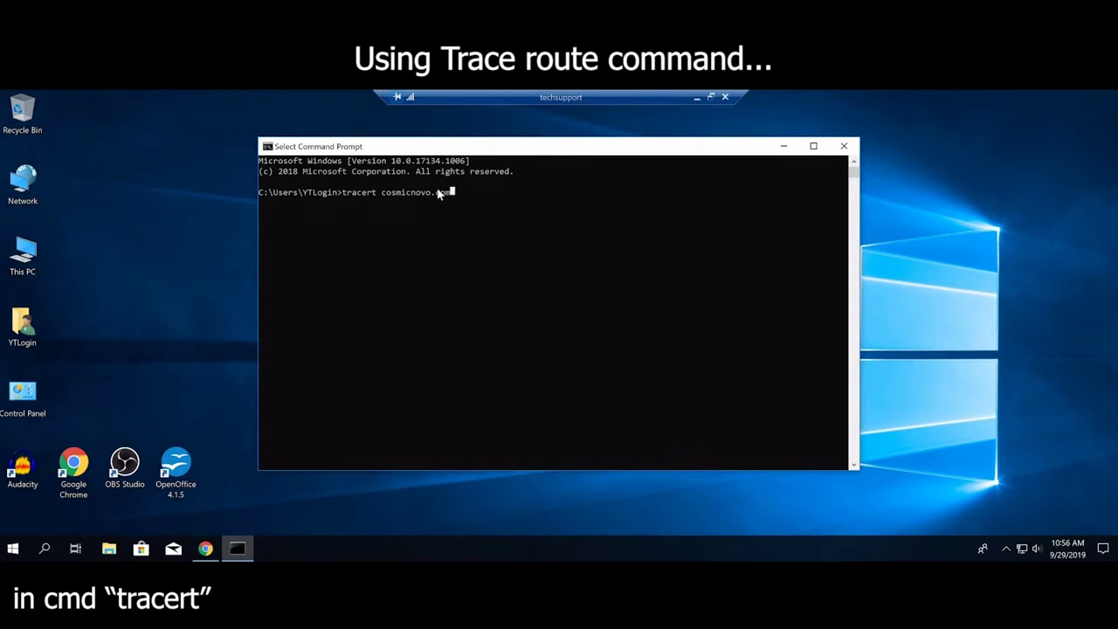
{"action": "left_click", "coordinate": [385, 193]}
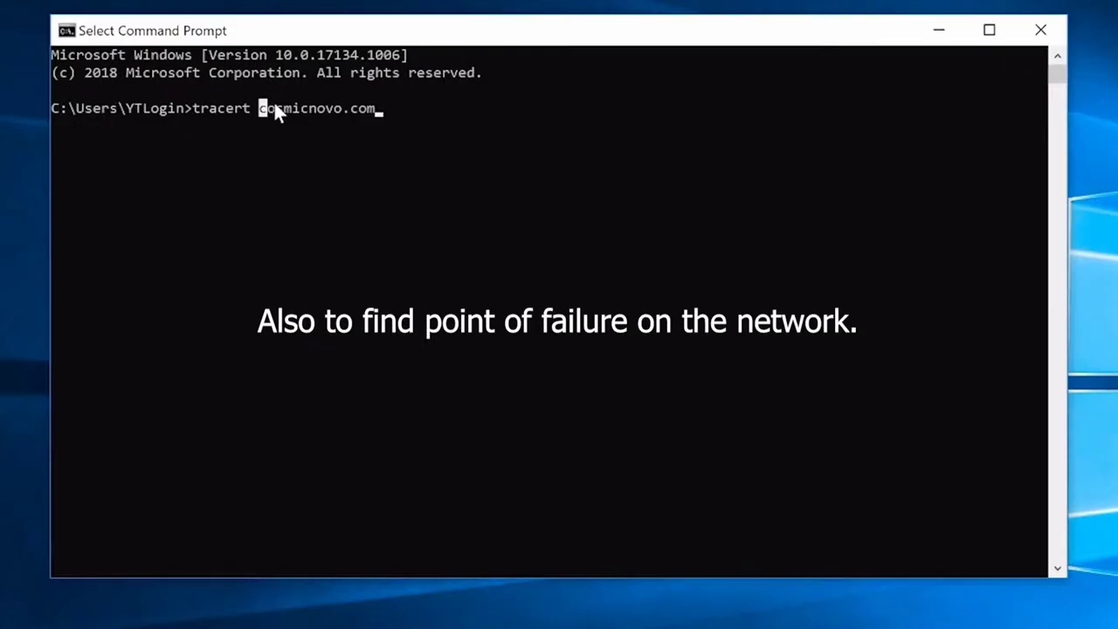
{"action": "left_click", "coordinate": [379, 107]}
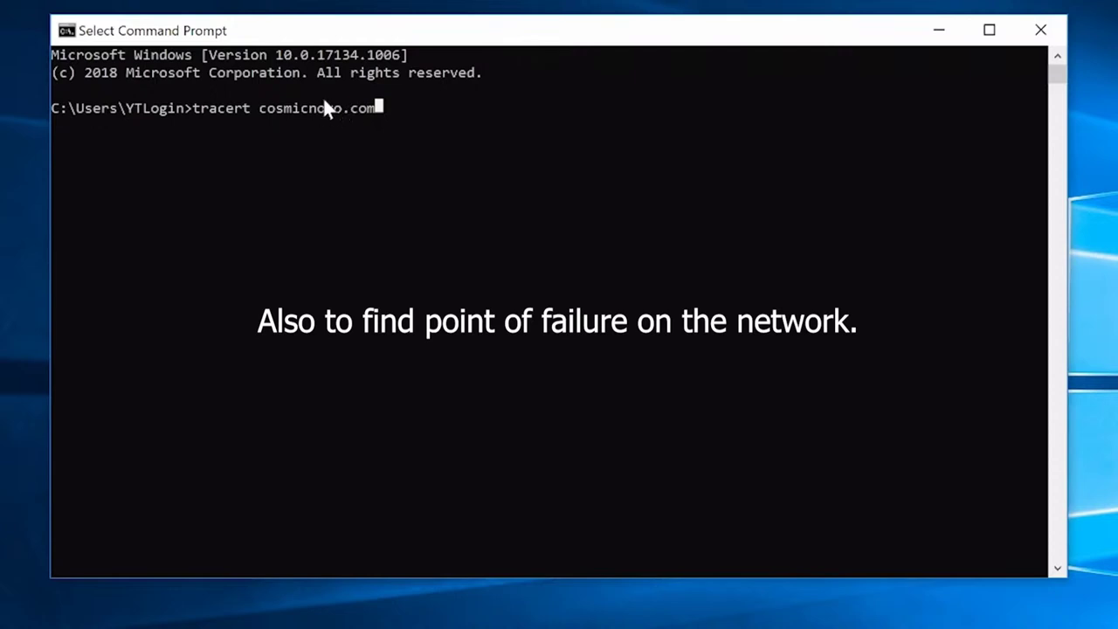
Highlight the tracert keyword and then its cosmicnovo.com target to examine the two parts of the command.
{"action": "left_click_drag", "start_coordinate": [193, 110], "coordinate": [236, 111]}
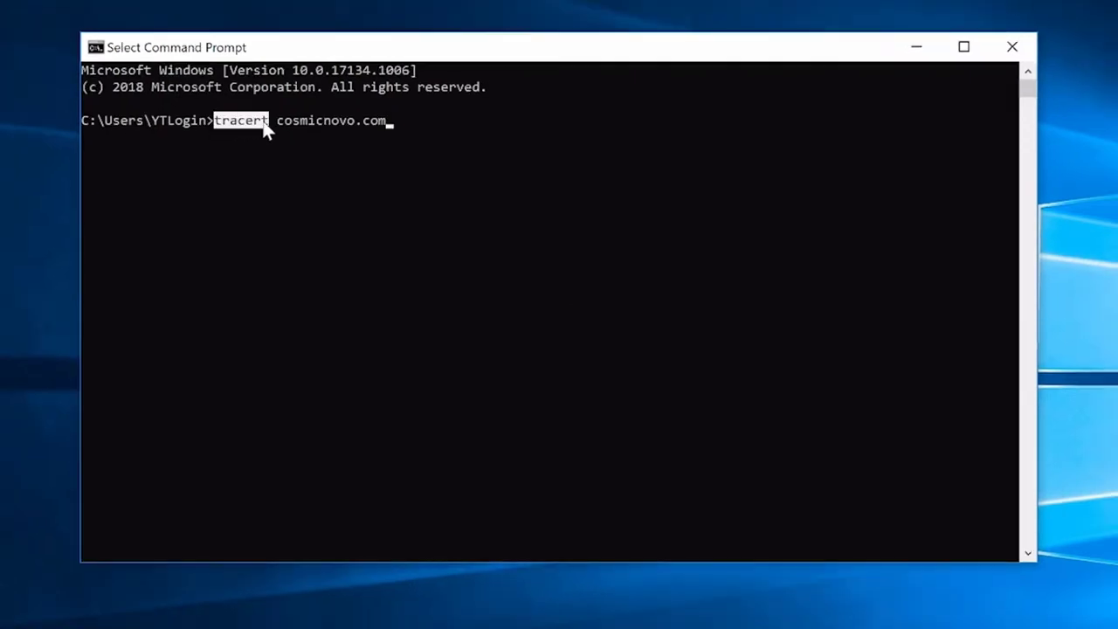
{"action": "left_click", "coordinate": [277, 118]}
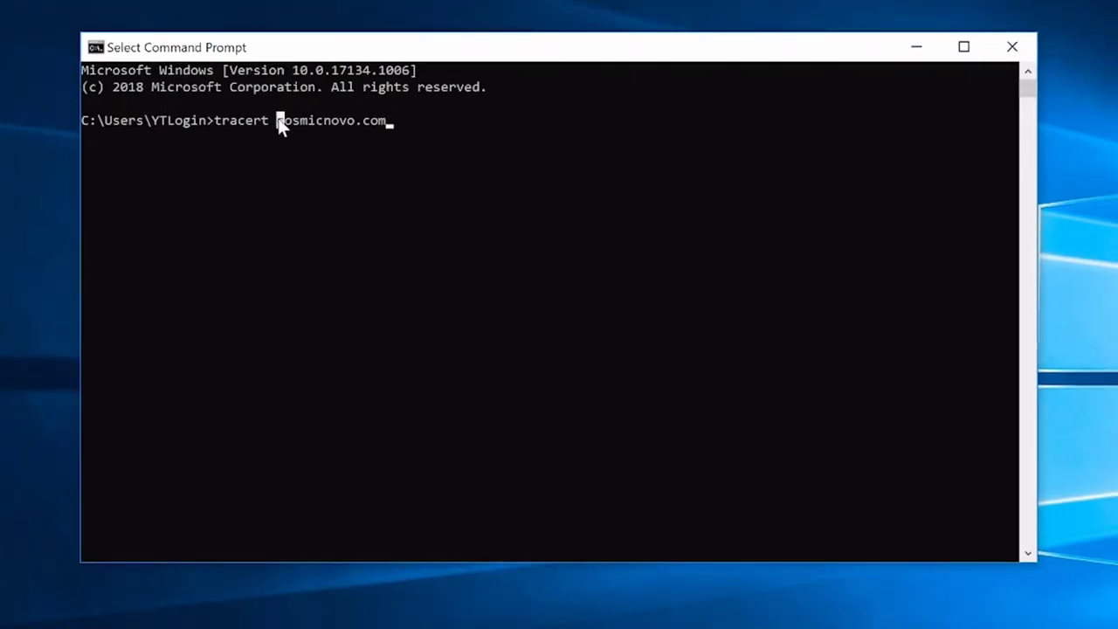
{"action": "left_click_drag", "start_coordinate": [277, 118], "coordinate": [391, 123]}
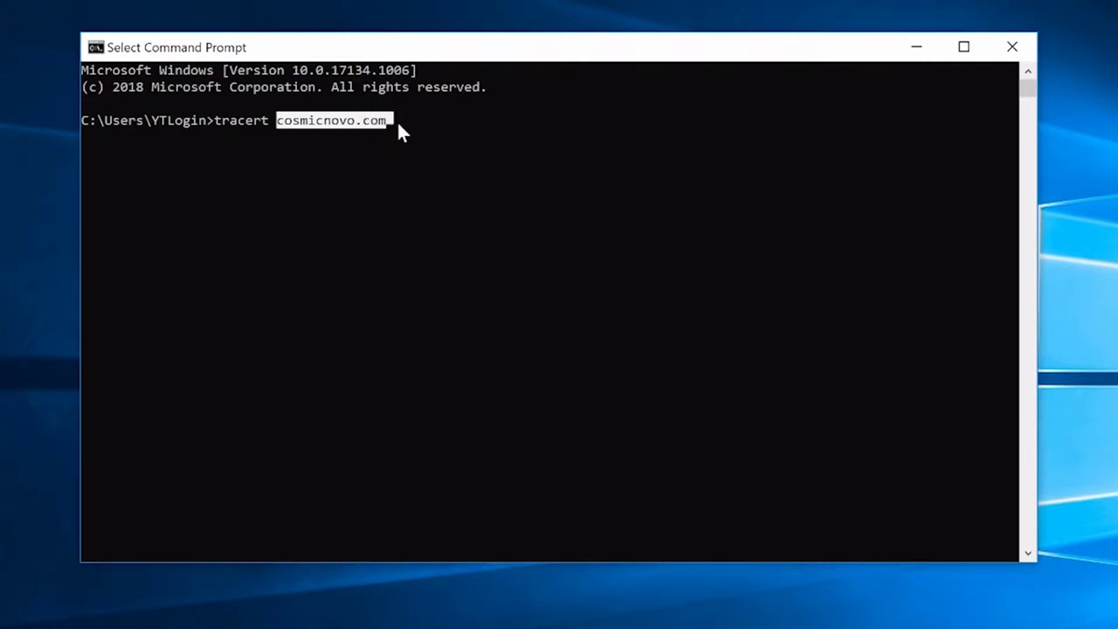
{"action": "left_click", "coordinate": [402, 123]}
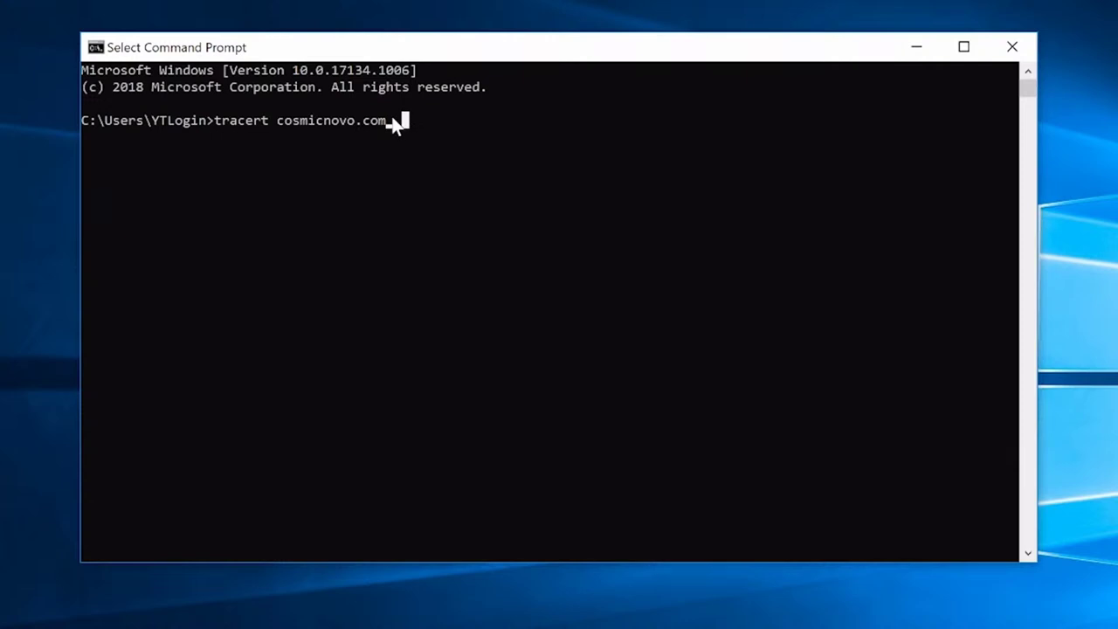
{"action": "left_click", "coordinate": [391, 122]}
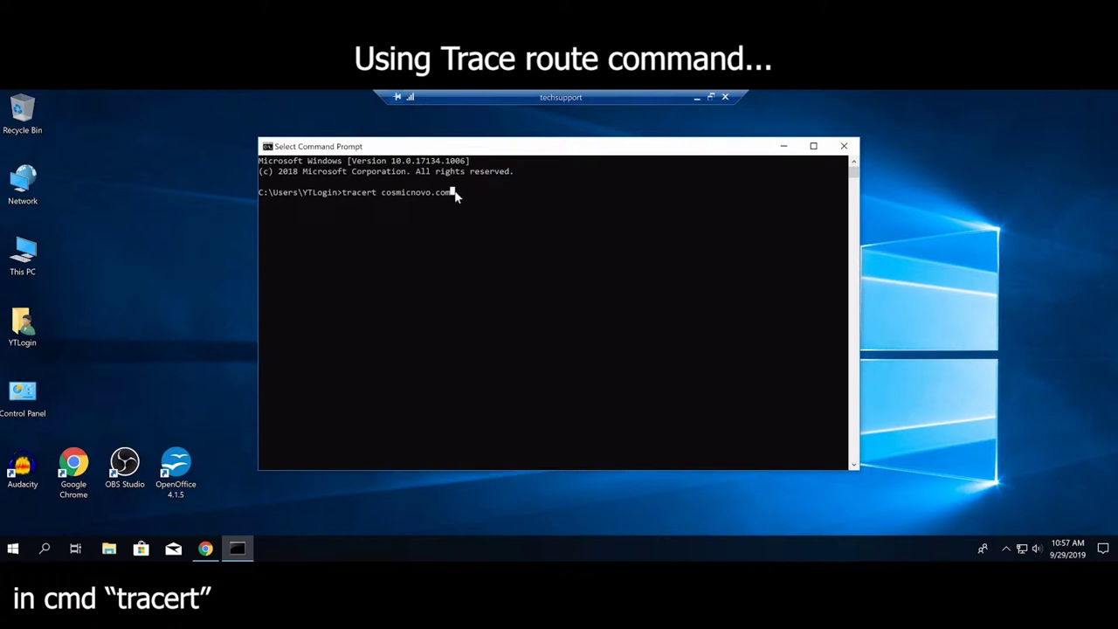
Clear the text selection and run tracert cosmicnovo.com.
{"action": "key", "text": "Escape"}
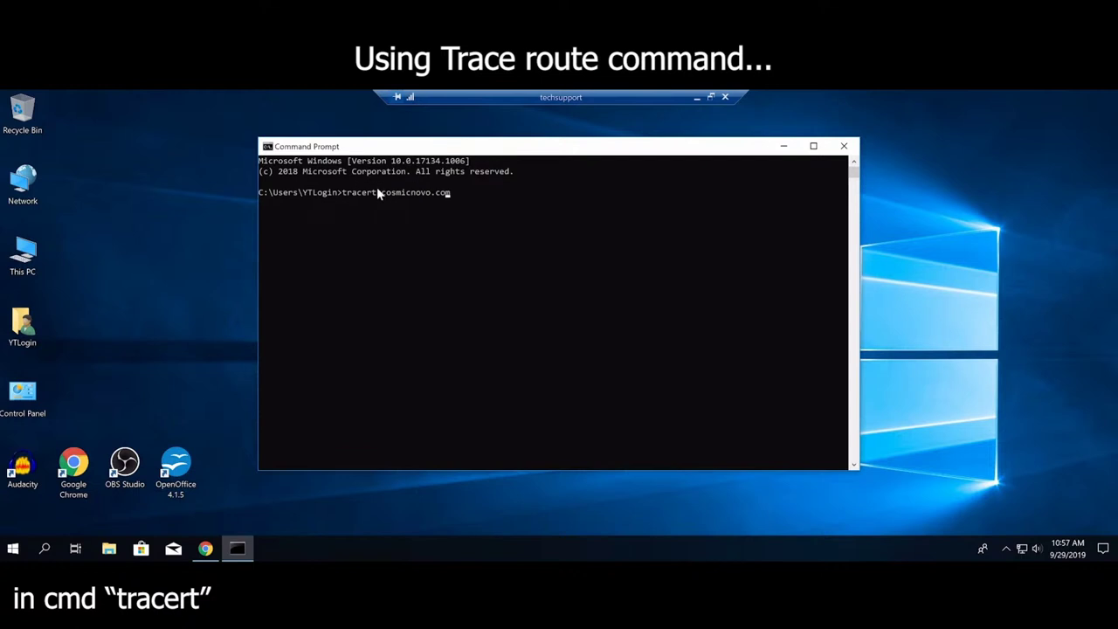
{"action": "mouse_move", "coordinate": [379, 194]}
{"action": "left_mouse_down"}
{"action": "mouse_move", "coordinate": [344, 195]}
{"action": "mouse_move", "coordinate": [379, 195]}
{"action": "left_mouse_up"}
{"action": "left_click", "coordinate": [450, 194]}
{"action": "key", "text": "Escape"}
{"action": "key", "text": "Return"}
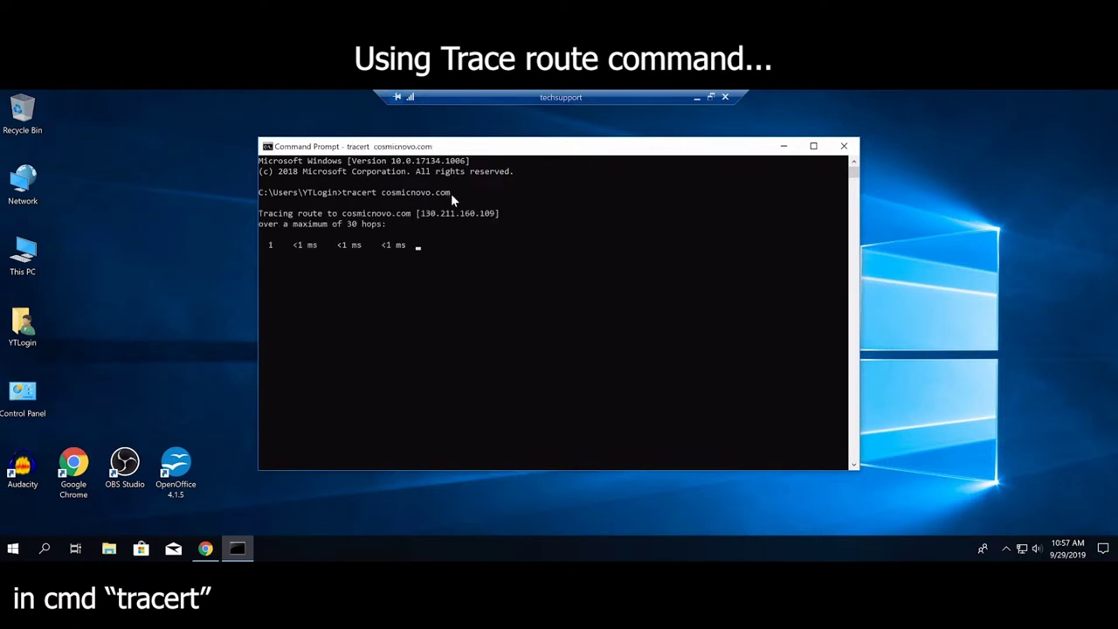
Examine the maximum hop limit, destination IP address and host name in the trace header, and clear the selection.
{"action": "left_click", "coordinate": [535, 180]}
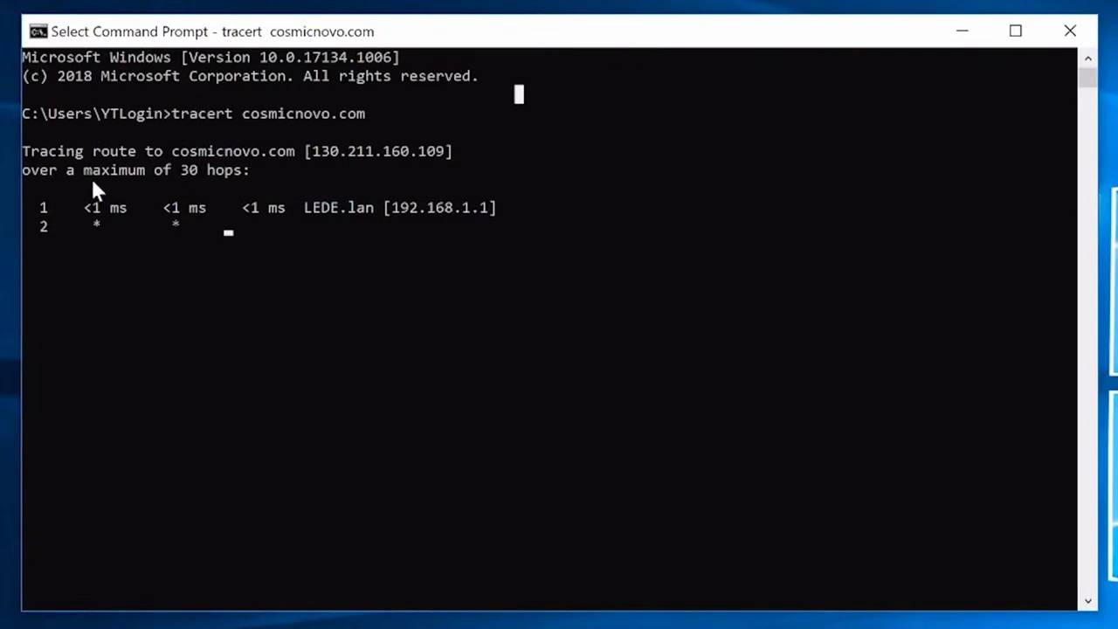
{"action": "left_click_drag", "start_coordinate": [84, 171], "coordinate": [203, 172]}
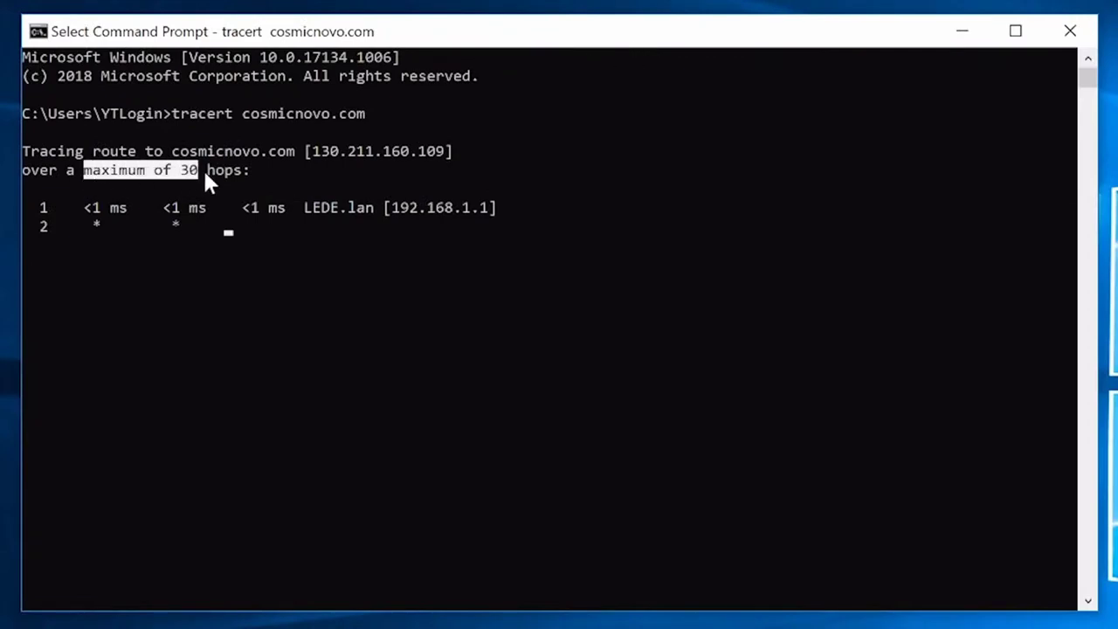
{"action": "left_click", "coordinate": [255, 171]}
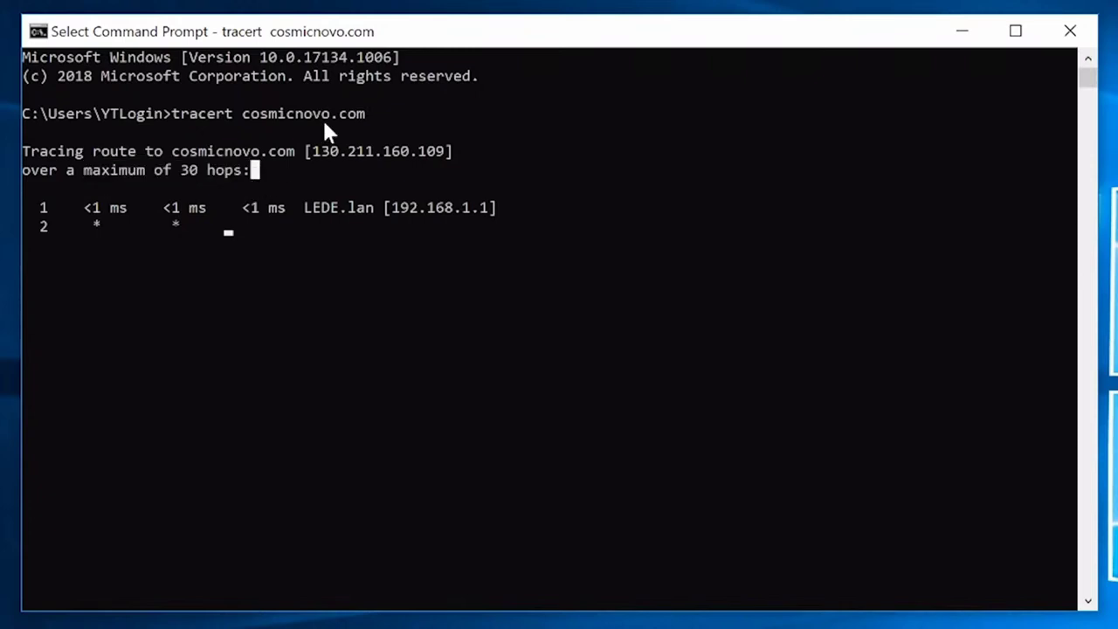
{"action": "left_click_drag", "start_coordinate": [313, 150], "coordinate": [341, 152]}
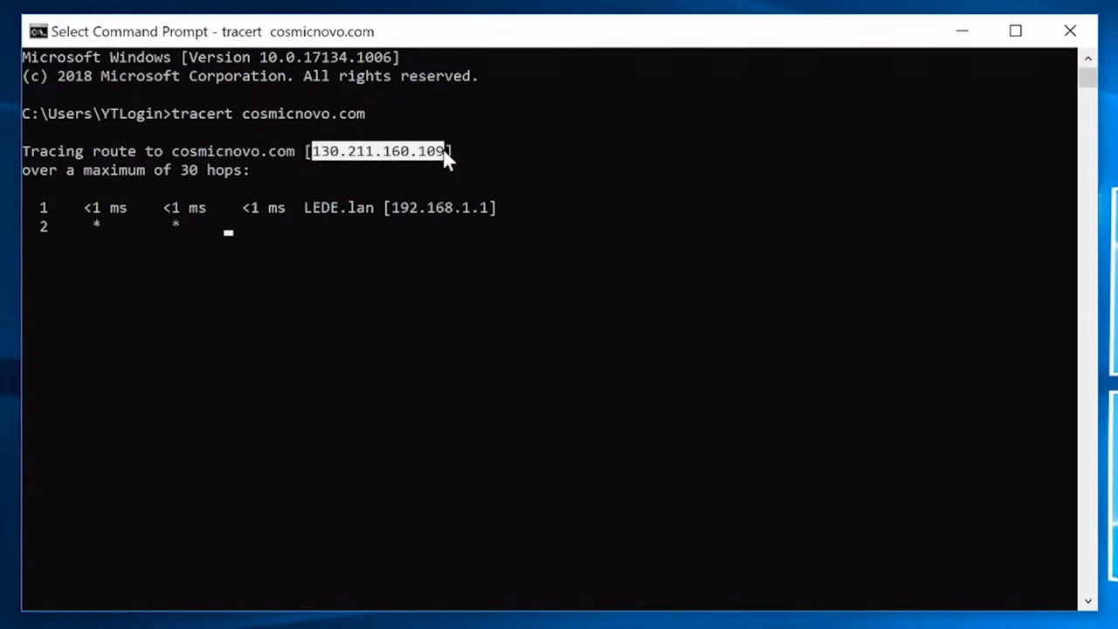
{"action": "left_click", "coordinate": [192, 136]}
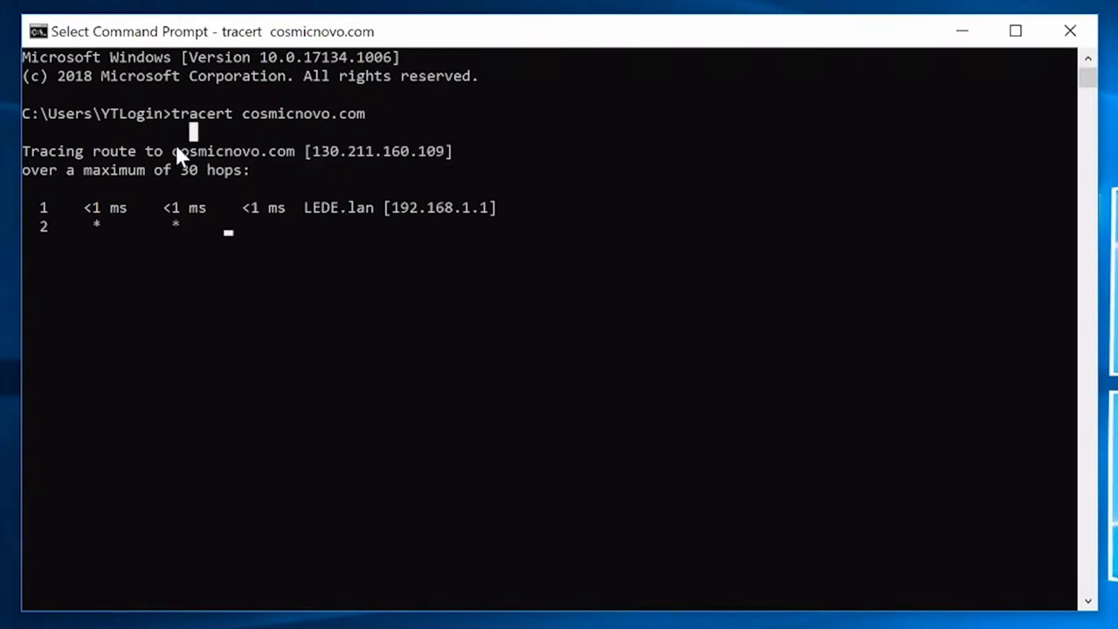
{"action": "left_click_drag", "start_coordinate": [265, 149], "coordinate": [295, 153]}
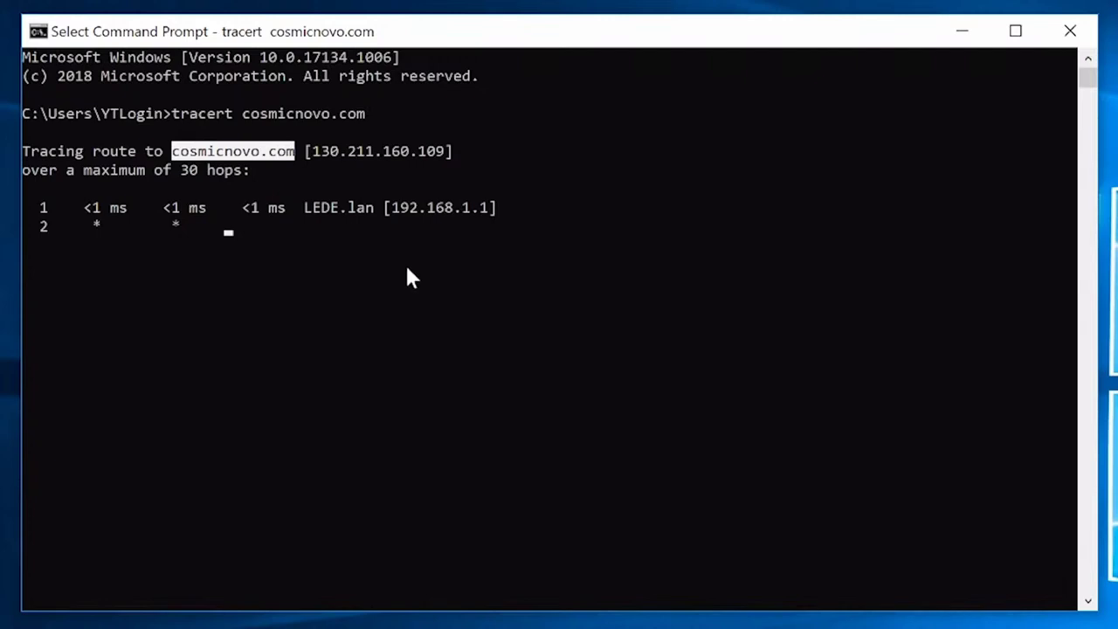
{"action": "left_click", "coordinate": [1066, 38]}
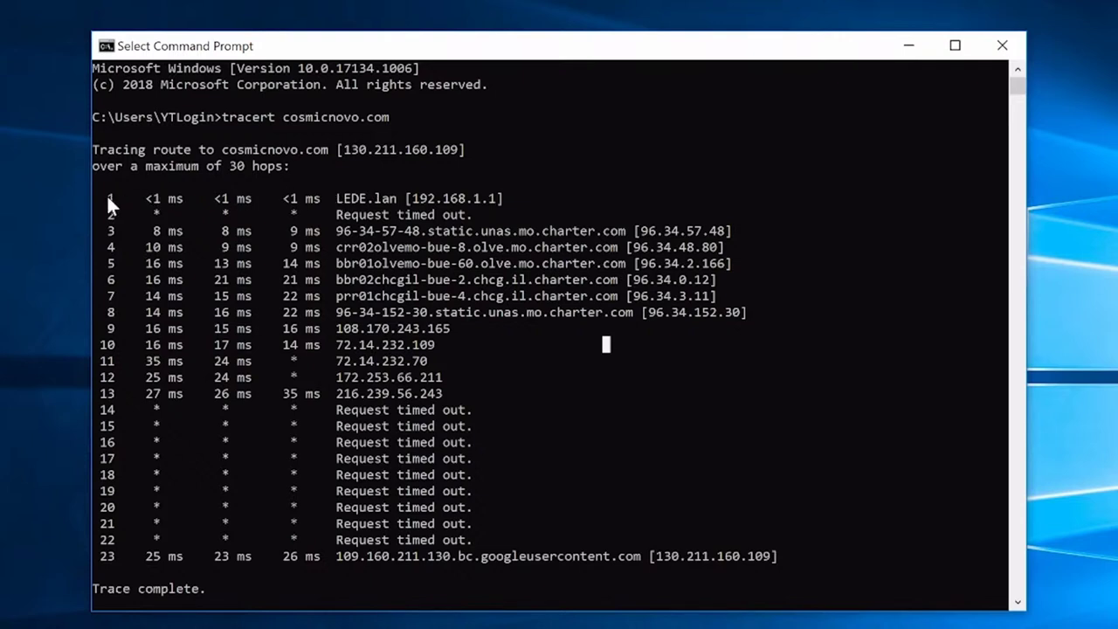
Highlight the first hop's line and its bracketed IP address in the trace results to examine them.
{"action": "left_click_drag", "start_coordinate": [107, 194], "coordinate": [496, 202]}
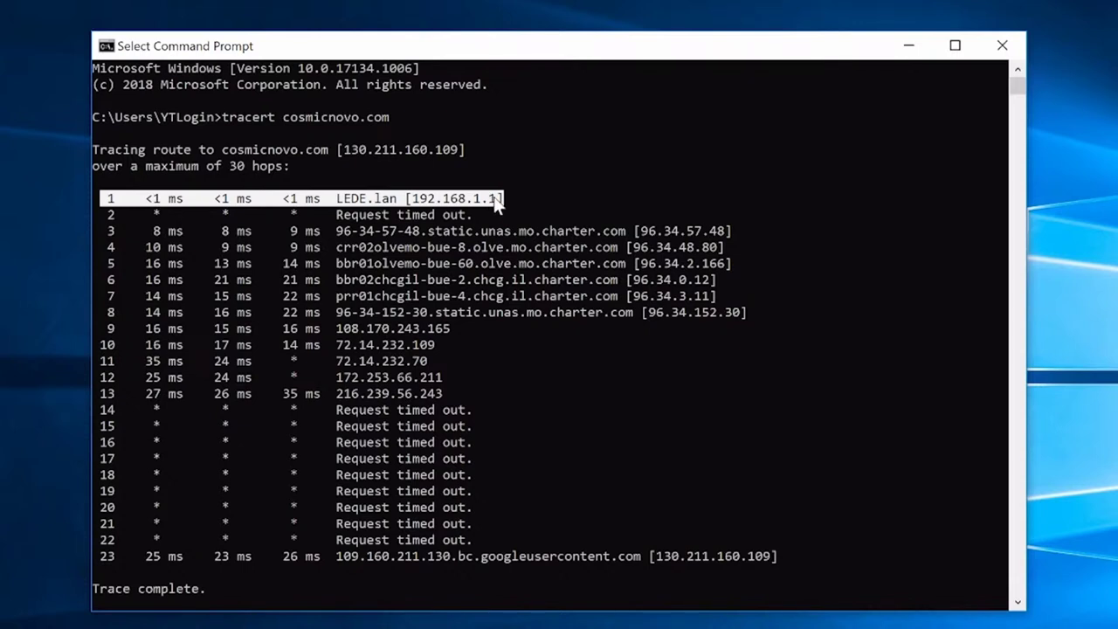
{"action": "left_click", "coordinate": [495, 200]}
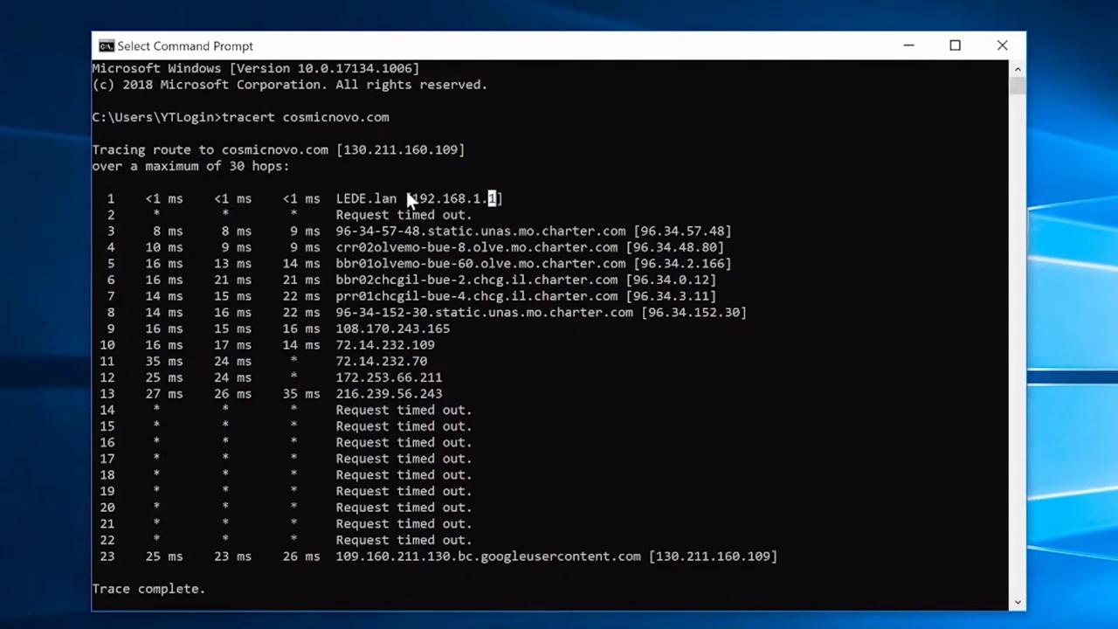
{"action": "left_click_drag", "start_coordinate": [405, 200], "coordinate": [504, 200]}
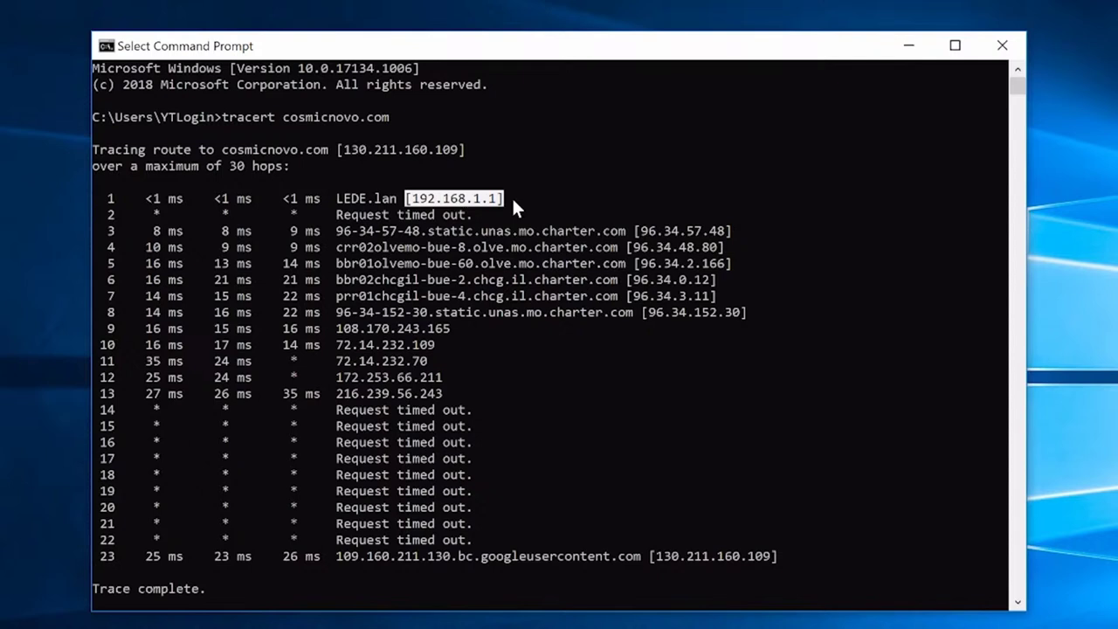
{"action": "right_click", "coordinate": [513, 206]}
Examine the second hop's line and the charter domain in the third hop's host name by highlighting them.
{"action": "left_click_drag", "start_coordinate": [472, 214], "coordinate": [102, 212]}
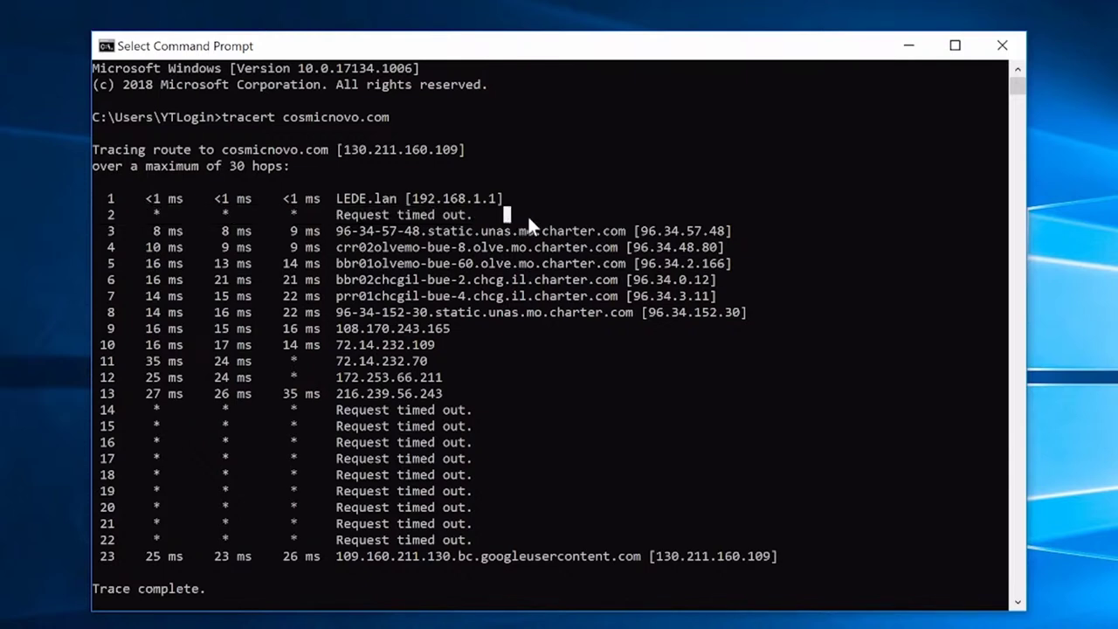
{"action": "left_click_drag", "start_coordinate": [542, 229], "coordinate": [575, 234]}
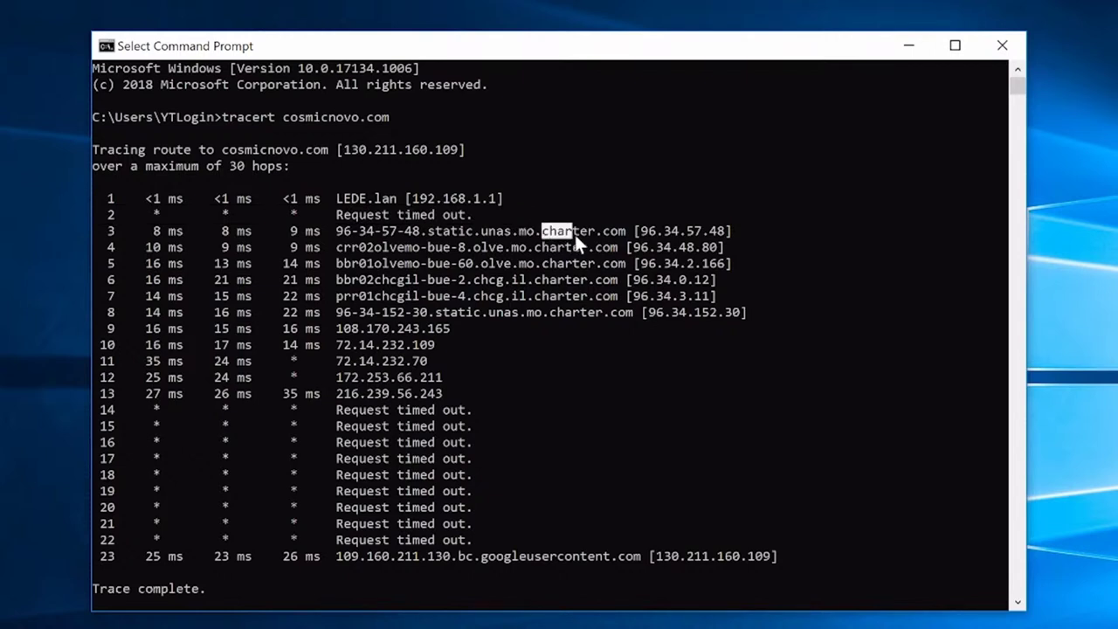
{"action": "left_click_drag", "start_coordinate": [473, 216], "coordinate": [112, 219]}
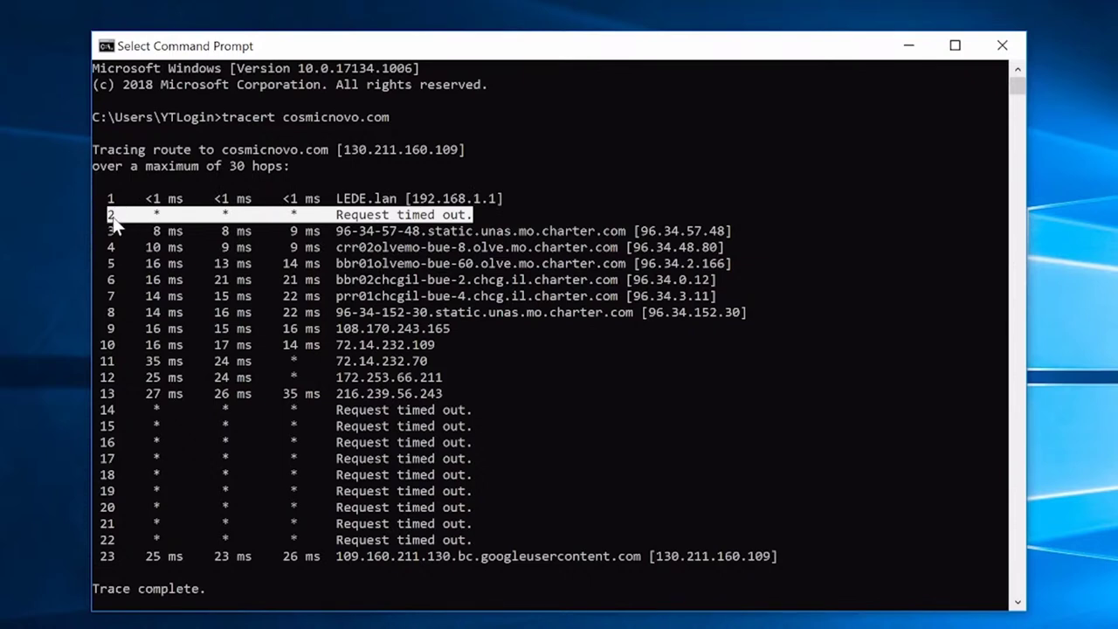
{"action": "left_click", "coordinate": [505, 213]}
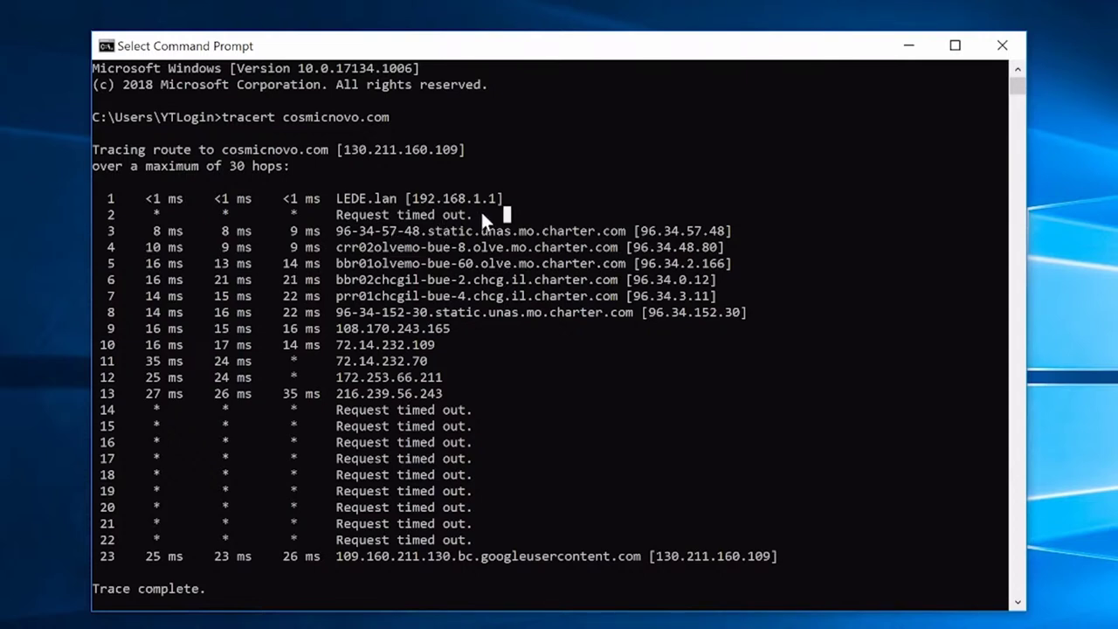
{"action": "mouse_move", "coordinate": [486, 214]}
{"action": "left_mouse_down"}
{"action": "mouse_move", "coordinate": [294, 203]}
{"action": "mouse_move", "coordinate": [141, 214]}
{"action": "left_mouse_up"}
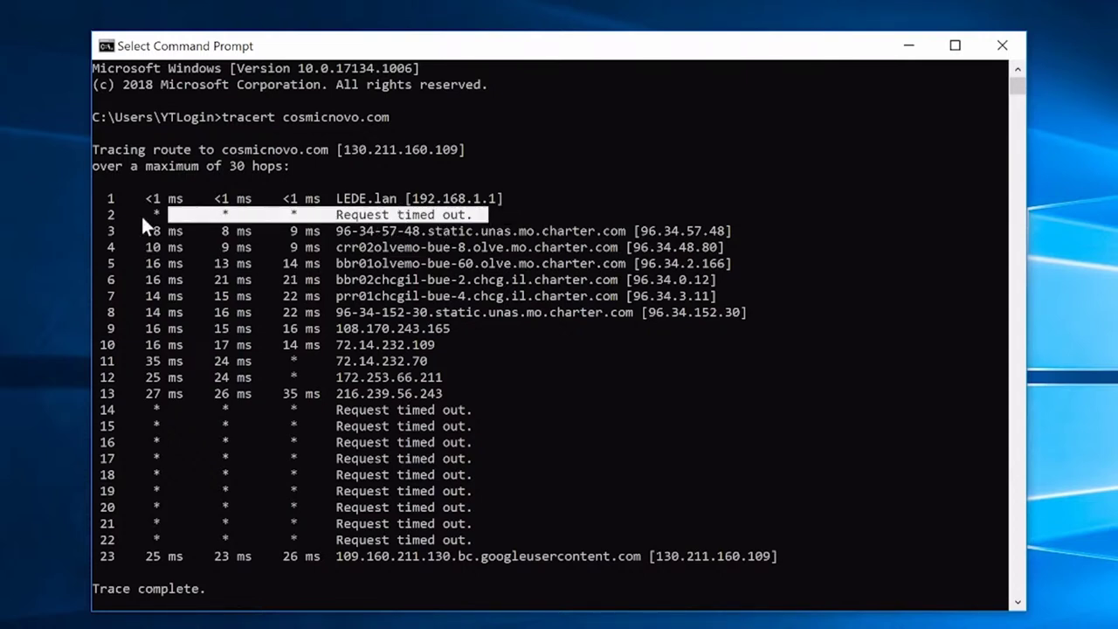
{"action": "left_click", "coordinate": [482, 235]}
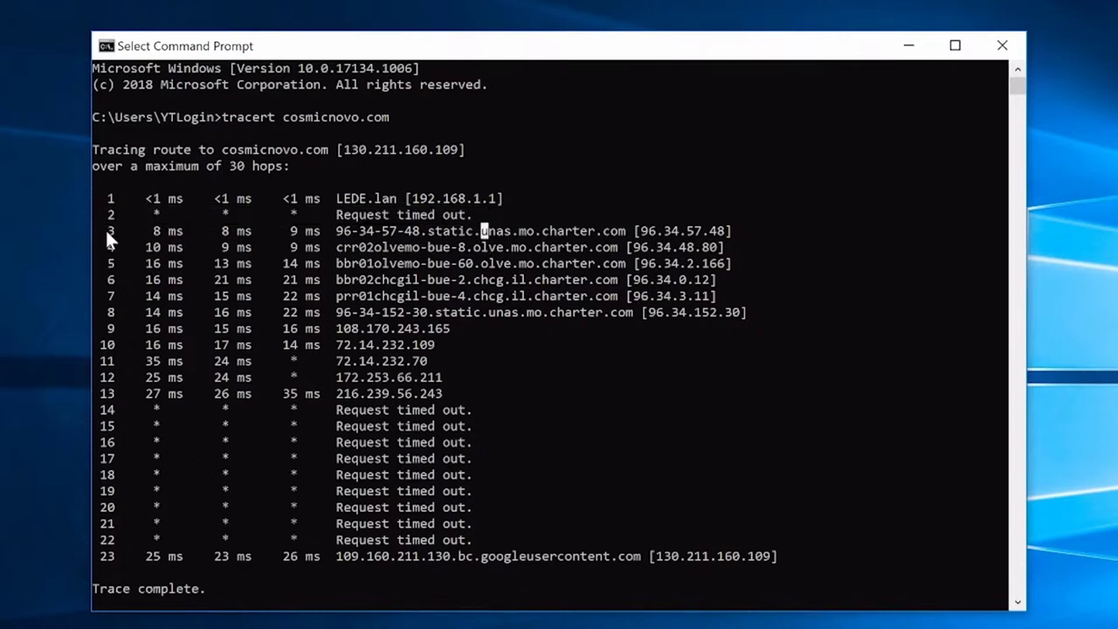
Highlight the lines of hops 3 to 8 and the charter.com domain in the third hop's host name to examine them.
{"action": "mouse_move", "coordinate": [109, 230]}
{"action": "left_mouse_down"}
{"action": "mouse_move", "coordinate": [149, 262]}
{"action": "mouse_move", "coordinate": [380, 307]}
{"action": "left_mouse_up"}
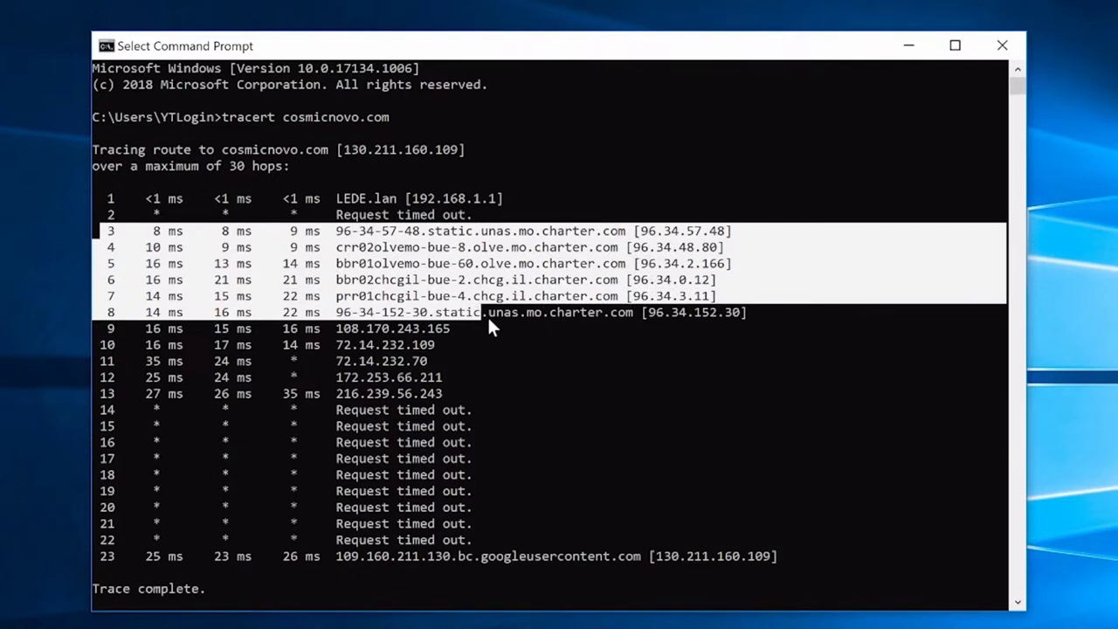
{"action": "left_click_drag", "start_coordinate": [488, 315], "coordinate": [781, 320]}
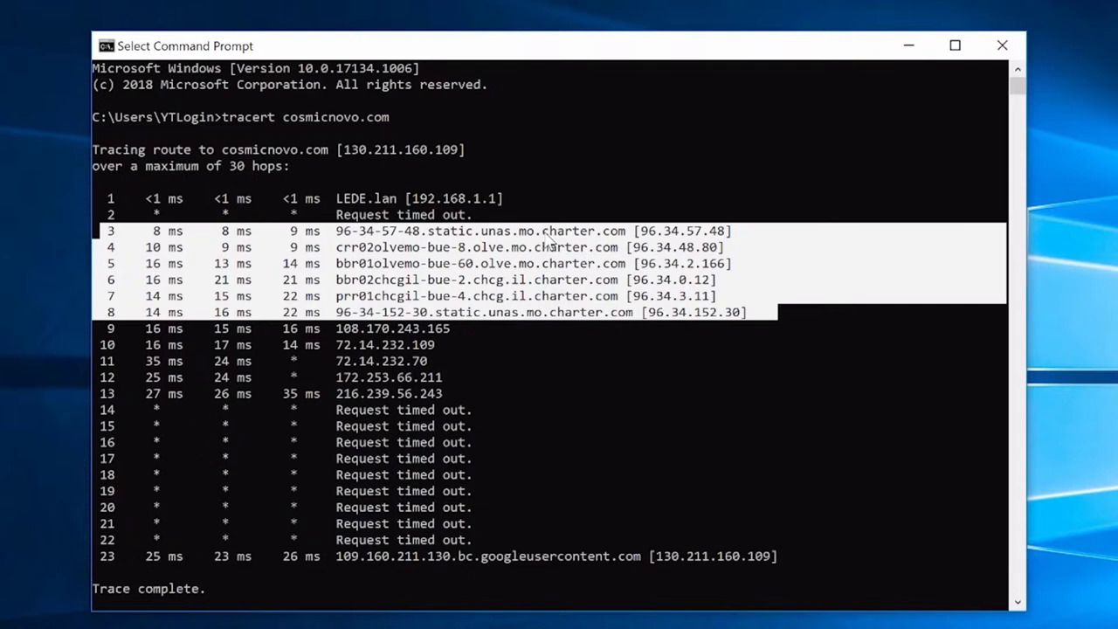
{"action": "left_click_drag", "start_coordinate": [534, 231], "coordinate": [625, 231]}
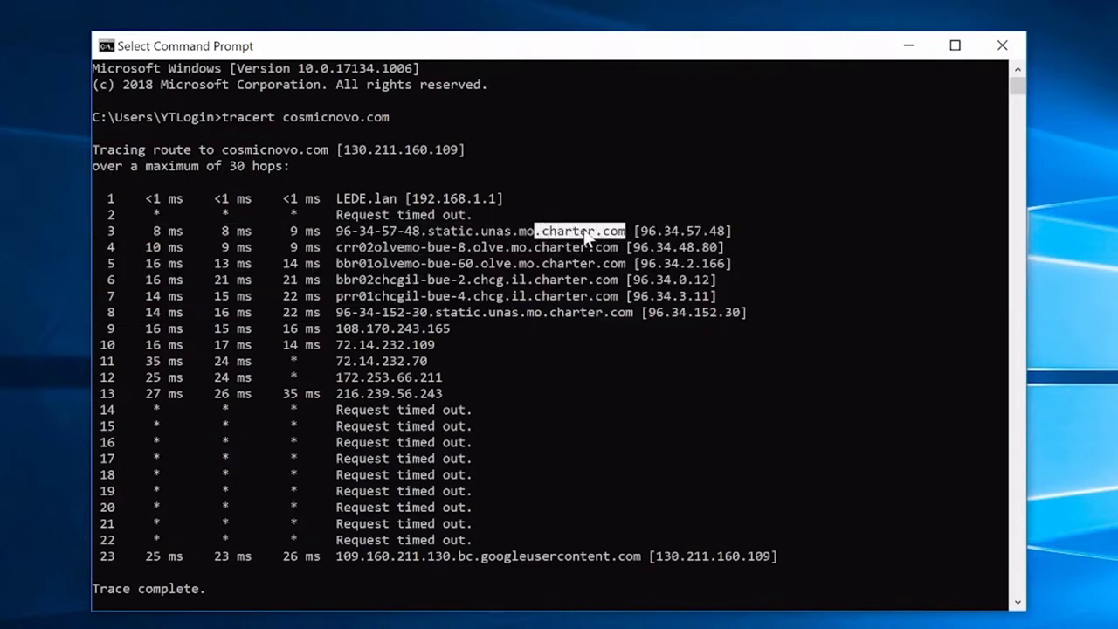
{"action": "left_click", "coordinate": [584, 232]}
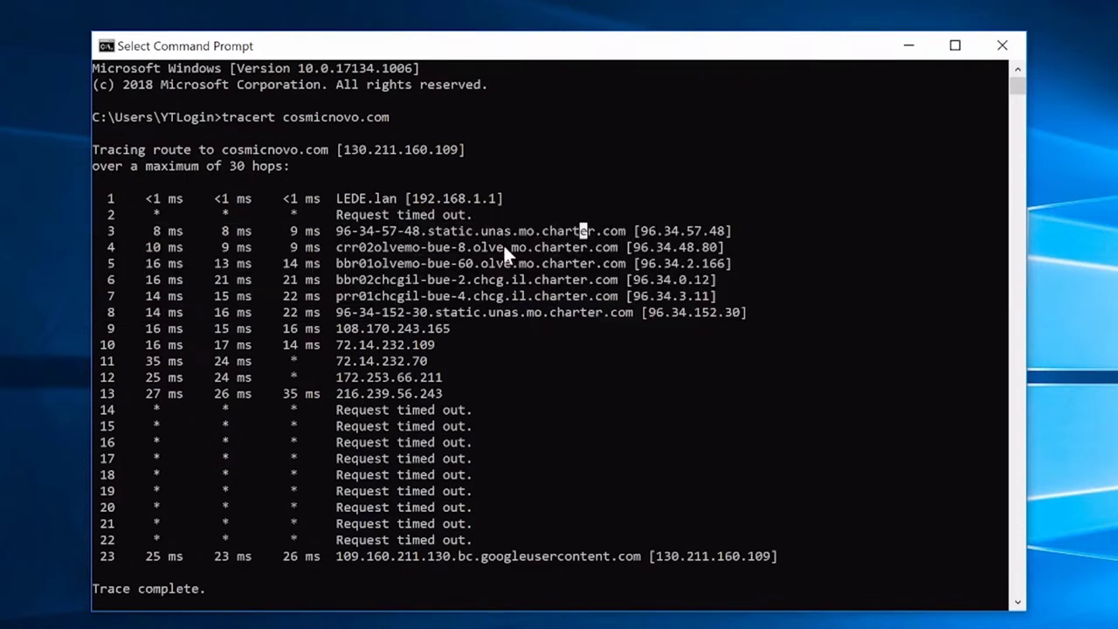
Examine the host names and bracketed IP addresses of hops 3 to 8 by highlighting them, and clear the selection.
{"action": "left_click", "coordinate": [344, 229]}
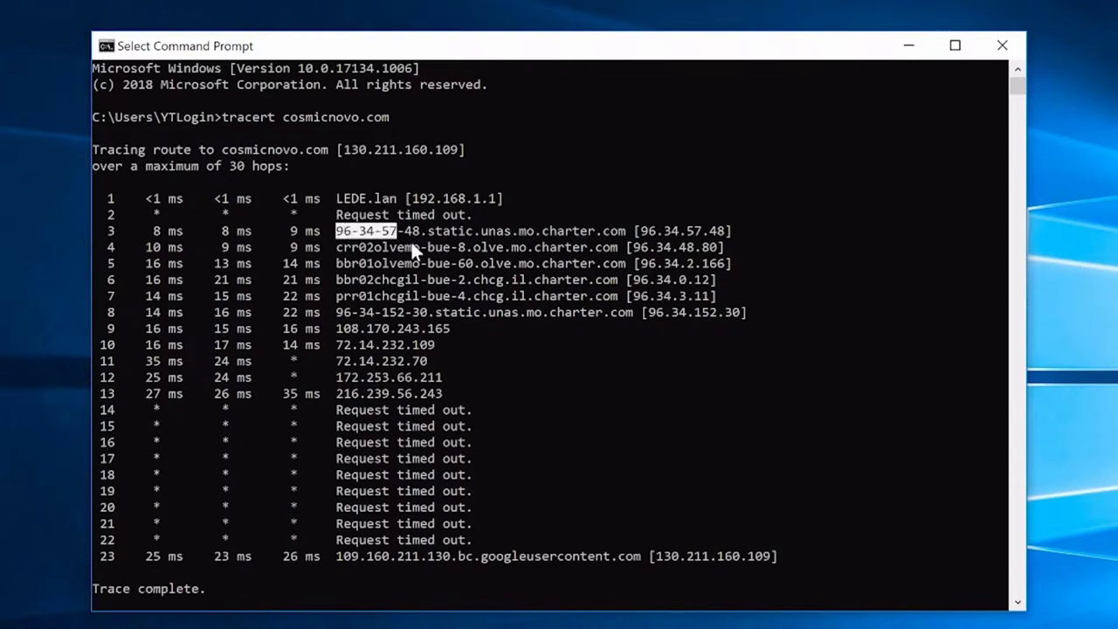
{"action": "left_click_drag", "start_coordinate": [412, 246], "coordinate": [758, 319]}
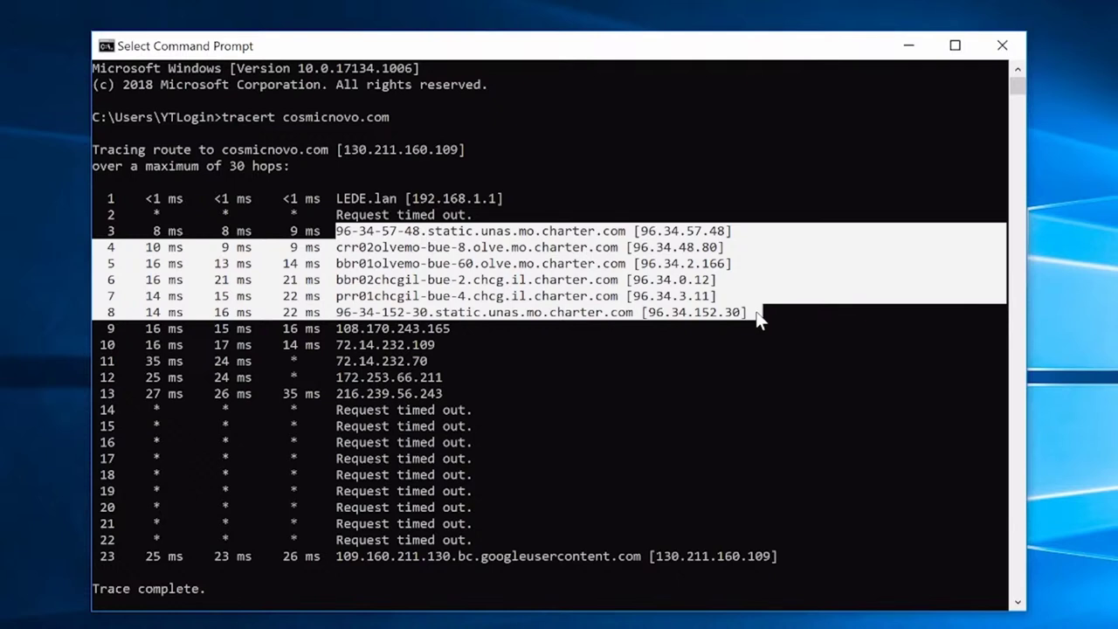
{"action": "left_click", "coordinate": [477, 311]}
{"action": "left_click_drag", "start_coordinate": [640, 229], "coordinate": [729, 316]}
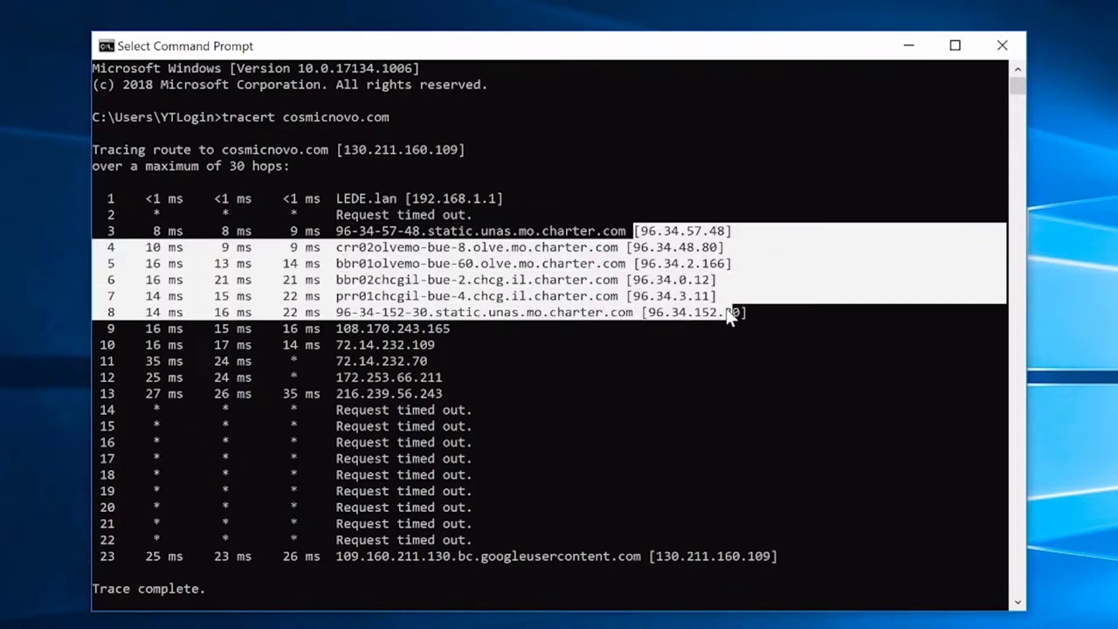
{"action": "left_click", "coordinate": [598, 330]}
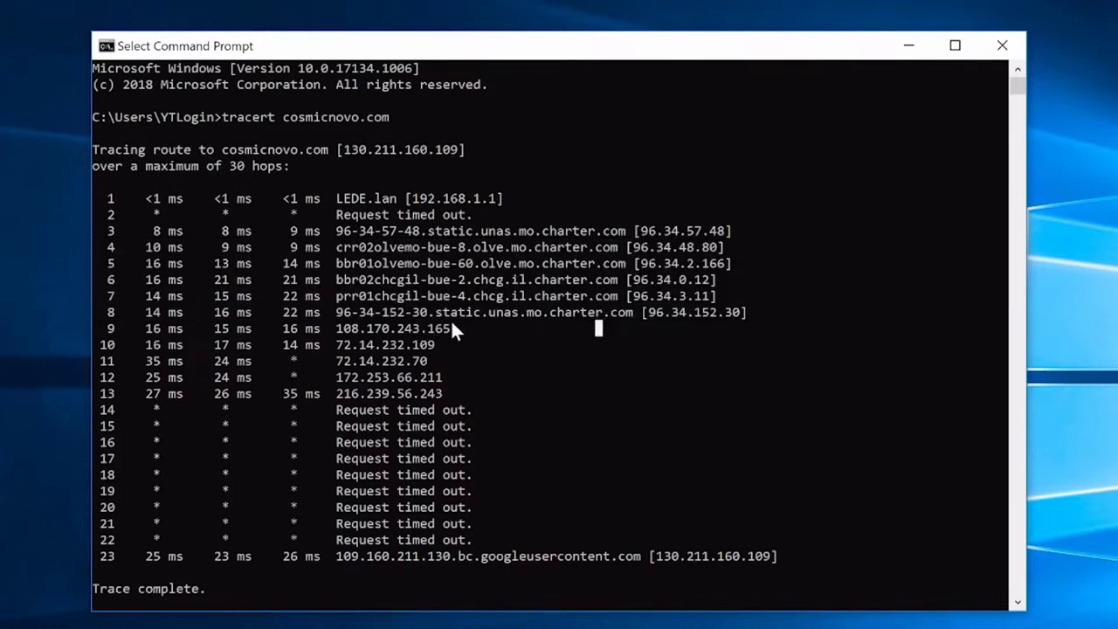
Highlight hop 9's IP address and the full lines of hops 10 and 11 to examine them.
{"action": "left_click_drag", "start_coordinate": [451, 328], "coordinate": [338, 330]}
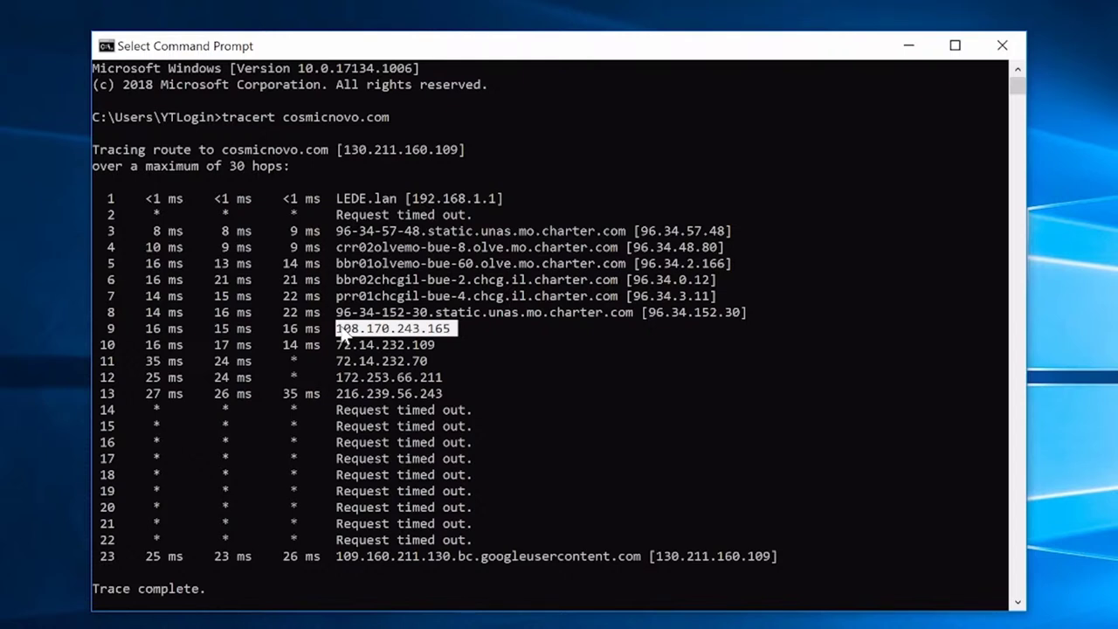
{"action": "left_click_drag", "start_coordinate": [340, 334], "coordinate": [197, 343]}
{"action": "left_click_drag", "start_coordinate": [103, 346], "coordinate": [111, 346]}
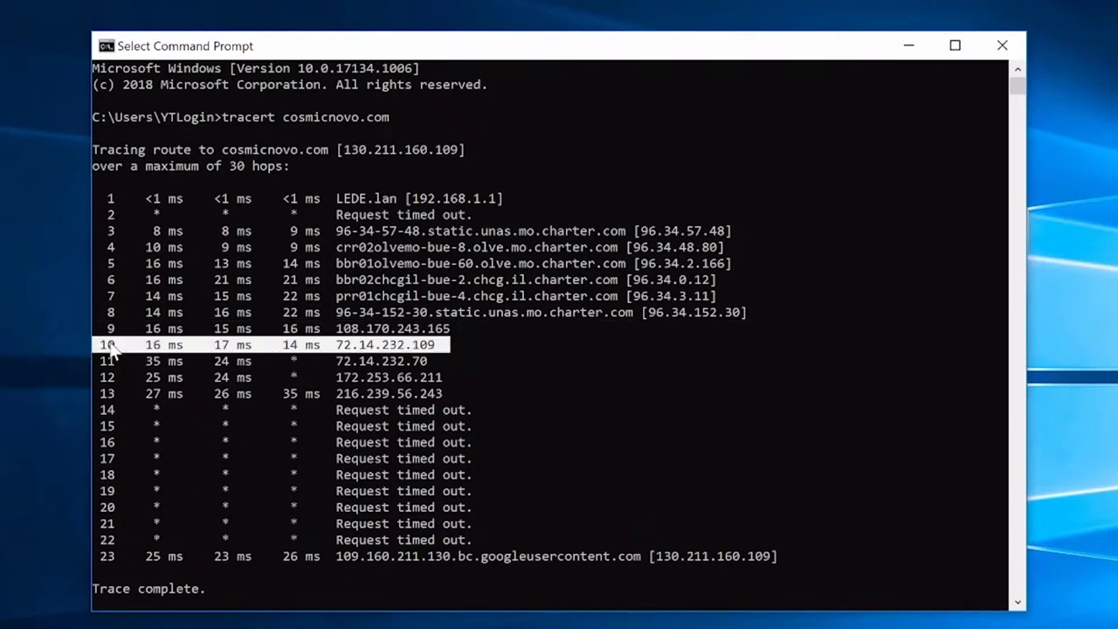
{"action": "left_click_drag", "start_coordinate": [434, 361], "coordinate": [107, 361]}
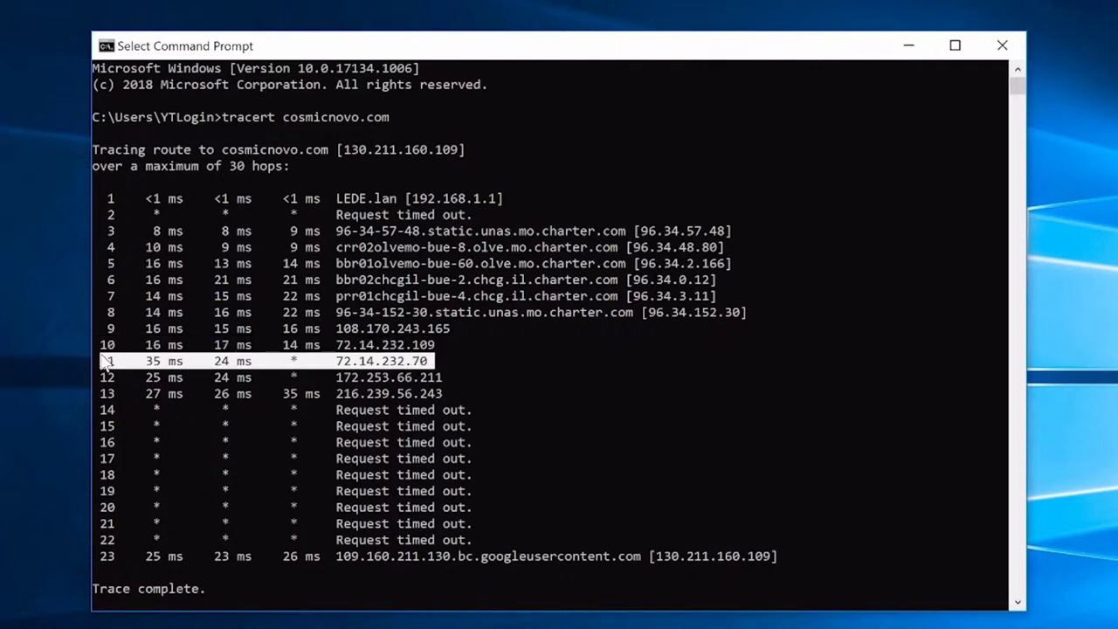
Examine hop 11's first response time and the third-probe results of hops 11 and 12 by highlighting them.
{"action": "left_click", "coordinate": [171, 360]}
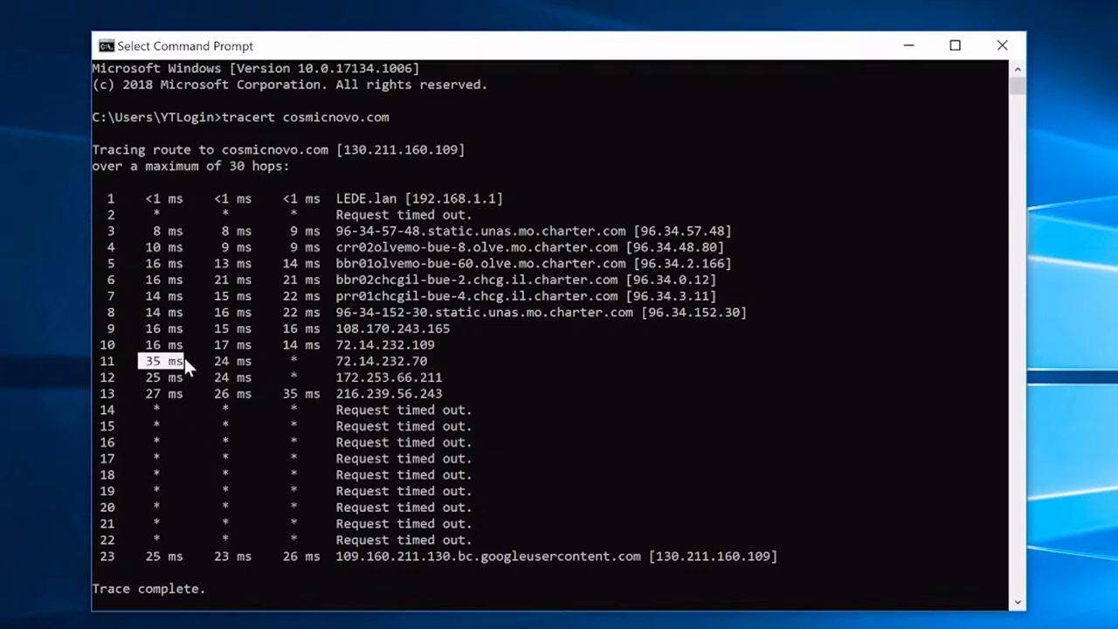
{"action": "left_click", "coordinate": [276, 359]}
{"action": "left_click_drag", "start_coordinate": [288, 358], "coordinate": [297, 365]}
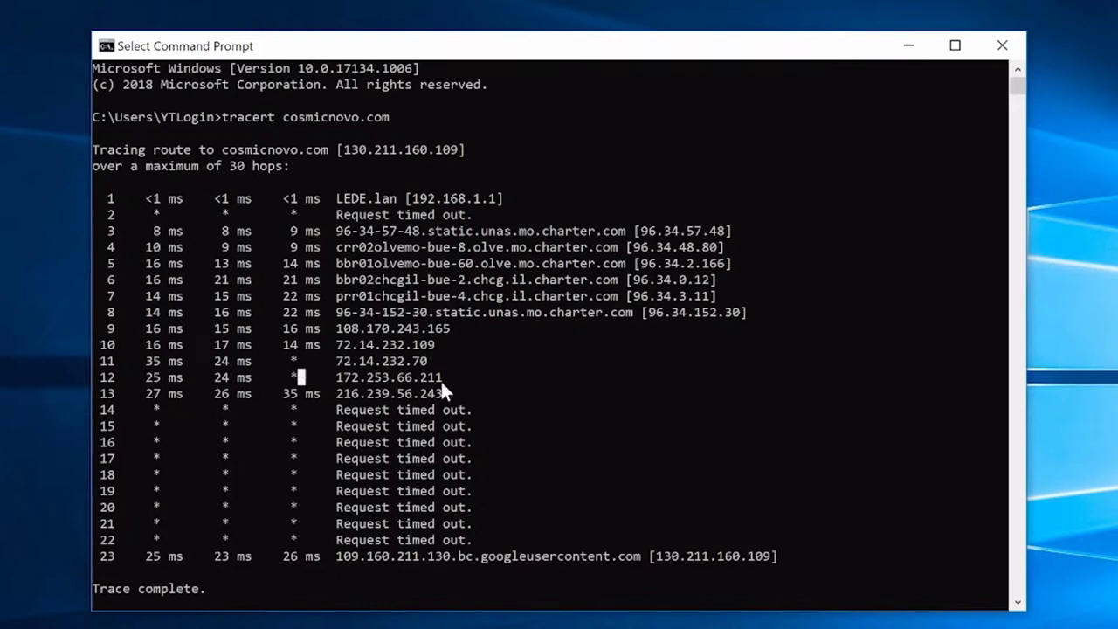
{"action": "left_click_drag", "start_coordinate": [442, 381], "coordinate": [122, 370]}
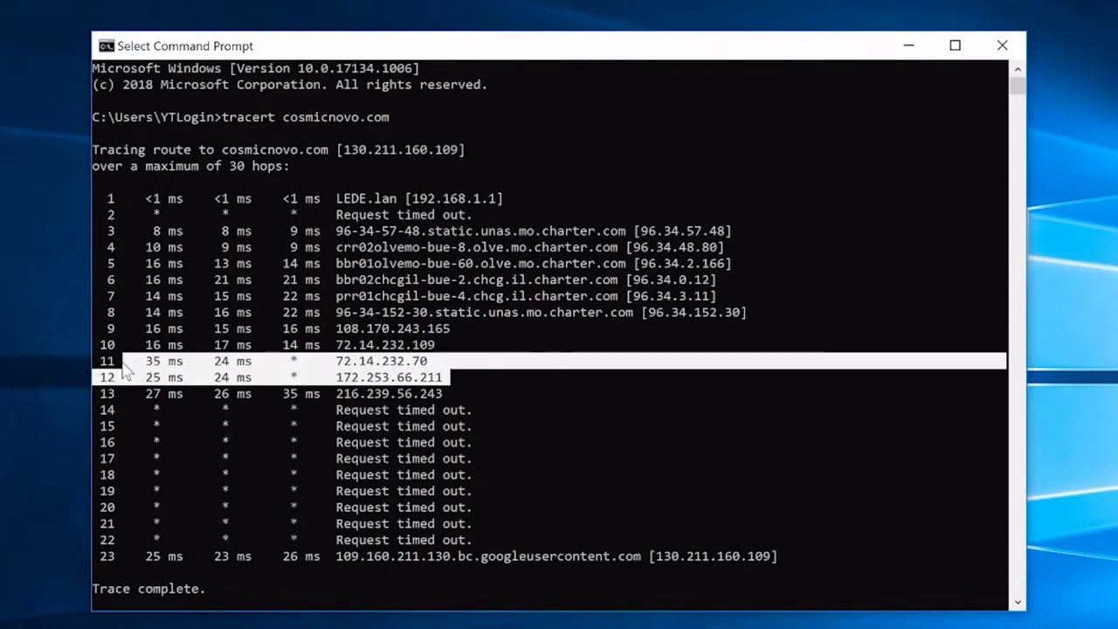
{"action": "left_click", "coordinate": [107, 361]}
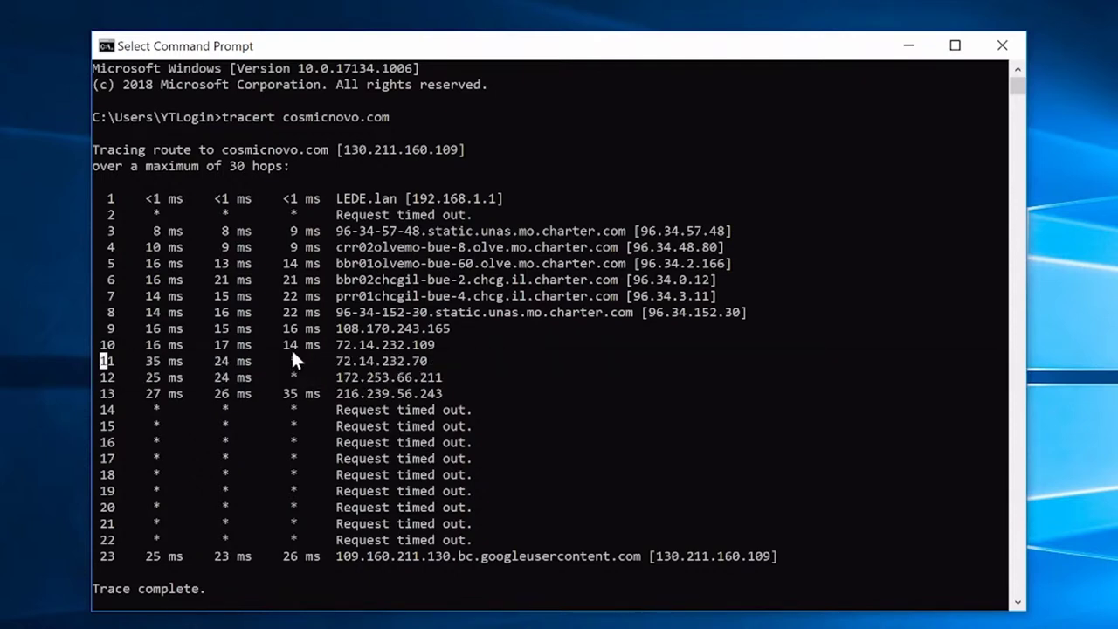
Inspect the IP addresses of hops 11 and 12, highlighting hop 12's full address.
{"action": "left_click_drag", "start_coordinate": [331, 361], "coordinate": [395, 376]}
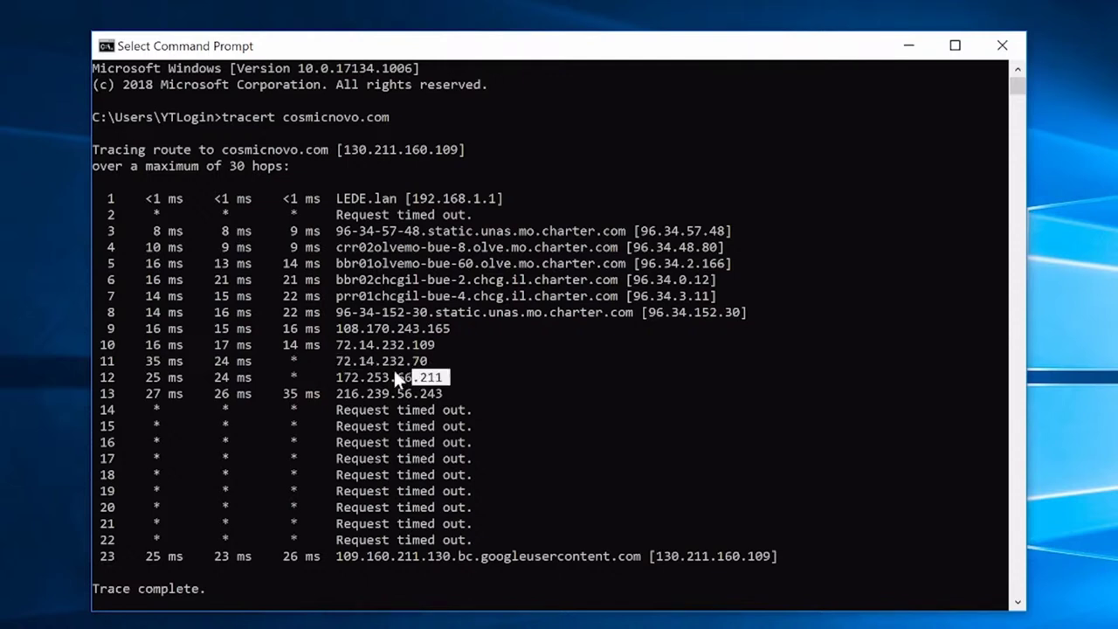
{"action": "left_click", "coordinate": [241, 345]}
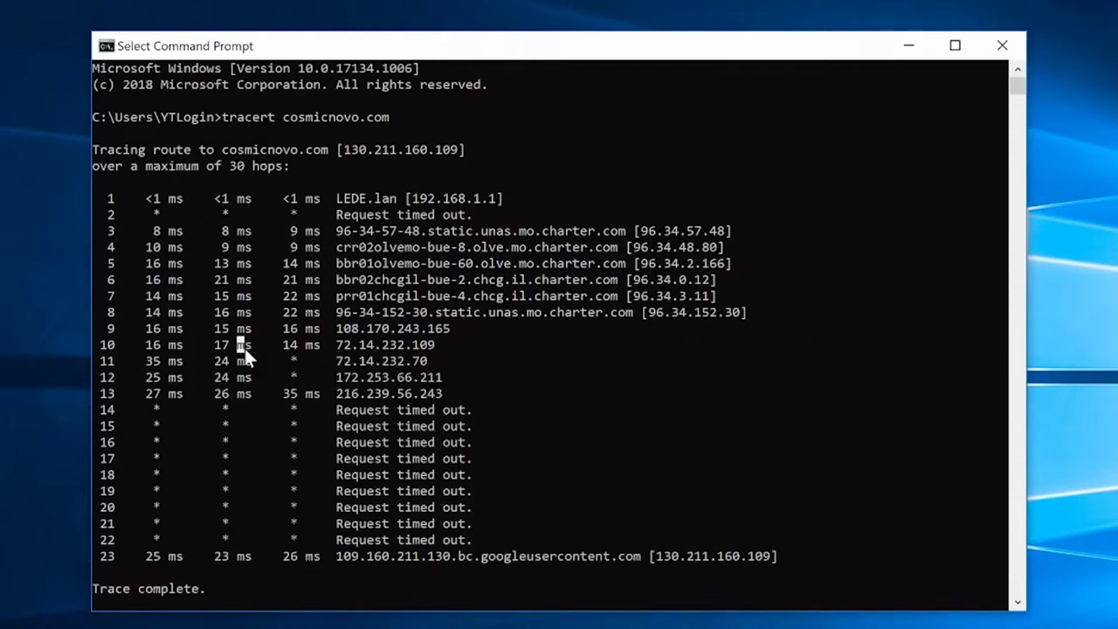
{"action": "left_click", "coordinate": [339, 359]}
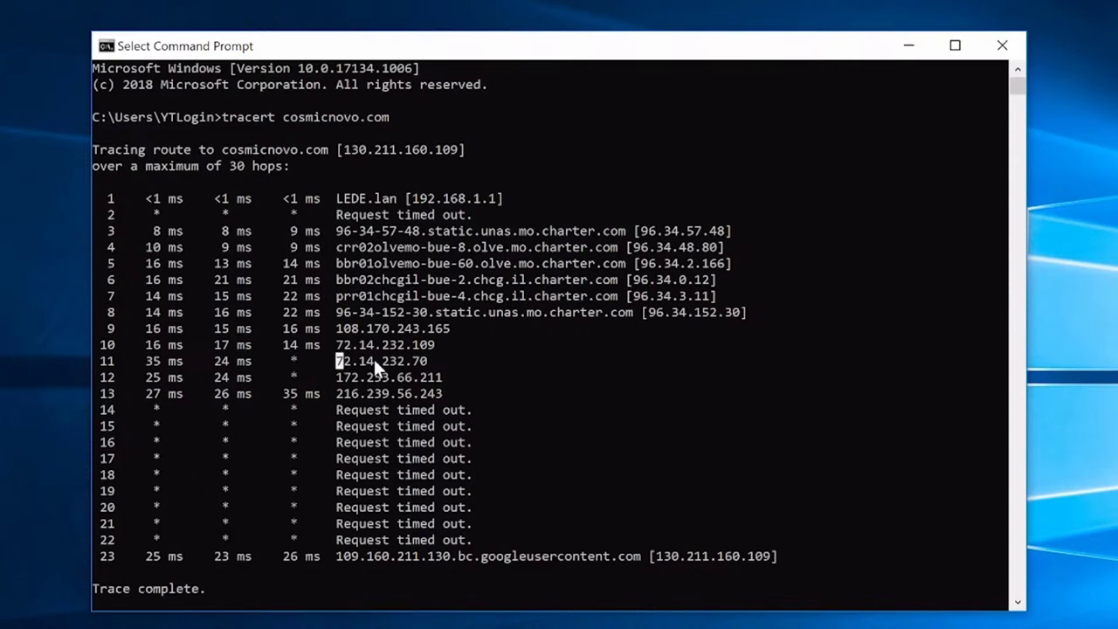
{"action": "left_click", "coordinate": [437, 361]}
{"action": "left_click_drag", "start_coordinate": [401, 374], "coordinate": [337, 388]}
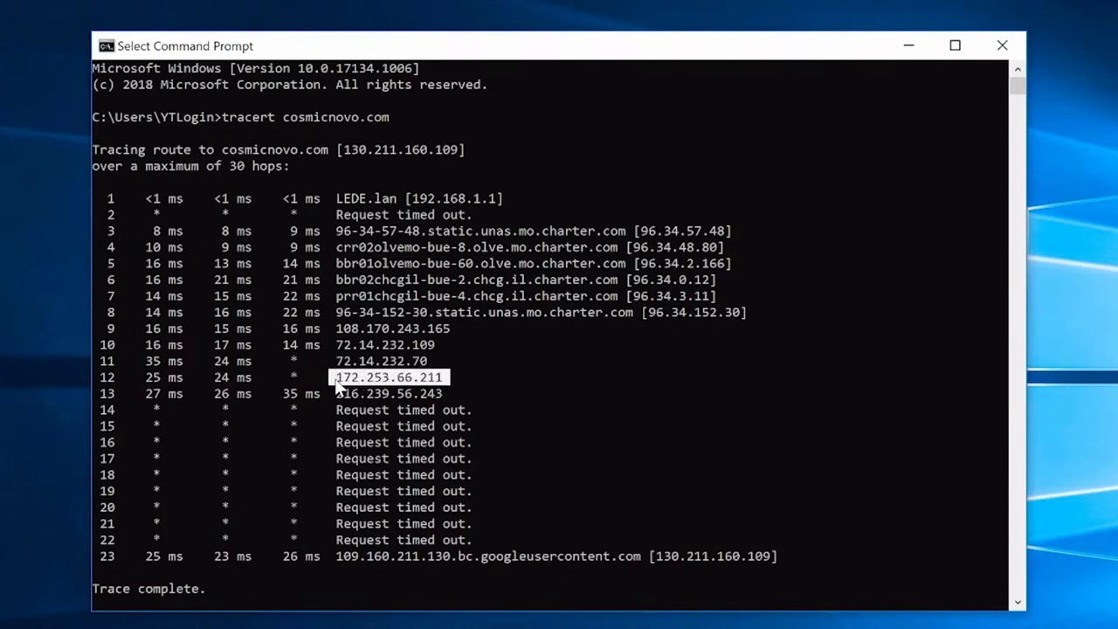
{"action": "left_click", "coordinate": [324, 378]}
Compare hop 11's third-probe asterisk with the start of the IP addresses in hops 11 and 12.
{"action": "left_click_drag", "start_coordinate": [326, 347], "coordinate": [302, 361]}
{"action": "left_click", "coordinate": [300, 366]}
{"action": "left_click", "coordinate": [301, 361]}
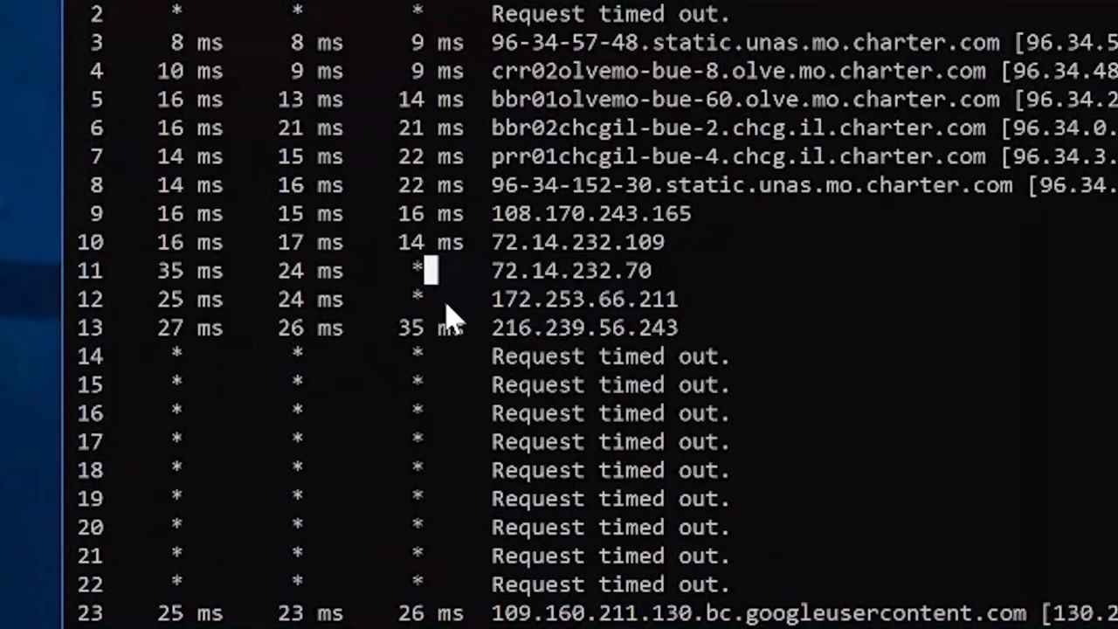
{"action": "left_click", "coordinate": [521, 299]}
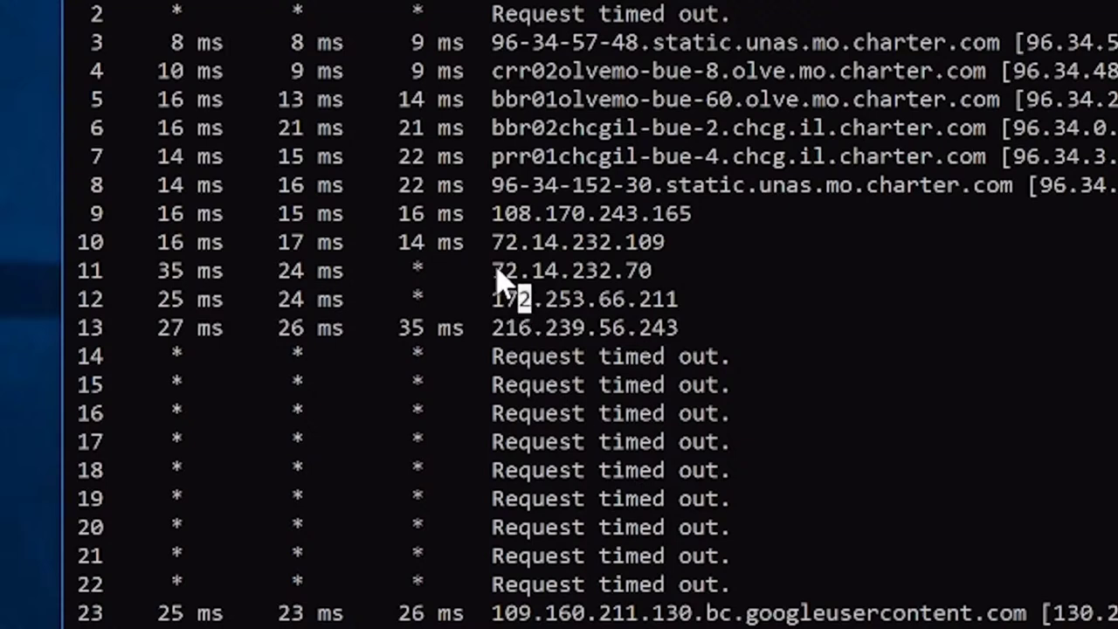
{"action": "left_click", "coordinate": [496, 271]}
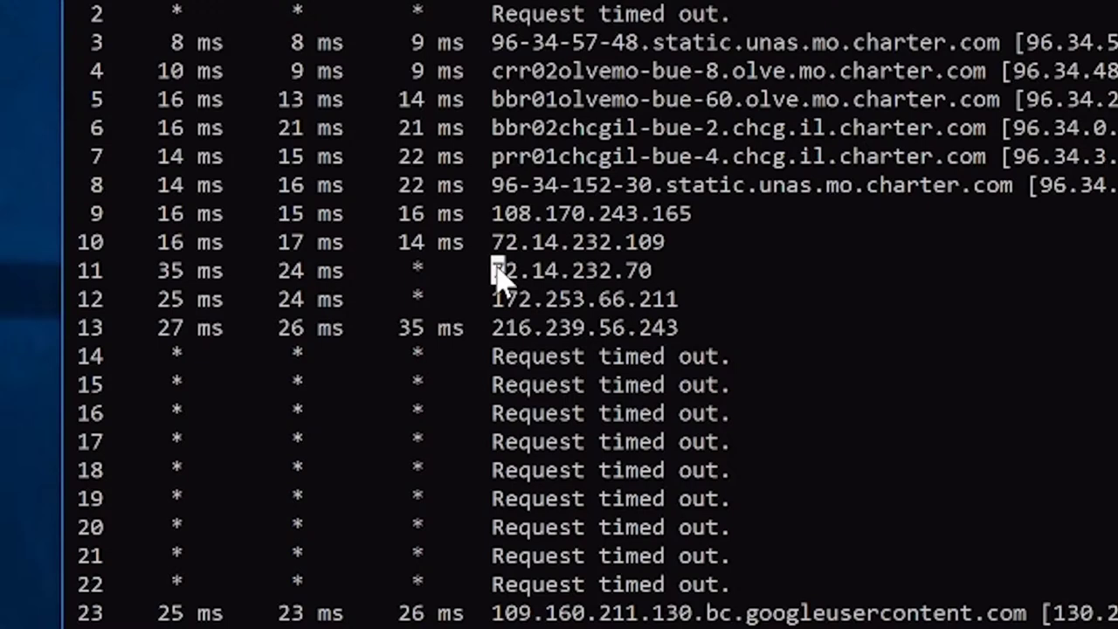
{"action": "left_click", "coordinate": [488, 271]}
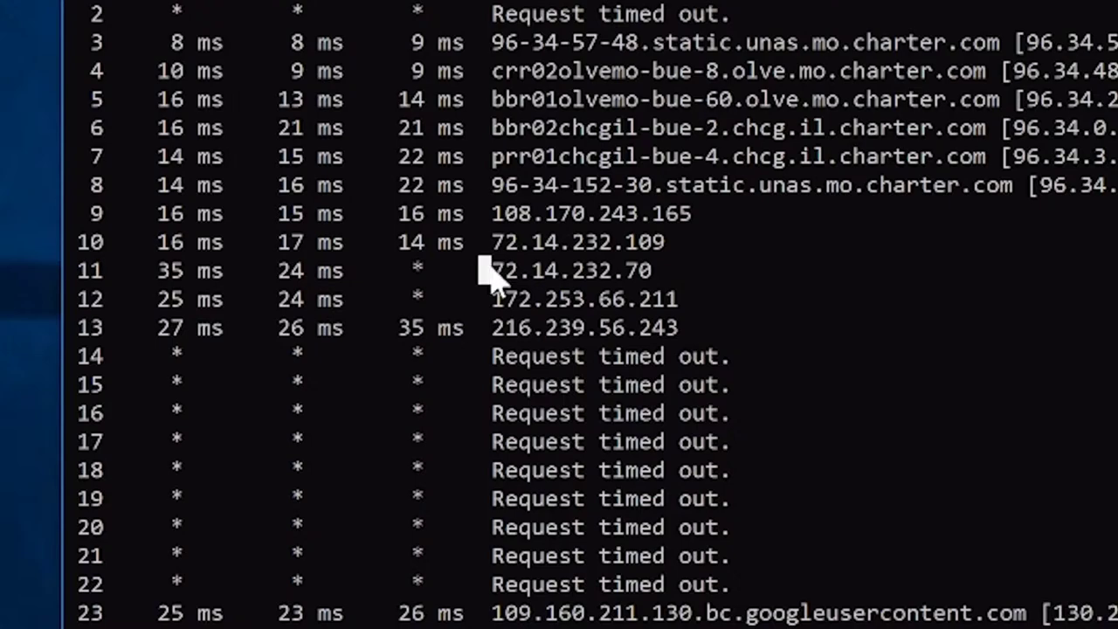
Highlight the IP addresses of hops 11 and 12 together and hop 11's address on its own to examine them.
{"action": "left_click_drag", "start_coordinate": [488, 270], "coordinate": [684, 311]}
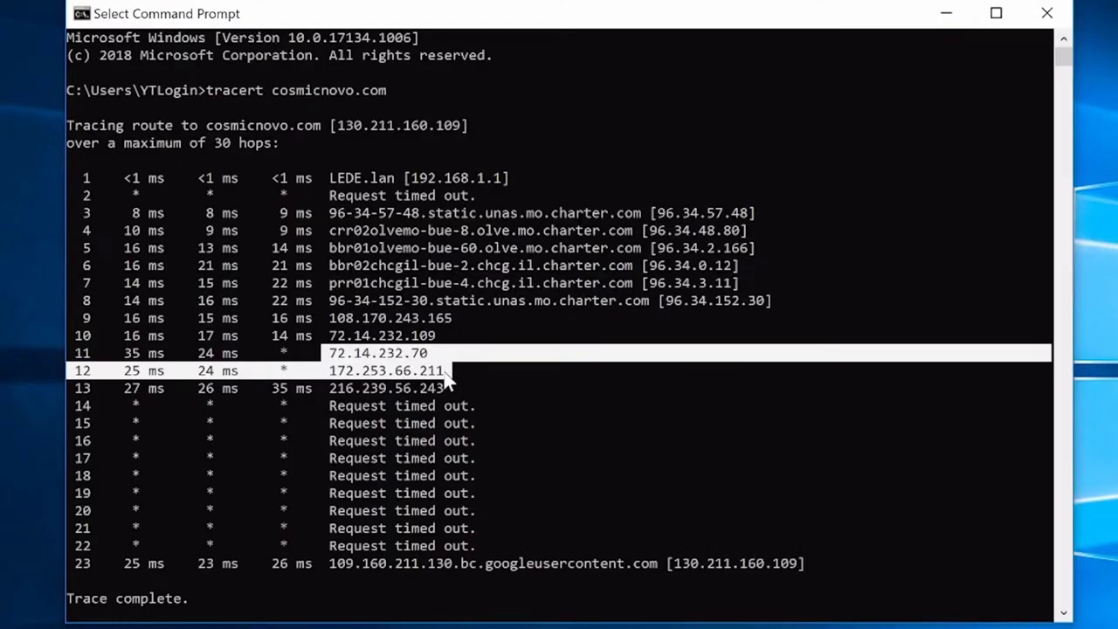
{"action": "left_click", "coordinate": [446, 372]}
{"action": "left_click_drag", "start_coordinate": [448, 375], "coordinate": [333, 355]}
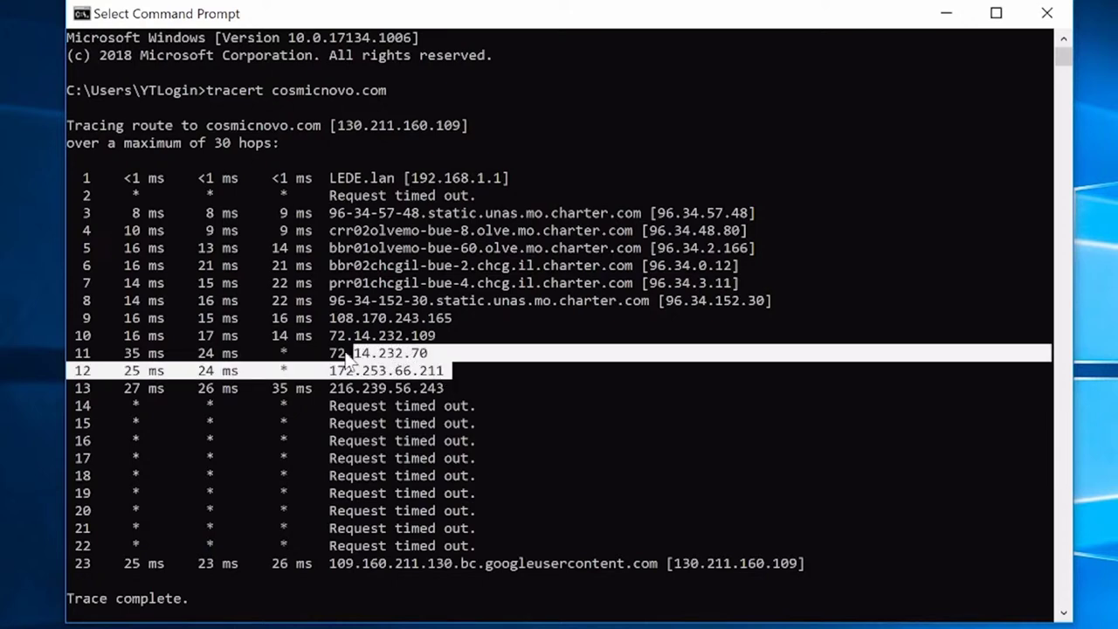
{"action": "left_click", "coordinate": [333, 355]}
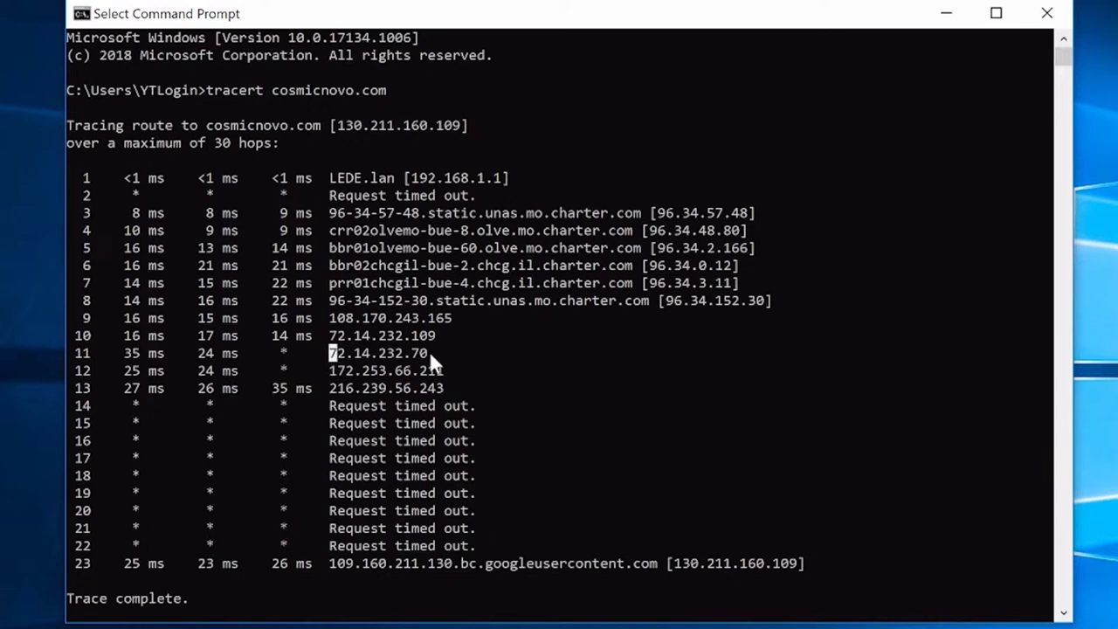
{"action": "left_click_drag", "start_coordinate": [441, 353], "coordinate": [333, 358]}
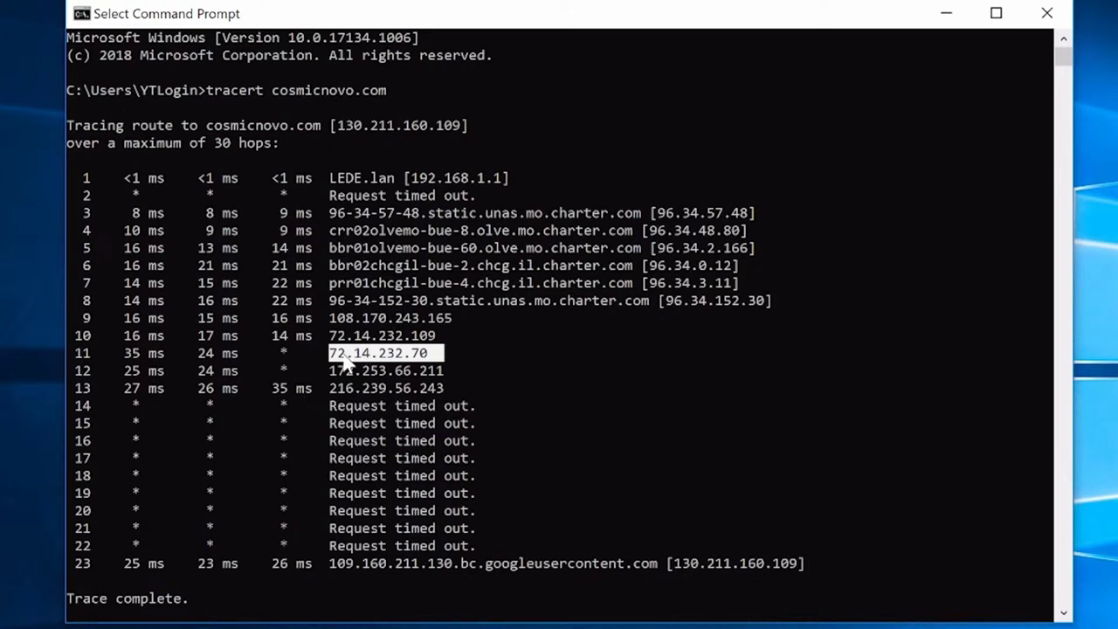
{"action": "left_click_drag", "start_coordinate": [441, 352], "coordinate": [336, 359]}
{"action": "left_click", "coordinate": [348, 353]}
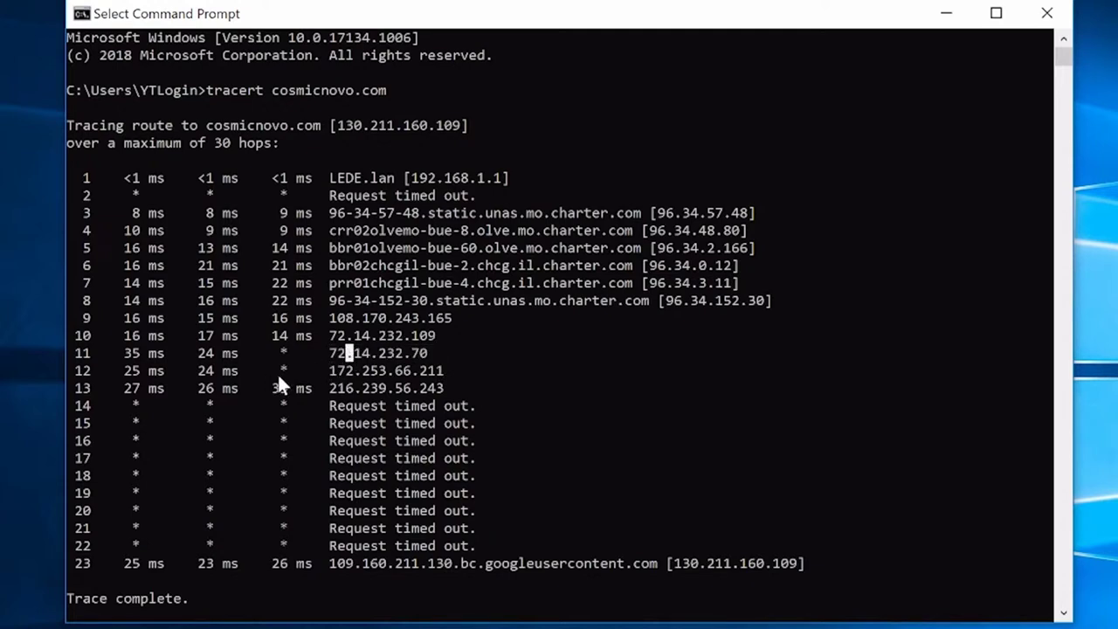
Examine the third-probe asterisks of hops 11 and 12, along with their response times and addresses, by highlighting them.
{"action": "left_click_drag", "start_coordinate": [286, 367], "coordinate": [281, 354]}
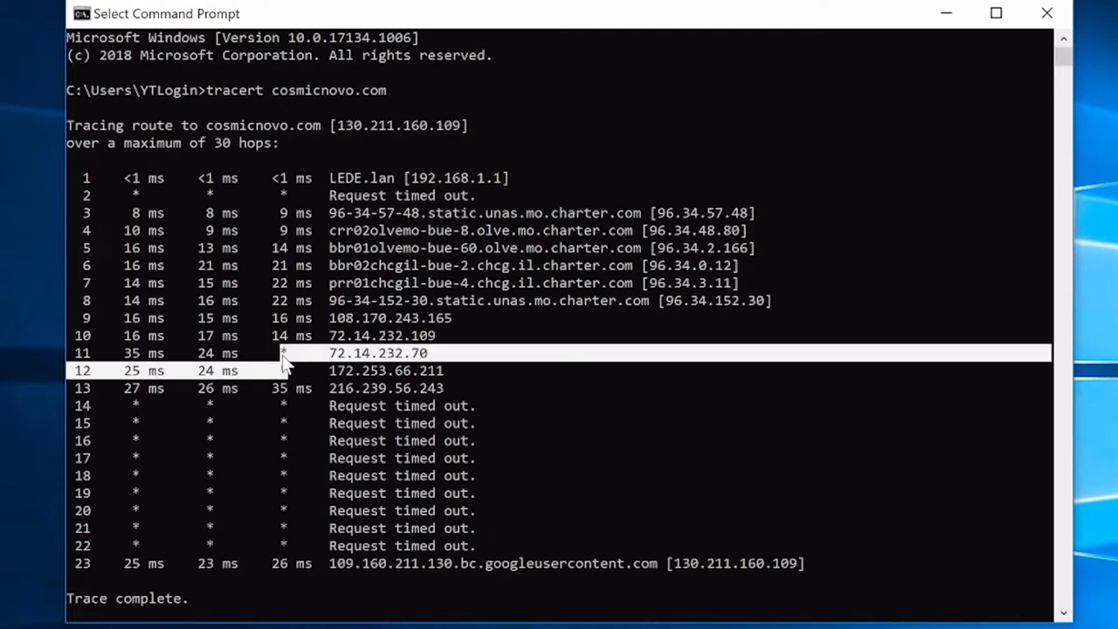
{"action": "left_click", "coordinate": [282, 353]}
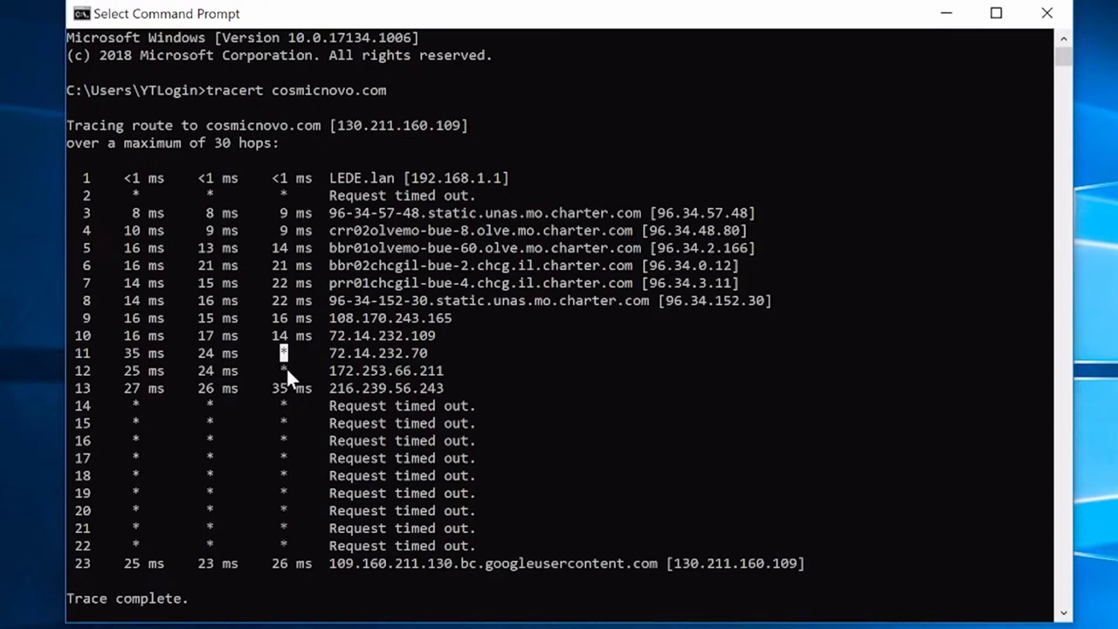
{"action": "left_click_drag", "start_coordinate": [286, 366], "coordinate": [289, 361]}
{"action": "left_click_drag", "start_coordinate": [122, 353], "coordinate": [446, 371]}
{"action": "left_click", "coordinate": [446, 370]}
{"action": "left_click_drag", "start_coordinate": [445, 370], "coordinate": [334, 357]}
{"action": "left_click", "coordinate": [347, 351]}
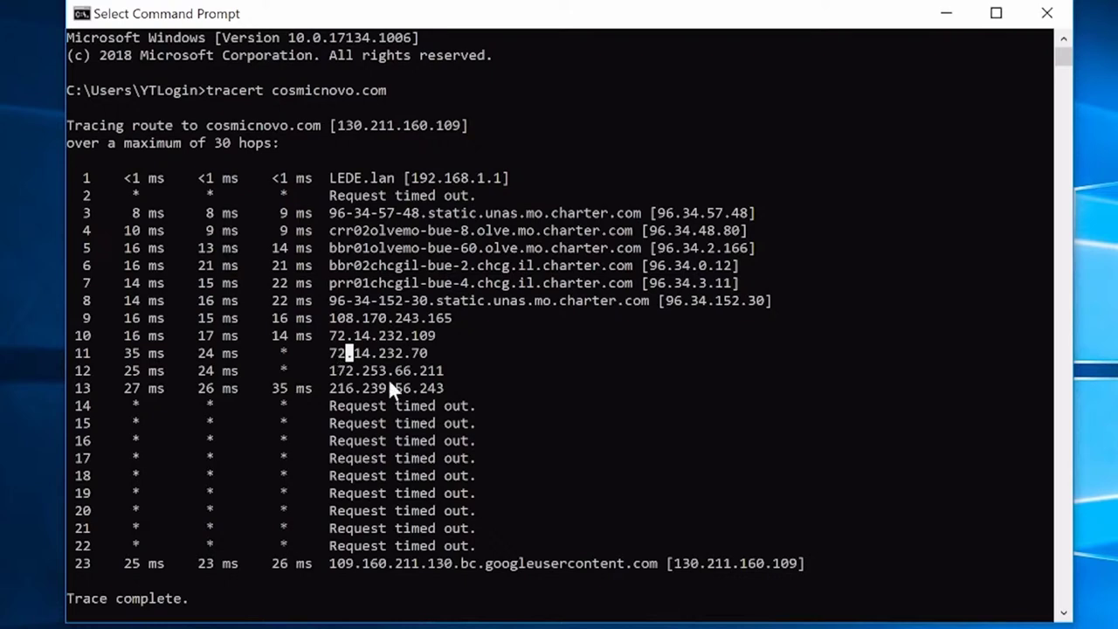
Highlight the timed-out lines of hops 14 to 22 to examine them, and clear the selection.
{"action": "scroll", "coordinate": [293, 341], "scroll_direction": "down", "scroll_amount": 1}
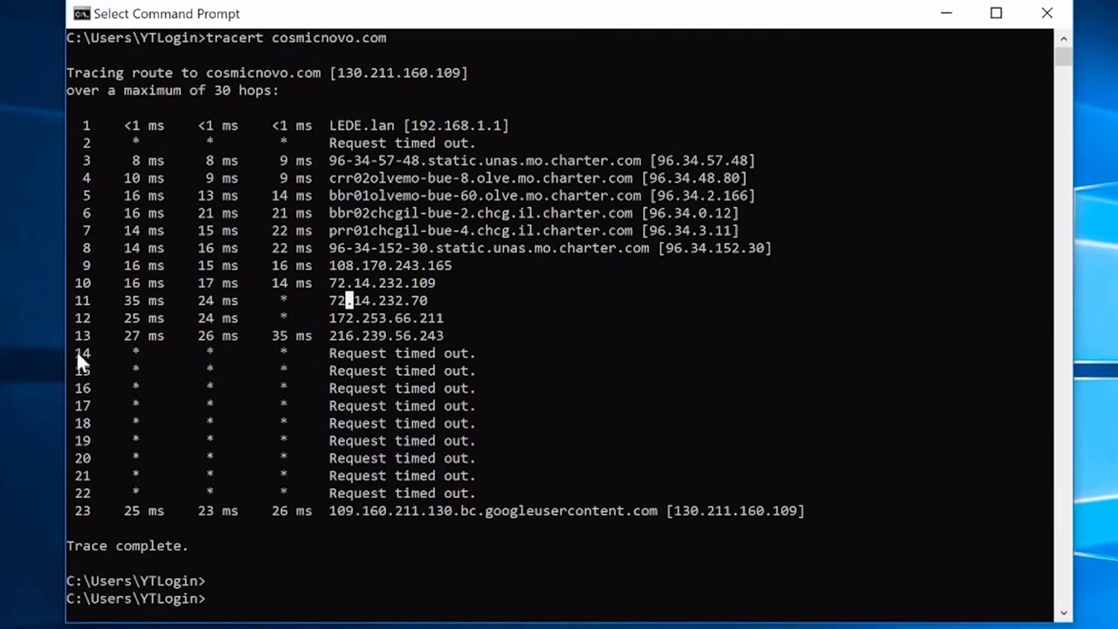
{"action": "left_click_drag", "start_coordinate": [76, 350], "coordinate": [516, 501]}
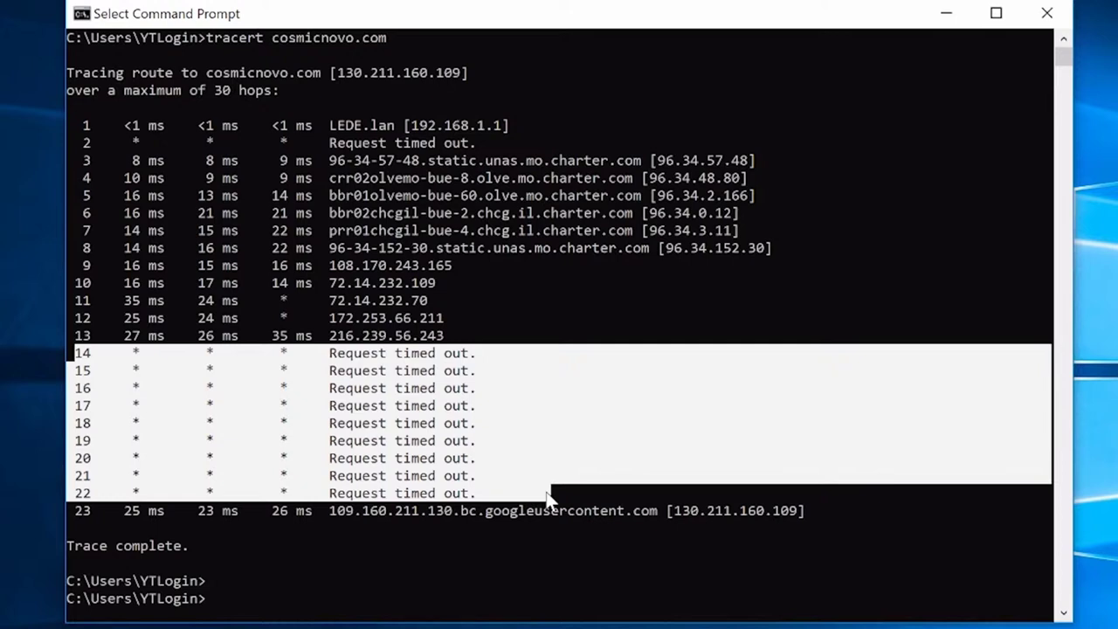
{"action": "left_click_drag", "start_coordinate": [547, 496], "coordinate": [566, 500]}
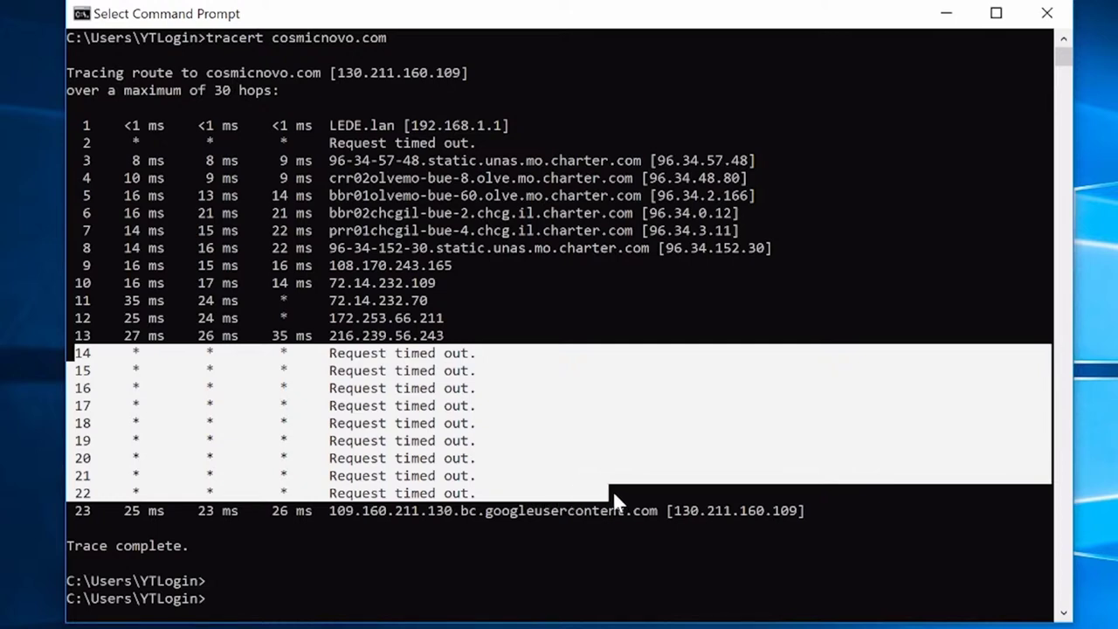
{"action": "left_click_drag", "start_coordinate": [614, 498], "coordinate": [1043, 491]}
{"action": "left_click", "coordinate": [275, 299]}
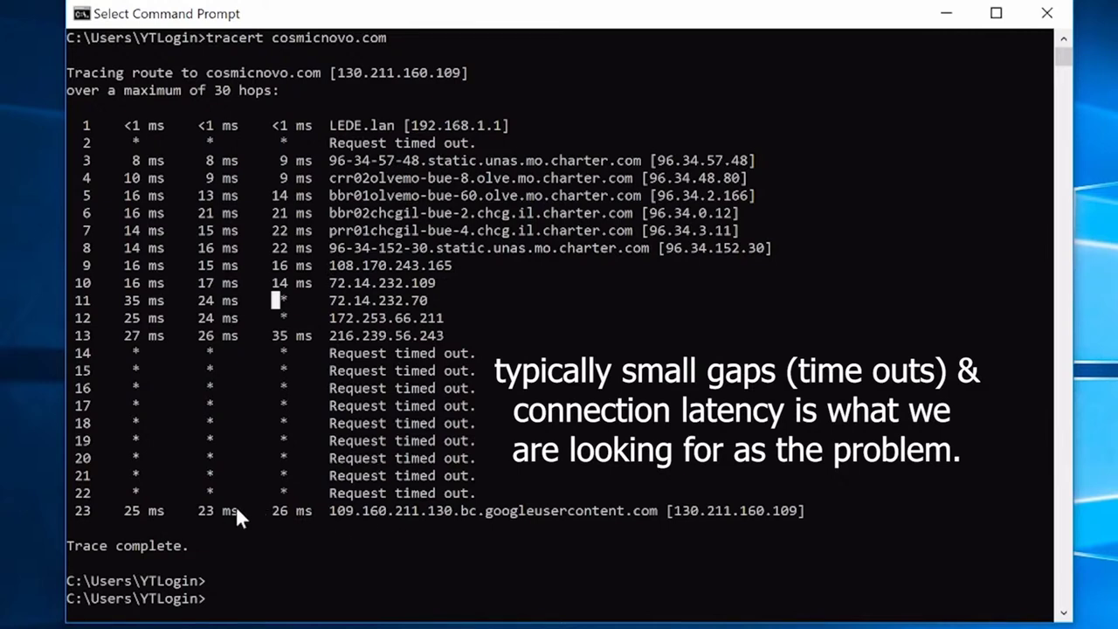
Highlight the whole line of hop 23 and its bracketed IP address to examine the final hop of the cosmicnovo.com trace.
{"action": "left_click_drag", "start_coordinate": [75, 508], "coordinate": [786, 515]}
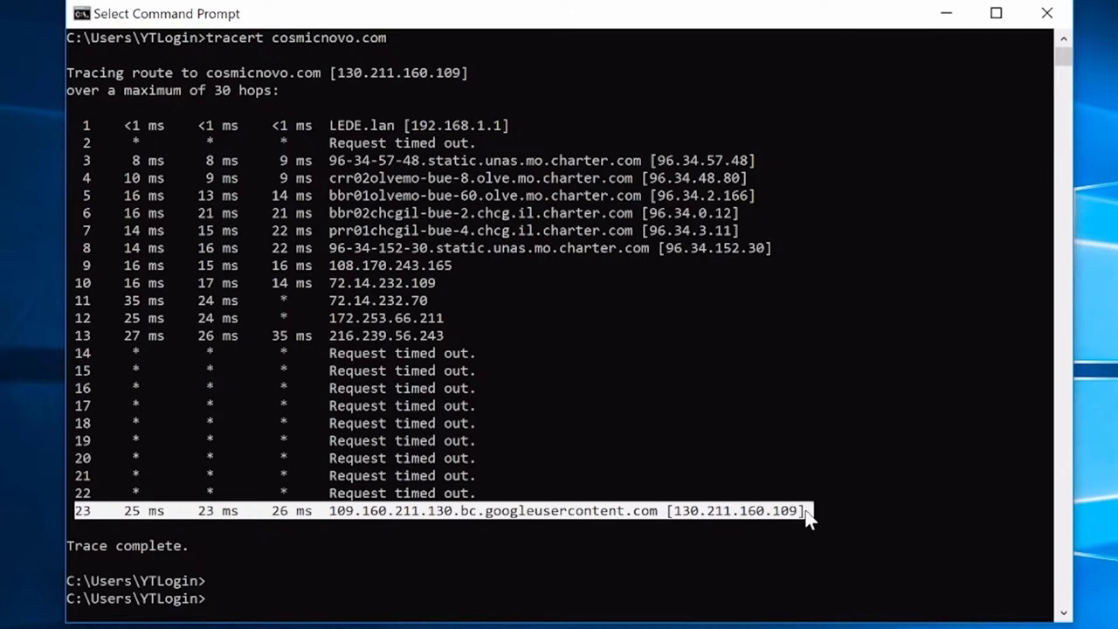
{"action": "left_click", "coordinate": [808, 517]}
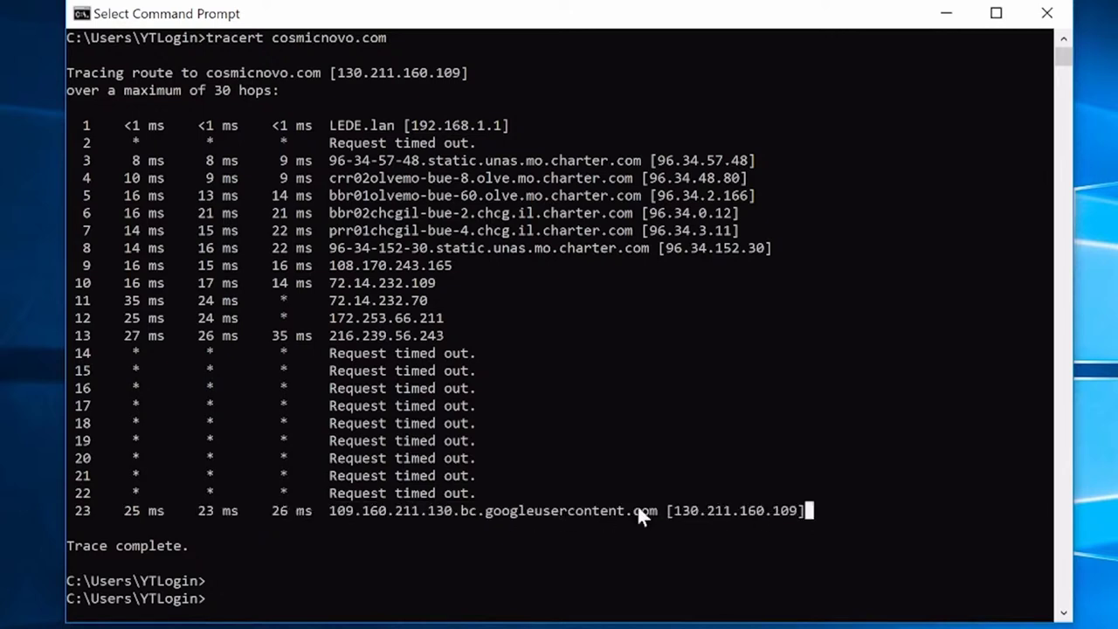
{"action": "left_click_drag", "start_coordinate": [673, 512], "coordinate": [795, 514]}
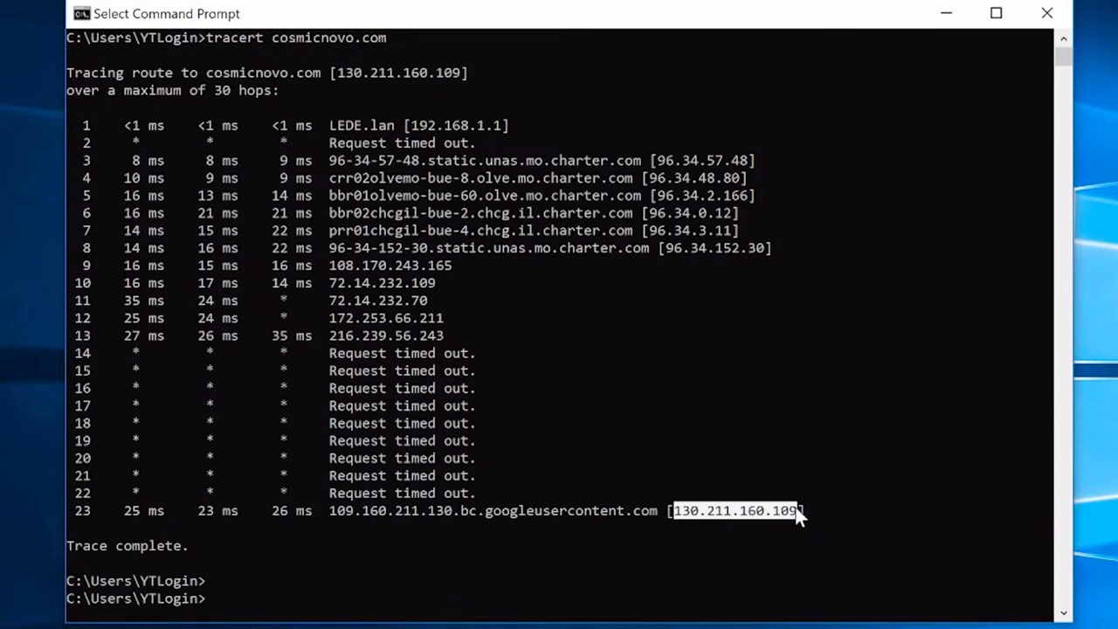
{"action": "left_click", "coordinate": [795, 512]}
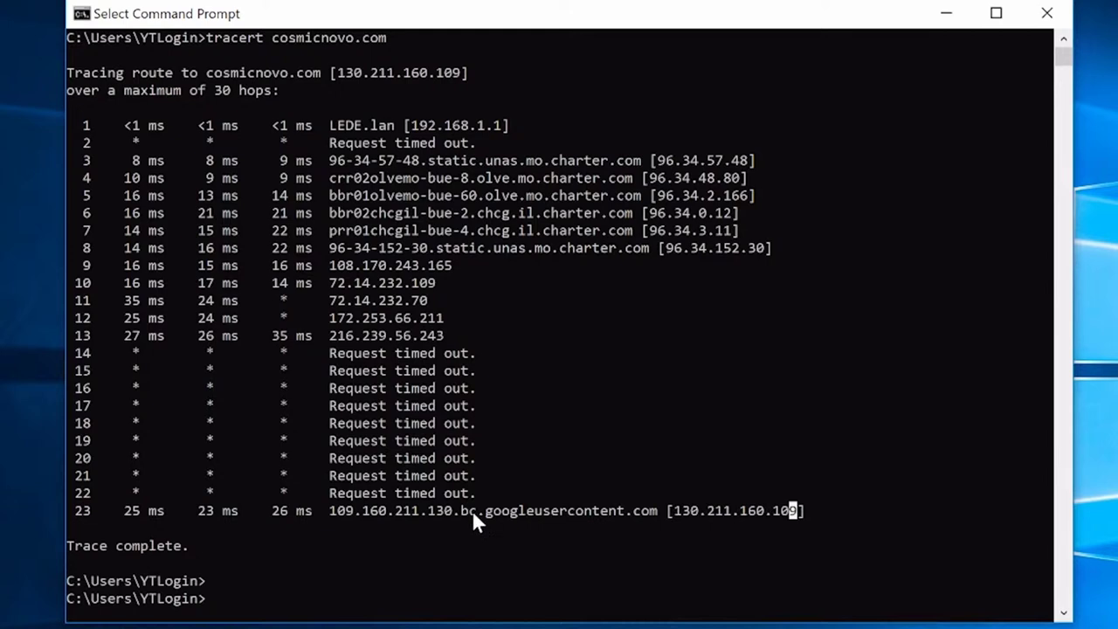
Highlight the trace's target domain and IP address and the final hop number to compare them, and clear the selection.
{"action": "mouse_move", "coordinate": [208, 74]}
{"action": "left_mouse_down"}
{"action": "mouse_move", "coordinate": [319, 75]}
{"action": "mouse_move", "coordinate": [362, 90]}
{"action": "mouse_move", "coordinate": [467, 79]}
{"action": "left_mouse_up"}
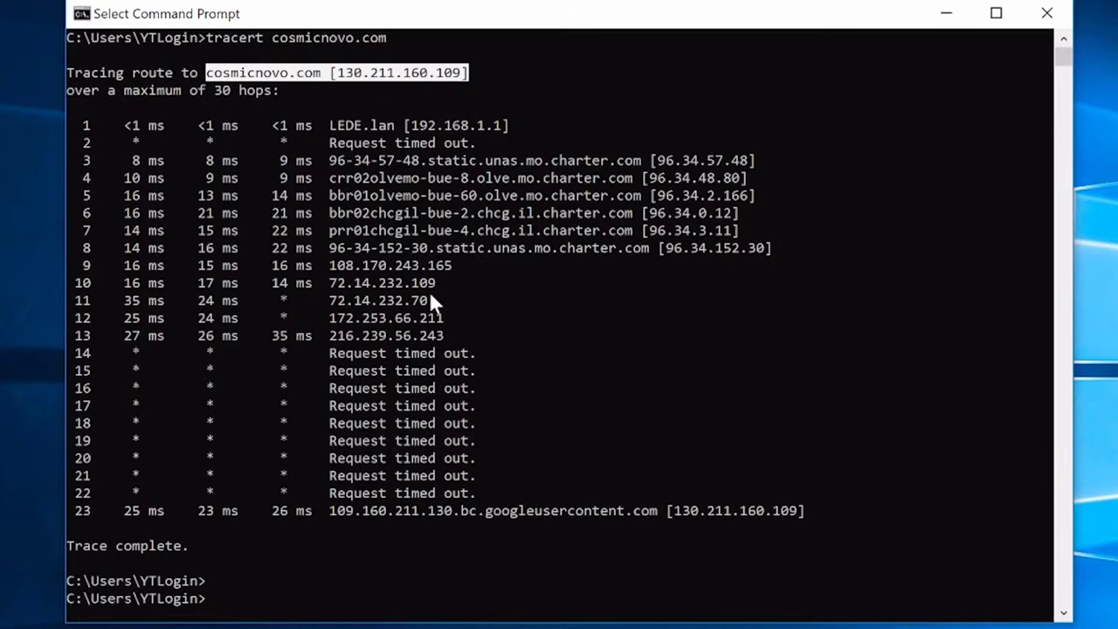
{"action": "left_click", "coordinate": [374, 195]}
{"action": "left_click", "coordinate": [83, 510]}
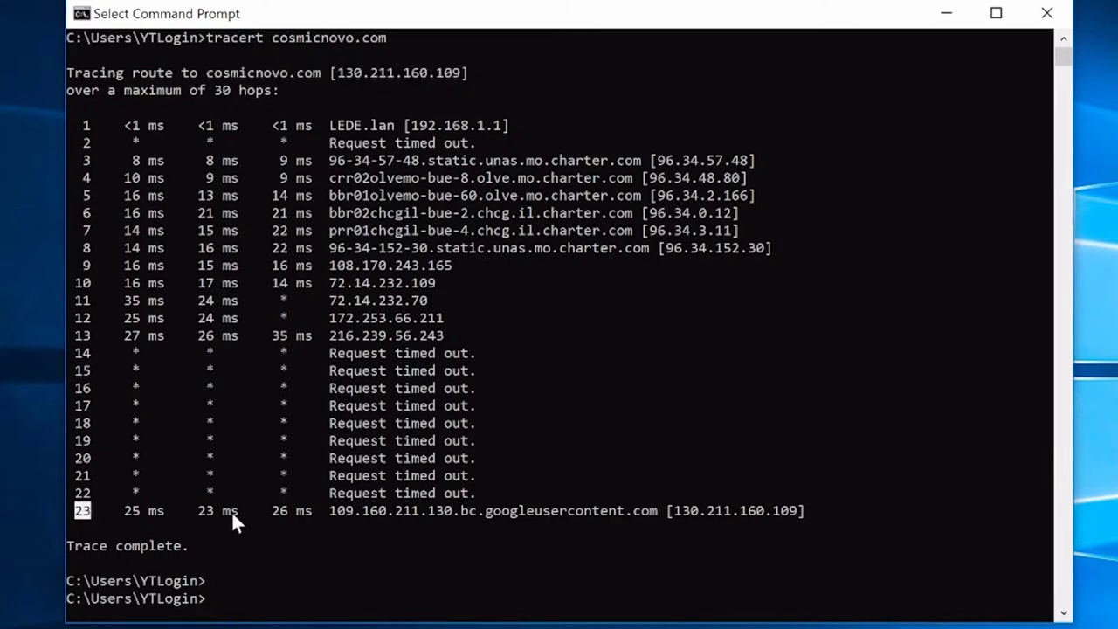
{"action": "left_click", "coordinate": [438, 440]}
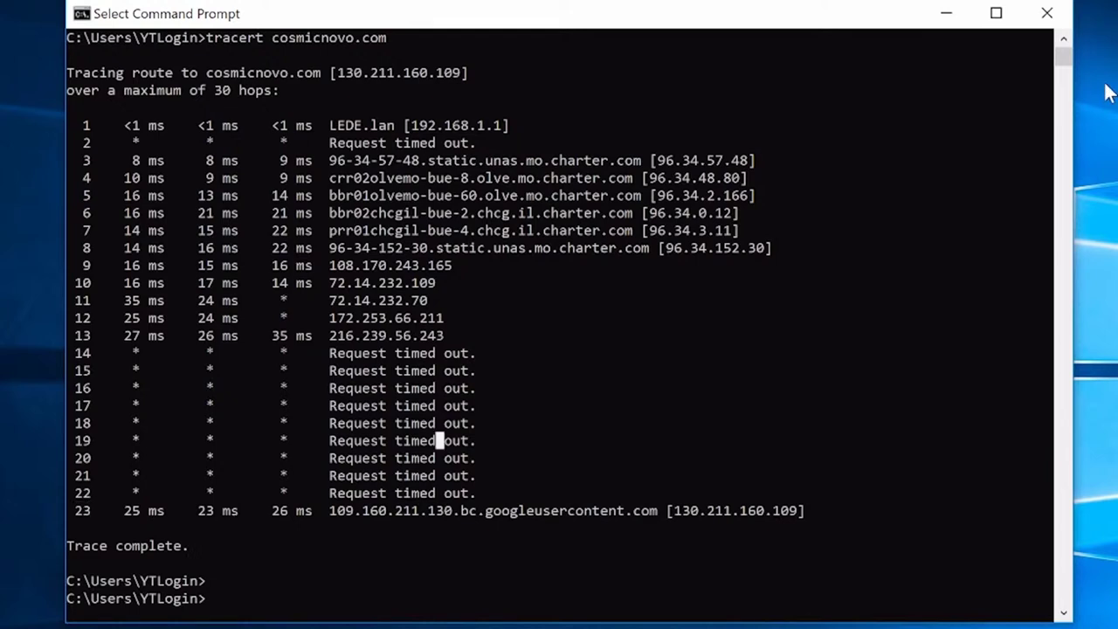
Minimize the cosmicnovo.com trace window and ping anthem.com again in the other Command Prompt window.
{"action": "left_click", "coordinate": [943, 15]}
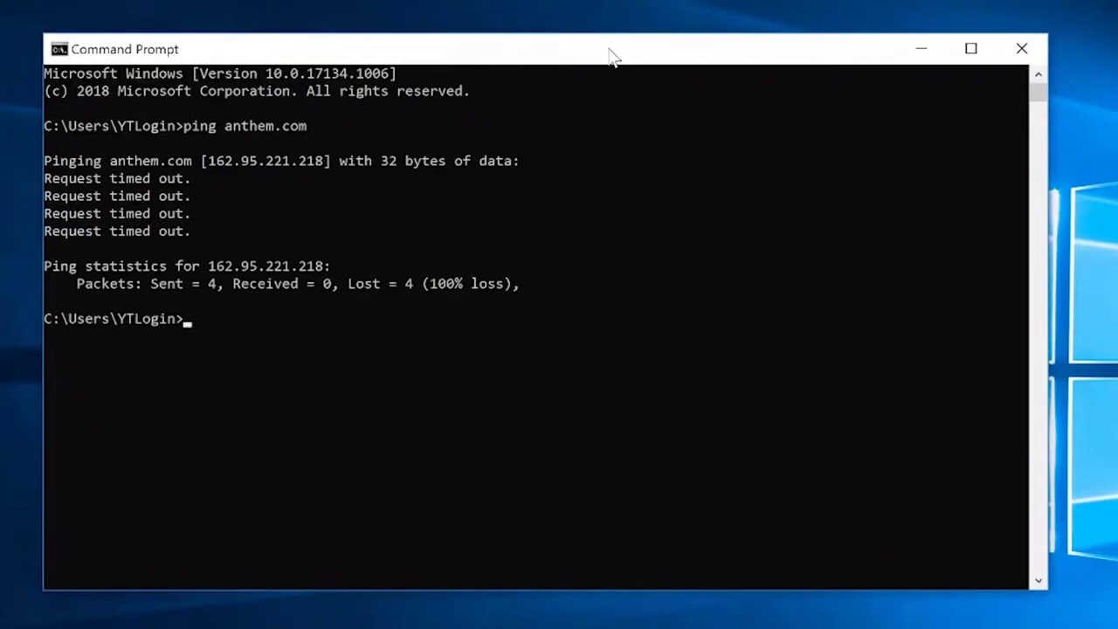
{"action": "left_click_drag", "start_coordinate": [612, 55], "coordinate": [644, 52]}
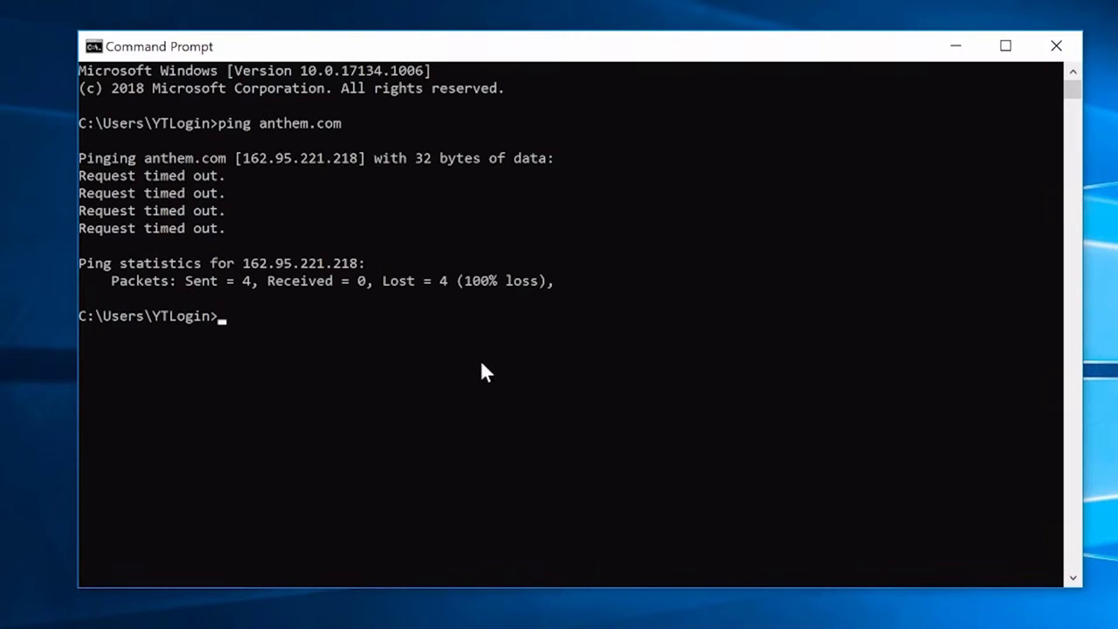
{"action": "type", "text": "p"}
{"action": "key", "text": "BackSpace"}
{"action": "key", "text": "Up"}
{"action": "key", "text": "Return"}
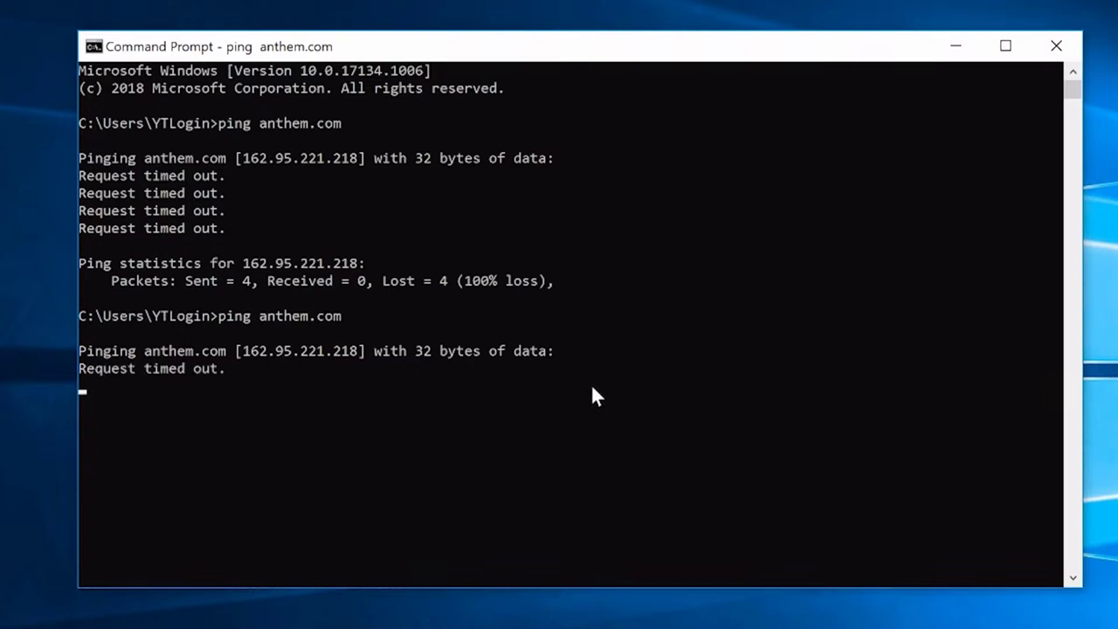
Reposition the ping window and highlight the sent and received packet counts in the latest anthem.com statistics to examine them.
{"action": "left_click_drag", "start_coordinate": [1027, 587], "coordinate": [1011, 616]}
{"action": "left_click_drag", "start_coordinate": [669, 37], "coordinate": [666, 30]}
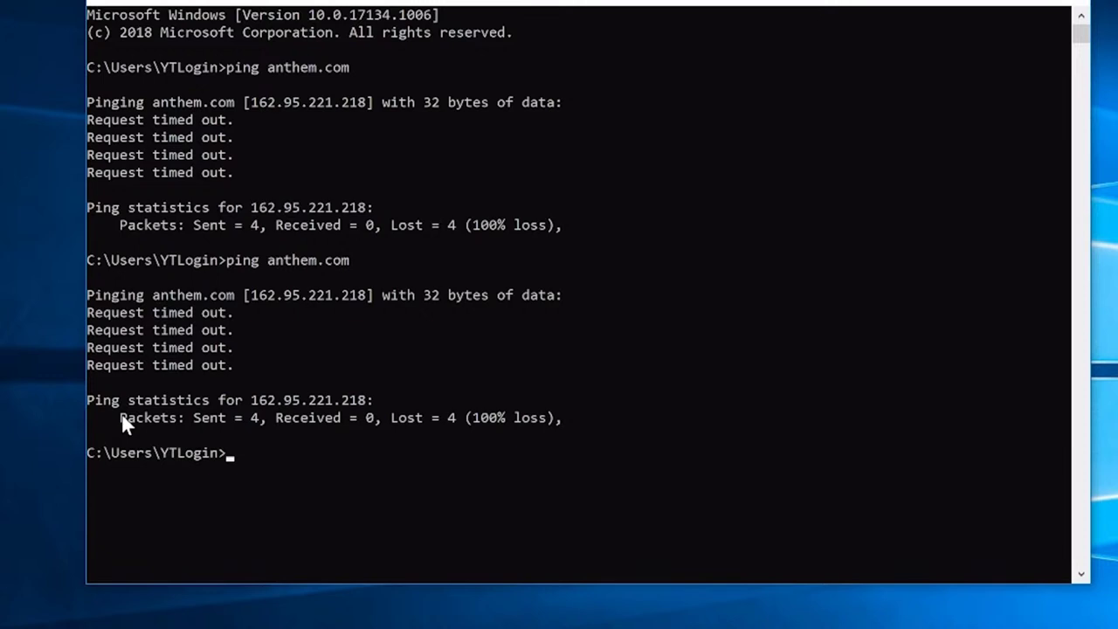
{"action": "left_click_drag", "start_coordinate": [122, 422], "coordinate": [384, 425]}
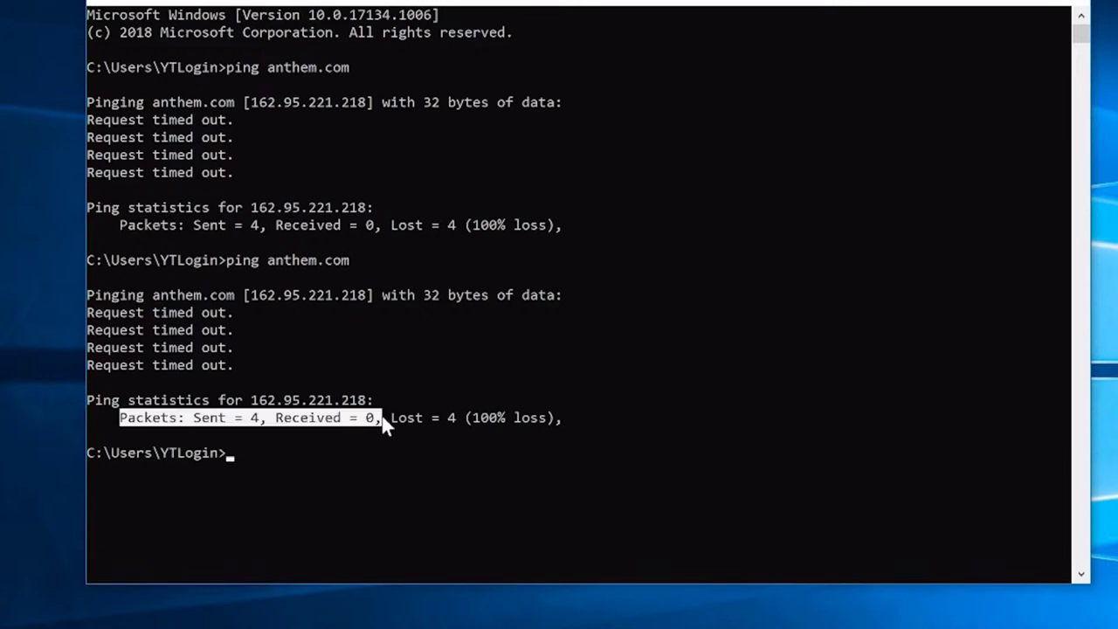
{"action": "left_click", "coordinate": [279, 434]}
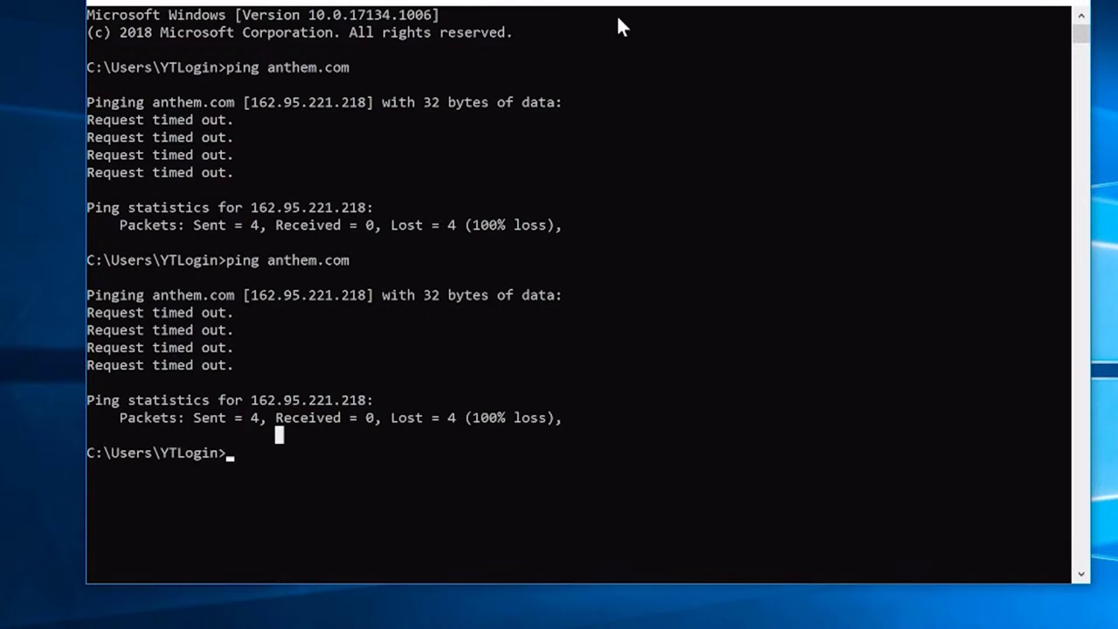
Trace the route to anthem.com with the tracert command and follow its output.
{"action": "type", "text": "tracert"}
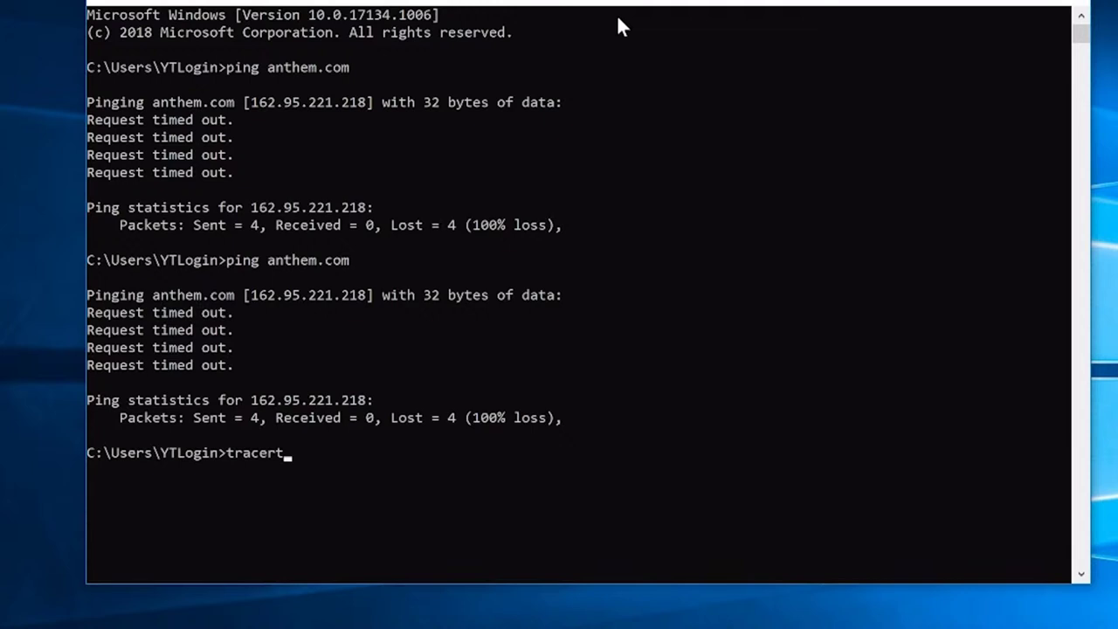
{"action": "type", "text": " anthem.com"}
{"action": "key", "text": "Return"}
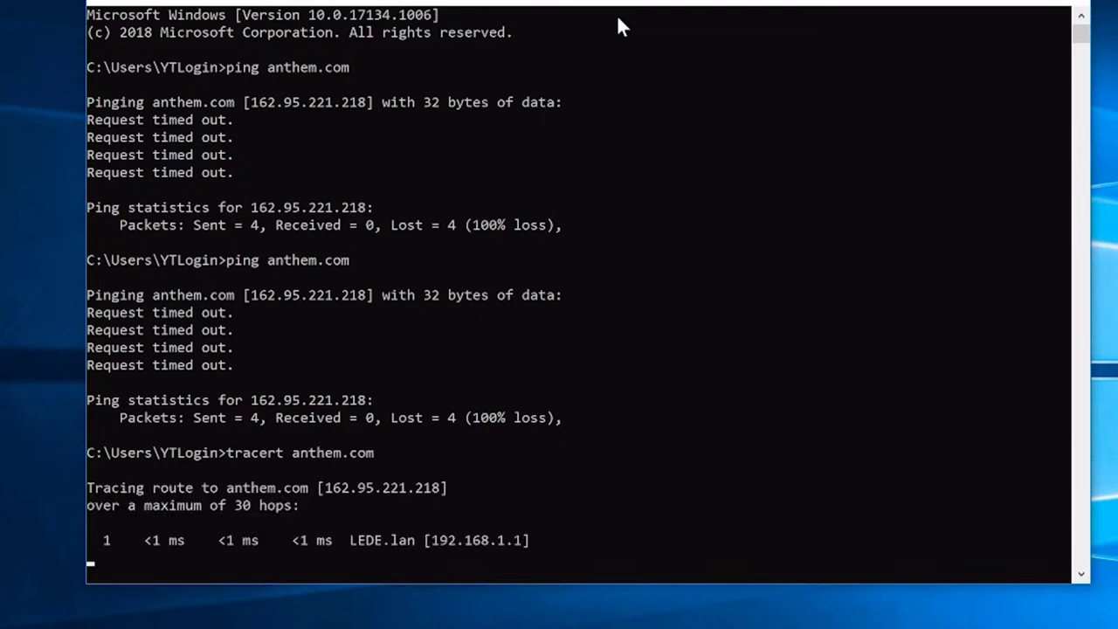
{"action": "scroll", "coordinate": [851, 326], "scroll_direction": "down", "scroll_amount": 4}
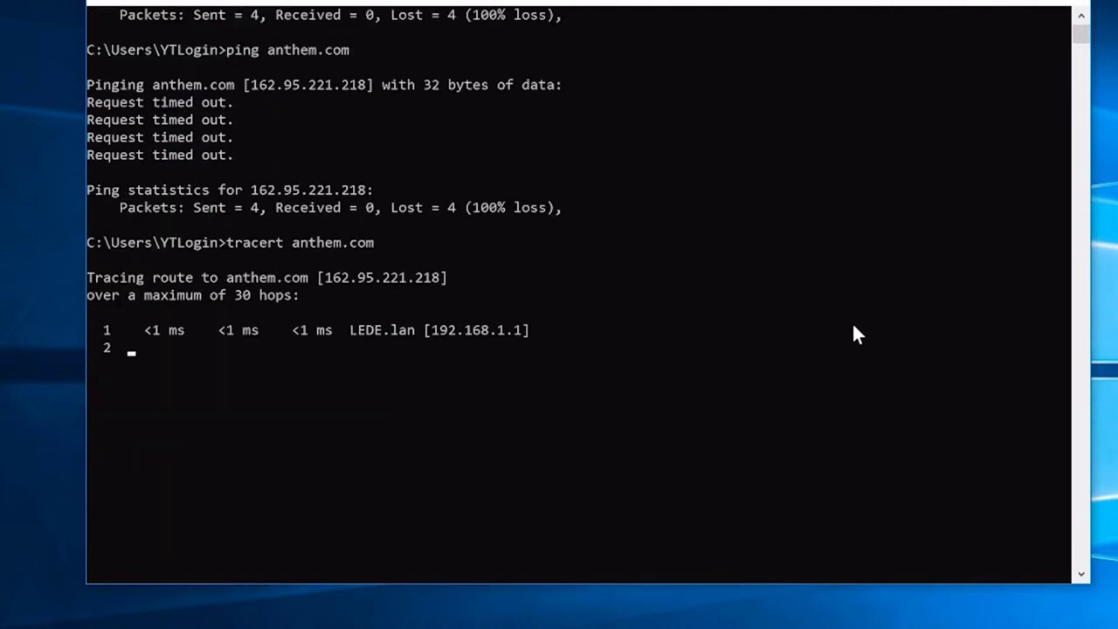
{"action": "scroll", "coordinate": [852, 332], "scroll_direction": "down", "scroll_amount": 1}
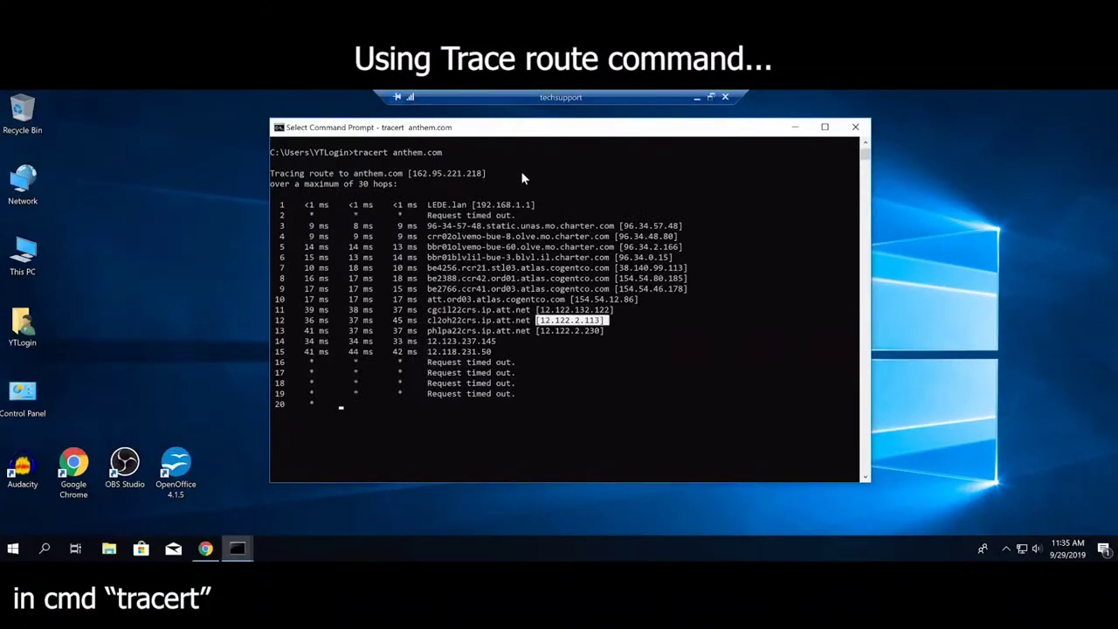
Bring the cosmicnovo.com trace window back to the front and highlight hops 1 to 8 to examine them.
{"action": "mouse_move", "coordinate": [238, 548]}
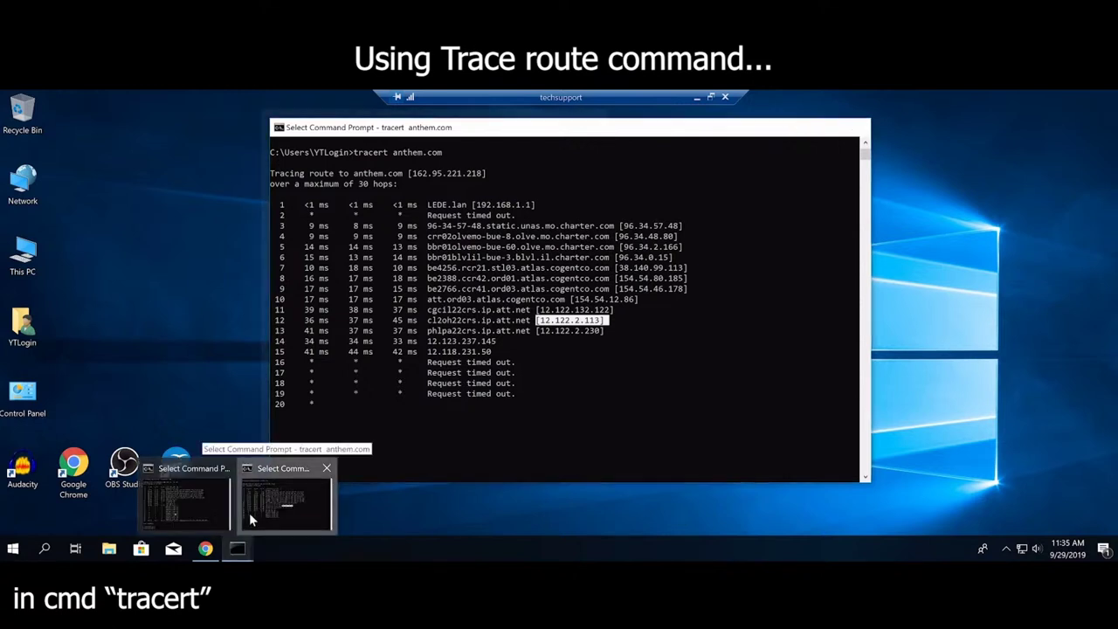
{"action": "left_click", "coordinate": [248, 513]}
{"action": "mouse_move", "coordinate": [238, 543]}
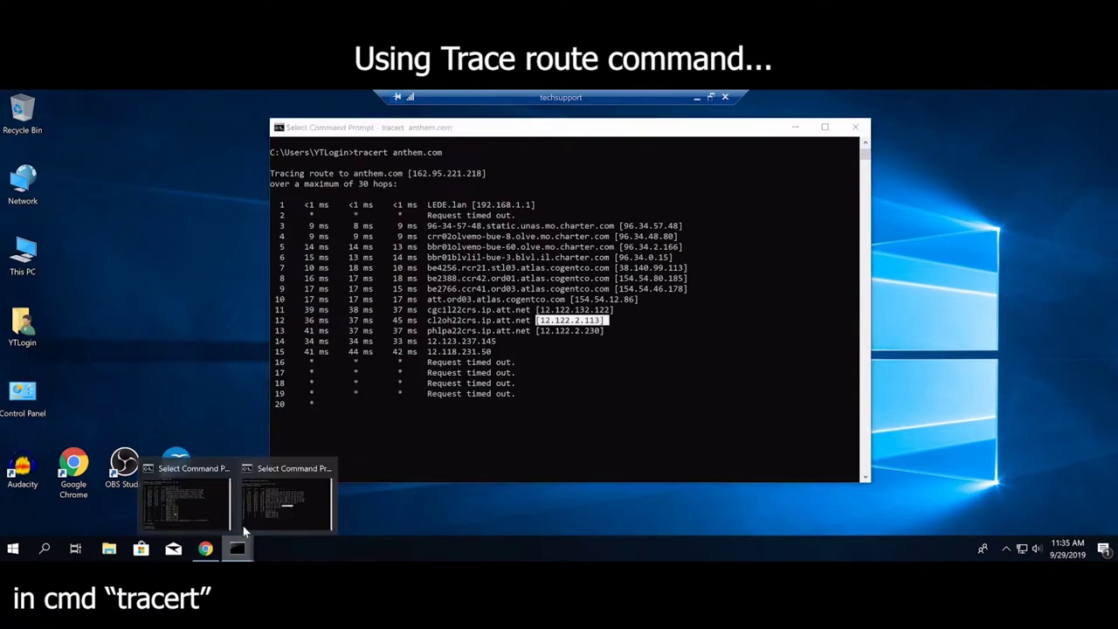
{"action": "left_click", "coordinate": [210, 500]}
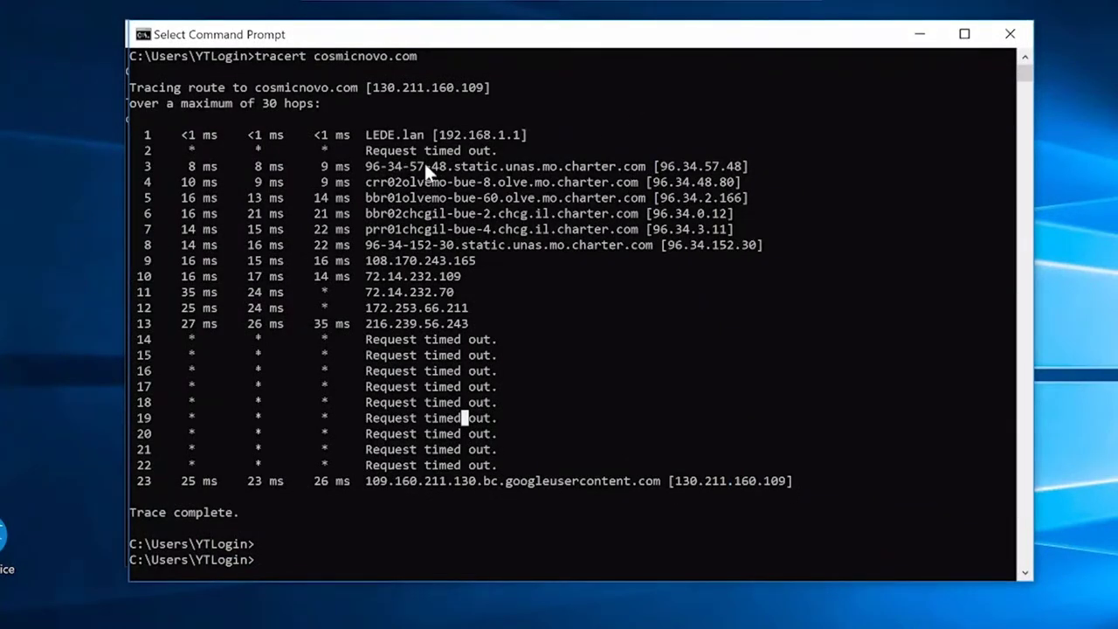
{"action": "left_click_drag", "start_coordinate": [144, 133], "coordinate": [797, 254]}
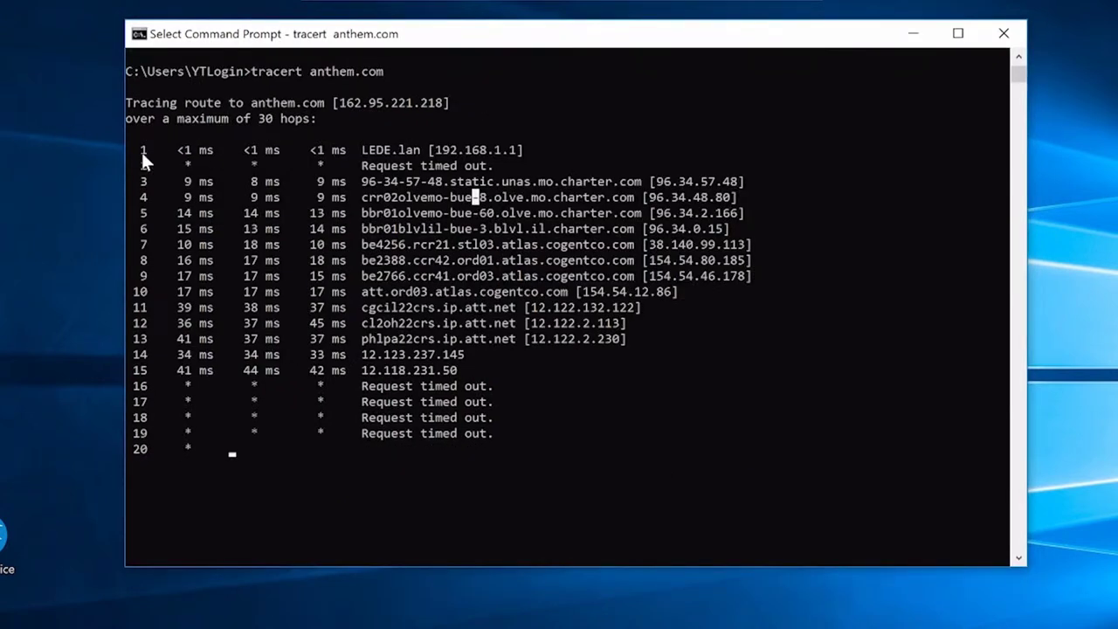
Highlight hops 1 to 6 of the anthem.com trace and hop 6's IP address on its own to examine them.
{"action": "left_click_drag", "start_coordinate": [141, 149], "coordinate": [749, 238]}
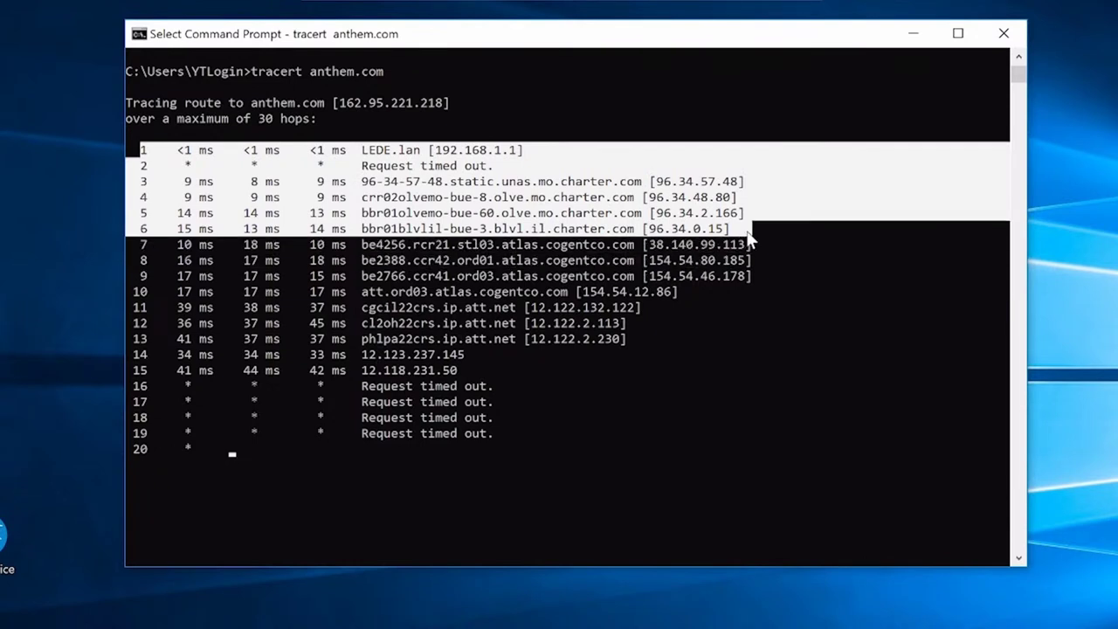
{"action": "left_click", "coordinate": [353, 241]}
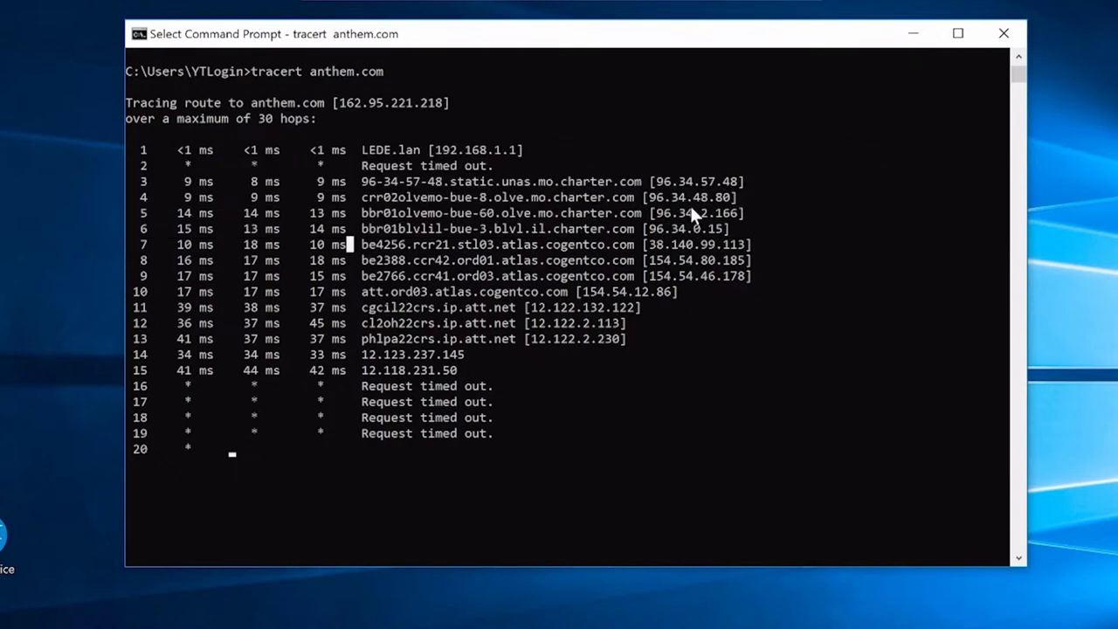
{"action": "left_click_drag", "start_coordinate": [725, 246], "coordinate": [645, 251]}
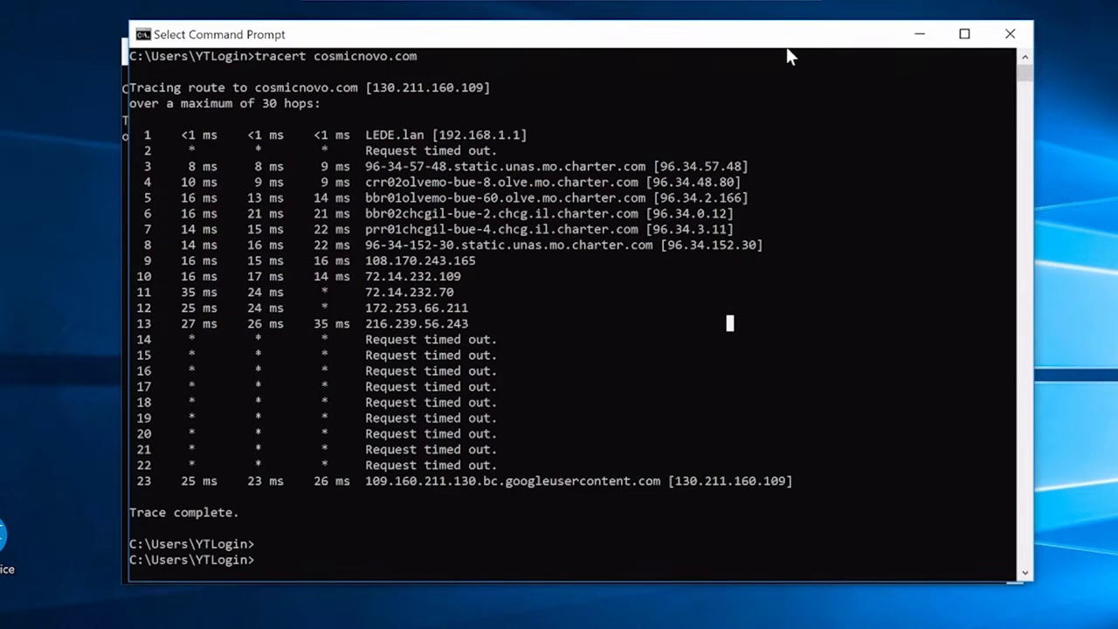
Place the cosmicnovo.com trace window below the anthem.com trace's first hops and compare the hop 6 IP addresses of both.
{"action": "left_click_drag", "start_coordinate": [786, 47], "coordinate": [815, 332]}
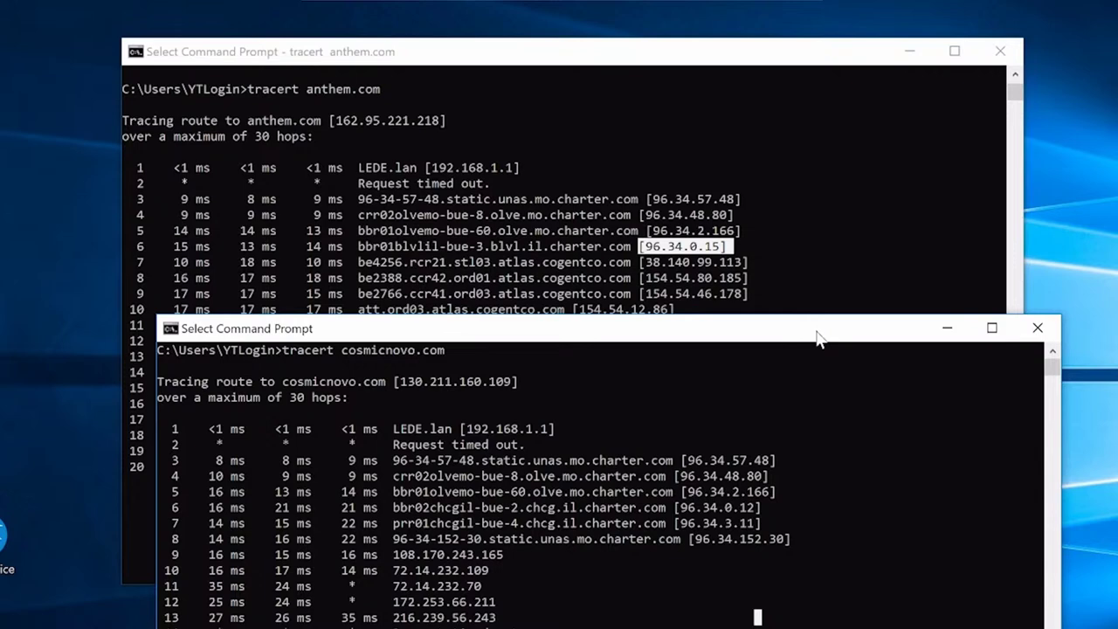
{"action": "left_click_drag", "start_coordinate": [817, 337], "coordinate": [771, 291]}
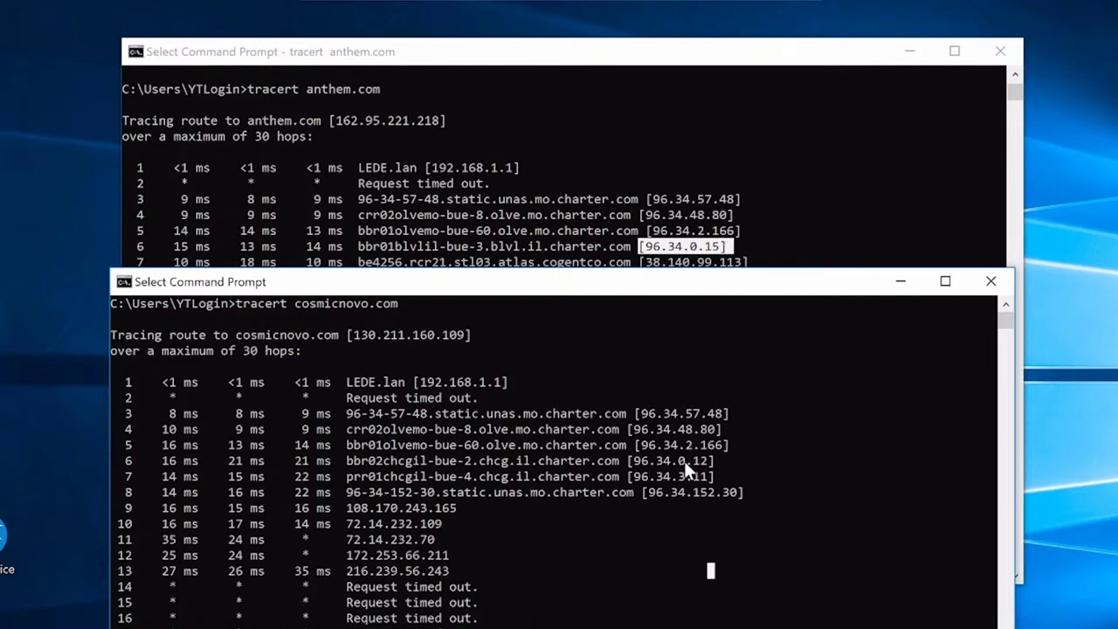
{"action": "left_click_drag", "start_coordinate": [704, 455], "coordinate": [640, 470]}
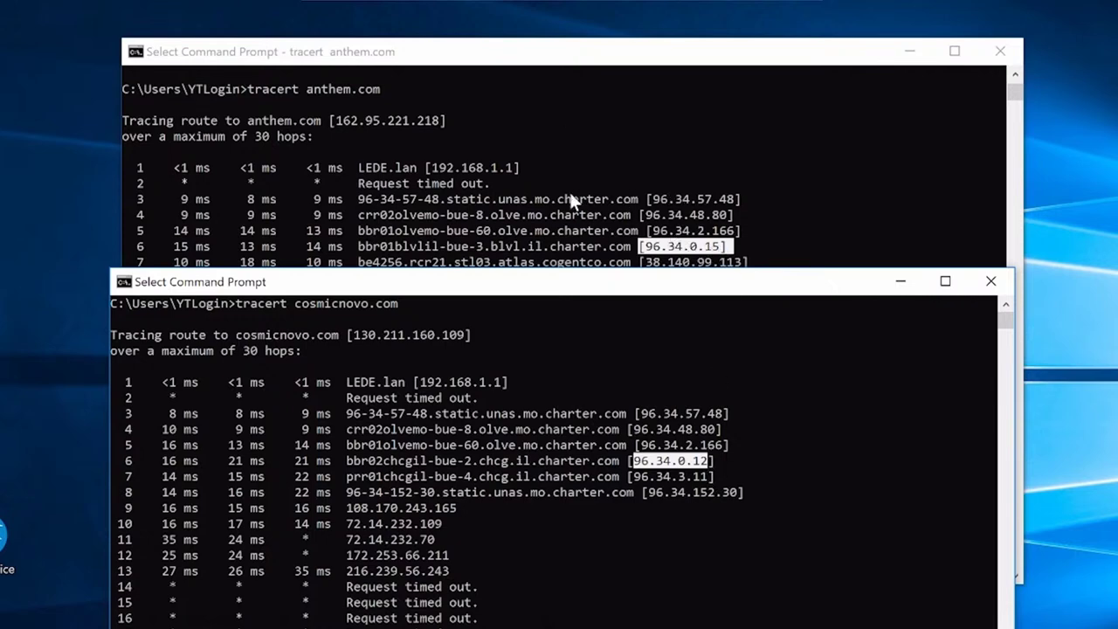
{"action": "left_click", "coordinate": [690, 64]}
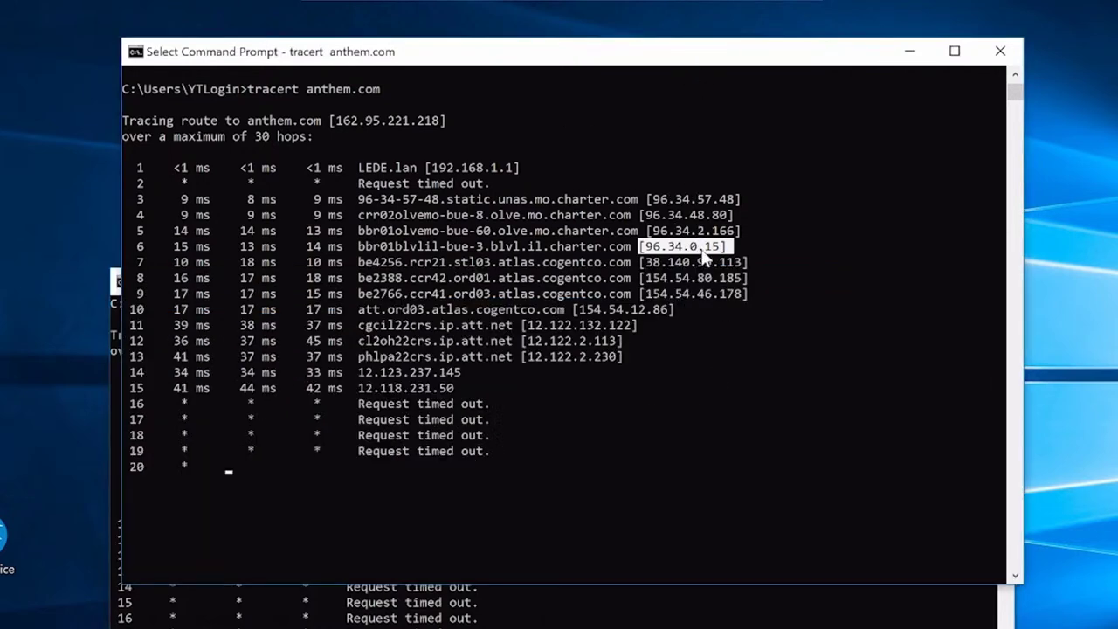
{"action": "key", "text": "alt+Tab"}
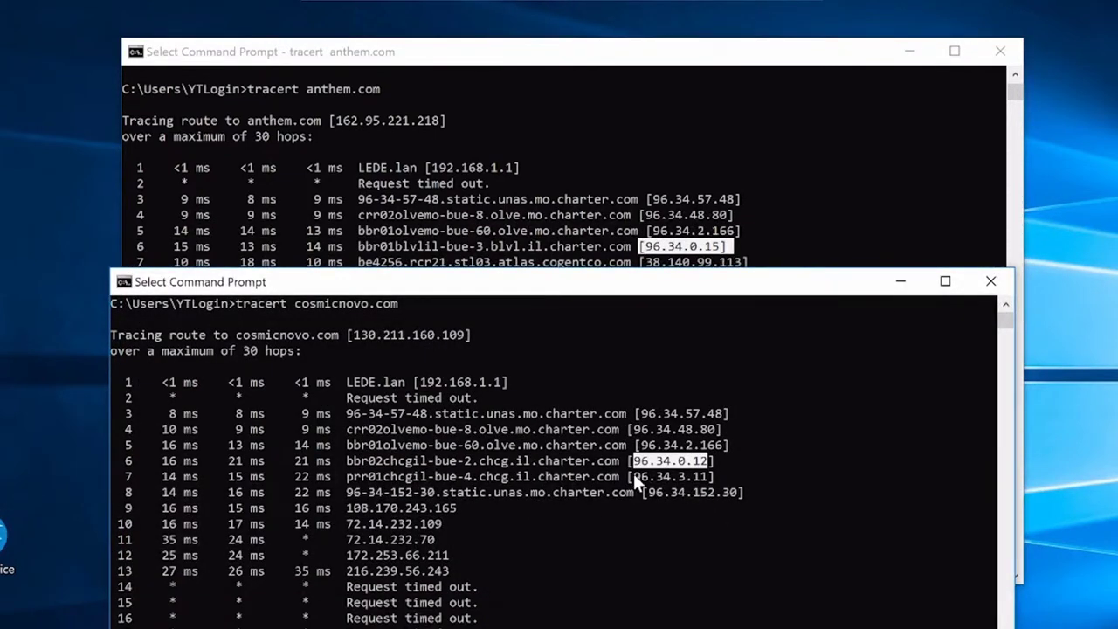
Highlight the IP addresses of hops 7 and 8 in the cosmicnovo.com trace to examine them.
{"action": "left_click_drag", "start_coordinate": [634, 476], "coordinate": [709, 482]}
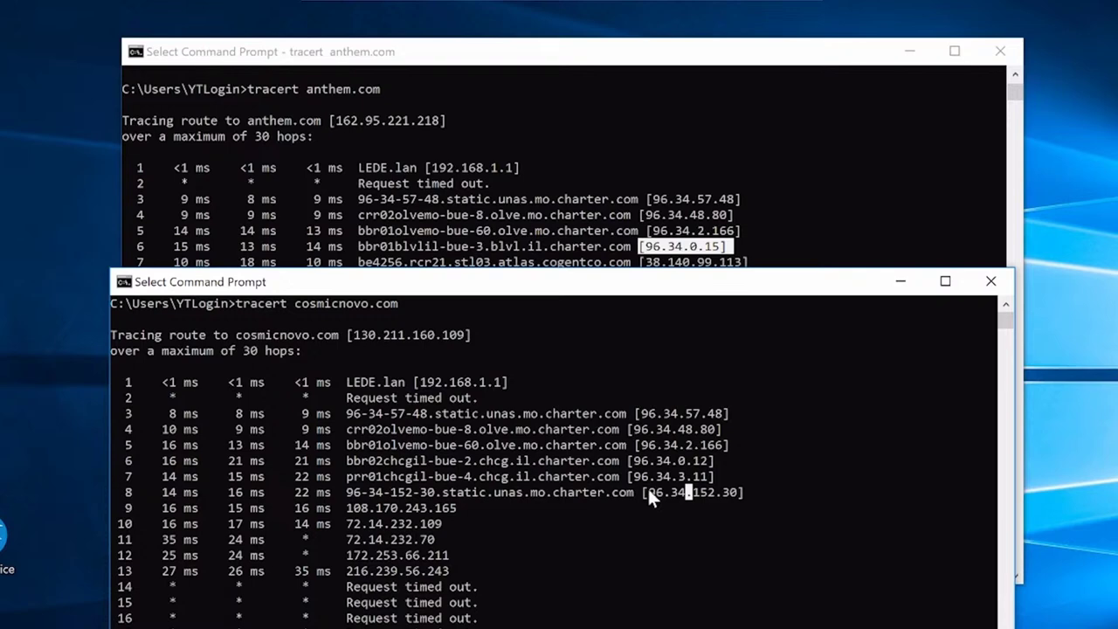
{"action": "left_click_drag", "start_coordinate": [647, 491], "coordinate": [738, 491]}
{"action": "left_click", "coordinate": [703, 476]}
Return to the anthem.com trace and highlight the cogentco.com hops 7 to 10 to examine them.
{"action": "left_click", "coordinate": [599, 261]}
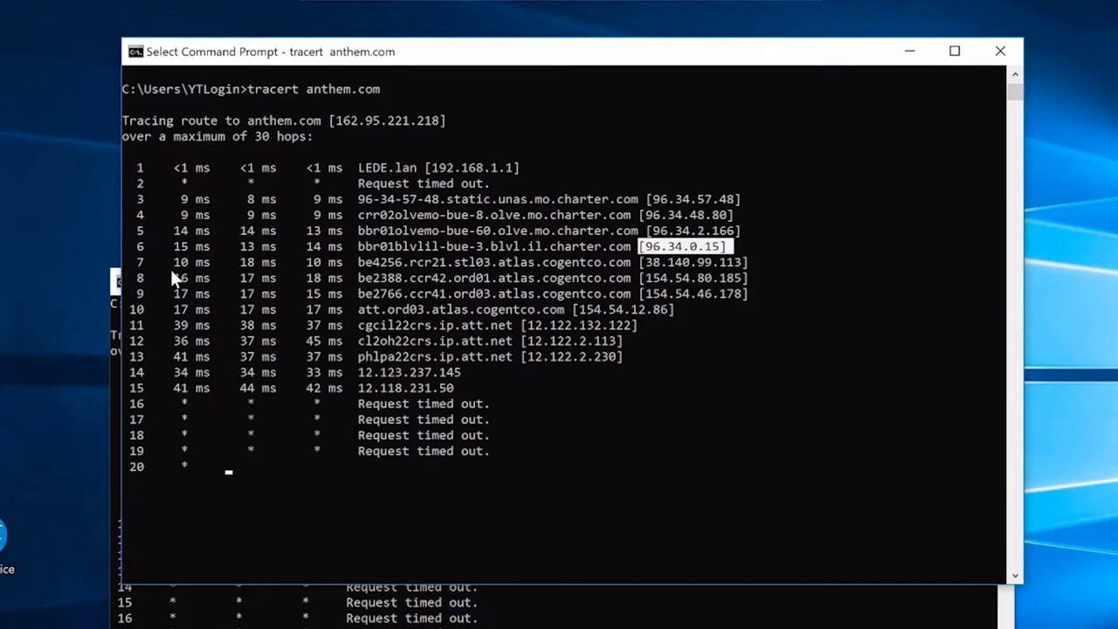
{"action": "left_click_drag", "start_coordinate": [137, 263], "coordinate": [732, 307]}
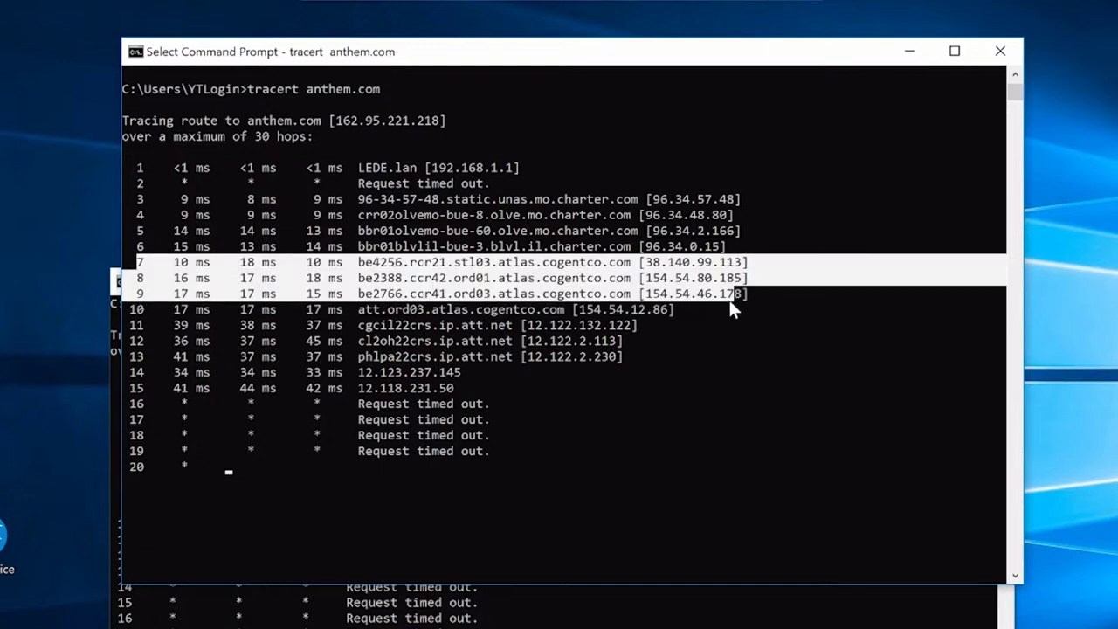
{"action": "key", "text": "alt+Tab"}
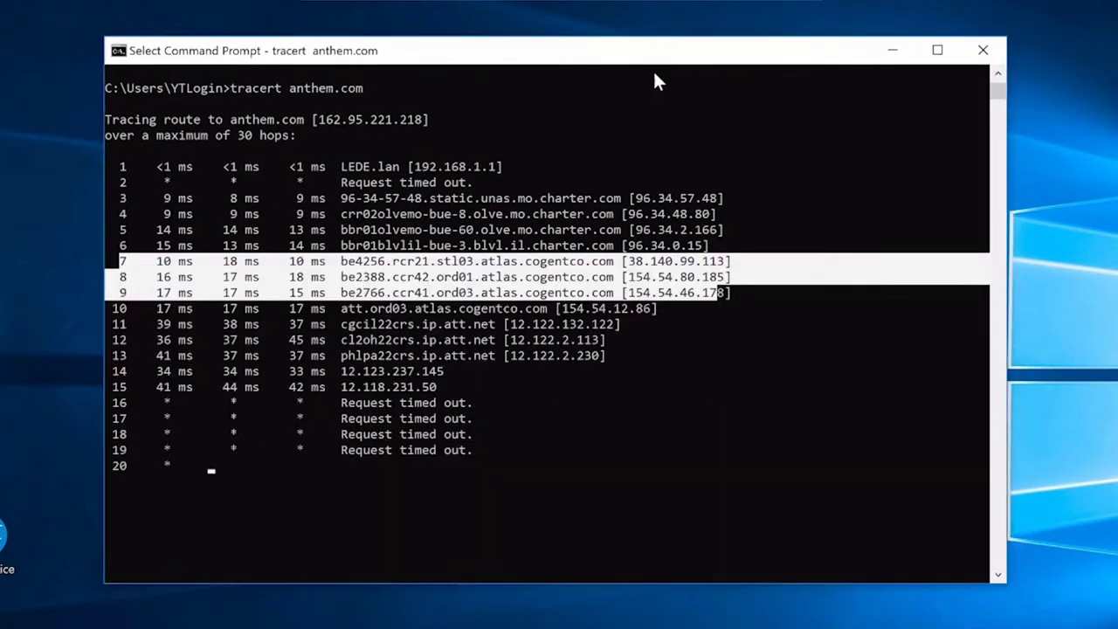
{"action": "left_click", "coordinate": [631, 261]}
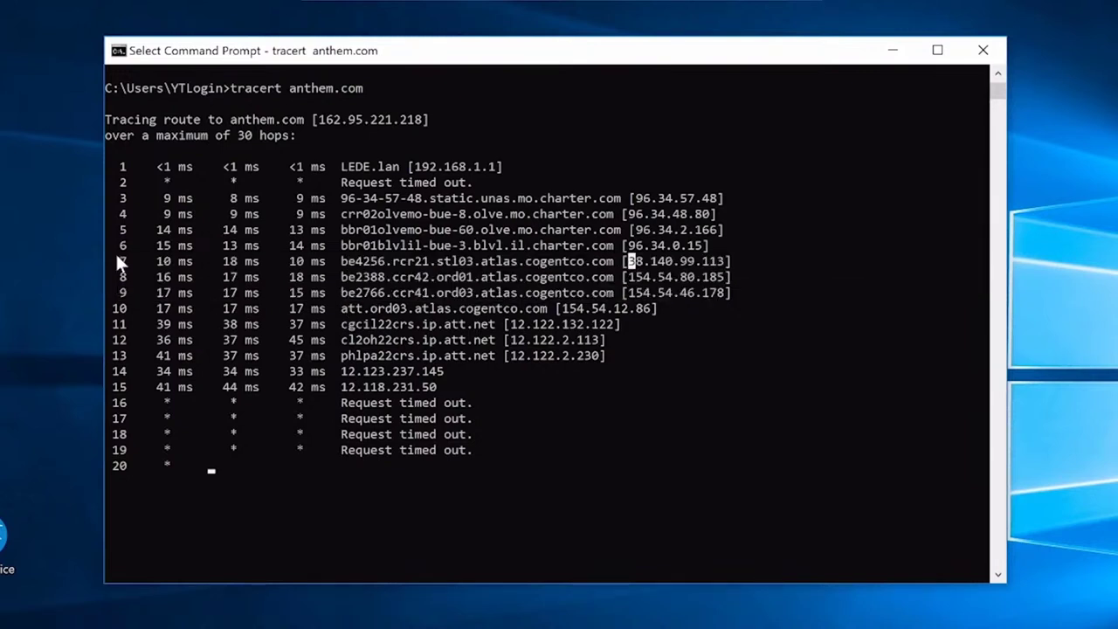
{"action": "left_click_drag", "start_coordinate": [115, 255], "coordinate": [674, 308]}
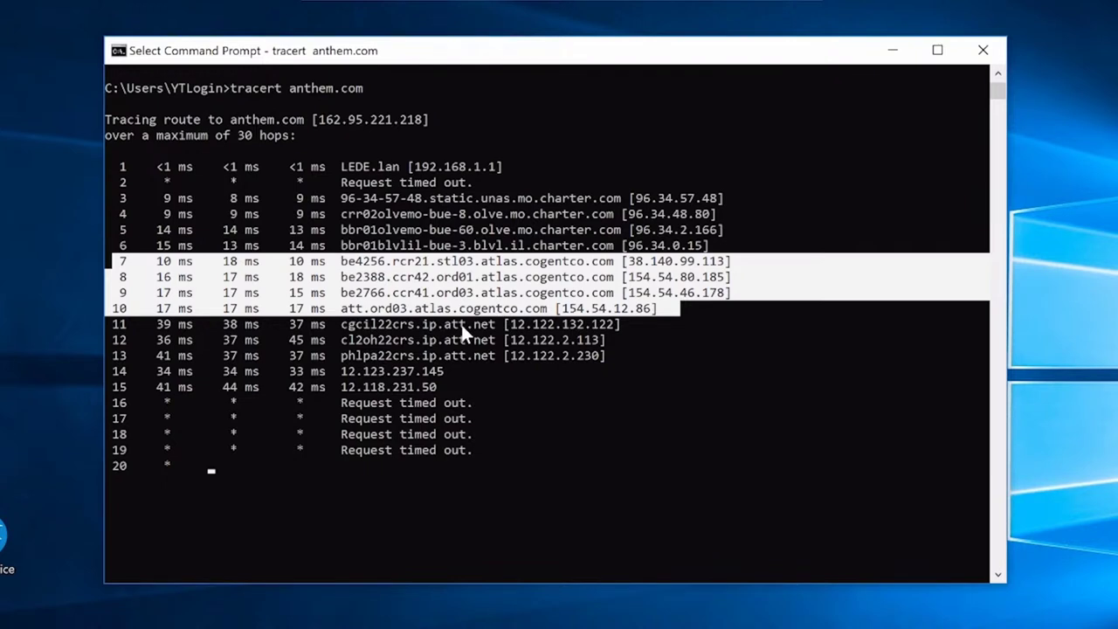
Highlight the att.net hops 11 to 13 of the anthem.com trace and hop 15 on its own to examine them.
{"action": "left_click_drag", "start_coordinate": [111, 322], "coordinate": [613, 362]}
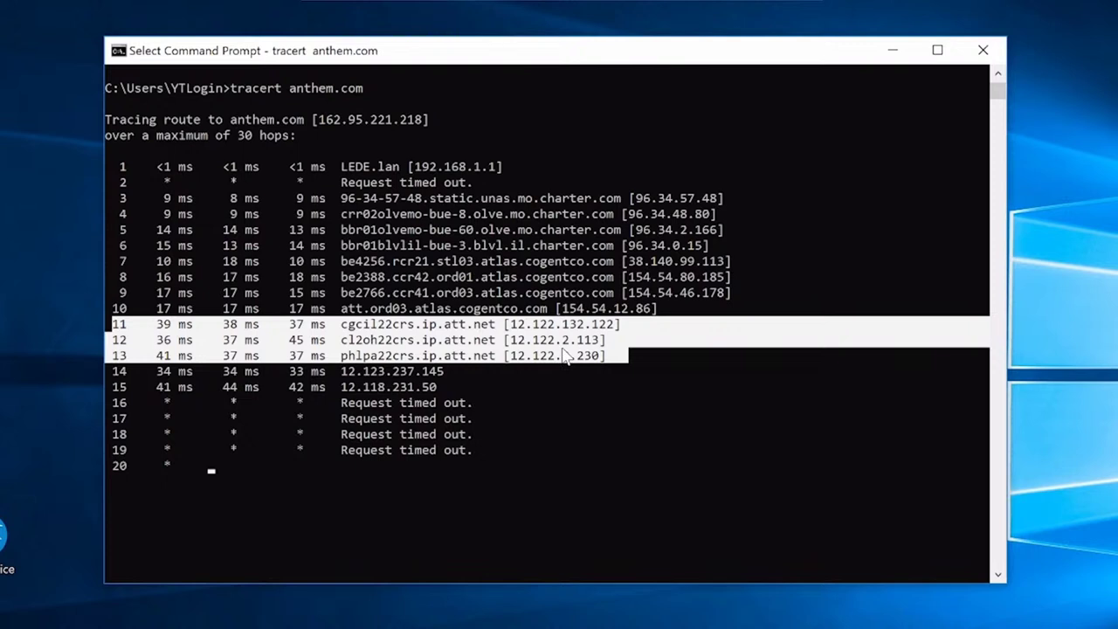
{"action": "left_click", "coordinate": [455, 371]}
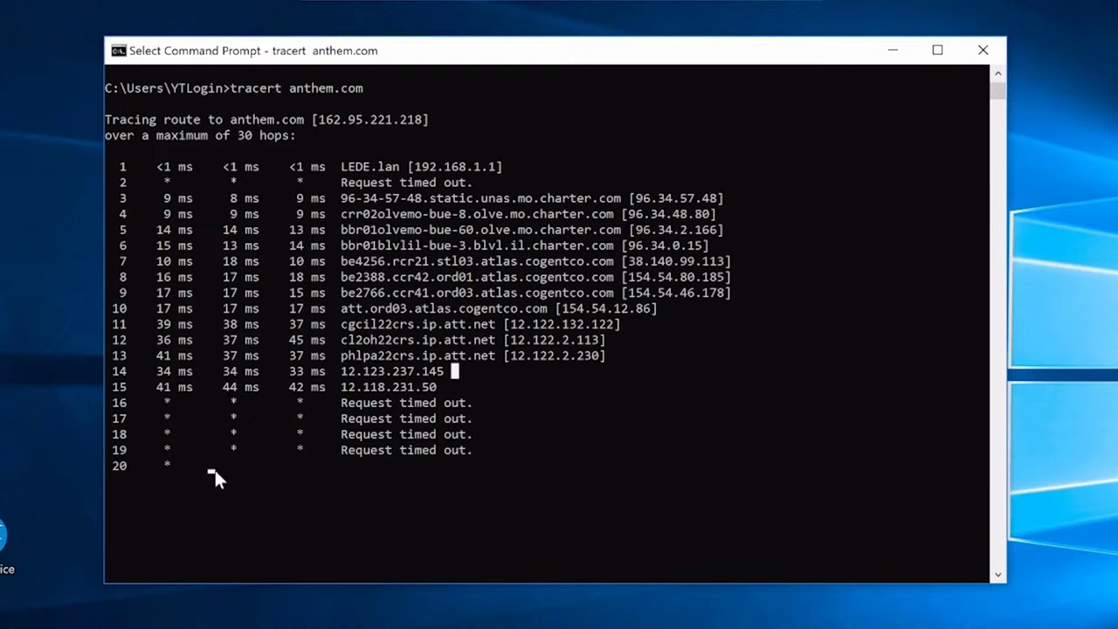
{"action": "left_click_drag", "start_coordinate": [450, 387], "coordinate": [113, 391]}
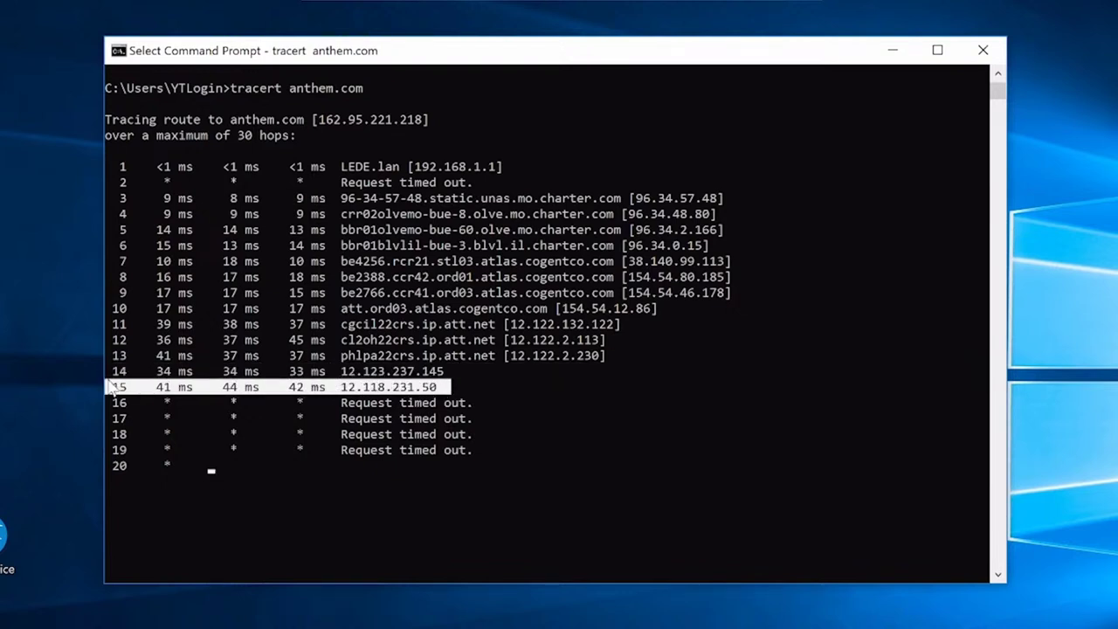
{"action": "left_click", "coordinate": [137, 371]}
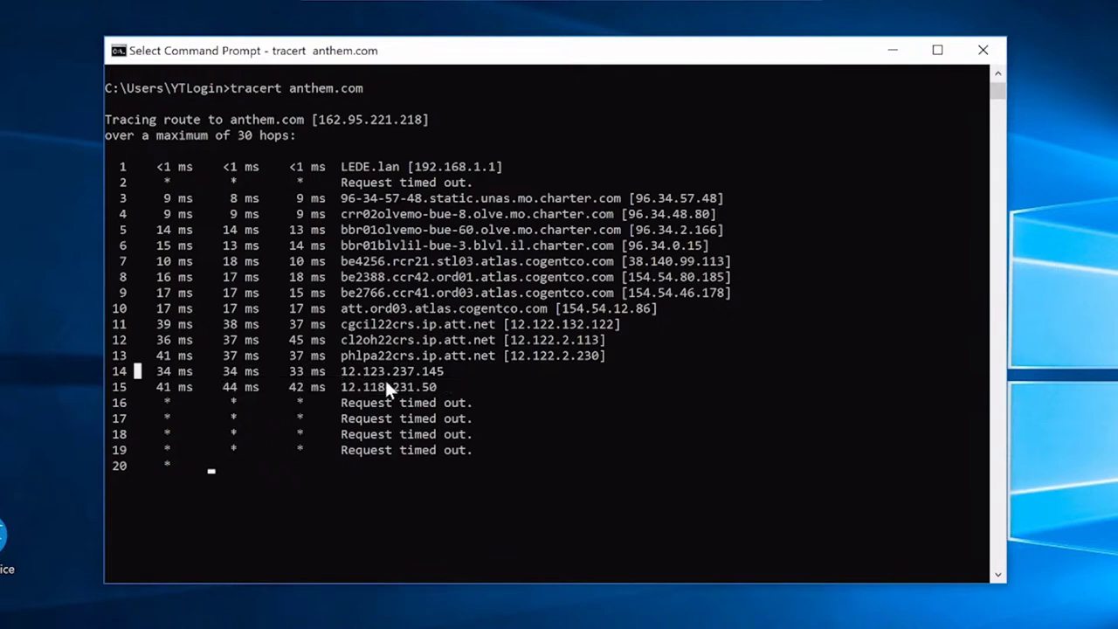
Highlight hop 12 of the anthem.com trace on its own, followed by hops 11 to 13 together, to examine them.
{"action": "left_click", "coordinate": [609, 340]}
{"action": "left_click_drag", "start_coordinate": [609, 339], "coordinate": [109, 348]}
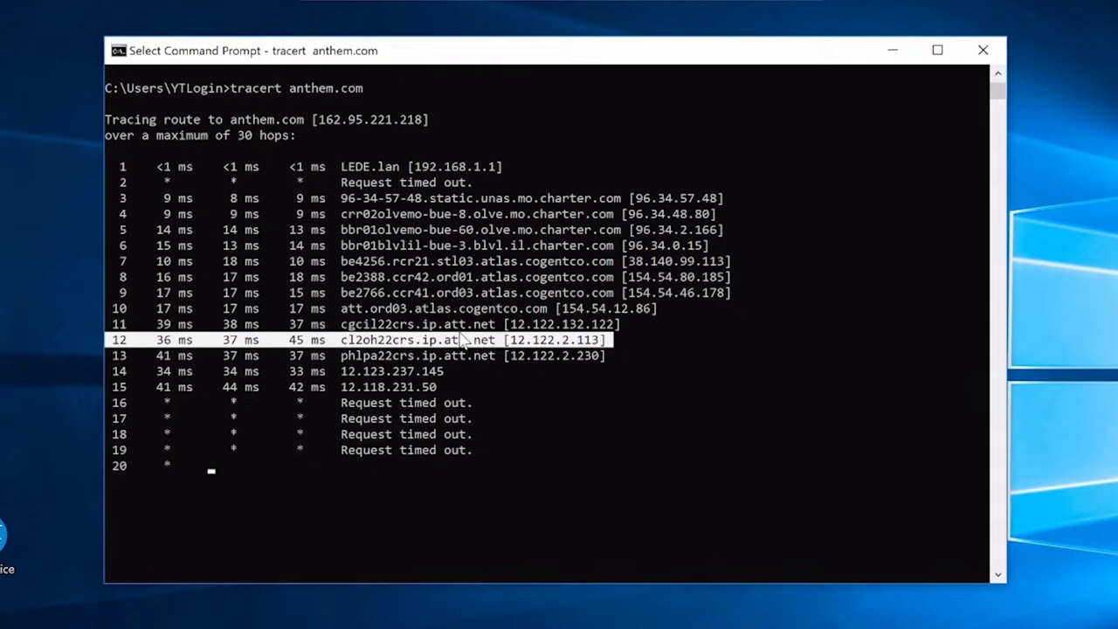
{"action": "left_click_drag", "start_coordinate": [106, 323], "coordinate": [627, 360]}
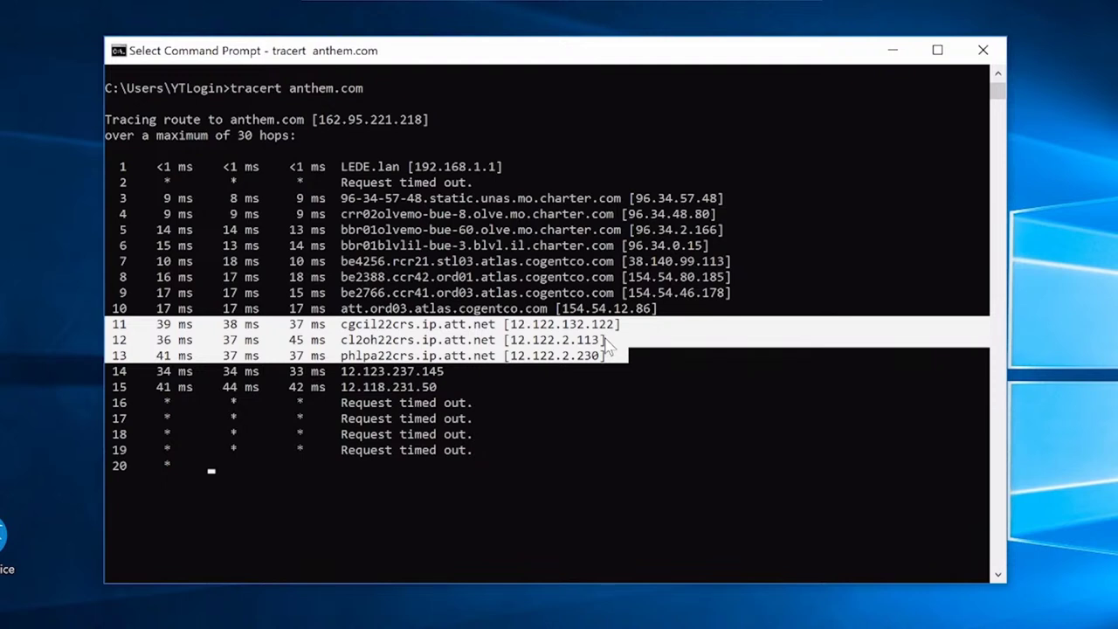
{"action": "left_click", "coordinate": [615, 342]}
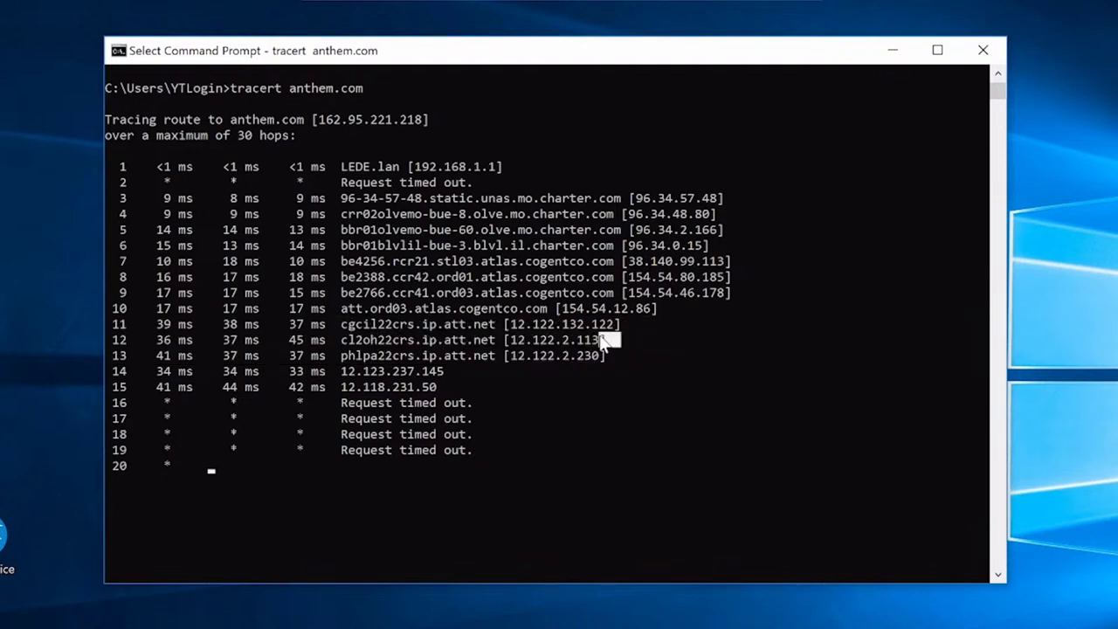
Examine hop 12 as a possible failure point, highlighting it and the hostname and IP address of the preceding hop 11 in turn.
{"action": "left_click_drag", "start_coordinate": [600, 339], "coordinate": [117, 345]}
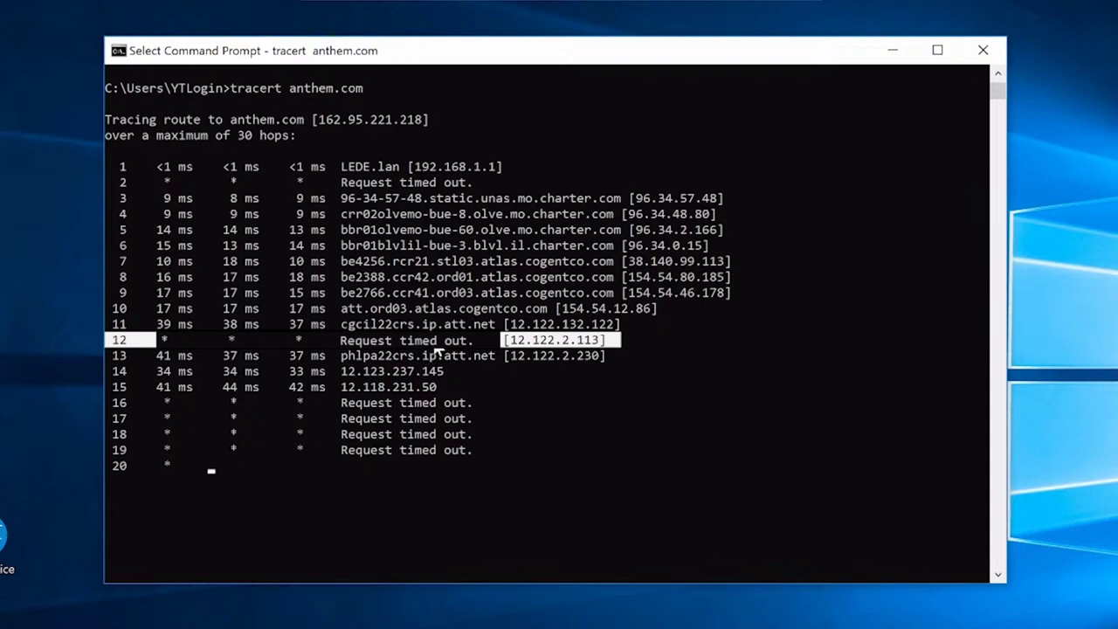
{"action": "left_click", "coordinate": [610, 342]}
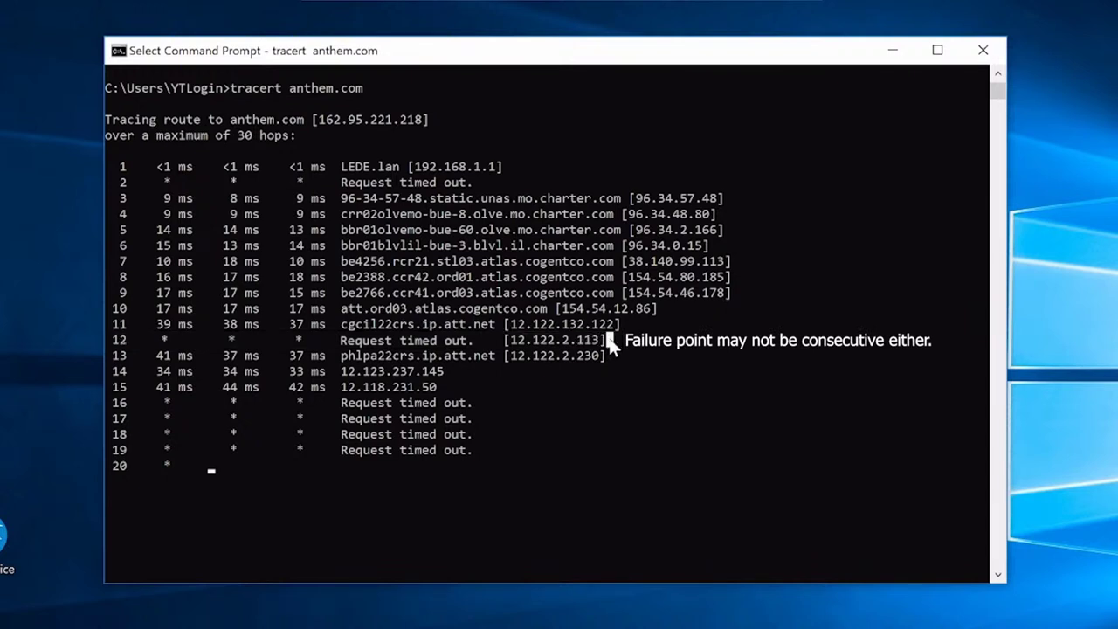
{"action": "left_click_drag", "start_coordinate": [620, 324], "coordinate": [341, 325]}
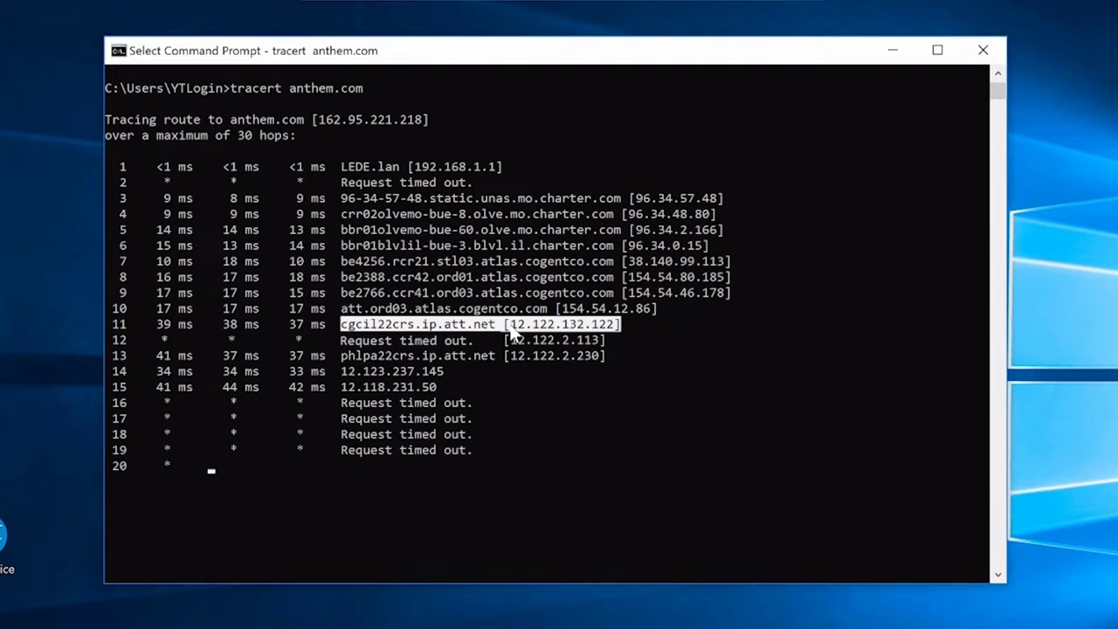
{"action": "left_click_drag", "start_coordinate": [603, 342], "coordinate": [88, 332]}
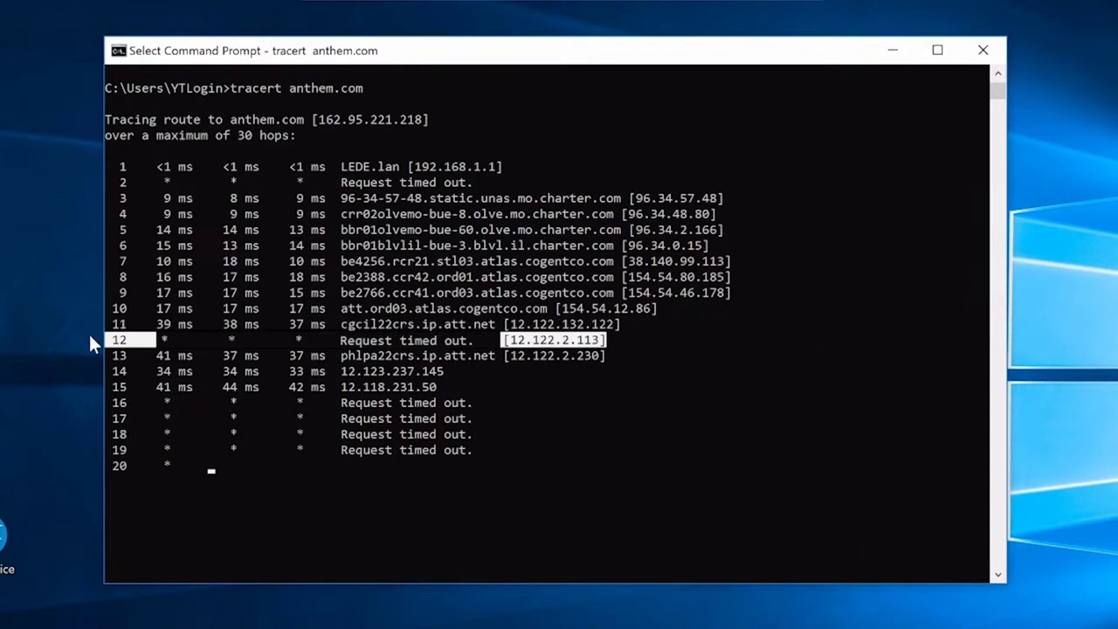
Highlight the IP addresses of hops 11 and 12 in the anthem.com trace to compare them.
{"action": "left_click", "coordinate": [476, 356]}
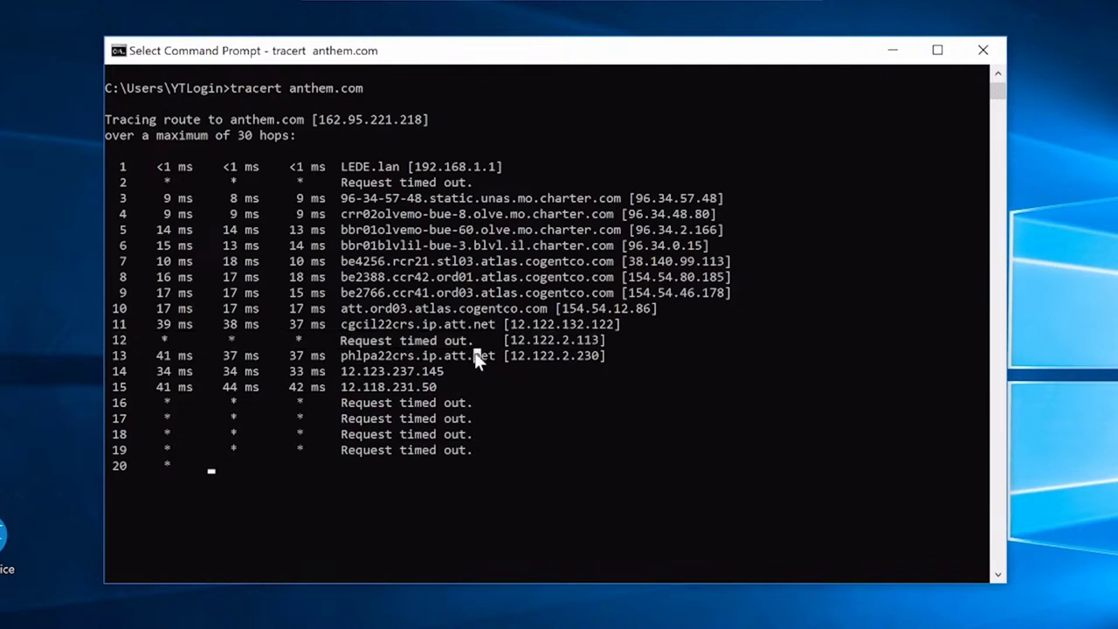
{"action": "left_click_drag", "start_coordinate": [478, 360], "coordinate": [638, 349]}
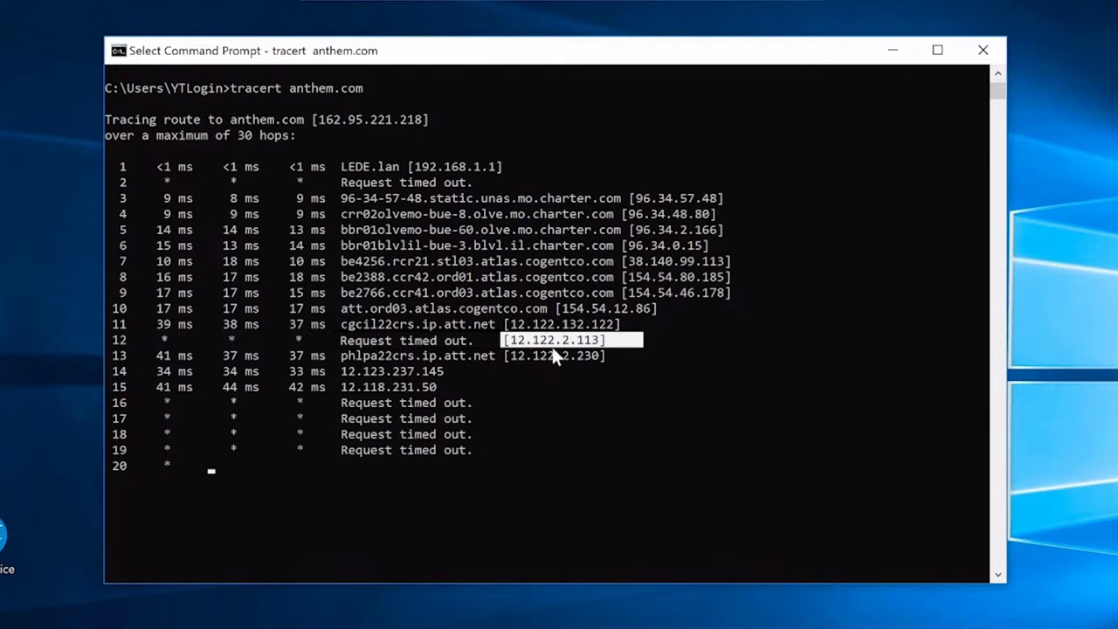
{"action": "left_click", "coordinate": [608, 343]}
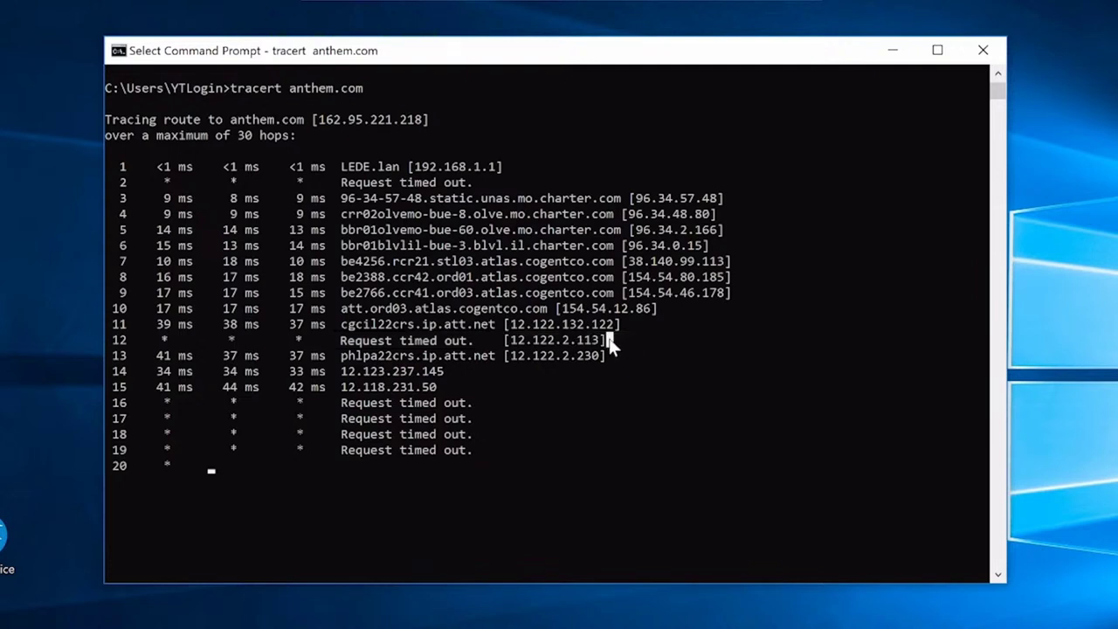
{"action": "left_click_drag", "start_coordinate": [619, 324], "coordinate": [507, 326]}
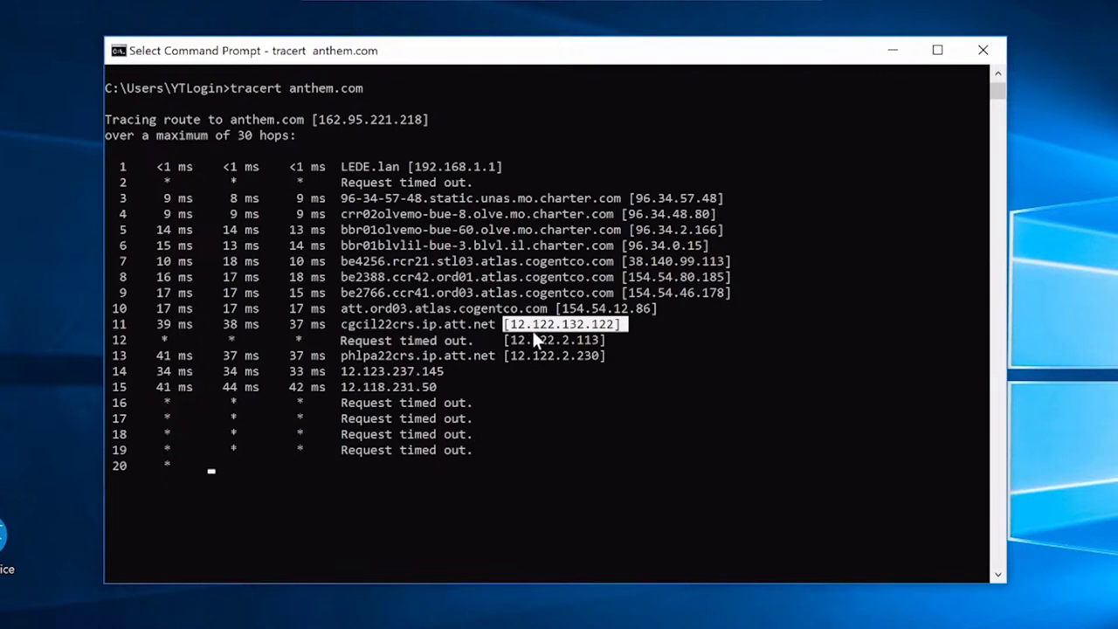
{"action": "left_click_drag", "start_coordinate": [612, 342], "coordinate": [503, 340]}
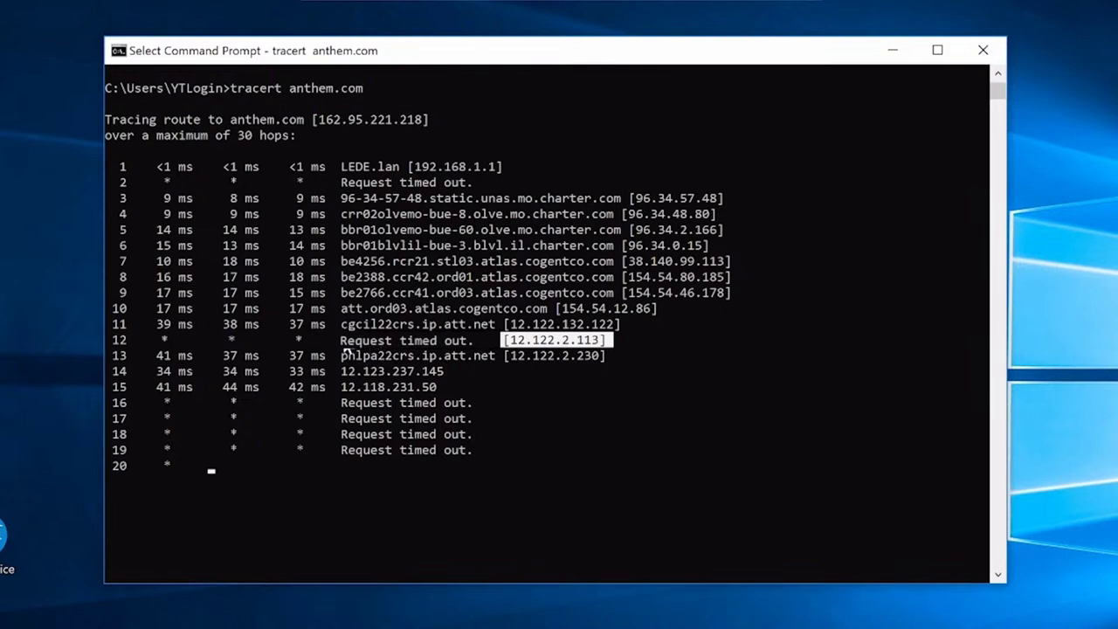
{"action": "left_click", "coordinate": [433, 368]}
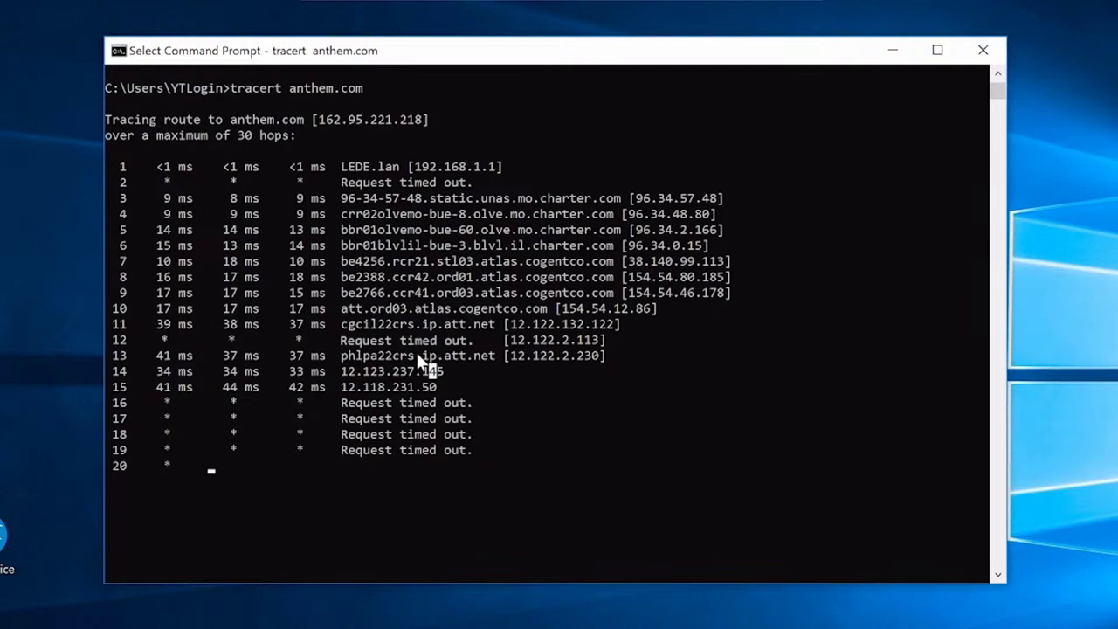
{"action": "left_click_drag", "start_coordinate": [419, 360], "coordinate": [113, 342]}
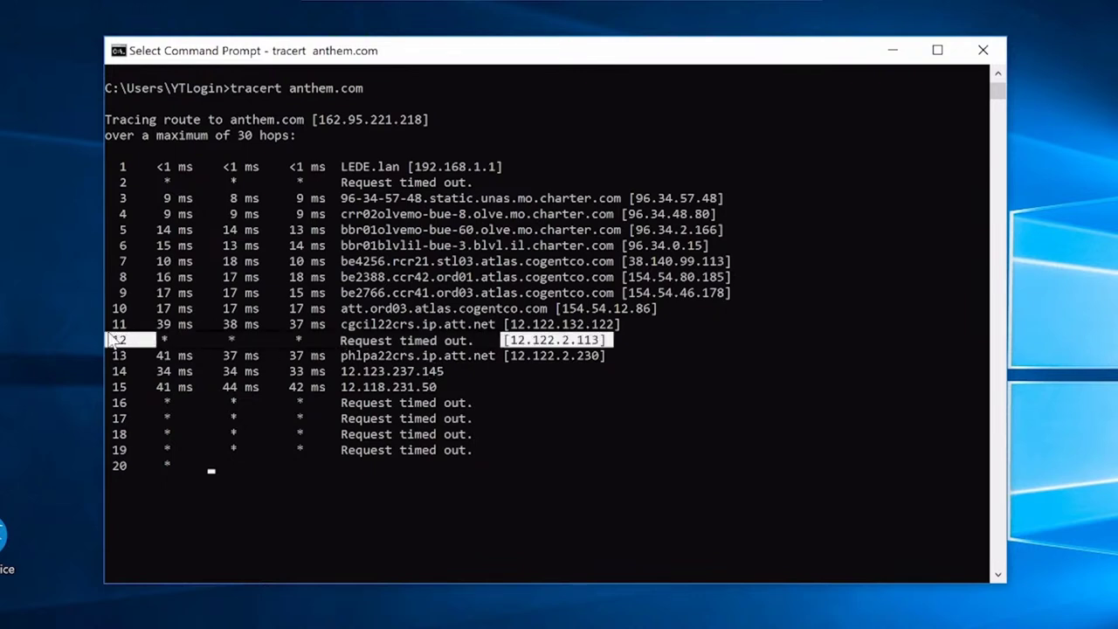
Highlight hop 12's response times, its host name and the whole row in the anthem.com trace.
{"action": "left_click", "coordinate": [157, 340]}
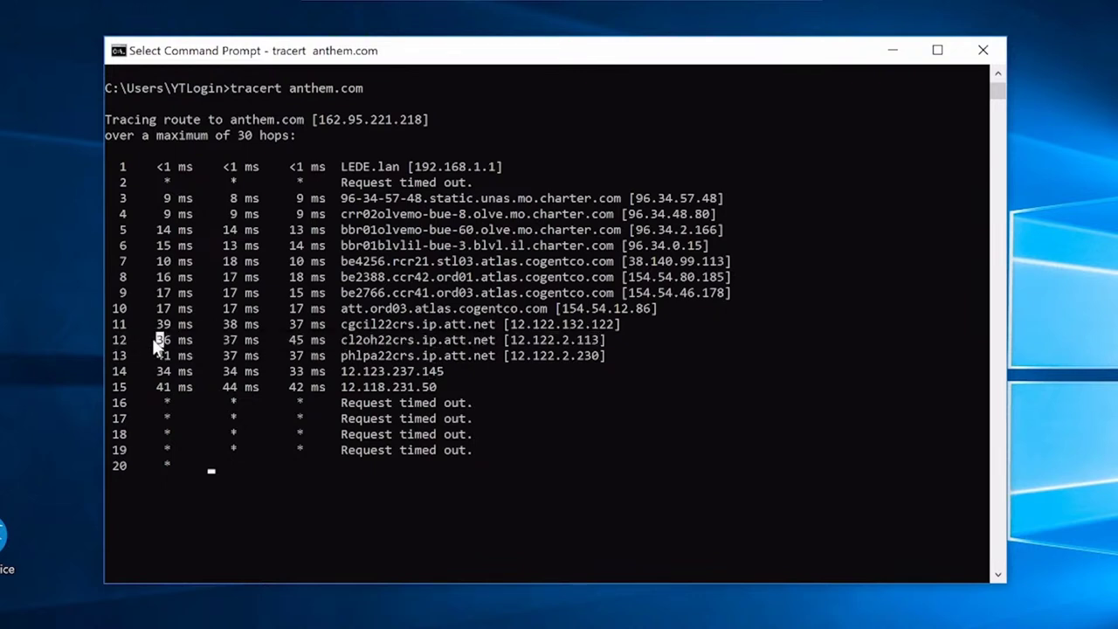
{"action": "left_click_drag", "start_coordinate": [157, 340], "coordinate": [327, 347]}
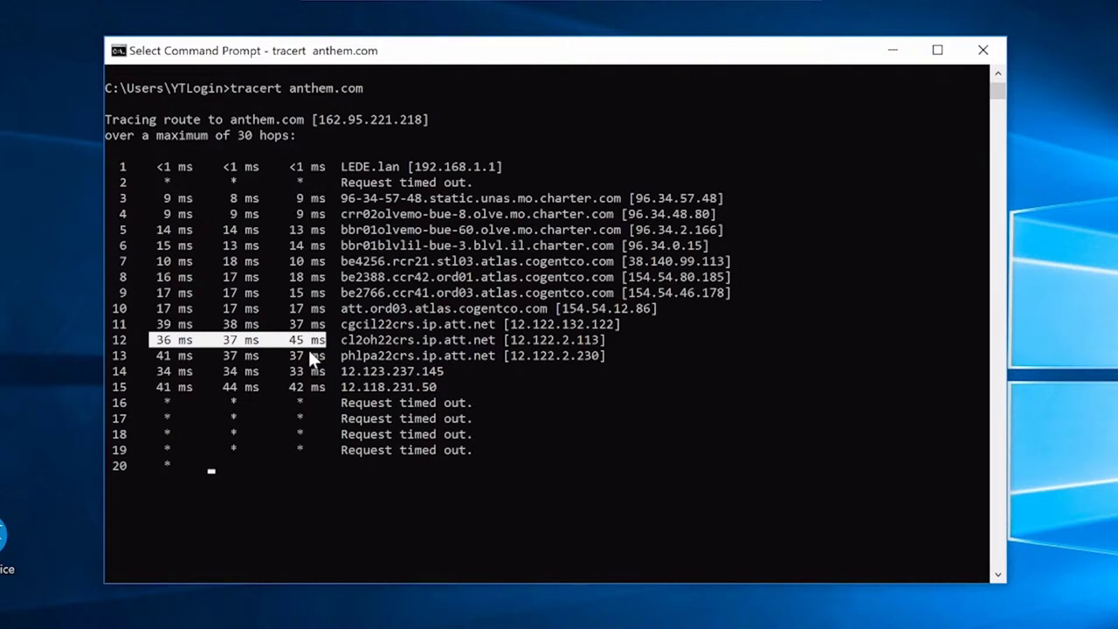
{"action": "left_click_drag", "start_coordinate": [342, 340], "coordinate": [502, 346]}
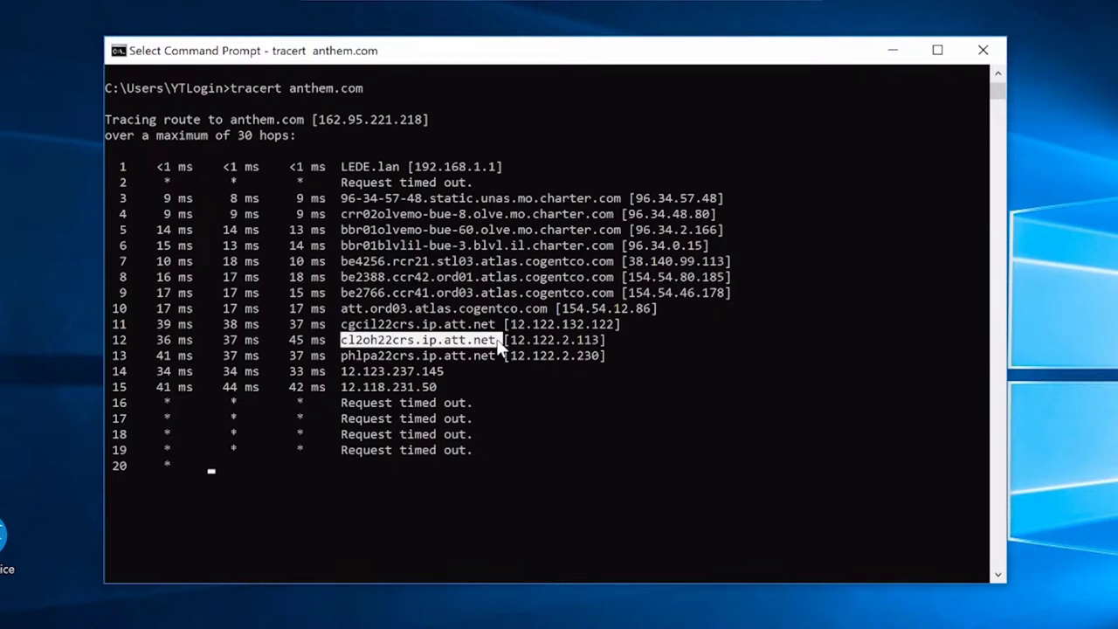
{"action": "left_click_drag", "start_coordinate": [501, 347], "coordinate": [495, 347]}
{"action": "left_click", "coordinate": [491, 339]}
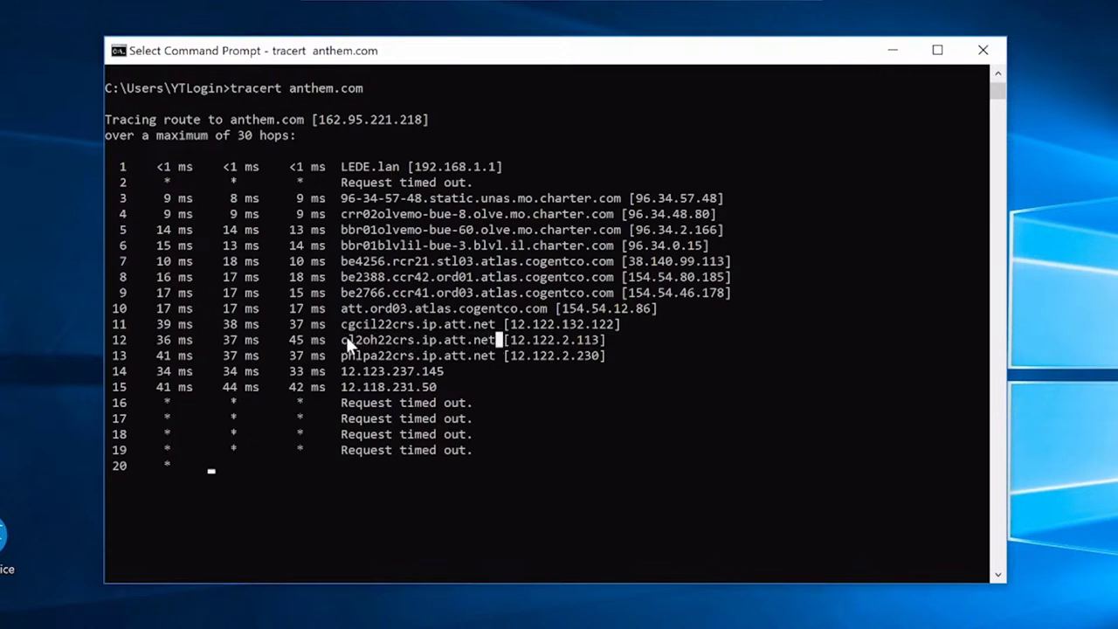
{"action": "left_click_drag", "start_coordinate": [345, 340], "coordinate": [111, 343]}
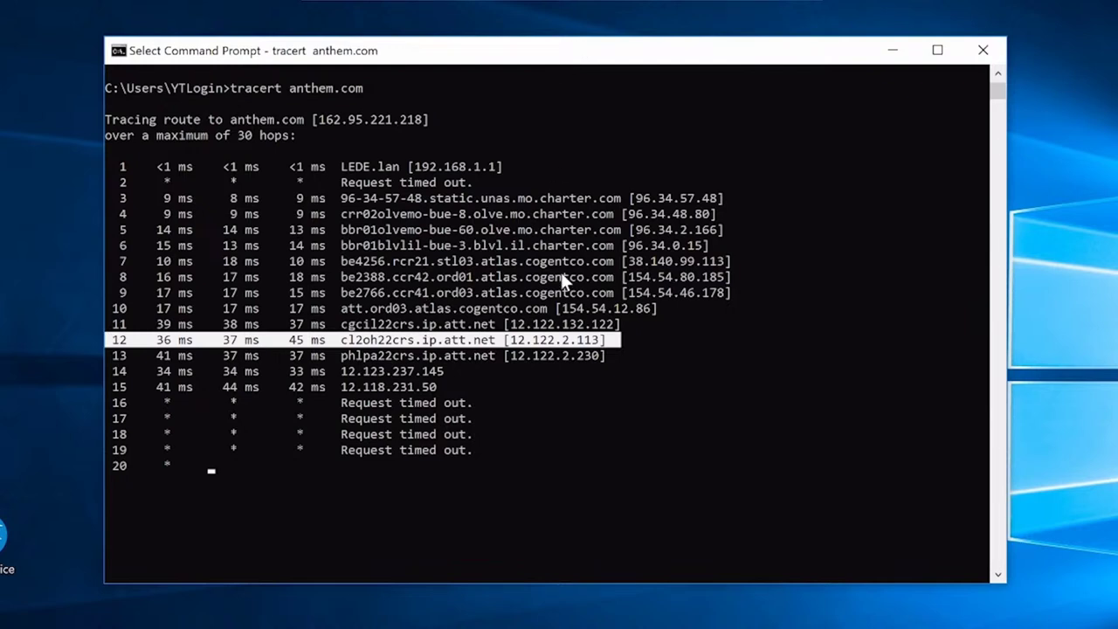
Clear the text selections in the output so the paused anthem.com trace continues.
{"action": "left_click", "coordinate": [345, 450]}
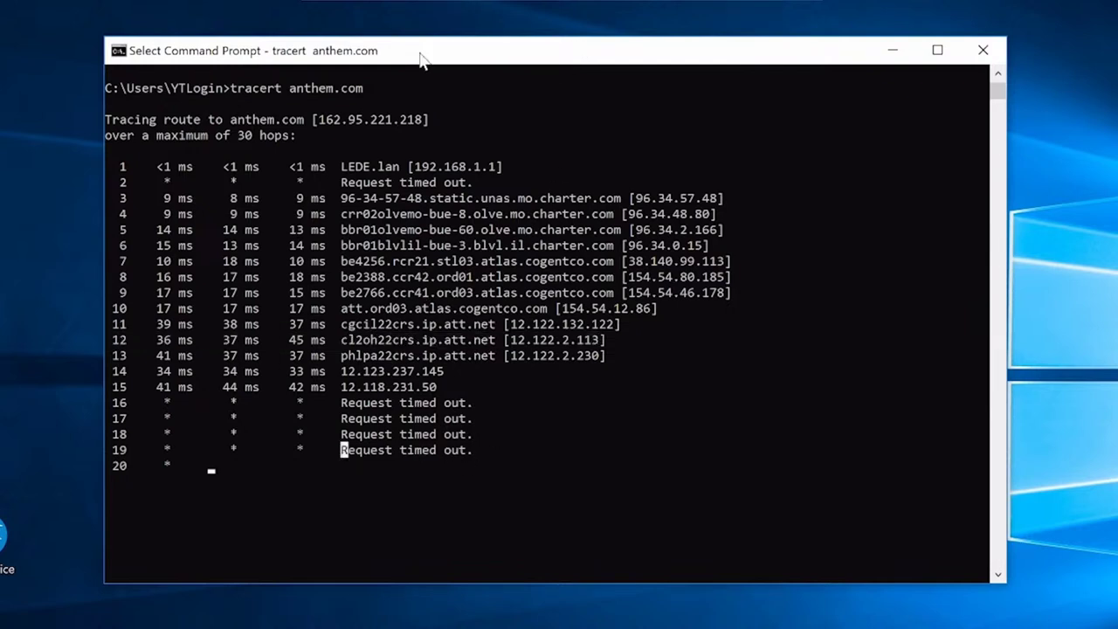
{"action": "key", "text": "Escape"}
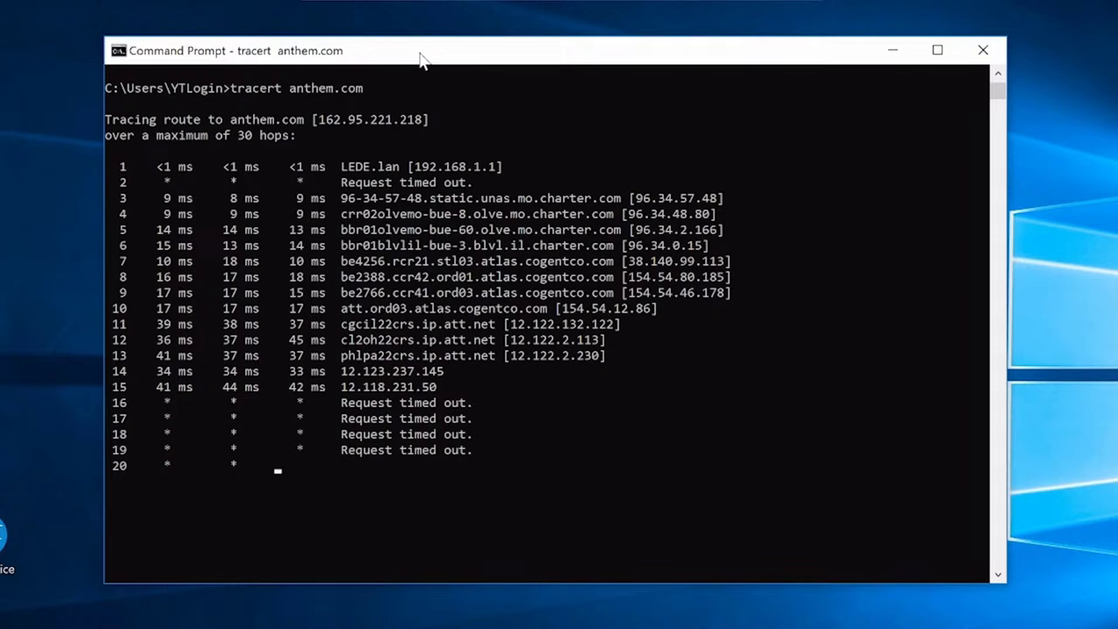
{"action": "left_click", "coordinate": [292, 434]}
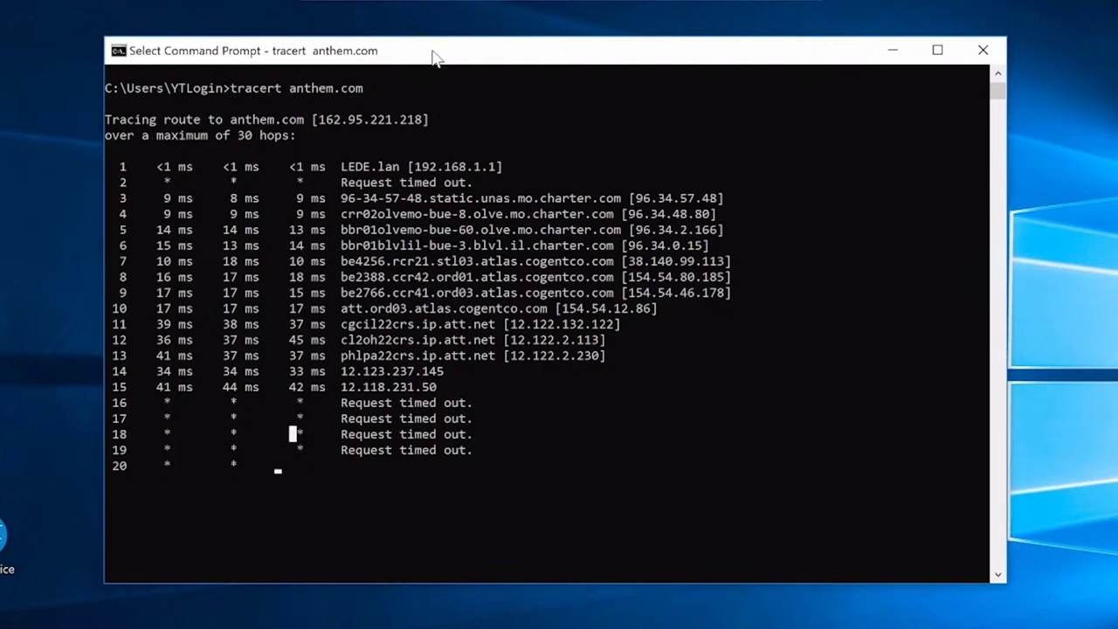
{"action": "key", "text": "Escape"}
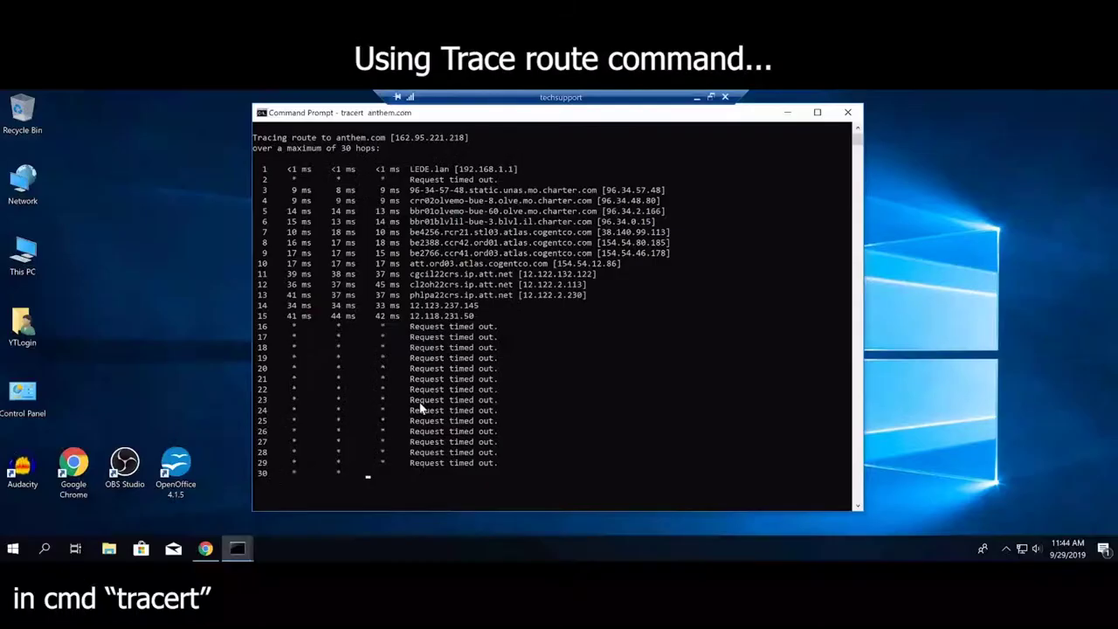
Return to an empty prompt after the trace and examine the full anthem.com hop list up to hop 30.
{"action": "key", "text": "Return"}
{"action": "key", "text": "Return"}
{"action": "key", "text": "Return"}
{"action": "key", "text": "Return"}
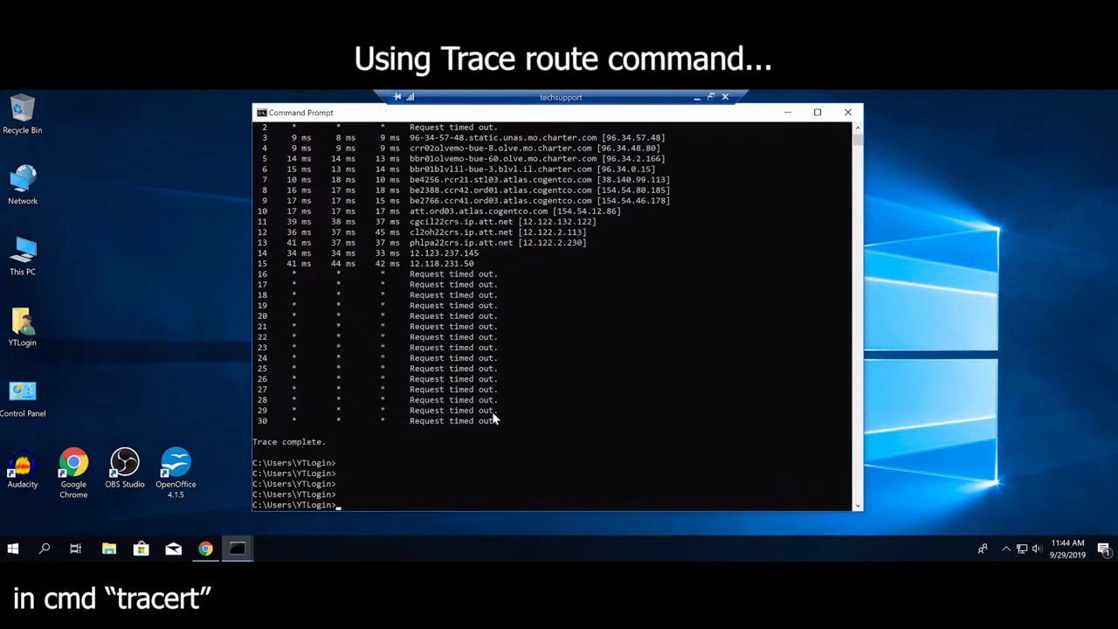
{"action": "scroll", "coordinate": [493, 419], "scroll_direction": "up", "scroll_amount": 2}
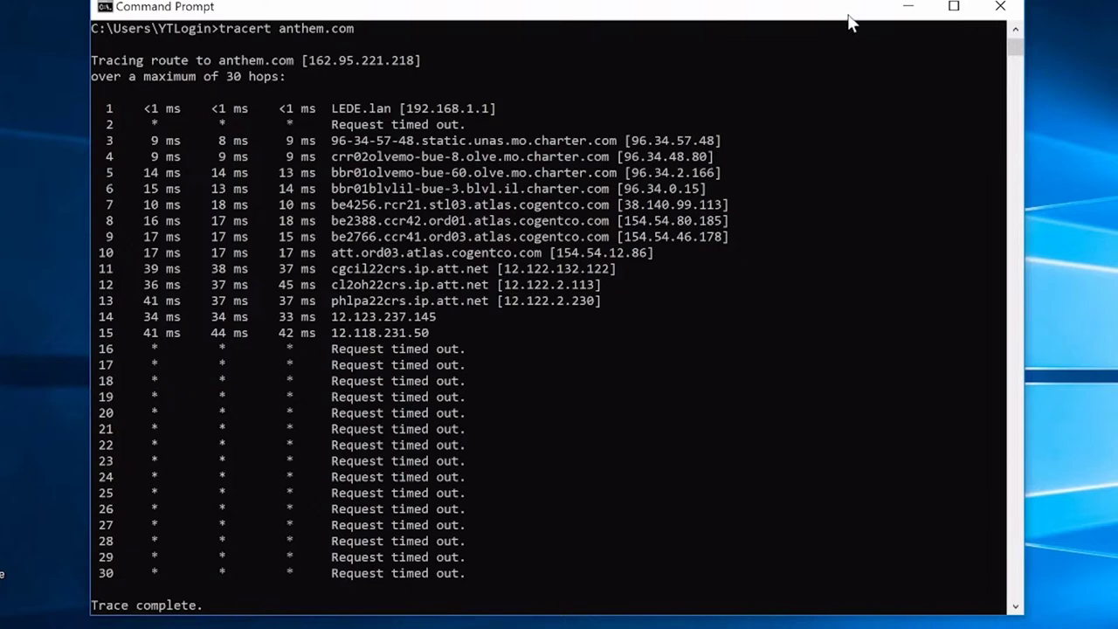
Bring the cosmicnovo.com trace window over the anthem.com one, highlight the final hop's IP address, and minimize that window again.
{"action": "left_click_drag", "start_coordinate": [847, 16], "coordinate": [845, 19]}
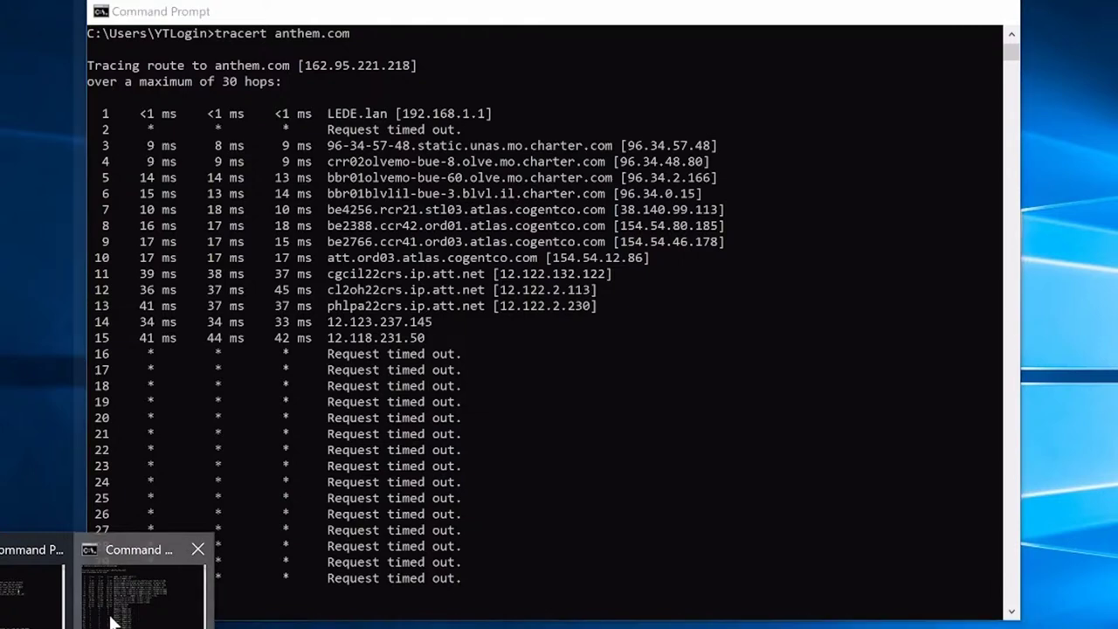
{"action": "left_click", "coordinate": [111, 620]}
{"action": "mouse_move", "coordinate": [110, 620]}
{"action": "left_click", "coordinate": [62, 582]}
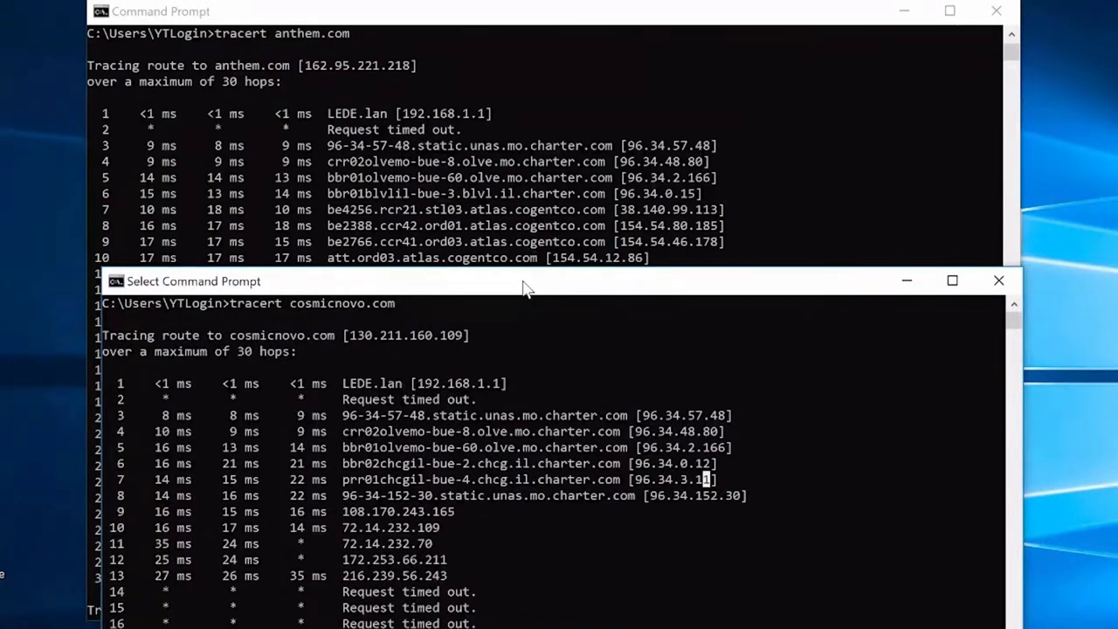
{"action": "left_click_drag", "start_coordinate": [525, 288], "coordinate": [520, 41]}
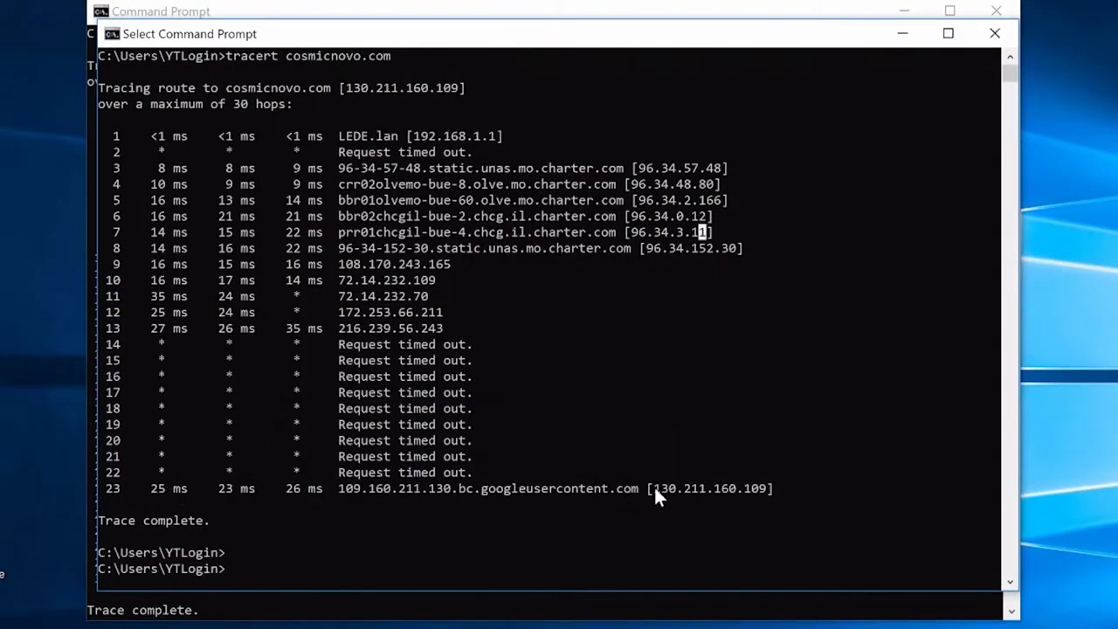
{"action": "left_click_drag", "start_coordinate": [657, 490], "coordinate": [741, 490]}
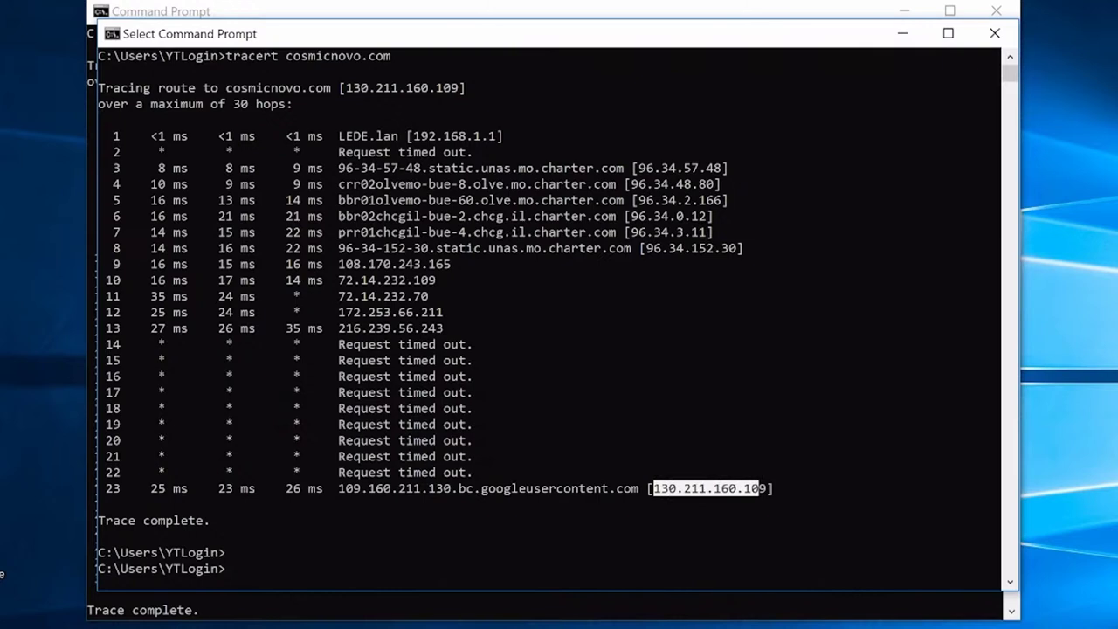
{"action": "left_click", "coordinate": [894, 28]}
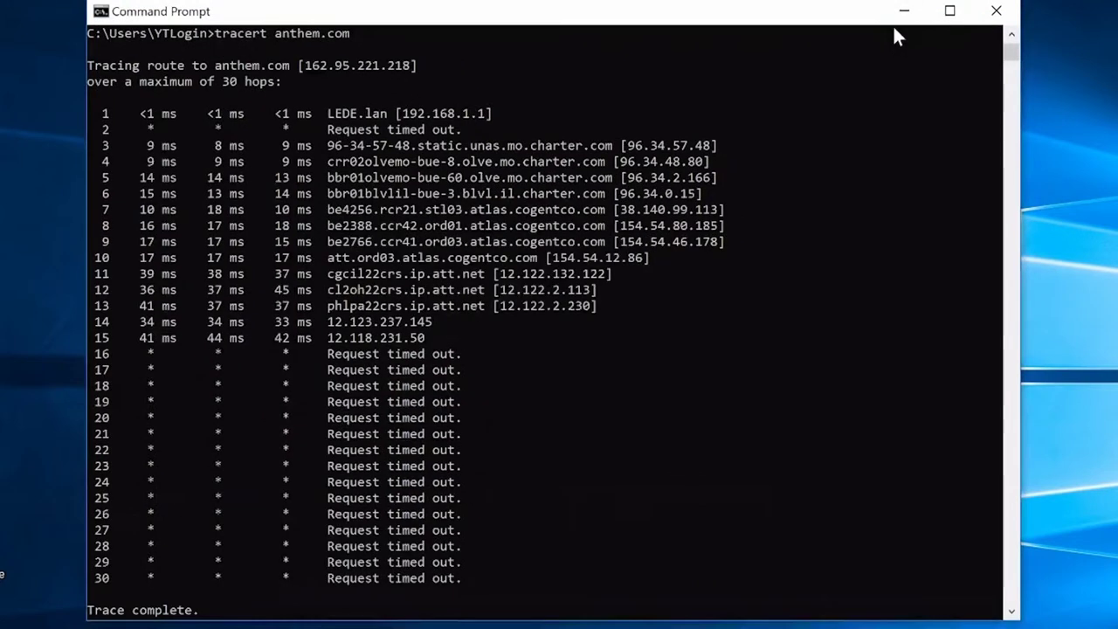
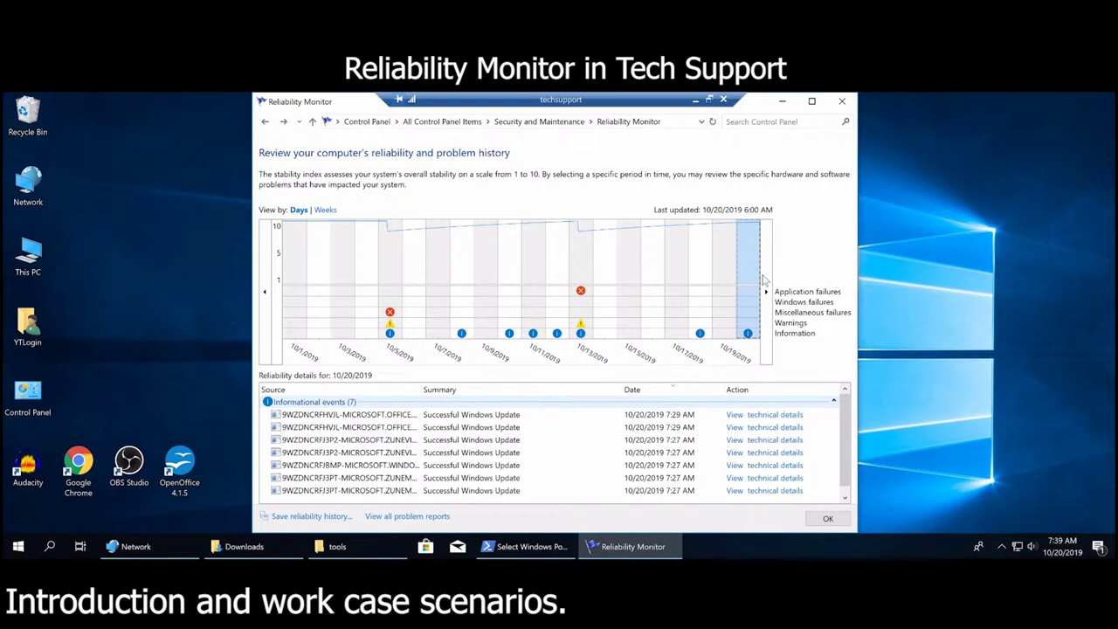
Close Reliability Monitor, reopen it by searching Windows for "reliability monitor", and close it again.
{"action": "left_click", "coordinate": [842, 102]}
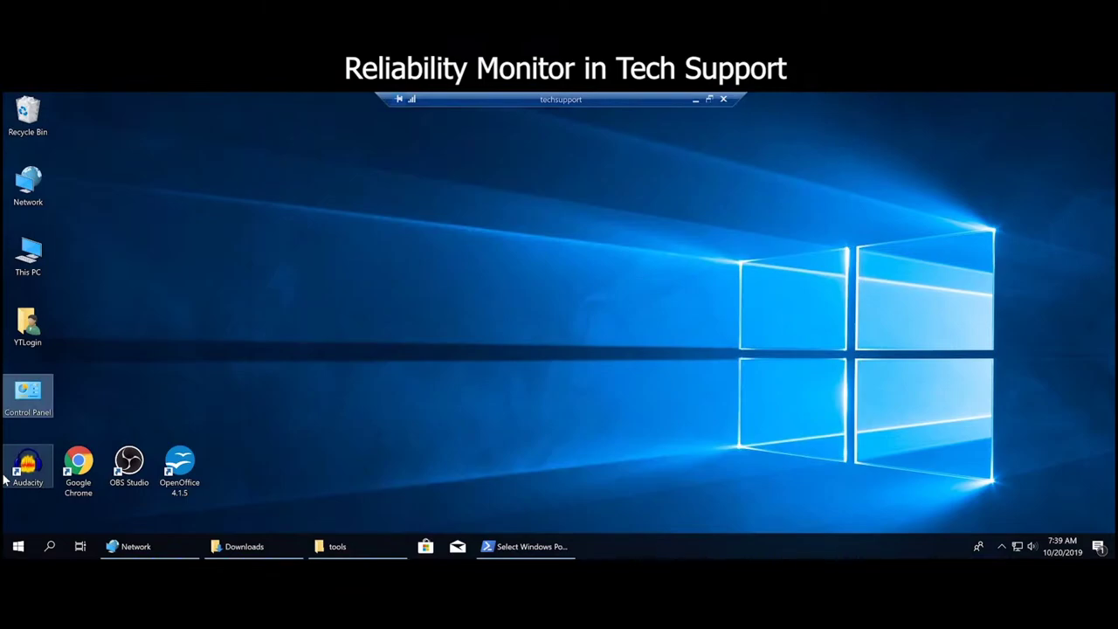
{"action": "key", "text": "super+s"}
{"action": "type", "text": "reliability monitor"}
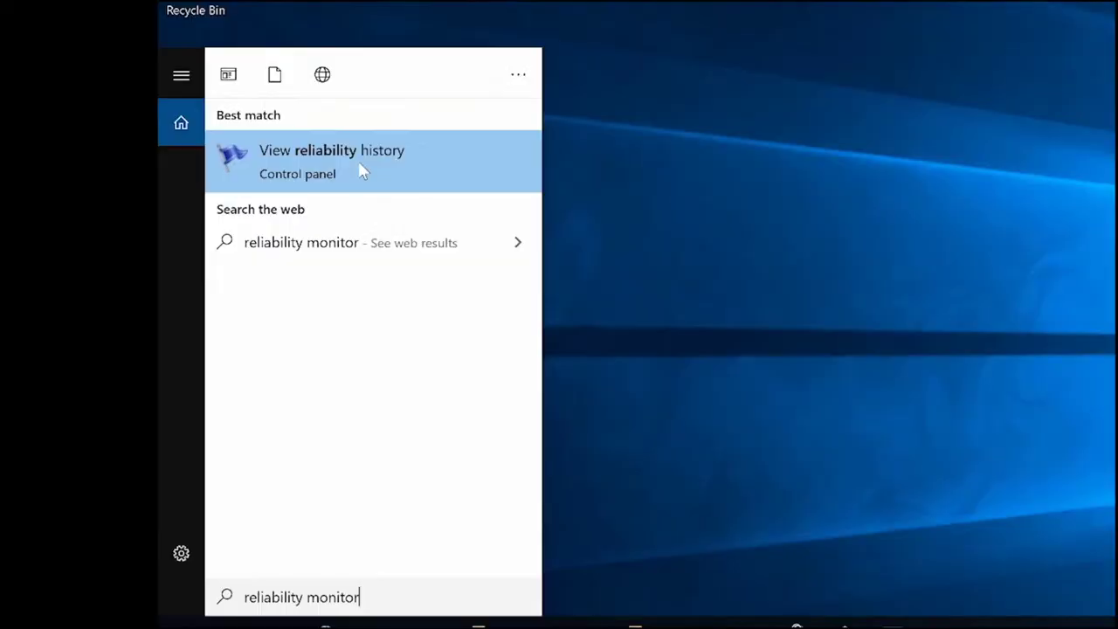
{"action": "left_click", "coordinate": [359, 164]}
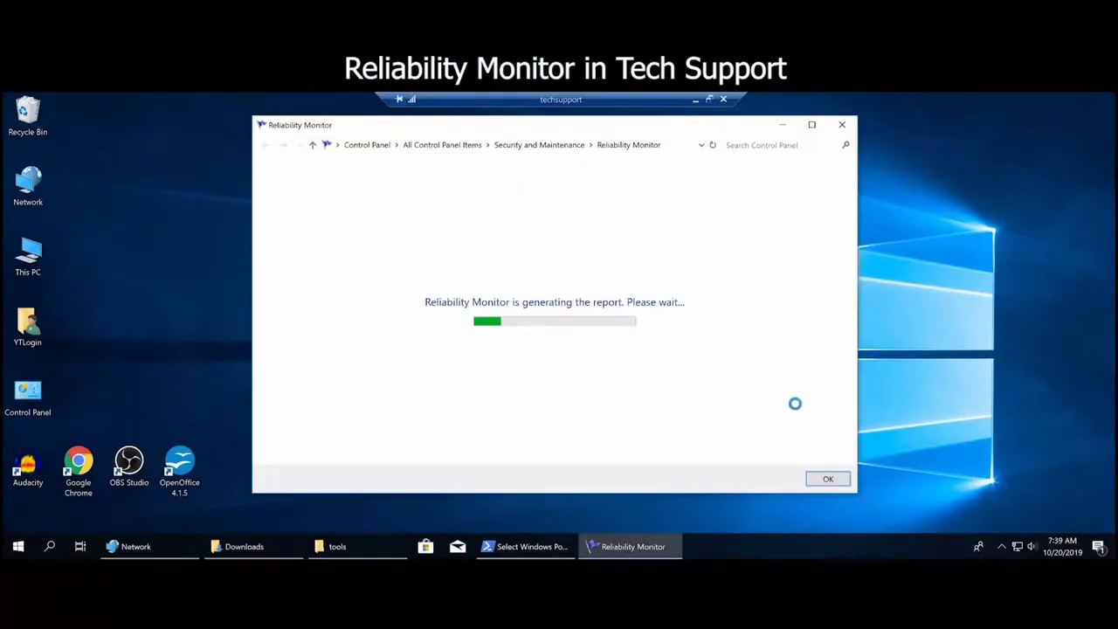
{"action": "left_click", "coordinate": [841, 125]}
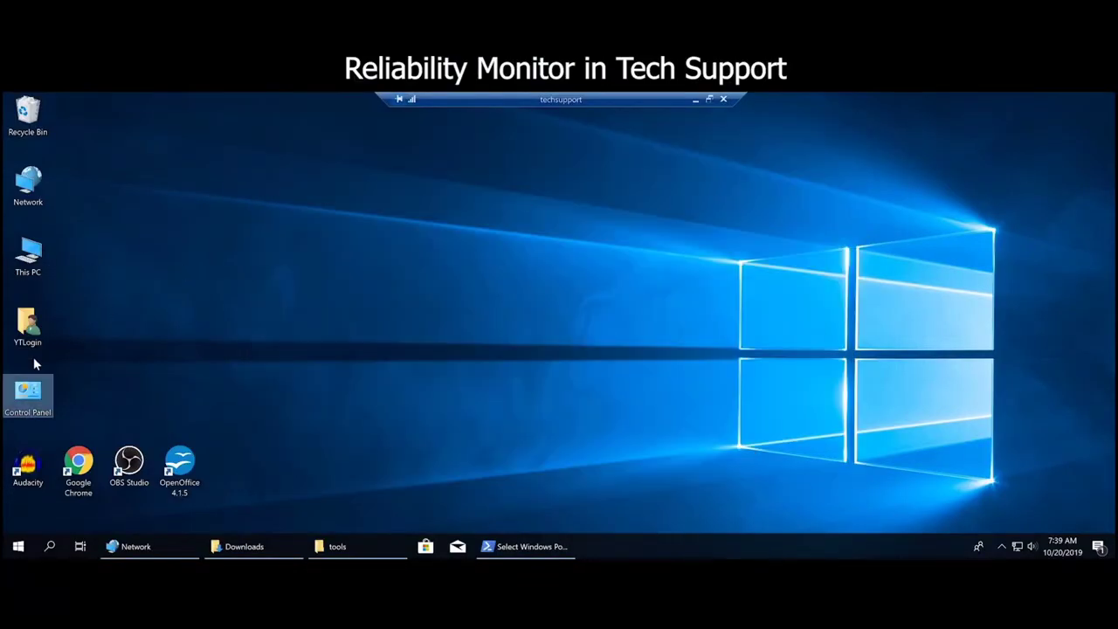
Open the reliability history from the Maintenance section of Security and Maintenance in Control Panel.
{"action": "left_click", "coordinate": [27, 391]}
{"action": "double_click", "coordinate": [27, 392]}
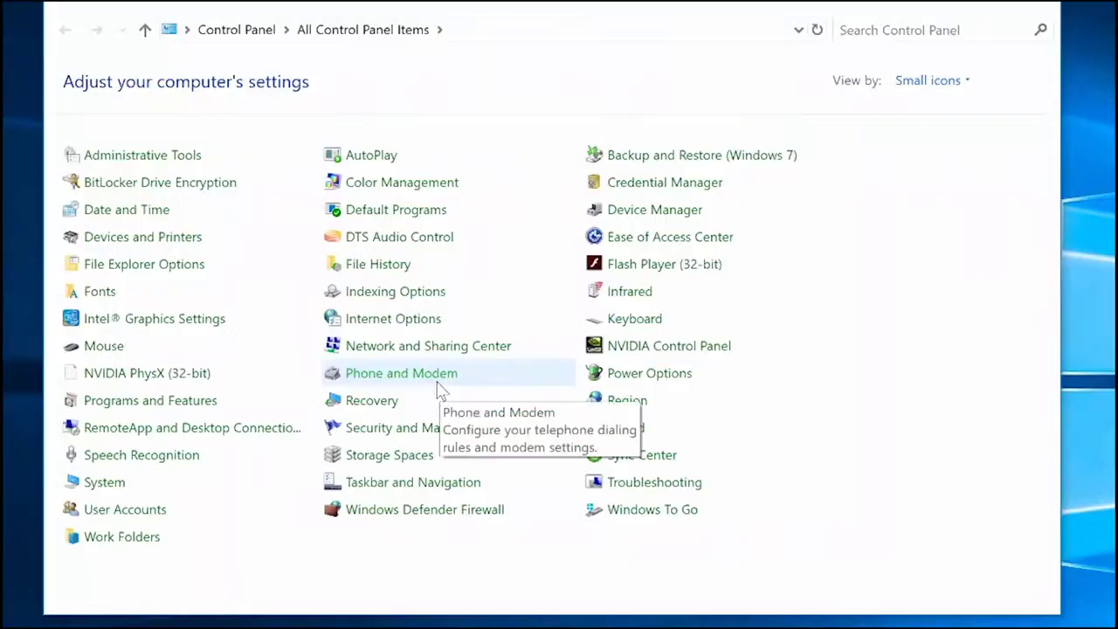
{"action": "left_click", "coordinate": [408, 433]}
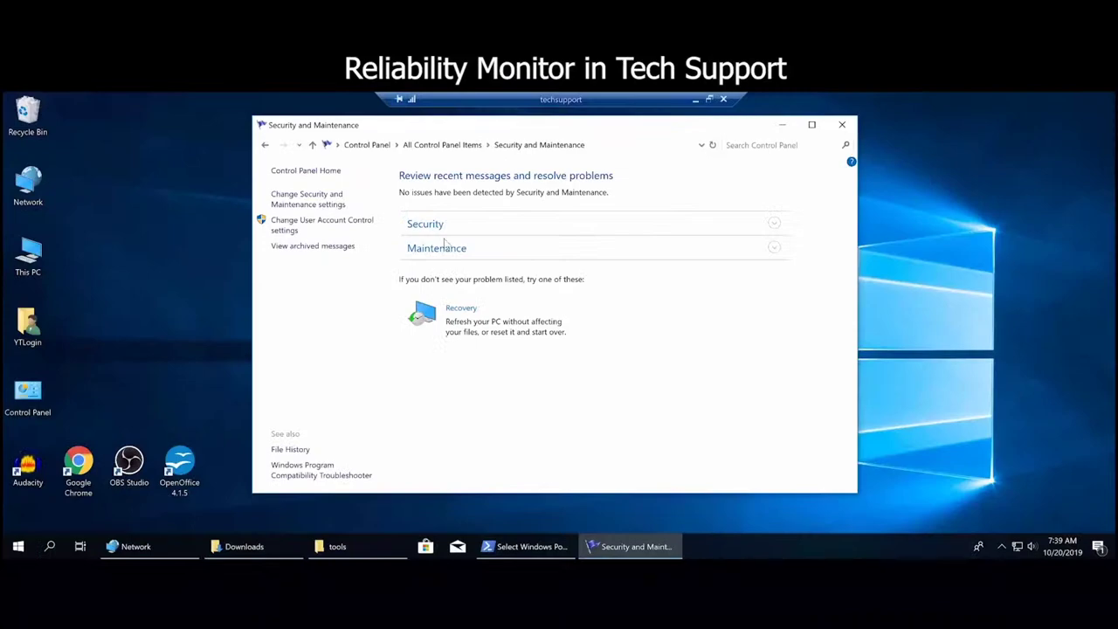
{"action": "left_click", "coordinate": [445, 244]}
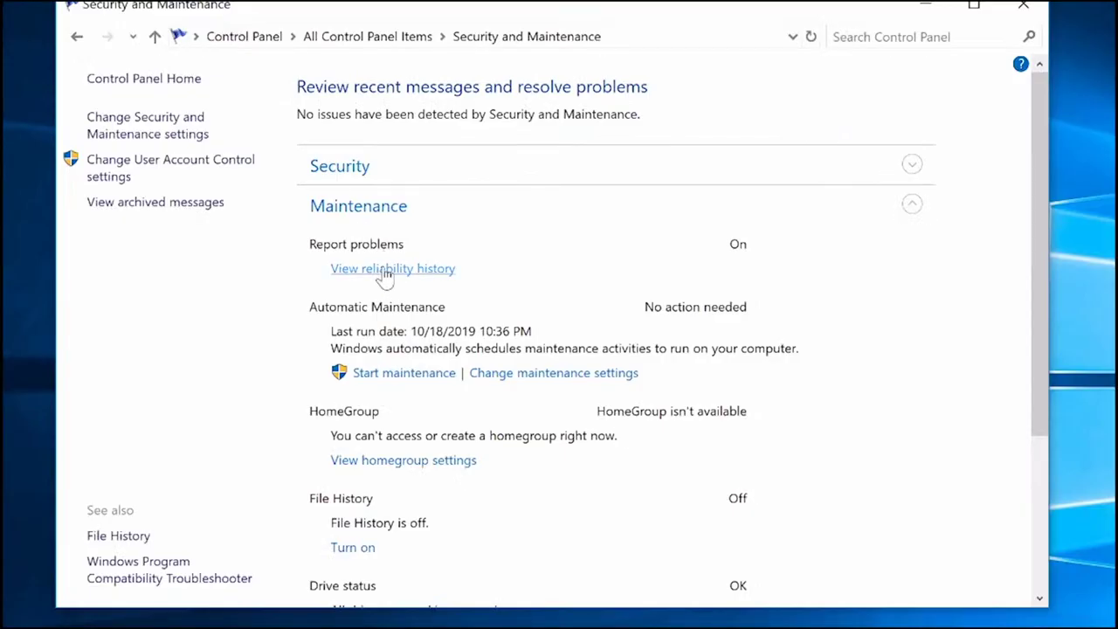
{"action": "left_click", "coordinate": [384, 270]}
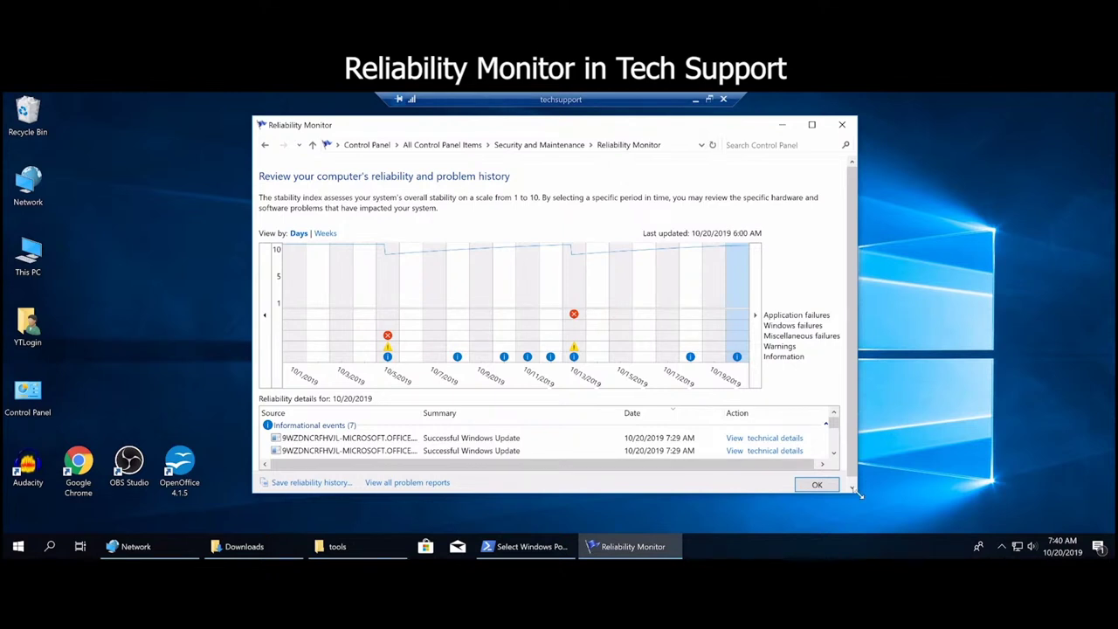
Enlarge the Reliability Monitor window and view the reliability details for 10/19/2019 and 10/20/2019.
{"action": "left_click_drag", "start_coordinate": [858, 494], "coordinate": [865, 521]}
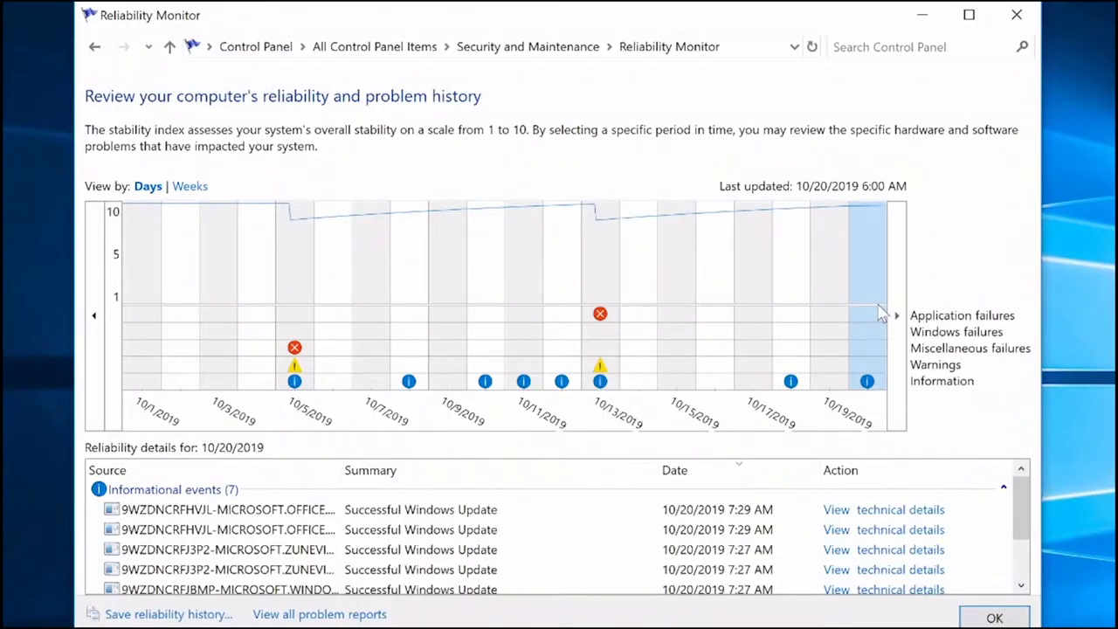
{"action": "left_click", "coordinate": [836, 285]}
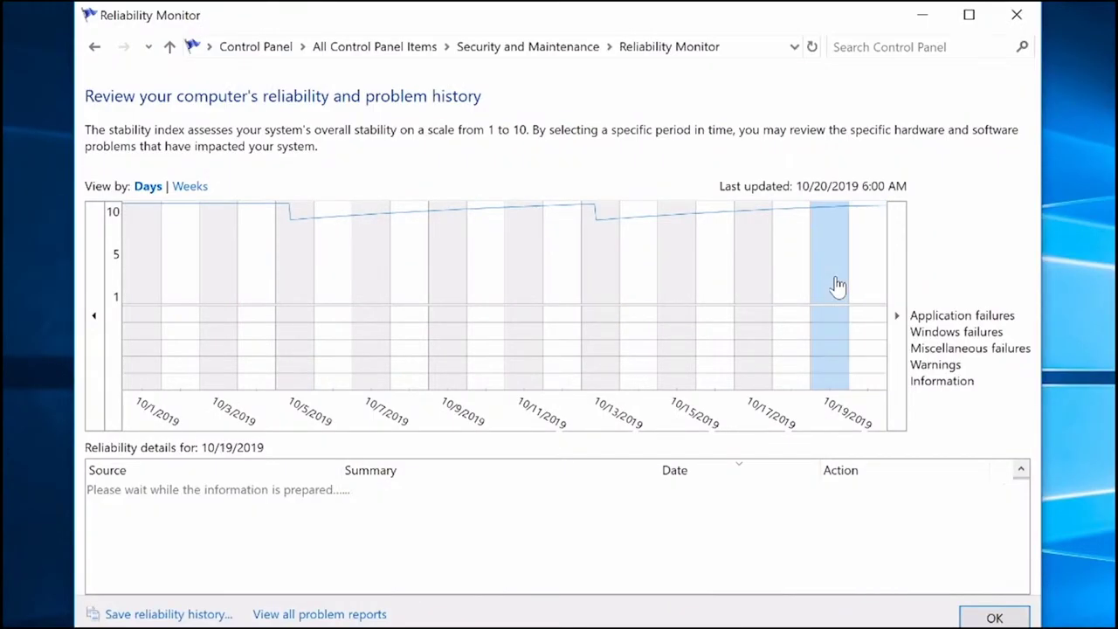
{"action": "left_click", "coordinate": [873, 274]}
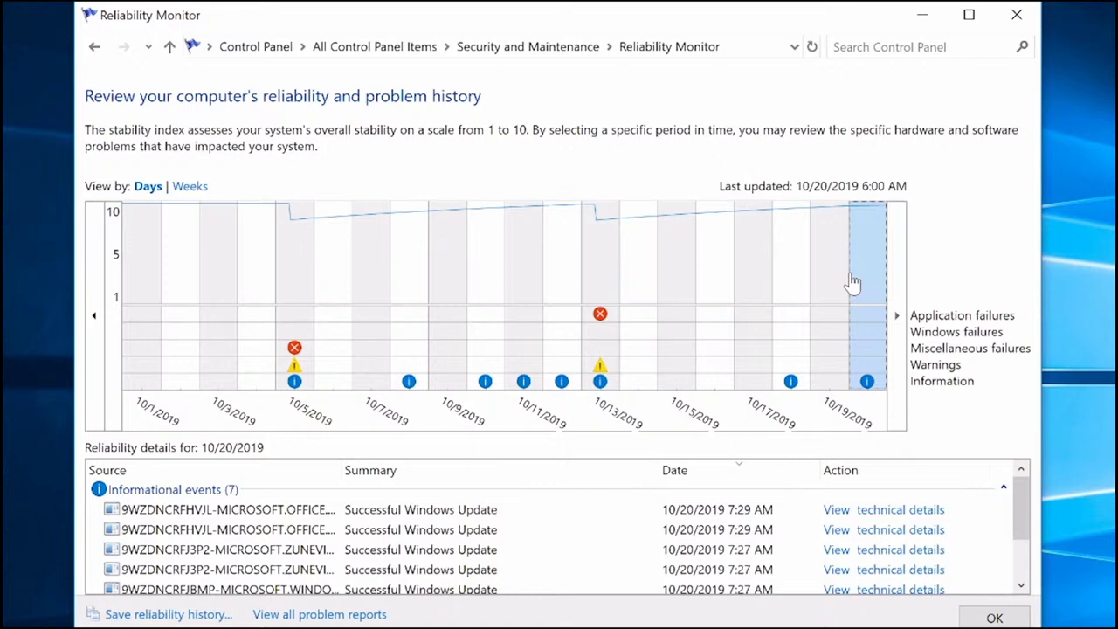
View the reliability details for 10/13/2019 and move the stability chart's timeline back to 9/19/2019.
{"action": "left_click", "coordinate": [609, 276]}
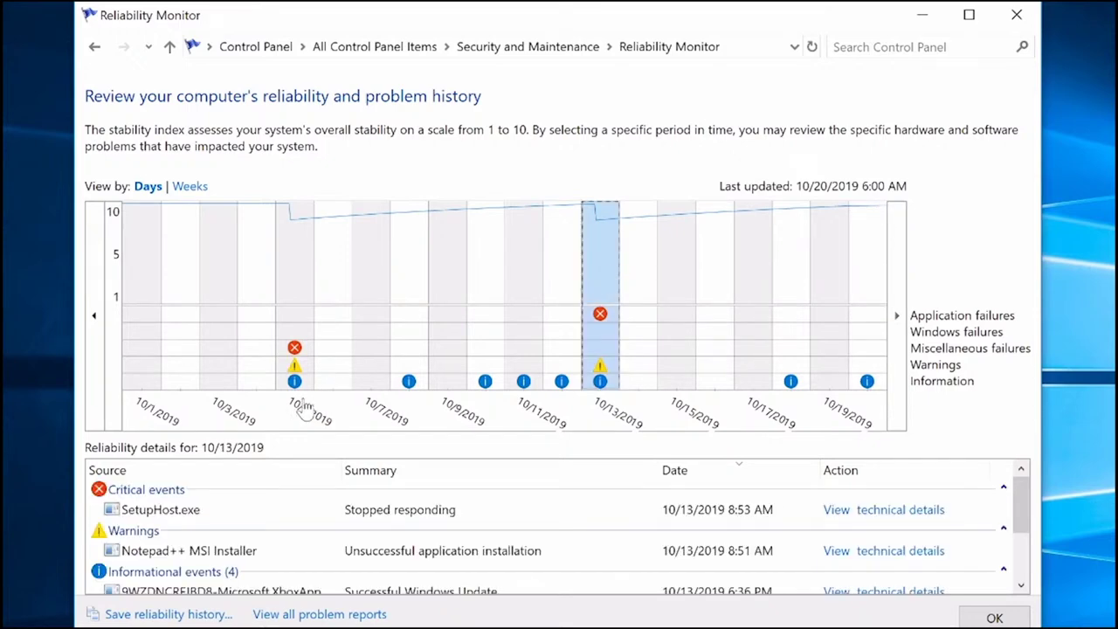
{"action": "left_click", "coordinate": [94, 317]}
{"action": "left_click", "coordinate": [95, 319]}
{"action": "left_click", "coordinate": [94, 319]}
{"action": "left_click", "coordinate": [95, 319]}
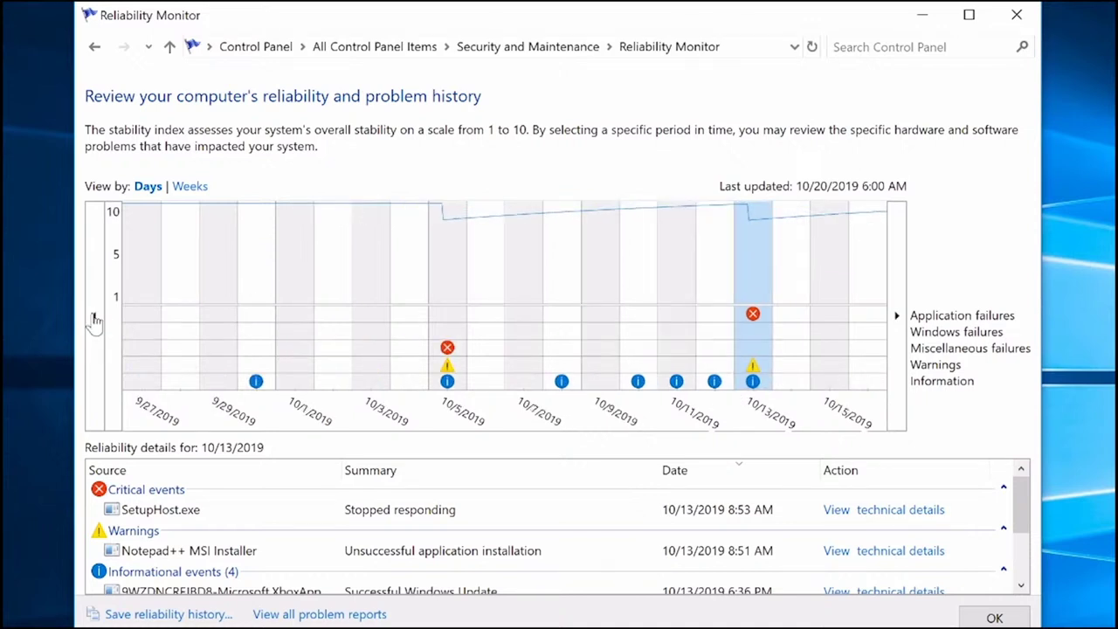
{"action": "left_click", "coordinate": [95, 320]}
{"action": "left_click", "coordinate": [94, 319]}
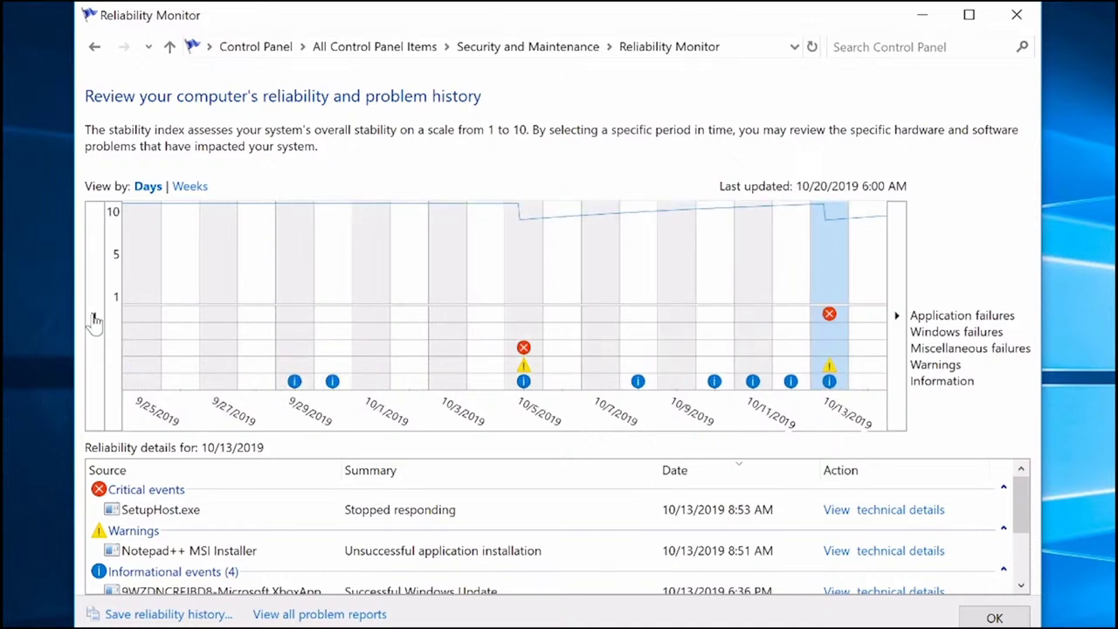
{"action": "left_click", "coordinate": [94, 320]}
{"action": "left_click", "coordinate": [94, 319]}
{"action": "left_click", "coordinate": [94, 320]}
{"action": "left_click", "coordinate": [94, 319]}
{"action": "left_click", "coordinate": [94, 320]}
{"action": "left_click", "coordinate": [94, 320]}
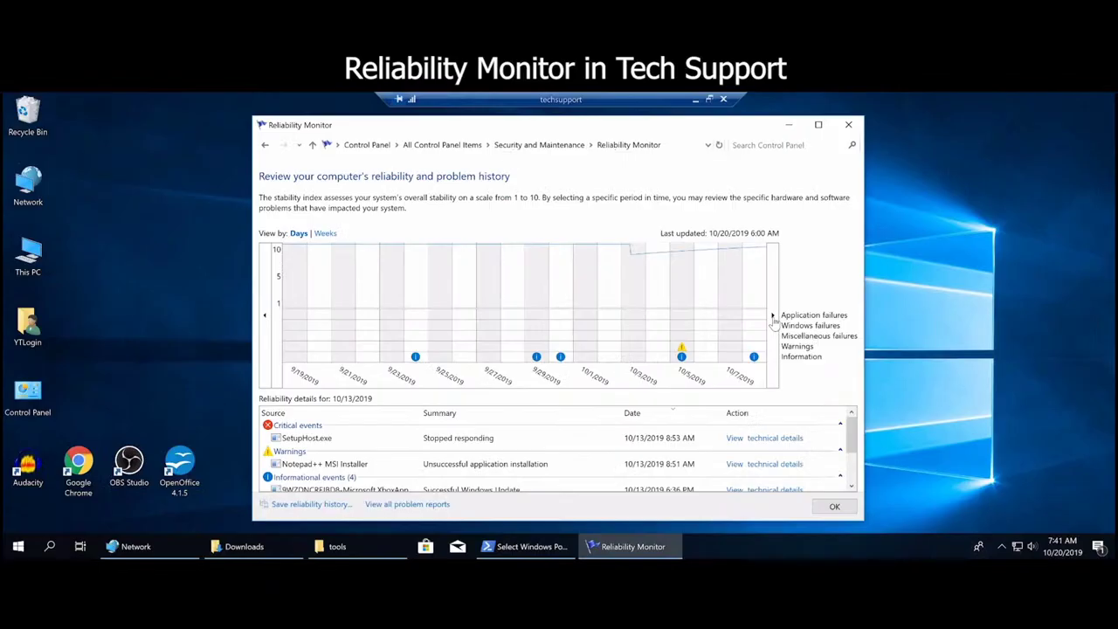
Browse the stability chart forward to the latest October 2019 dates and back again to September 2019.
{"action": "left_click", "coordinate": [896, 315]}
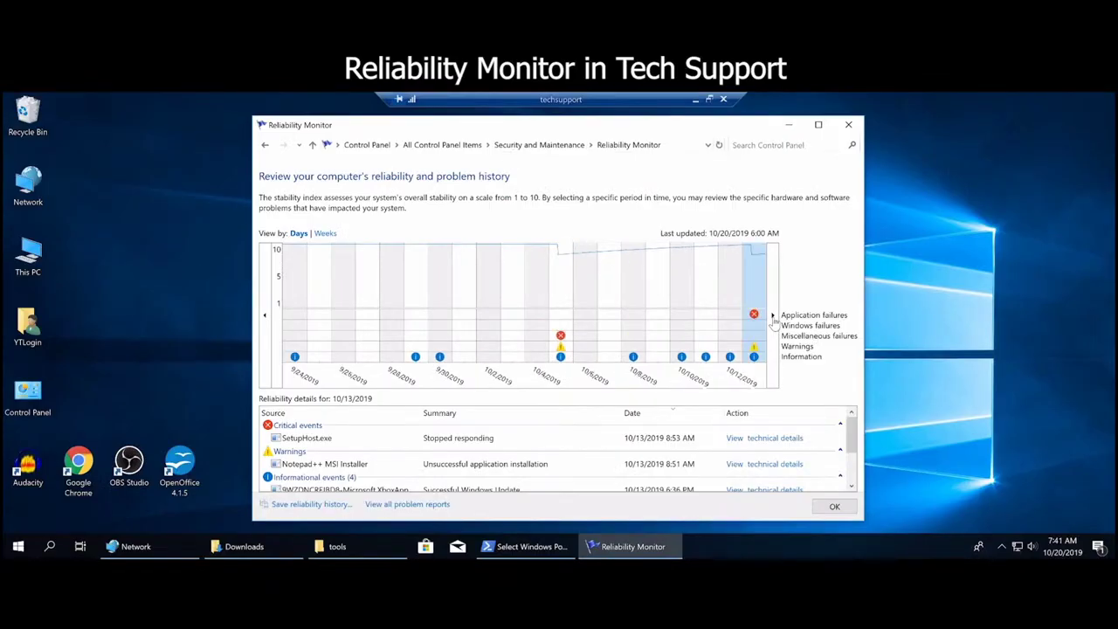
{"action": "left_click", "coordinate": [772, 315]}
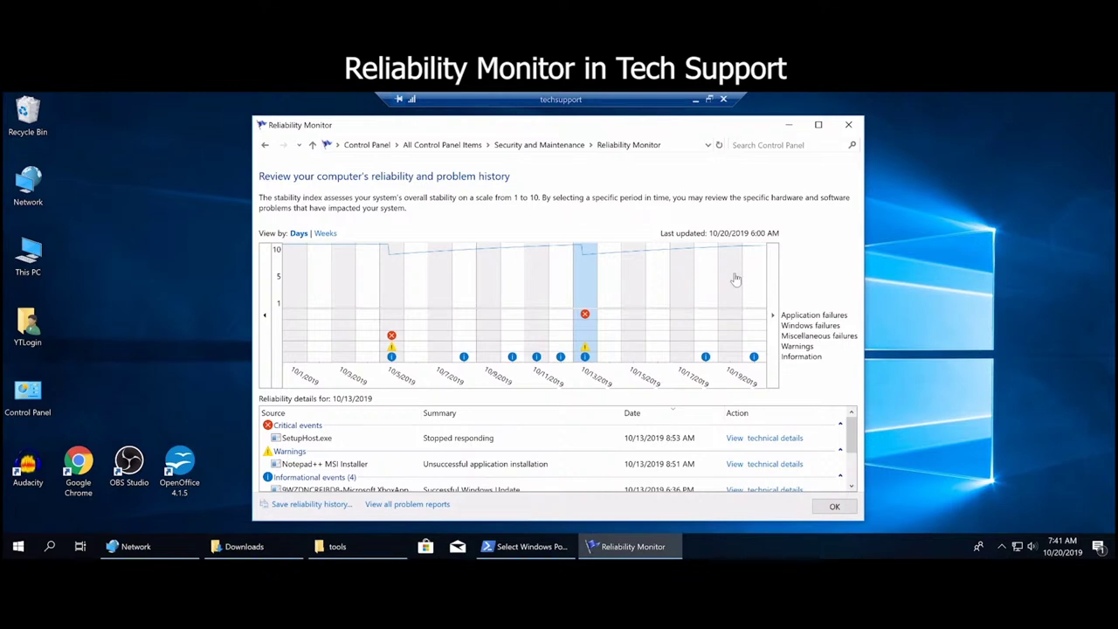
{"action": "left_click", "coordinate": [265, 315]}
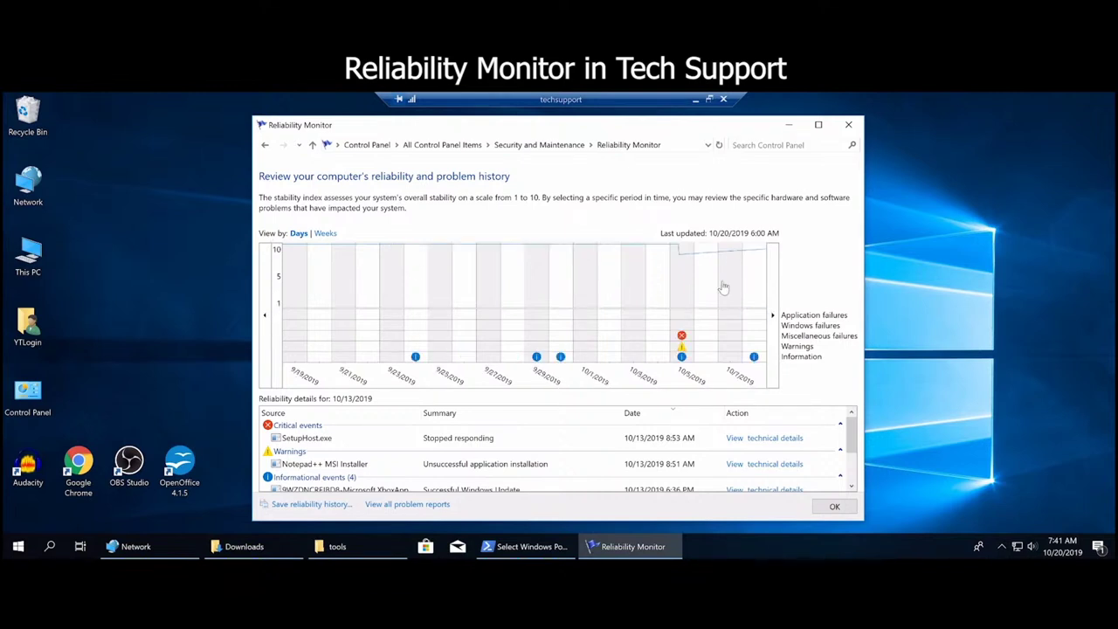
{"action": "scroll", "coordinate": [723, 287], "scroll_direction": "down", "scroll_amount": 1}
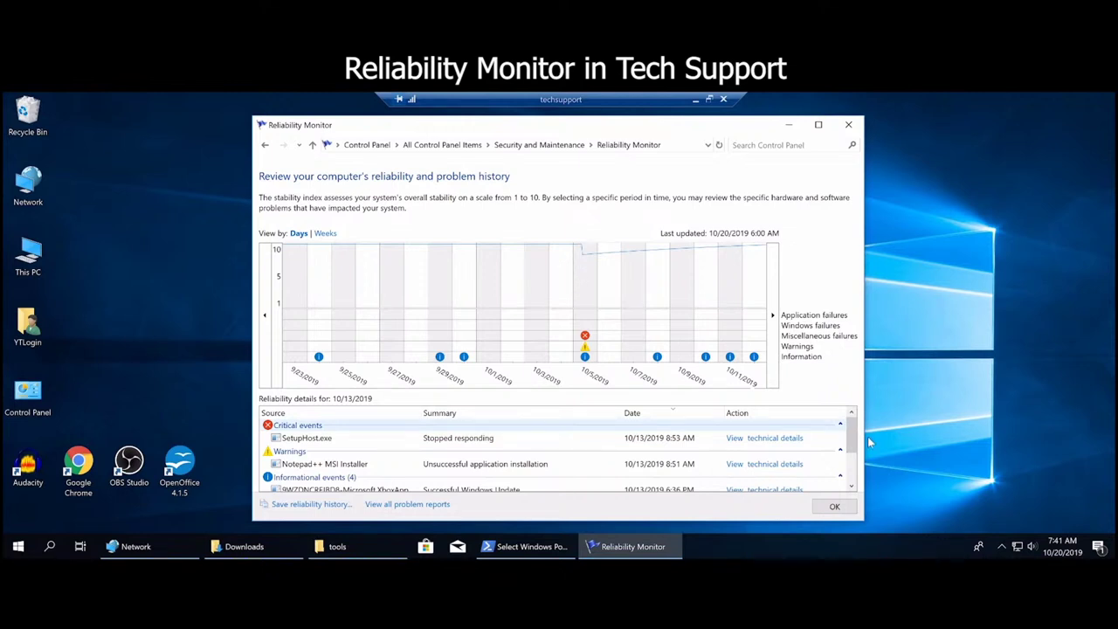
Make the Reliability Monitor window taller and open the technical details of the 10/5/2019 critical event about Windows not shutting down properly.
{"action": "left_click_drag", "start_coordinate": [862, 520], "coordinate": [863, 538]}
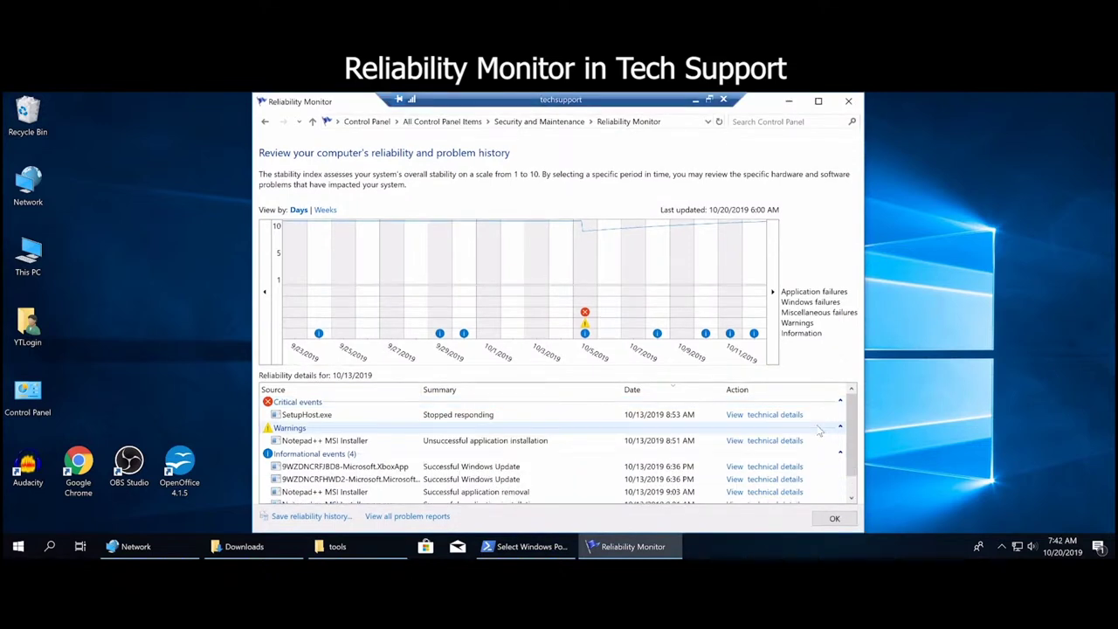
{"action": "left_click", "coordinate": [585, 296]}
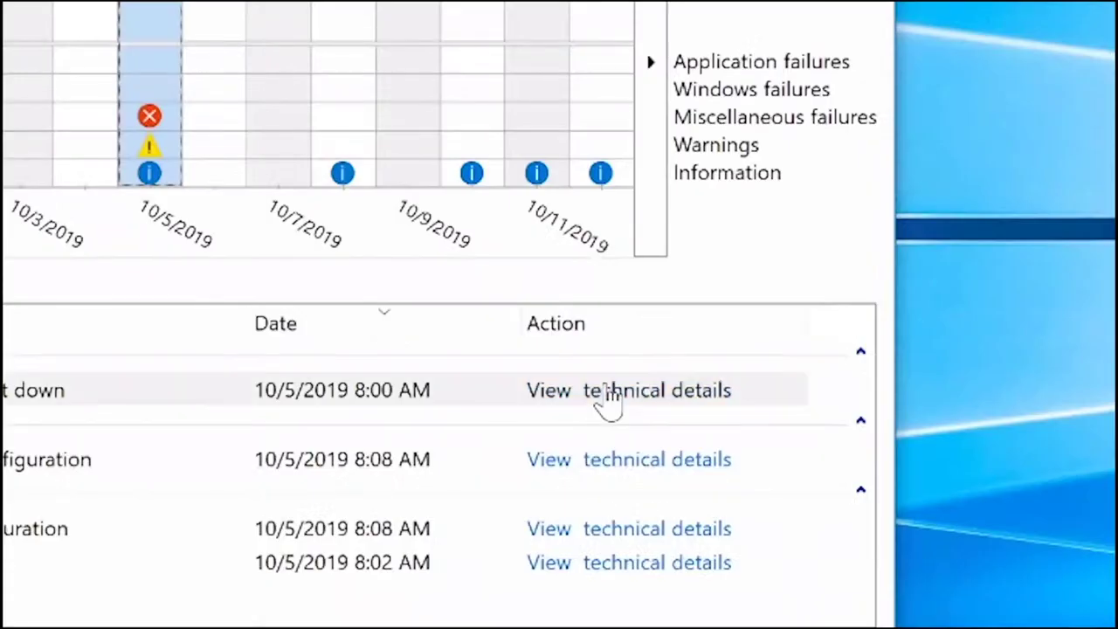
{"action": "left_click", "coordinate": [609, 402]}
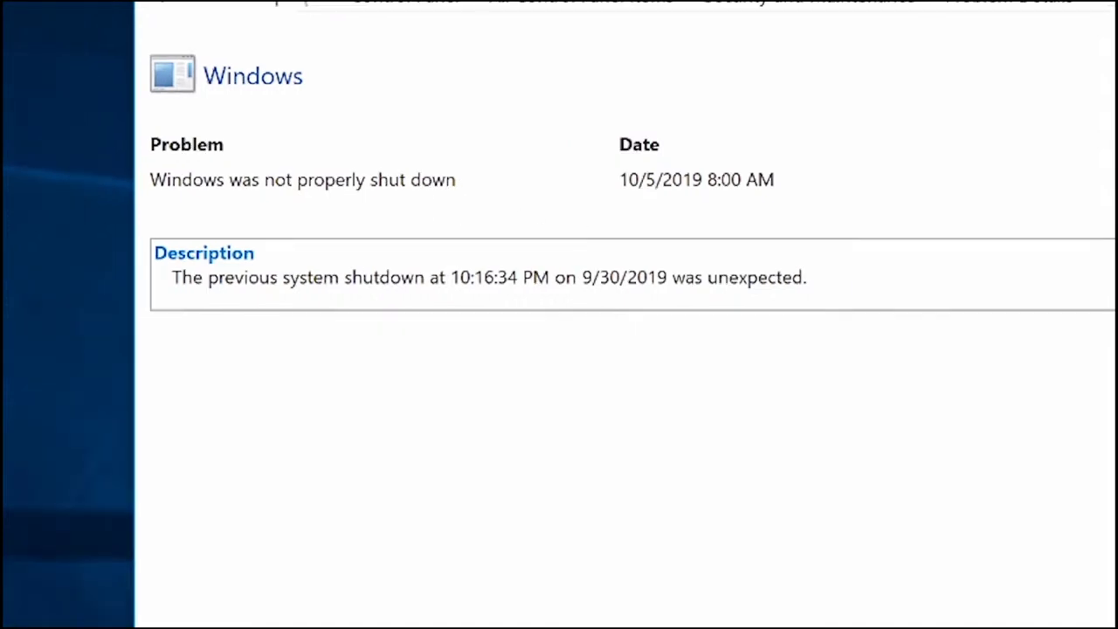
Highlight the unexpected shutdown description in the problem details and return to the reliability history.
{"action": "left_click_drag", "start_coordinate": [172, 277], "coordinate": [783, 277]}
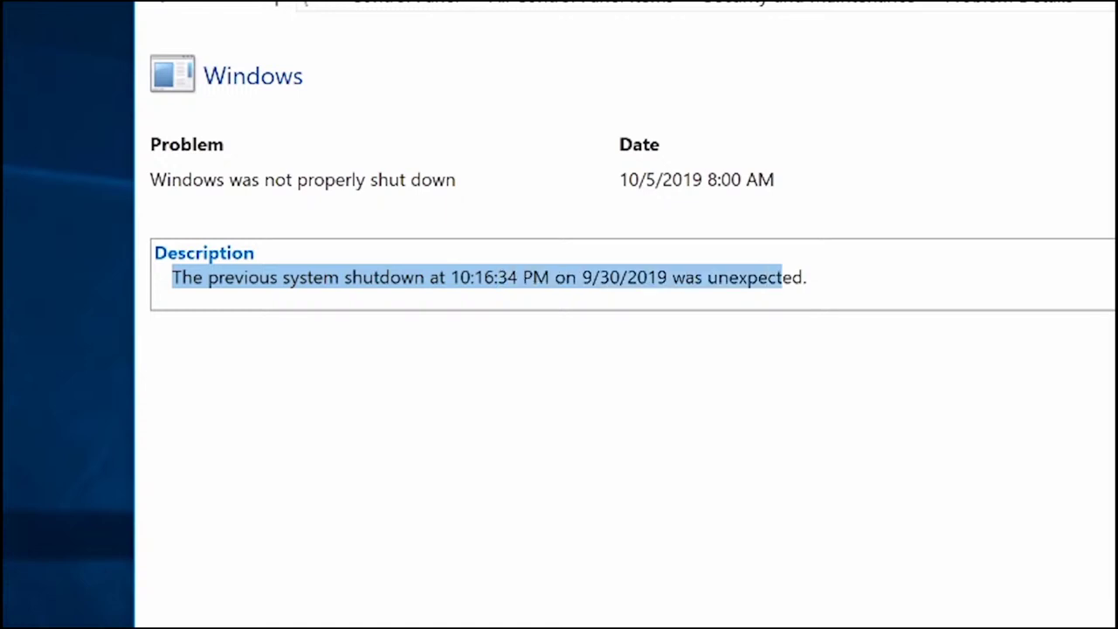
{"action": "left_click", "coordinate": [648, 276]}
{"action": "left_click_drag", "start_coordinate": [671, 277], "coordinate": [728, 277]}
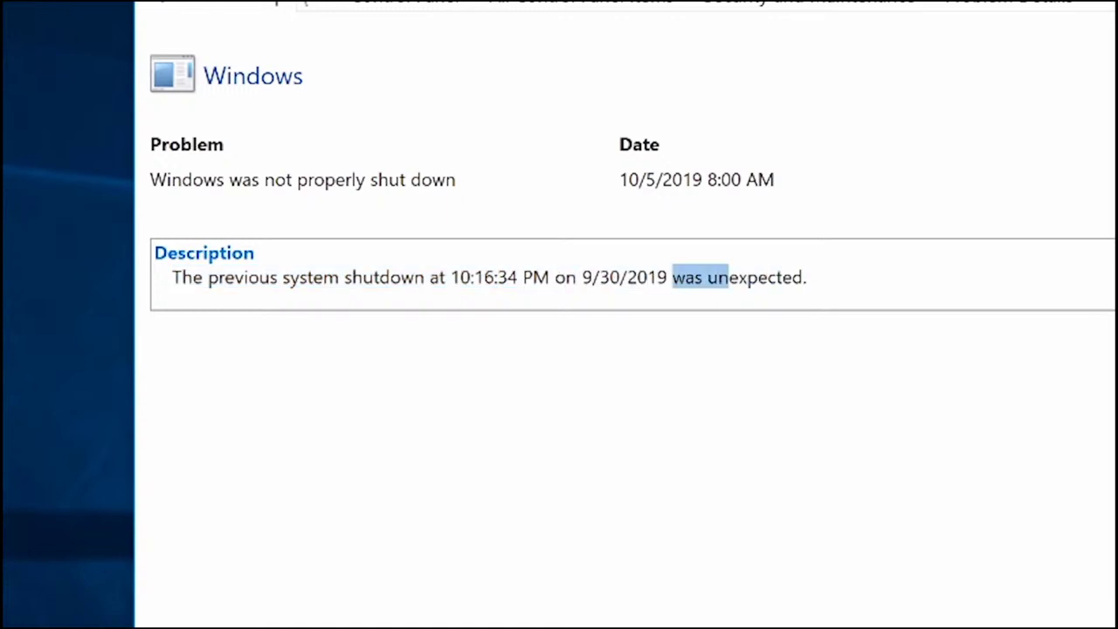
{"action": "left_click", "coordinate": [808, 276]}
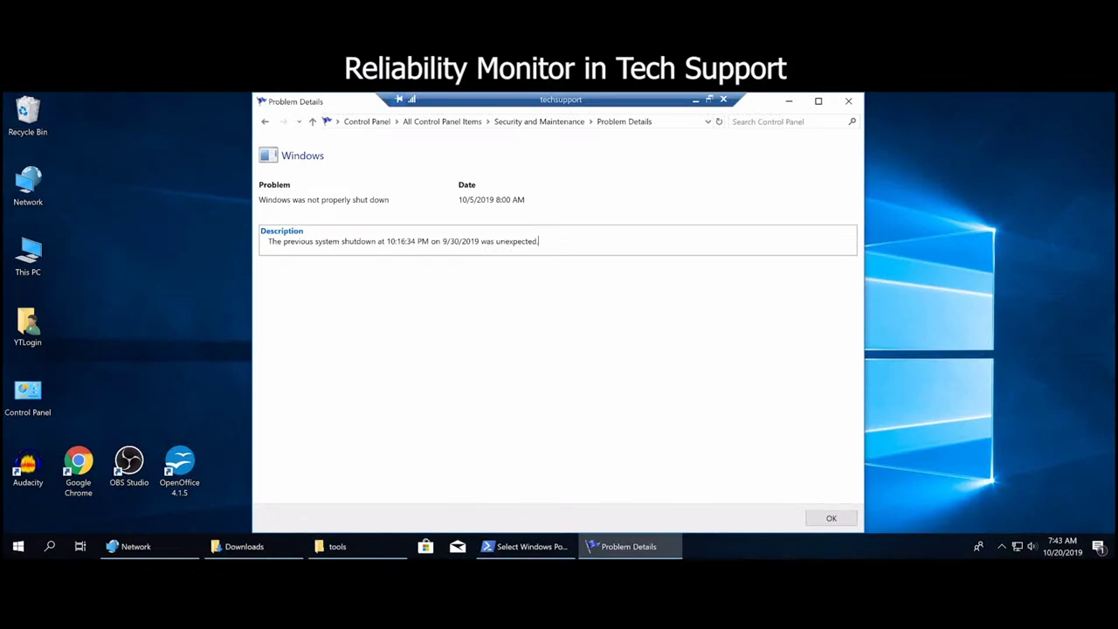
{"action": "left_click_drag", "start_coordinate": [539, 241], "coordinate": [272, 241]}
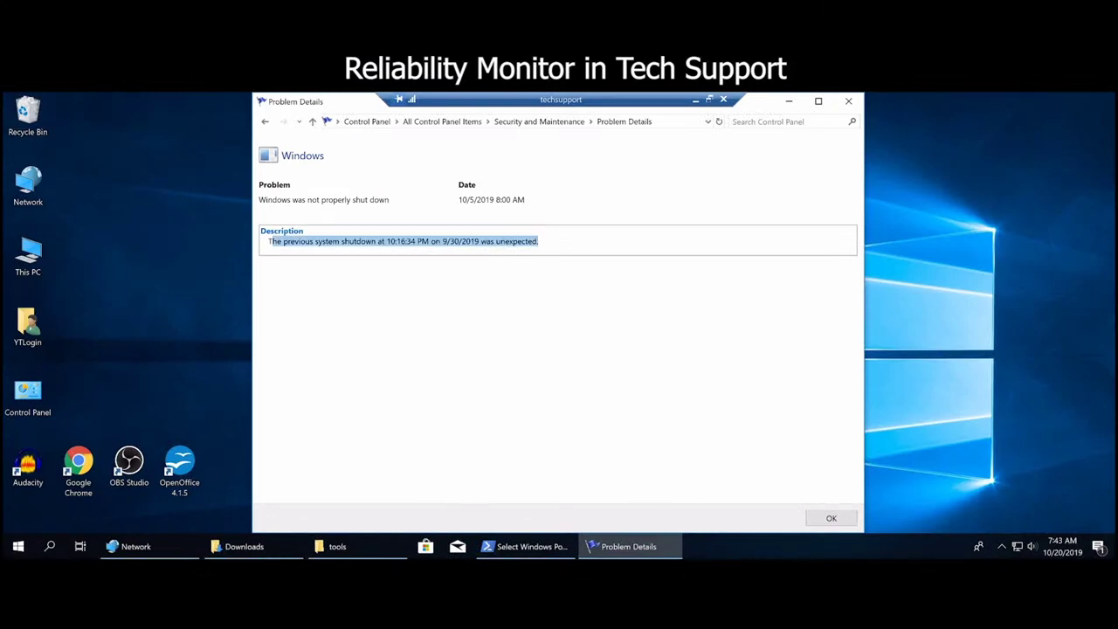
{"action": "left_click", "coordinate": [273, 242]}
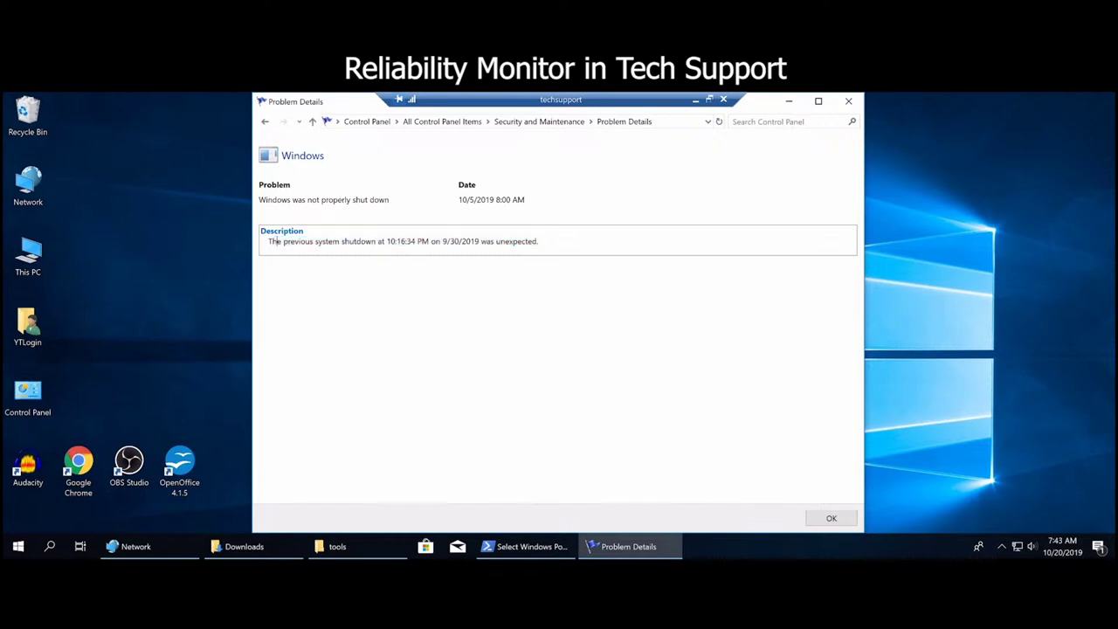
{"action": "left_click_drag", "start_coordinate": [341, 241], "coordinate": [271, 242]}
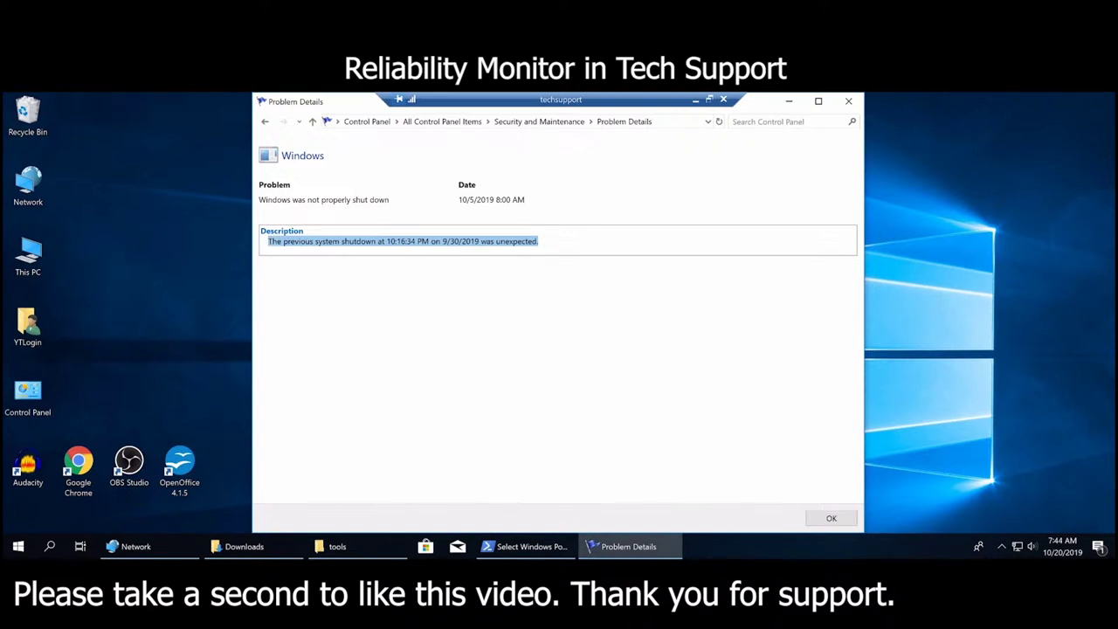
{"action": "left_click", "coordinate": [541, 241]}
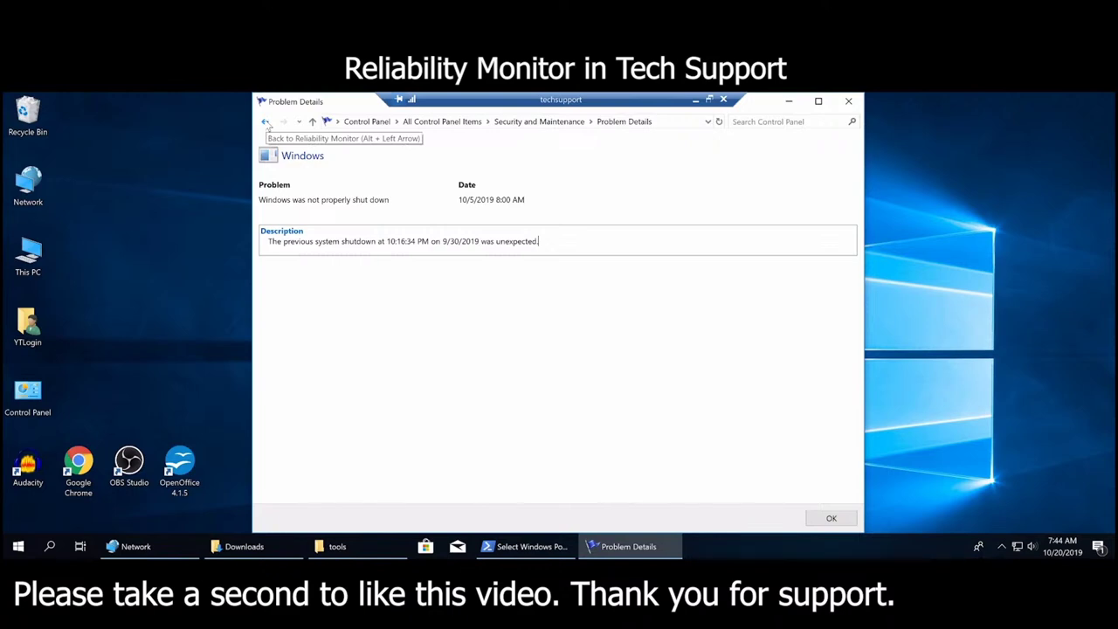
{"action": "left_click", "coordinate": [266, 122]}
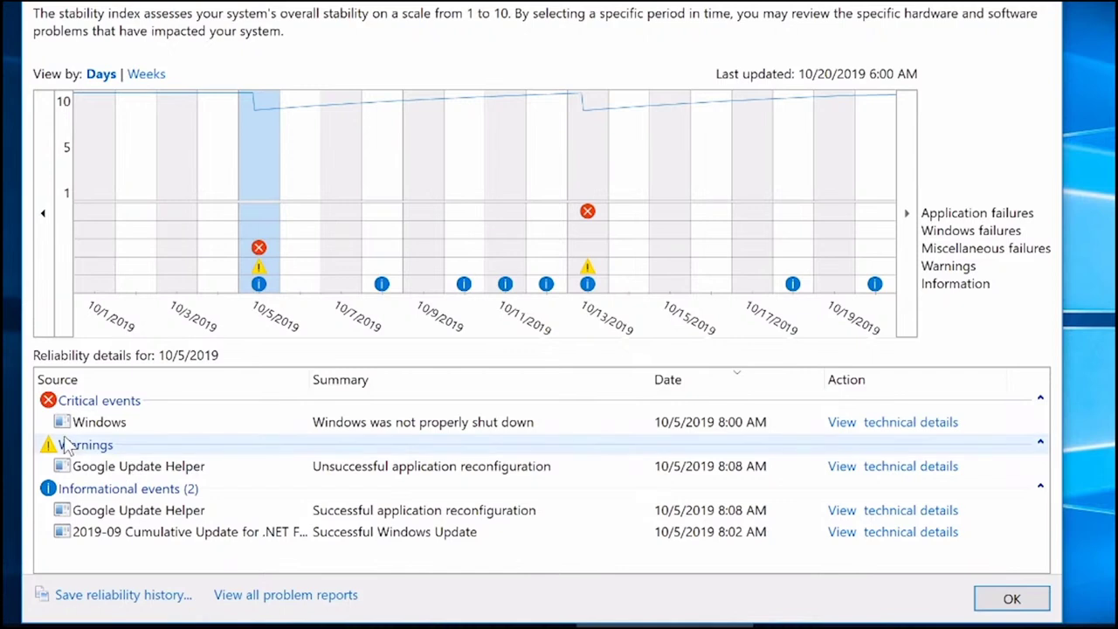
Open the technical details of the 10/5/2019 Google Update Helper warning and highlight the installer sentence, product name and version.
{"action": "left_click", "coordinate": [134, 470]}
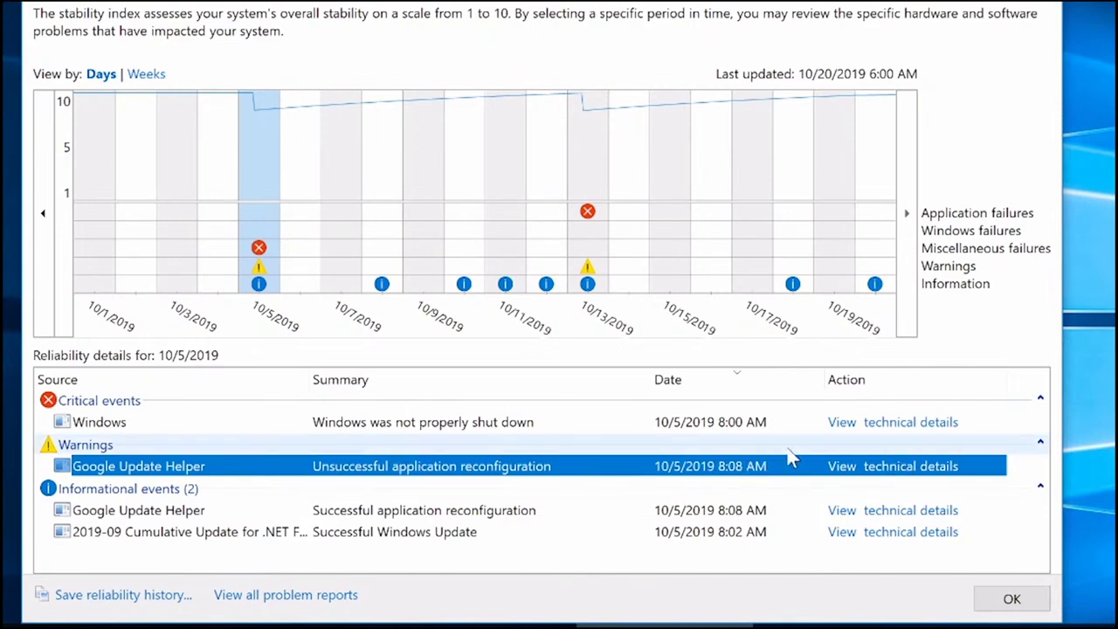
{"action": "left_click", "coordinate": [909, 467]}
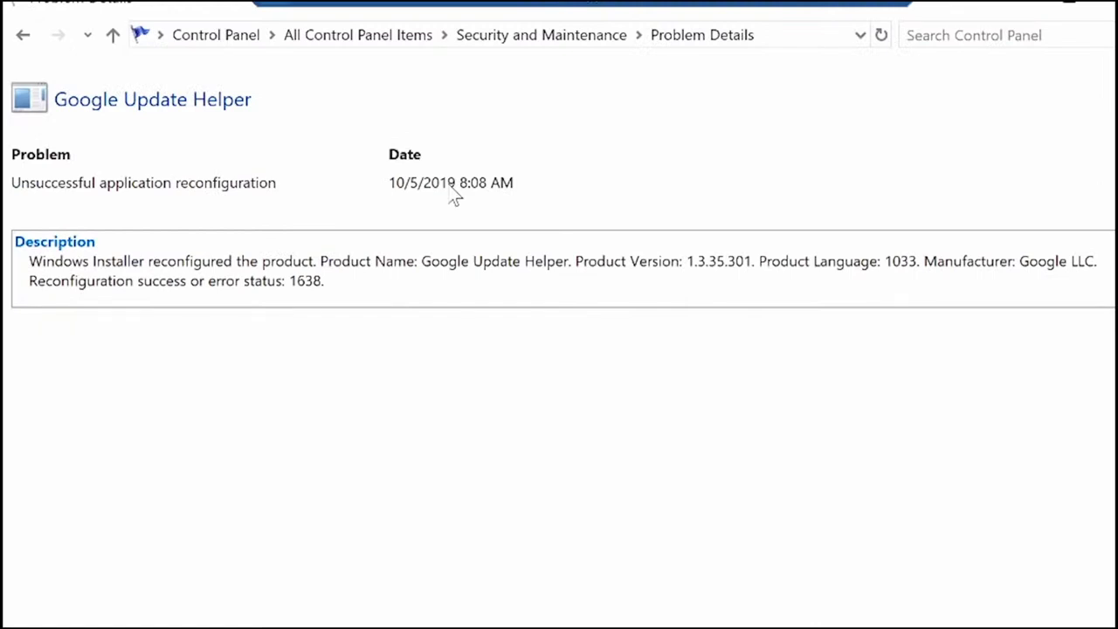
{"action": "left_click_drag", "start_coordinate": [29, 261], "coordinate": [321, 261]}
{"action": "left_click", "coordinate": [329, 262]}
{"action": "double_click", "coordinate": [329, 261]}
{"action": "left_click_drag", "start_coordinate": [421, 261], "coordinate": [754, 261]}
{"action": "left_click", "coordinate": [759, 261]}
Highlight the reconfiguration status line and its error code in the description, and return to the reliability history.
{"action": "left_click_drag", "start_coordinate": [29, 280], "coordinate": [326, 280]}
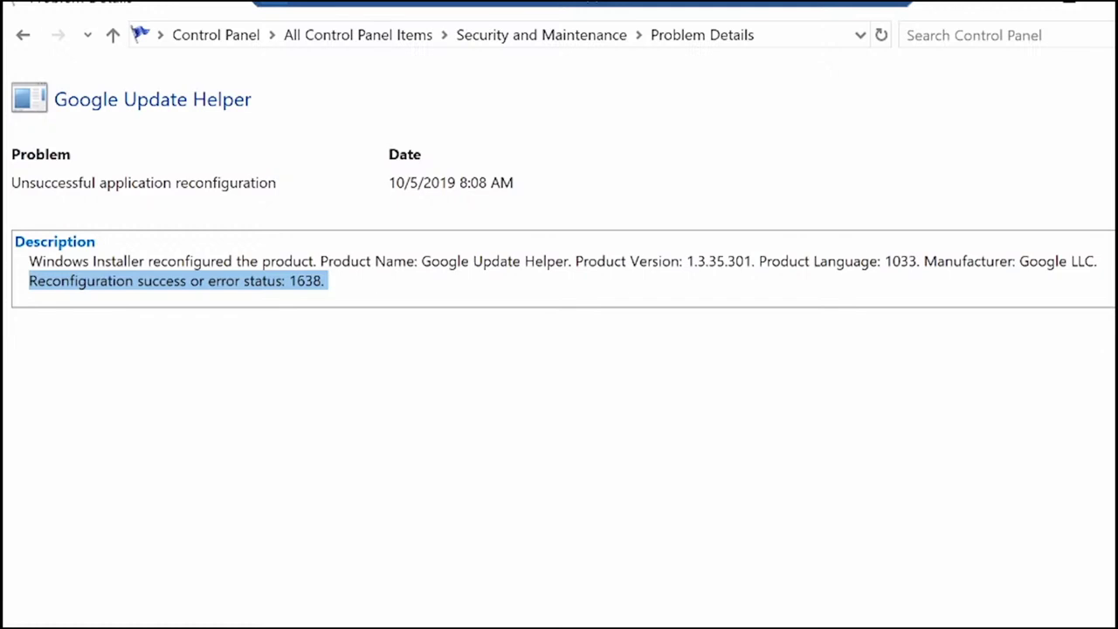
{"action": "left_click", "coordinate": [337, 285]}
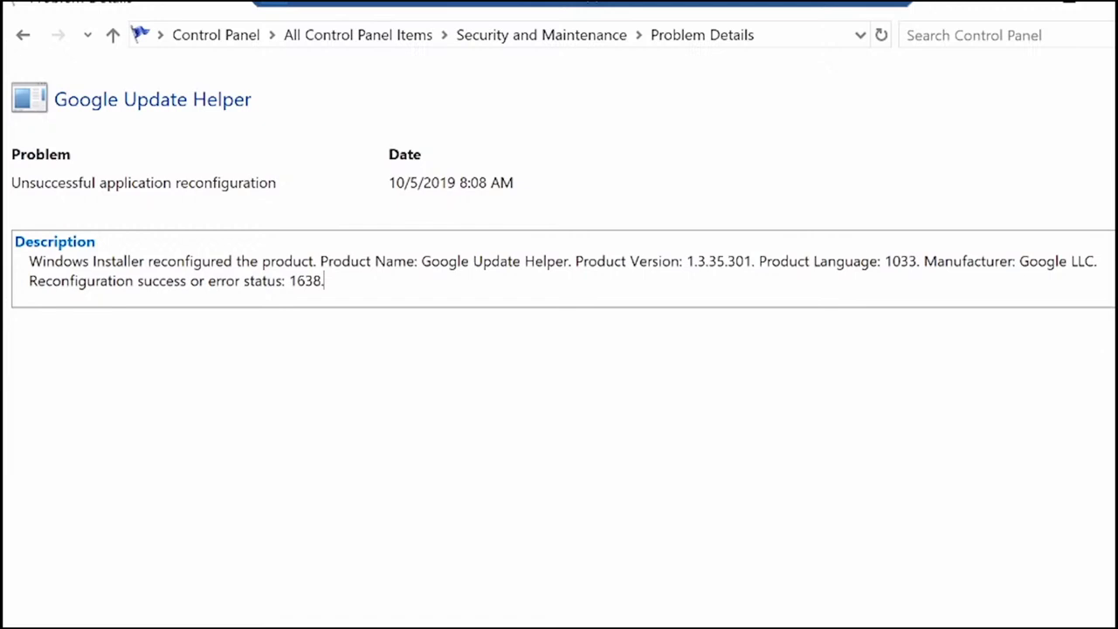
{"action": "left_click_drag", "start_coordinate": [324, 280], "coordinate": [189, 280]}
{"action": "left_click", "coordinate": [275, 280]}
{"action": "left_click_drag", "start_coordinate": [289, 280], "coordinate": [325, 280]}
{"action": "left_click", "coordinate": [330, 283]}
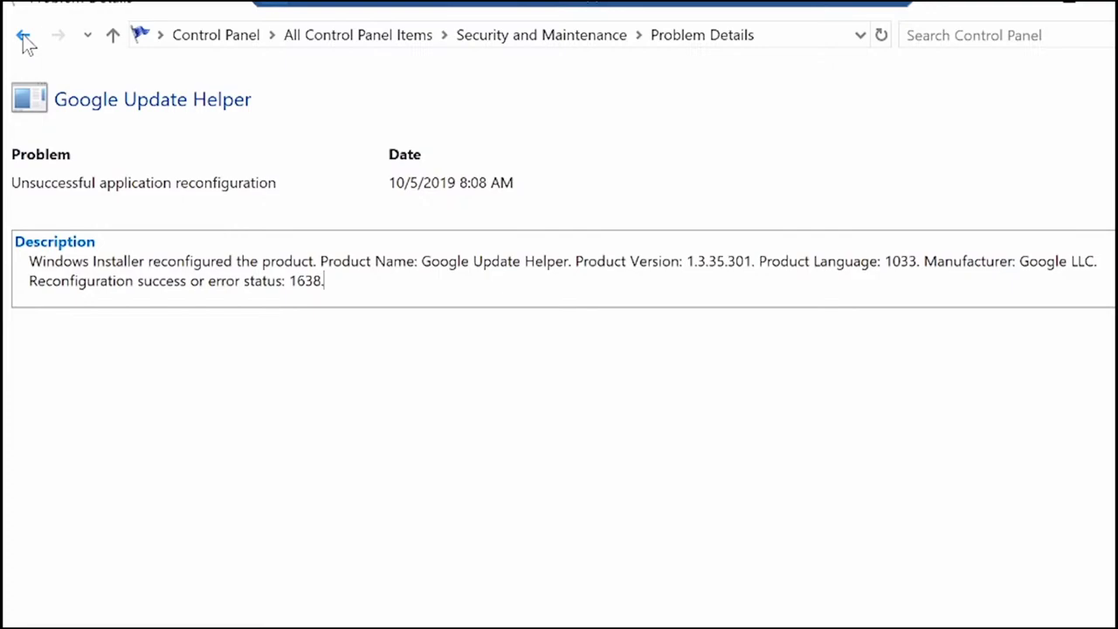
{"action": "left_click", "coordinate": [23, 35]}
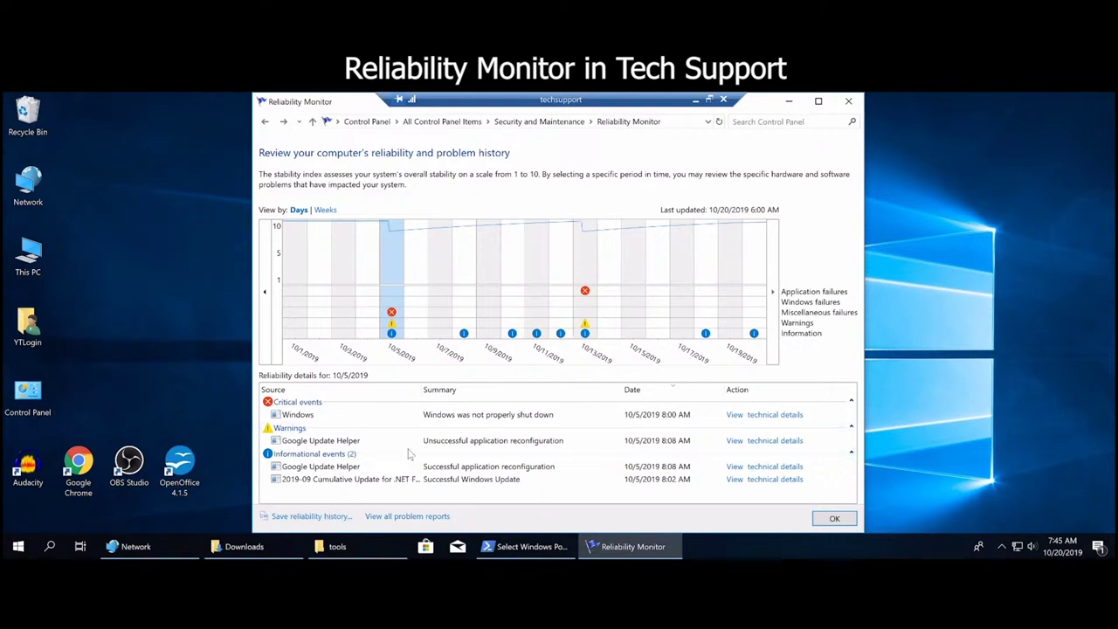
Open the technical details of the successful Google Update Helper reconfiguration, highlight part of its status line, and return to the reliability history.
{"action": "left_click", "coordinate": [325, 469]}
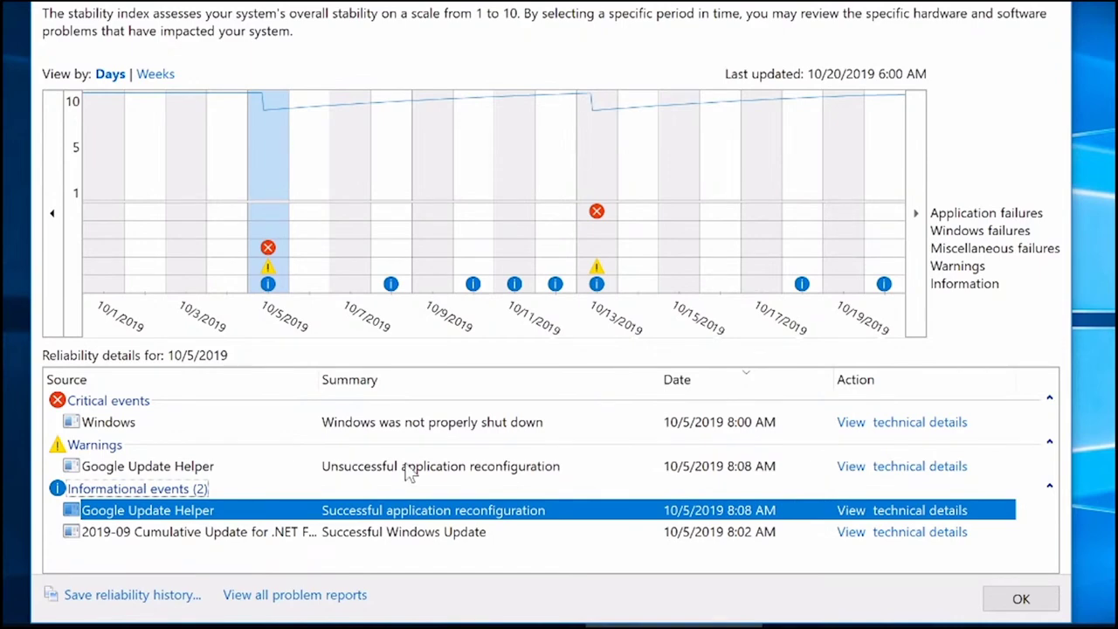
{"action": "double_click", "coordinate": [411, 510]}
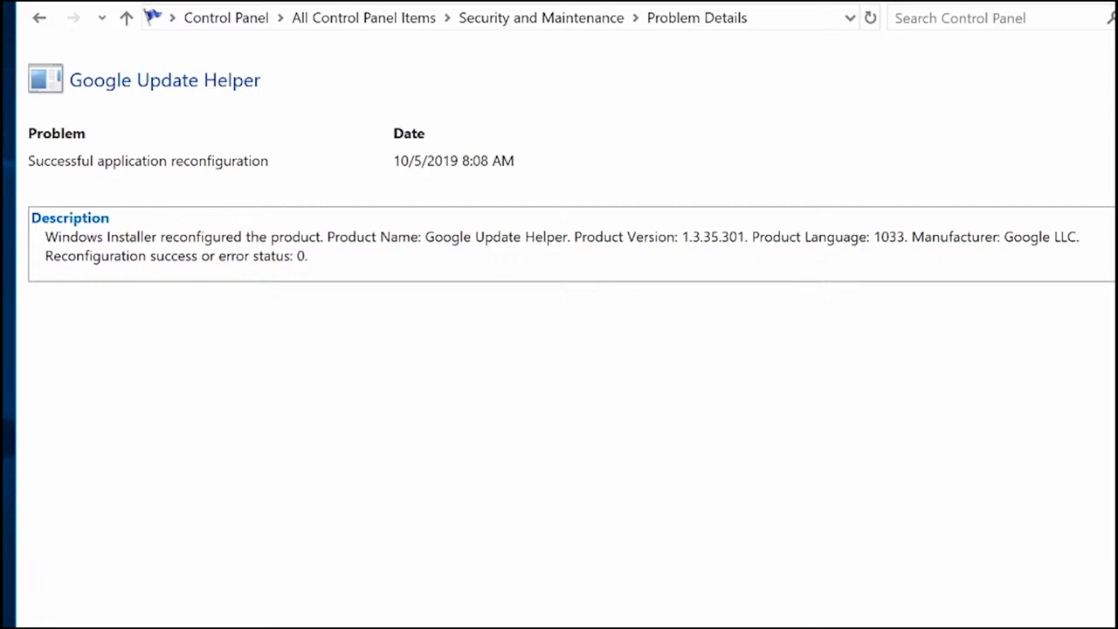
{"action": "mouse_move", "coordinate": [232, 256]}
{"action": "left_mouse_down"}
{"action": "mouse_move", "coordinate": [200, 256]}
{"action": "mouse_move", "coordinate": [209, 256]}
{"action": "left_mouse_up"}
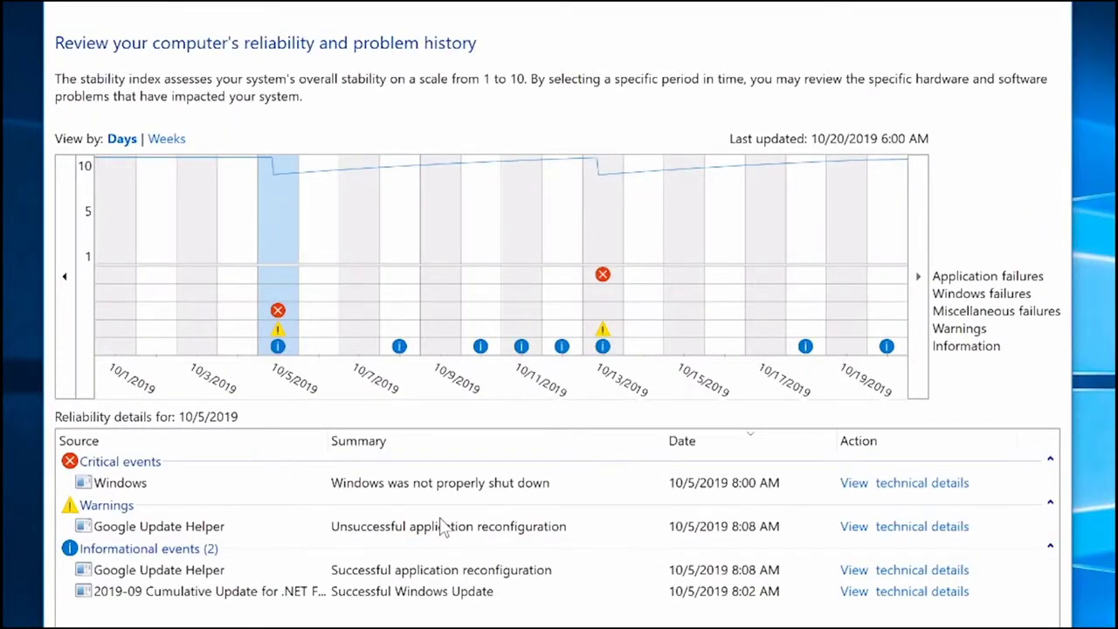
Select in turn the Google Update Helper warning, its successful reconfiguration, and the 2019-09 .NET cumulative update for 10/5/2019.
{"action": "left_click", "coordinate": [444, 526]}
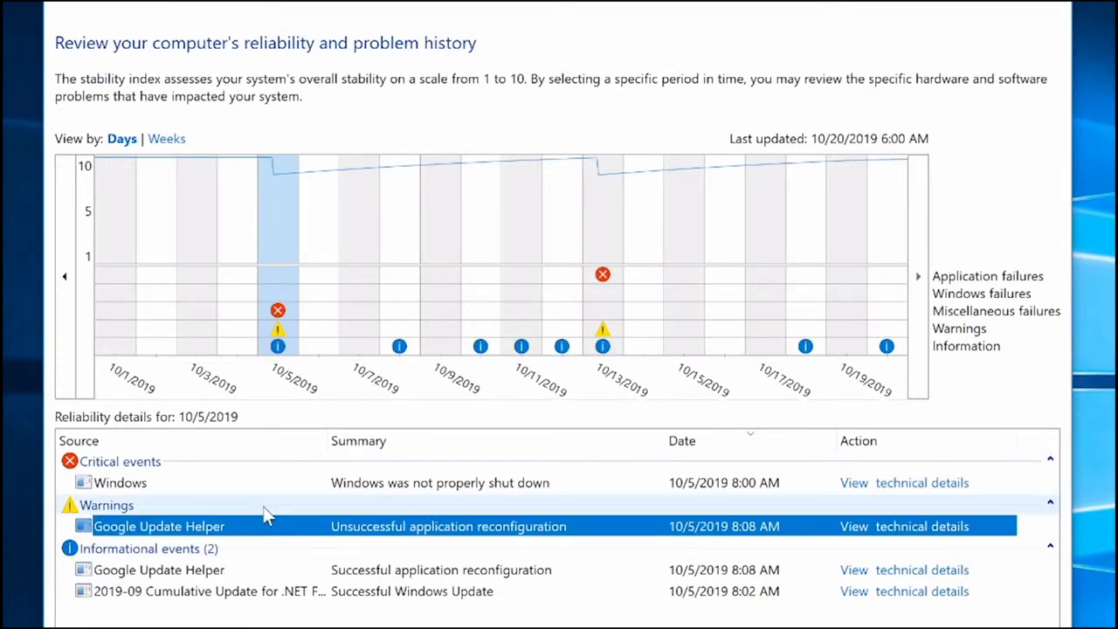
{"action": "left_click", "coordinate": [413, 568]}
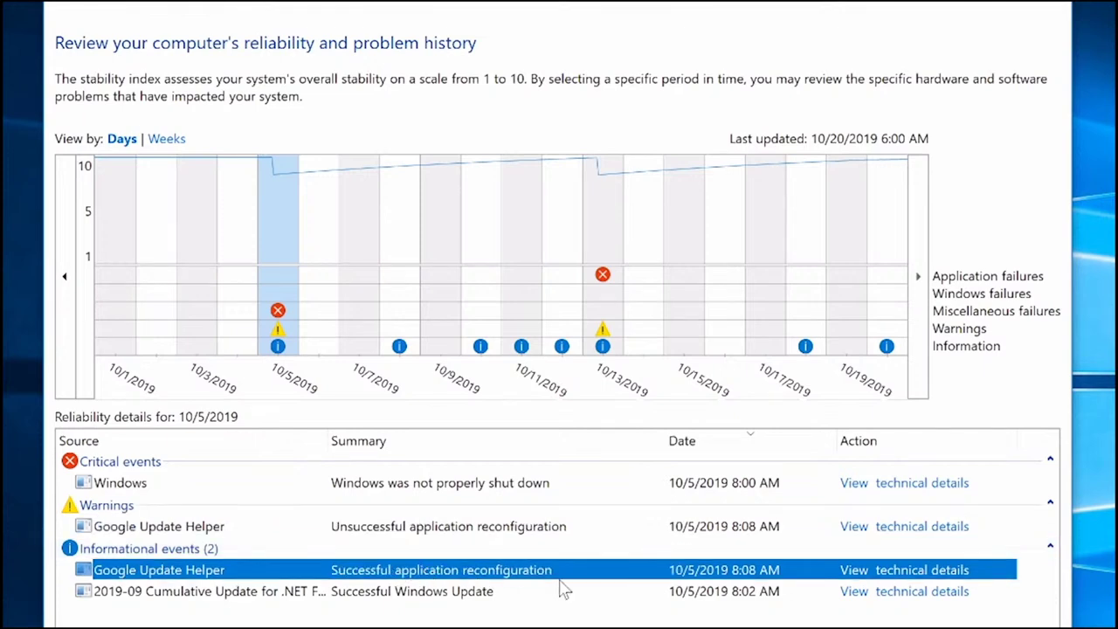
{"action": "left_click", "coordinate": [432, 596]}
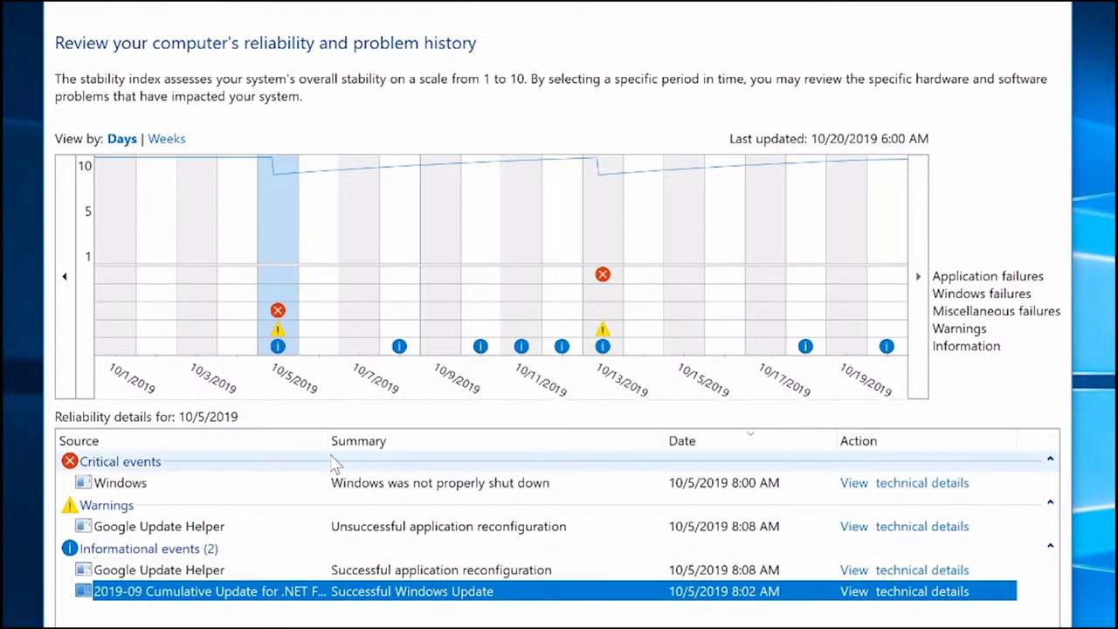
Widen the Source column of the 10/5/2019 details, select the successful Google Update Helper event, and shift the chart's timeline.
{"action": "left_click_drag", "start_coordinate": [328, 441], "coordinate": [421, 441]}
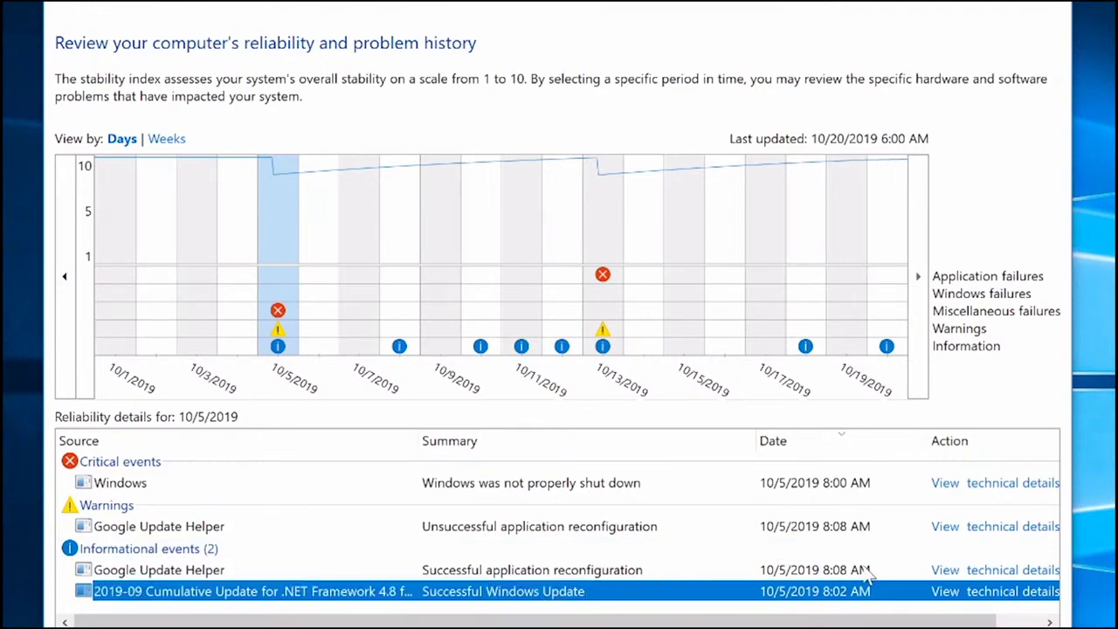
{"action": "left_click", "coordinate": [200, 576]}
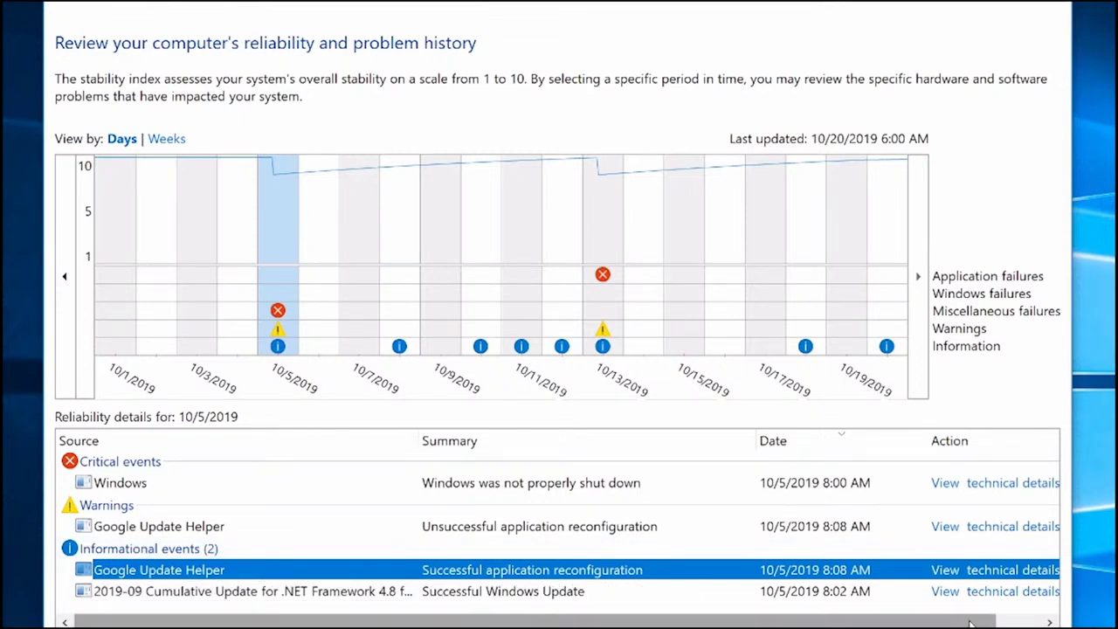
{"action": "left_click_drag", "start_coordinate": [969, 622], "coordinate": [982, 622]}
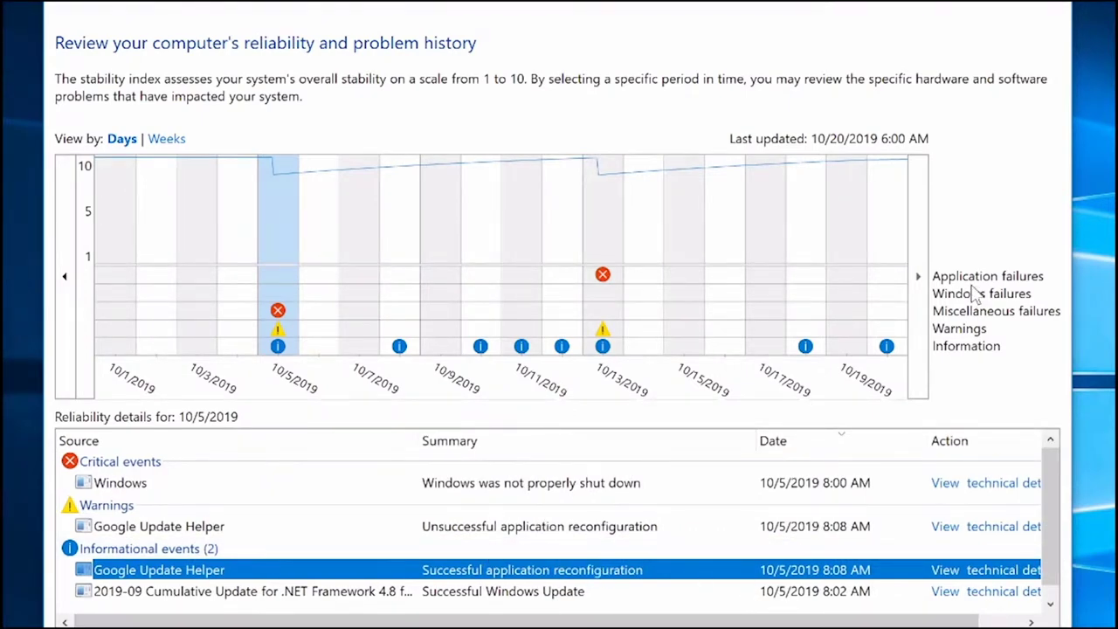
{"action": "left_click", "coordinate": [919, 276]}
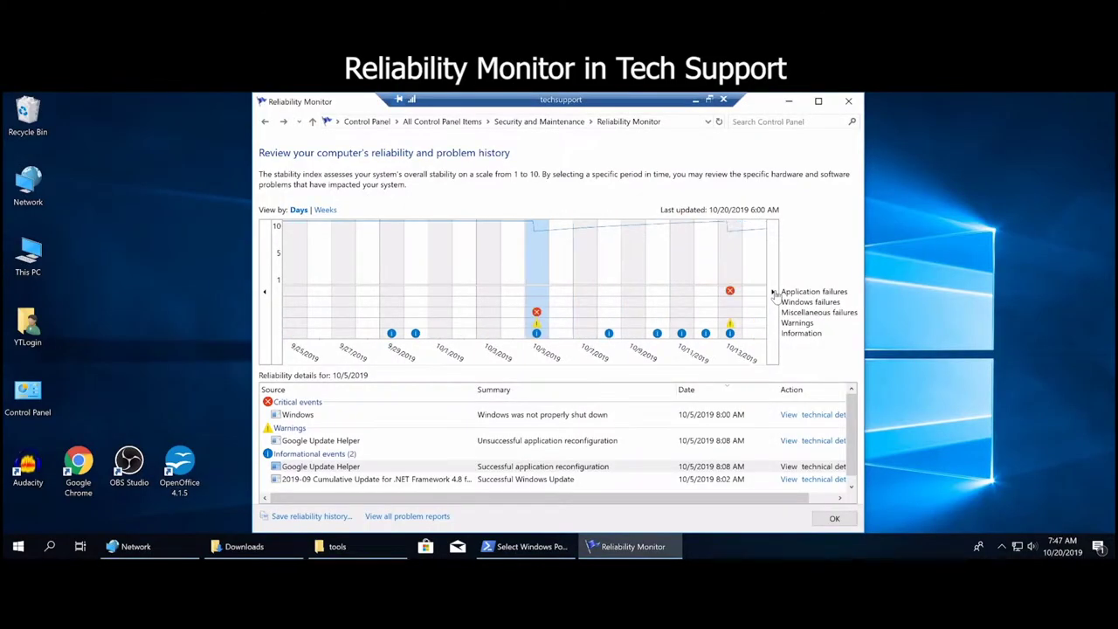
Shift the chart to the most recent days and select each day in turn from 10/14/2019 to 10/18/2019.
{"action": "left_click", "coordinate": [772, 292]}
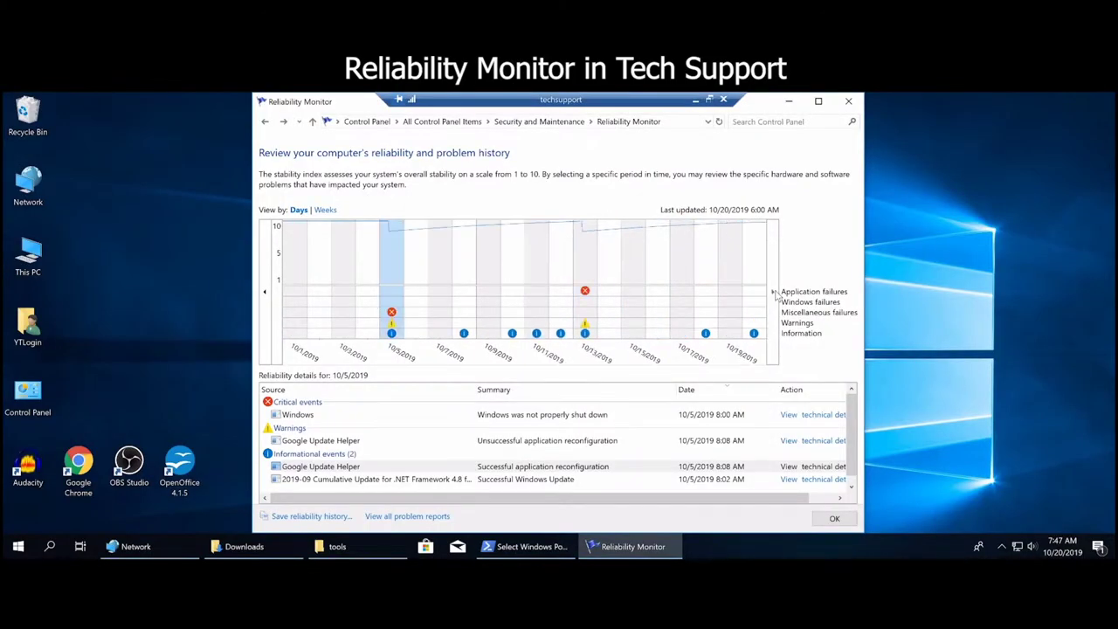
{"action": "left_click", "coordinate": [617, 280]}
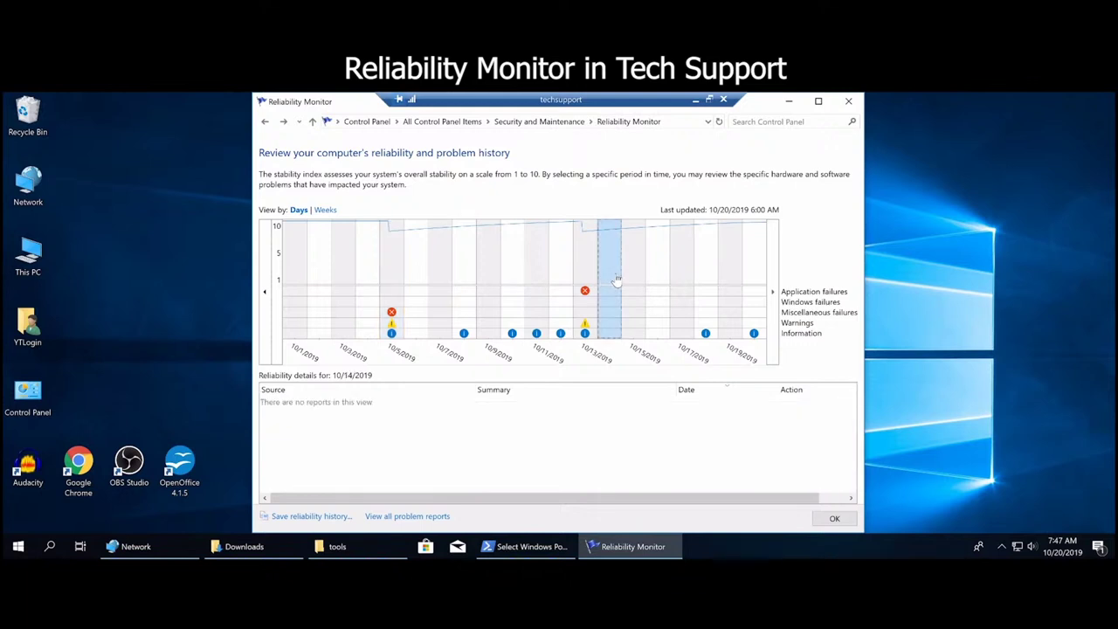
{"action": "left_click", "coordinate": [636, 268]}
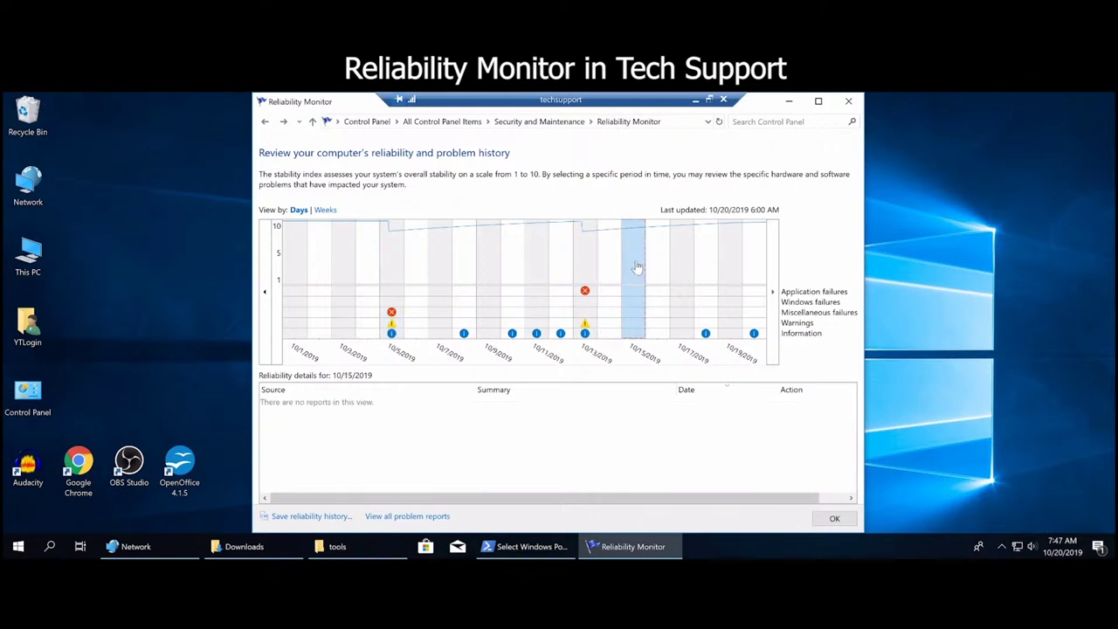
{"action": "left_click", "coordinate": [656, 266]}
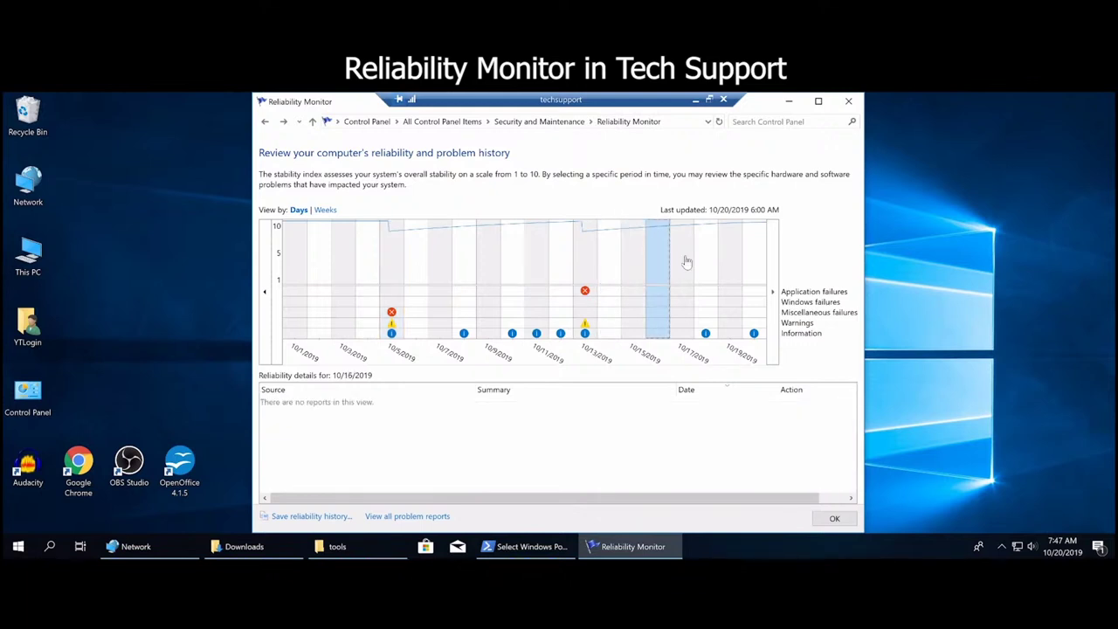
{"action": "left_click", "coordinate": [687, 263]}
{"action": "left_click", "coordinate": [706, 263]}
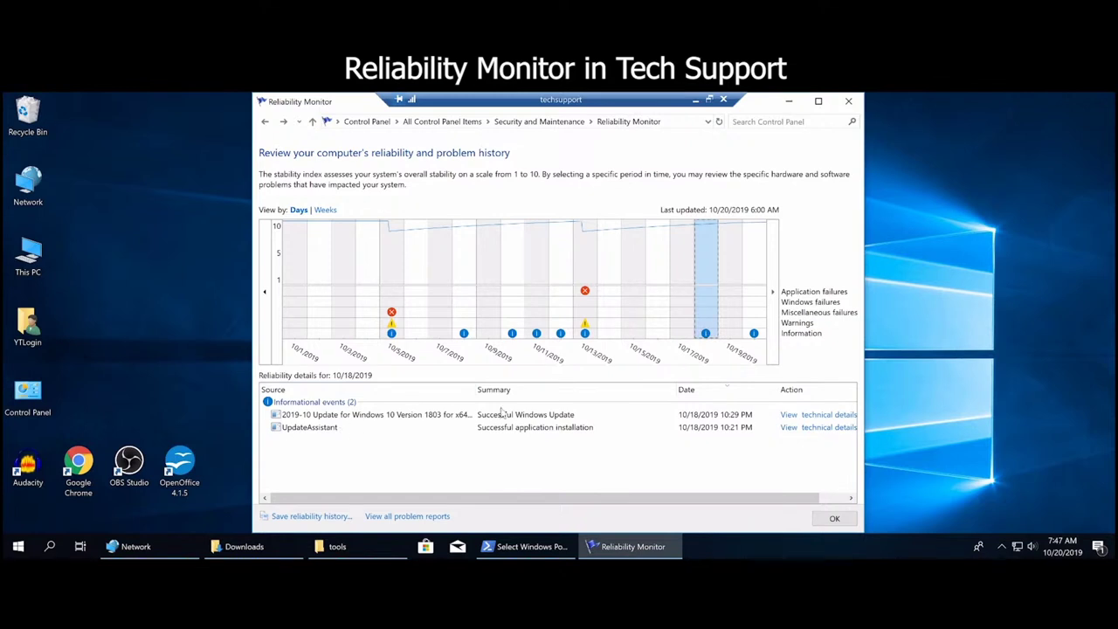
Select 10/13/2019 in the chart and widen the window so the full action links fit.
{"action": "left_click", "coordinate": [585, 254]}
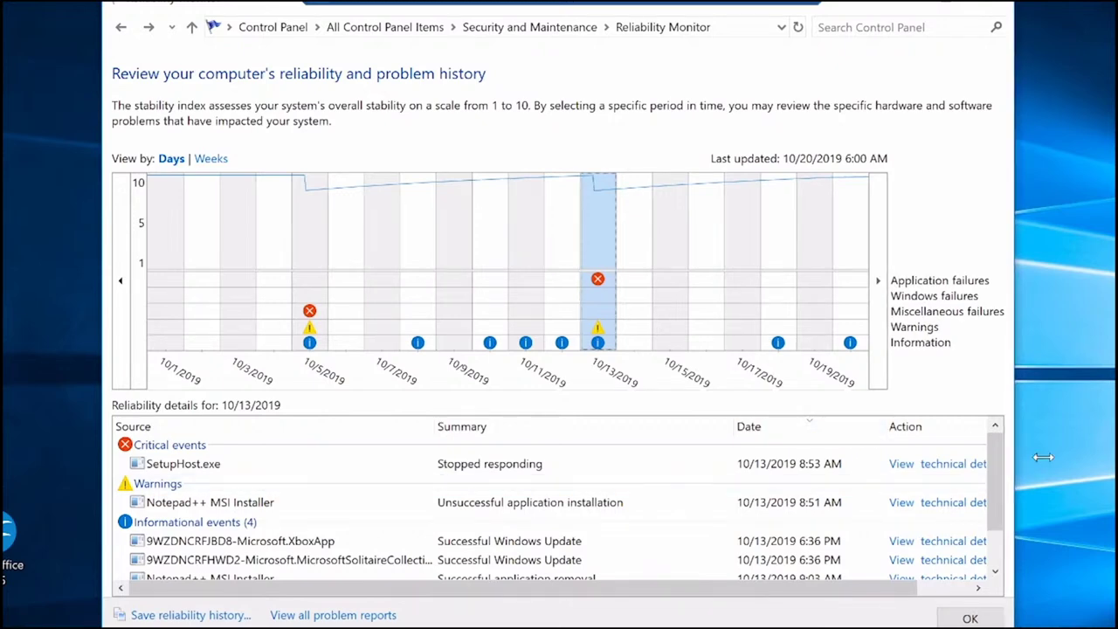
{"action": "left_click_drag", "start_coordinate": [1012, 460], "coordinate": [1105, 443]}
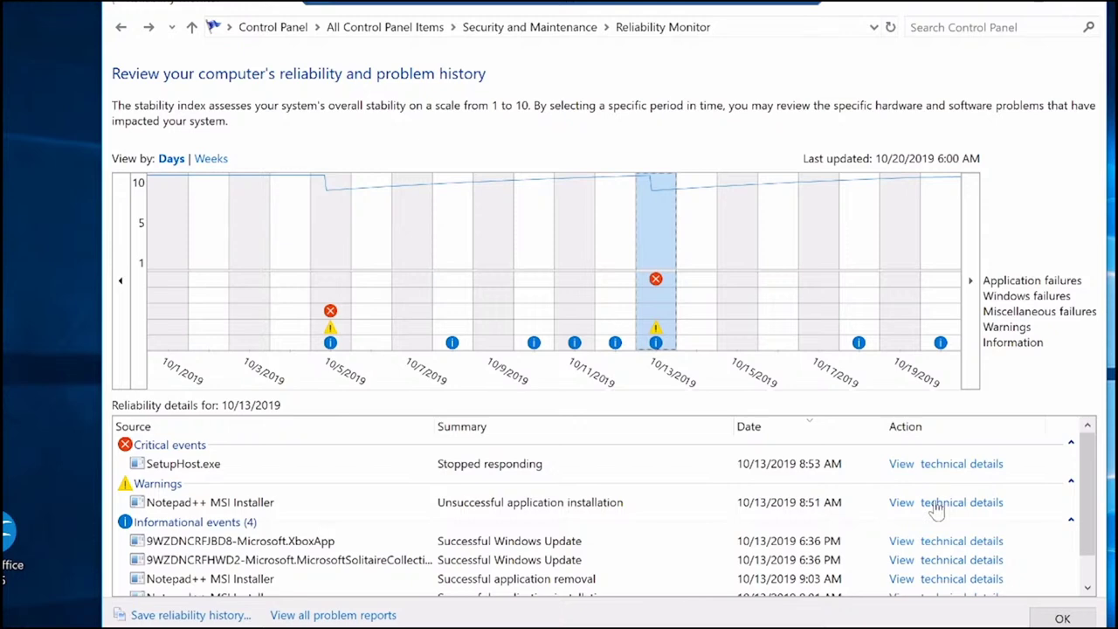
Open the technical details of the SetupHost.exe critical event and highlight the opening two sentences of its description.
{"action": "left_click", "coordinate": [957, 463]}
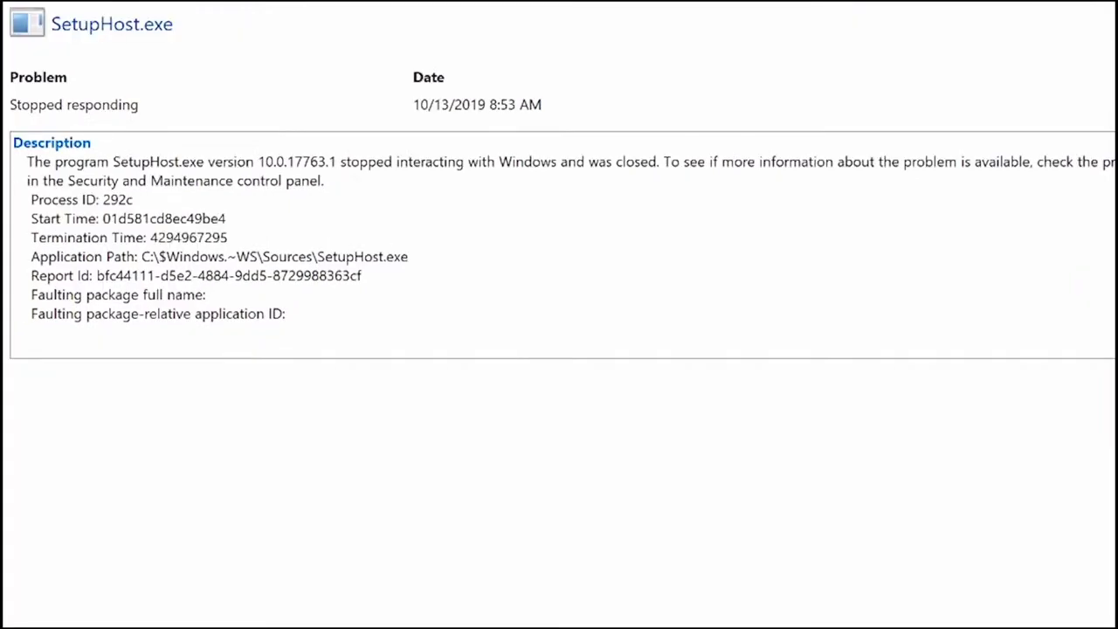
{"action": "left_click_drag", "start_coordinate": [26, 161], "coordinate": [327, 181]}
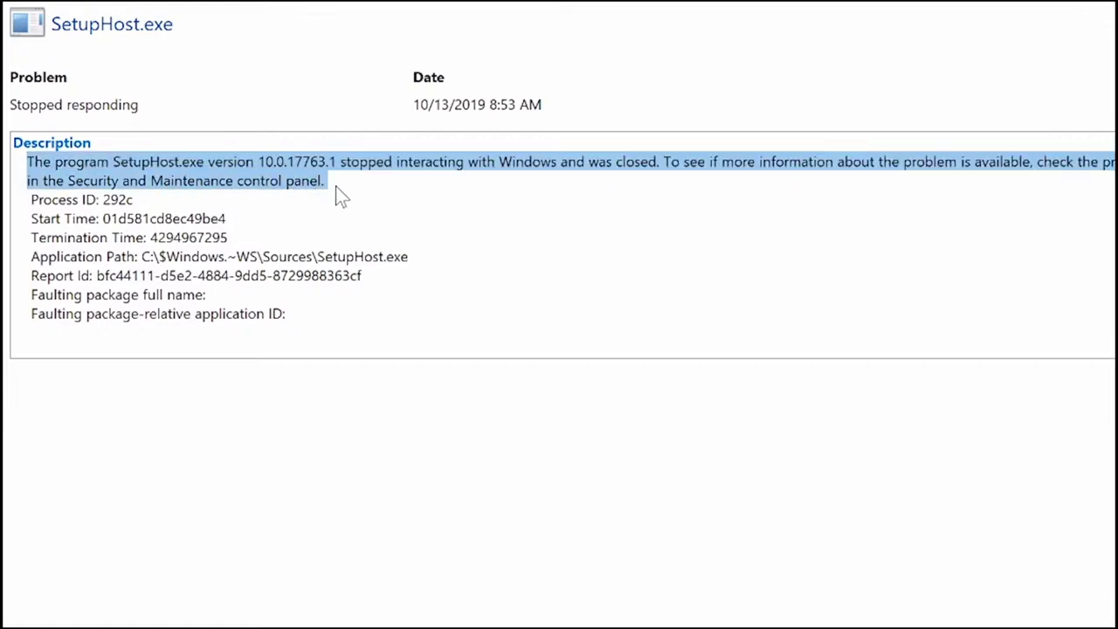
{"action": "key", "text": "Right"}
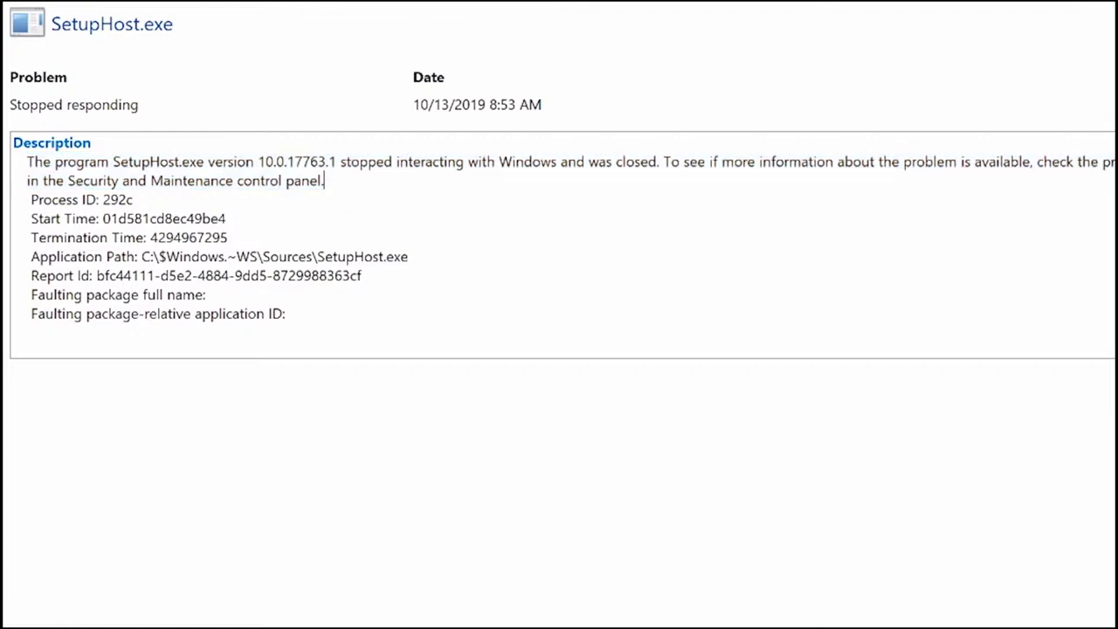
Highlight the words "stopped interacting with Windows and was closed" in the SetupHost.exe description, and clear the selection.
{"action": "key", "text": "Up"}
{"action": "key", "text": "shift+Down"}
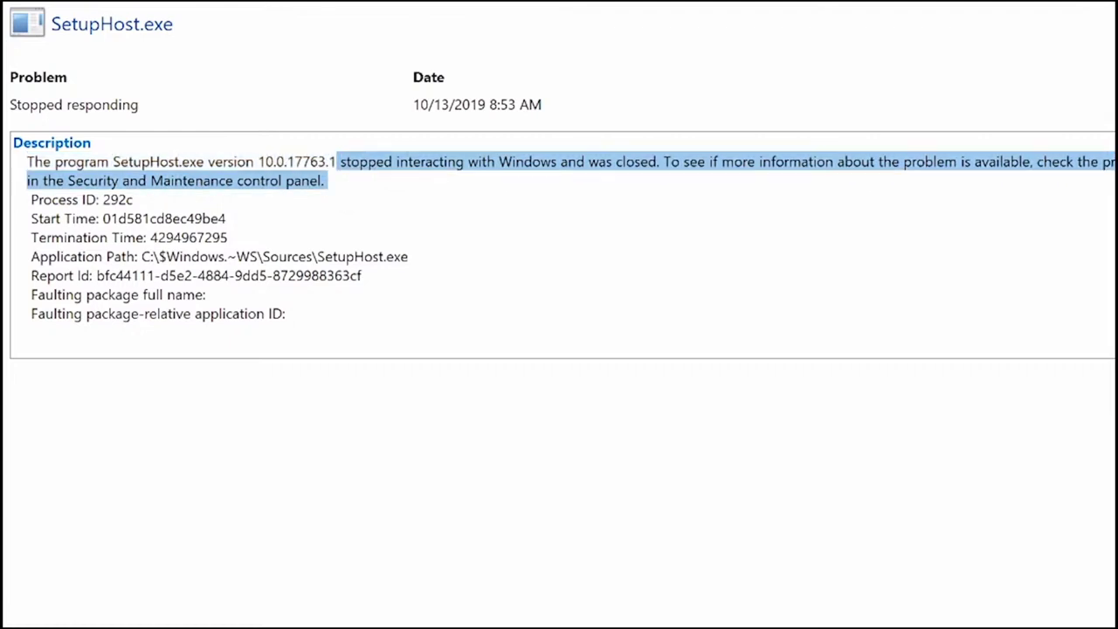
{"action": "key", "text": "shift+Up"}
{"action": "key", "text": "shift+Right"}
{"action": "key", "text": "shift+Right"}
{"action": "key", "text": "shift+Right"}
{"action": "key", "text": "shift+Right"}
{"action": "key", "text": "shift+Right"}
{"action": "key", "text": "shift+Right"}
{"action": "key", "text": "shift+Right"}
{"action": "key", "text": "shift+Right"}
{"action": "key", "text": "shift+Right"}
{"action": "key", "text": "shift+Right"}
{"action": "key", "text": "shift+Right"}
{"action": "key", "text": "shift+Right"}
{"action": "key", "text": "shift+Right"}
{"action": "key", "text": "shift+Right"}
{"action": "key", "text": "shift+Right"}
{"action": "key", "text": "shift+Right"}
{"action": "key", "text": "shift+Right"}
{"action": "key", "text": "shift+Right"}
{"action": "key", "text": "shift+Right"}
{"action": "key", "text": "shift+Right"}
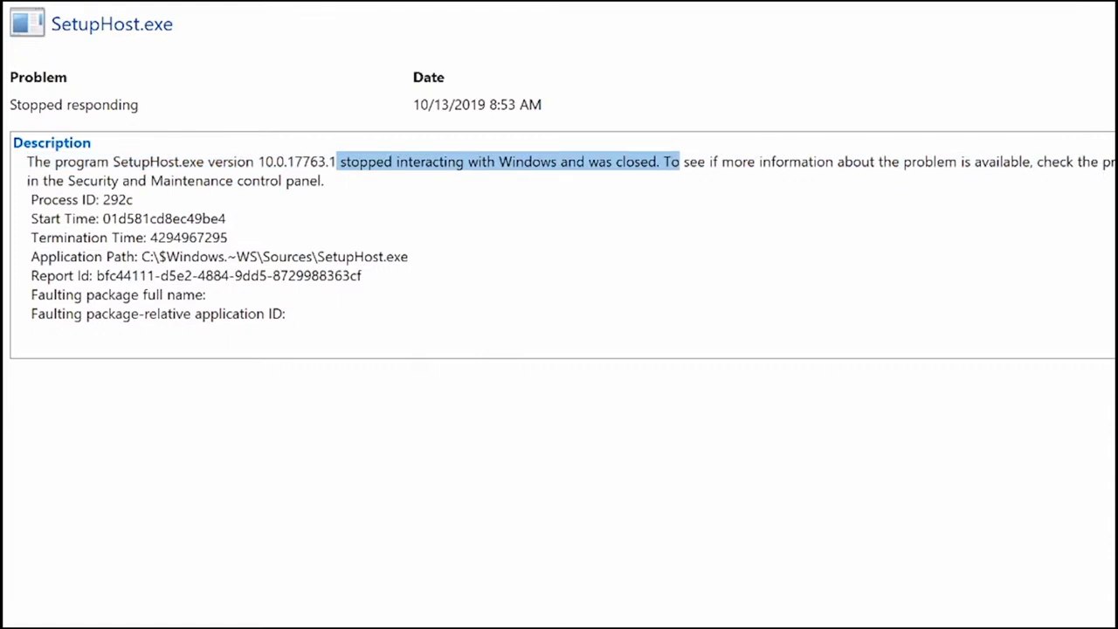
{"action": "left_click", "coordinate": [790, 162]}
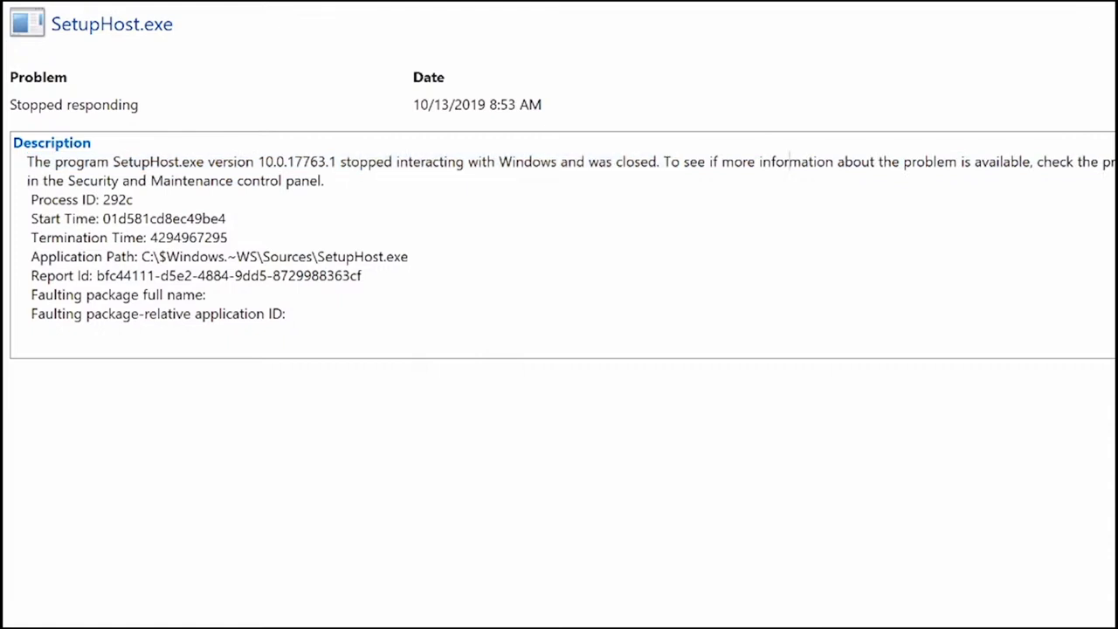
Highlight the advice to check the problem history and the application path line, and return to the reliability history.
{"action": "left_click_drag", "start_coordinate": [1037, 161], "coordinate": [324, 181]}
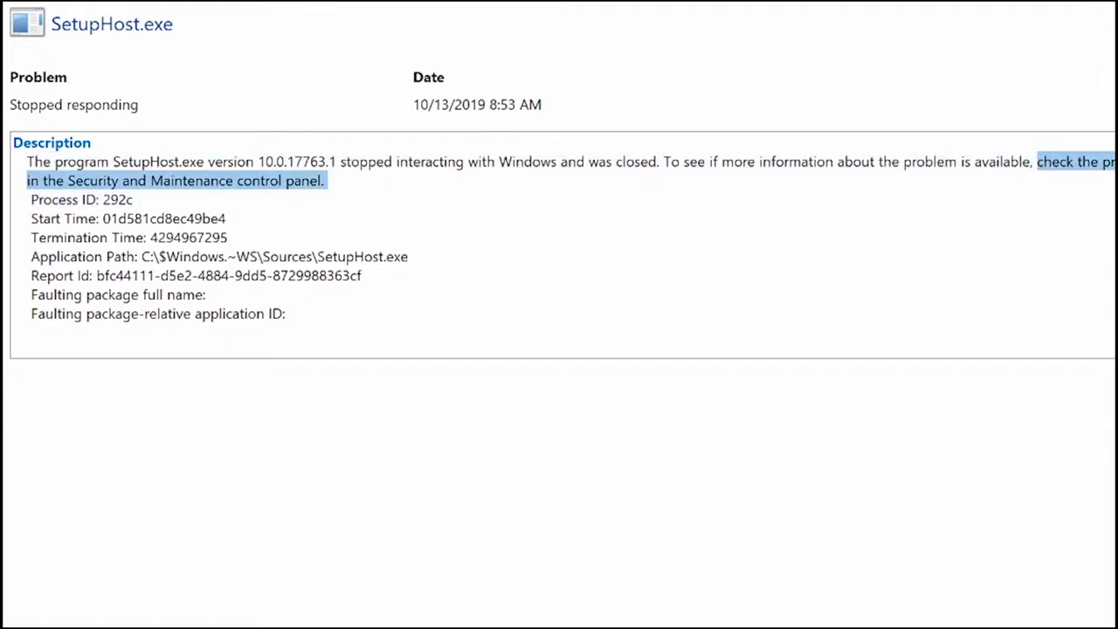
{"action": "key", "text": "Right"}
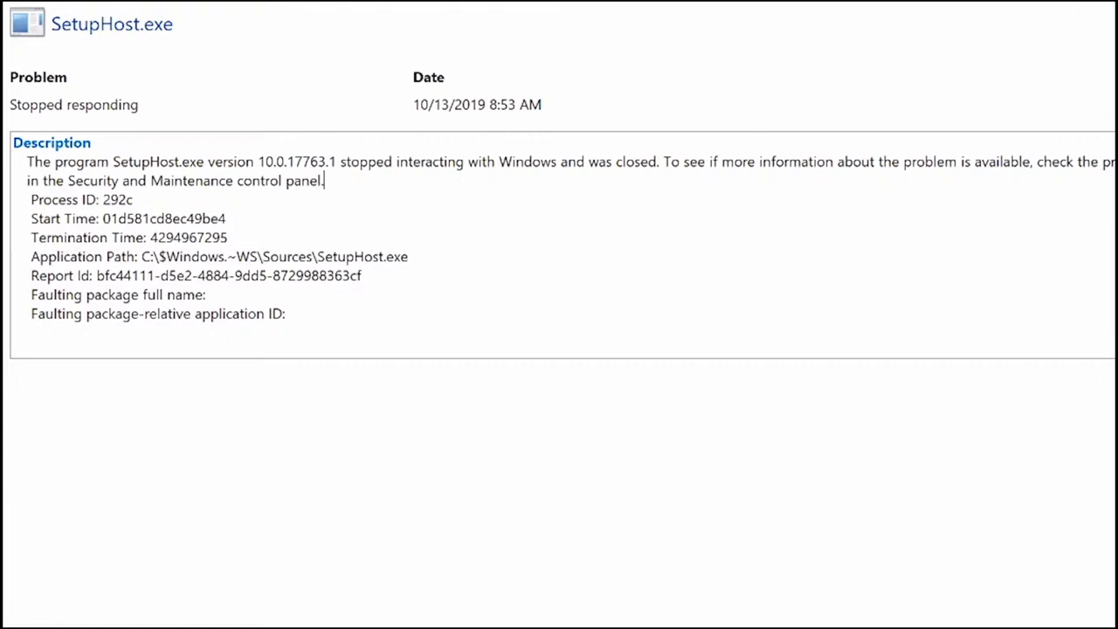
{"action": "left_click_drag", "start_coordinate": [32, 256], "coordinate": [447, 266]}
{"action": "key", "text": "Right"}
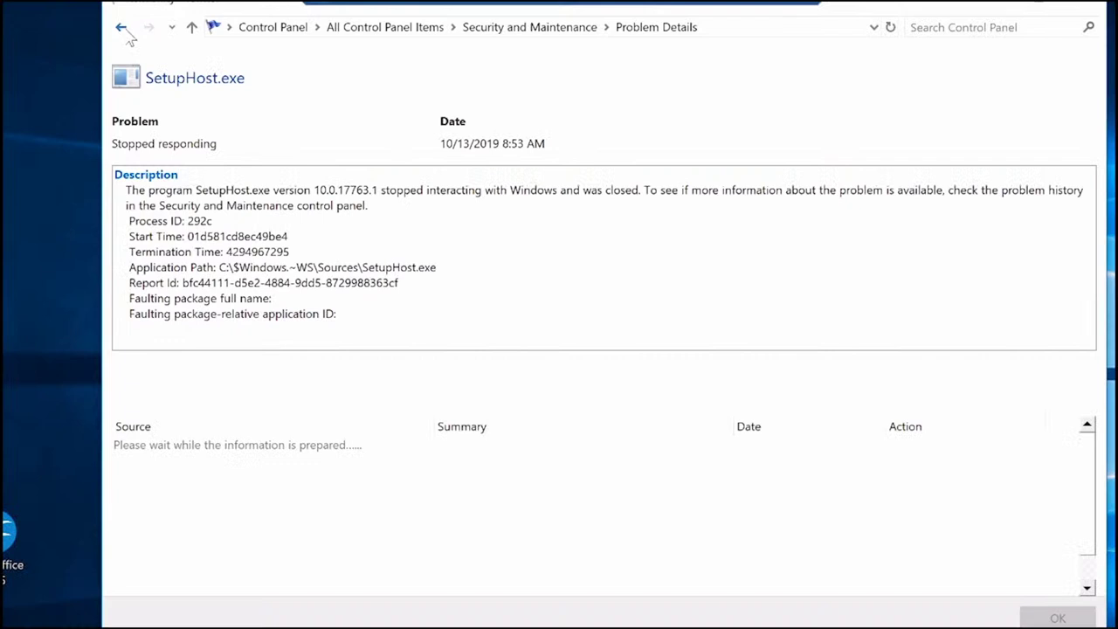
{"action": "left_click", "coordinate": [122, 29]}
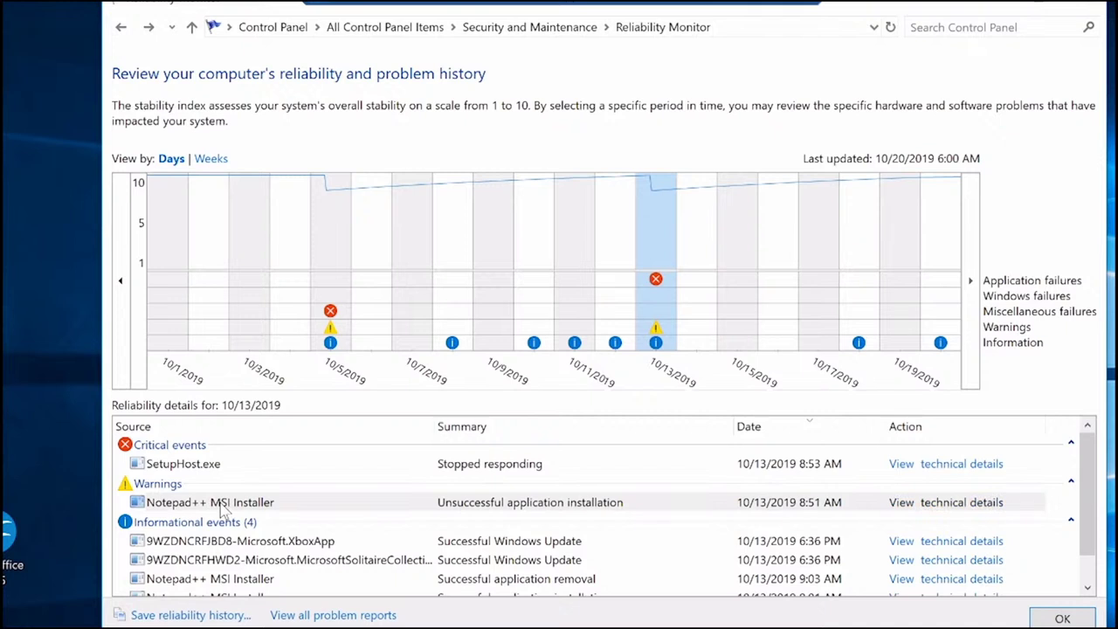
Open the technical details of the unsuccessful Notepad++ MSI Installer installation and highlight the product information in its description.
{"action": "left_click", "coordinate": [435, 506]}
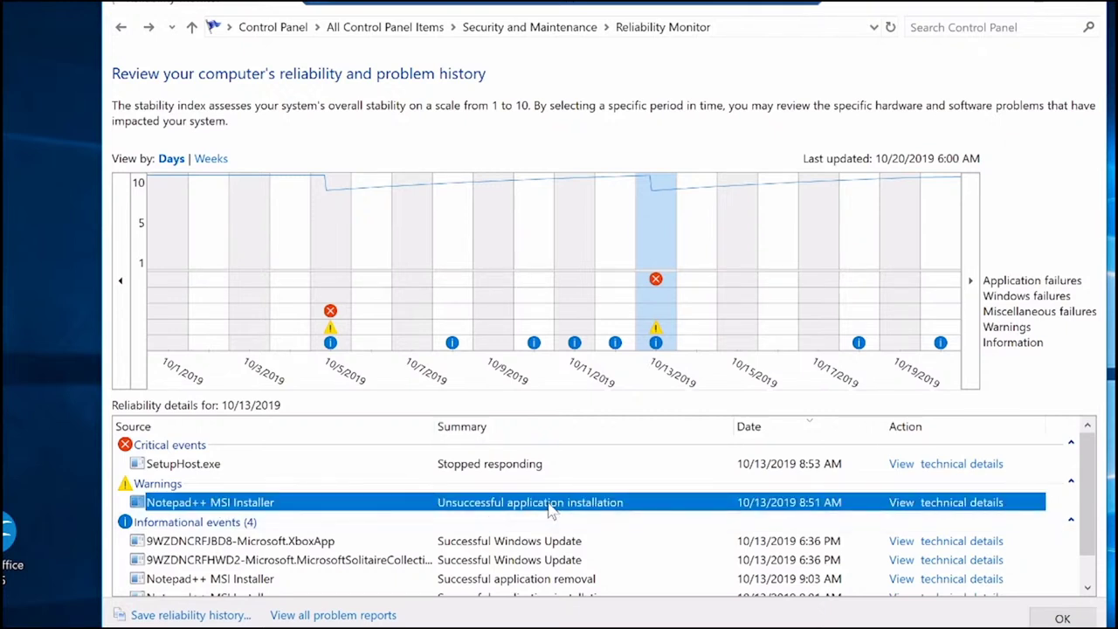
{"action": "left_click", "coordinate": [948, 507]}
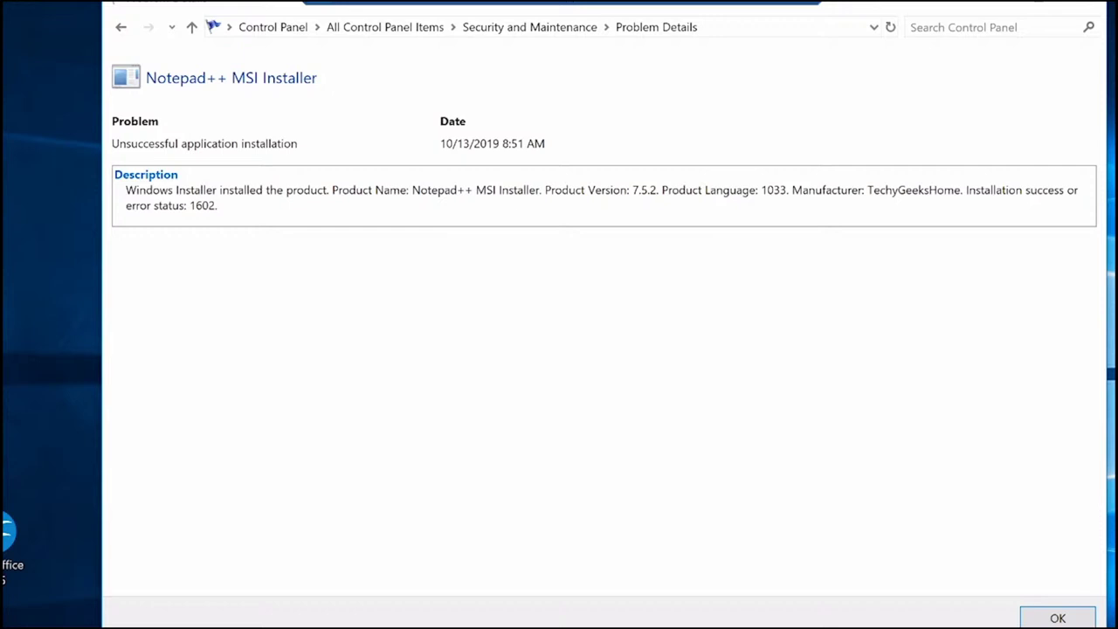
{"action": "left_click_drag", "start_coordinate": [125, 190], "coordinate": [874, 190]}
{"action": "left_click", "coordinate": [880, 191]}
Highlight the error status 1602 in the description, and return to the 10/13/2019 history to review its informational events.
{"action": "left_click_drag", "start_coordinate": [155, 206], "coordinate": [125, 207]}
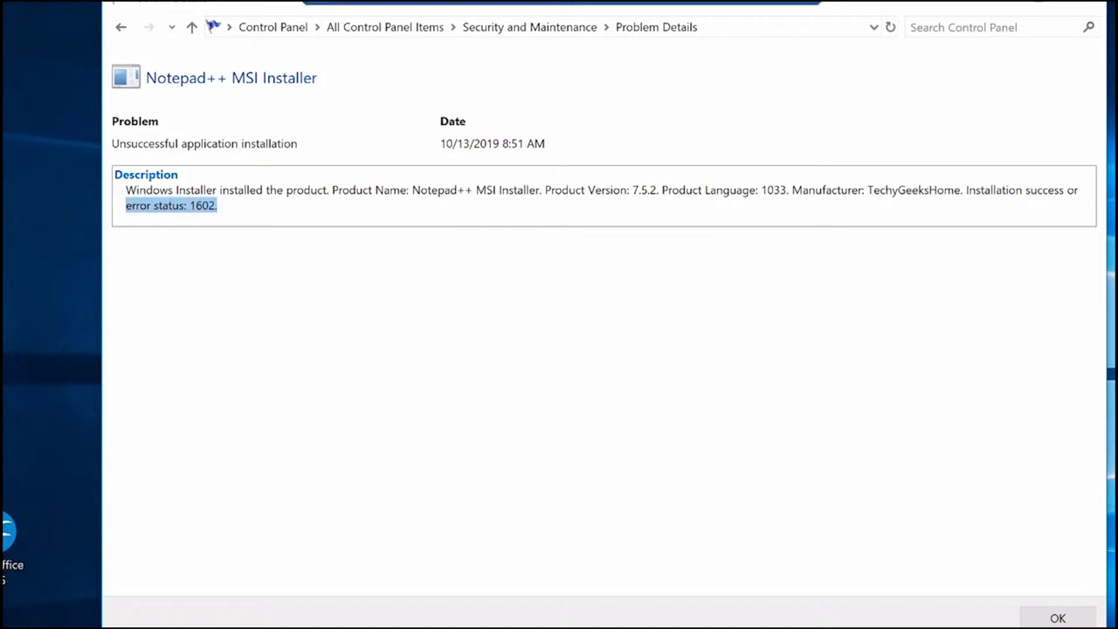
{"action": "left_click", "coordinate": [194, 206]}
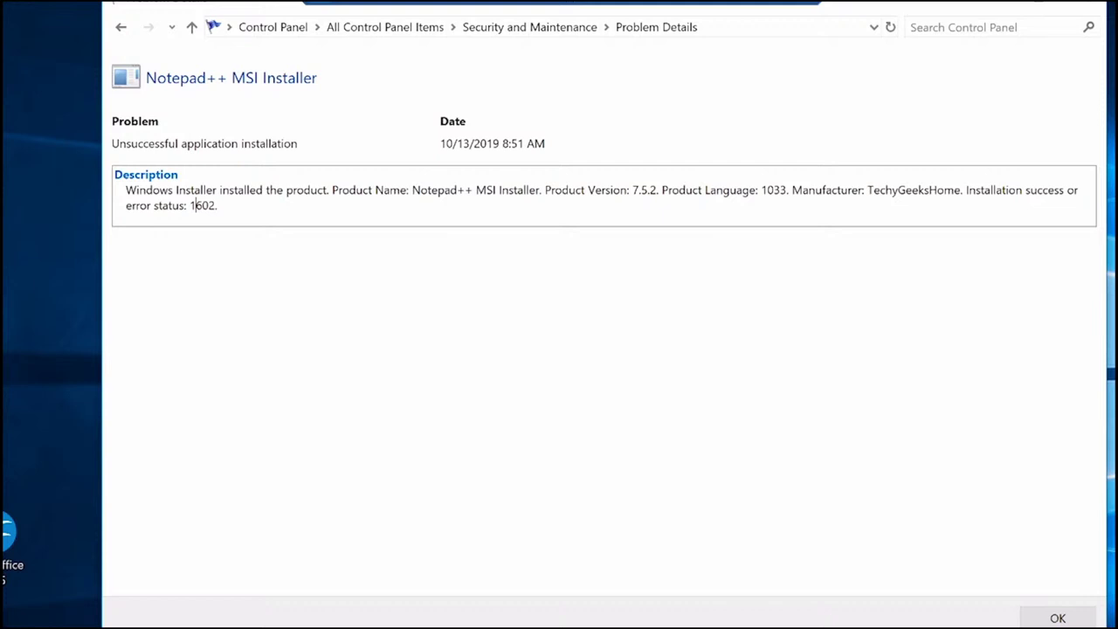
{"action": "left_click_drag", "start_coordinate": [218, 206], "coordinate": [171, 206]}
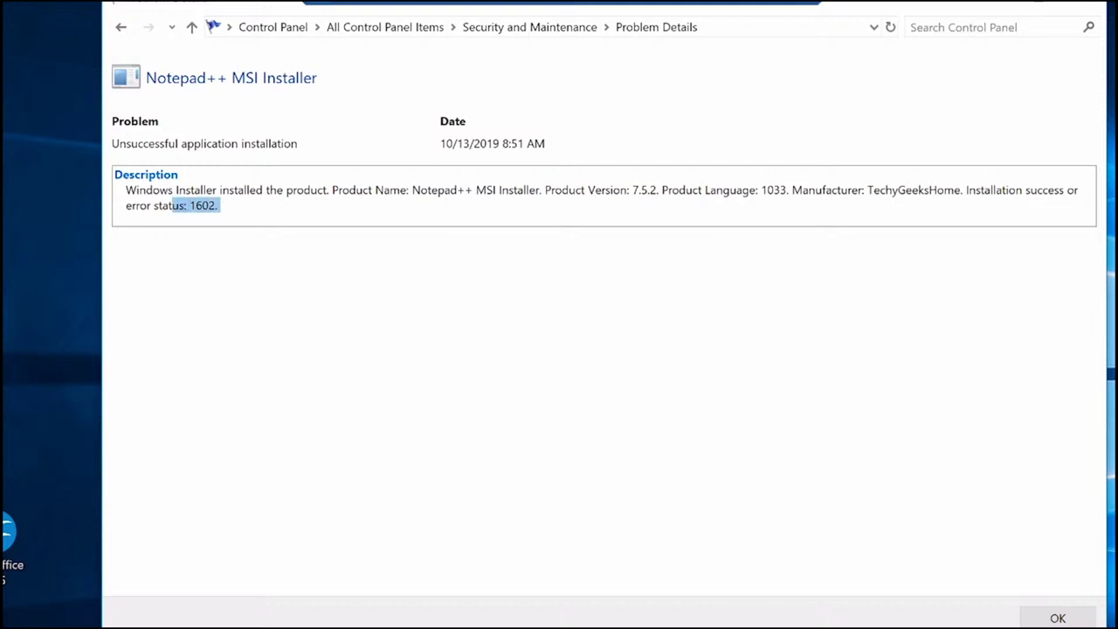
{"action": "left_click", "coordinate": [122, 30]}
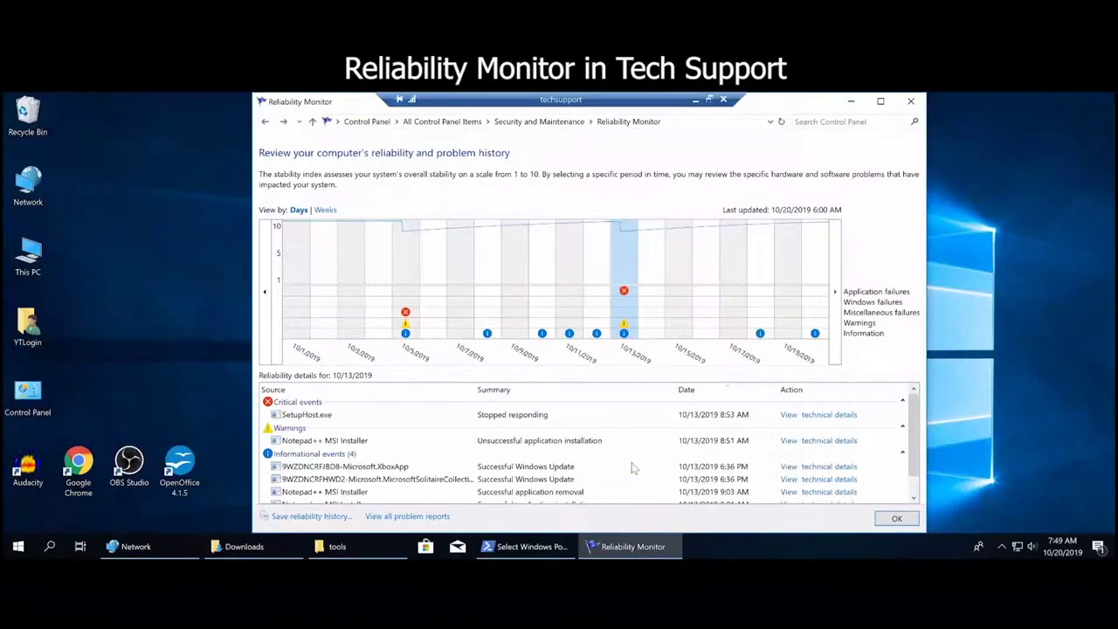
{"action": "scroll", "coordinate": [633, 469], "scroll_direction": "down", "scroll_amount": 1}
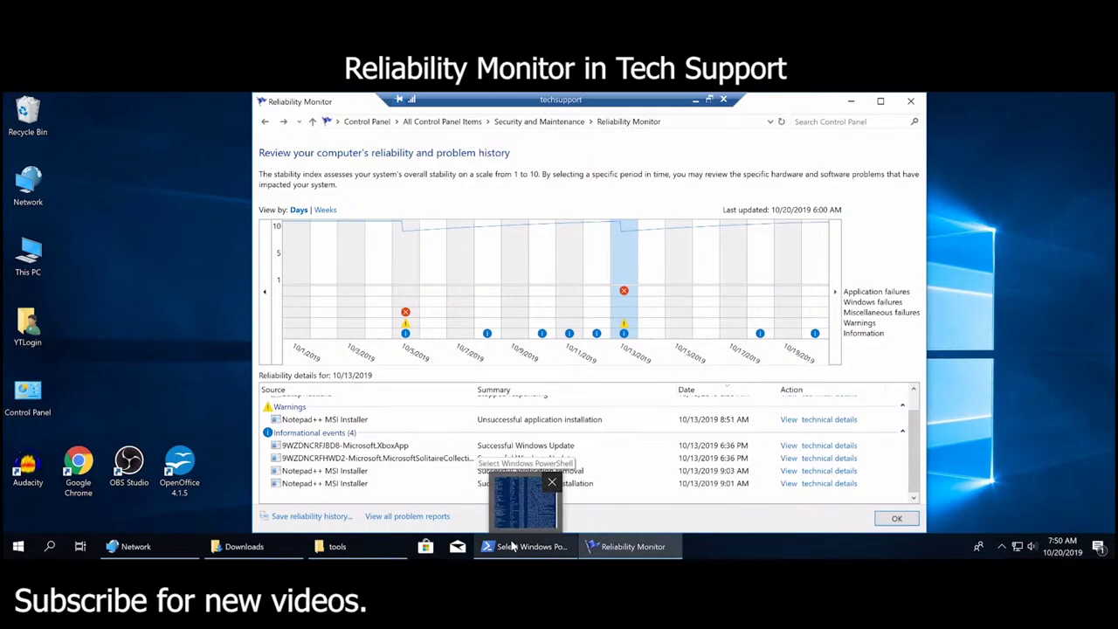
{"action": "mouse_move", "coordinate": [337, 549]}
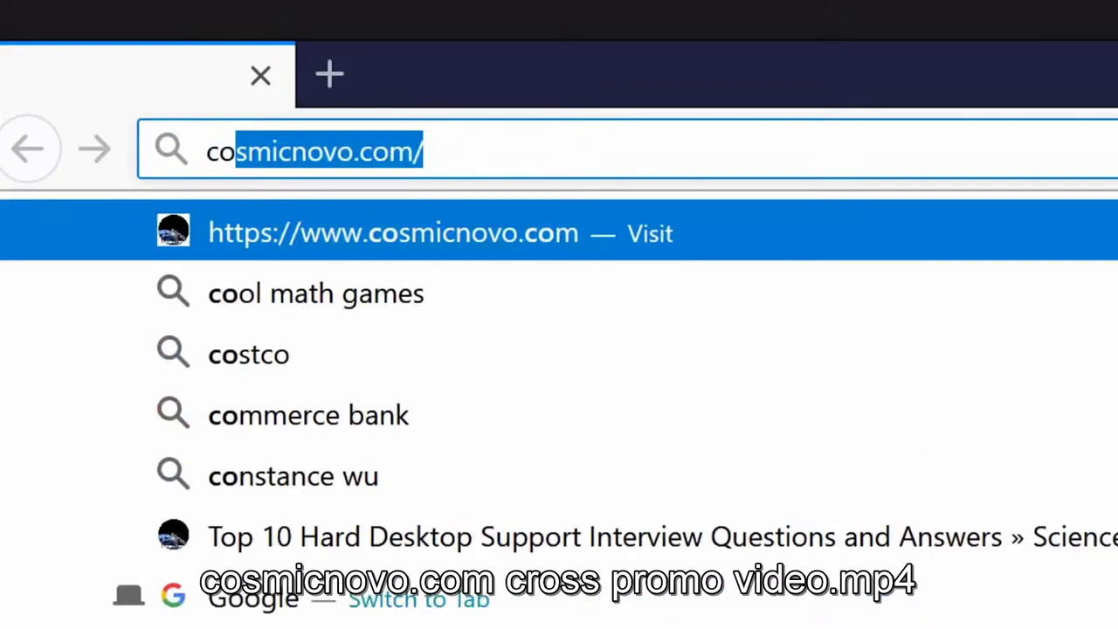
Switch to the web browser and open the website cosmicnovo.com.
{"action": "type", "text": "smicnovo."}
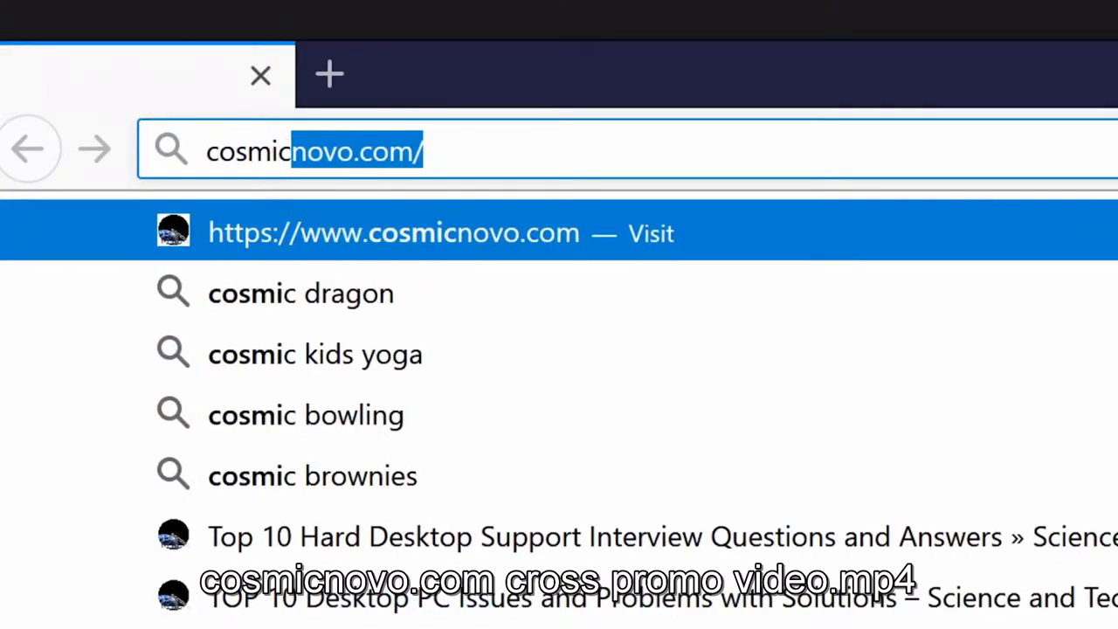
{"action": "type", "text": "co"}
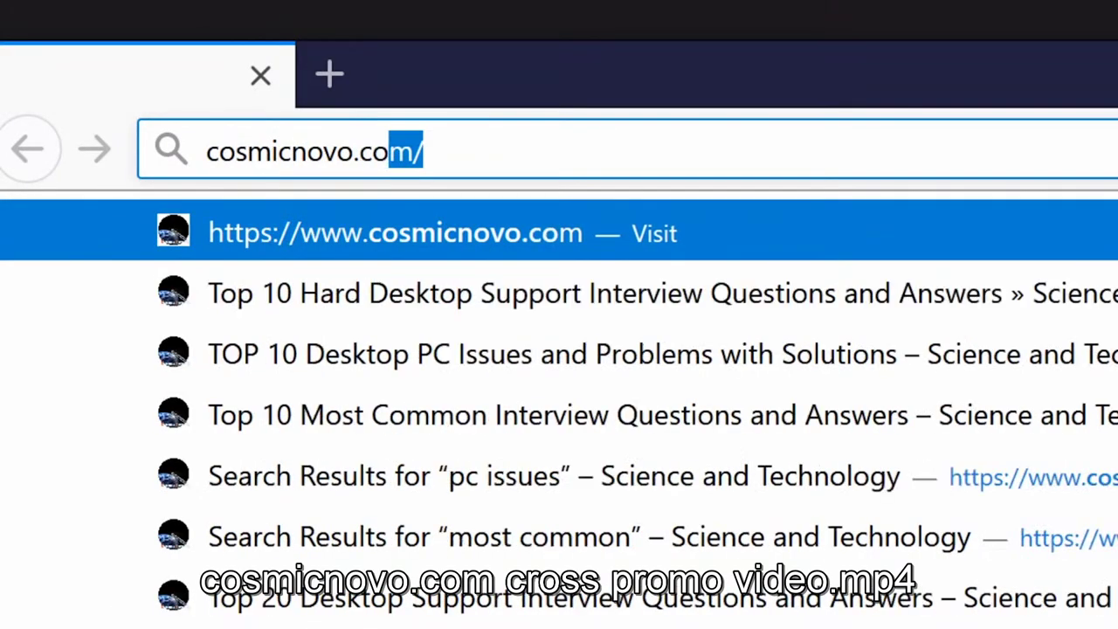
{"action": "key", "text": "Return"}
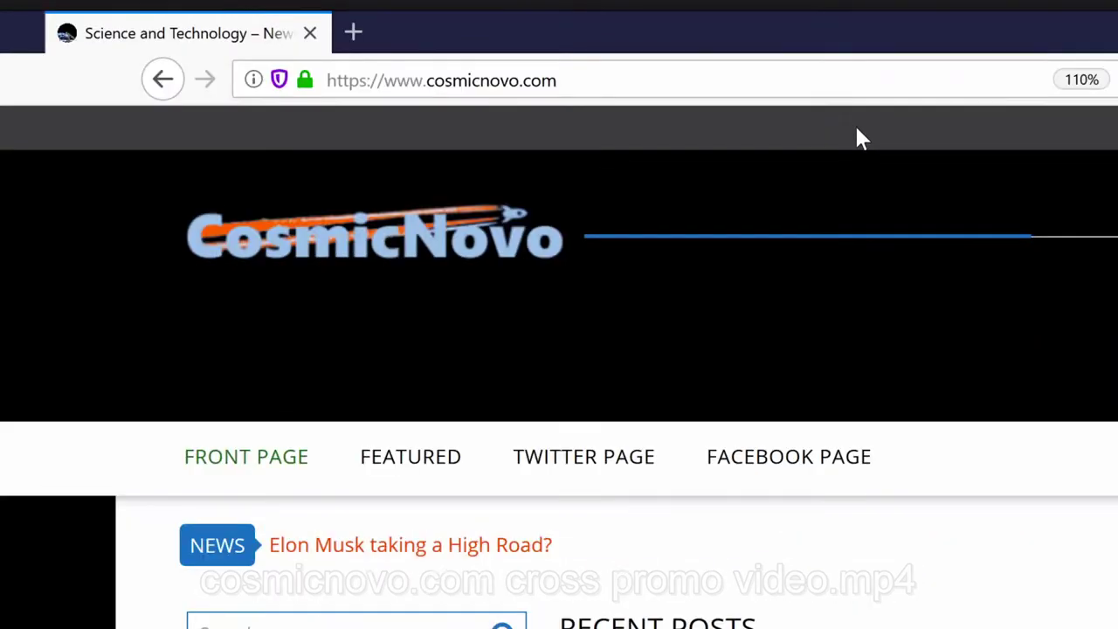
Browse the article list on the CosmicNovo front page.
{"action": "scroll", "coordinate": [535, 388], "scroll_direction": "down", "scroll_amount": 5}
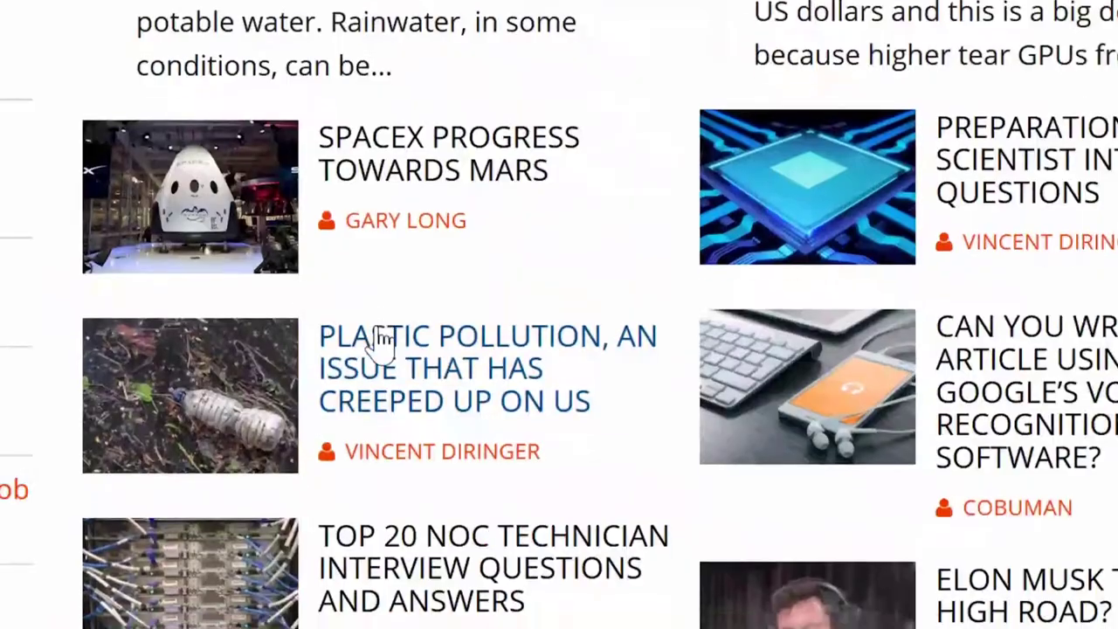
{"action": "scroll", "coordinate": [534, 389], "scroll_direction": "down", "scroll_amount": 2}
{"action": "scroll", "coordinate": [535, 389], "scroll_direction": "down", "scroll_amount": 2}
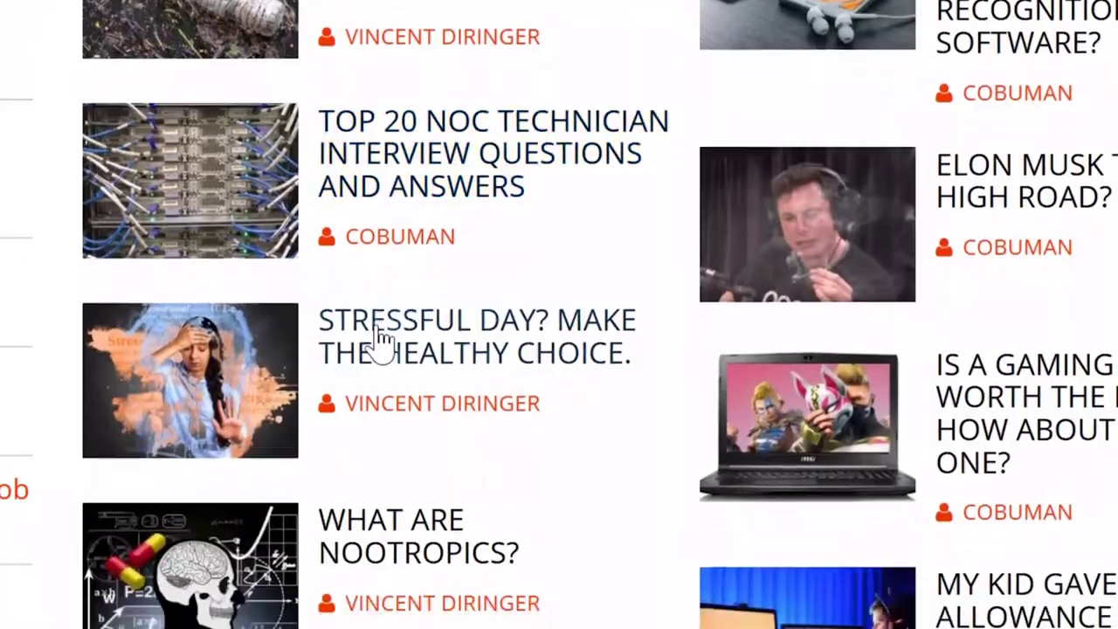
{"action": "scroll", "coordinate": [383, 336], "scroll_direction": "up", "scroll_amount": 5}
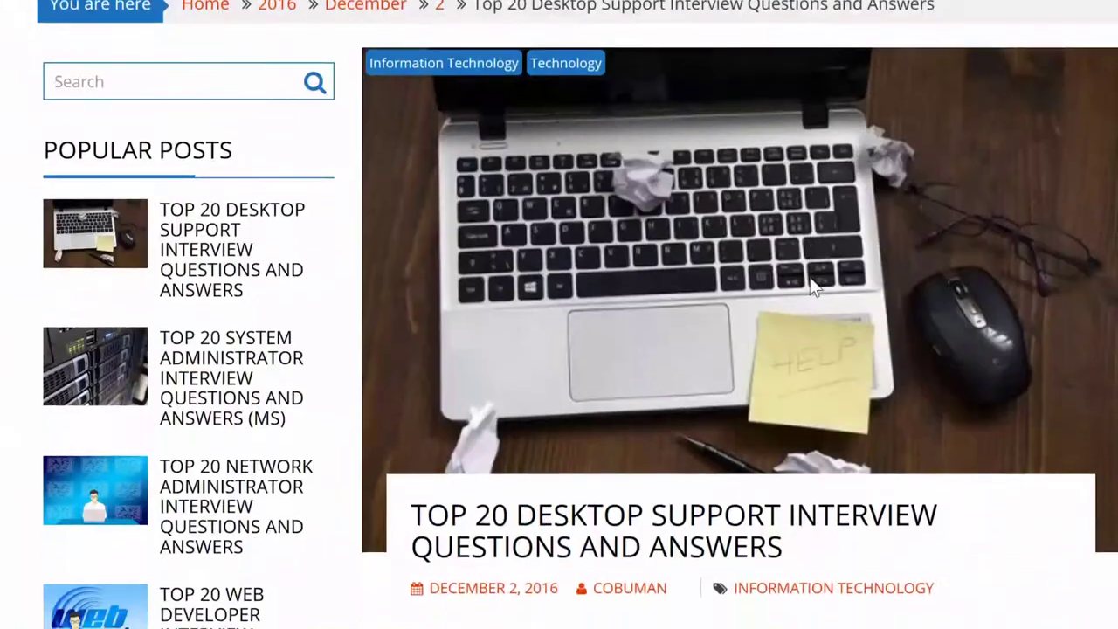
Look through the desktop support, system administrator and most common interview questions articles.
{"action": "scroll", "coordinate": [738, 267], "scroll_direction": "down", "scroll_amount": 2}
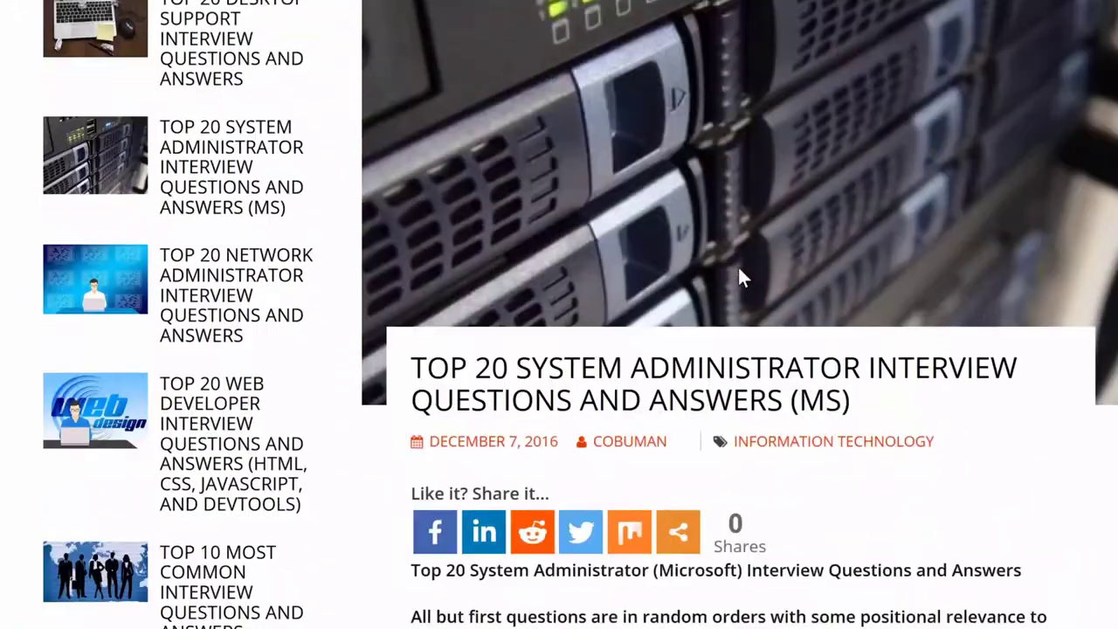
{"action": "scroll", "coordinate": [737, 268], "scroll_direction": "down", "scroll_amount": 2}
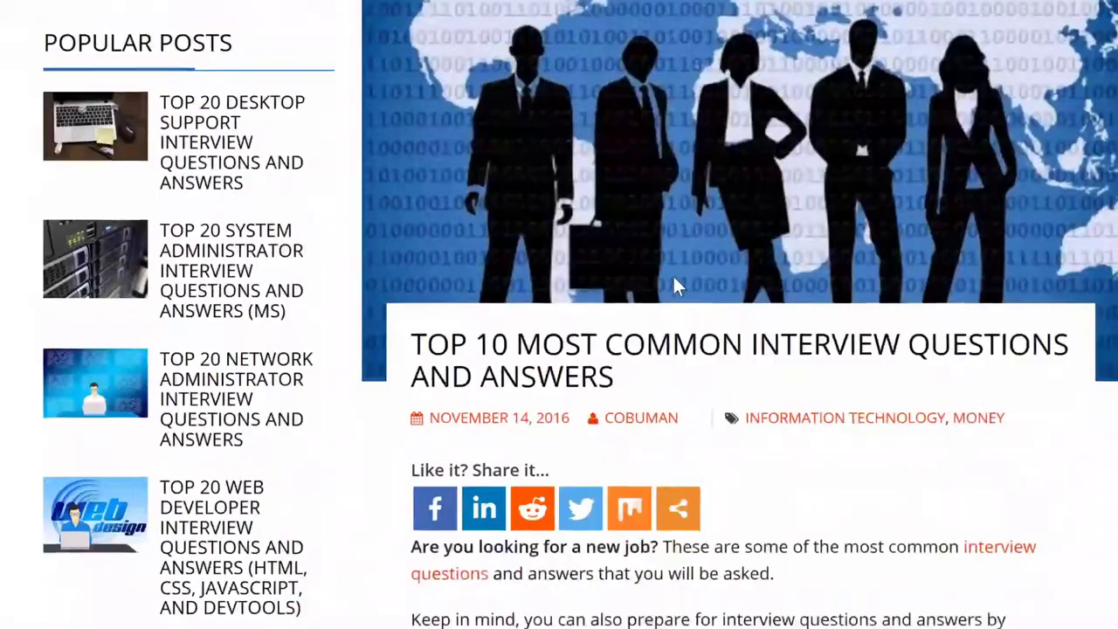
{"action": "scroll", "coordinate": [673, 287], "scroll_direction": "down", "scroll_amount": 3}
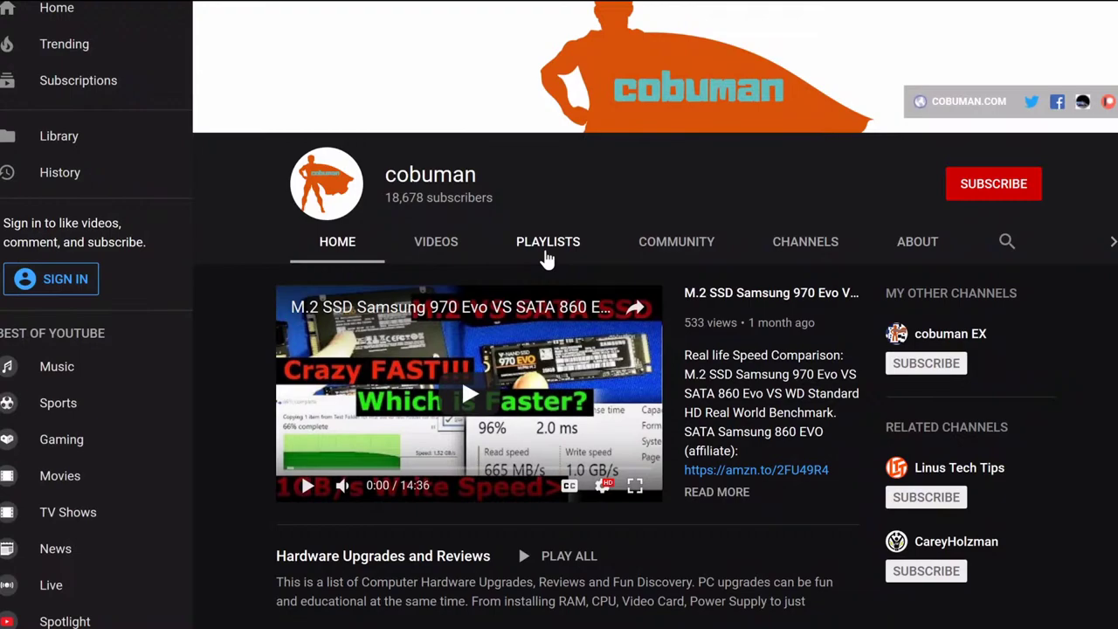
Browse the home page of the cobuman YouTube channel down to the Hardware Upgrades and Reviews playlist.
{"action": "scroll", "coordinate": [546, 260], "scroll_direction": "down", "scroll_amount": 4}
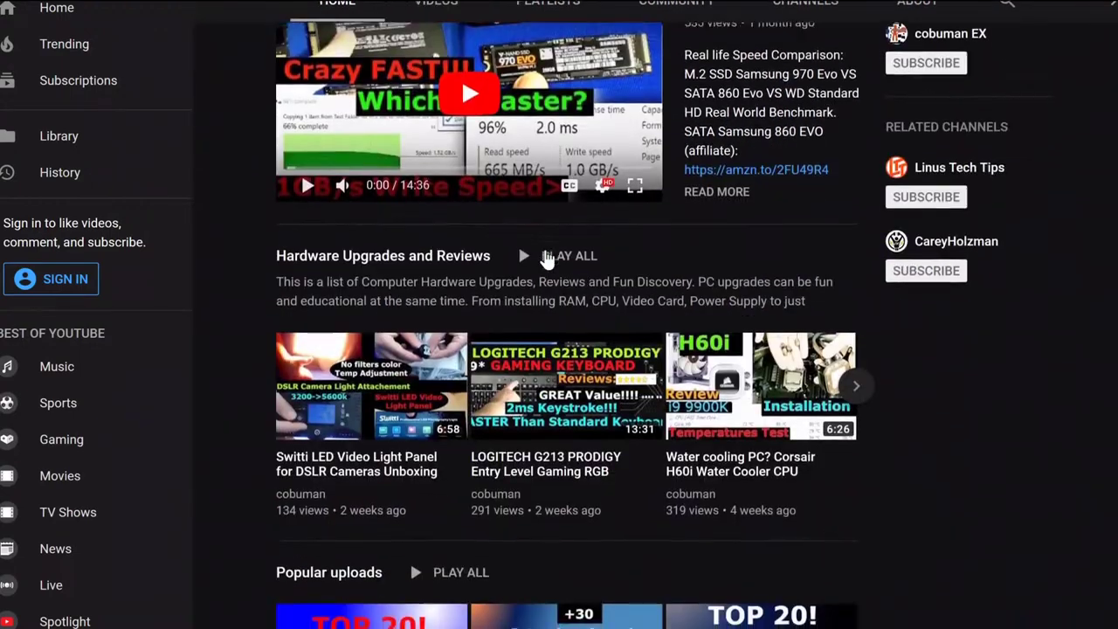
Browse the Popular uploads row of the cobuman channel and advance it to more videos.
{"action": "scroll", "coordinate": [544, 258], "scroll_direction": "down", "scroll_amount": 3}
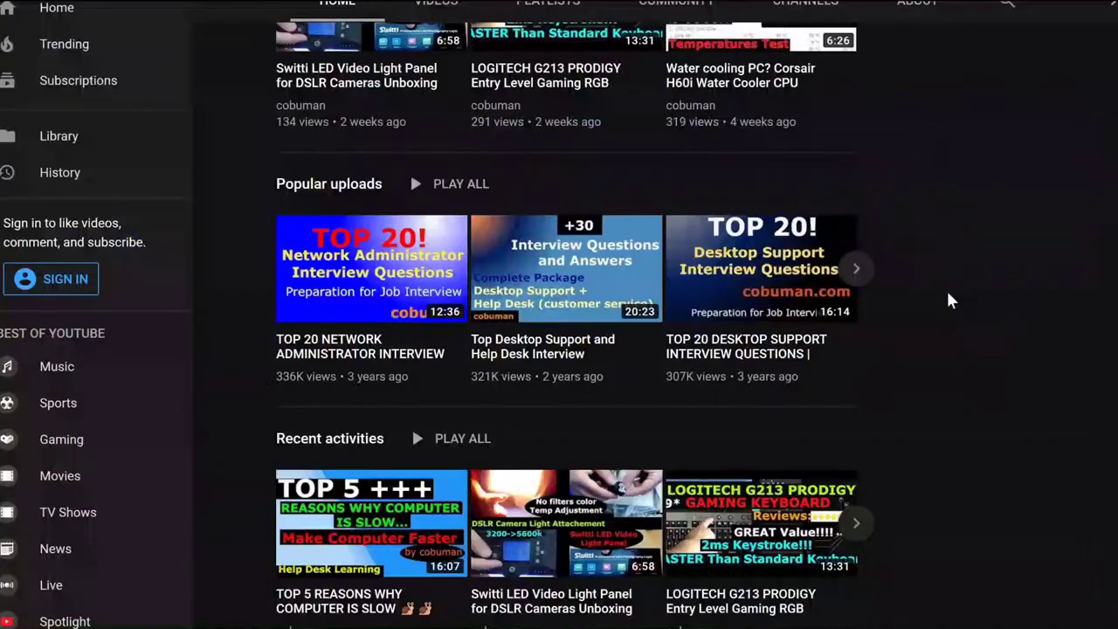
{"action": "left_click", "coordinate": [862, 280]}
{"action": "left_click", "coordinate": [862, 280]}
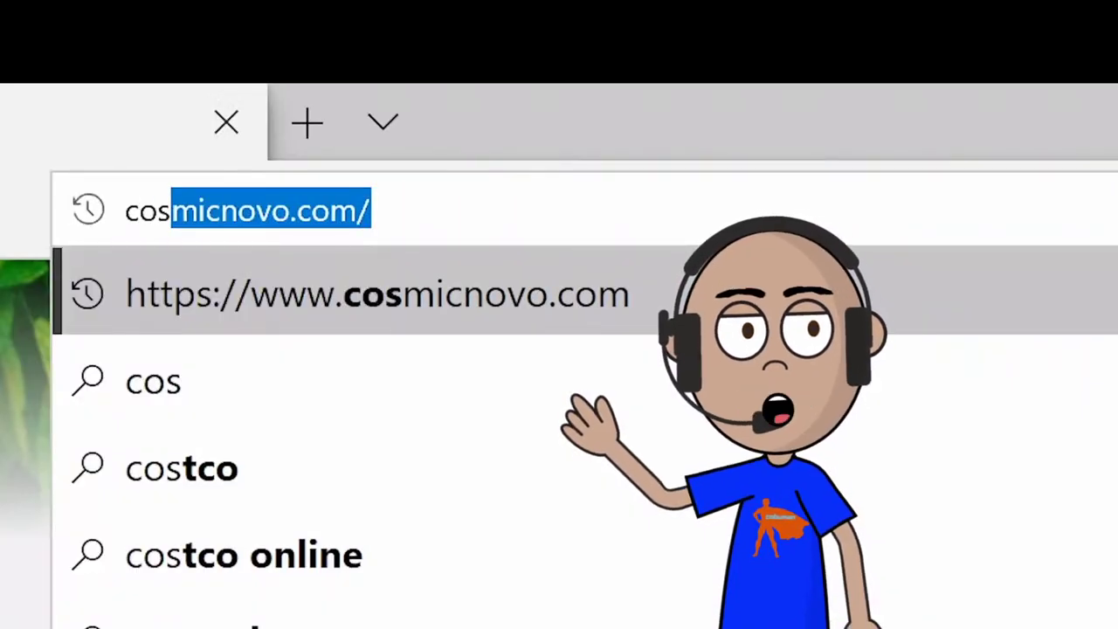
Open cosmicnovo.com and browse its front-page article list and recent posts.
{"action": "key", "text": "Return"}
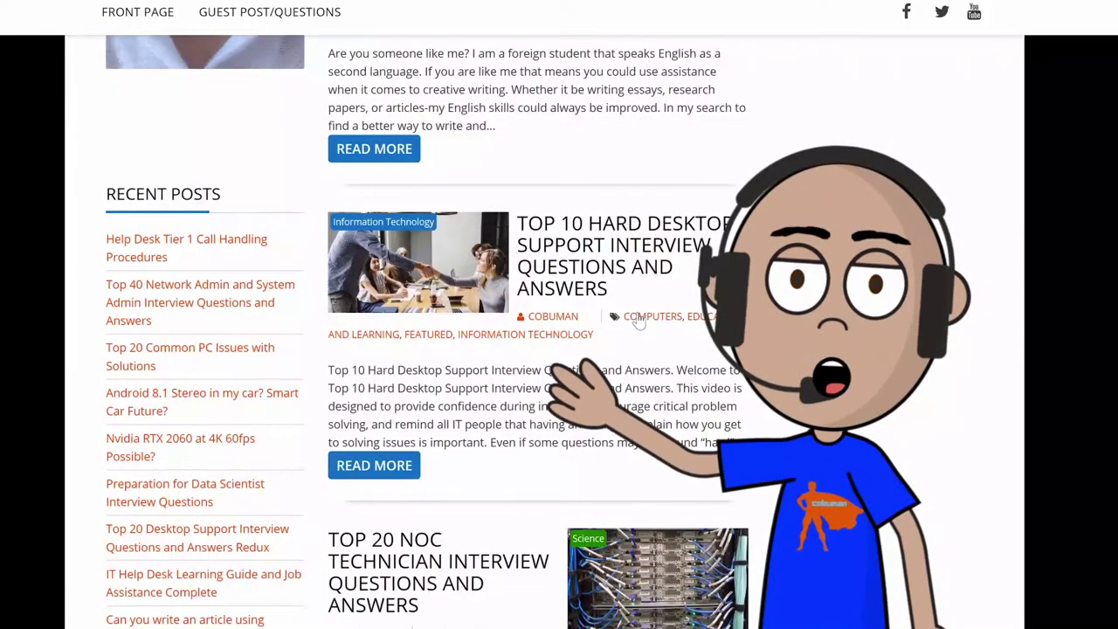
{"action": "scroll", "coordinate": [636, 317], "scroll_direction": "down", "scroll_amount": 6}
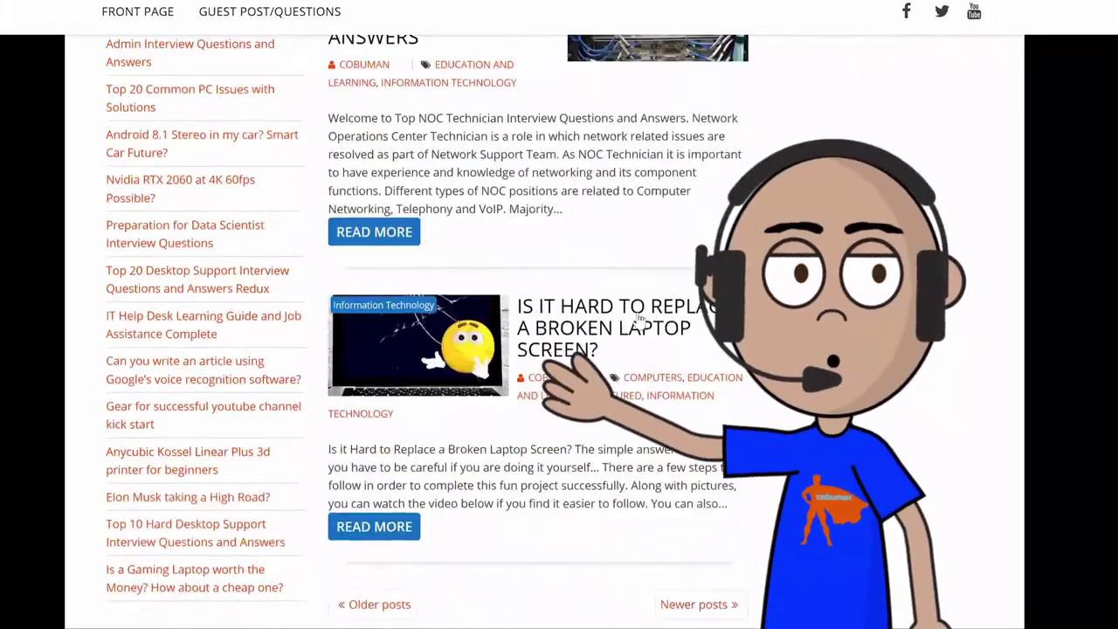
{"action": "scroll", "coordinate": [214, 210], "scroll_direction": "up", "scroll_amount": 3}
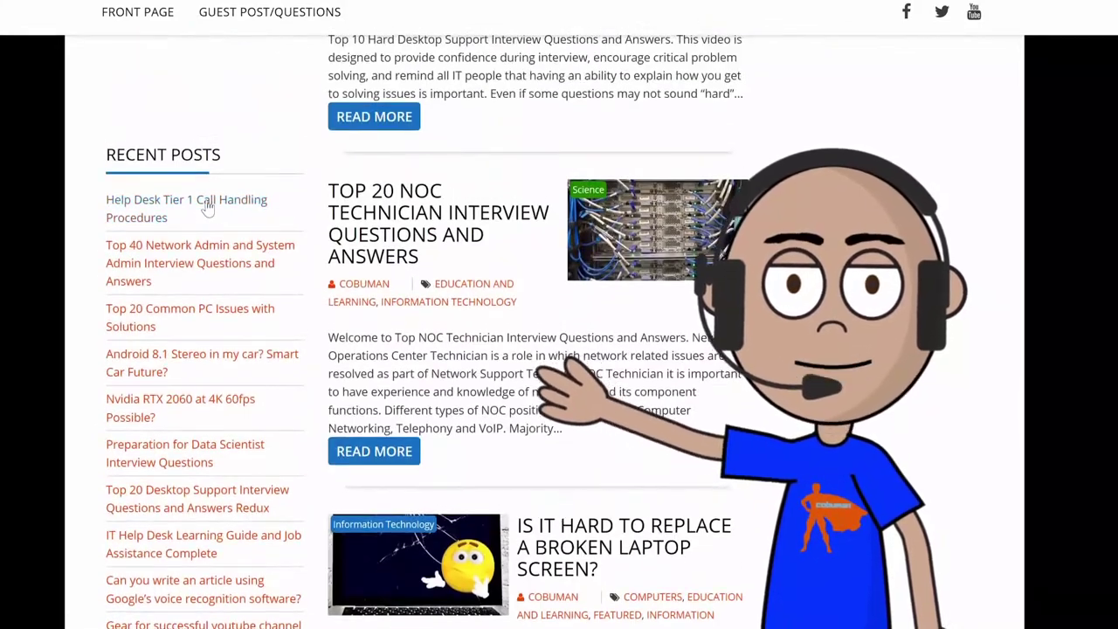
Look through the Help Desk Tier 1 Call Handling Procedures and Top 20 Desktop Support Interview Questions and Answers articles.
{"action": "left_click", "coordinate": [207, 207]}
{"action": "scroll", "coordinate": [710, 336], "scroll_direction": "down", "scroll_amount": 6}
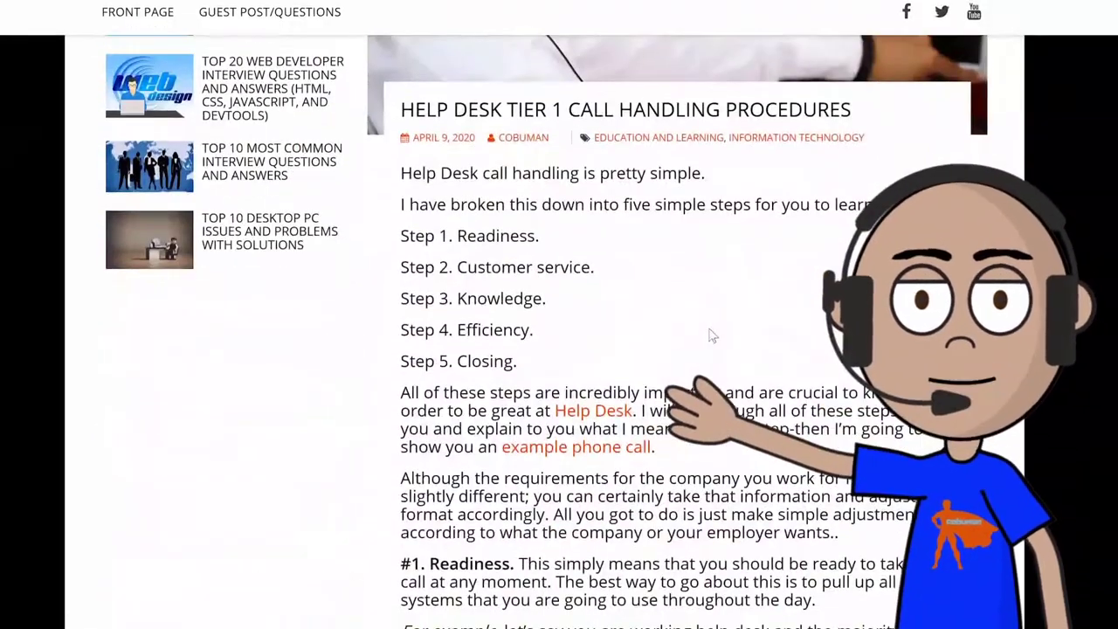
{"action": "scroll", "coordinate": [710, 336], "scroll_direction": "up", "scroll_amount": 5}
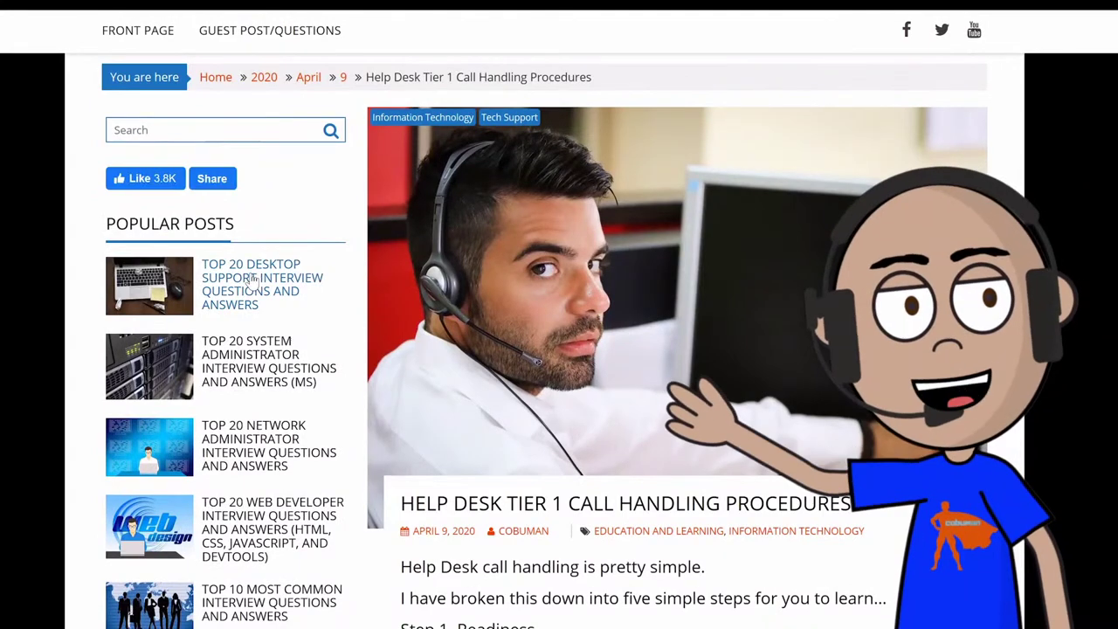
{"action": "left_click", "coordinate": [253, 280]}
{"action": "scroll", "coordinate": [373, 280], "scroll_direction": "down", "scroll_amount": 5}
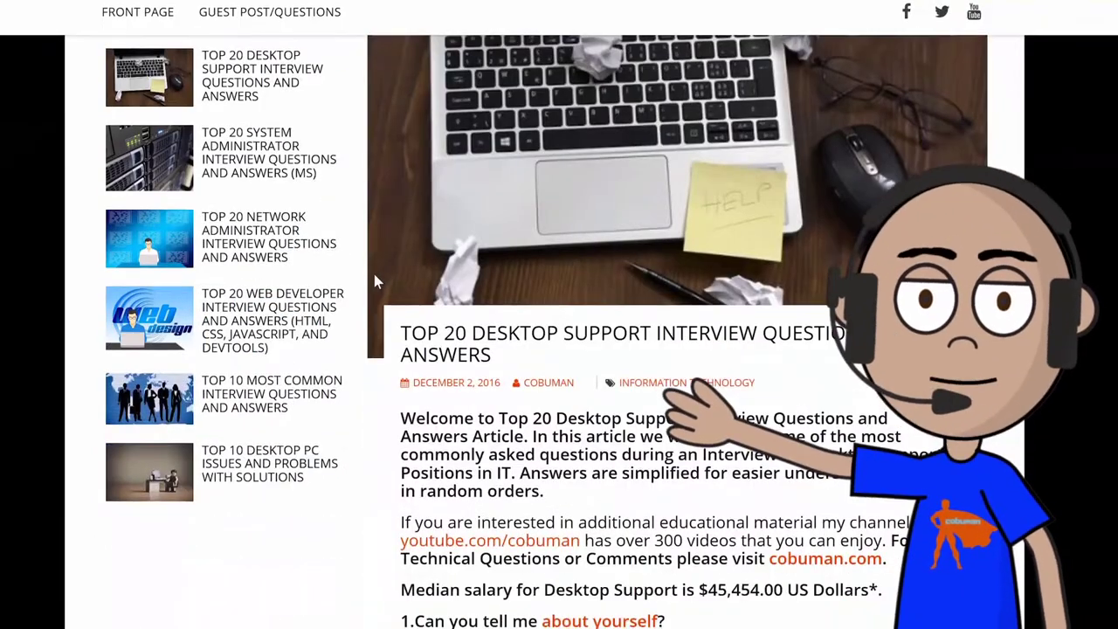
{"action": "scroll", "coordinate": [374, 277], "scroll_direction": "up", "scroll_amount": 3}
{"action": "scroll", "coordinate": [373, 277], "scroll_direction": "down", "scroll_amount": 1}
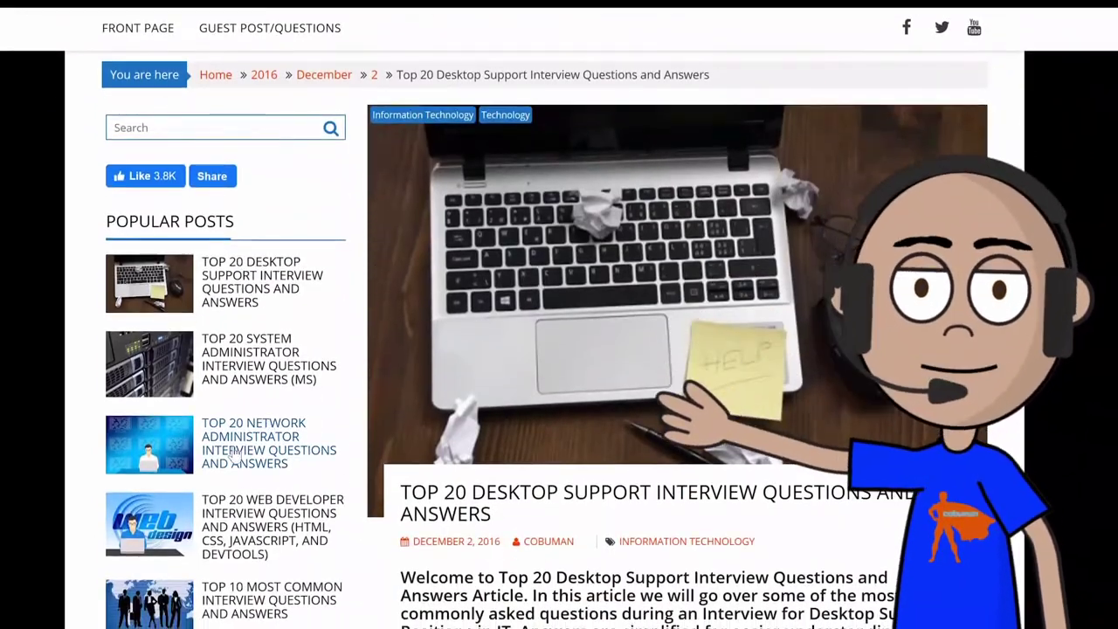
View the popular posts on network administrator, system administrator and Top 10 most common interview questions.
{"action": "left_click", "coordinate": [234, 452]}
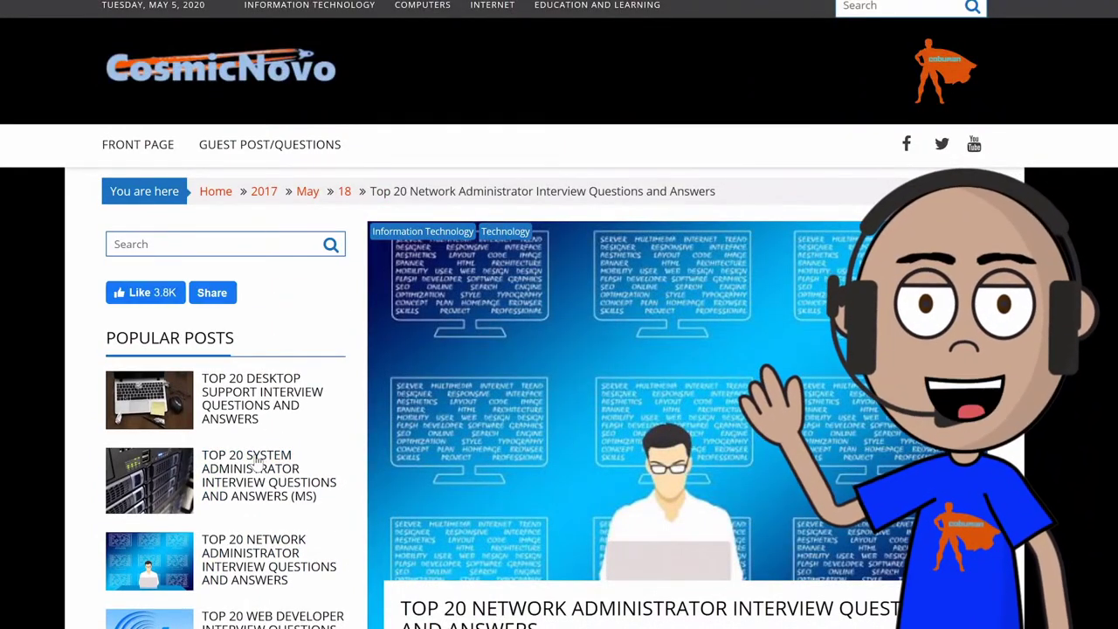
{"action": "left_click", "coordinate": [257, 462]}
{"action": "scroll", "coordinate": [417, 411], "scroll_direction": "down", "scroll_amount": 1}
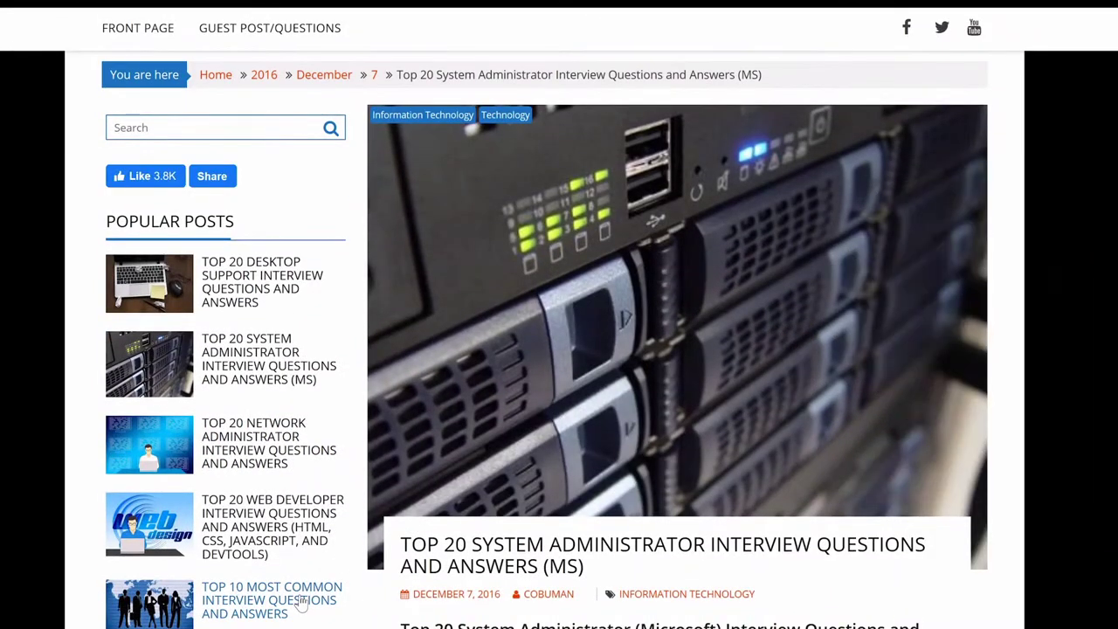
{"action": "left_click", "coordinate": [301, 602]}
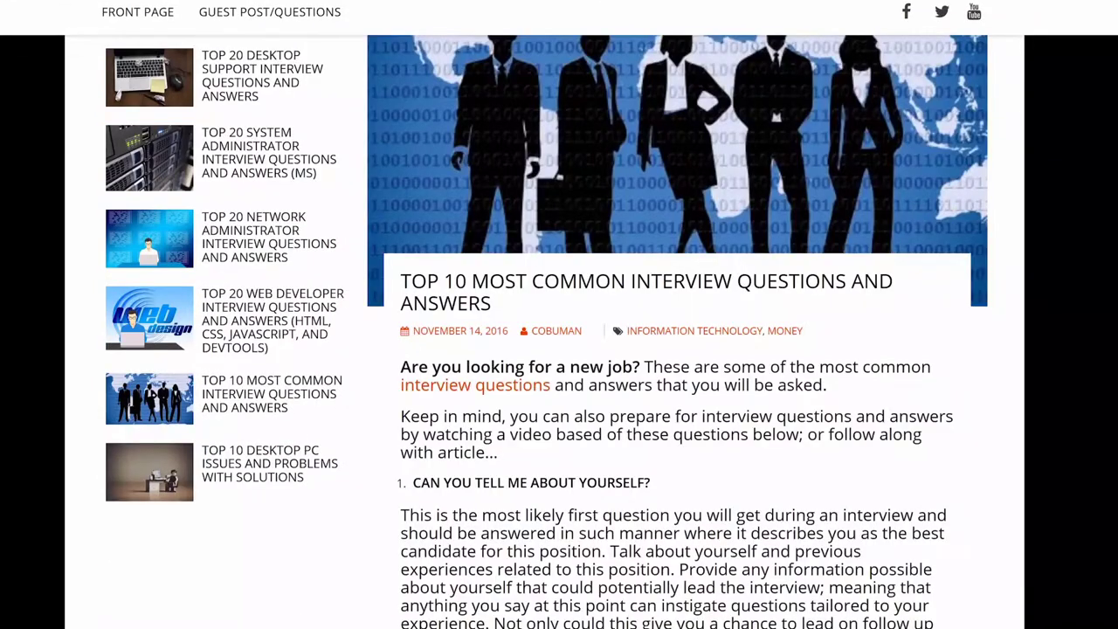
Play the embedded videos at the end of the Top 10 most common and Top 20 desktop support interview articles.
{"action": "scroll", "coordinate": [559, 349], "scroll_direction": "down", "scroll_amount": 15}
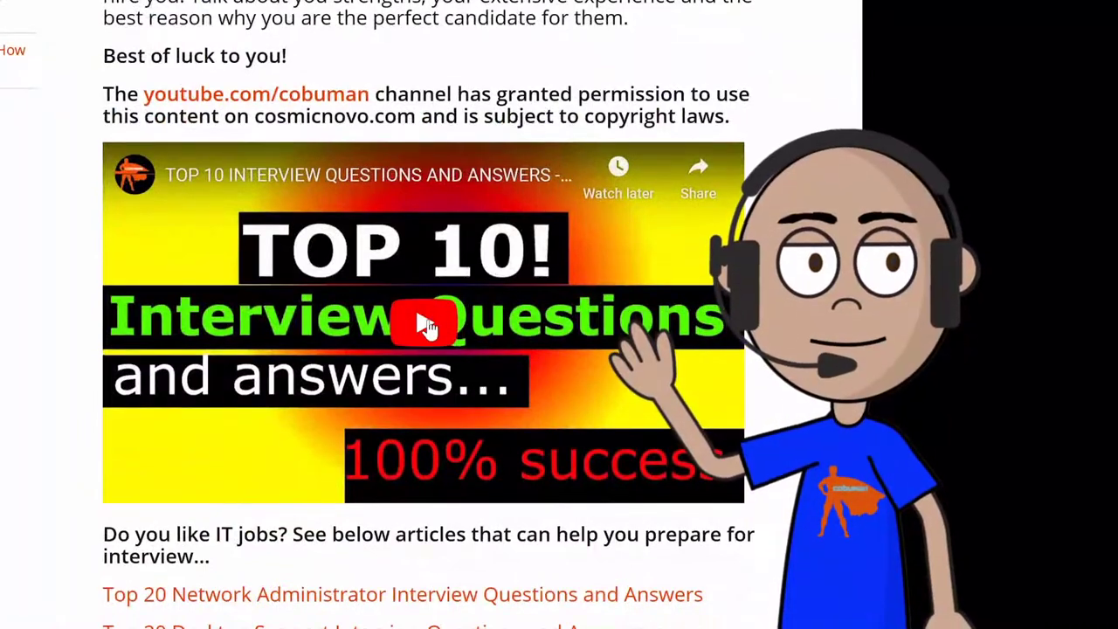
{"action": "left_click", "coordinate": [426, 321]}
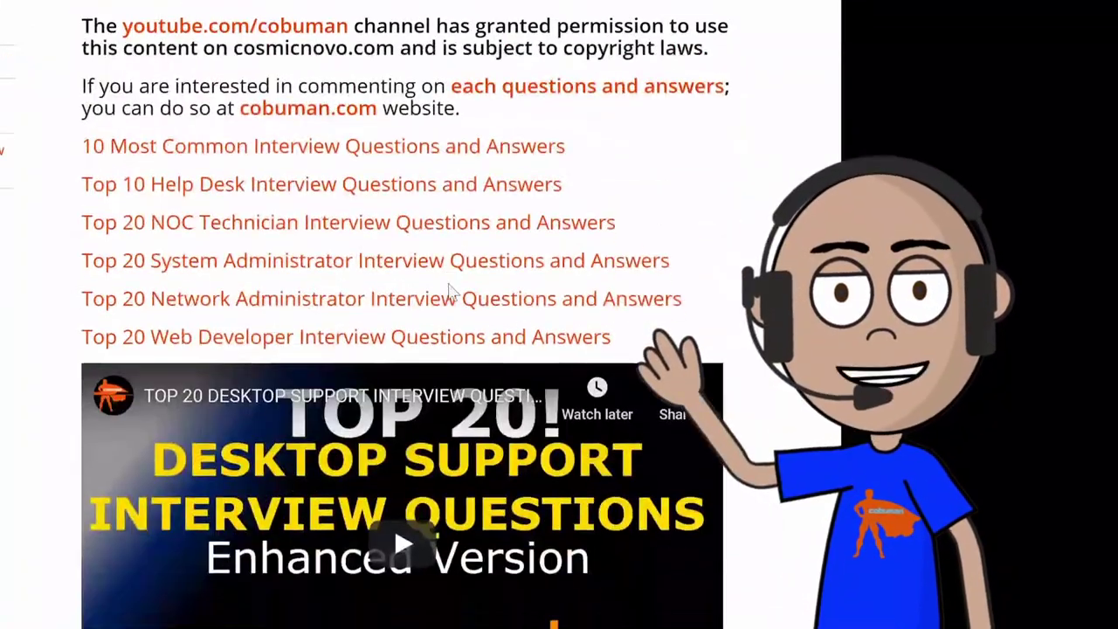
{"action": "scroll", "coordinate": [424, 379], "scroll_direction": "down", "scroll_amount": 3}
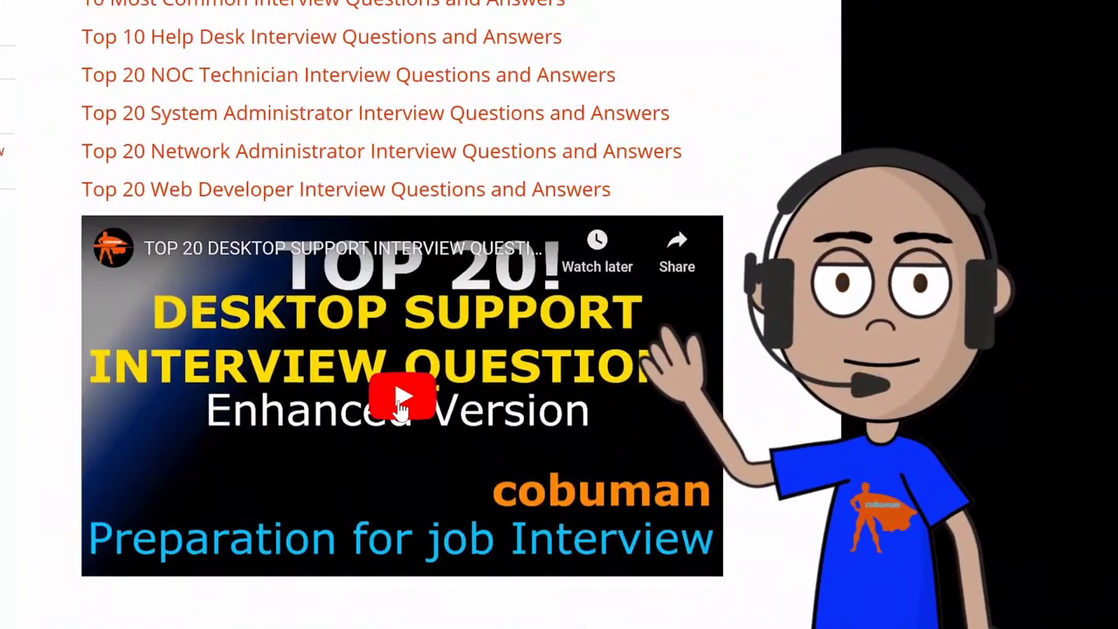
{"action": "left_click", "coordinate": [400, 403]}
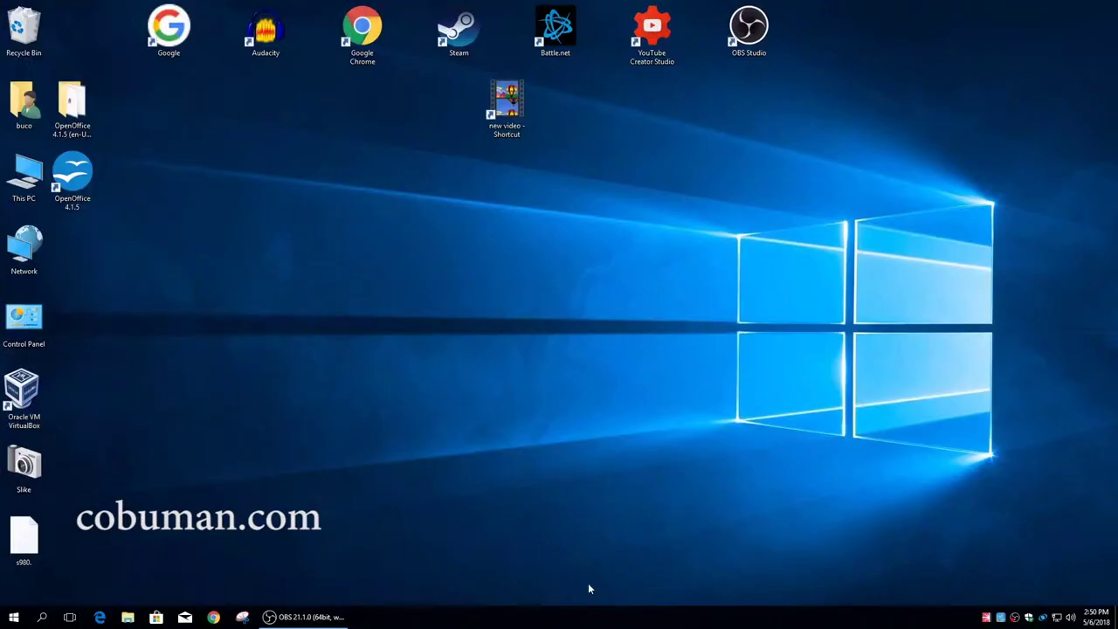
Open Task Manager from the Windows desktop and reposition its window near the middle of the screen.
{"action": "right_click", "coordinate": [571, 620]}
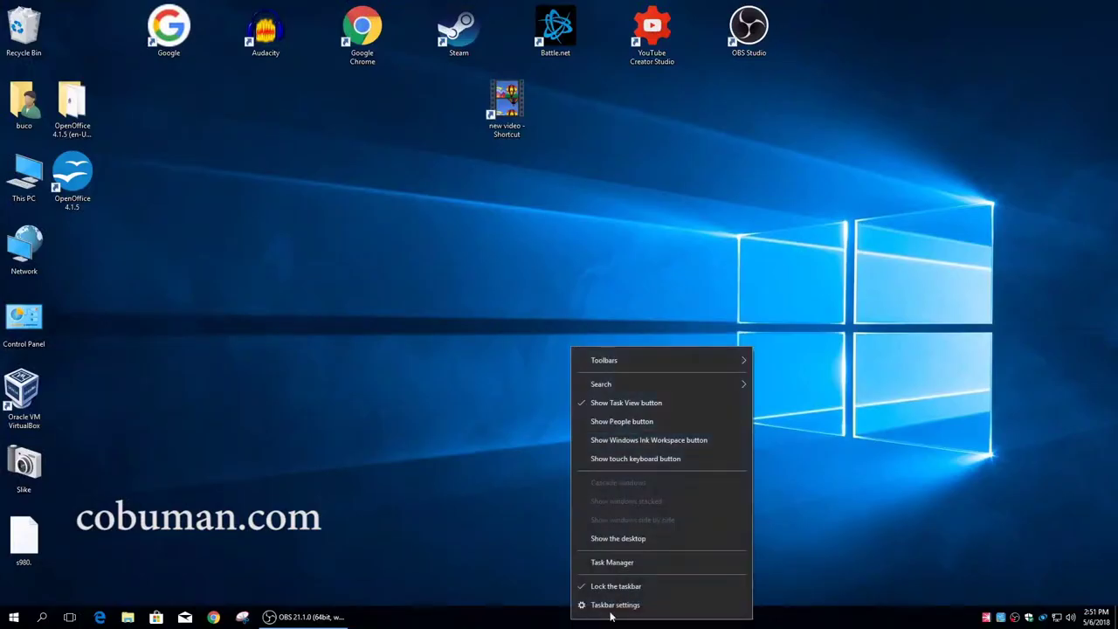
{"action": "left_click", "coordinate": [637, 565]}
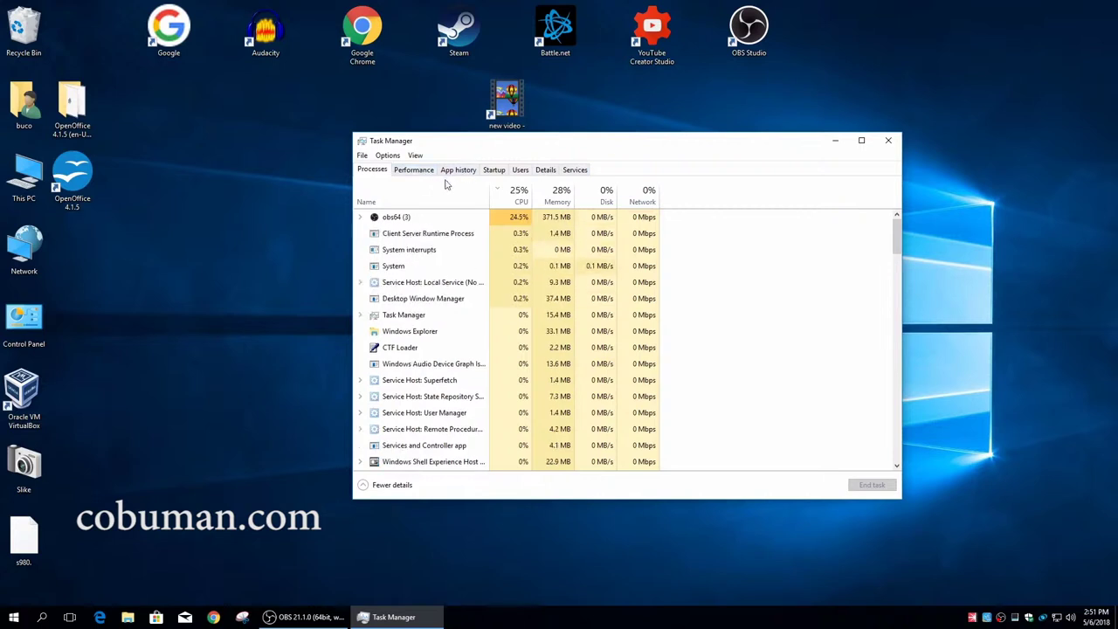
{"action": "left_click_drag", "start_coordinate": [643, 142], "coordinate": [615, 158]}
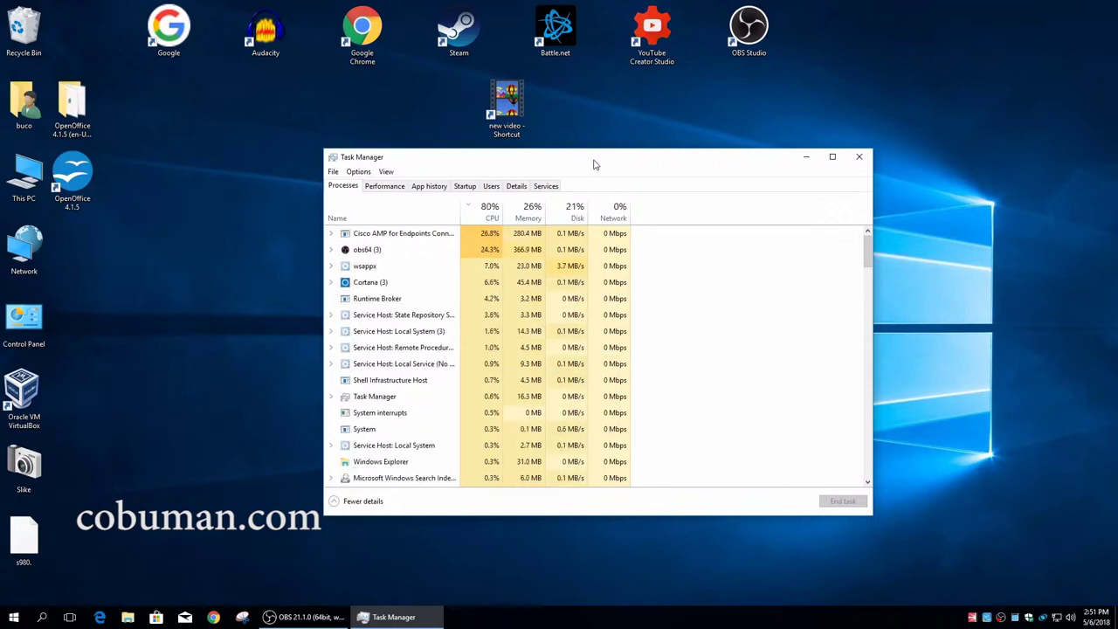
{"action": "left_click_drag", "start_coordinate": [594, 164], "coordinate": [567, 166]}
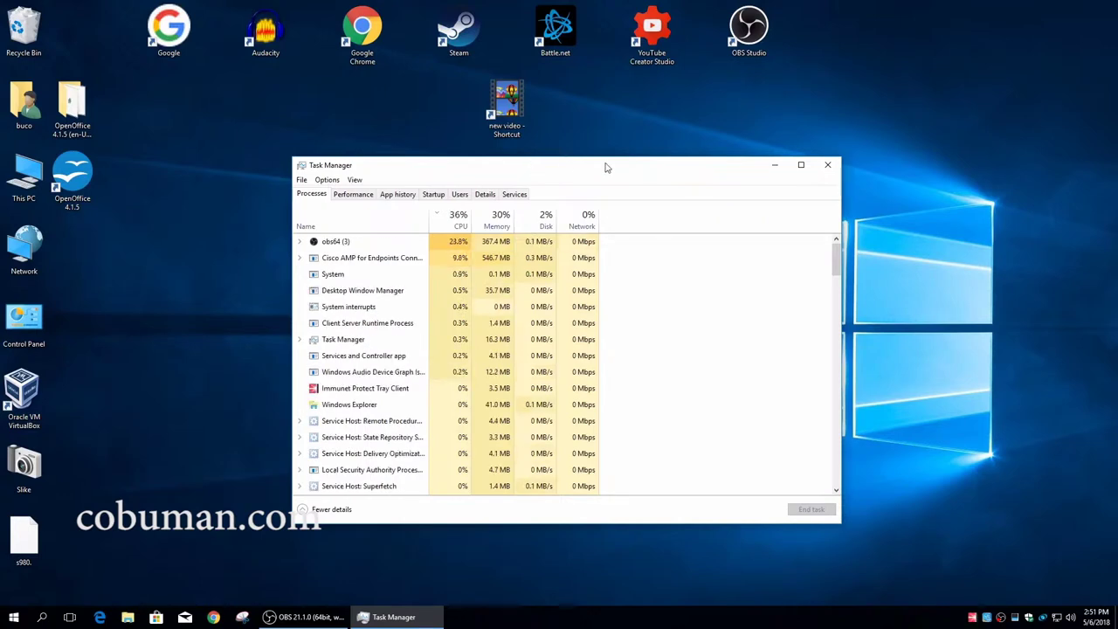
{"action": "left_click_drag", "start_coordinate": [515, 168], "coordinate": [539, 150]}
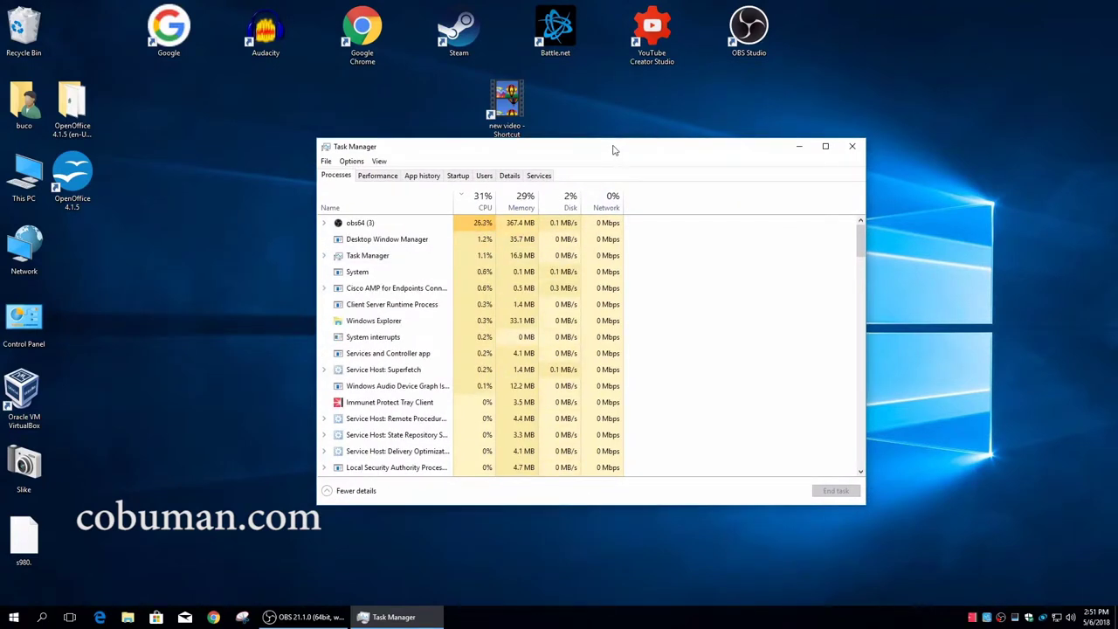
{"action": "left_click_drag", "start_coordinate": [614, 150], "coordinate": [614, 130]}
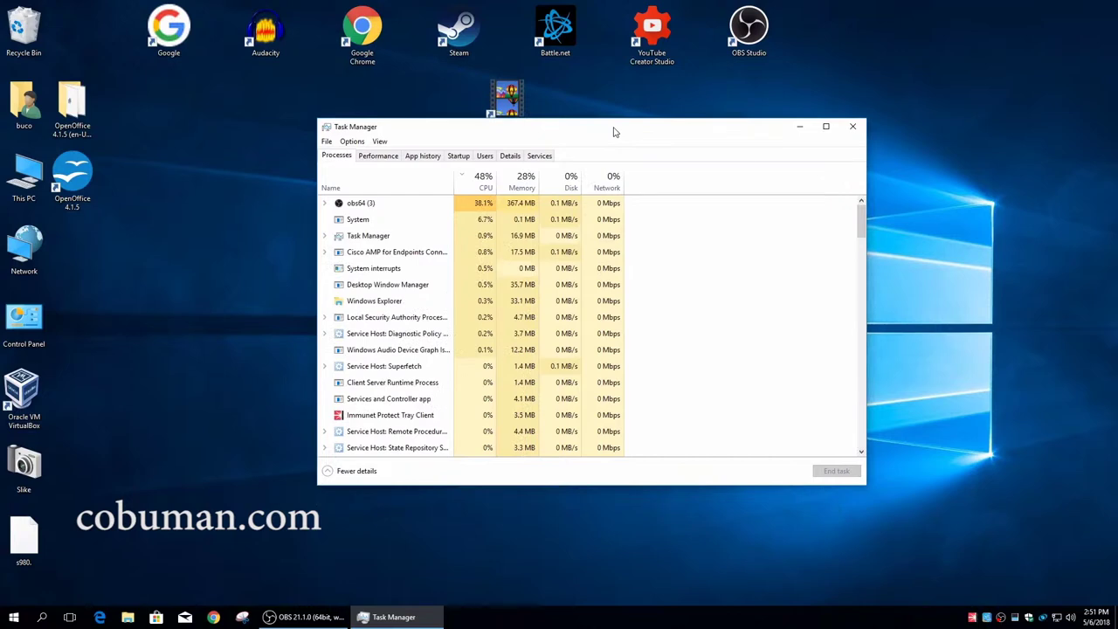
Close Task Manager and open it again.
{"action": "left_click", "coordinate": [853, 128]}
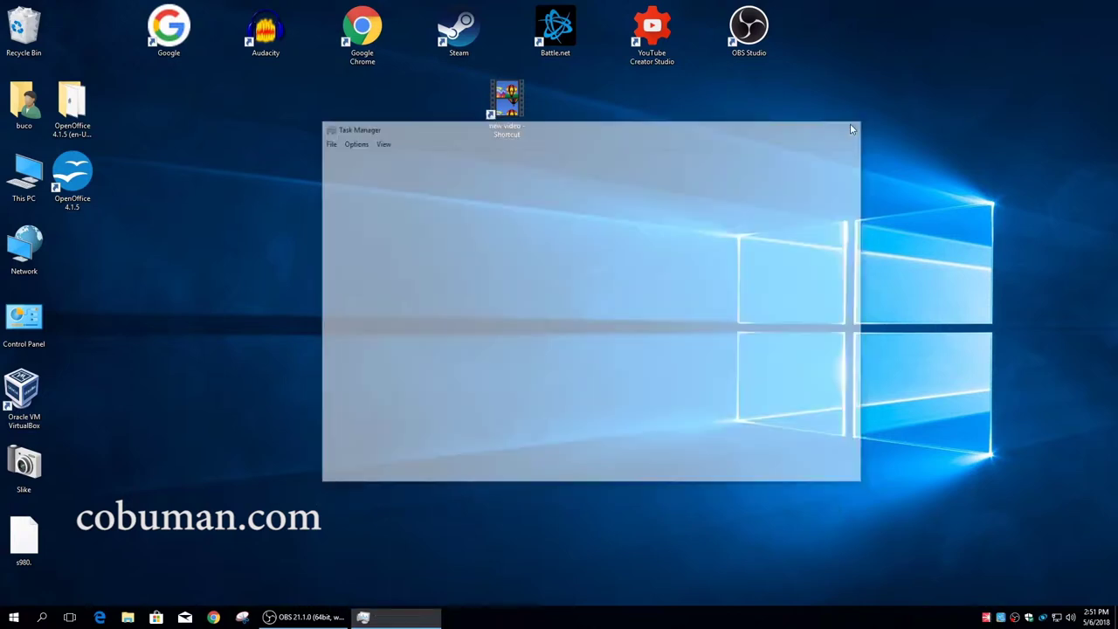
{"action": "right_click", "coordinate": [501, 621]}
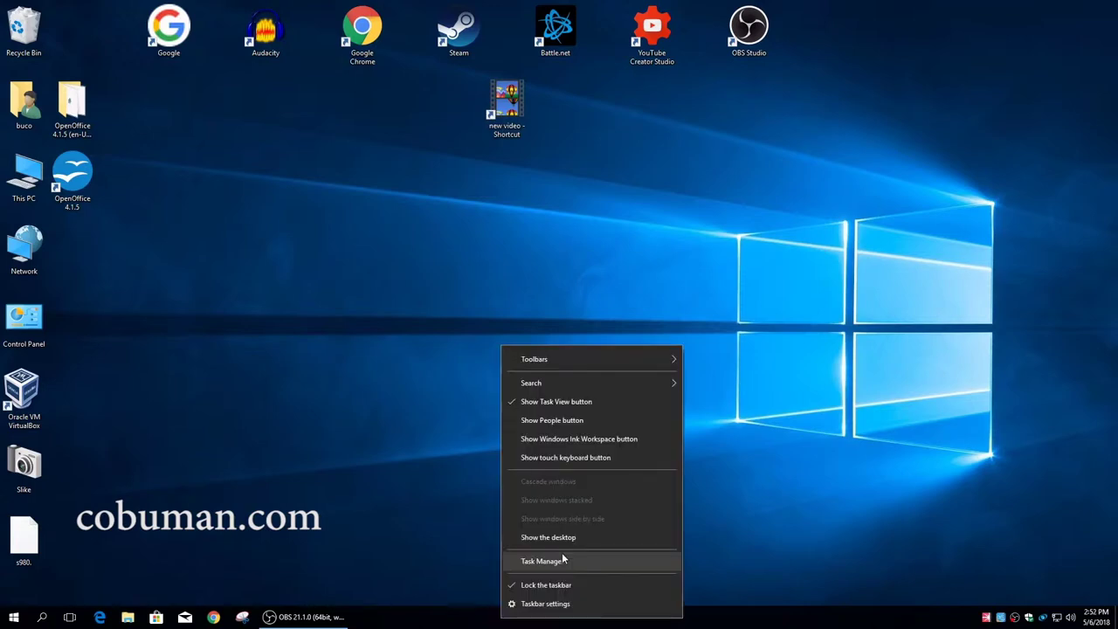
{"action": "left_click", "coordinate": [562, 556]}
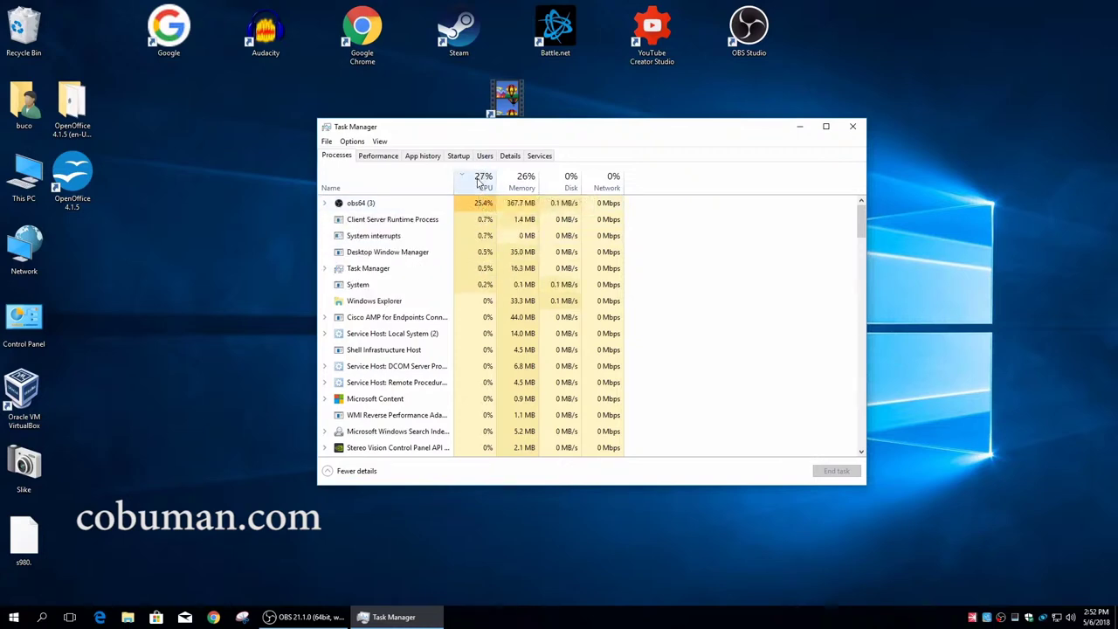
Toggle the process list's CPU sorting between ascending and descending, ending with the highest usage first.
{"action": "left_click", "coordinate": [480, 183]}
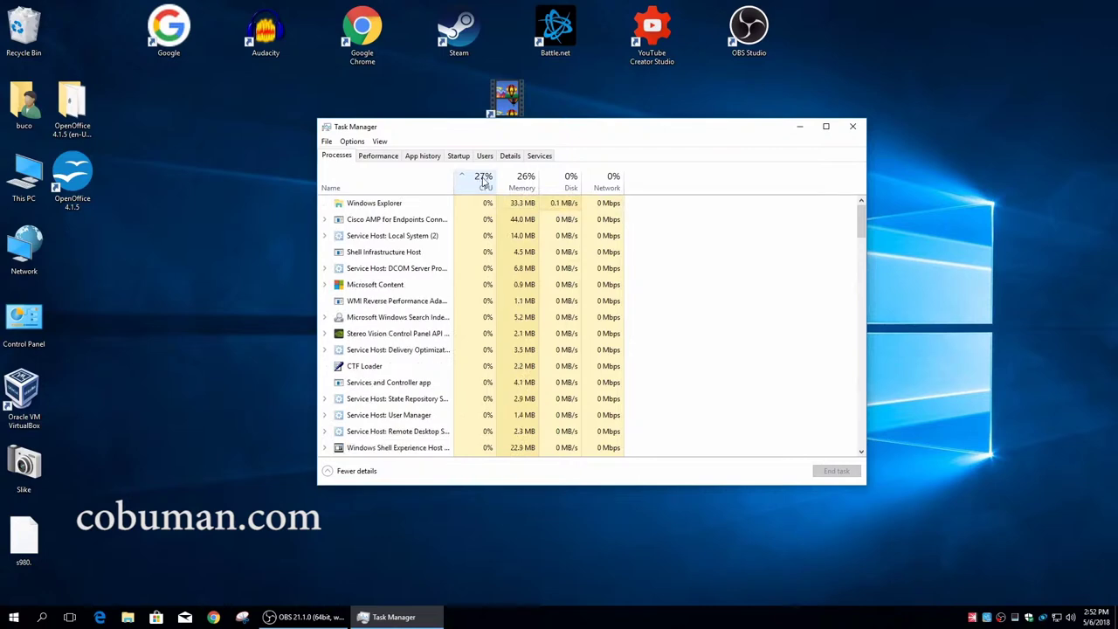
{"action": "left_click", "coordinate": [483, 181]}
{"action": "left_click", "coordinate": [483, 183]}
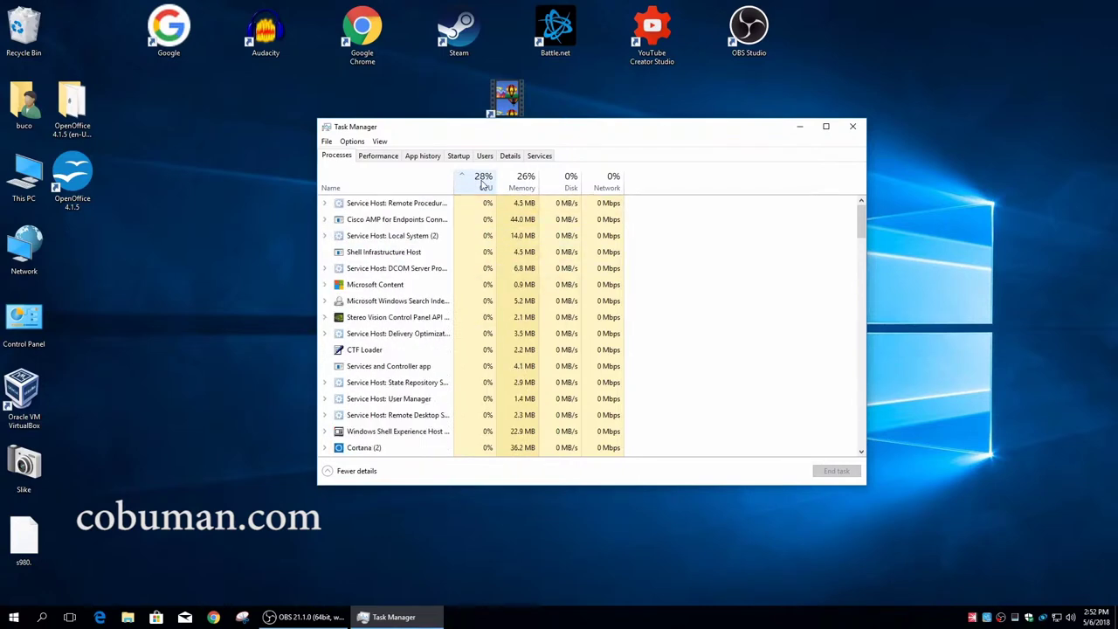
{"action": "left_click", "coordinate": [480, 183]}
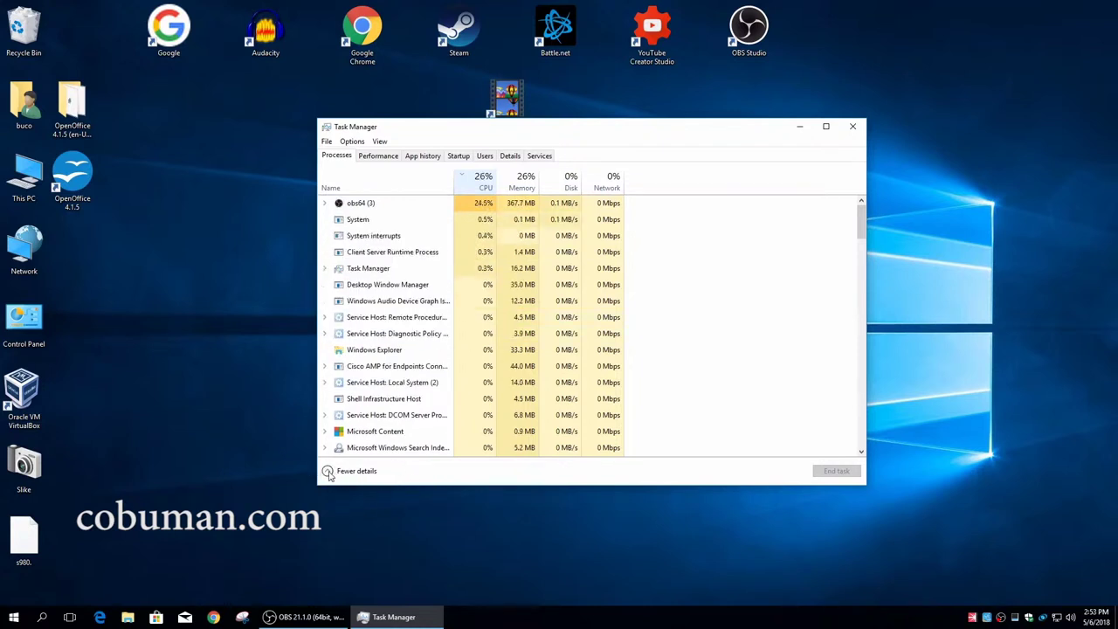
Switch Task Manager to the compact view, move it toward the middle of the desktop and select obs64.
{"action": "left_click", "coordinate": [329, 471]}
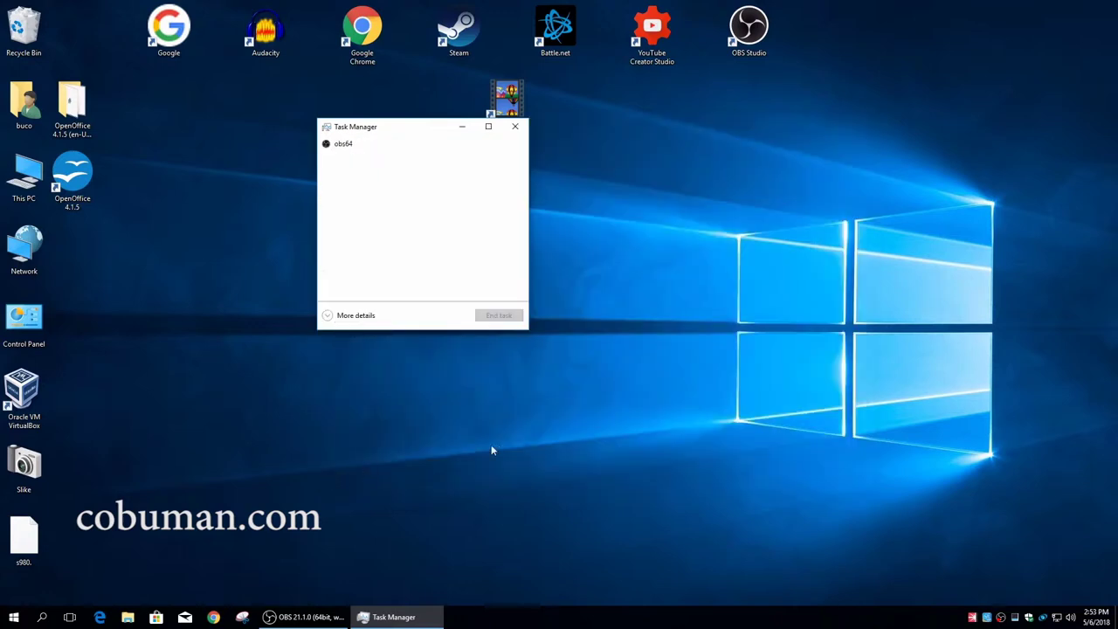
{"action": "left_click_drag", "start_coordinate": [419, 130], "coordinate": [591, 172]}
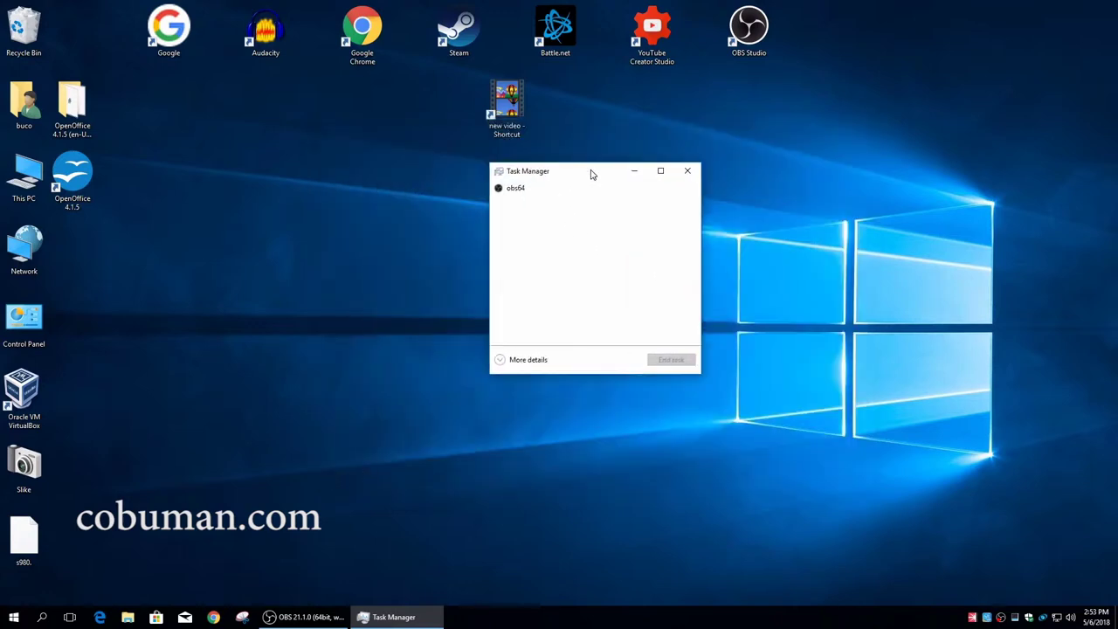
{"action": "left_click", "coordinate": [541, 194]}
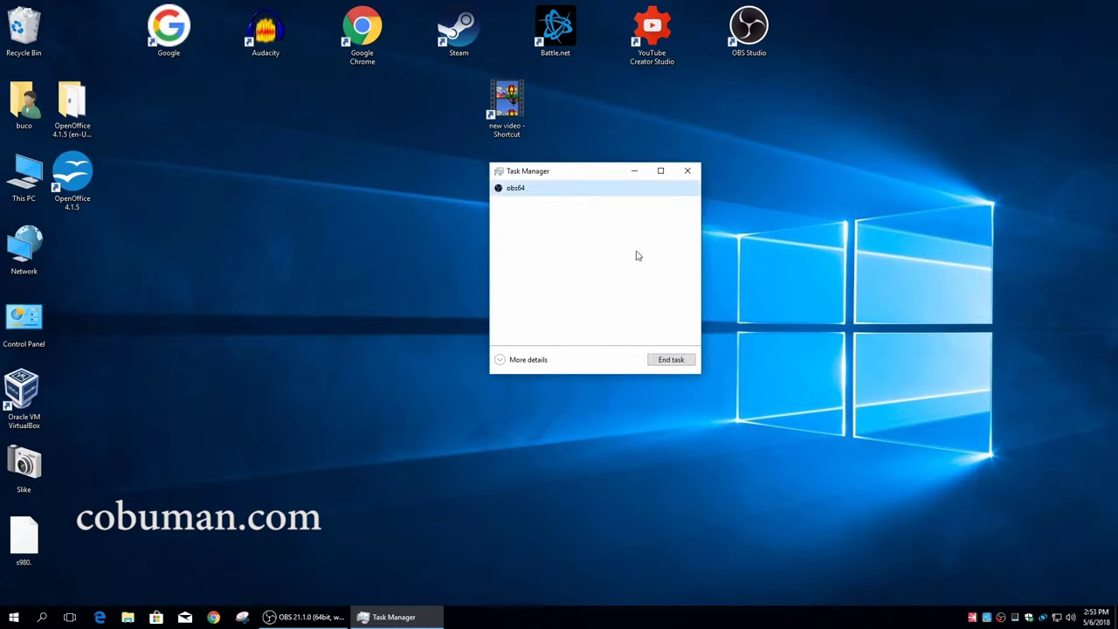
Restore Task Manager's detailed view and recenter its window on the desktop.
{"action": "left_click", "coordinate": [500, 361]}
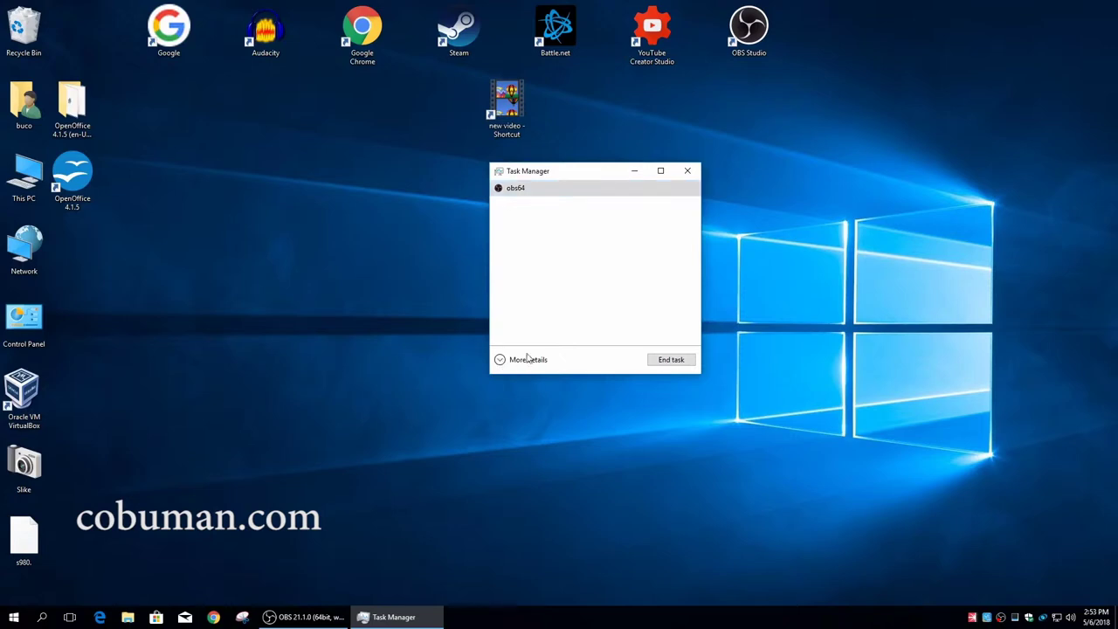
{"action": "left_click", "coordinate": [500, 360]}
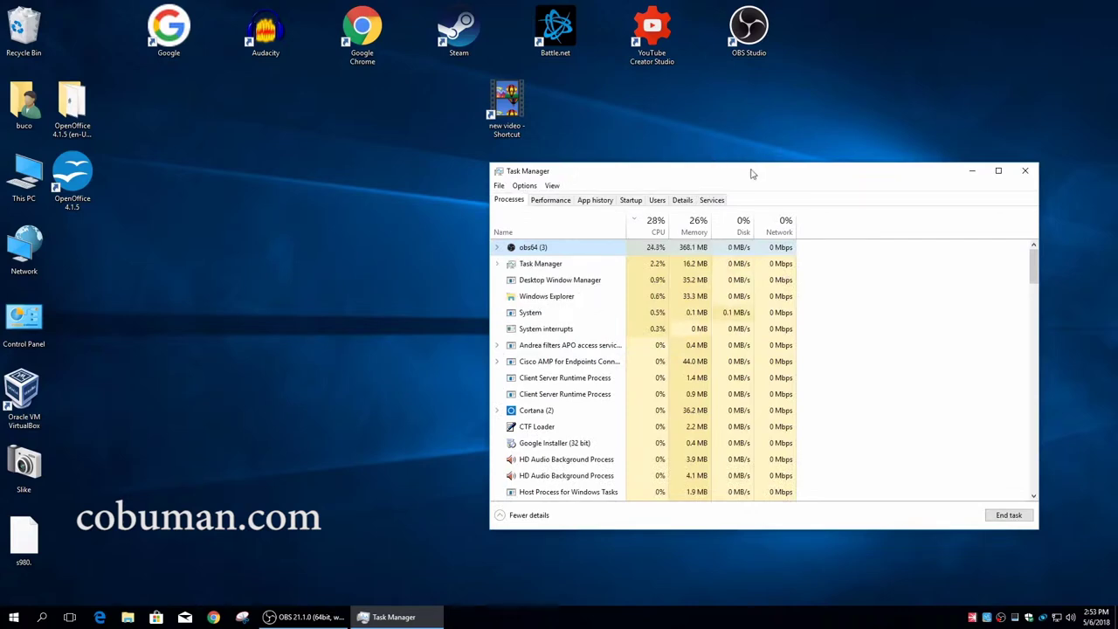
{"action": "left_click_drag", "start_coordinate": [753, 175], "coordinate": [547, 184]}
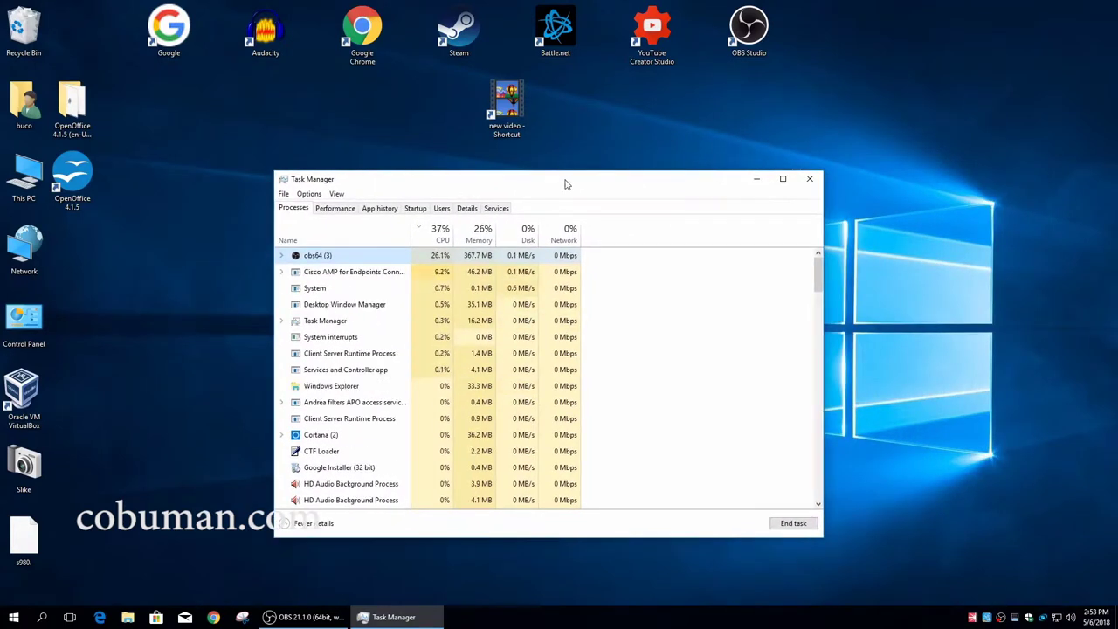
{"action": "left_click_drag", "start_coordinate": [566, 181], "coordinate": [578, 145]}
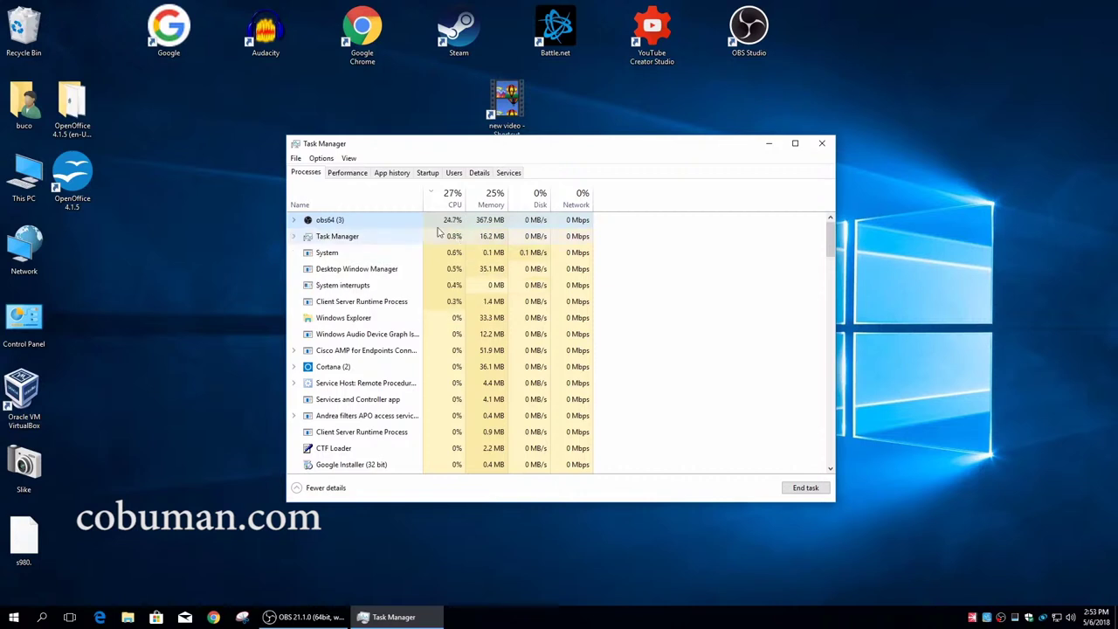
Expand and collapse the obs64 process group, view its available actions, and leave the group expanded.
{"action": "left_click", "coordinate": [294, 220]}
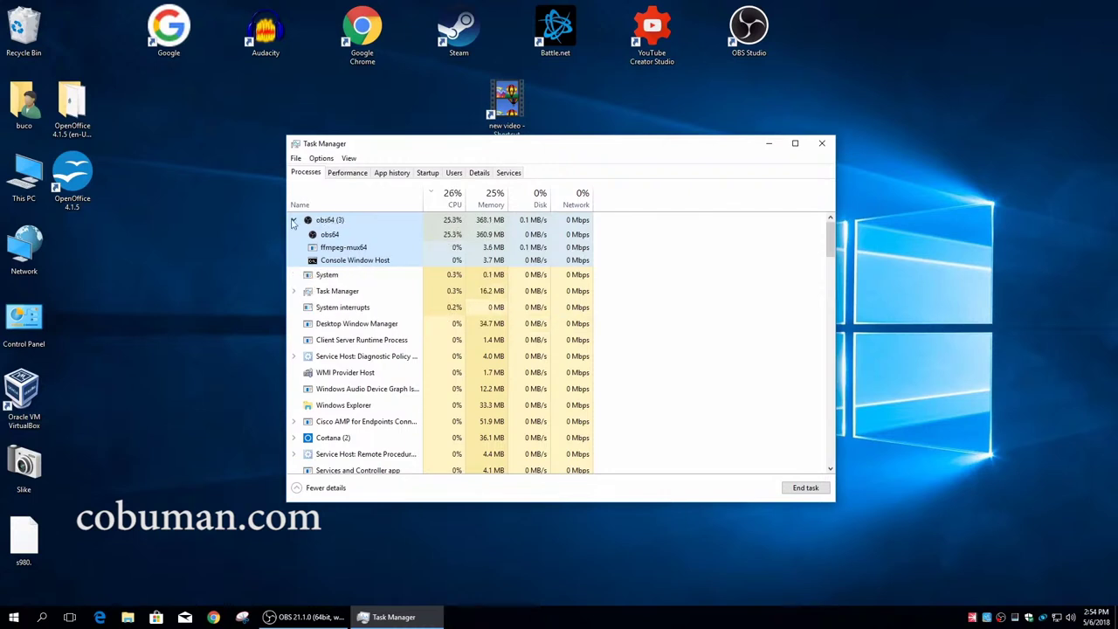
{"action": "left_click", "coordinate": [294, 221]}
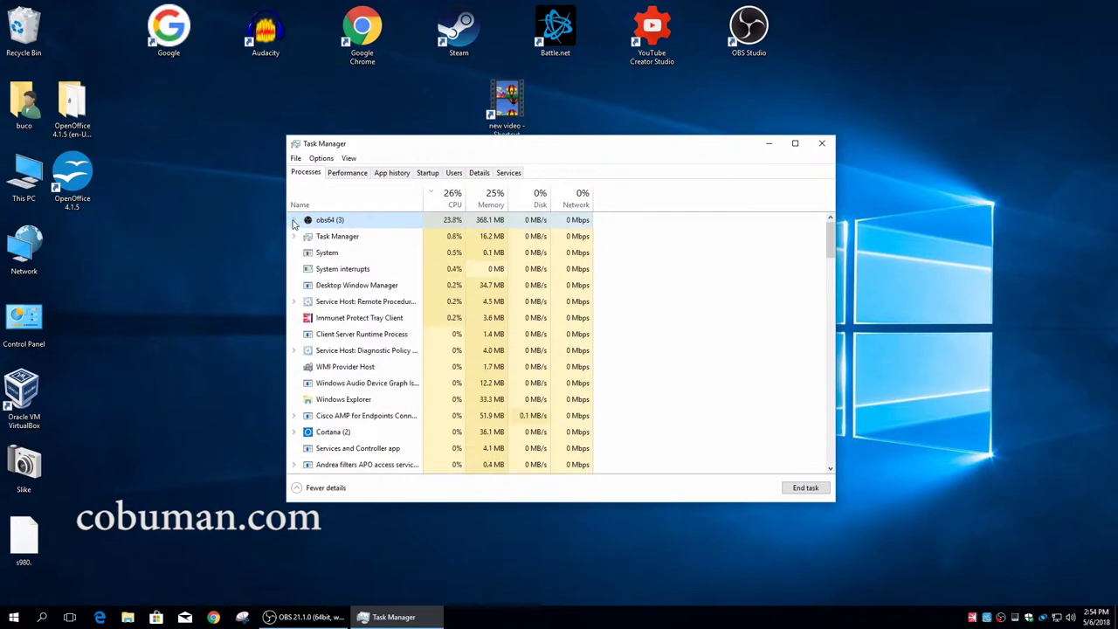
{"action": "left_click", "coordinate": [294, 221]}
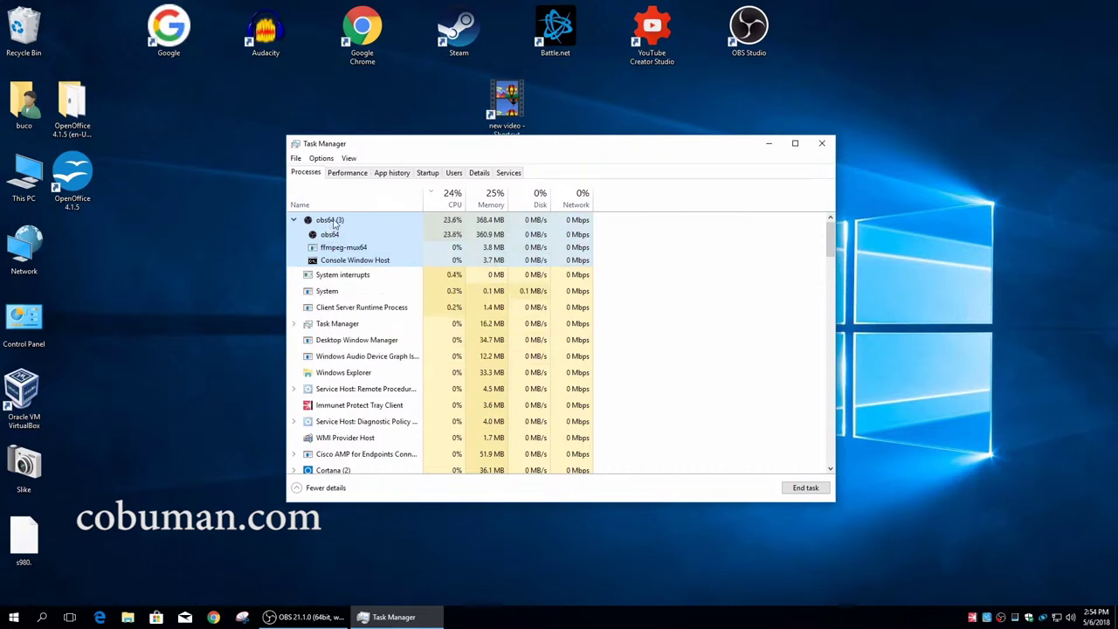
{"action": "right_click", "coordinate": [332, 224]}
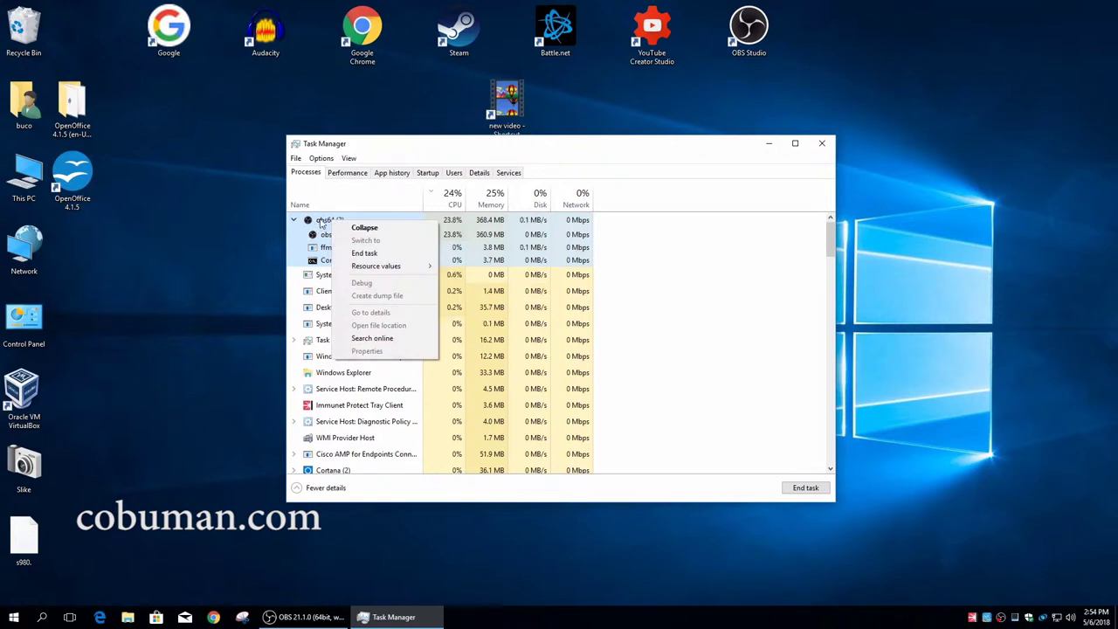
{"action": "left_click", "coordinate": [320, 222]}
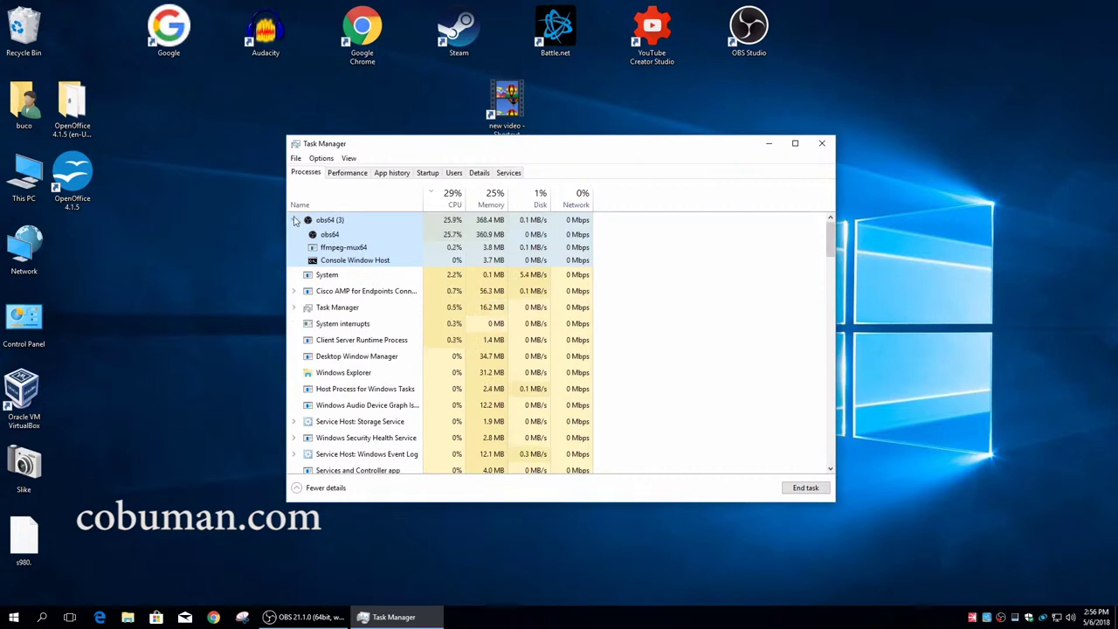
{"action": "left_click", "coordinate": [295, 221]}
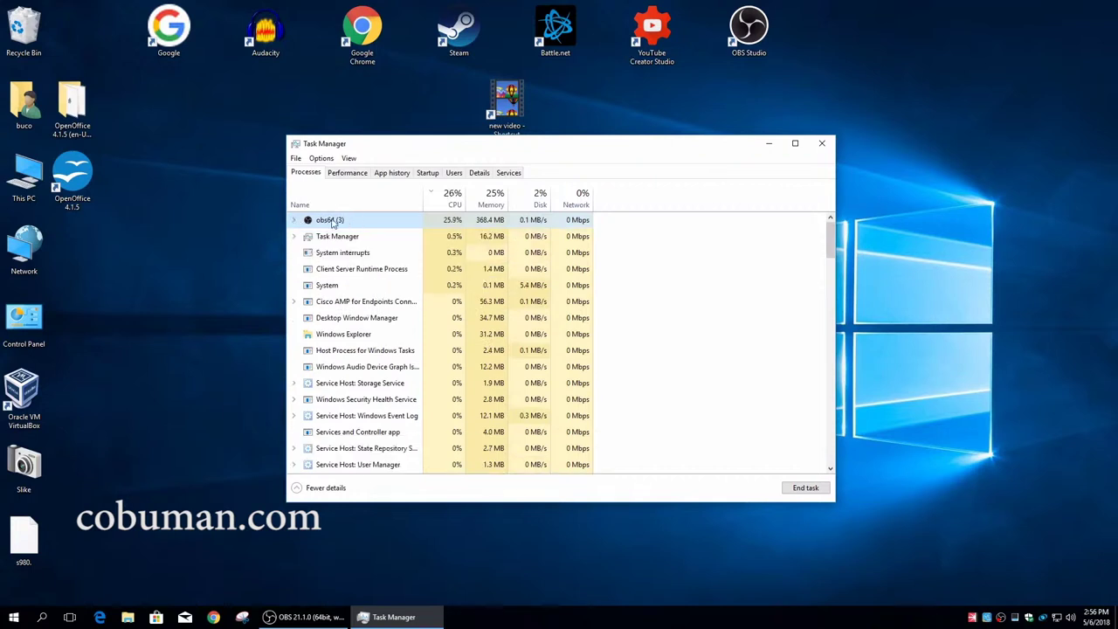
{"action": "left_click", "coordinate": [295, 220]}
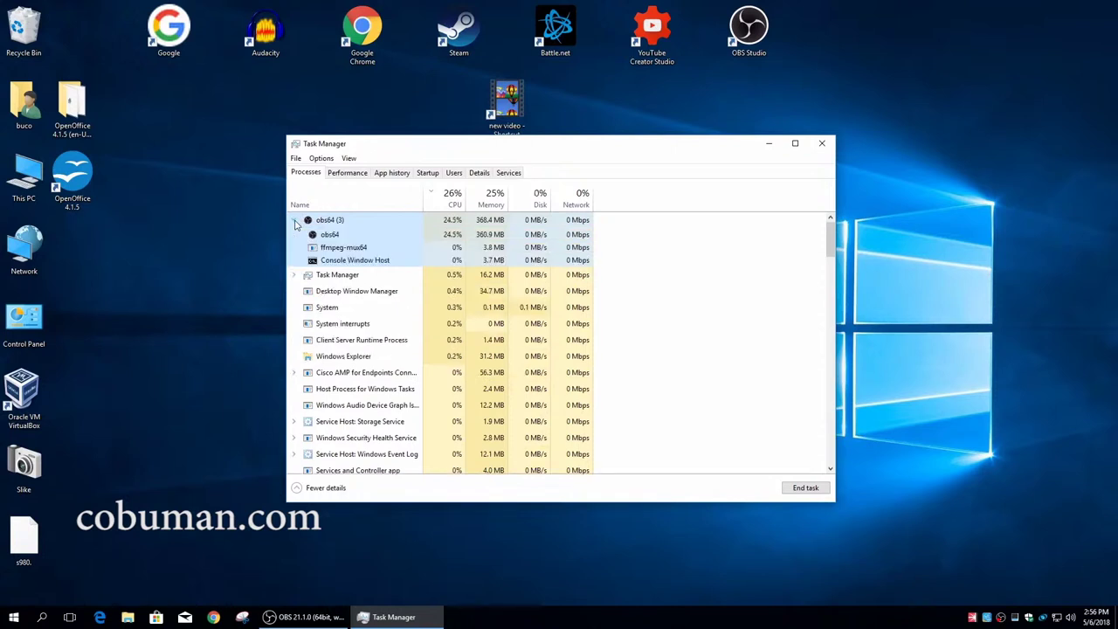
Open the properties of the obs64 subprocess and highlight its full file location path.
{"action": "right_click", "coordinate": [338, 239]}
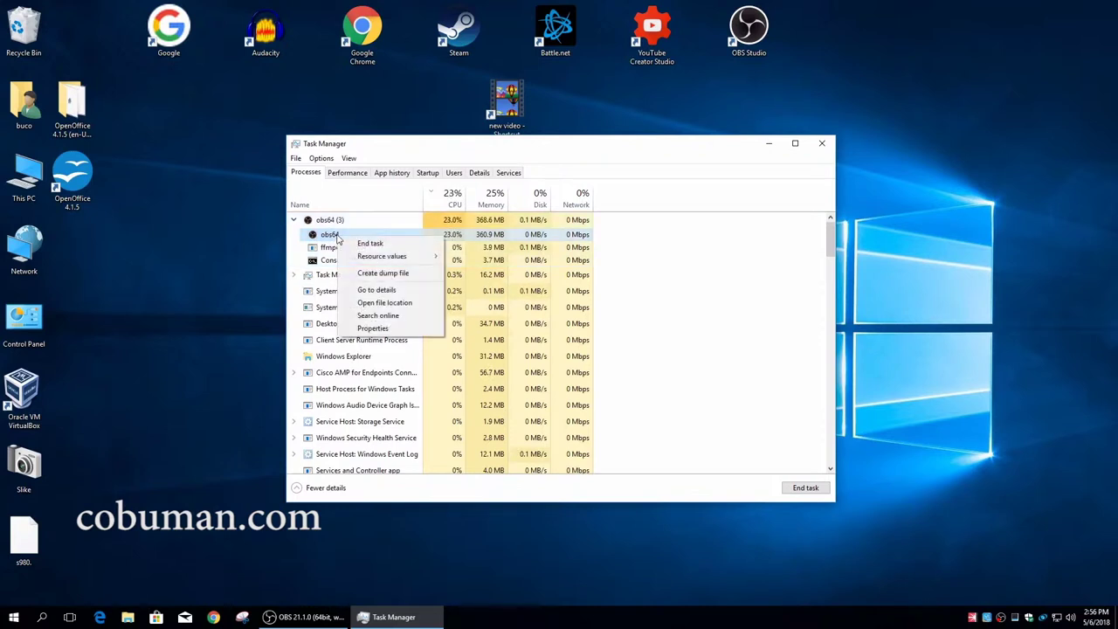
{"action": "left_click", "coordinate": [375, 328]}
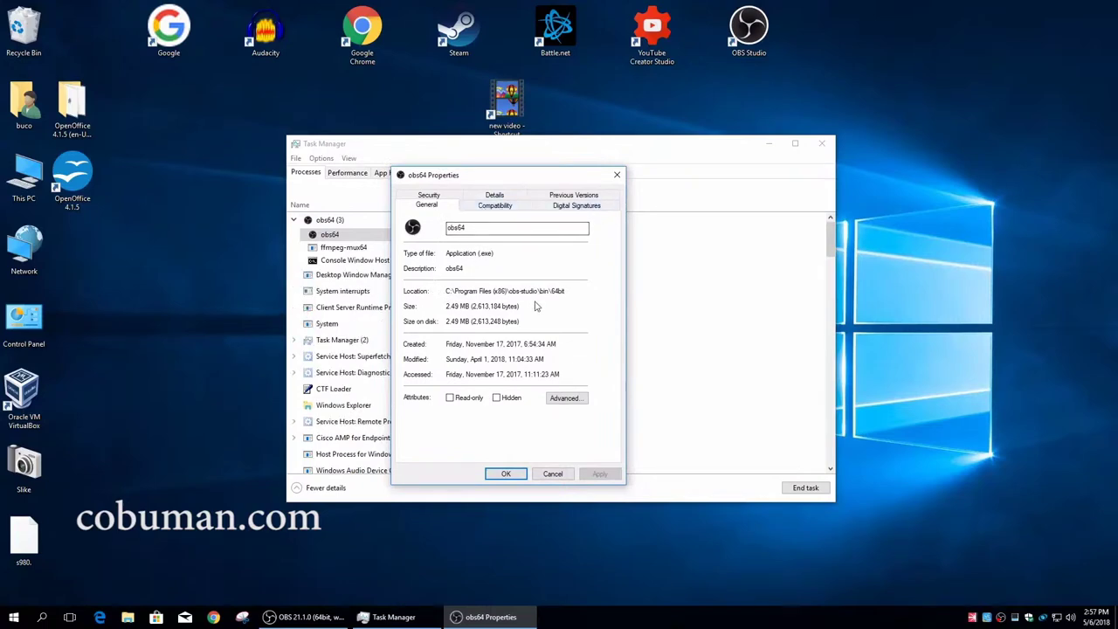
{"action": "left_click_drag", "start_coordinate": [444, 291], "coordinate": [572, 291]}
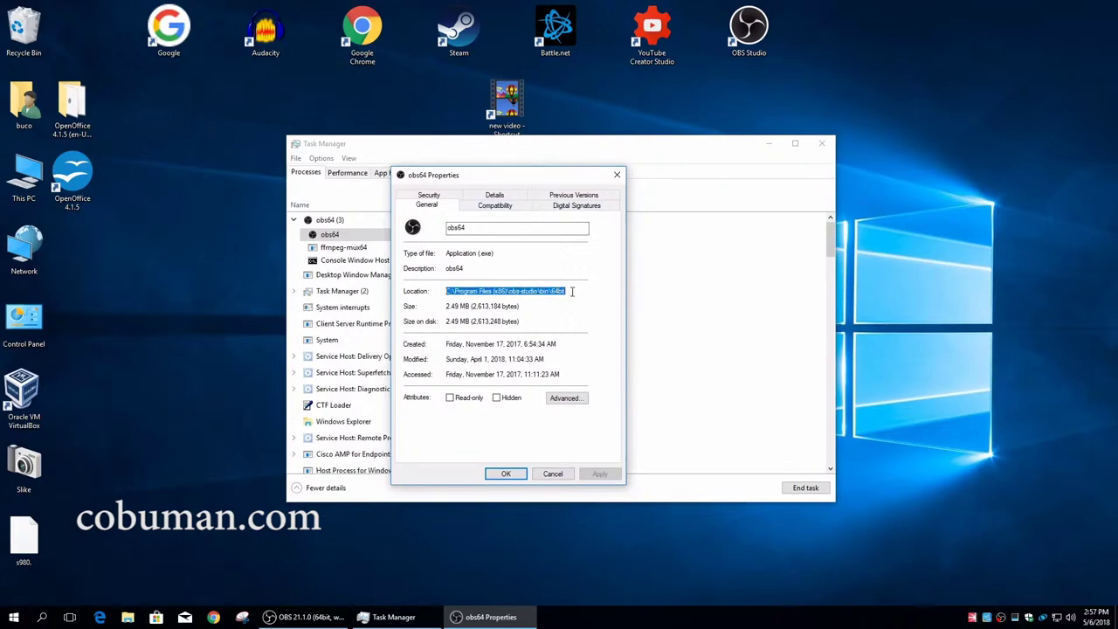
{"action": "left_click", "coordinate": [526, 295]}
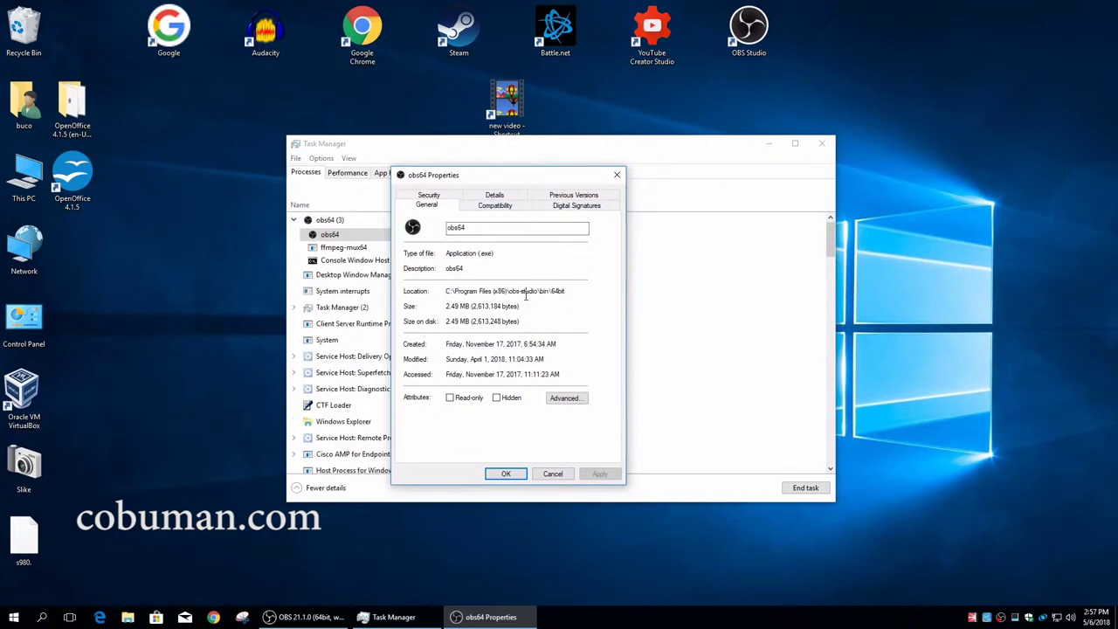
Highlight the individual folders in the obs64 location path, including obs-studio and 64bit.
{"action": "double_click", "coordinate": [507, 293]}
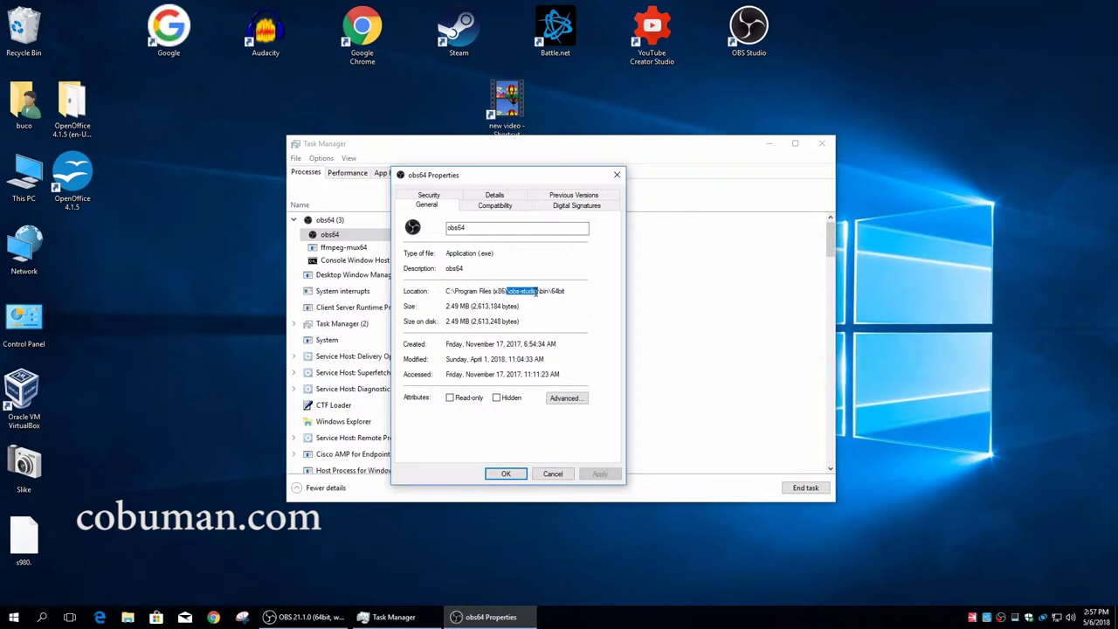
{"action": "left_click", "coordinate": [504, 291]}
{"action": "double_click", "coordinate": [507, 292]}
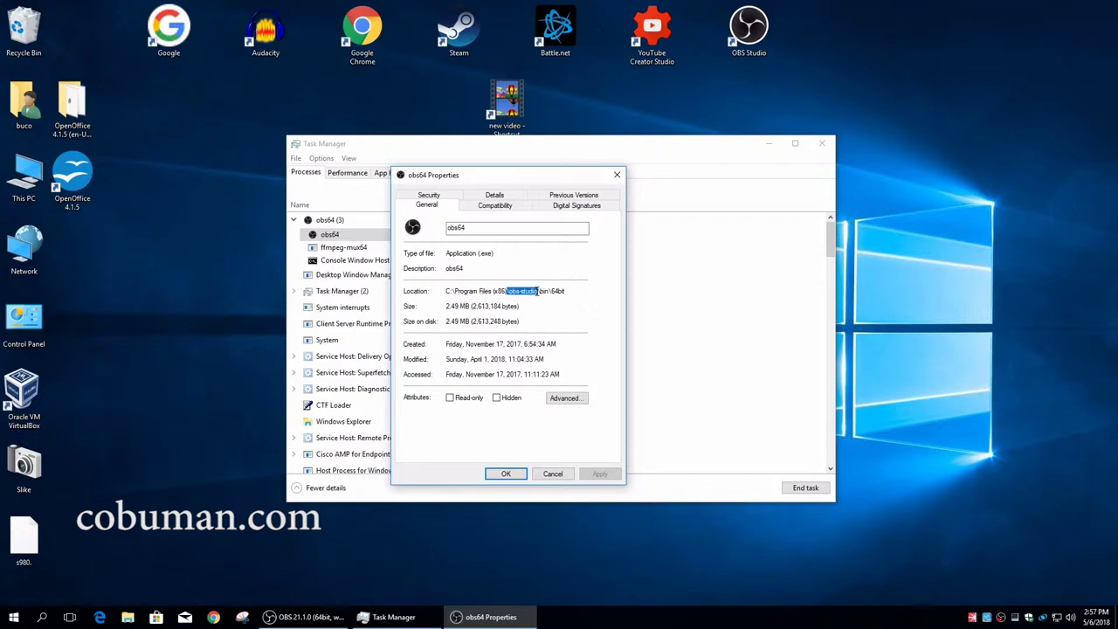
{"action": "left_click", "coordinate": [535, 291]}
{"action": "mouse_move", "coordinate": [539, 291]}
{"action": "left_mouse_down"}
{"action": "mouse_move", "coordinate": [506, 293]}
{"action": "mouse_move", "coordinate": [539, 291]}
{"action": "left_mouse_up"}
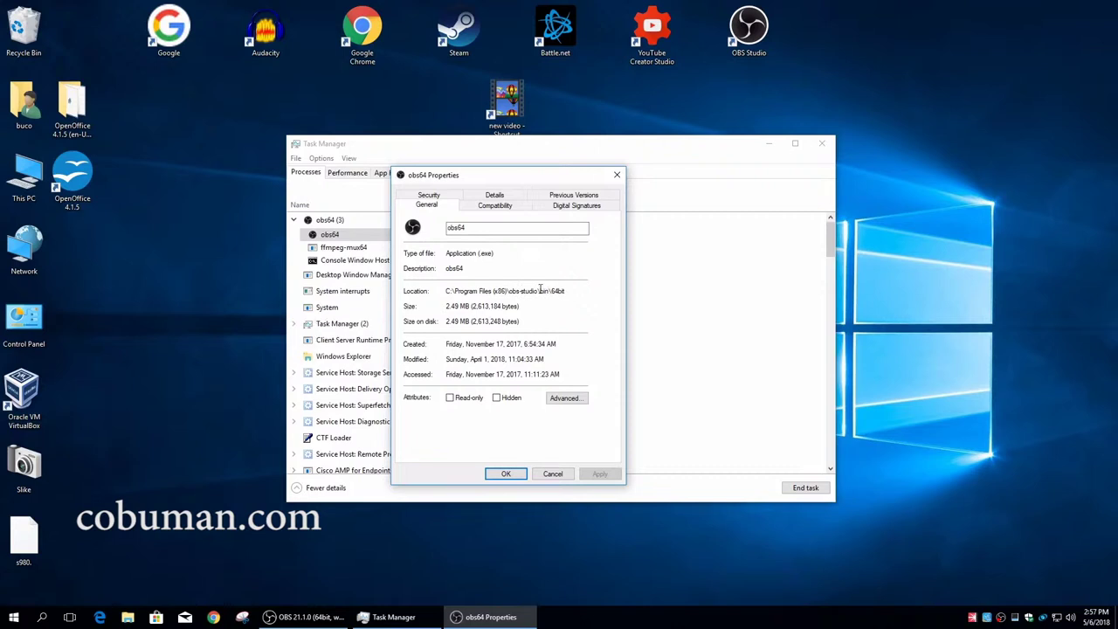
{"action": "left_click_drag", "start_coordinate": [539, 291], "coordinate": [551, 291]}
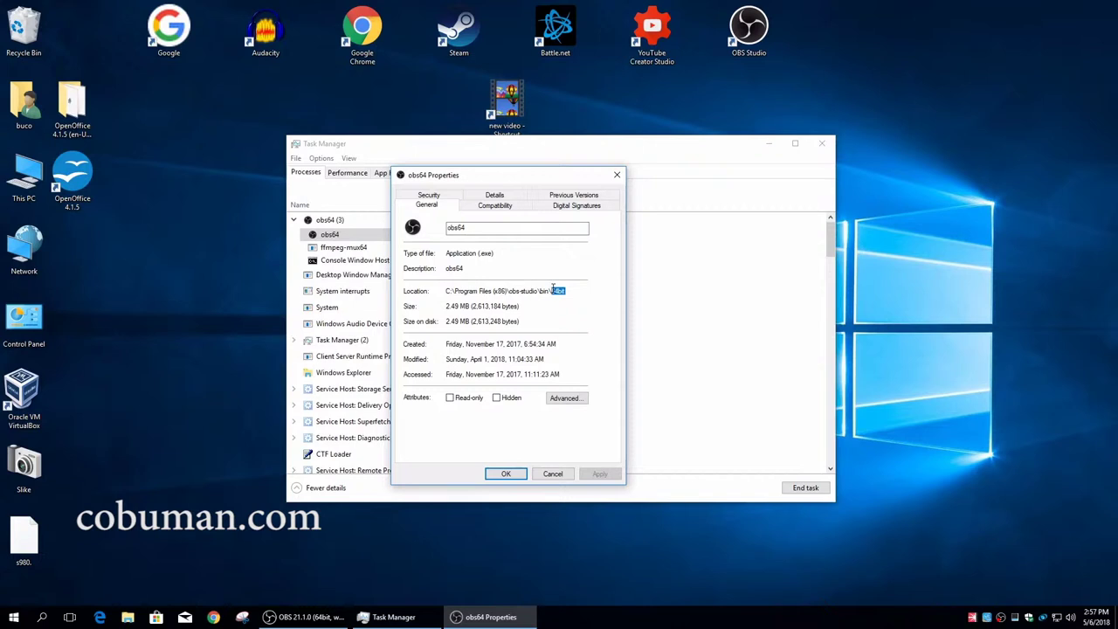
{"action": "left_click", "coordinate": [559, 291]}
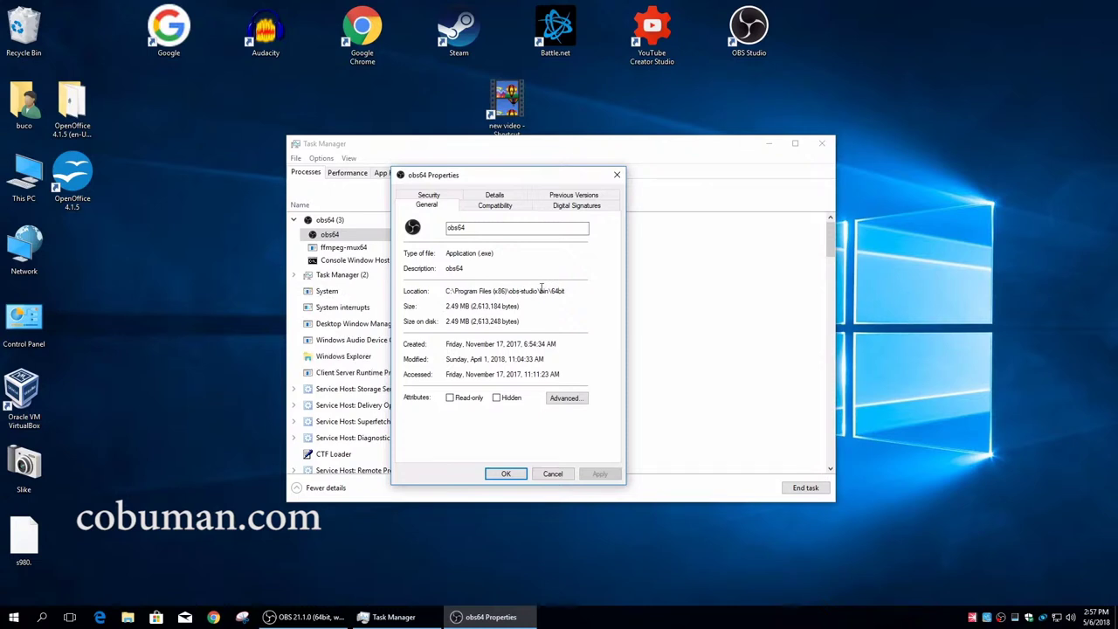
{"action": "left_click", "coordinate": [576, 291]}
{"action": "left_click", "coordinate": [497, 291]}
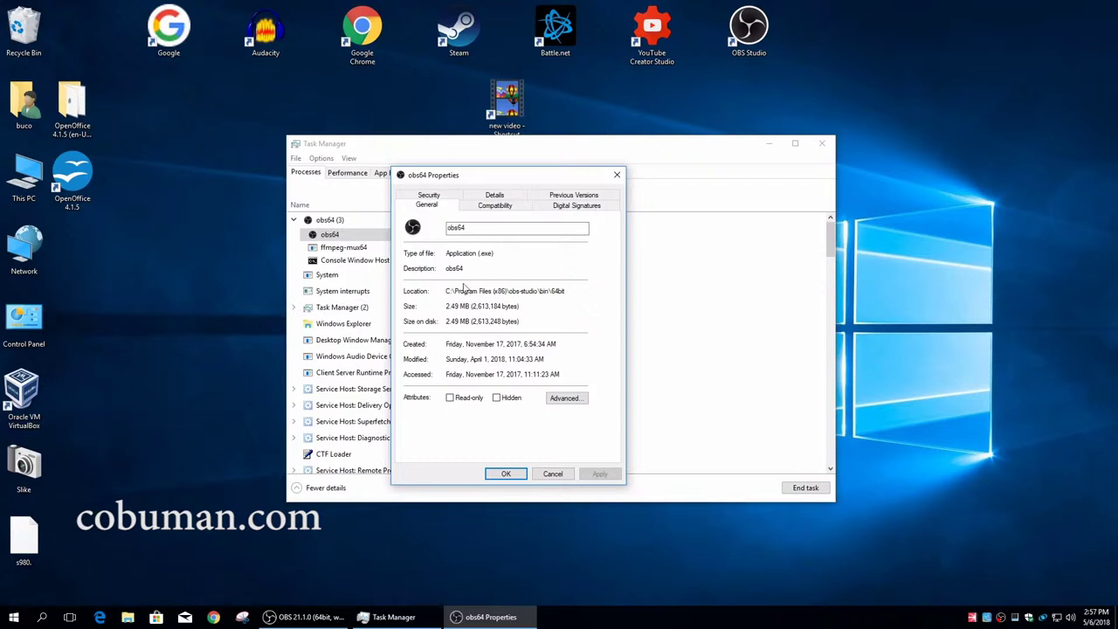
Review the file details and security permissions of obs64, and close its properties.
{"action": "left_click", "coordinate": [494, 196]}
{"action": "left_click", "coordinate": [449, 303]}
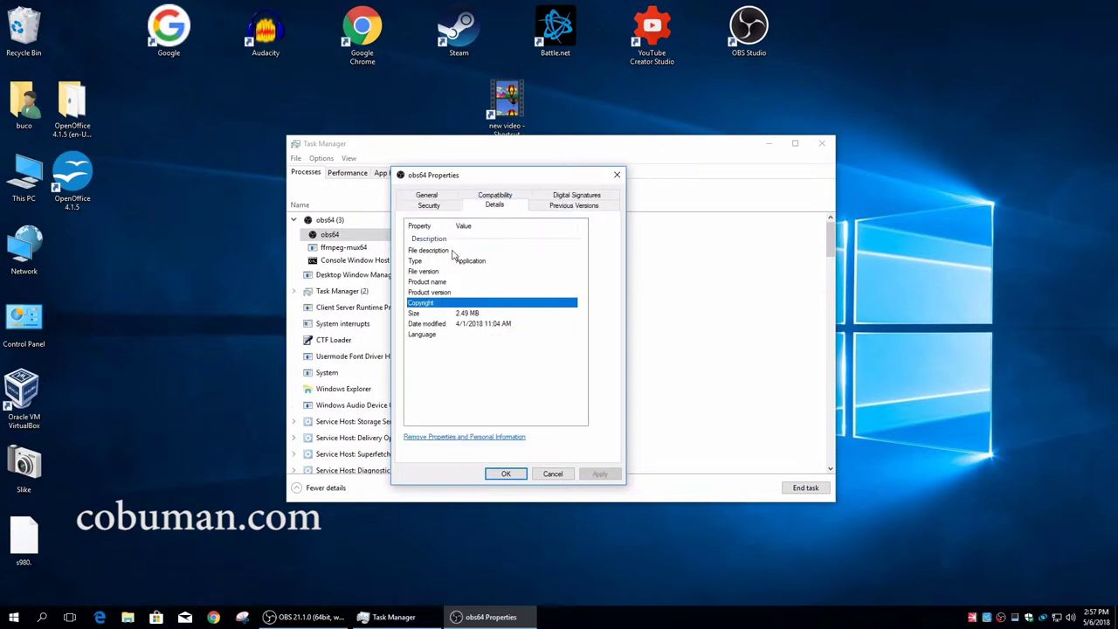
{"action": "left_click", "coordinate": [422, 253]}
{"action": "left_click", "coordinate": [425, 262]}
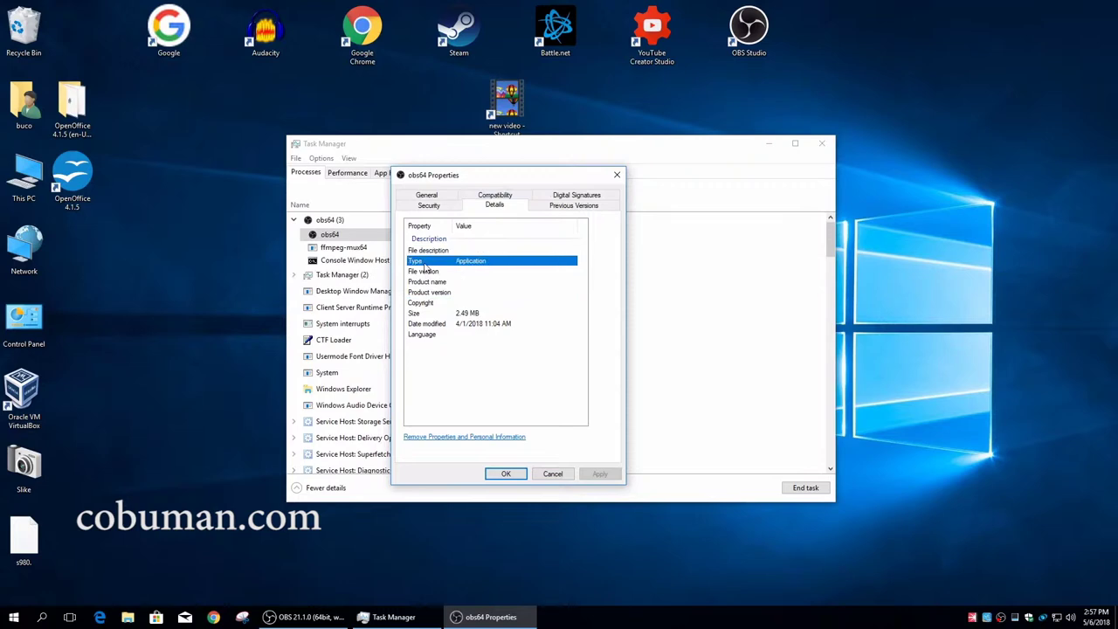
{"action": "left_click", "coordinate": [437, 328]}
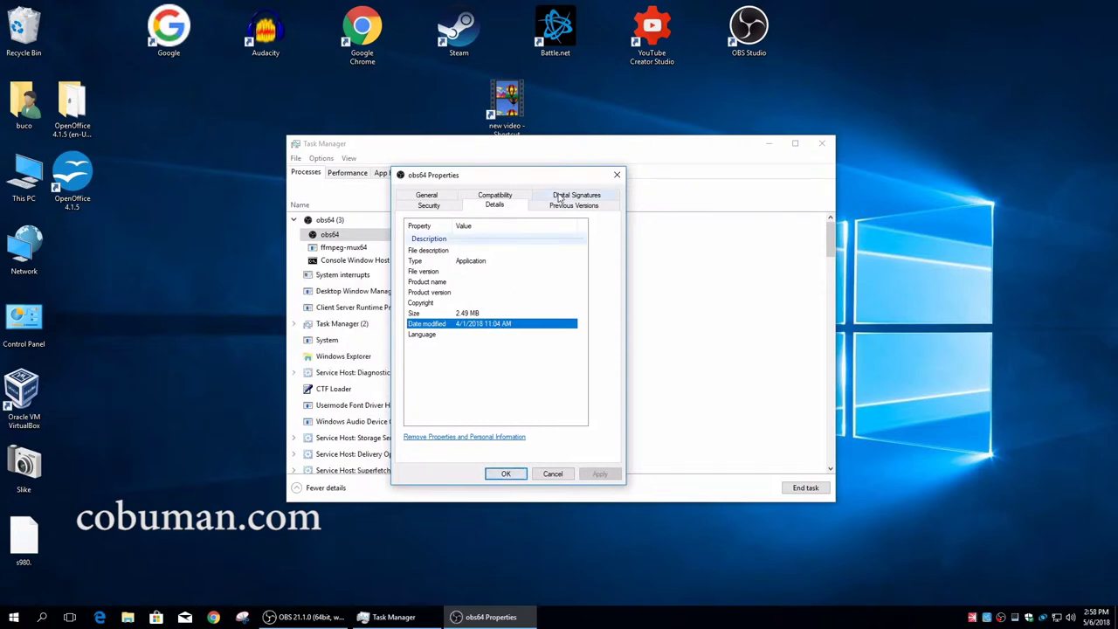
{"action": "left_click", "coordinate": [429, 206]}
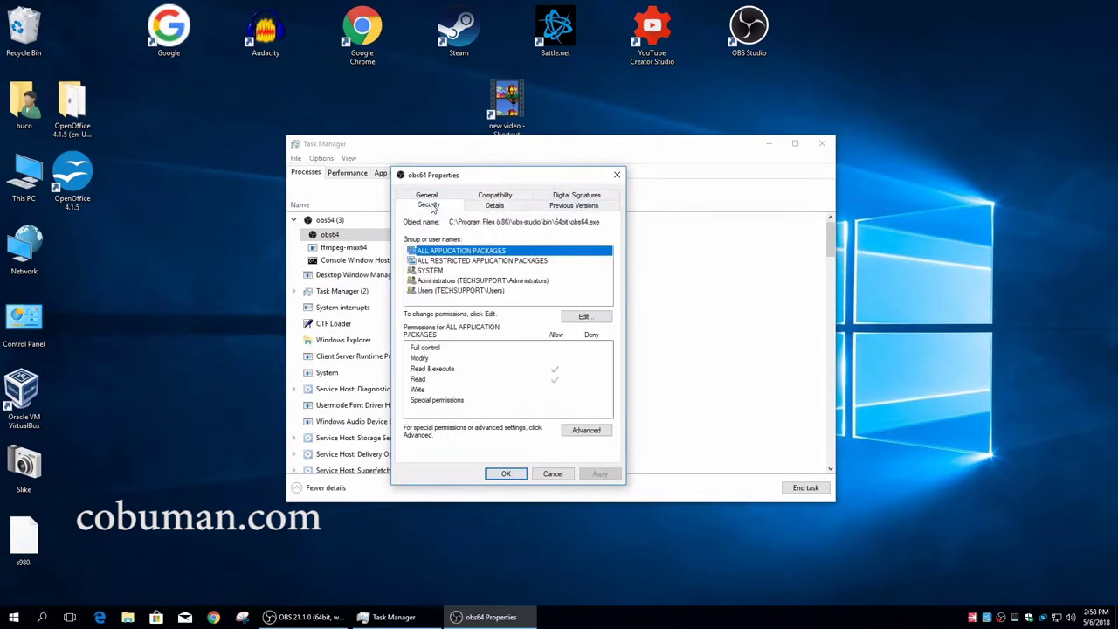
{"action": "left_click", "coordinate": [513, 474]}
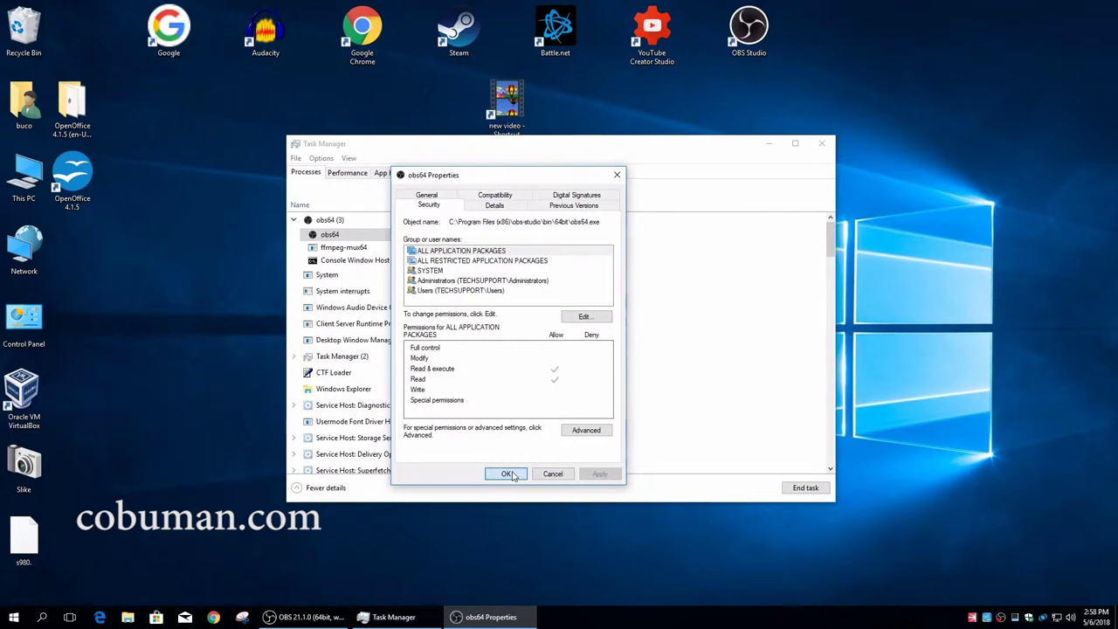
Open the file location of the obs64 subprocess and move the folder window over Task Manager.
{"action": "right_click", "coordinate": [372, 236]}
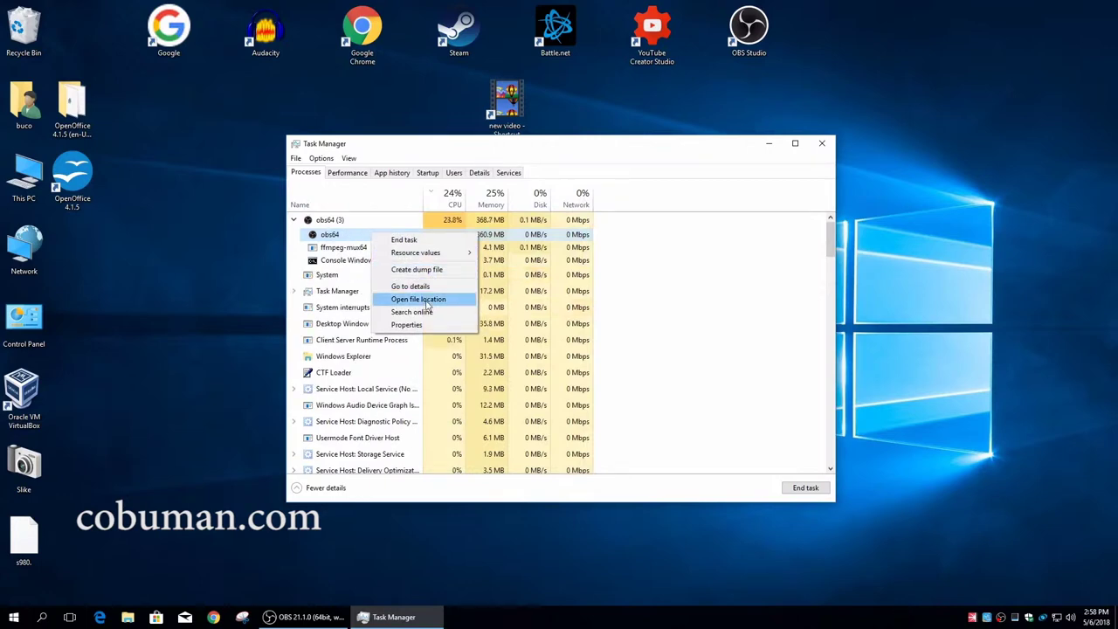
{"action": "left_click", "coordinate": [427, 299]}
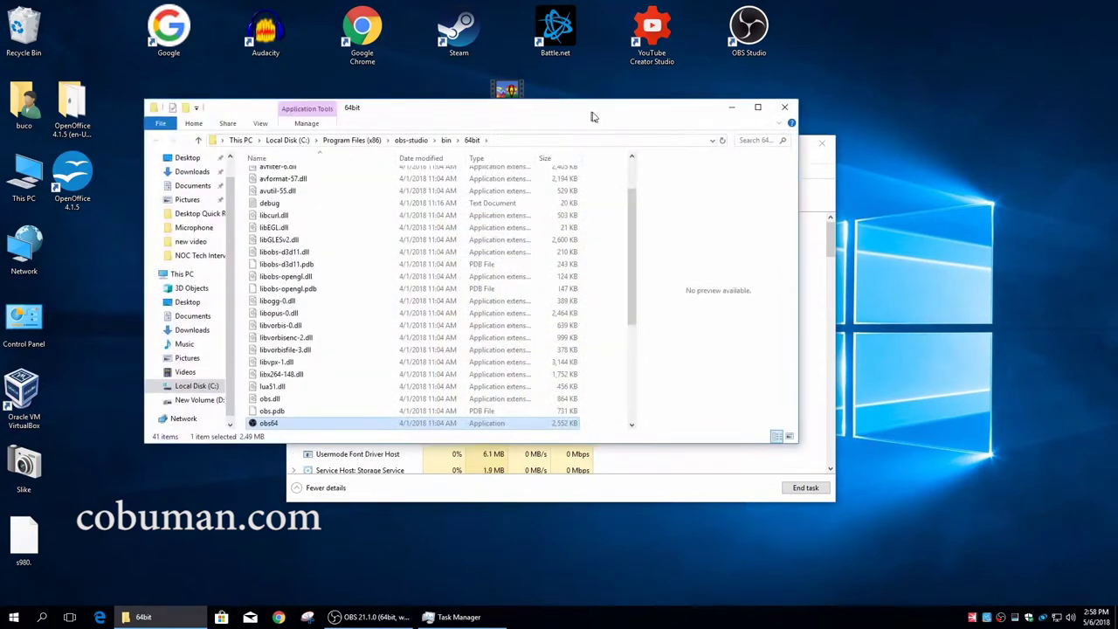
{"action": "left_click_drag", "start_coordinate": [592, 116], "coordinate": [686, 162]}
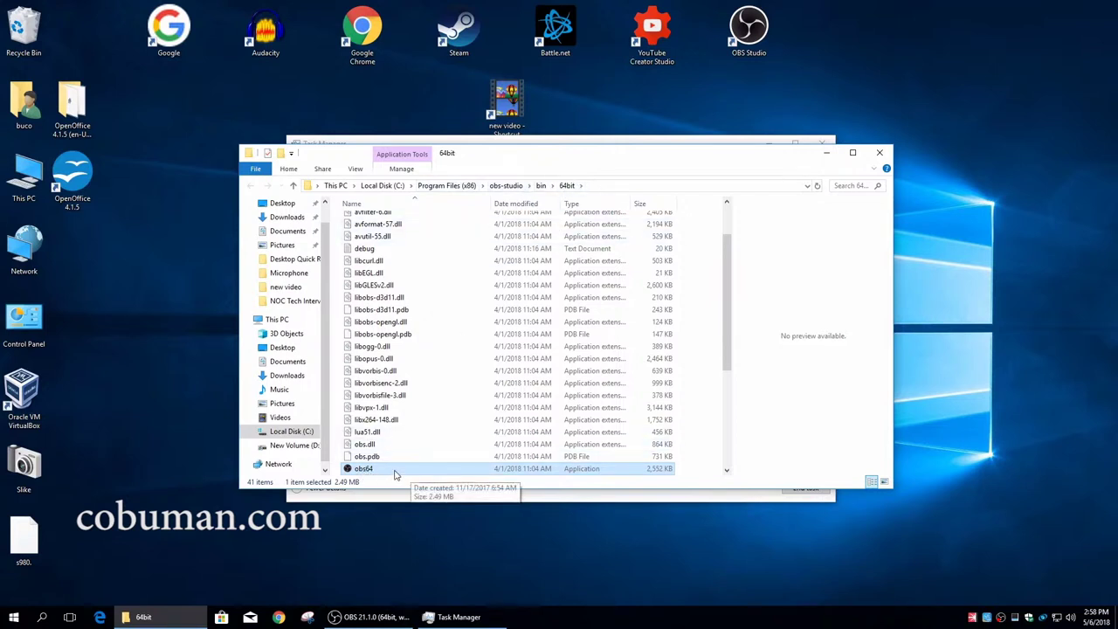
Examine the files accompanying obs64 in the 64bit folder, selecting avcodec-57.dll, avfilter-6.dll, avformat-57.dll, libobs-d3d11.pdb and lua51.dll in turn.
{"action": "scroll", "coordinate": [646, 398], "scroll_direction": "down", "scroll_amount": 2}
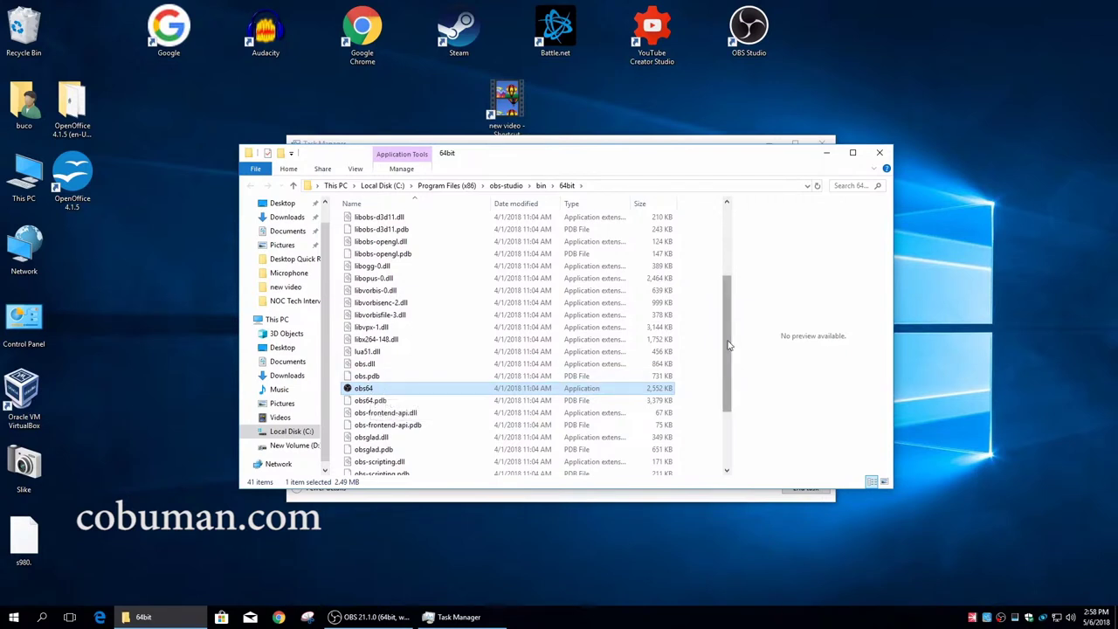
{"action": "scroll", "coordinate": [727, 348], "scroll_direction": "down", "scroll_amount": 1}
{"action": "left_click_drag", "start_coordinate": [727, 348], "coordinate": [735, 234]}
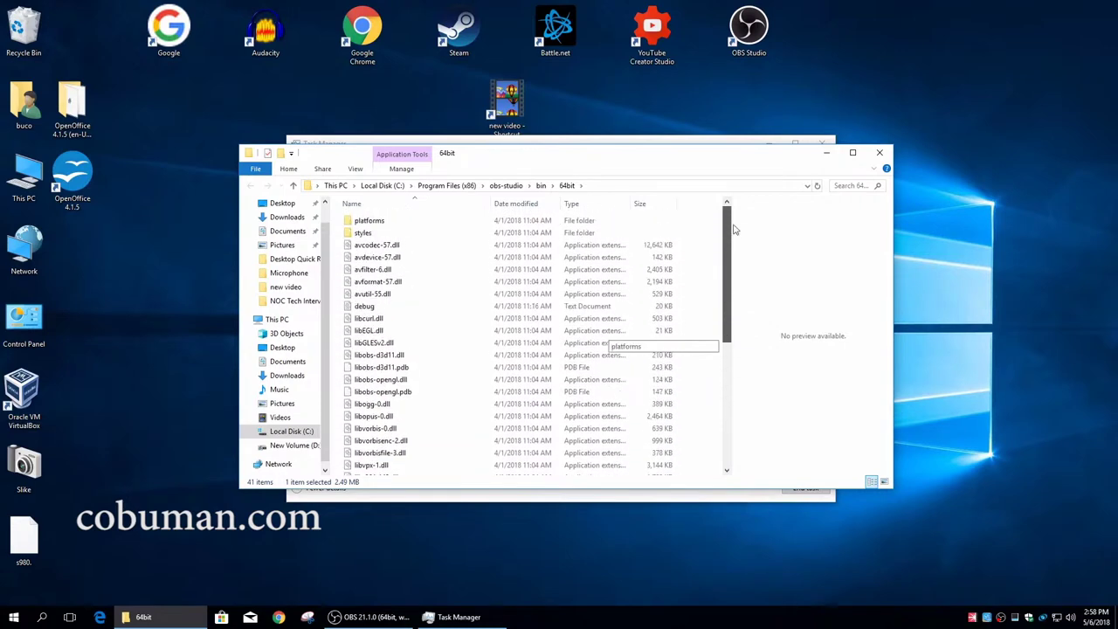
{"action": "mouse_move", "coordinate": [735, 274]}
{"action": "left_mouse_down"}
{"action": "mouse_move", "coordinate": [732, 300]}
{"action": "mouse_move", "coordinate": [735, 260]}
{"action": "left_mouse_up"}
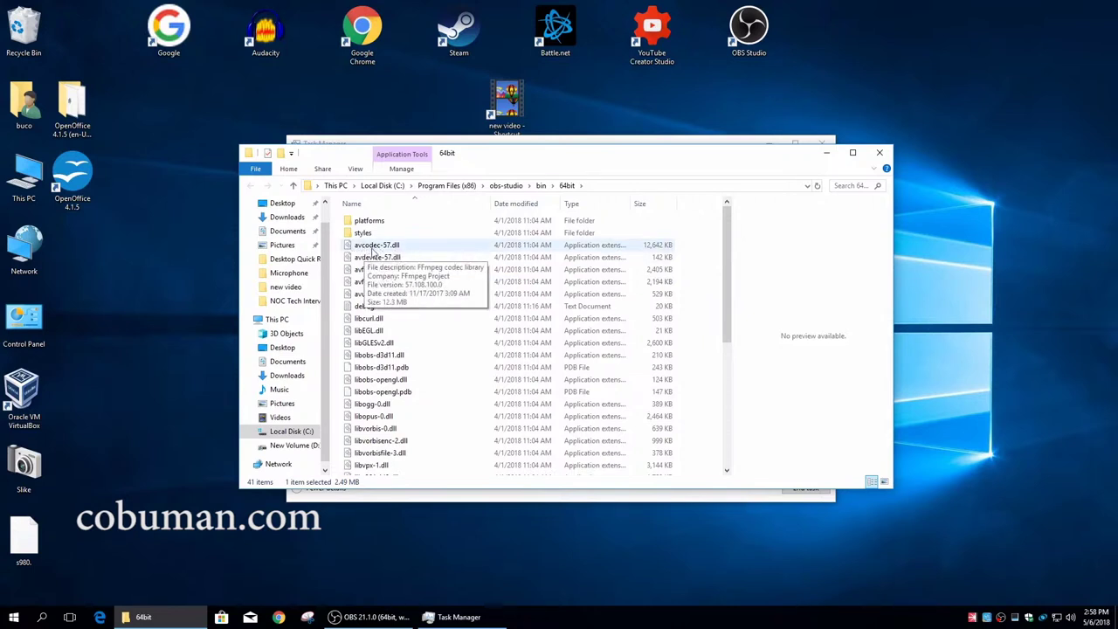
{"action": "left_click", "coordinate": [375, 248]}
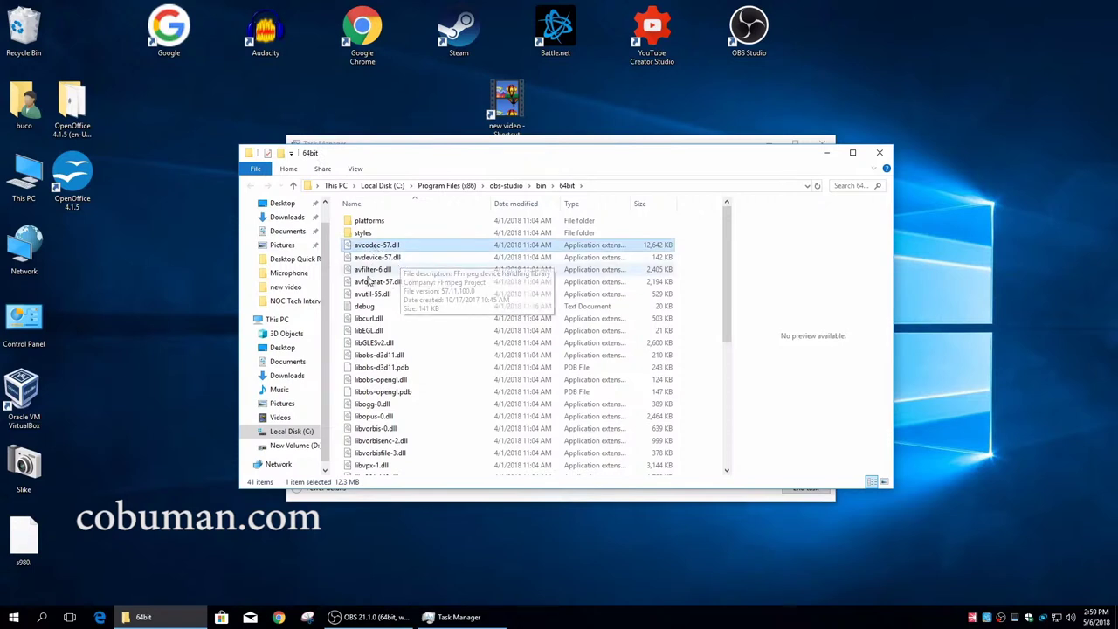
{"action": "left_click", "coordinate": [377, 269]}
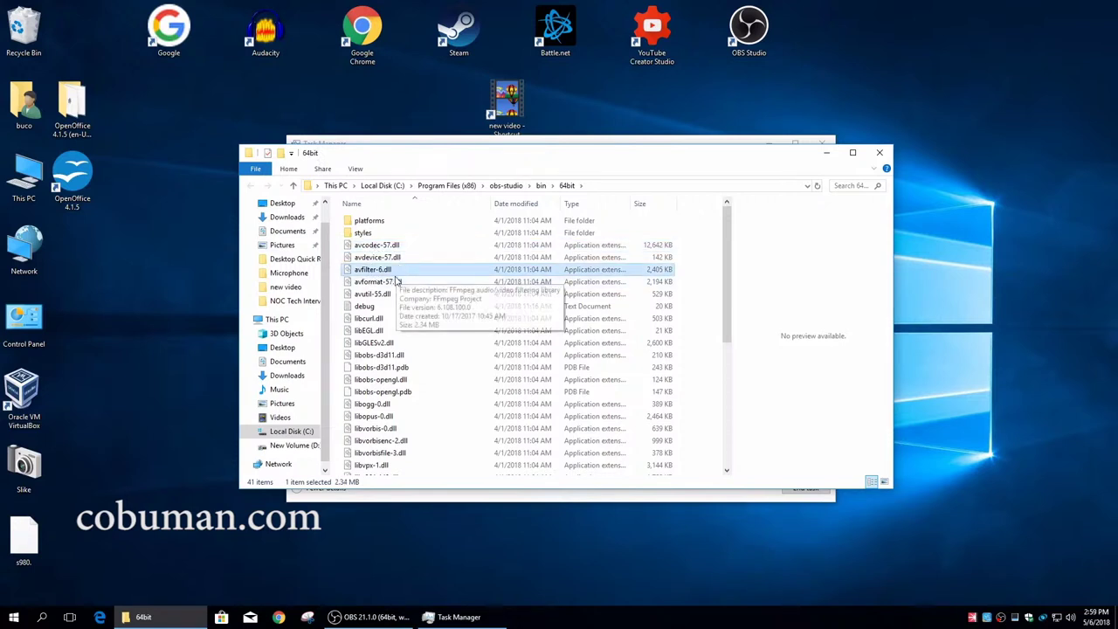
{"action": "left_click", "coordinate": [379, 283]}
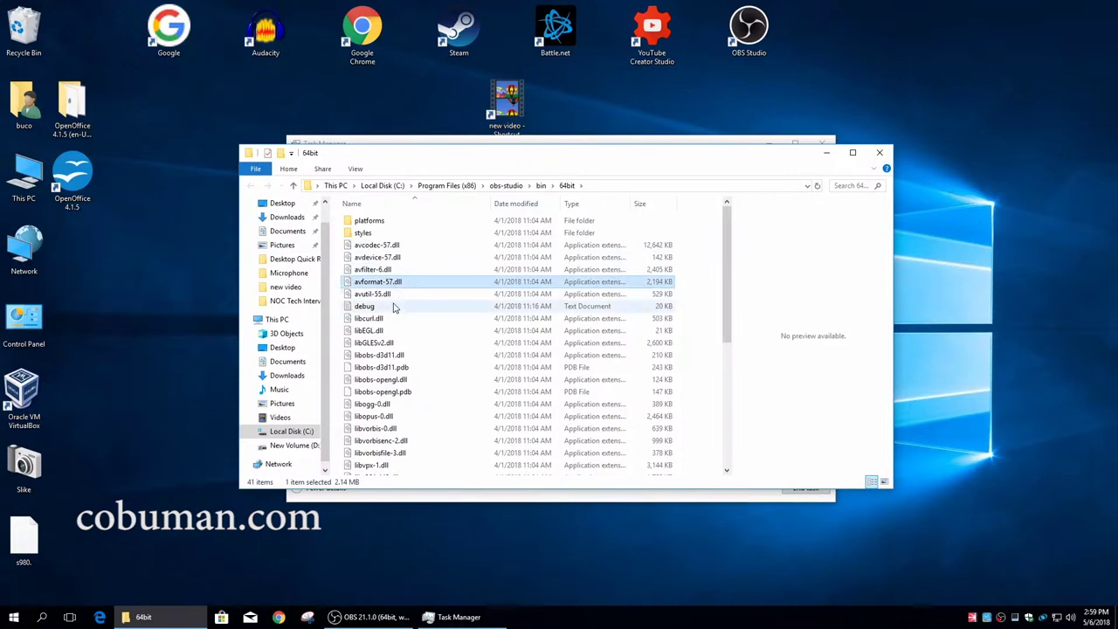
{"action": "left_click", "coordinate": [420, 370]}
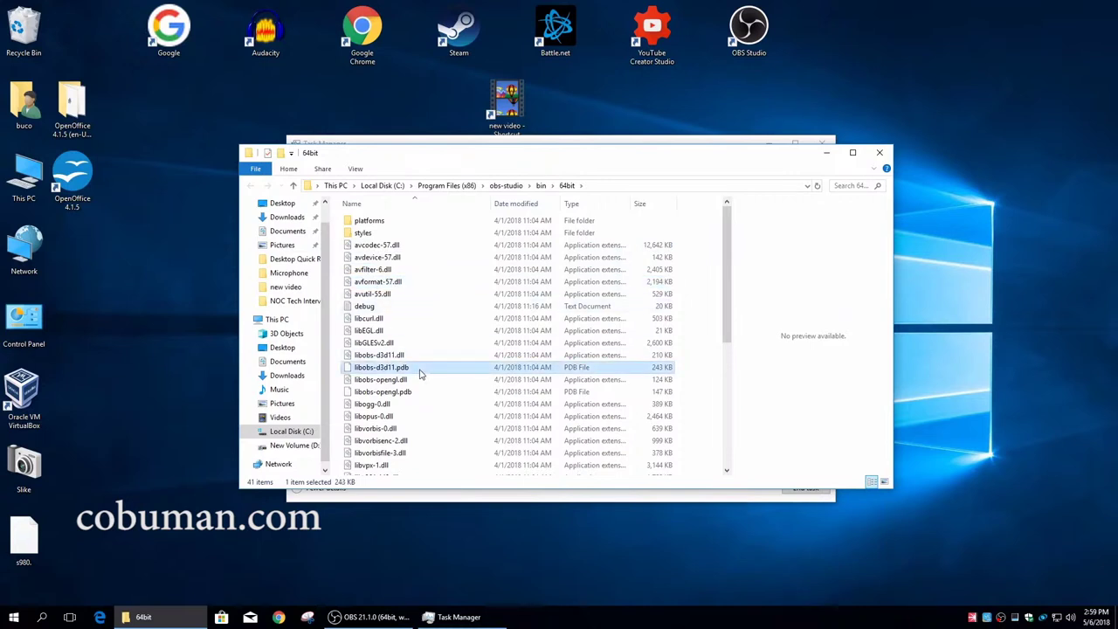
{"action": "scroll", "coordinate": [420, 374], "scroll_direction": "down", "scroll_amount": 2}
{"action": "scroll", "coordinate": [420, 374], "scroll_direction": "up", "scroll_amount": 2}
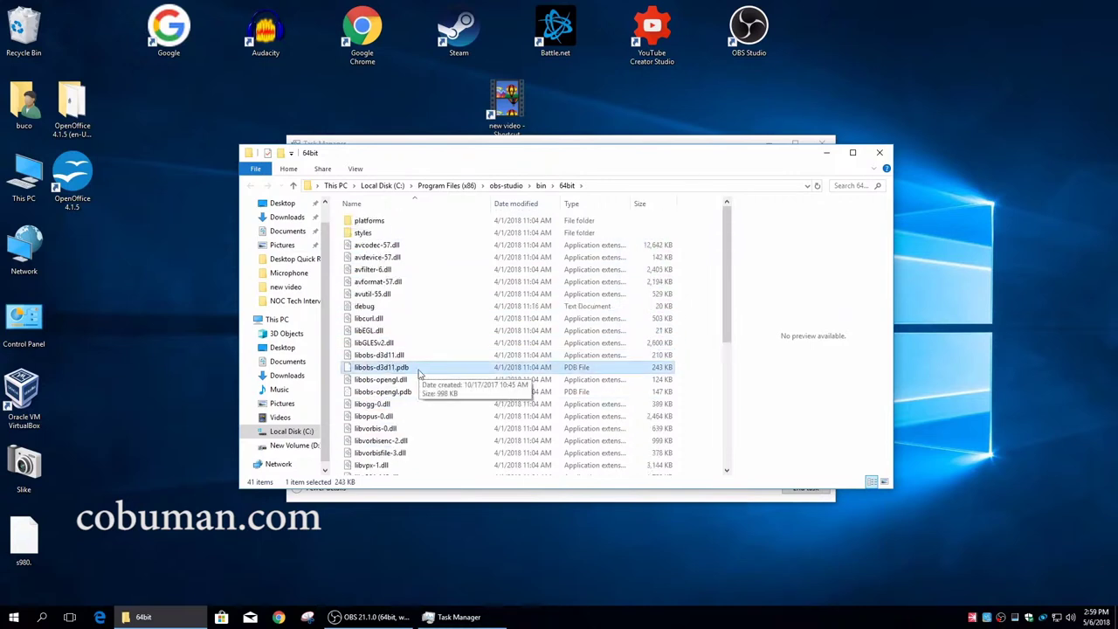
{"action": "scroll", "coordinate": [420, 373], "scroll_direction": "down", "scroll_amount": 4}
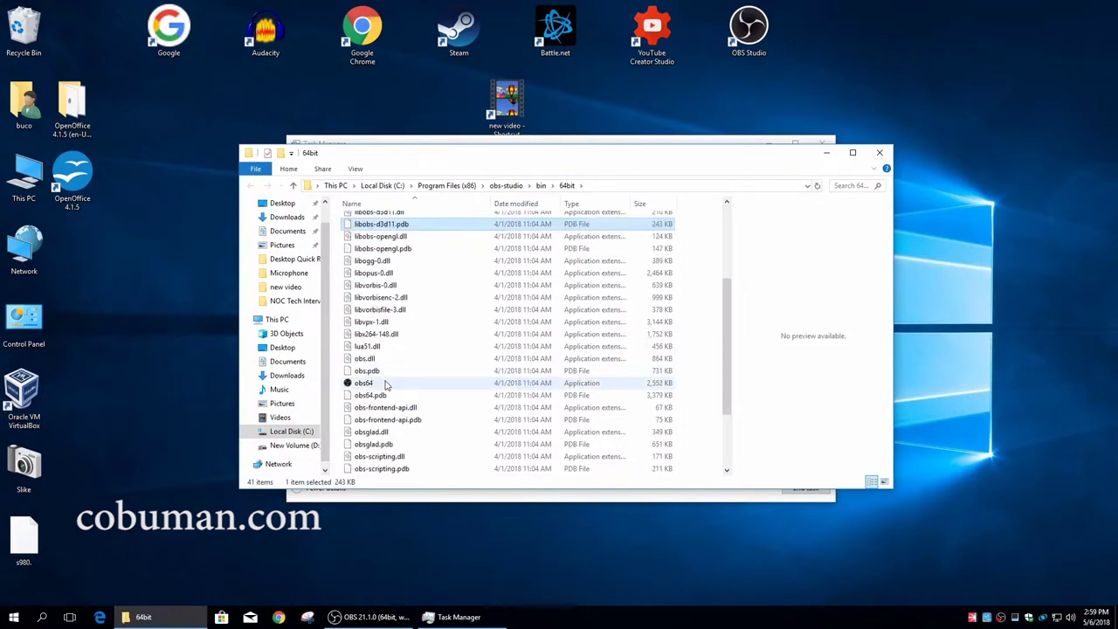
{"action": "left_click", "coordinate": [401, 348]}
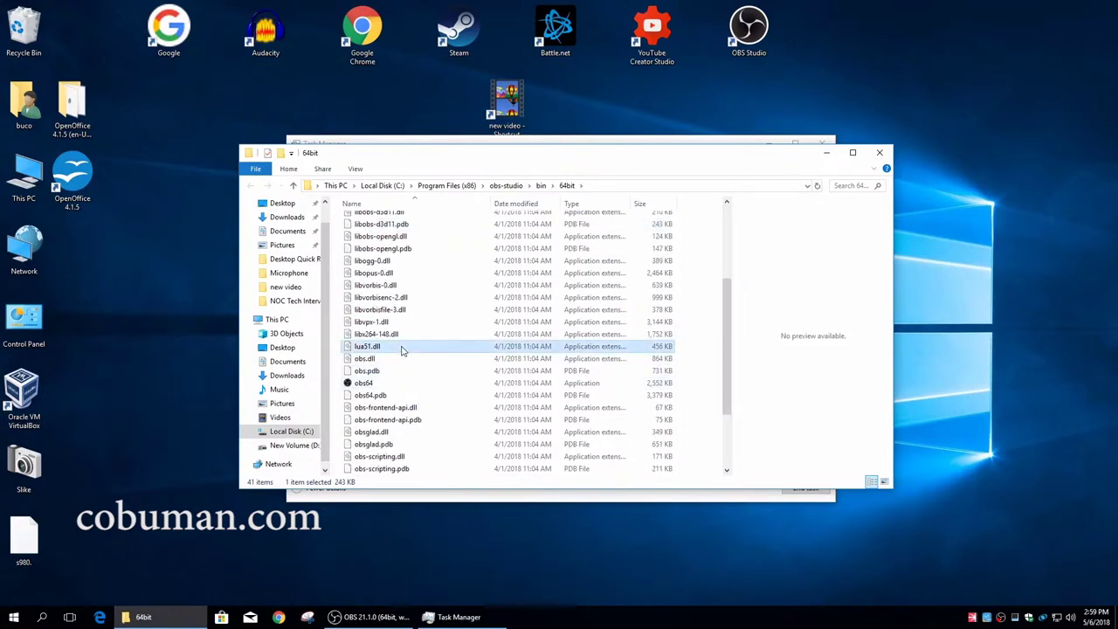
Select the obs64 application in the 64bit folder, minimize the open windows, and briefly bring up the OBS window.
{"action": "left_click", "coordinate": [366, 384]}
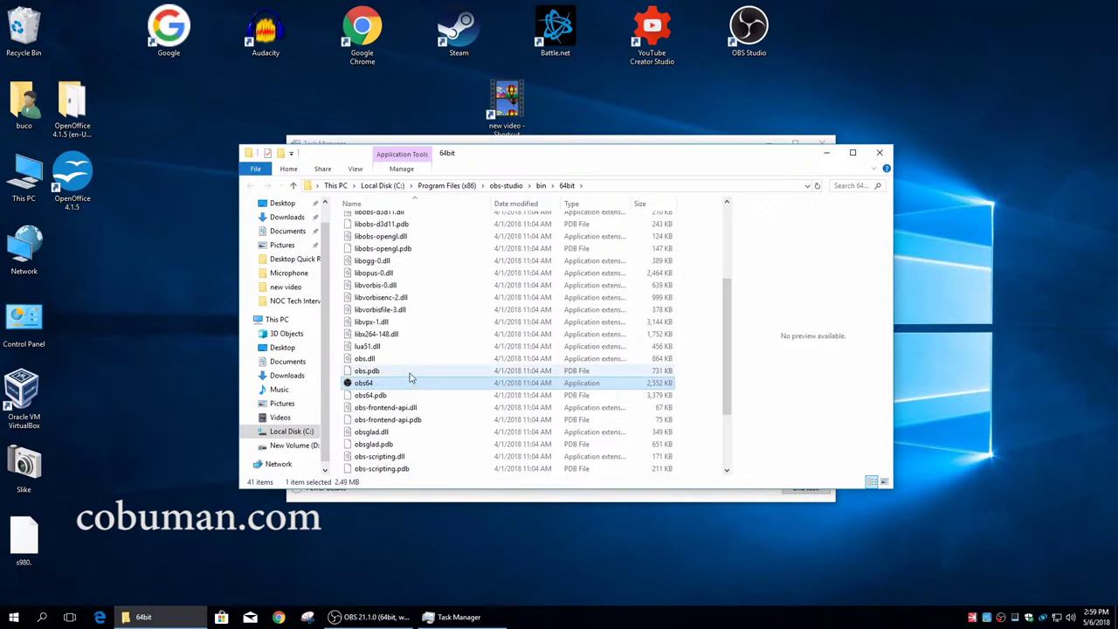
{"action": "left_click", "coordinate": [822, 156]}
{"action": "left_click", "coordinate": [766, 144]}
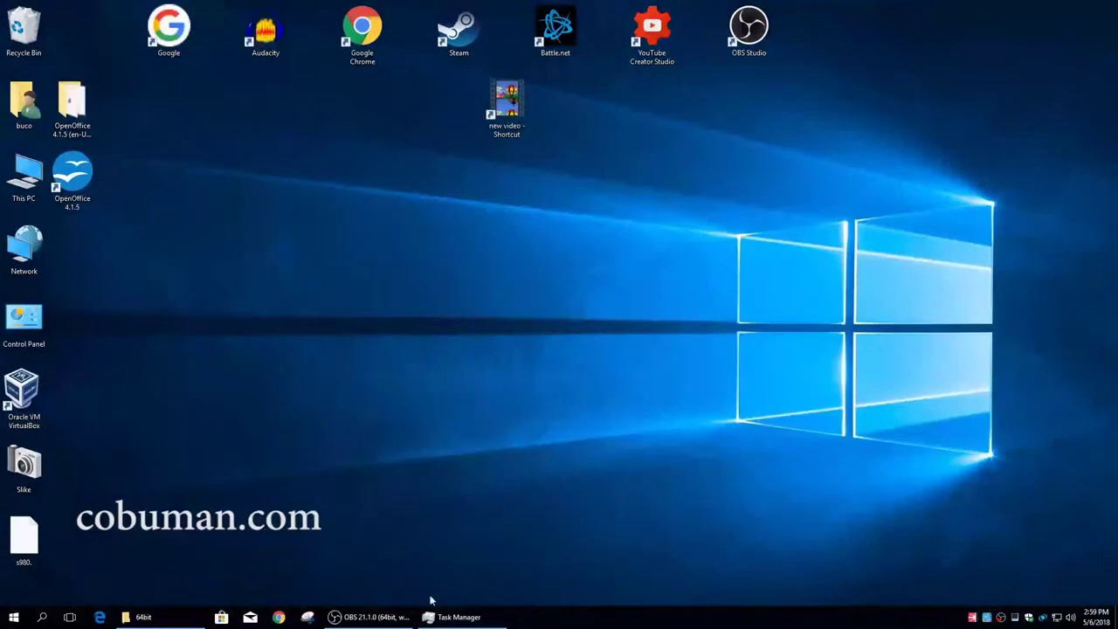
{"action": "left_click", "coordinate": [390, 617]}
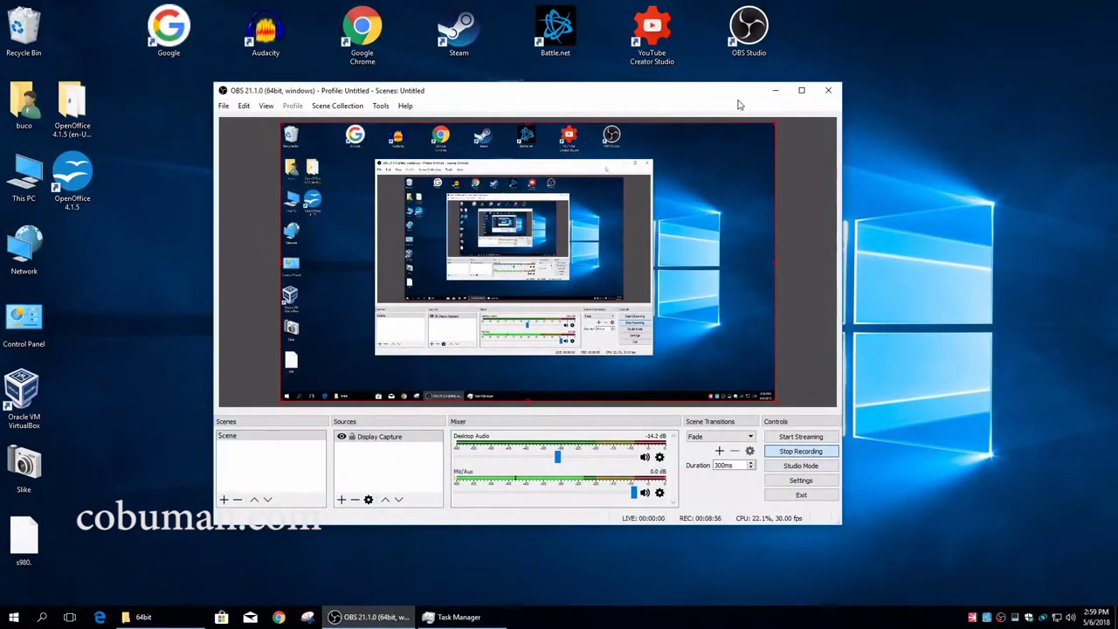
{"action": "left_click", "coordinate": [767, 93]}
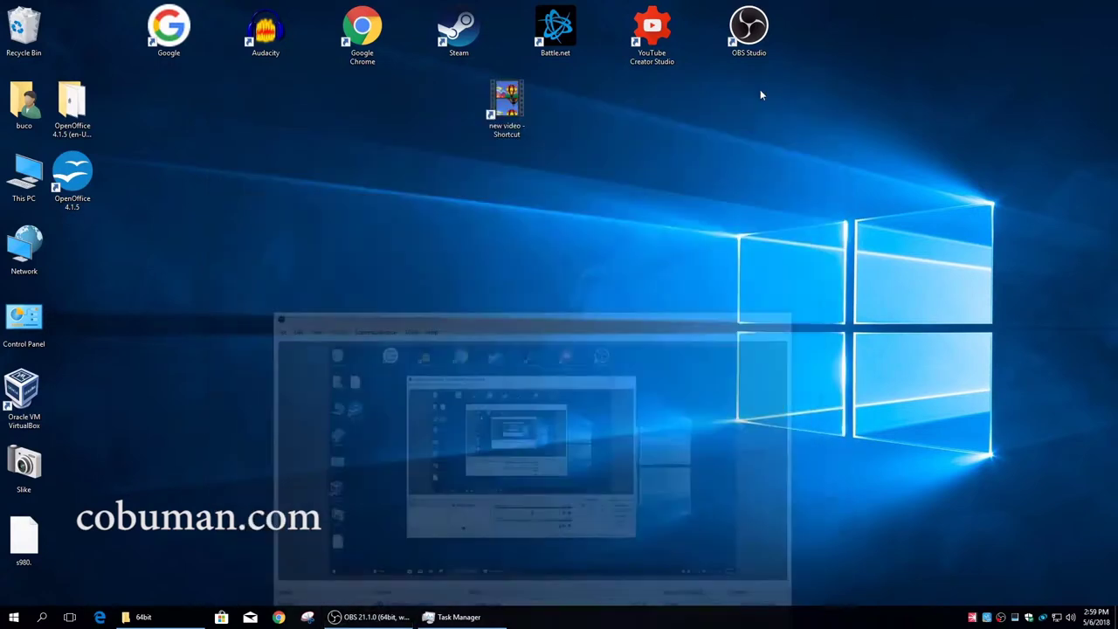
Return to Task Manager, collapse the obs64 group, and open the properties of Client Server Runtime Process.
{"action": "left_click", "coordinate": [463, 616]}
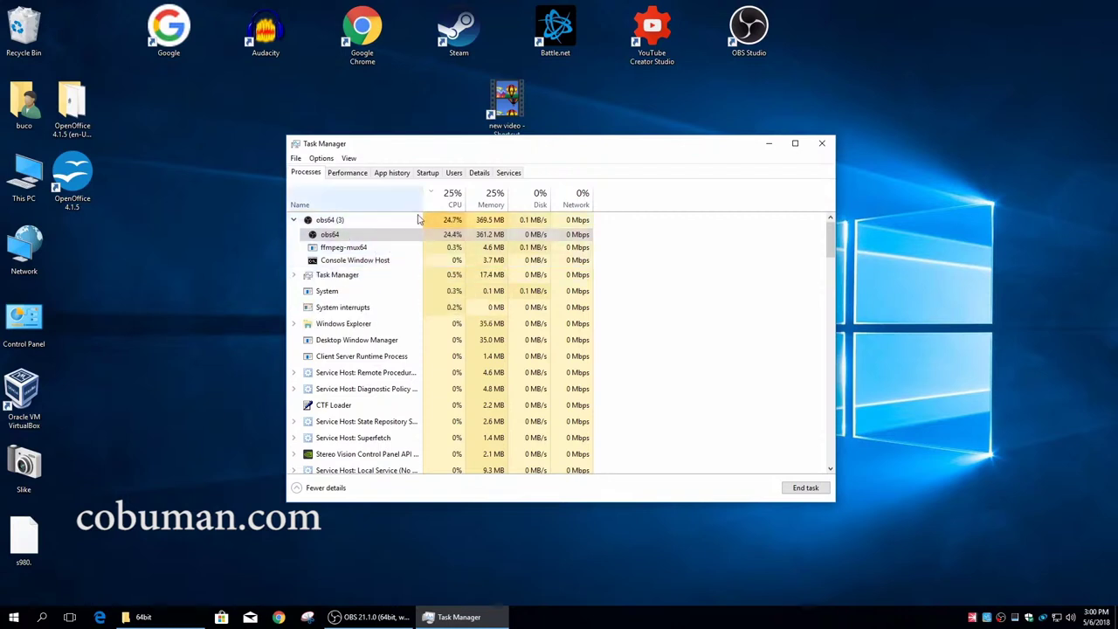
{"action": "left_click", "coordinate": [295, 220]}
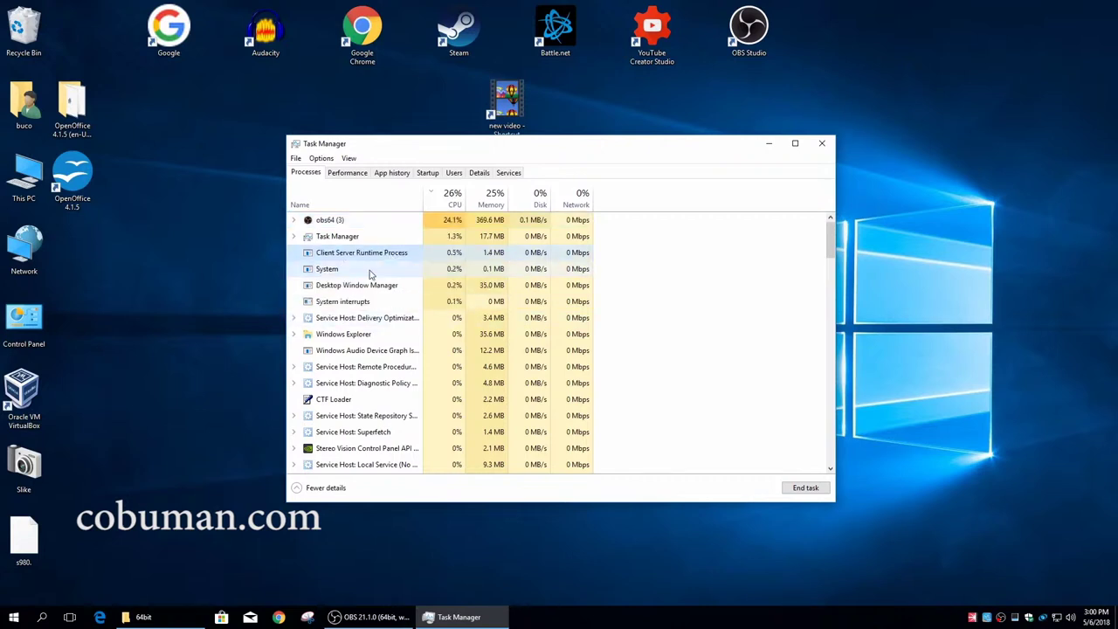
{"action": "right_click", "coordinate": [360, 253]}
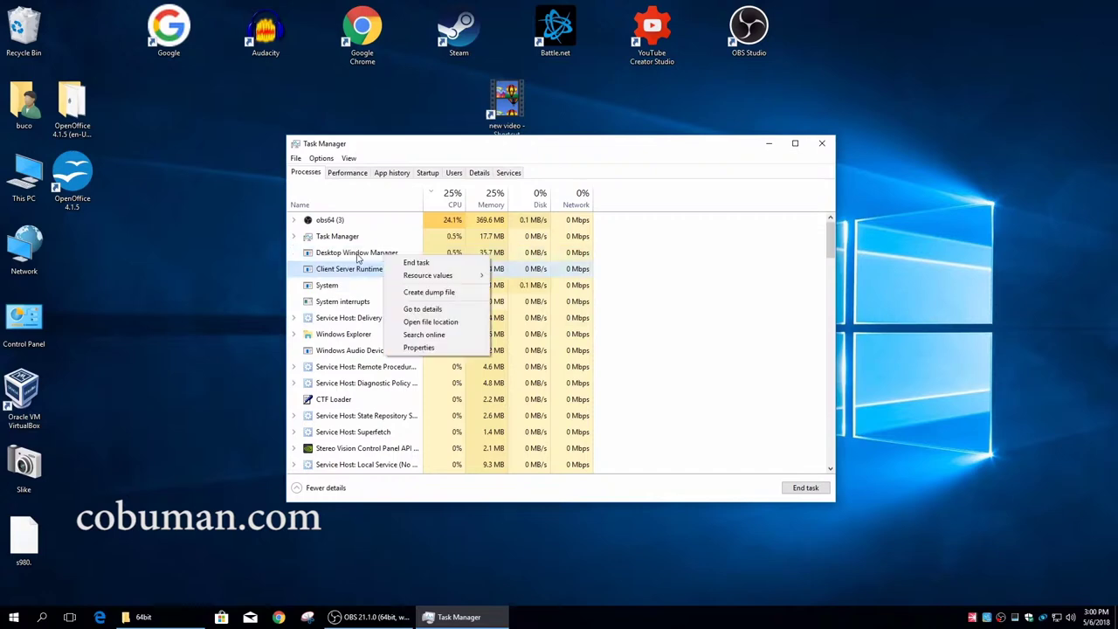
{"action": "left_click", "coordinate": [430, 352]}
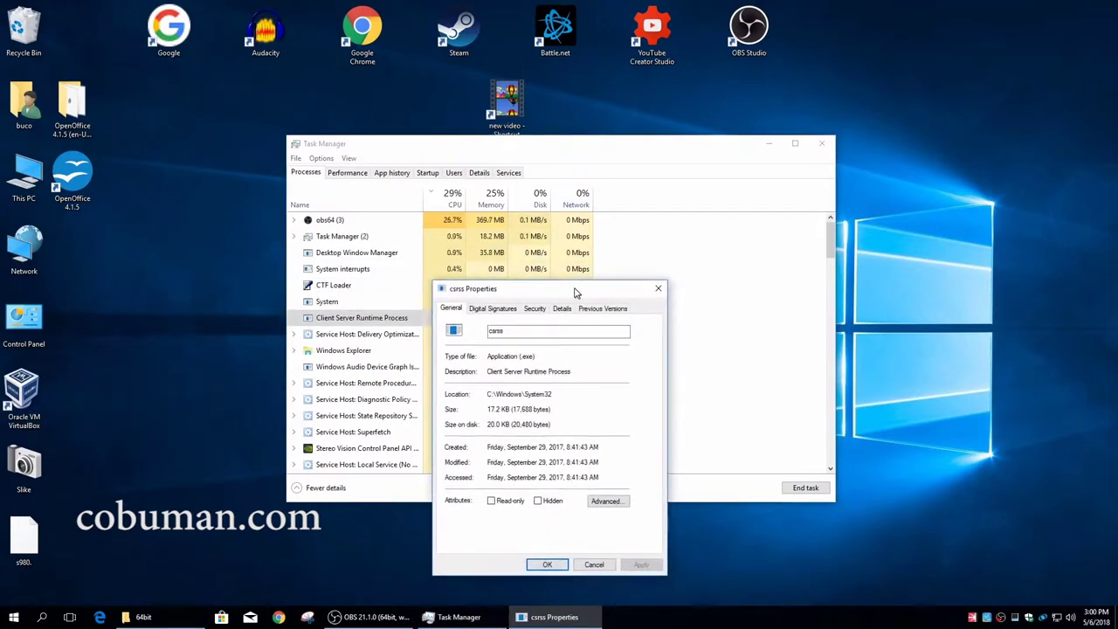
{"action": "left_click_drag", "start_coordinate": [573, 292], "coordinate": [496, 208]}
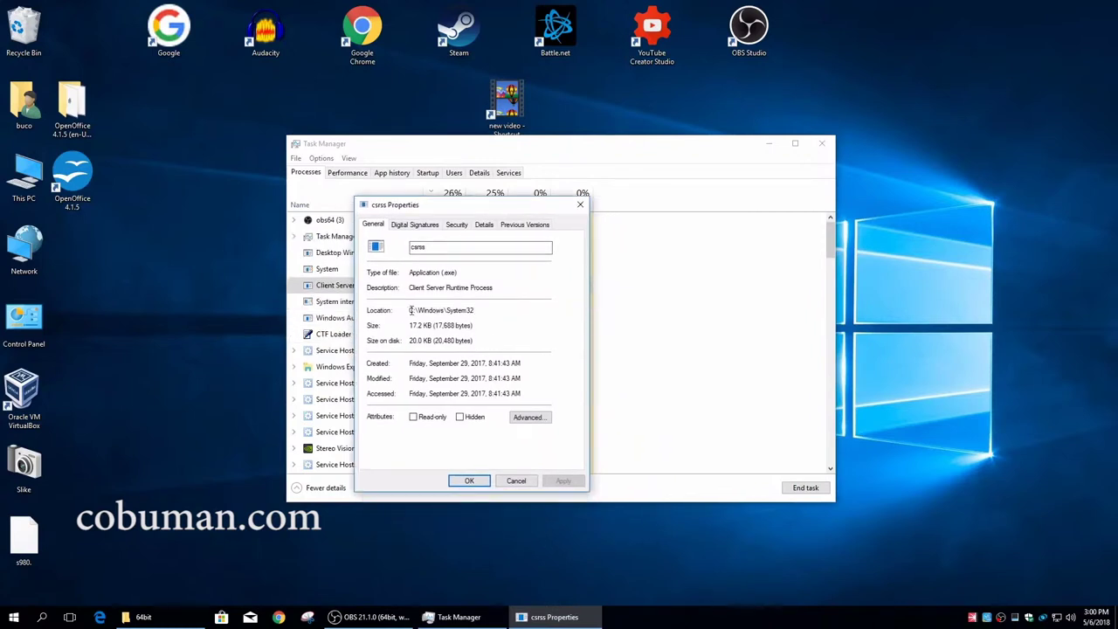
Highlight the csrss location path in its properties, move the dialog off the process list, and close it.
{"action": "left_click_drag", "start_coordinate": [410, 310], "coordinate": [471, 309]}
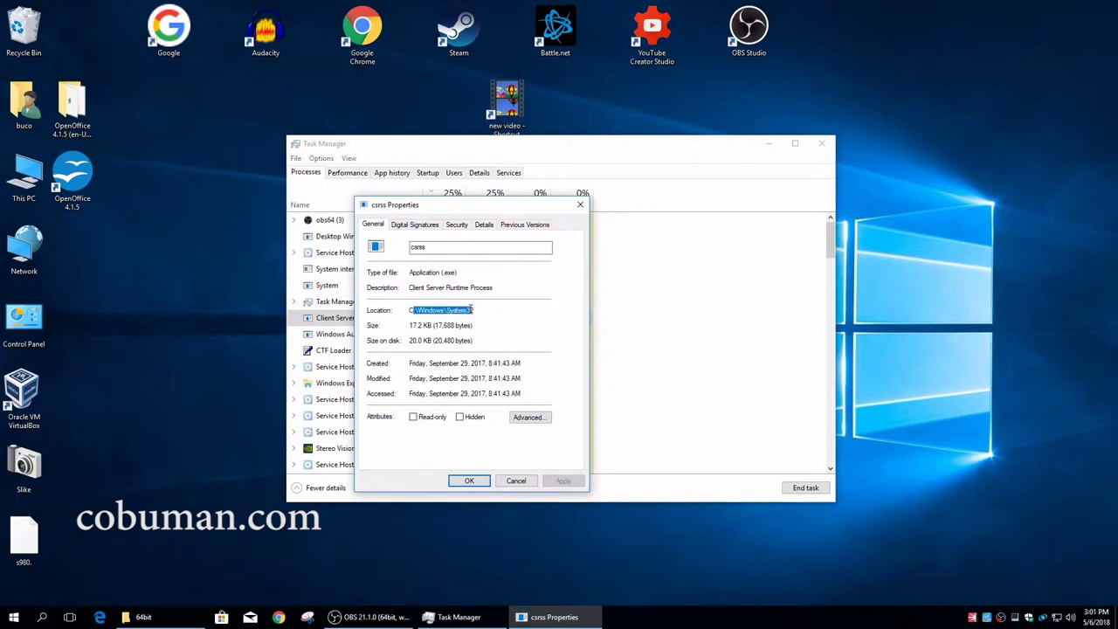
{"action": "left_click", "coordinate": [477, 309]}
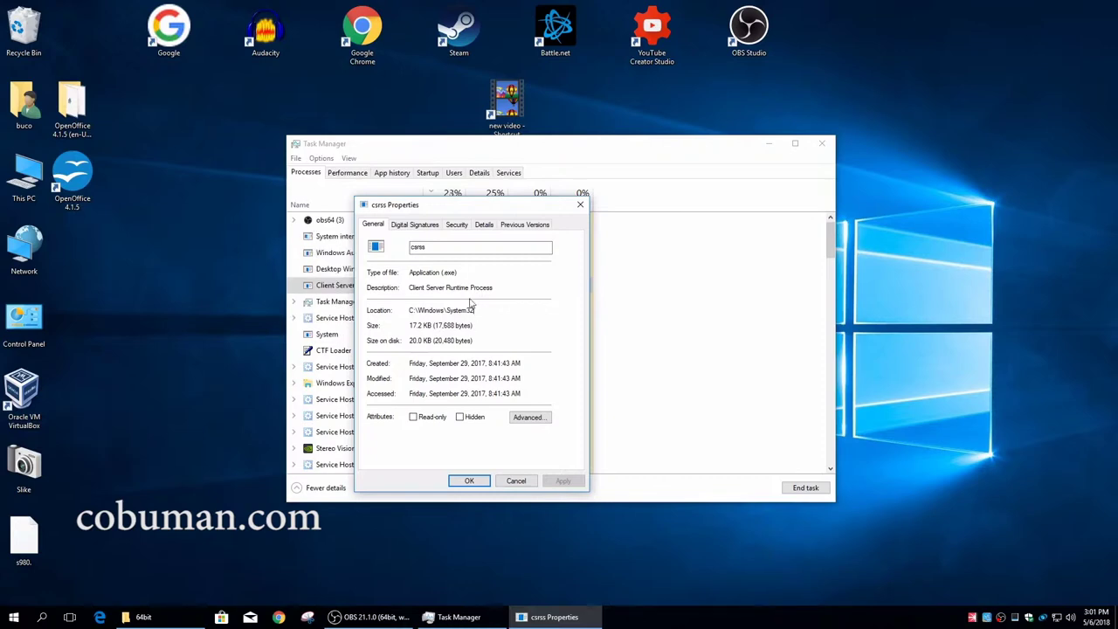
{"action": "left_click_drag", "start_coordinate": [476, 208], "coordinate": [468, 216]}
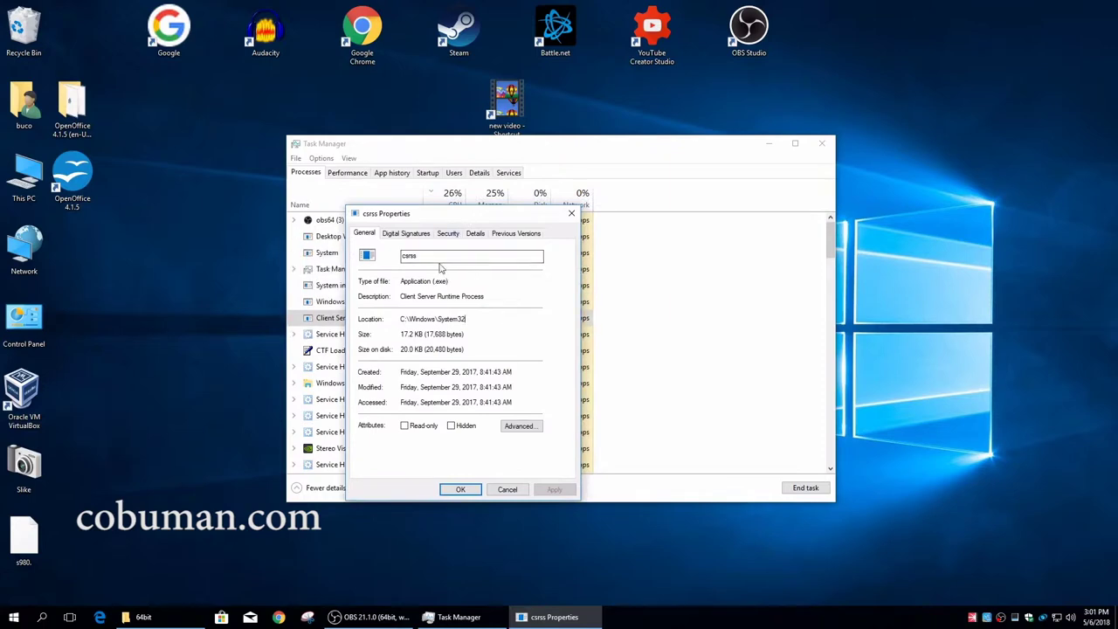
{"action": "left_click_drag", "start_coordinate": [514, 215], "coordinate": [653, 180]}
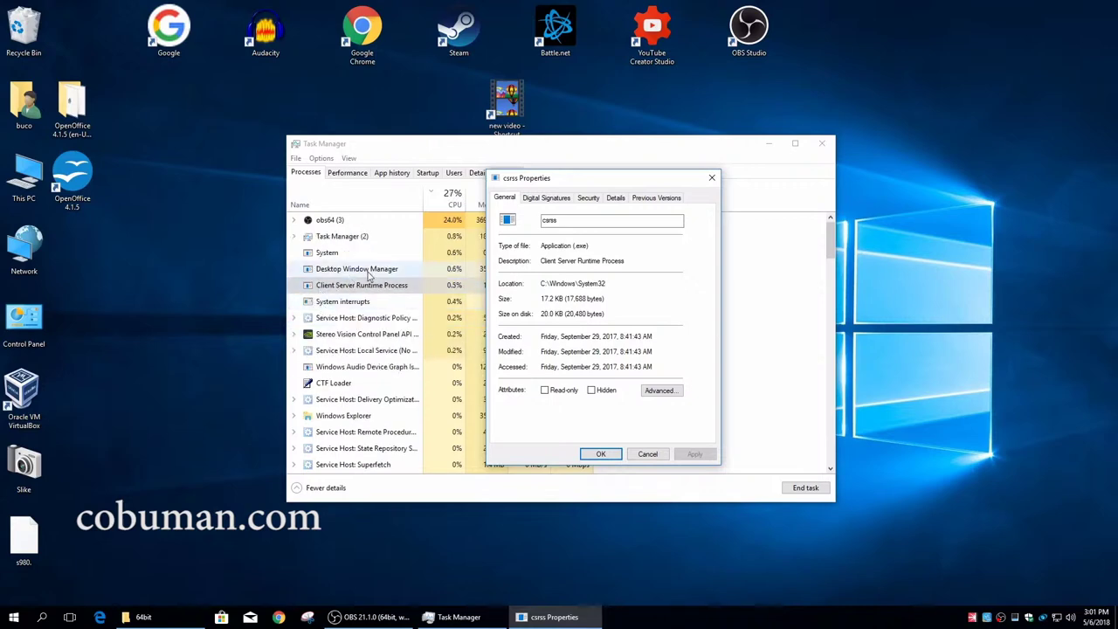
{"action": "key", "text": "Escape"}
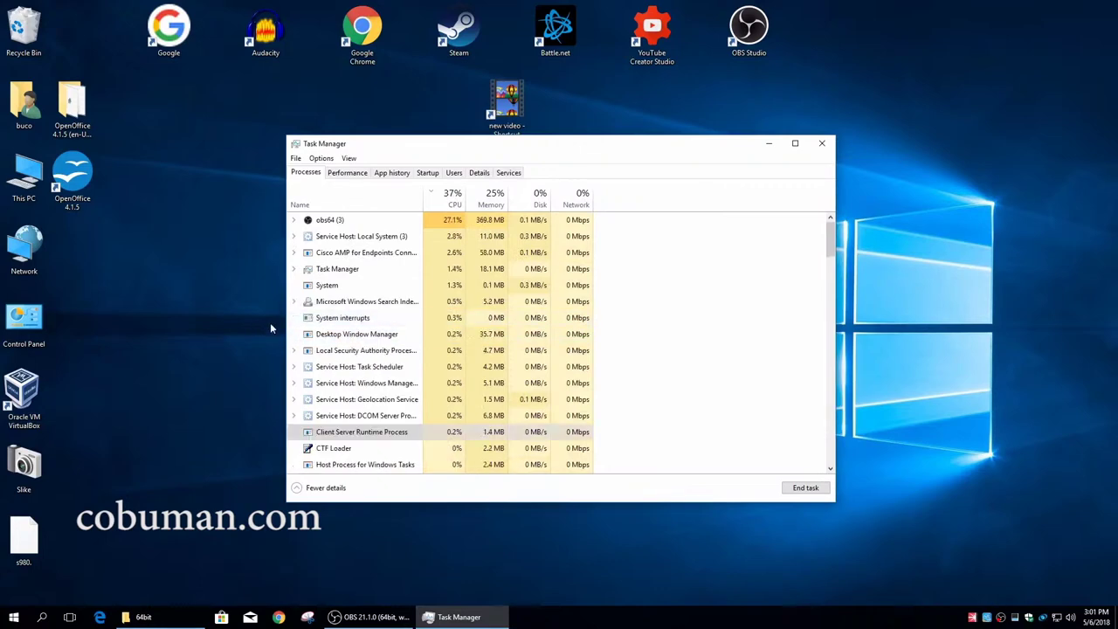
Open the file location of Client Server Runtime Process, enlarge the System32 window, and examine the files around csrss.
{"action": "right_click", "coordinate": [371, 433]}
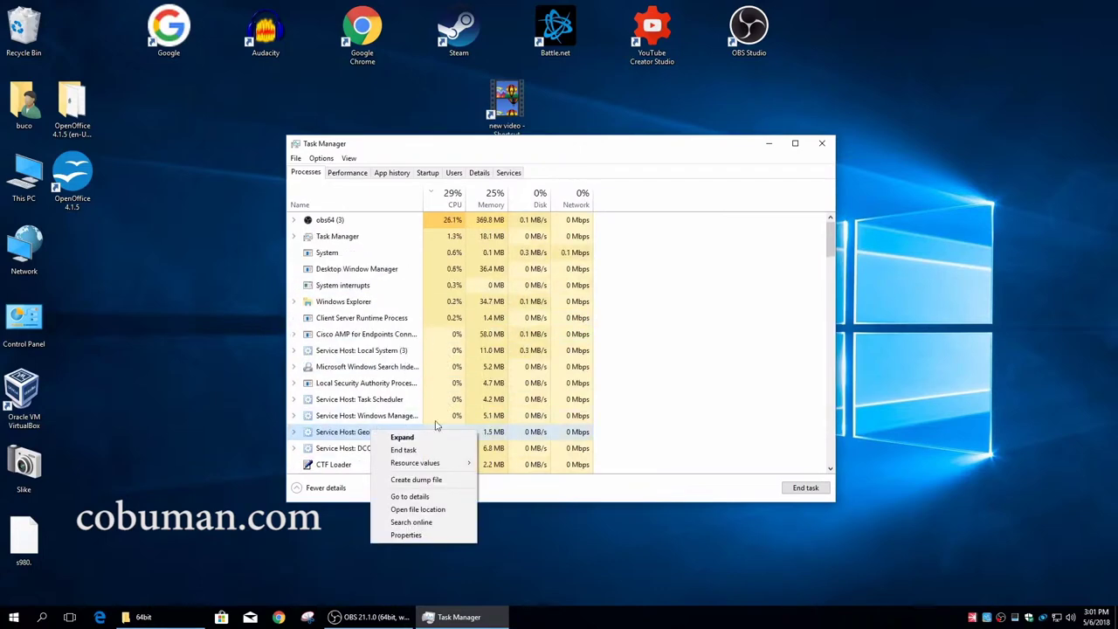
{"action": "left_click", "coordinate": [355, 320]}
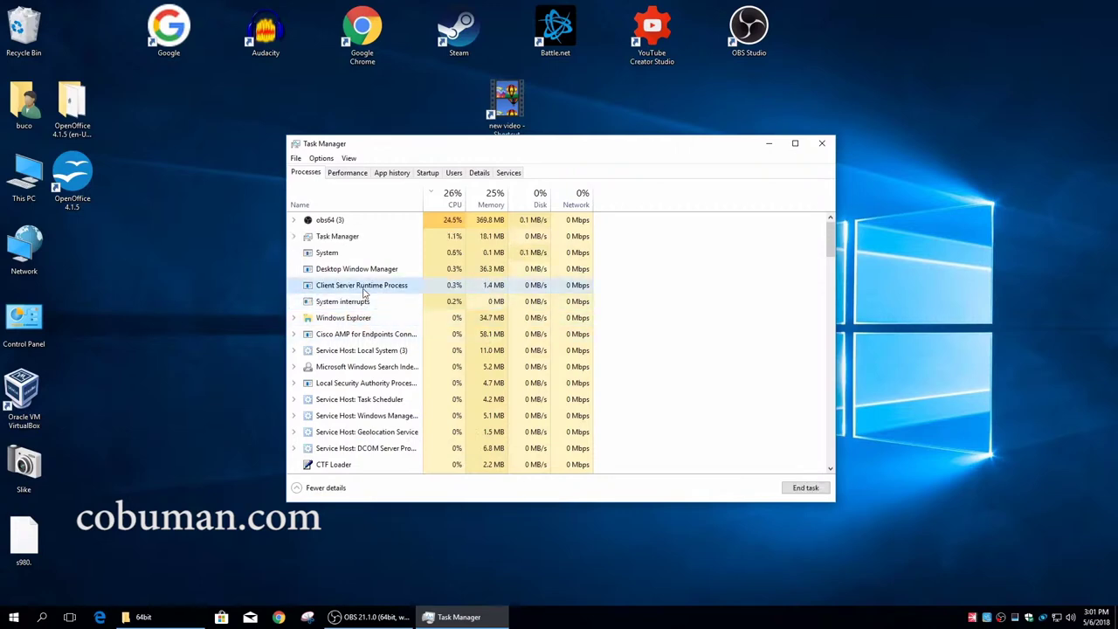
{"action": "right_click", "coordinate": [375, 288]}
{"action": "left_click", "coordinate": [437, 356]}
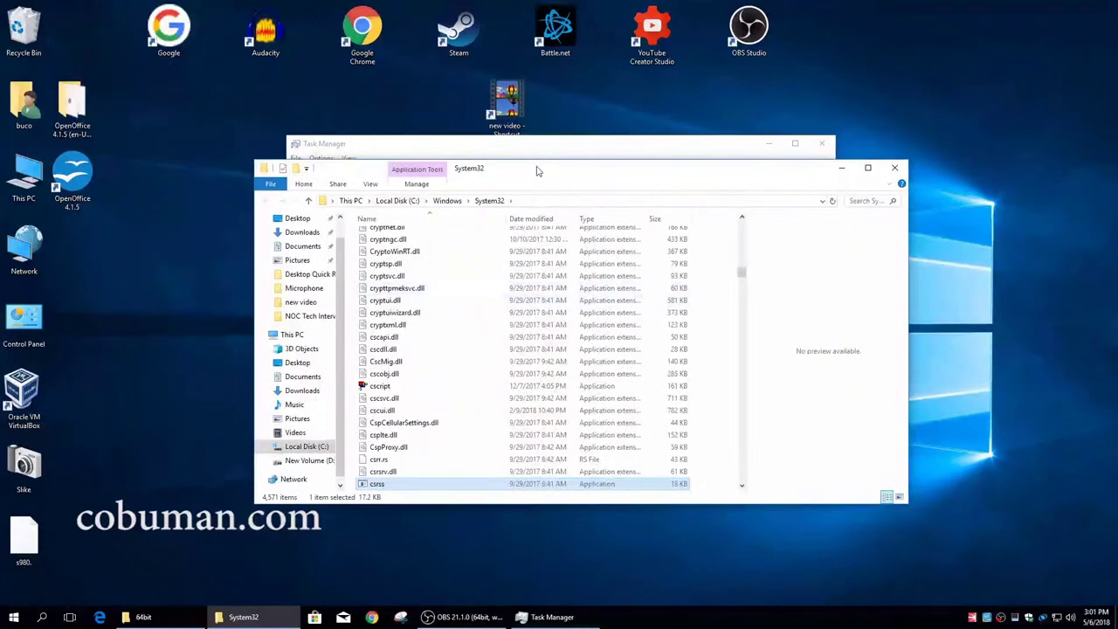
{"action": "left_click_drag", "start_coordinate": [537, 171], "coordinate": [503, 60]}
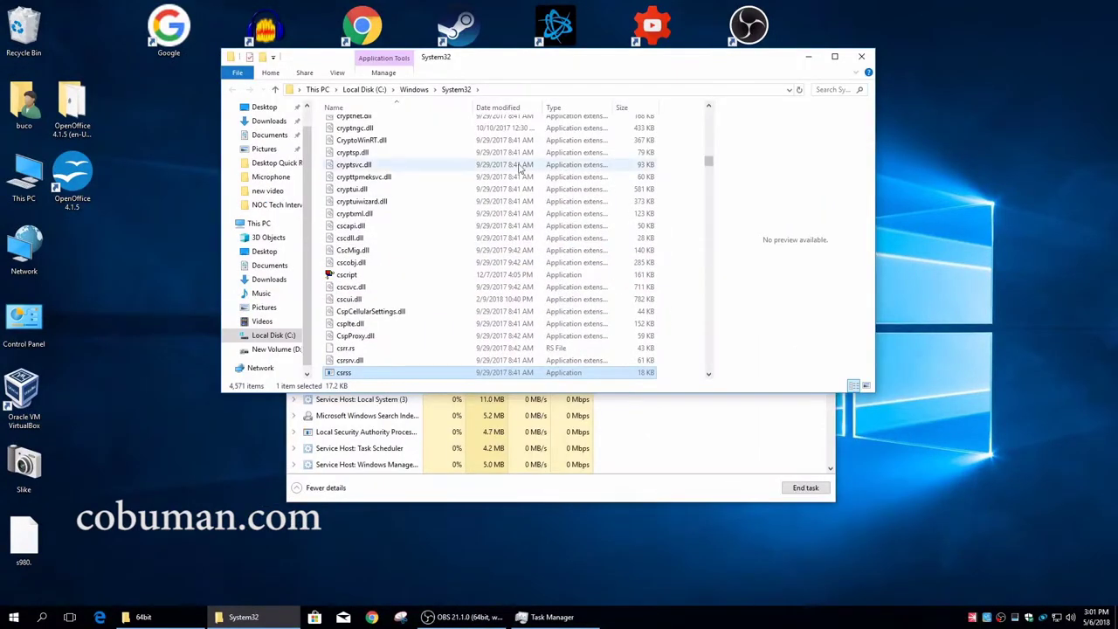
{"action": "left_click_drag", "start_coordinate": [881, 394], "coordinate": [960, 482]}
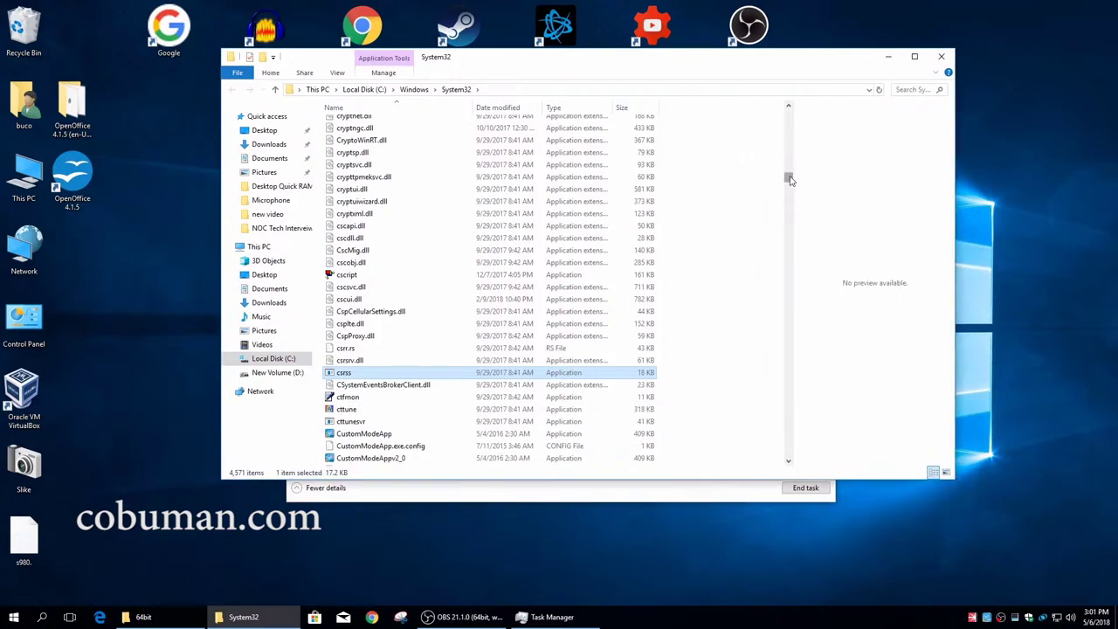
{"action": "left_click_drag", "start_coordinate": [789, 179], "coordinate": [789, 180]}
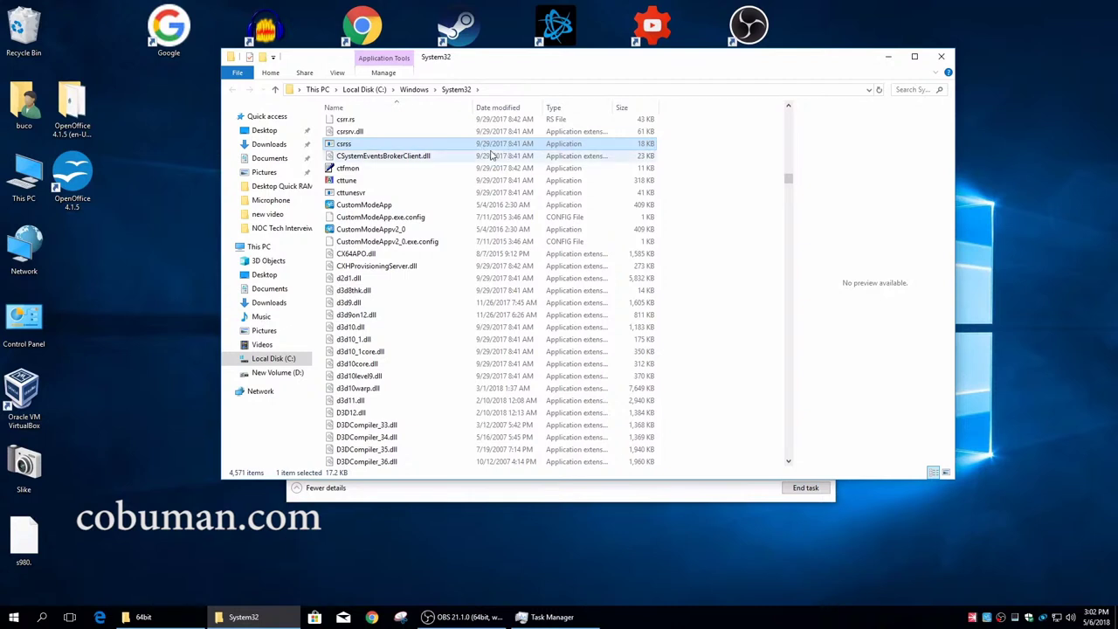
{"action": "mouse_move", "coordinate": [423, 146]}
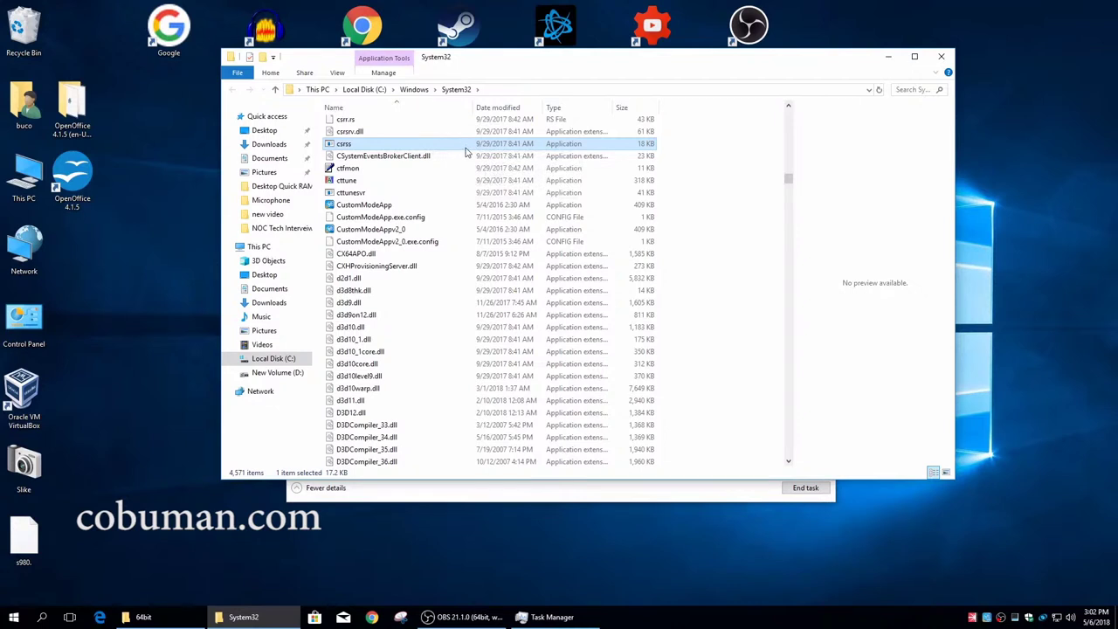
{"action": "mouse_move", "coordinate": [468, 149]}
Open Chrome, search Google for "client server runtime process", and highlight "Windows NT 3.1" in the description at the top of the results.
{"action": "left_click", "coordinate": [522, 617]}
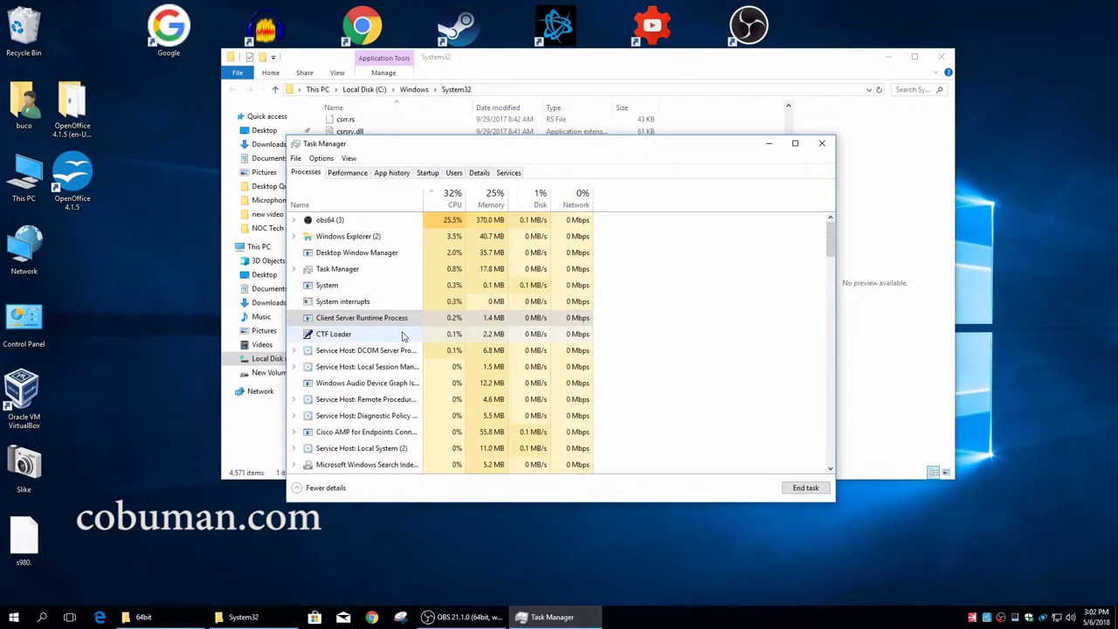
{"action": "left_click", "coordinate": [371, 618]}
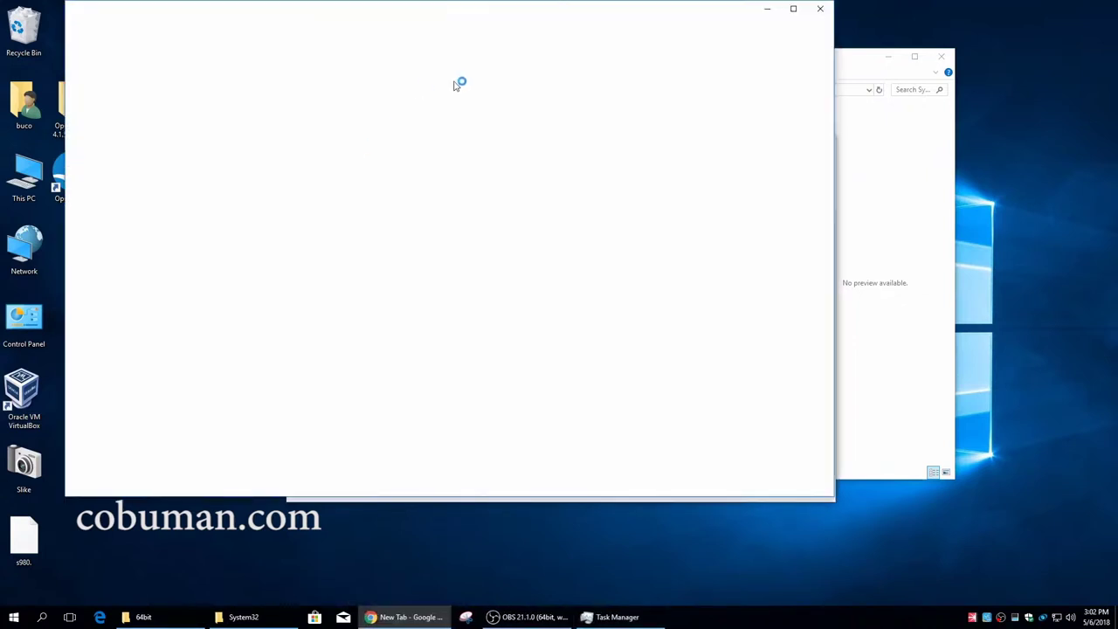
{"action": "left_click_drag", "start_coordinate": [668, 8], "coordinate": [768, 41]}
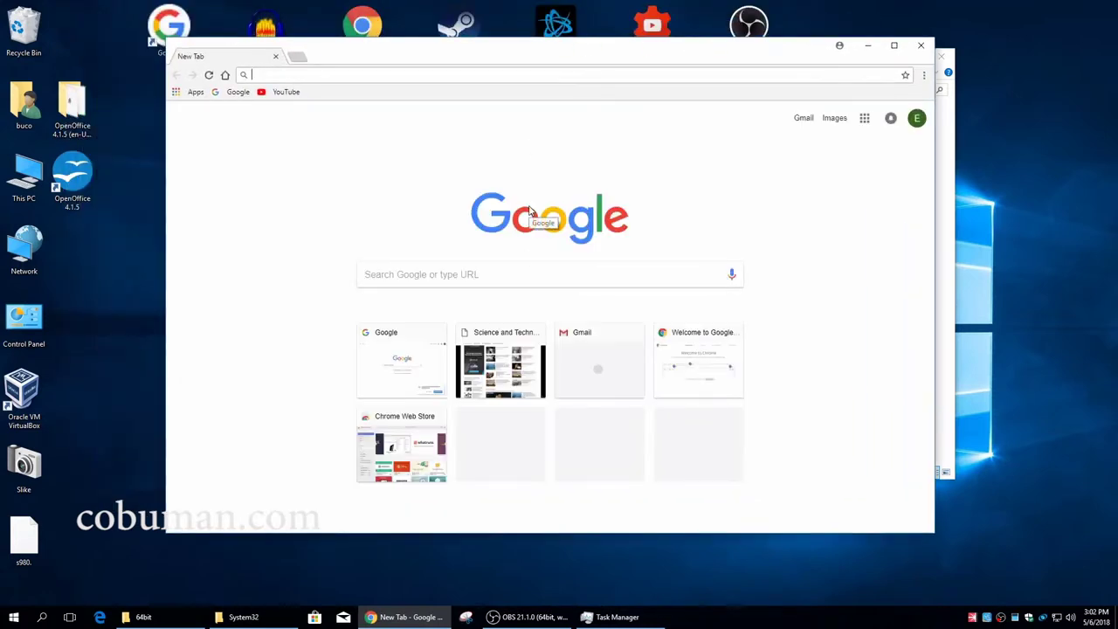
{"action": "type", "text": "client serv"}
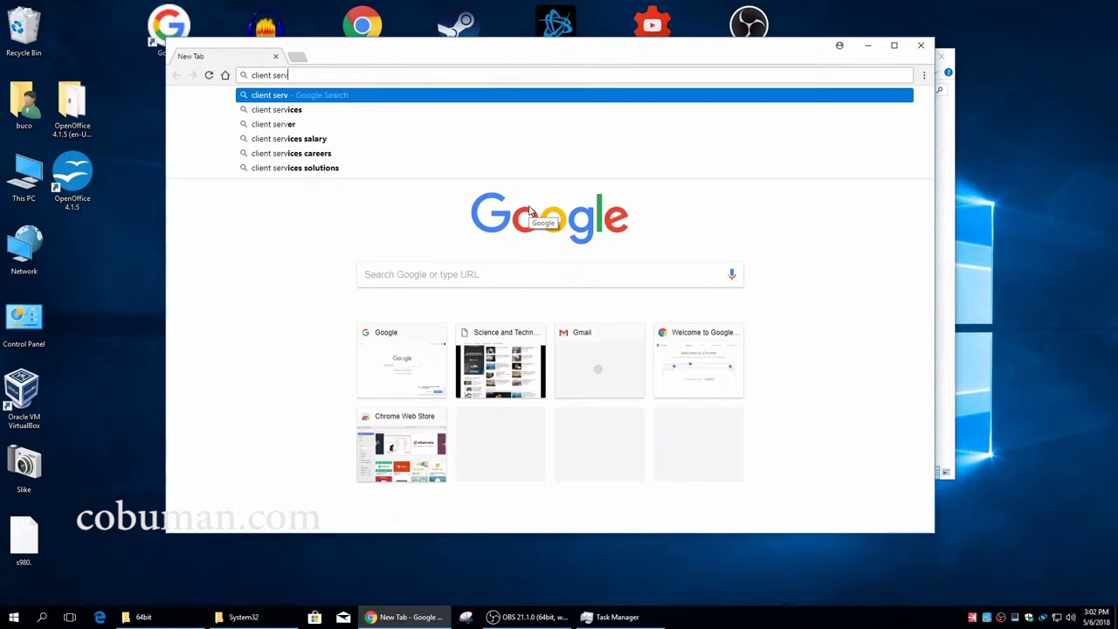
{"action": "type", "text": "er runt"}
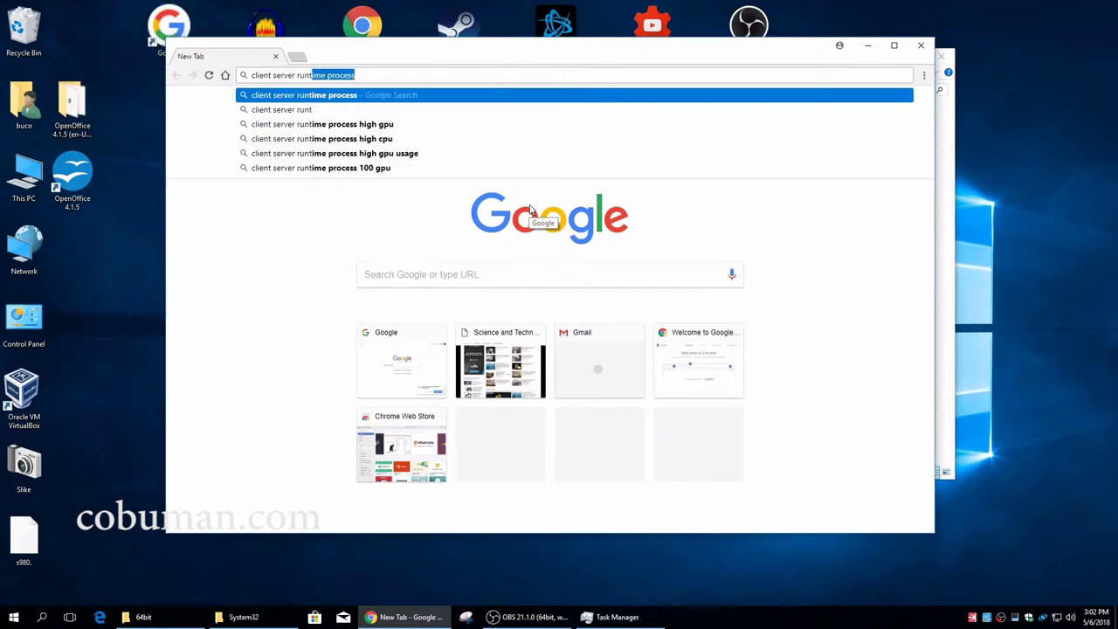
{"action": "key", "text": "Return"}
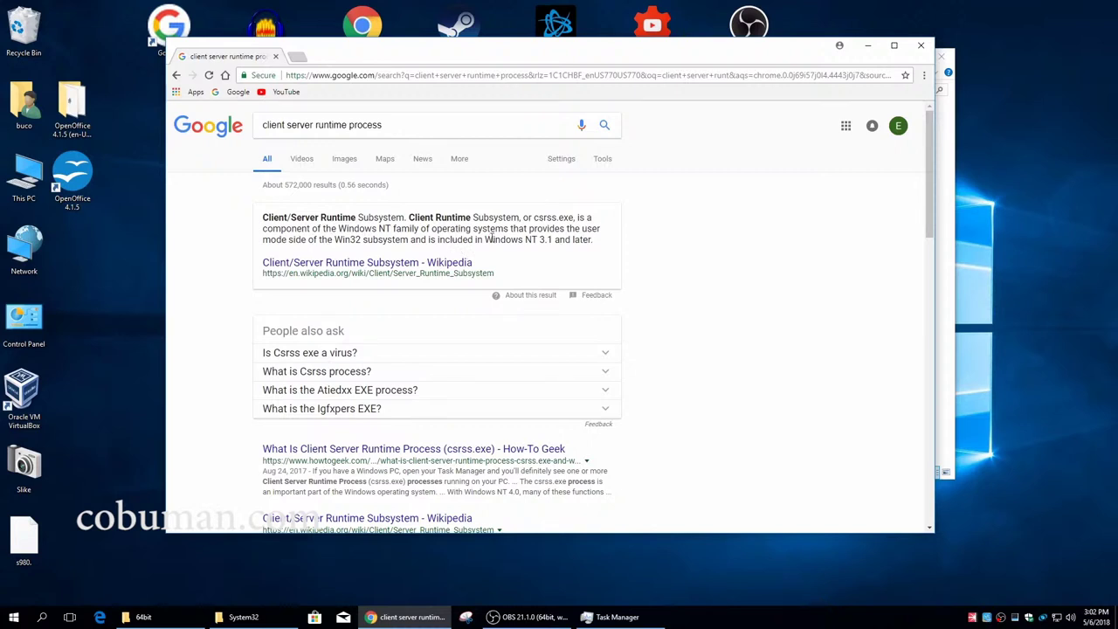
{"action": "left_click_drag", "start_coordinate": [488, 238], "coordinate": [597, 239]}
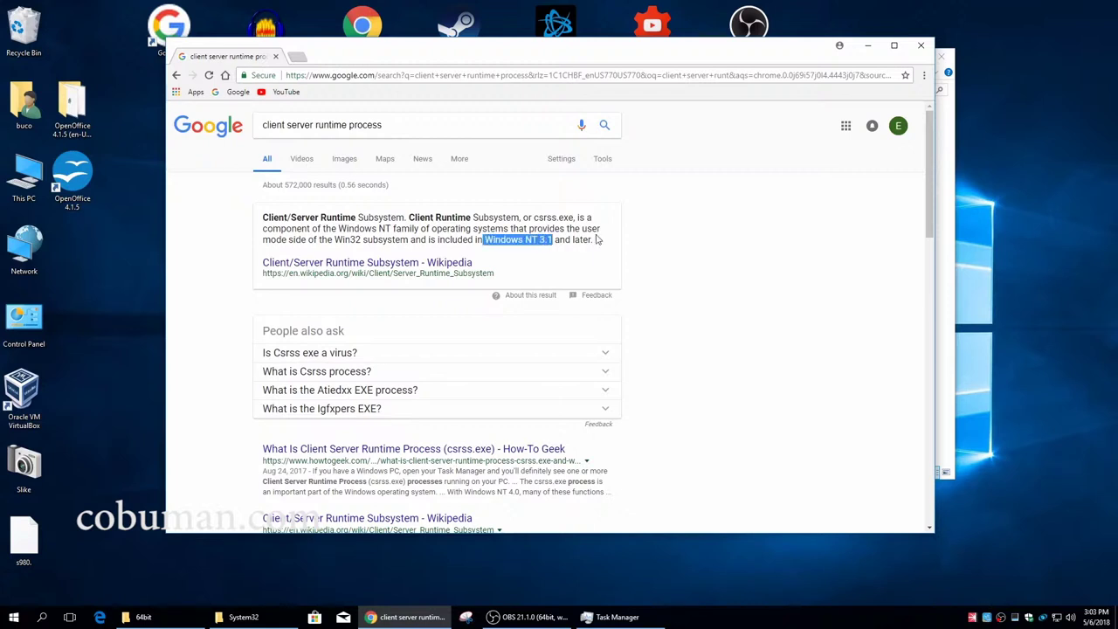
Close Chrome, show the services list in Task Manager, and select the Print Spooler service.
{"action": "left_click", "coordinate": [929, 49]}
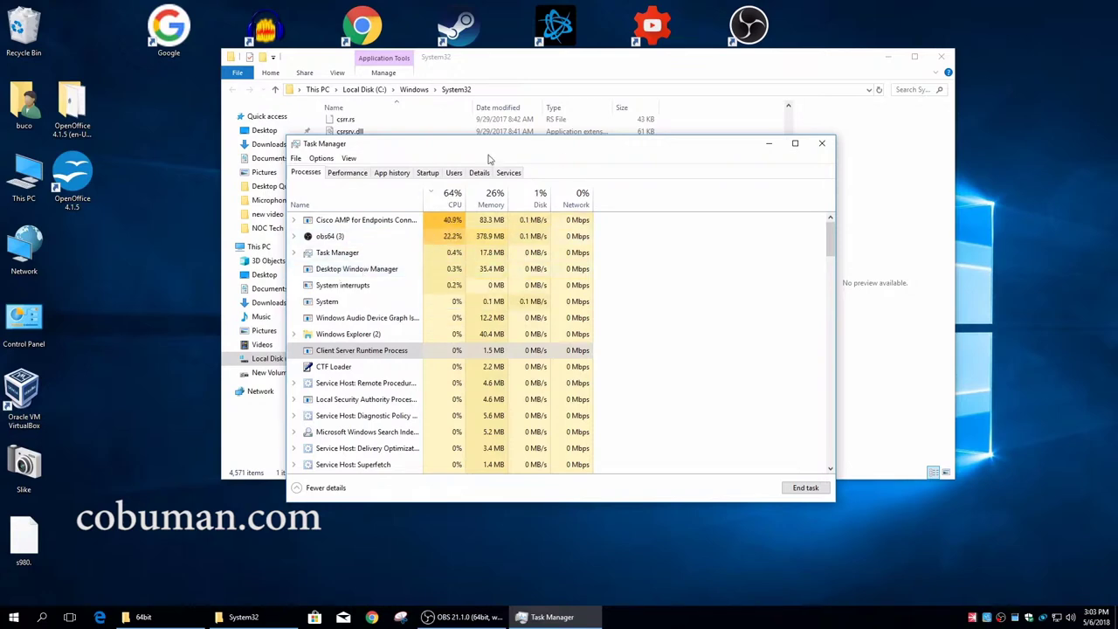
{"action": "left_click_drag", "start_coordinate": [584, 147], "coordinate": [589, 133]}
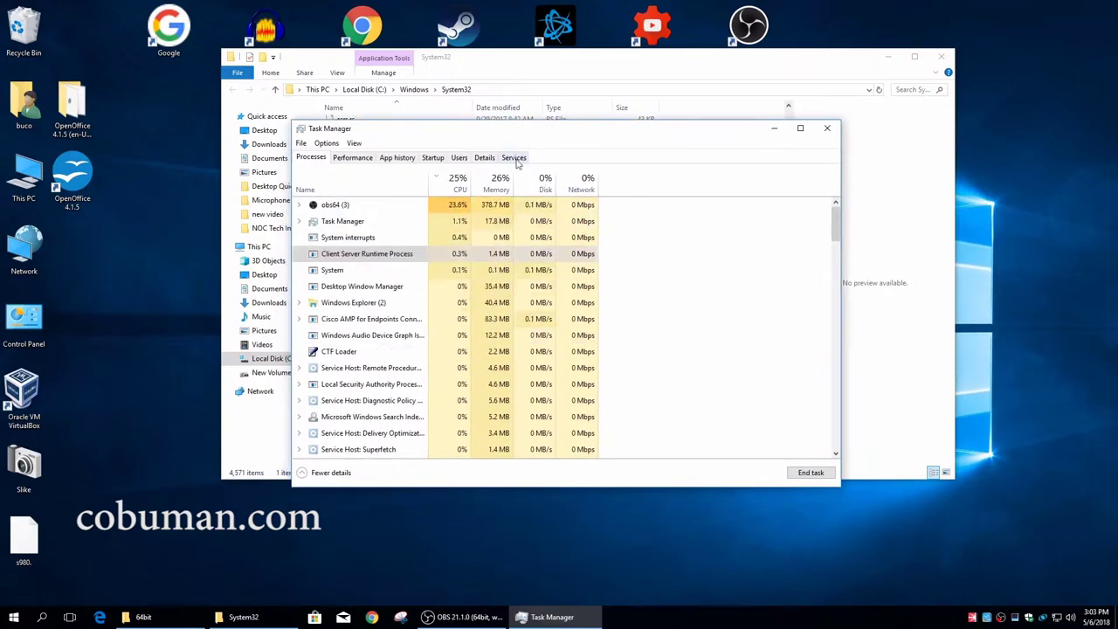
{"action": "left_click", "coordinate": [514, 158]}
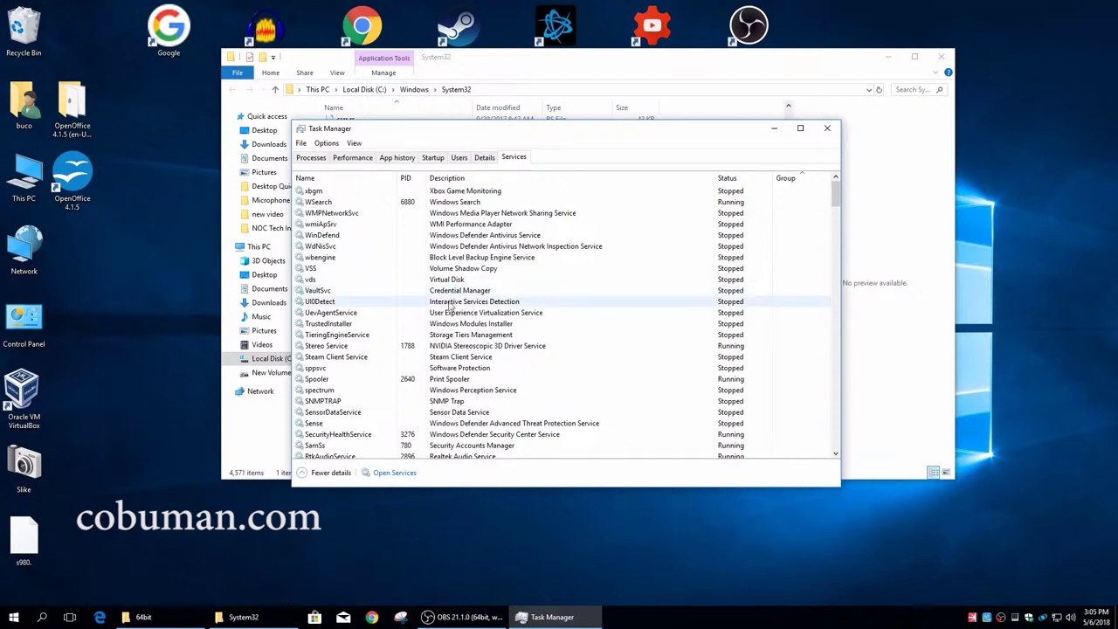
{"action": "left_click", "coordinate": [481, 378]}
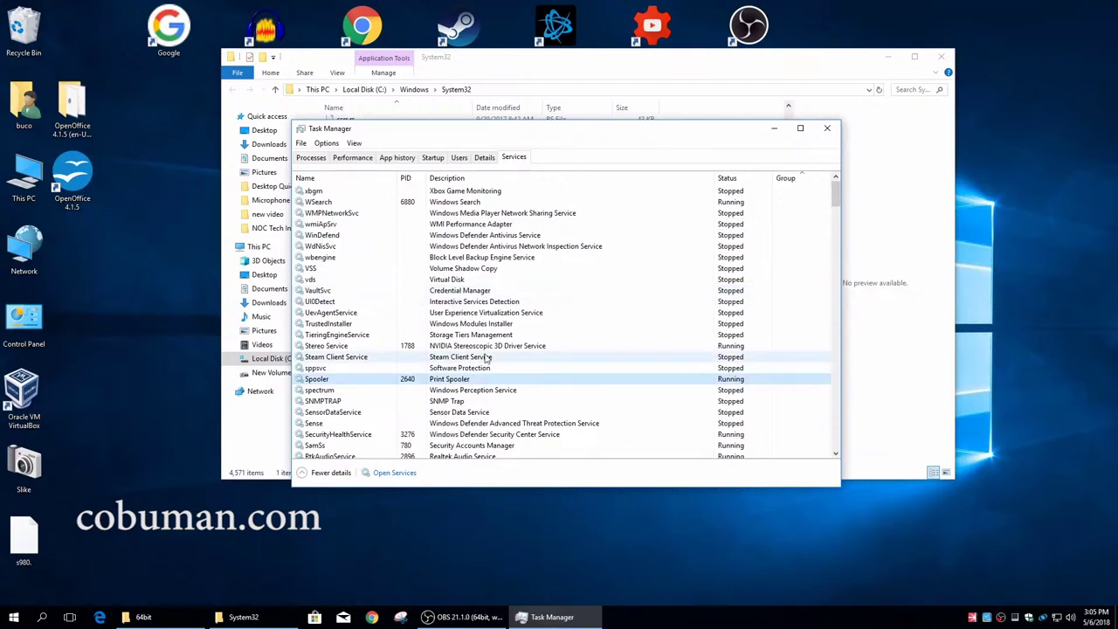
{"action": "scroll", "coordinate": [463, 387], "scroll_direction": "down", "scroll_amount": 1}
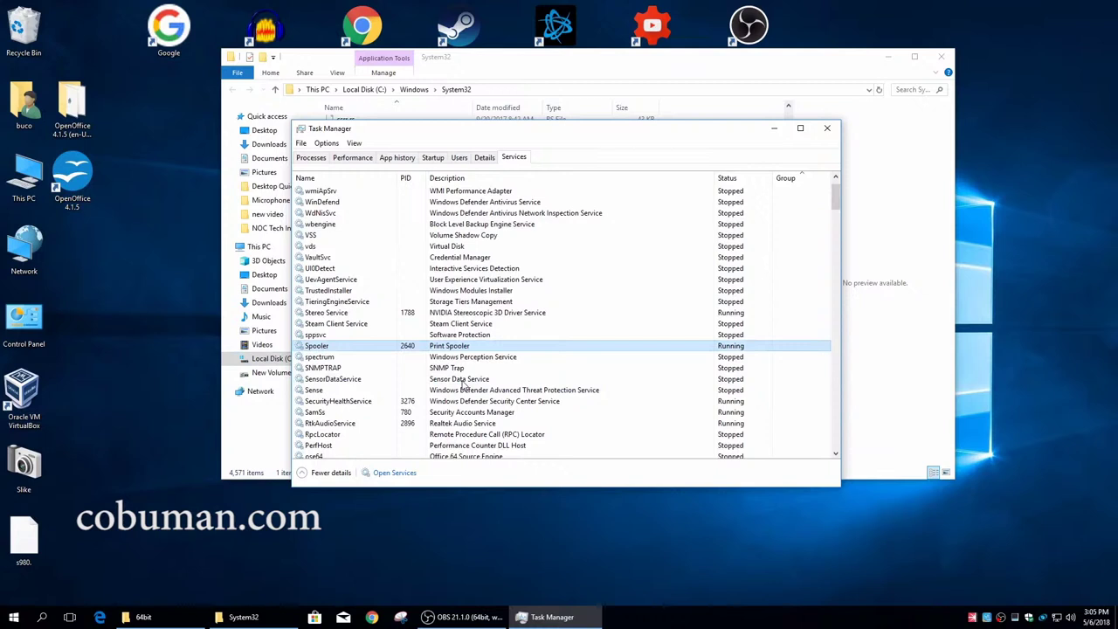
{"action": "scroll", "coordinate": [463, 387], "scroll_direction": "down", "scroll_amount": 1}
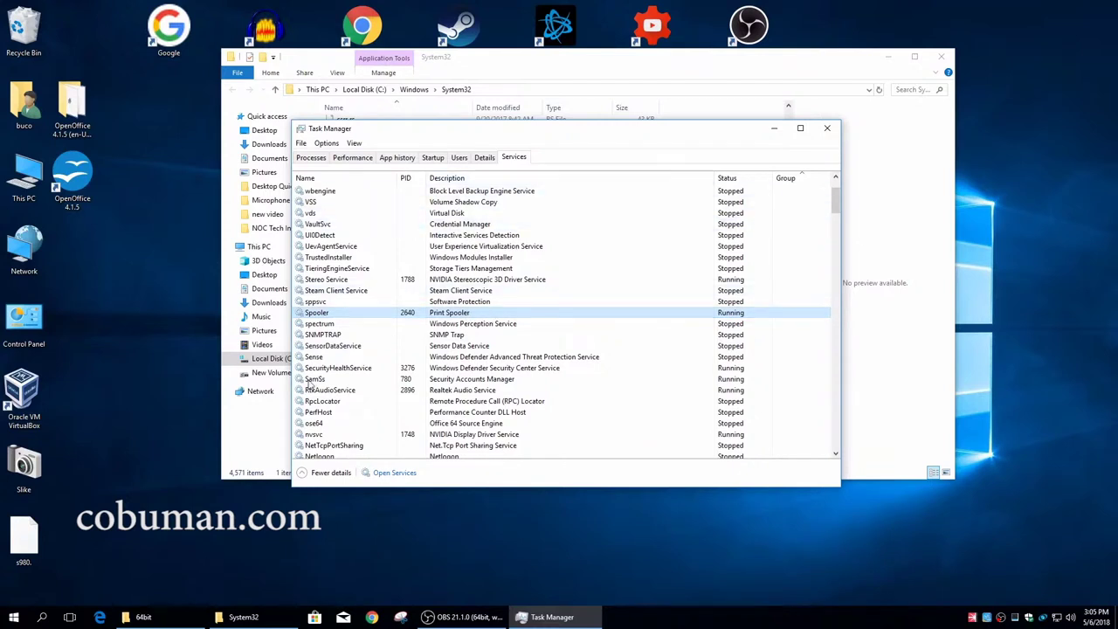
Search Windows for "services", open the Services desktop app, and move its window clear of Task Manager's services list.
{"action": "left_click", "coordinate": [43, 618]}
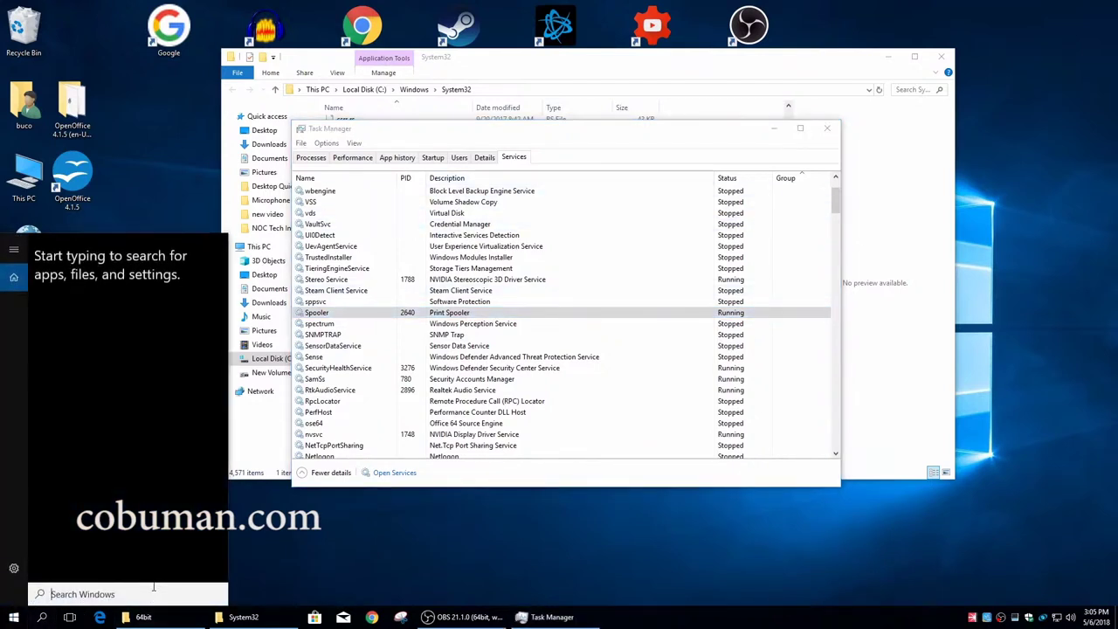
{"action": "type", "text": "services"}
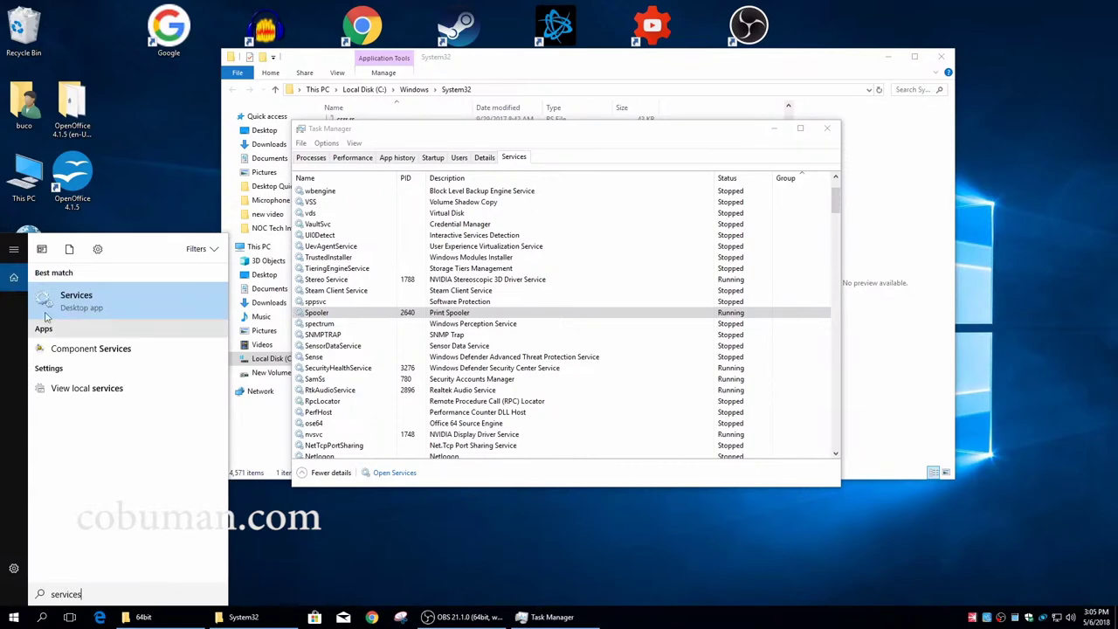
{"action": "left_click", "coordinate": [46, 317]}
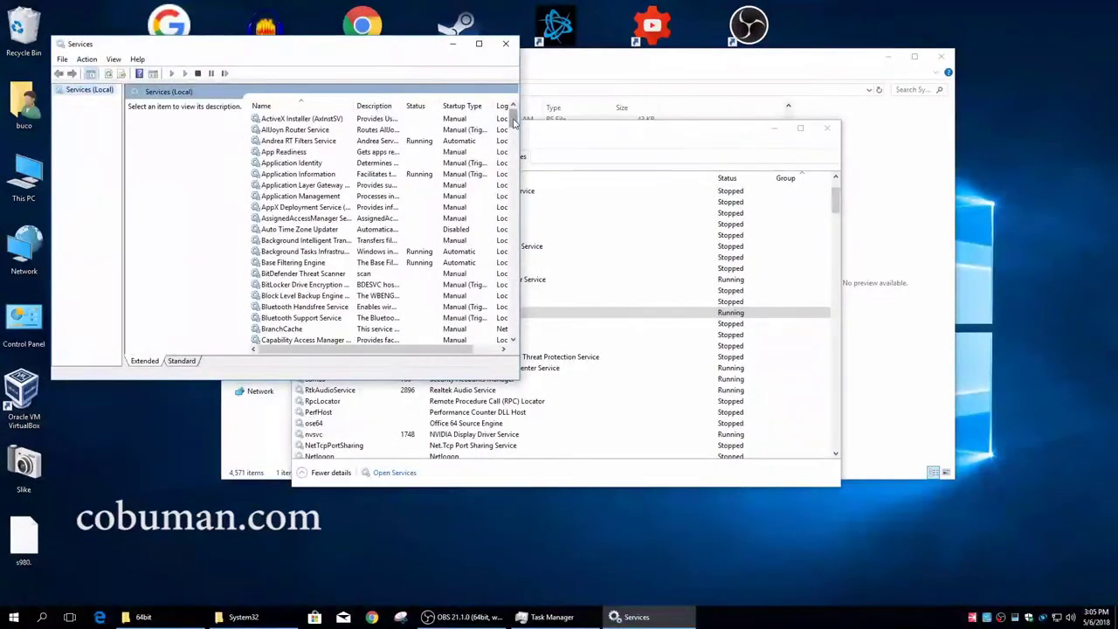
{"action": "left_click_drag", "start_coordinate": [413, 54], "coordinate": [928, 90]}
Find the Print Spooler service in the Services list and open its properties.
{"action": "left_click", "coordinate": [840, 253]}
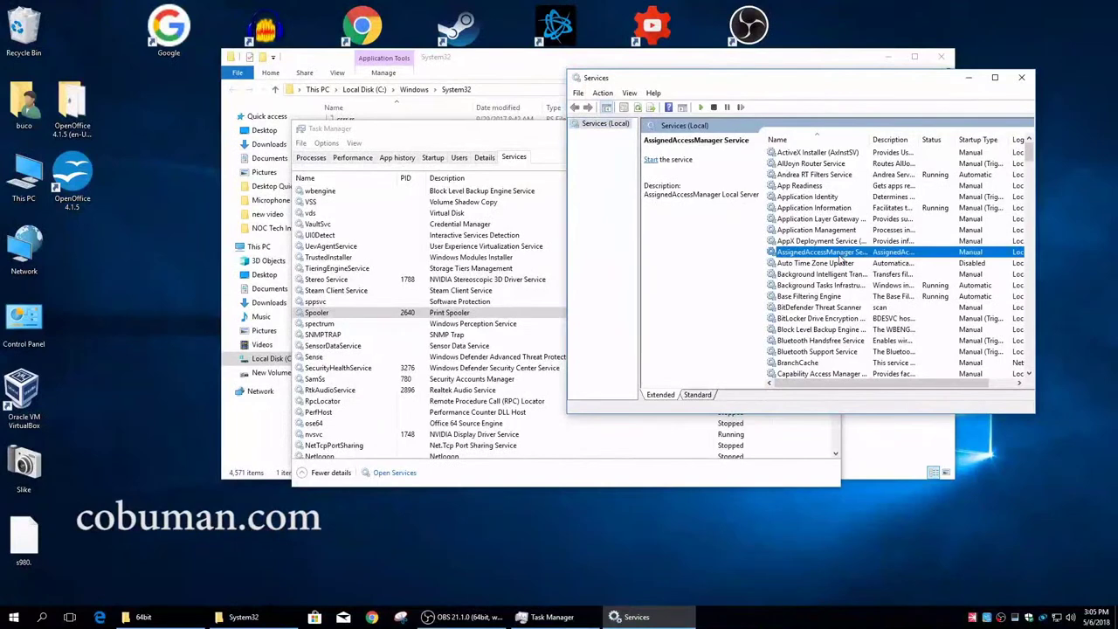
{"action": "scroll", "coordinate": [841, 260], "scroll_direction": "down", "scroll_amount": 2}
{"action": "scroll", "coordinate": [841, 260], "scroll_direction": "down", "scroll_amount": 1}
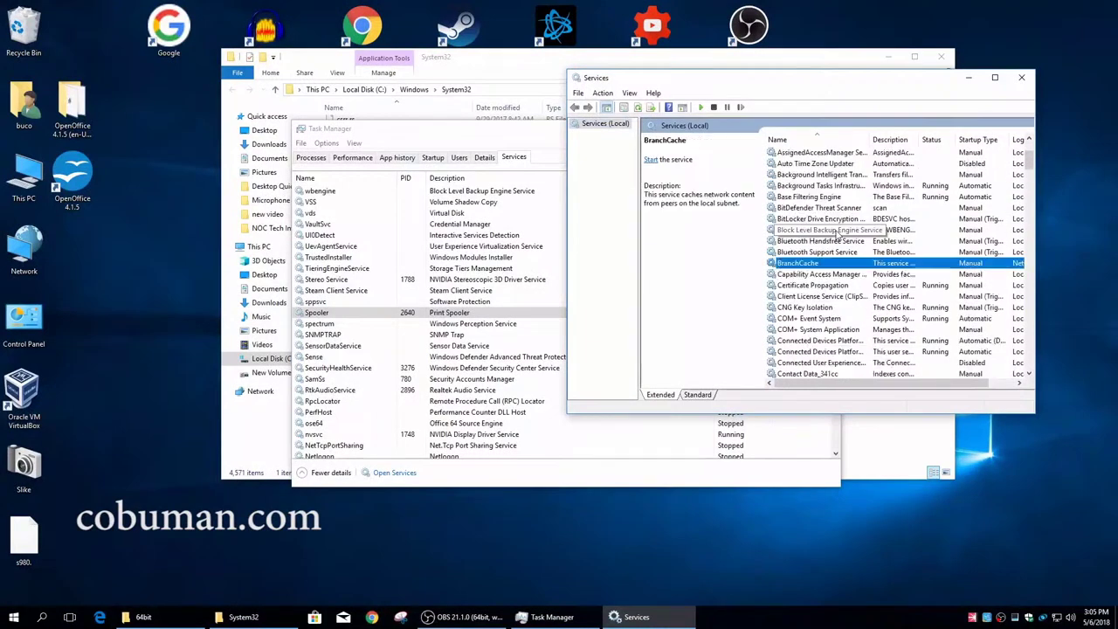
{"action": "key", "text": "p"}
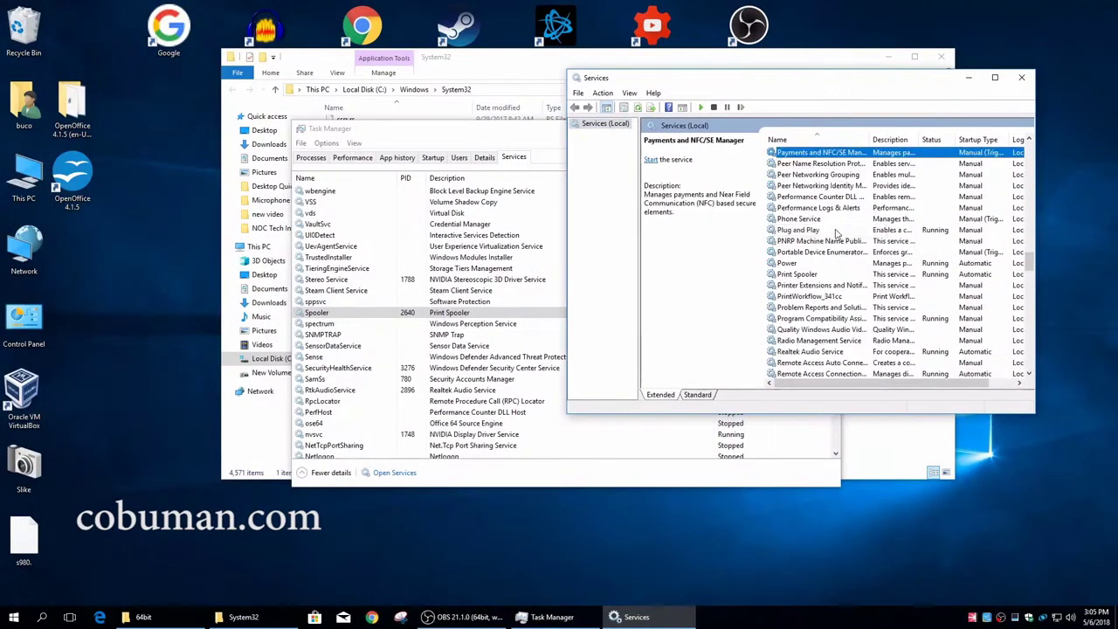
{"action": "left_click", "coordinate": [812, 274]}
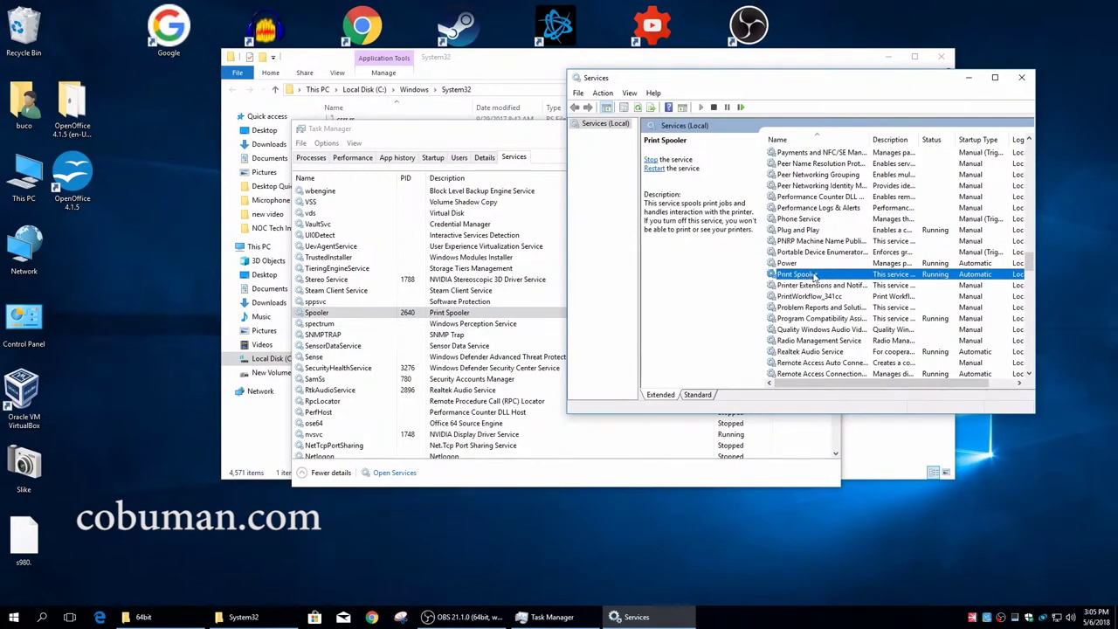
{"action": "double_click", "coordinate": [812, 276]}
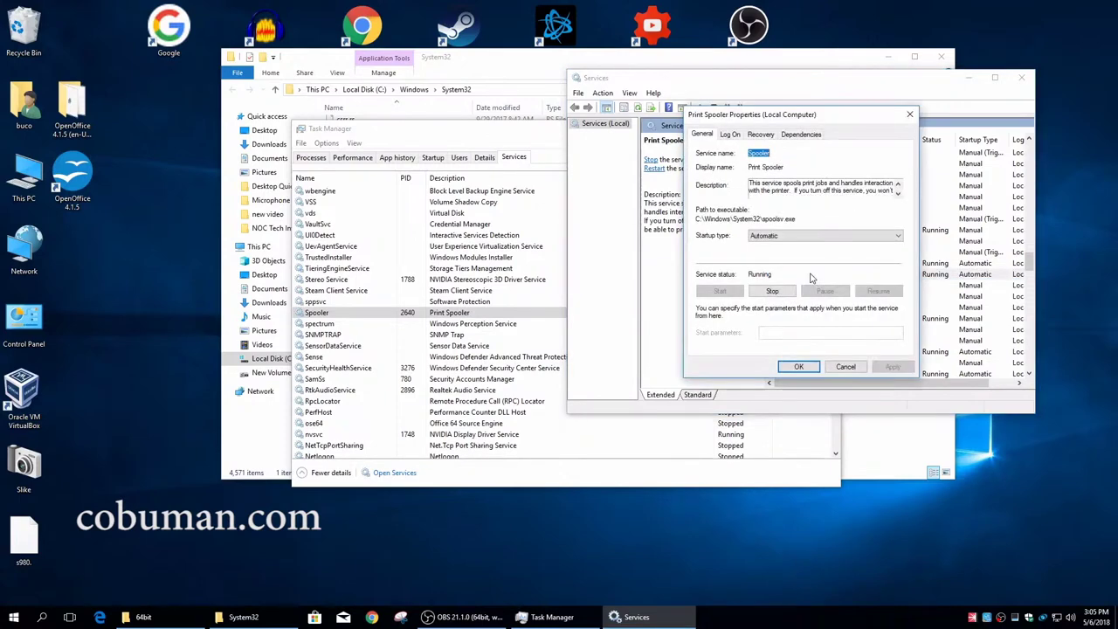
Stop the Print Spooler service and apply Disabled as its startup type.
{"action": "left_click", "coordinate": [768, 238]}
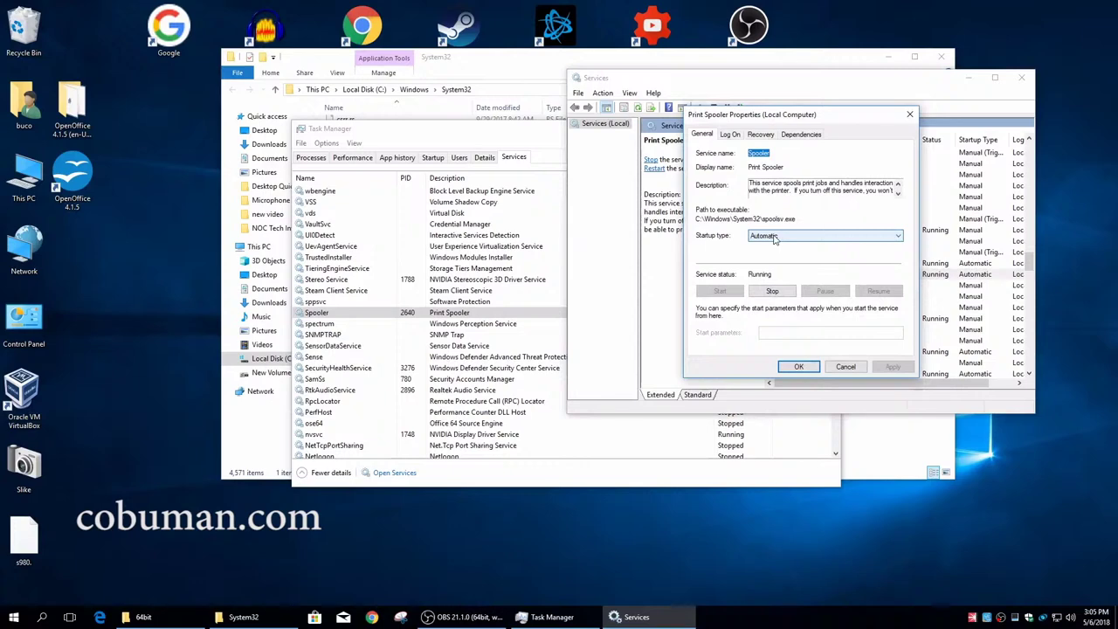
{"action": "left_click", "coordinate": [772, 292]}
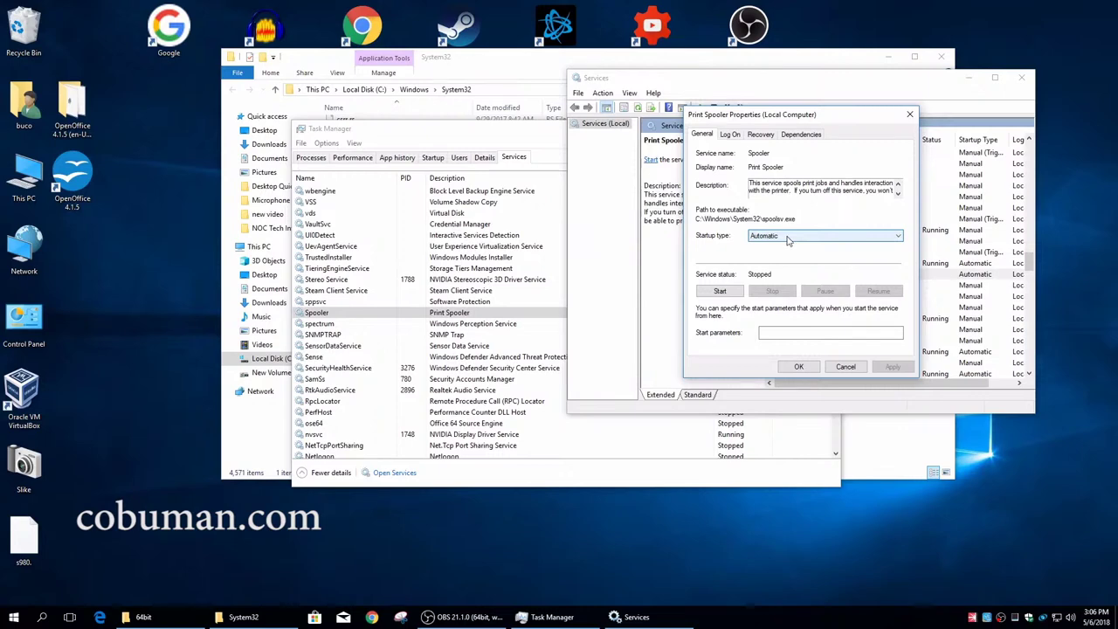
{"action": "left_click", "coordinate": [787, 239]}
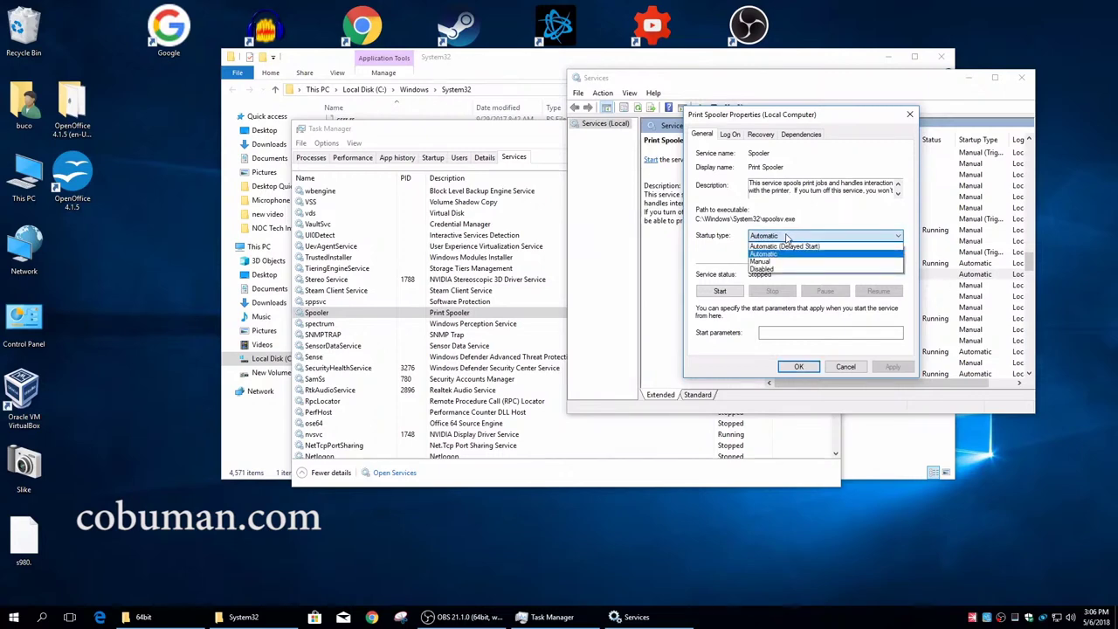
{"action": "left_click", "coordinate": [782, 268]}
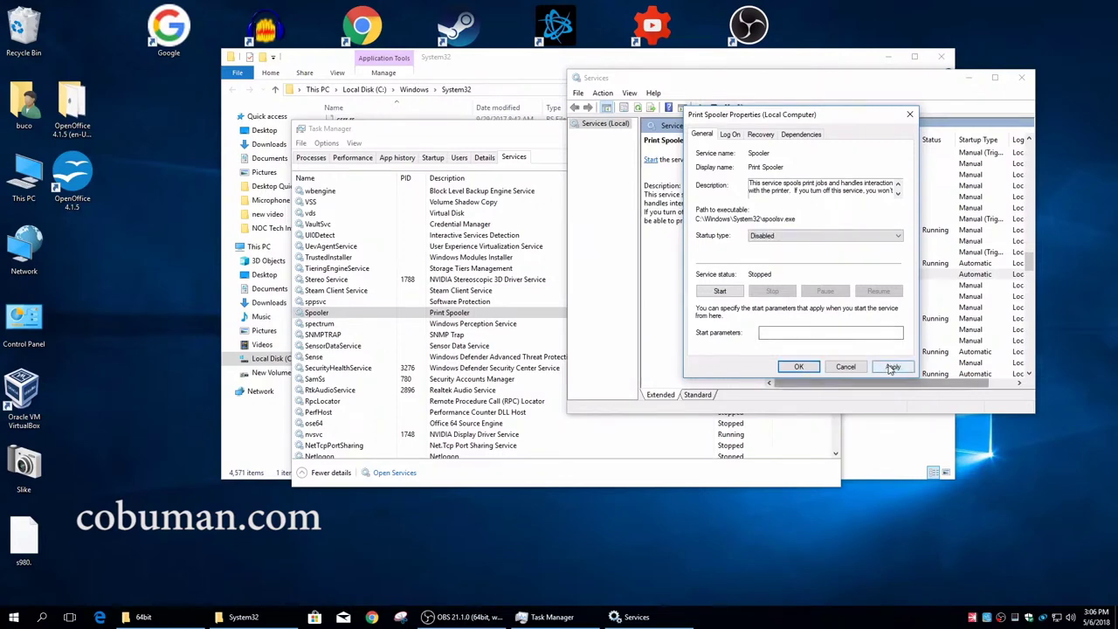
{"action": "left_click", "coordinate": [890, 366]}
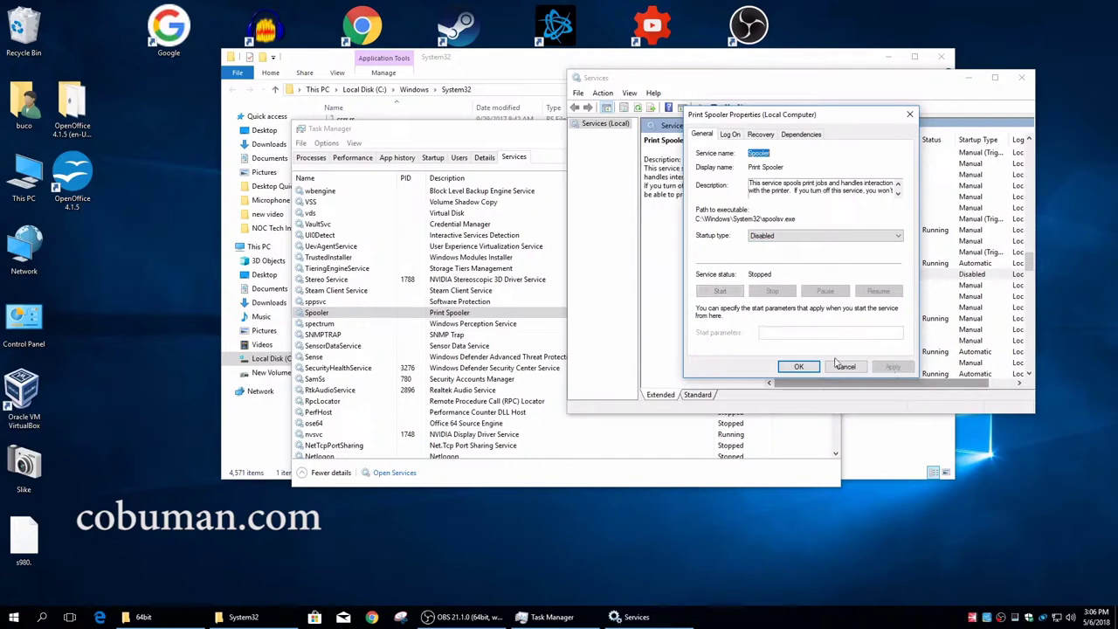
Set the Print Spooler startup type to Automatic, apply it, and close the properties dialog.
{"action": "left_click", "coordinate": [784, 237]}
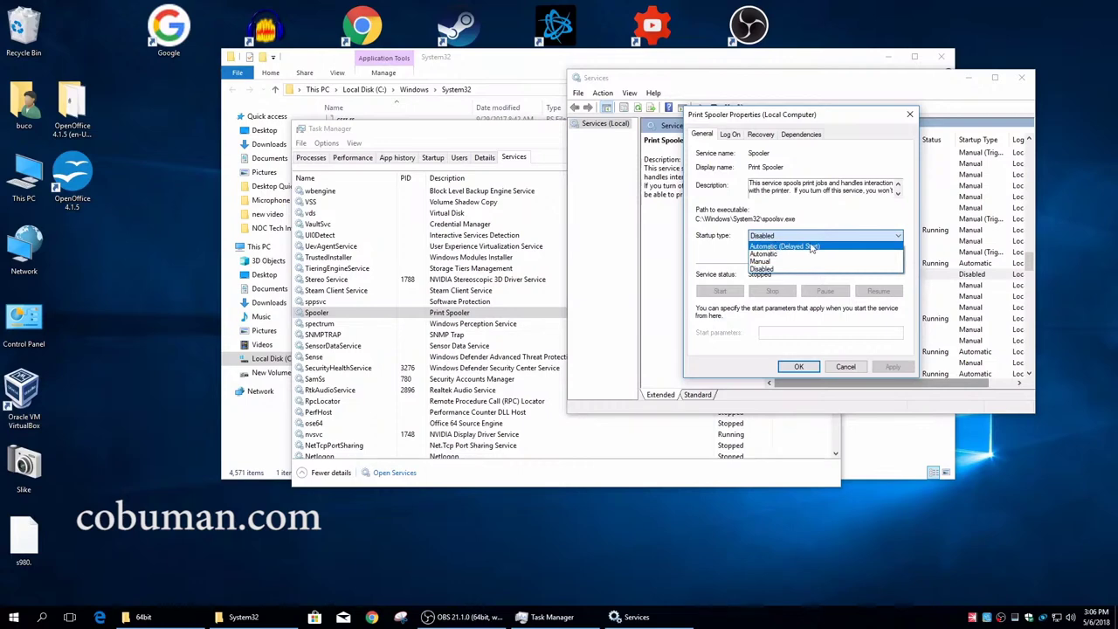
{"action": "left_click", "coordinate": [786, 253]}
{"action": "left_click", "coordinate": [891, 366]}
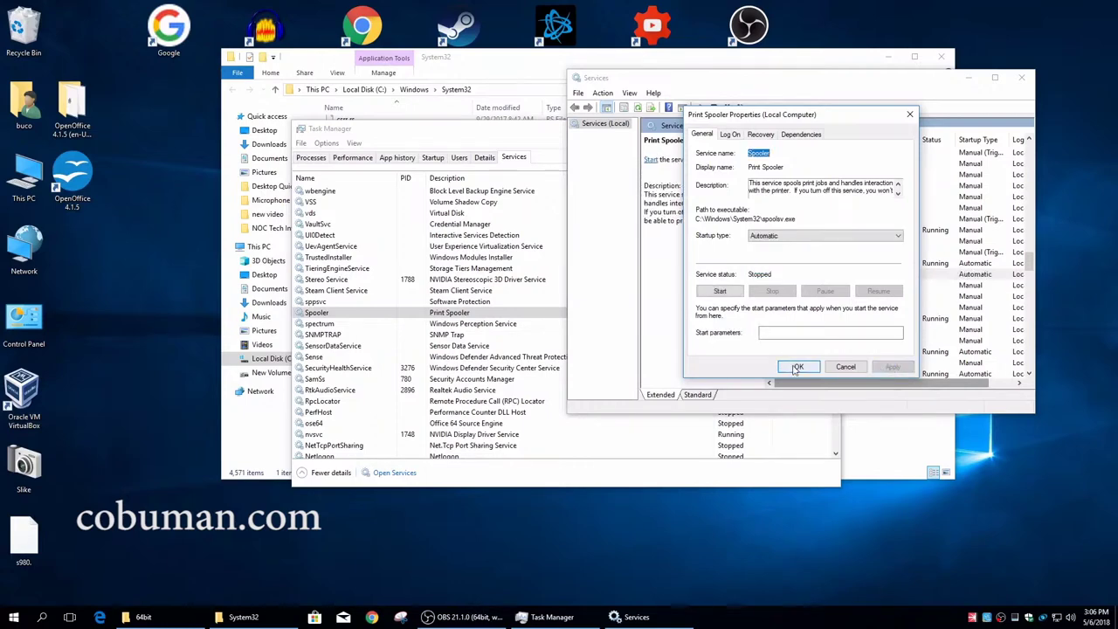
{"action": "left_click", "coordinate": [794, 368]}
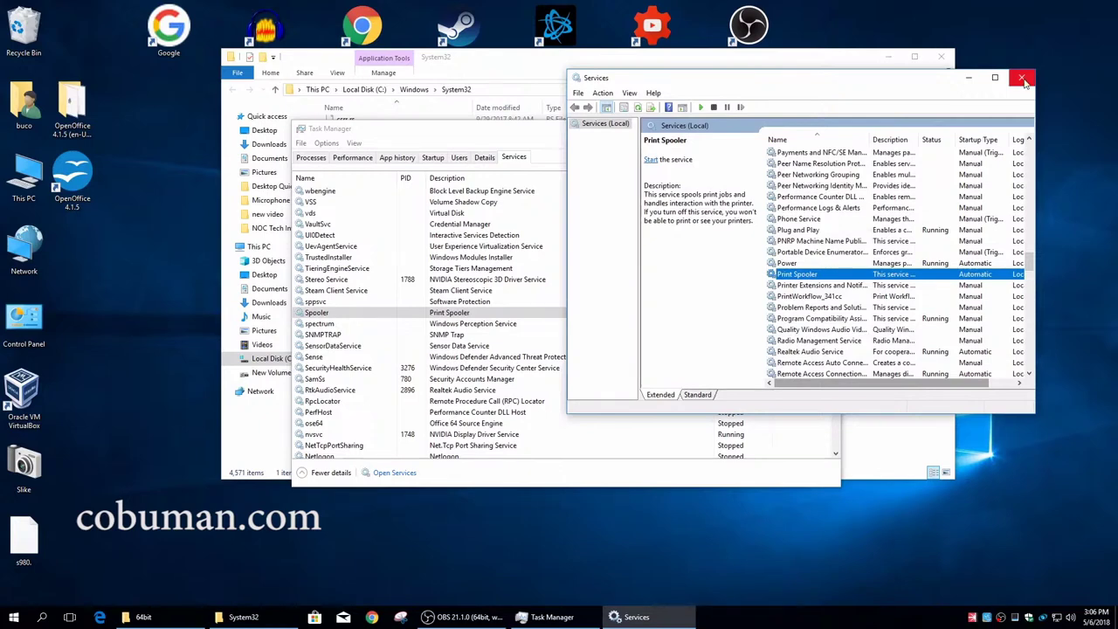
Start the Print Spooler service and close the Services window.
{"action": "left_click", "coordinate": [651, 160]}
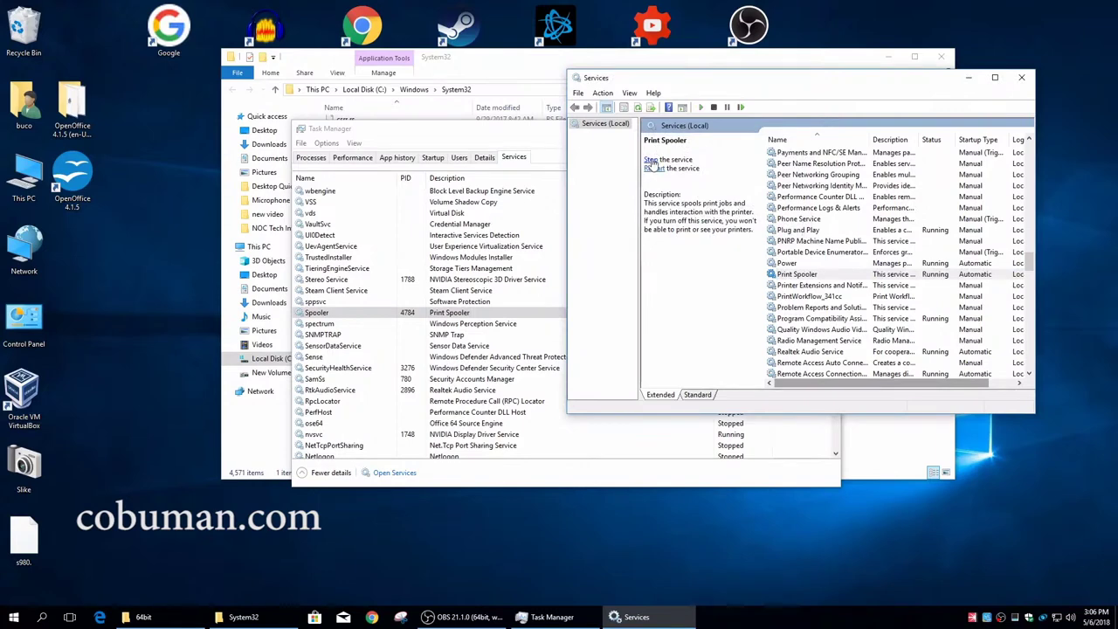
{"action": "left_click", "coordinate": [1023, 78]}
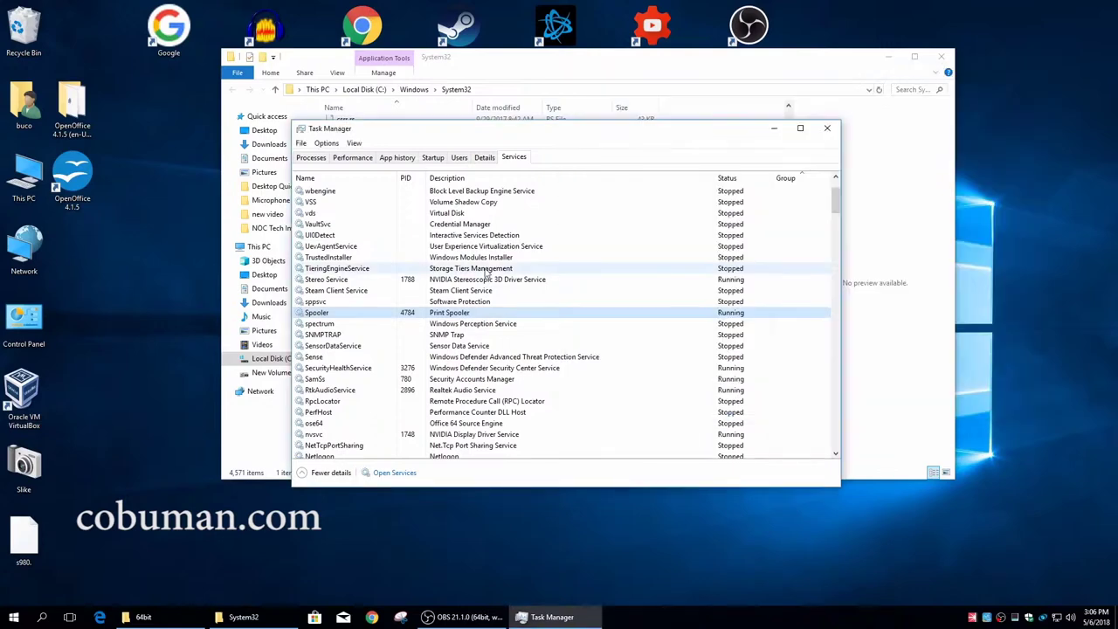
Highlight Windows Modules Installer and Interactive Services Detection in Task Manager's services list, and move the window down over the System32 folder.
{"action": "left_click", "coordinate": [418, 256]}
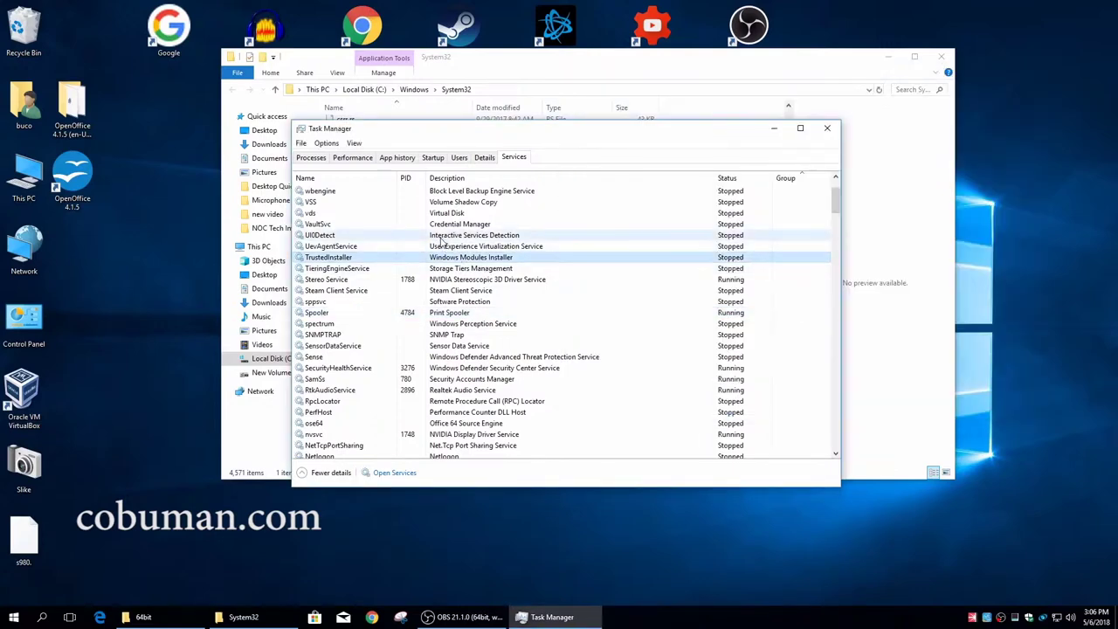
{"action": "left_click", "coordinate": [472, 237]}
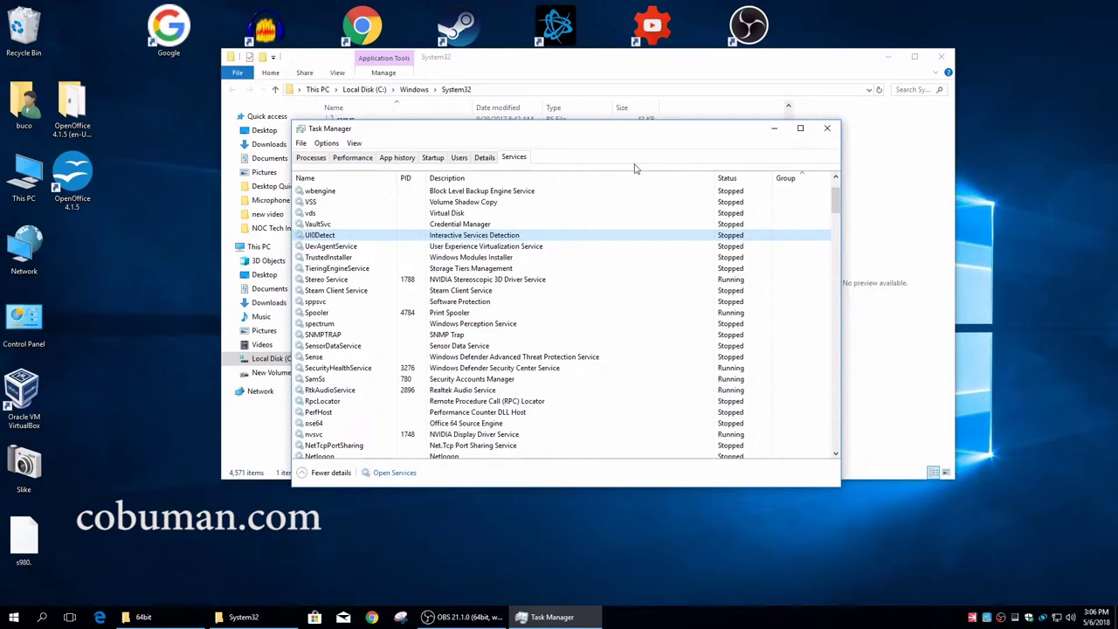
{"action": "left_click_drag", "start_coordinate": [676, 133], "coordinate": [781, 195]}
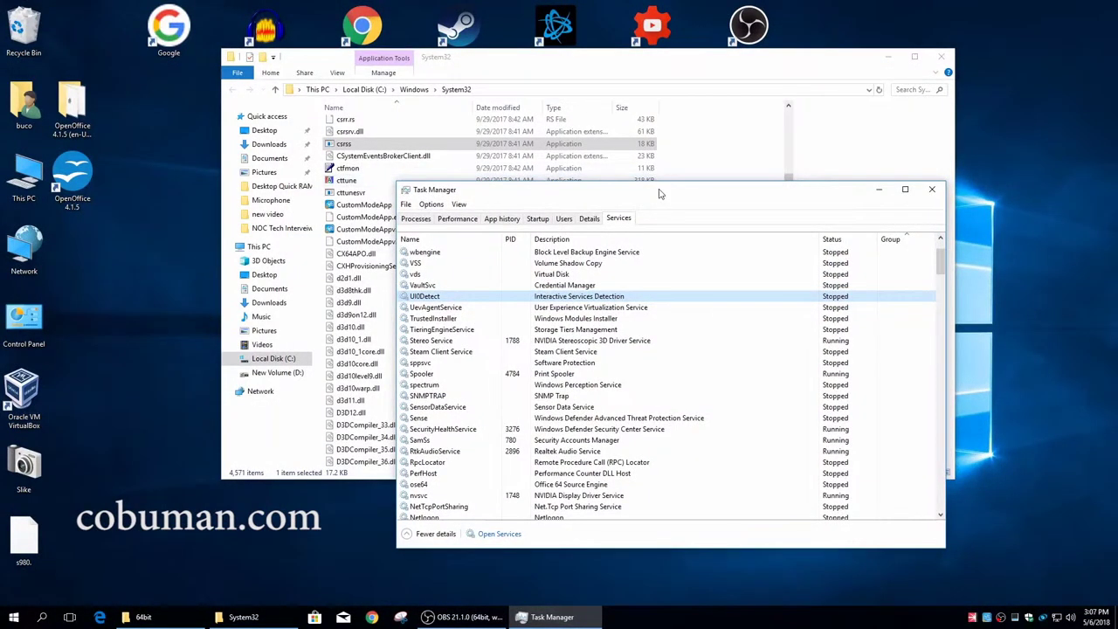
{"action": "left_click_drag", "start_coordinate": [660, 193], "coordinate": [634, 181]}
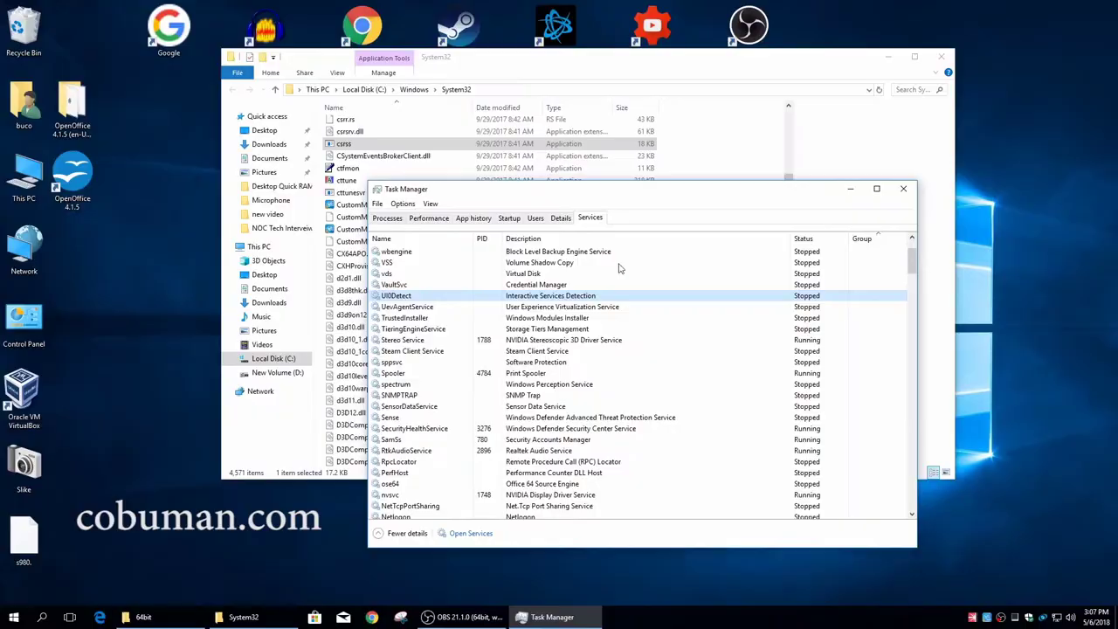
{"action": "left_click", "coordinate": [463, 617]}
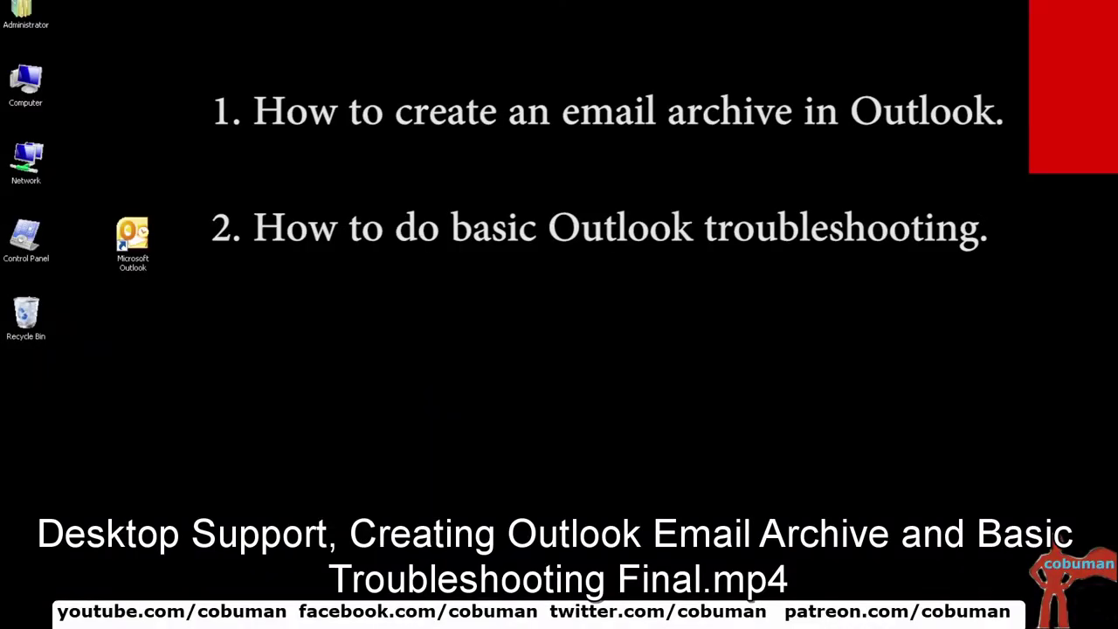
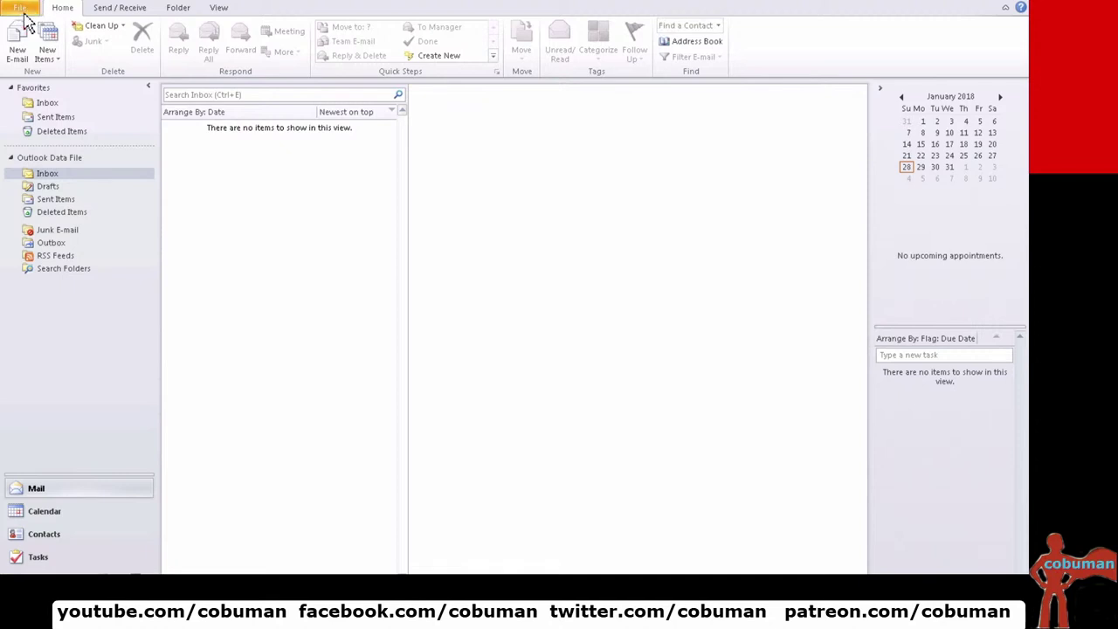
Open Account Settings in Outlook and show the list of Outlook data files.
{"action": "left_click", "coordinate": [23, 11]}
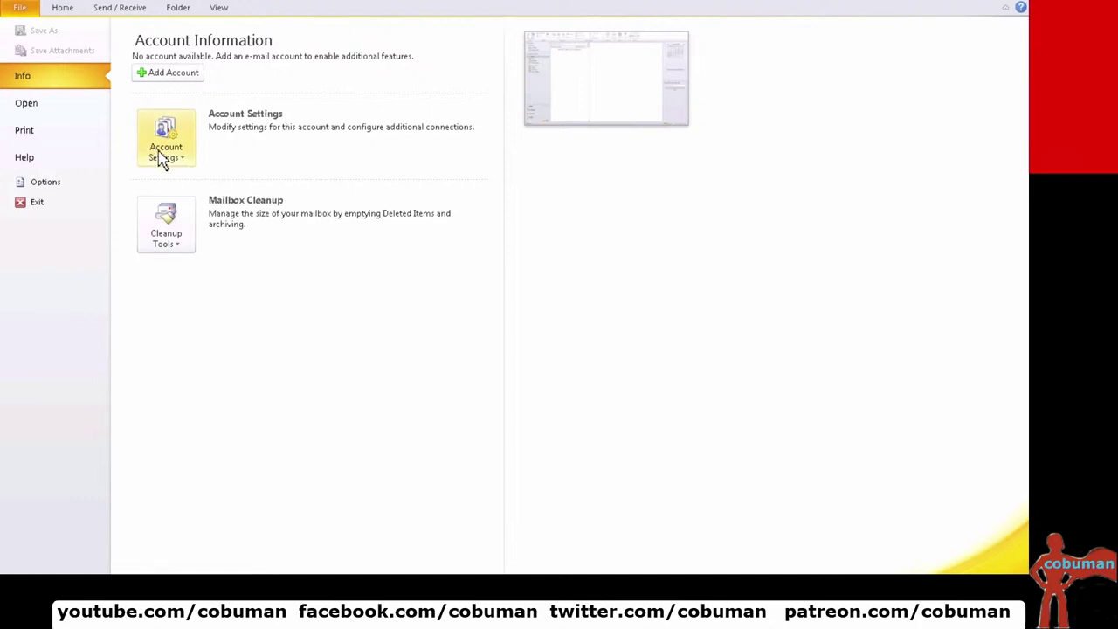
{"action": "left_click", "coordinate": [168, 150]}
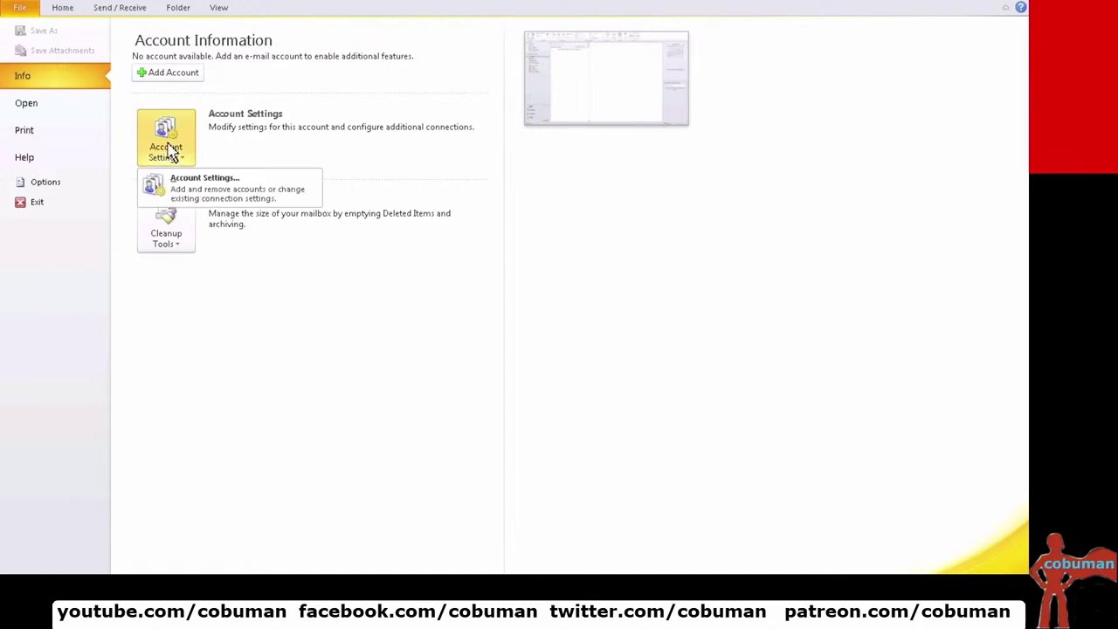
{"action": "left_click", "coordinate": [237, 194]}
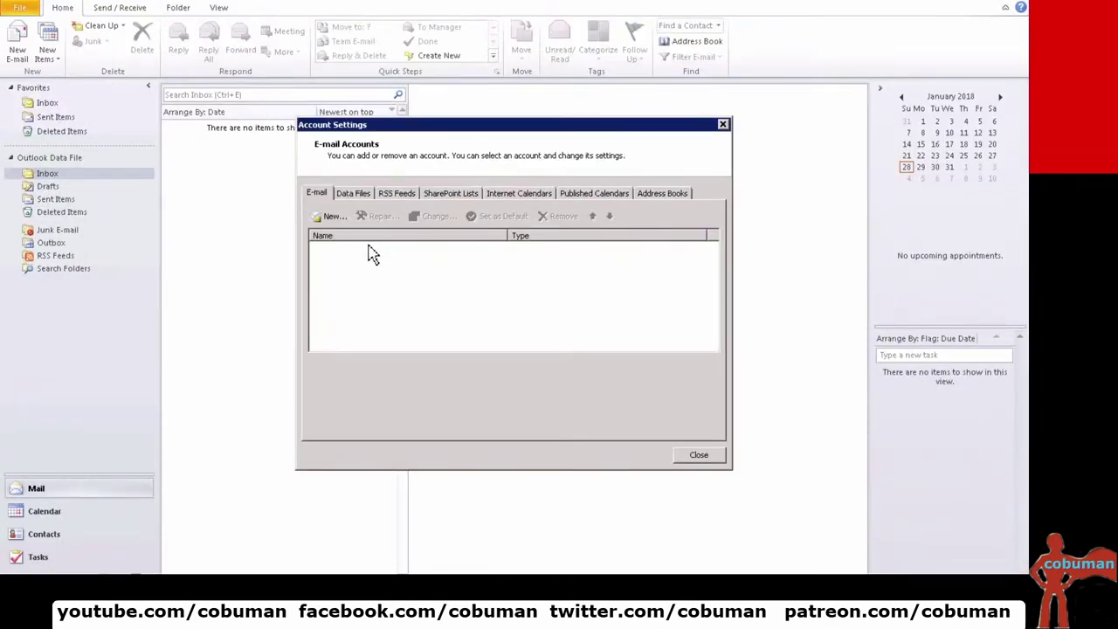
{"action": "left_click", "coordinate": [363, 196]}
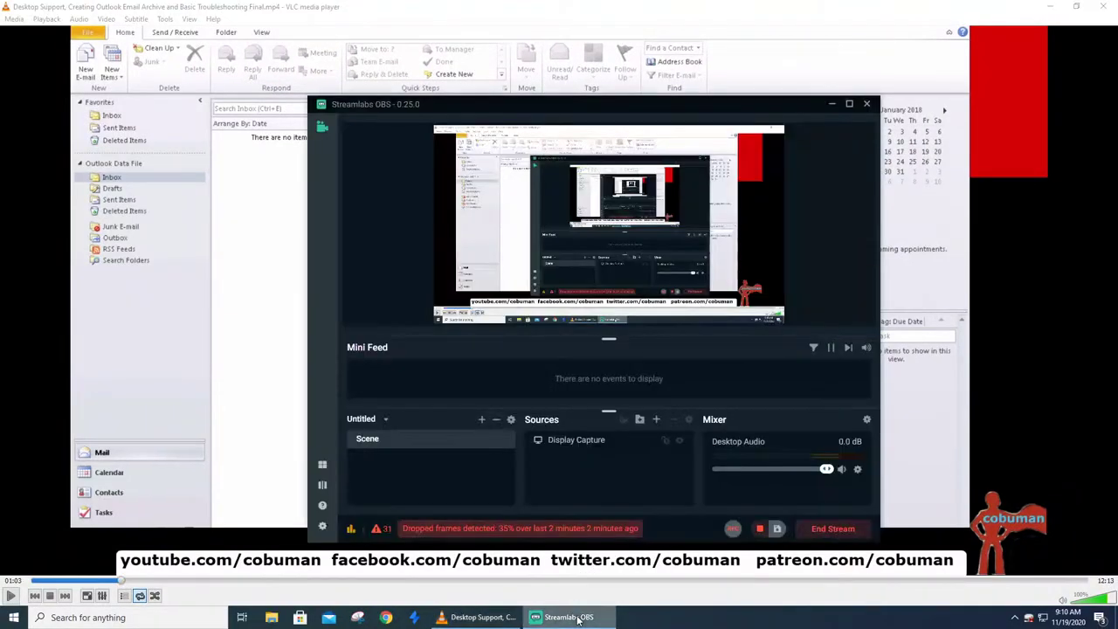
{"action": "left_click", "coordinate": [566, 616]}
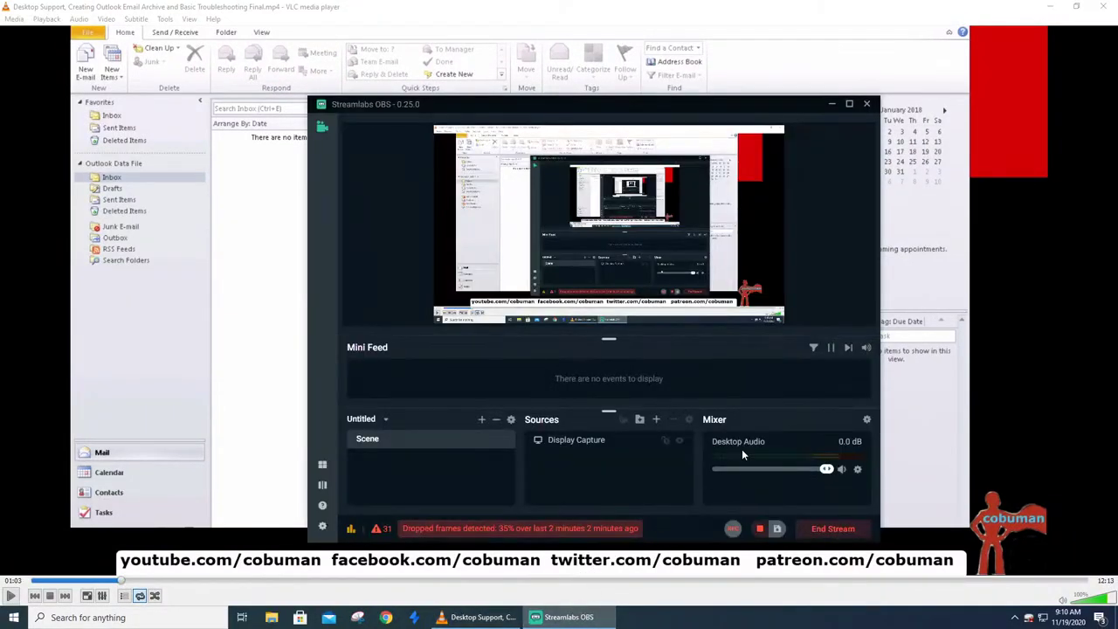
{"action": "left_click", "coordinate": [833, 529]}
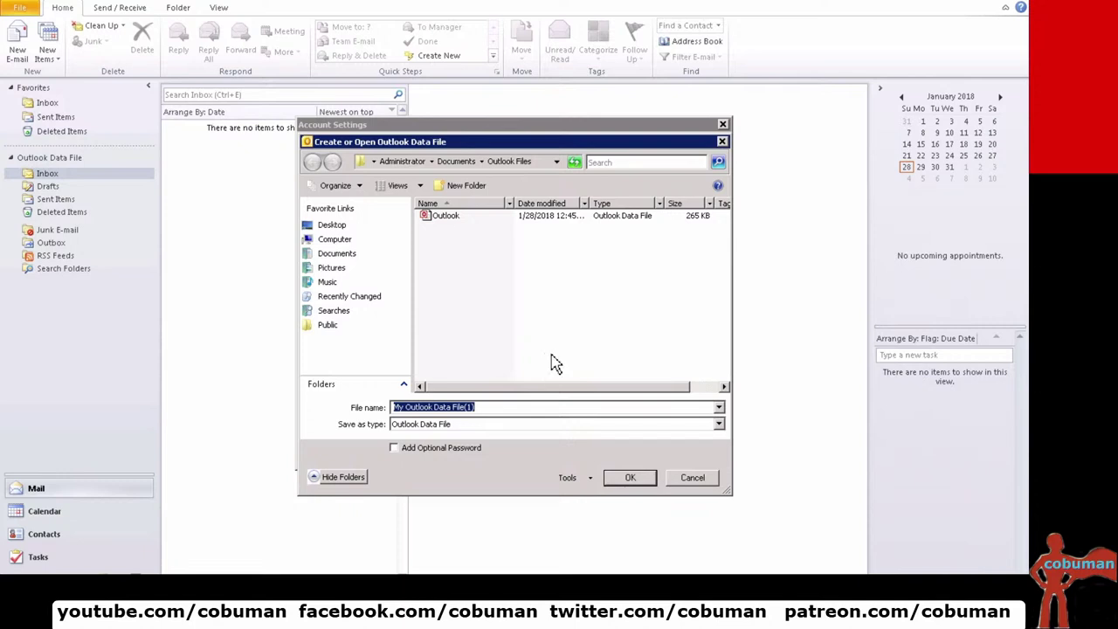
Create an Outlook data file named "New Archive" in the Outlook Files folder and close Account Settings.
{"action": "type", "text": "New Ar"}
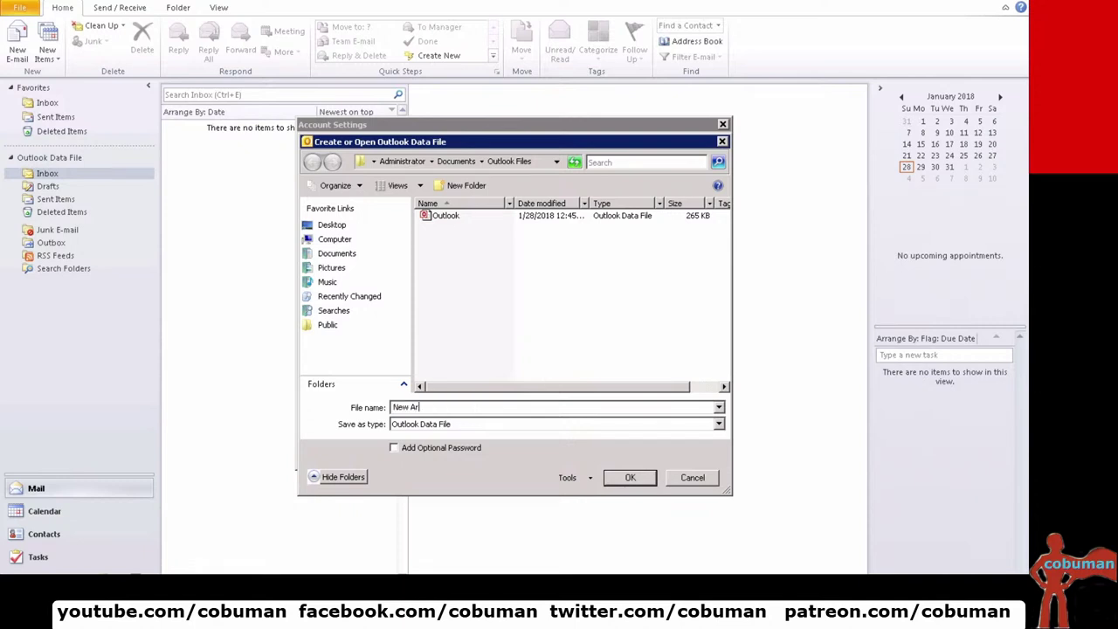
{"action": "type", "text": "chive"}
{"action": "left_click", "coordinate": [630, 478]}
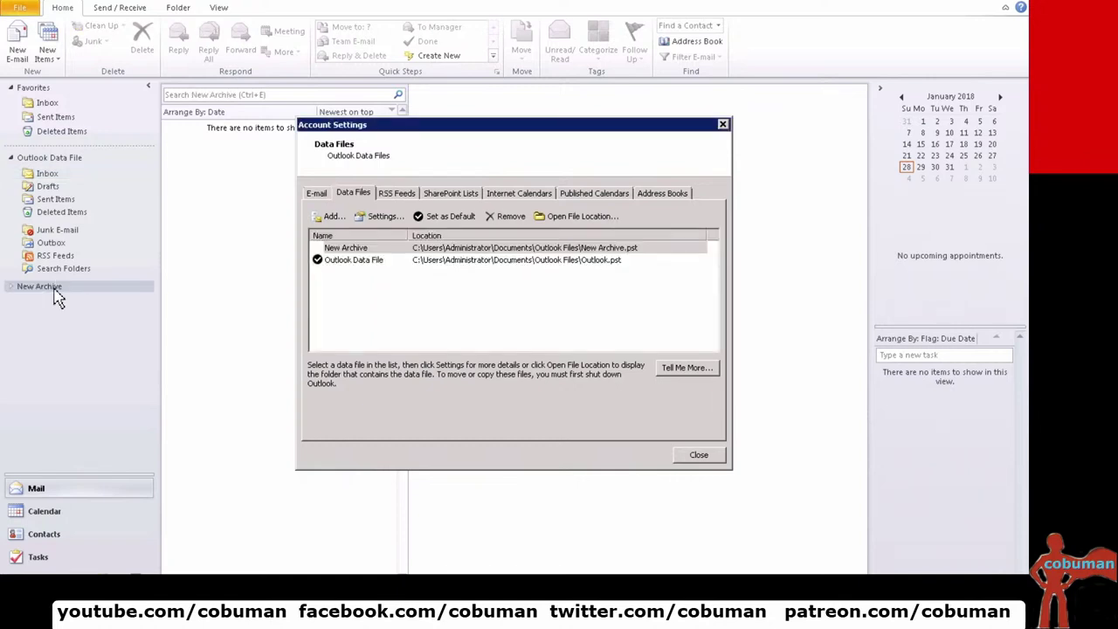
{"action": "left_click", "coordinate": [702, 461]}
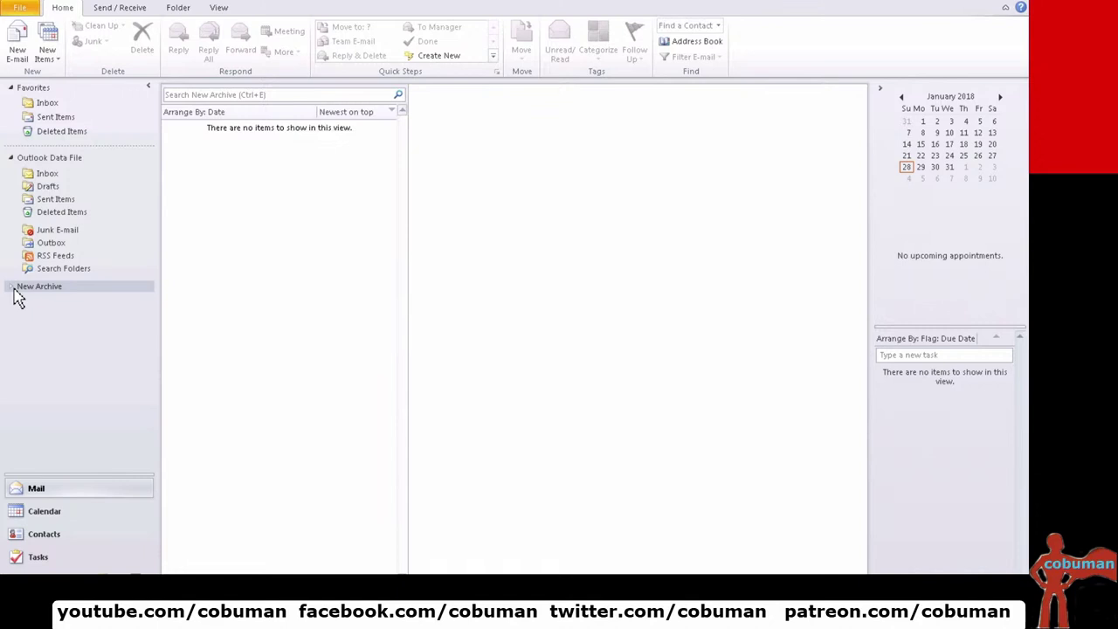
Expand the New Archive data file and create a folder named "Inbox" in it.
{"action": "left_click", "coordinate": [12, 289]}
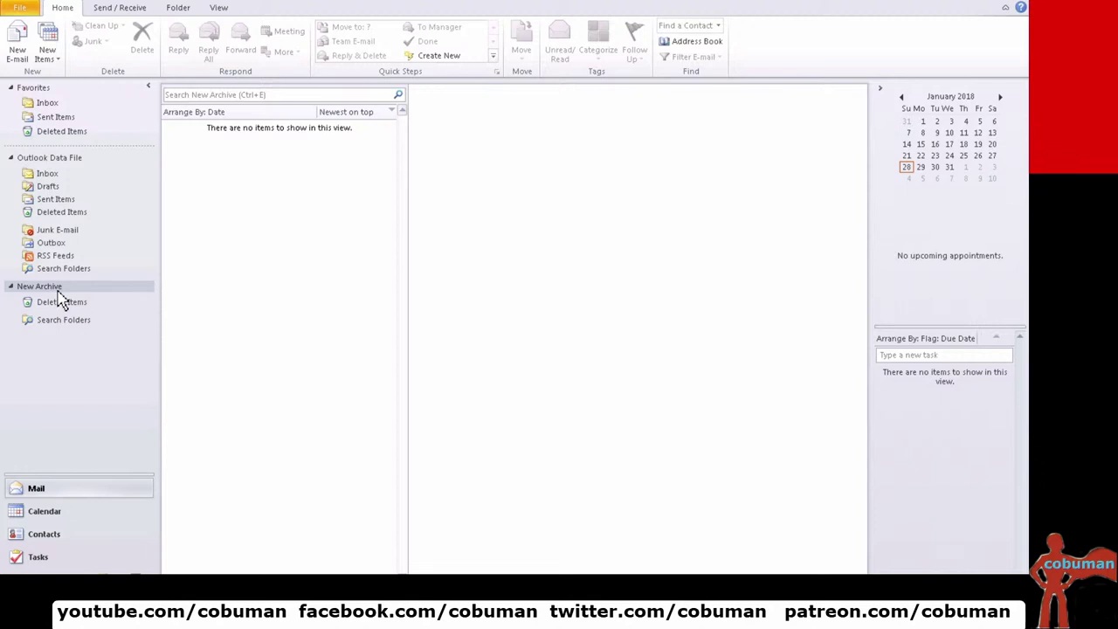
{"action": "right_click", "coordinate": [58, 288]}
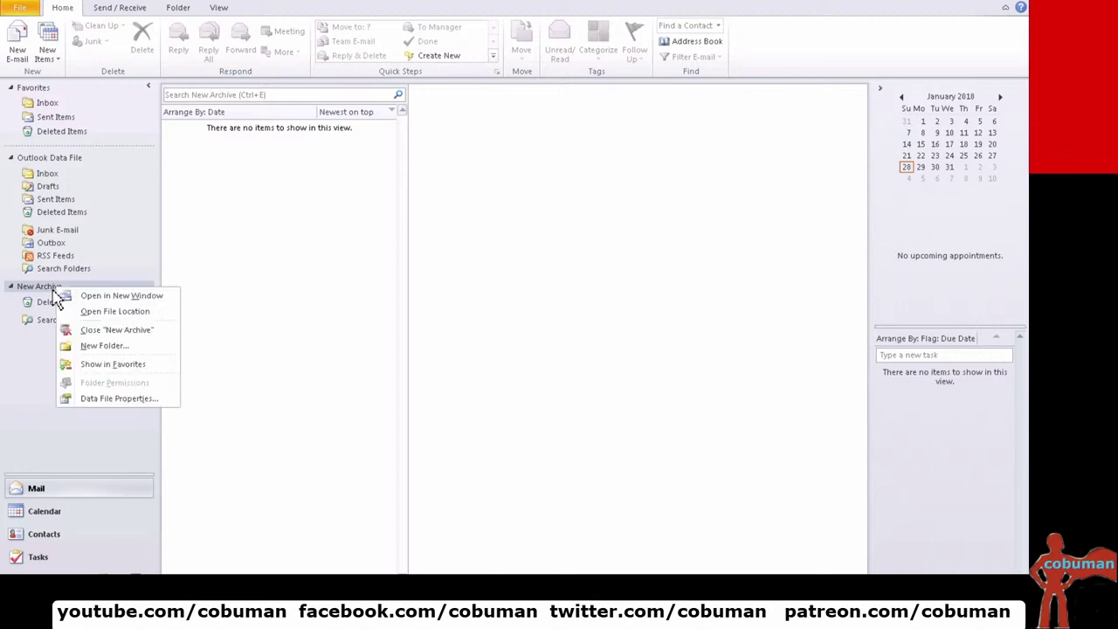
{"action": "left_click", "coordinate": [126, 350]}
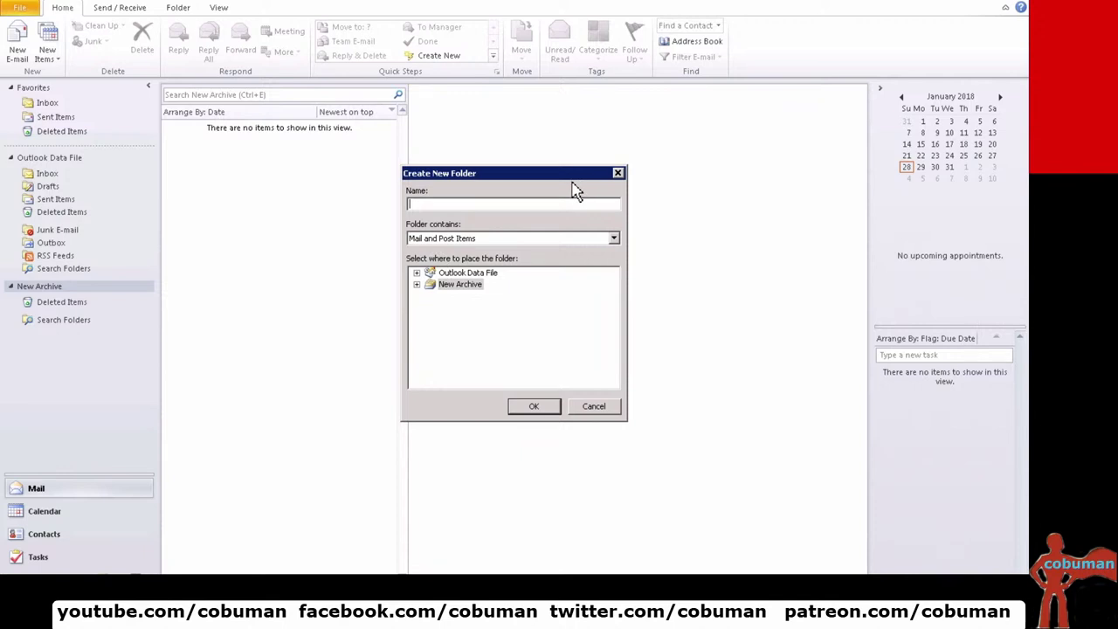
{"action": "type", "text": "Inbox"}
{"action": "left_click", "coordinate": [543, 407]}
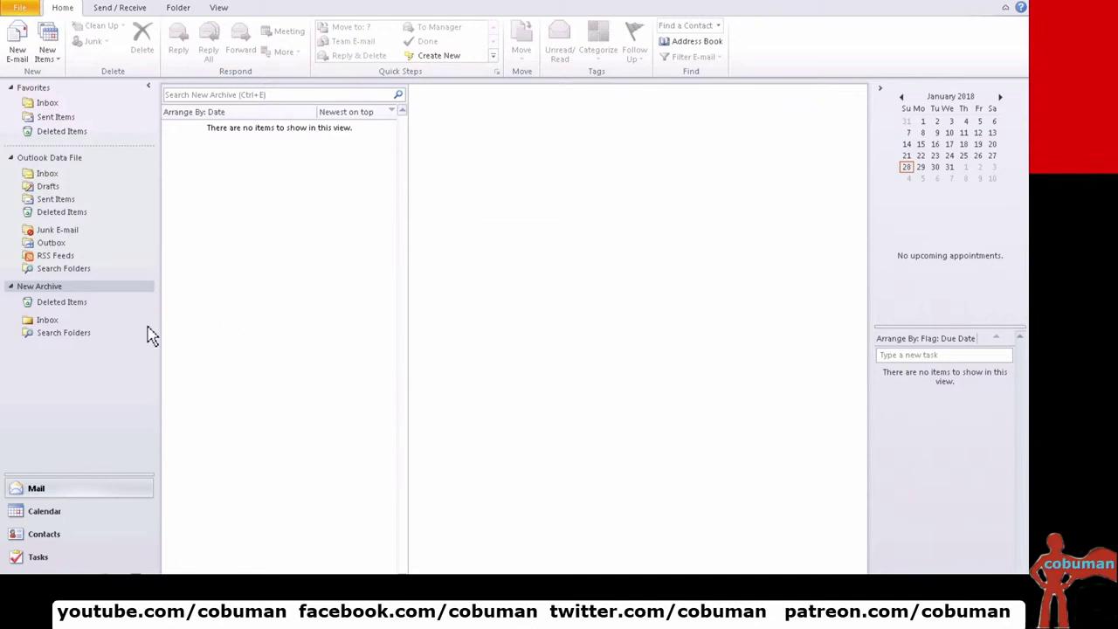
Compare the Inbox in New Archive with the Inbox in Outlook Data File by viewing each in turn.
{"action": "left_click", "coordinate": [50, 321]}
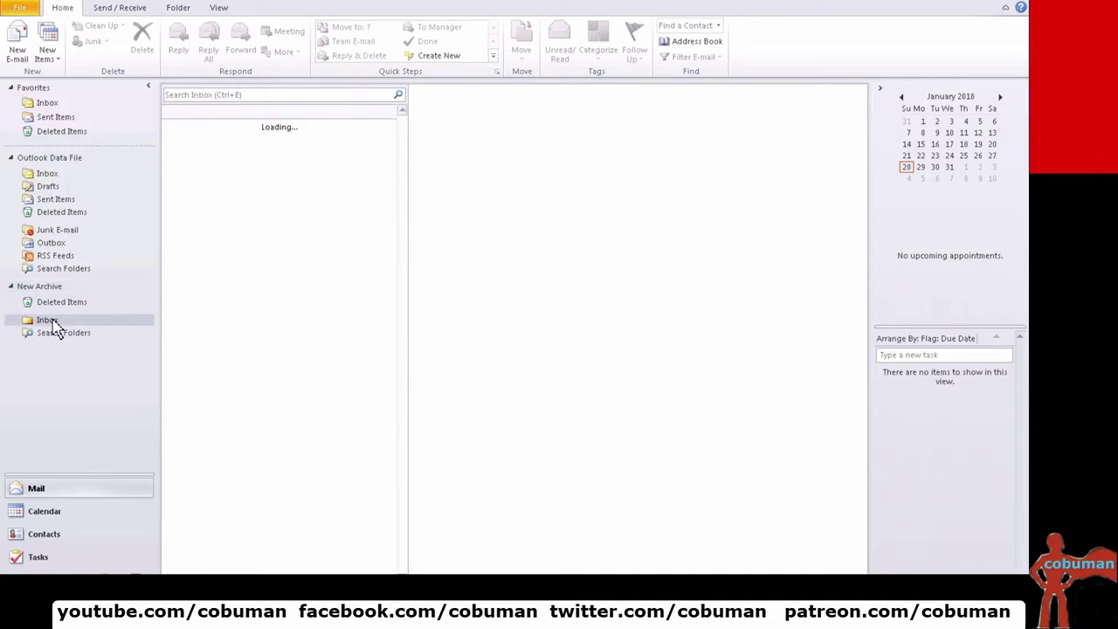
{"action": "left_click", "coordinate": [49, 174]}
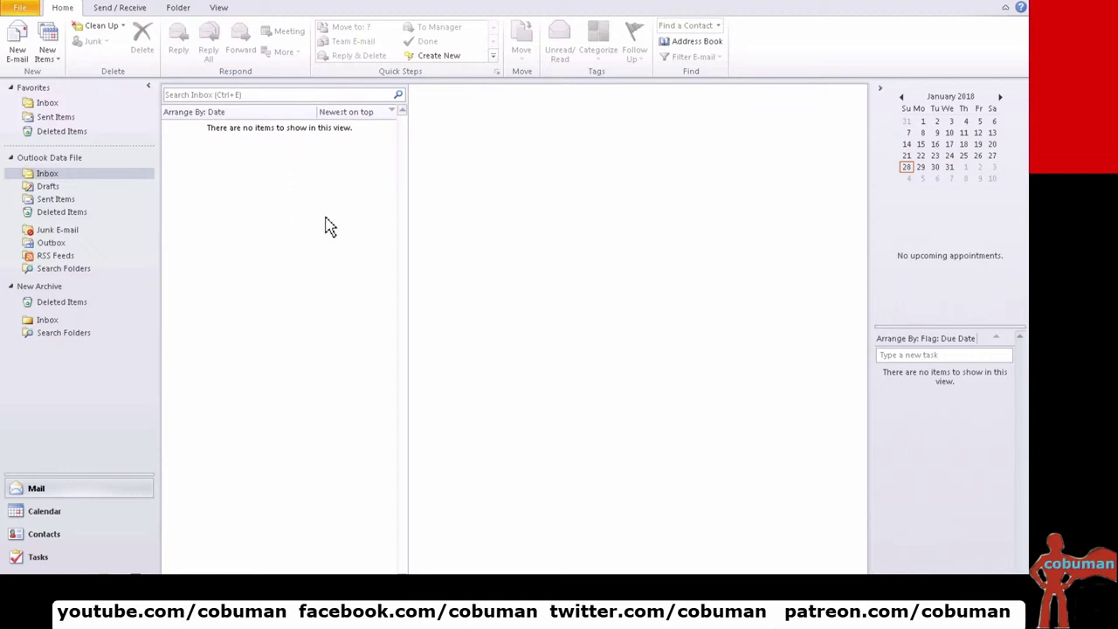
{"action": "left_click", "coordinate": [48, 175]}
{"action": "left_click", "coordinate": [47, 323]}
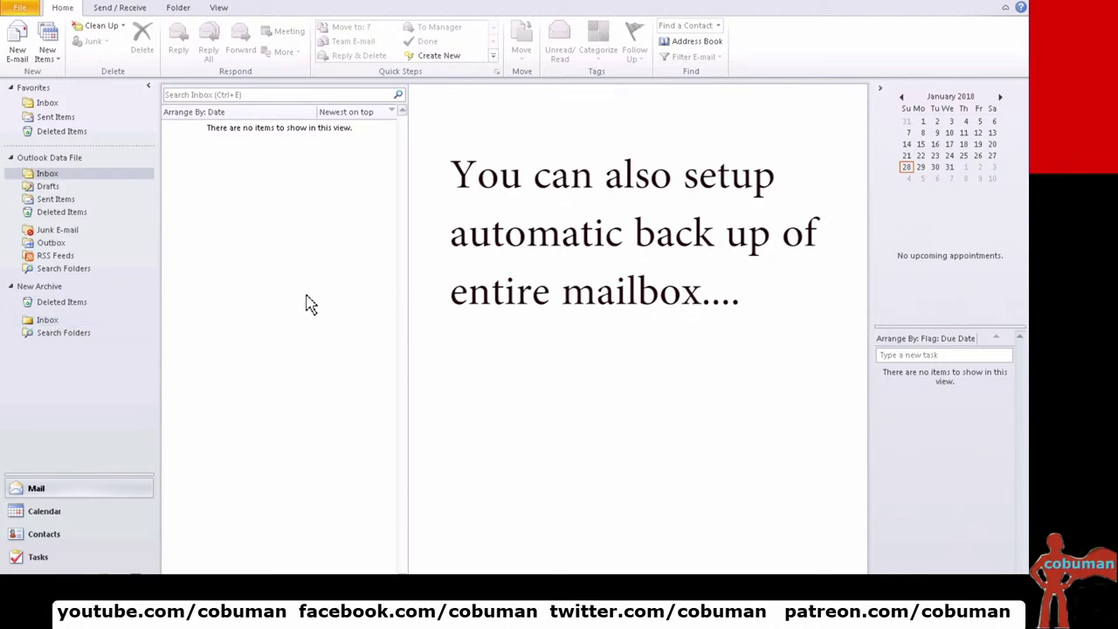
{"action": "left_click", "coordinate": [51, 323]}
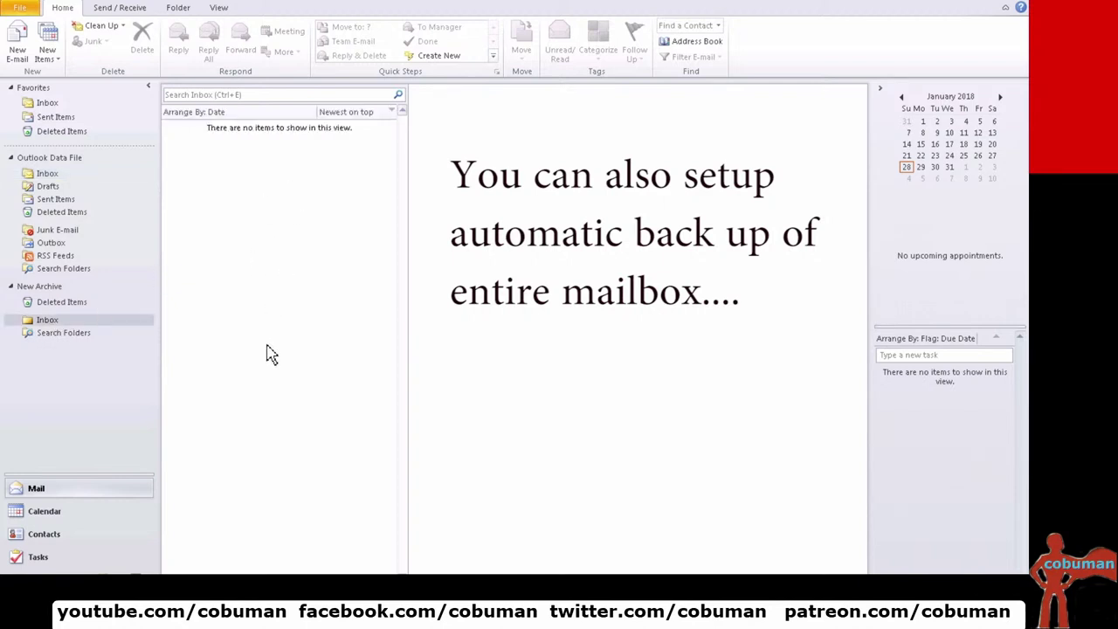
{"action": "left_click", "coordinate": [46, 176]}
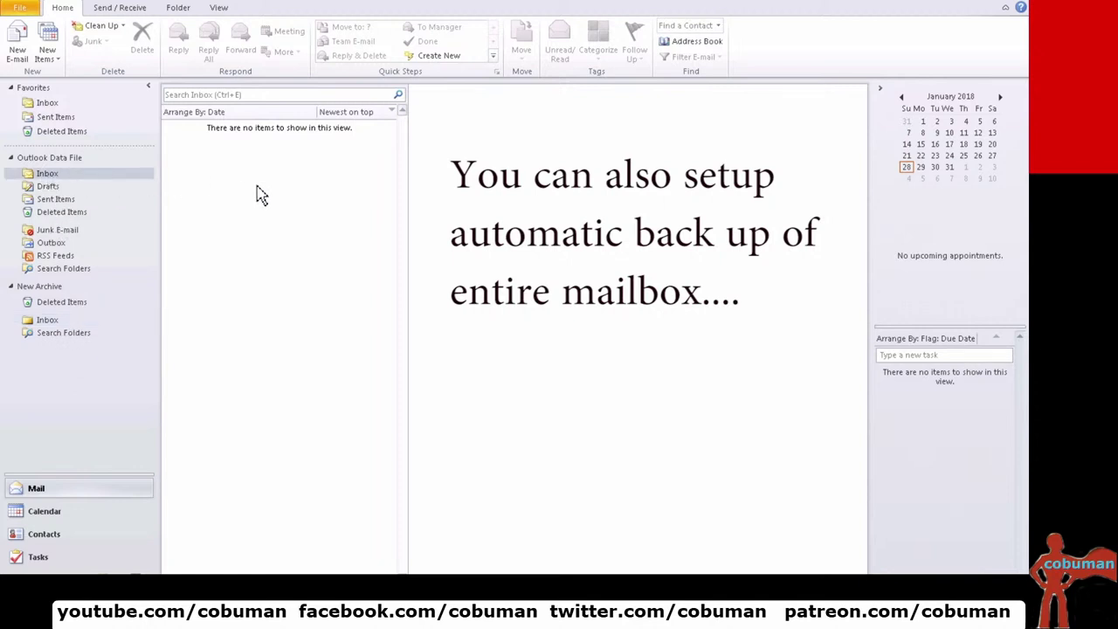
{"action": "left_click", "coordinate": [55, 323]}
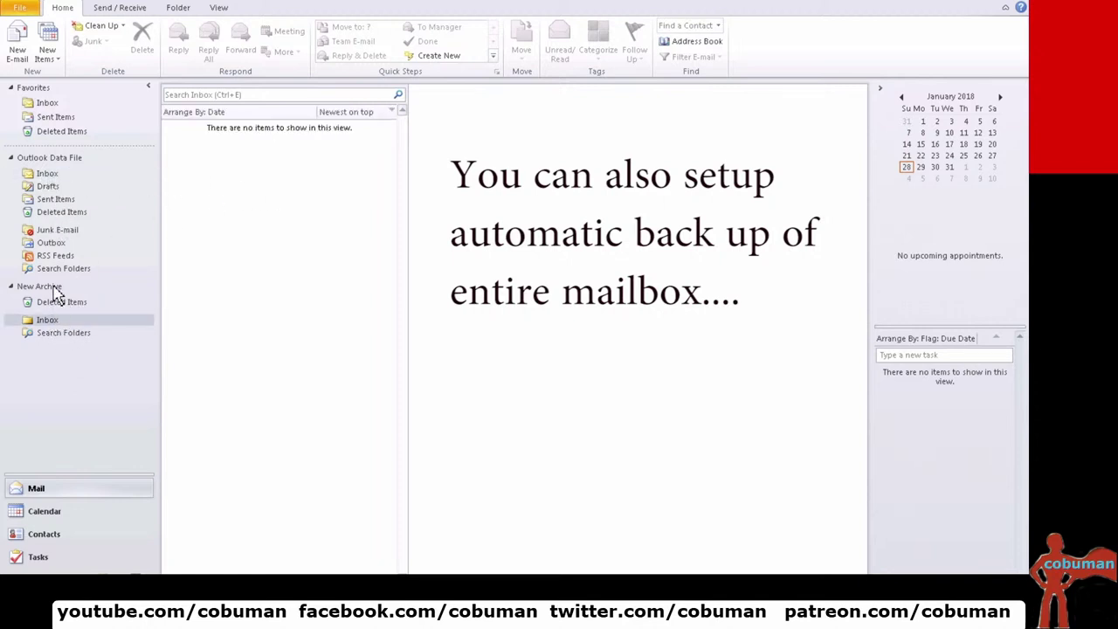
Create a folder named "Old emails" in New Archive and view its contents.
{"action": "left_click", "coordinate": [54, 290]}
{"action": "right_click", "coordinate": [54, 290]}
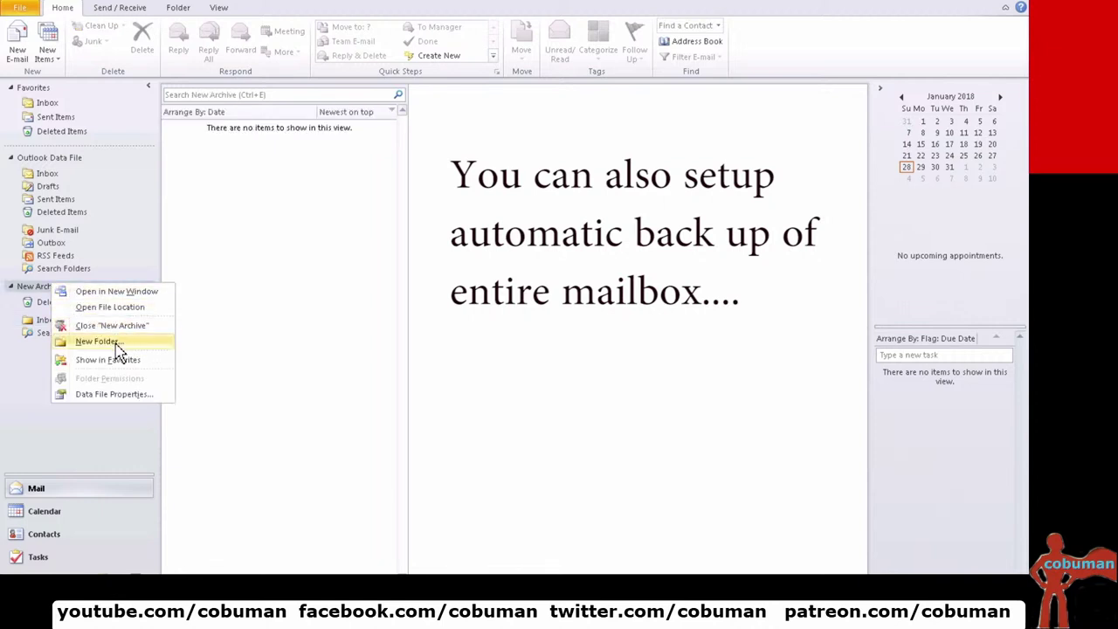
{"action": "left_click", "coordinate": [98, 341]}
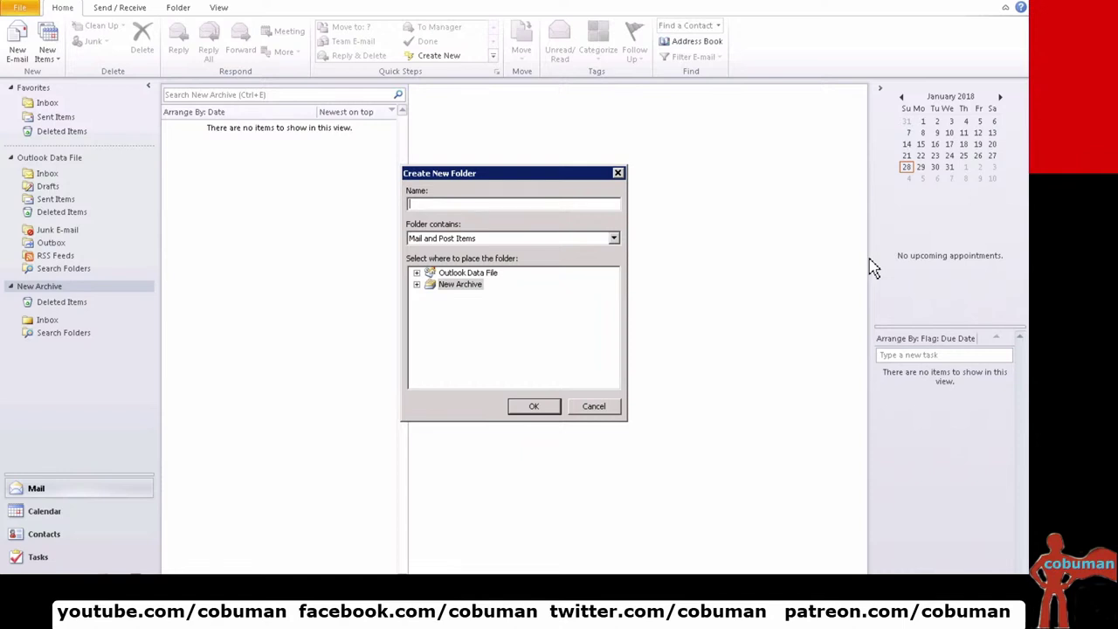
{"action": "type", "text": "Old emails"}
{"action": "key", "text": "Return"}
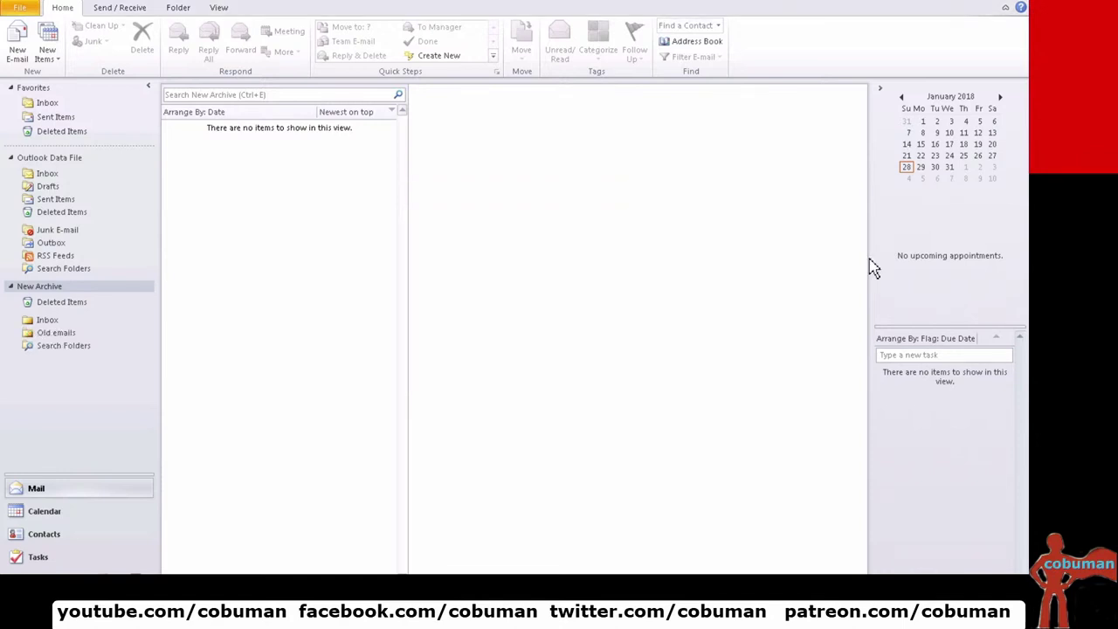
{"action": "left_click", "coordinate": [61, 334]}
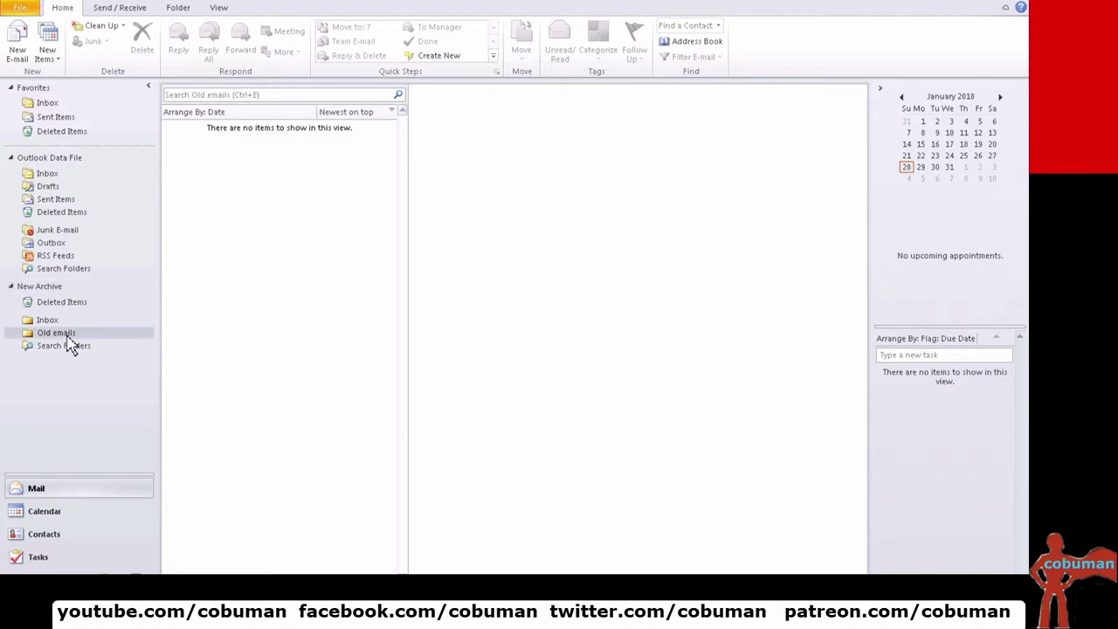
{"action": "left_click", "coordinate": [48, 289]}
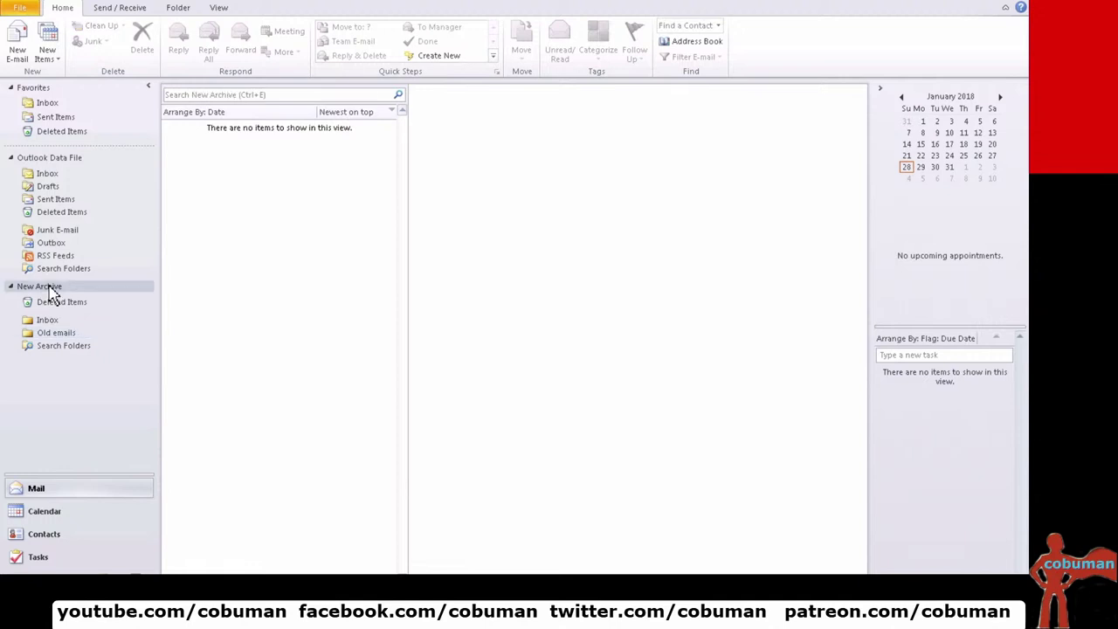
Create another Outlook data file named "2nd Archive" in the Outlook Files folder.
{"action": "left_click", "coordinate": [53, 66]}
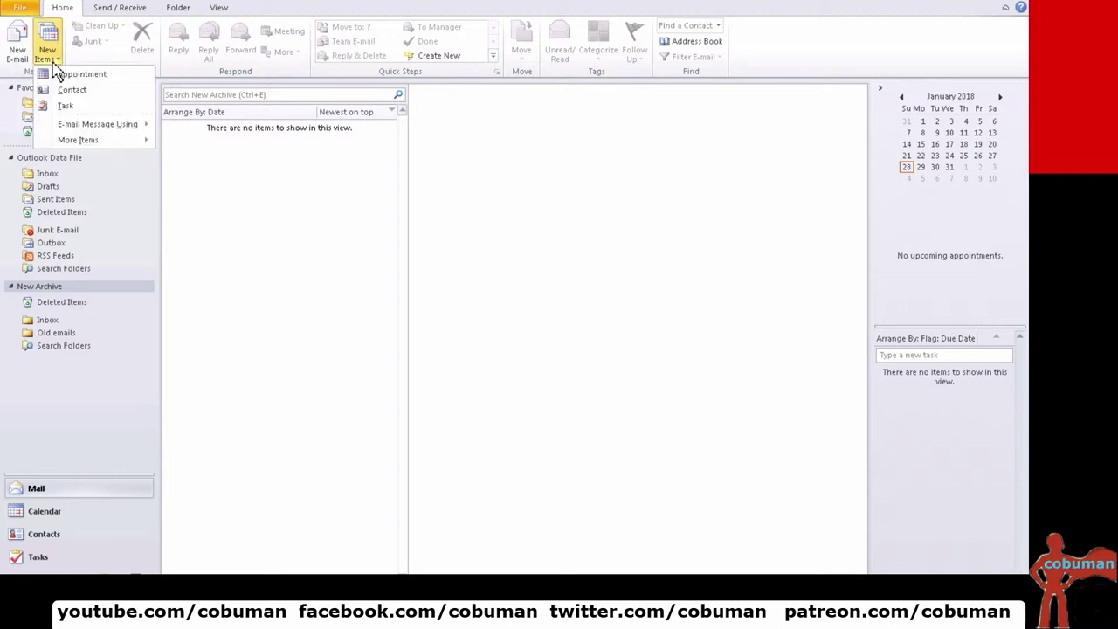
{"action": "mouse_move", "coordinate": [73, 144]}
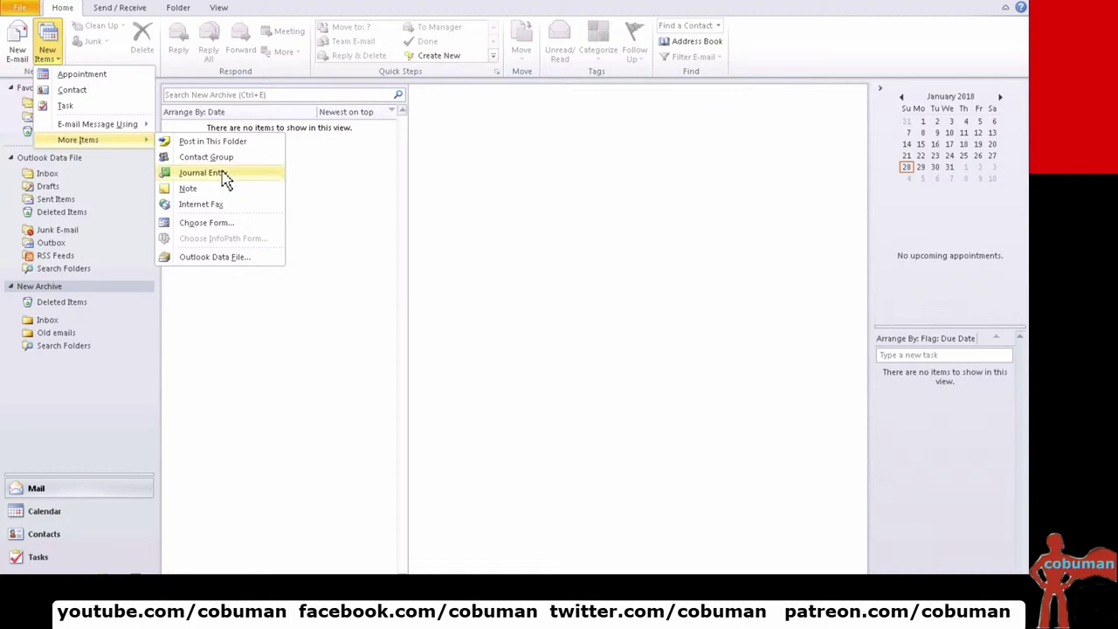
{"action": "left_click", "coordinate": [212, 261]}
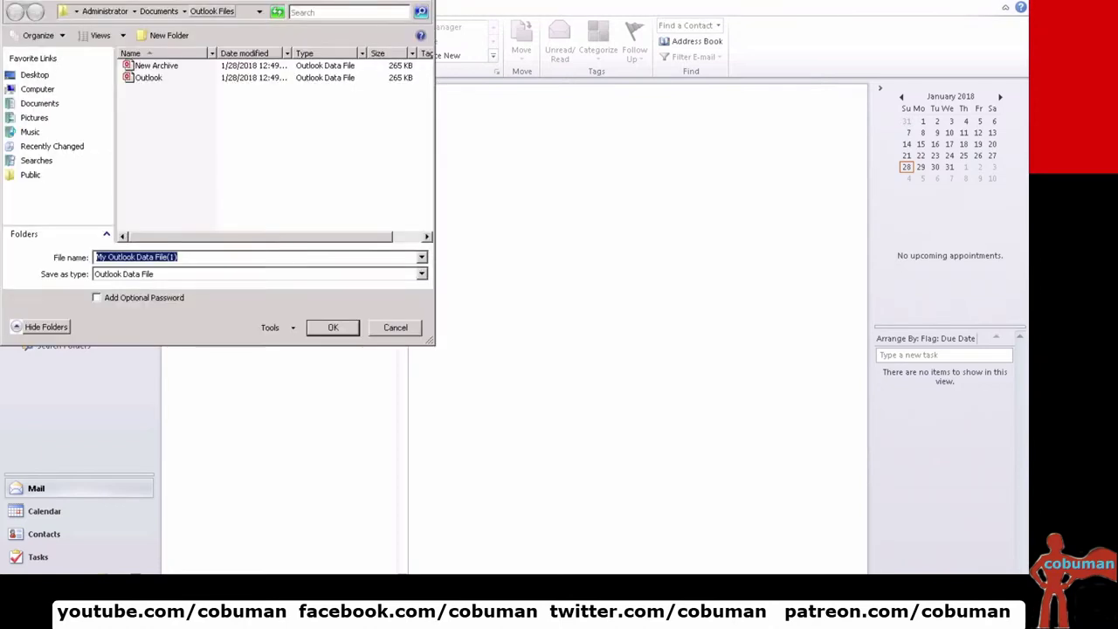
{"action": "left_click_drag", "start_coordinate": [252, 9], "coordinate": [428, 78]}
{"action": "type", "text": "2"}
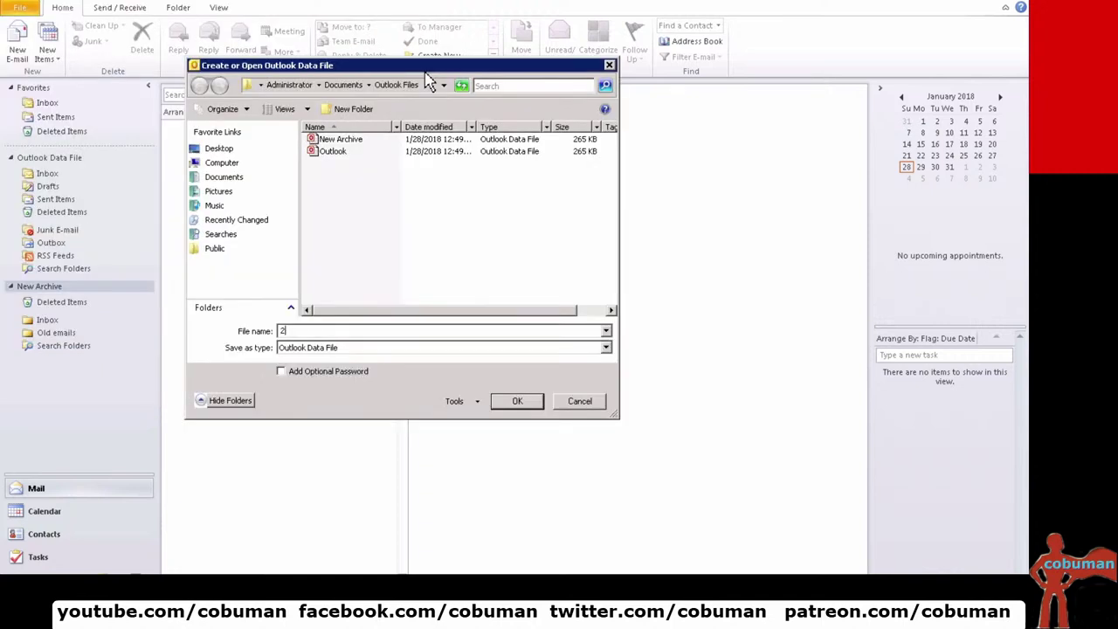
{"action": "type", "text": "nd Archive"}
{"action": "left_click", "coordinate": [519, 407]}
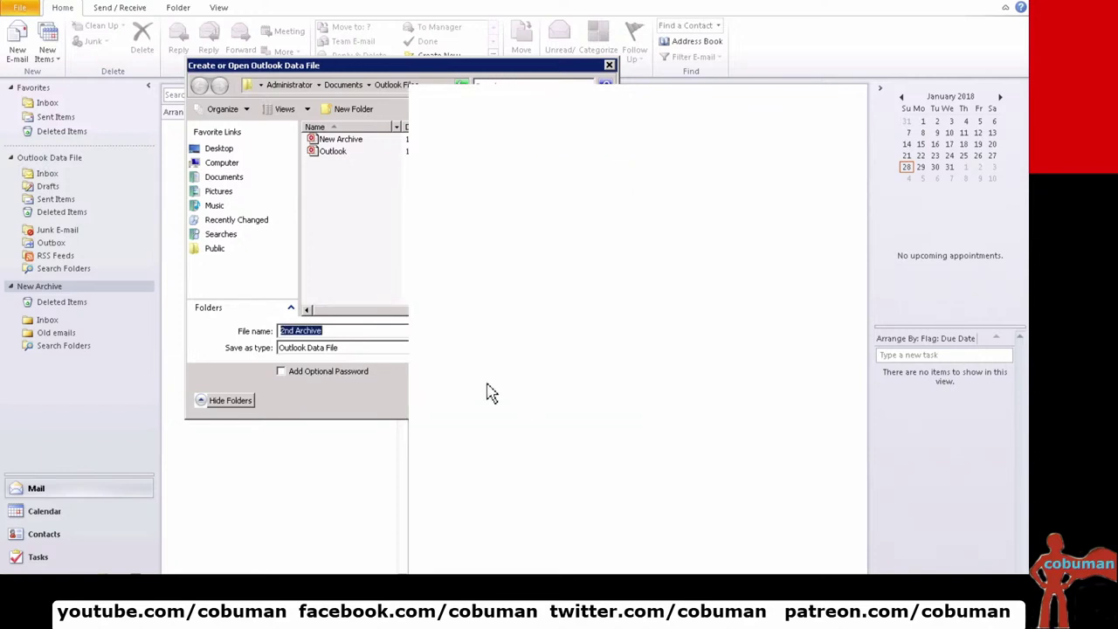
Expand 2nd Archive in the folder list, view both archives, and return to the desktop.
{"action": "left_click", "coordinate": [13, 286]}
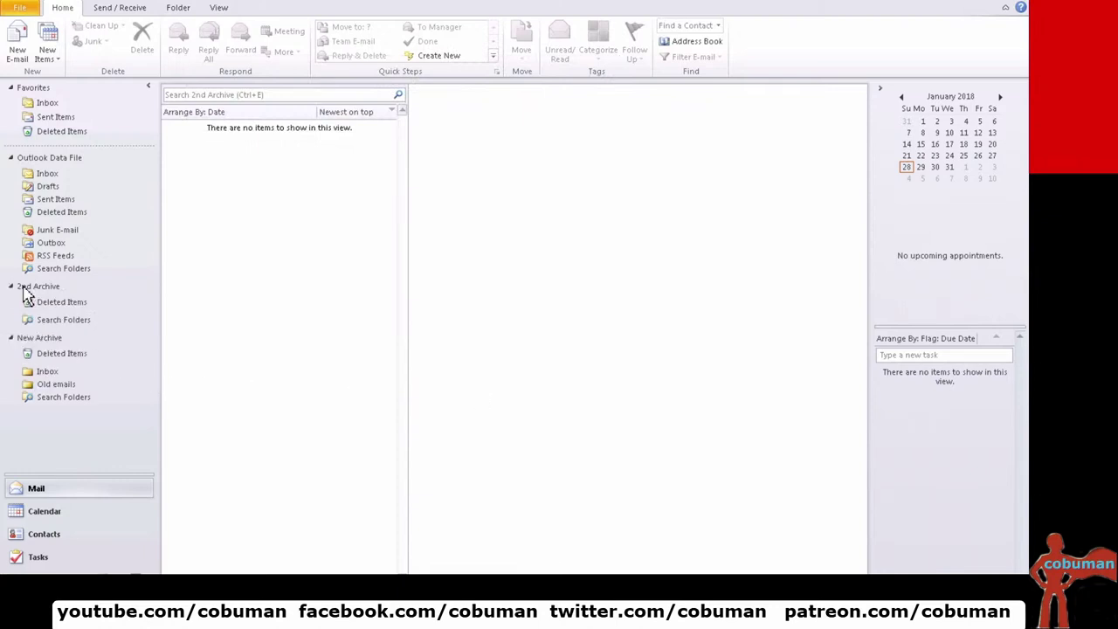
{"action": "left_click", "coordinate": [54, 338]}
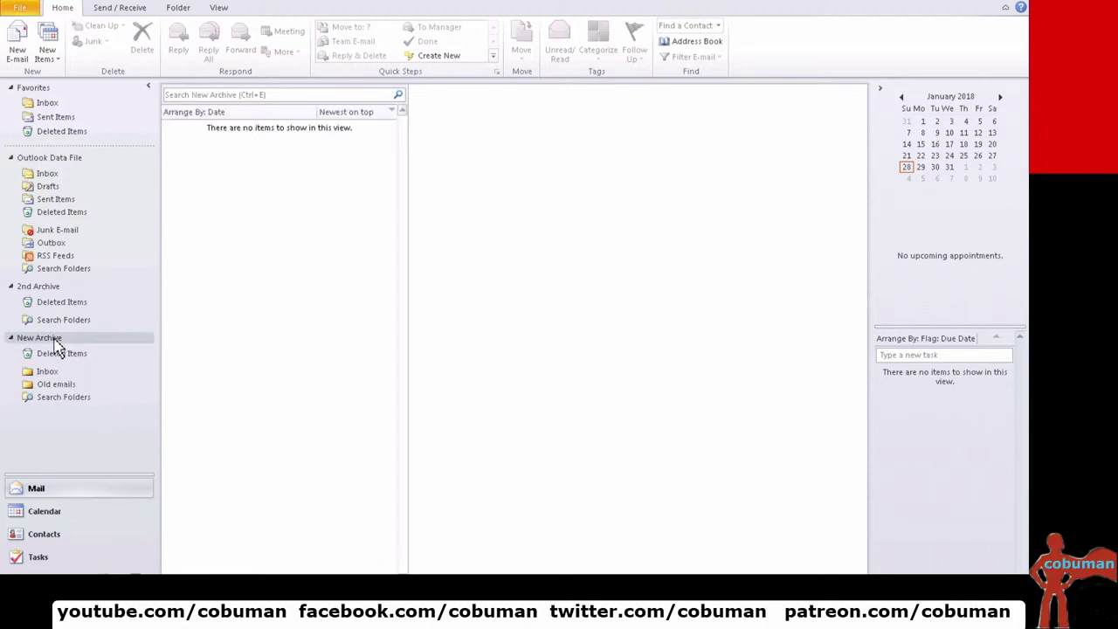
{"action": "left_click", "coordinate": [39, 286]}
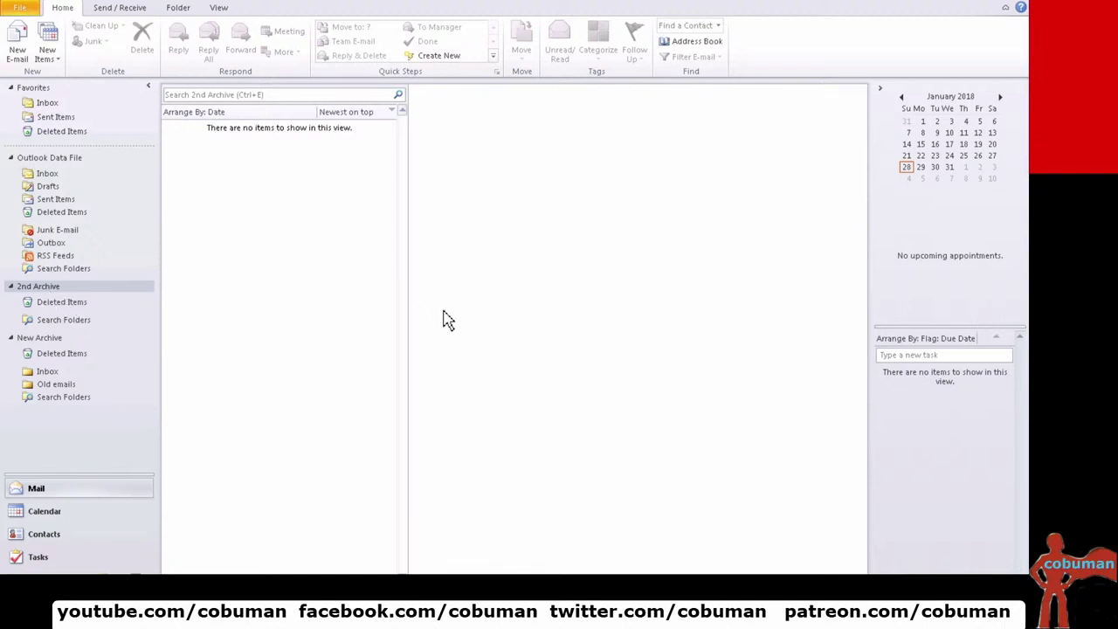
{"action": "left_click", "coordinate": [1003, 8]}
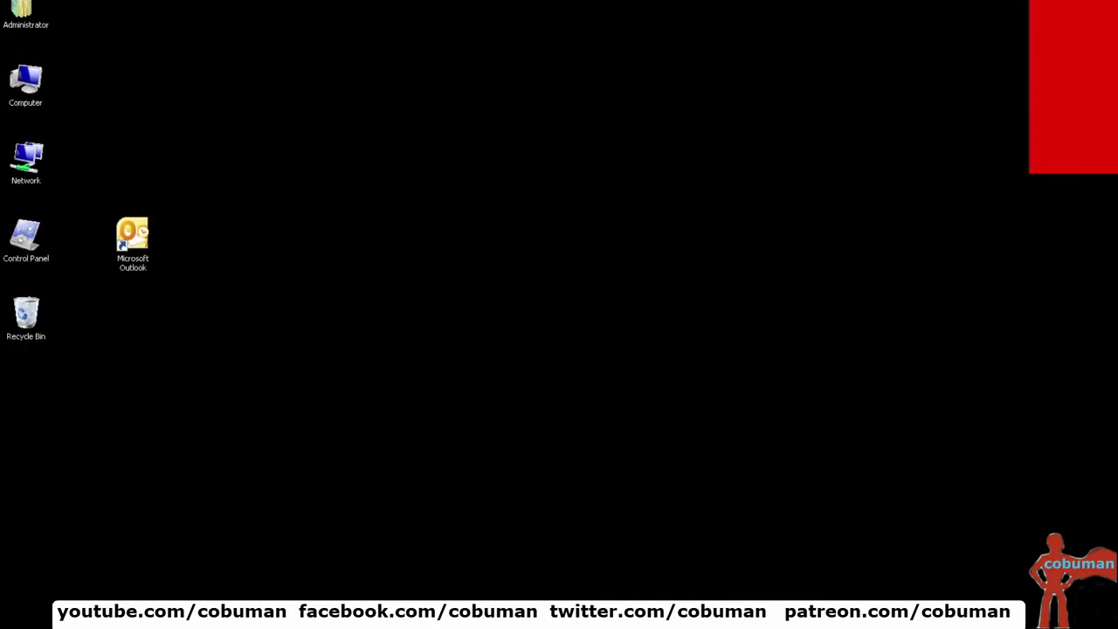
Switch to Windows Explorer and open the Users folder on Local Disk (C:).
{"action": "key", "text": "super"}
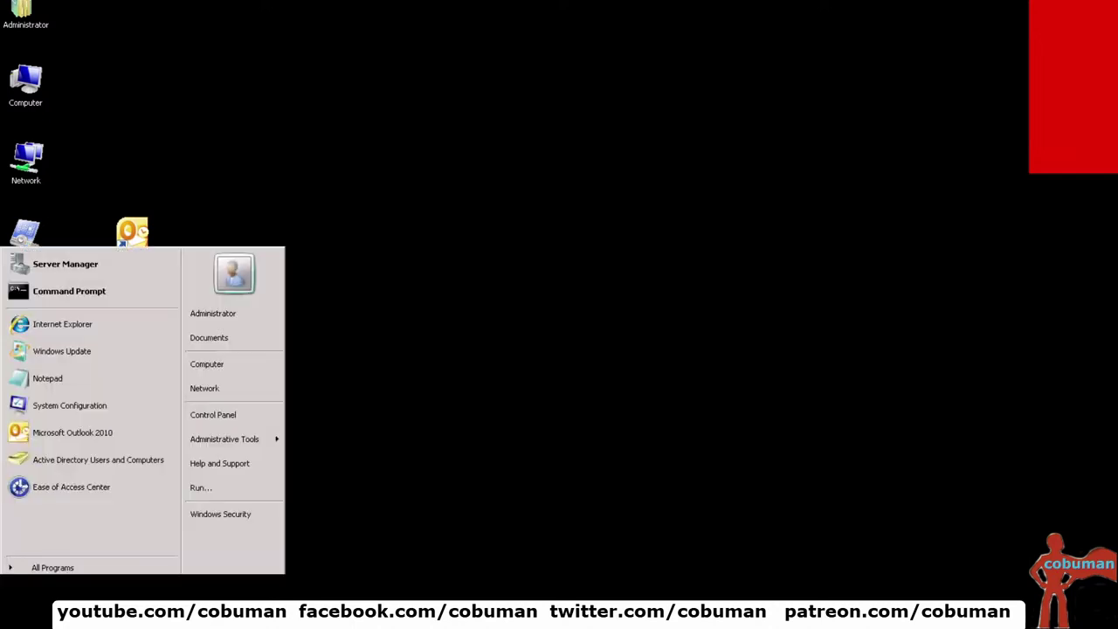
{"action": "left_click", "coordinate": [246, 370]}
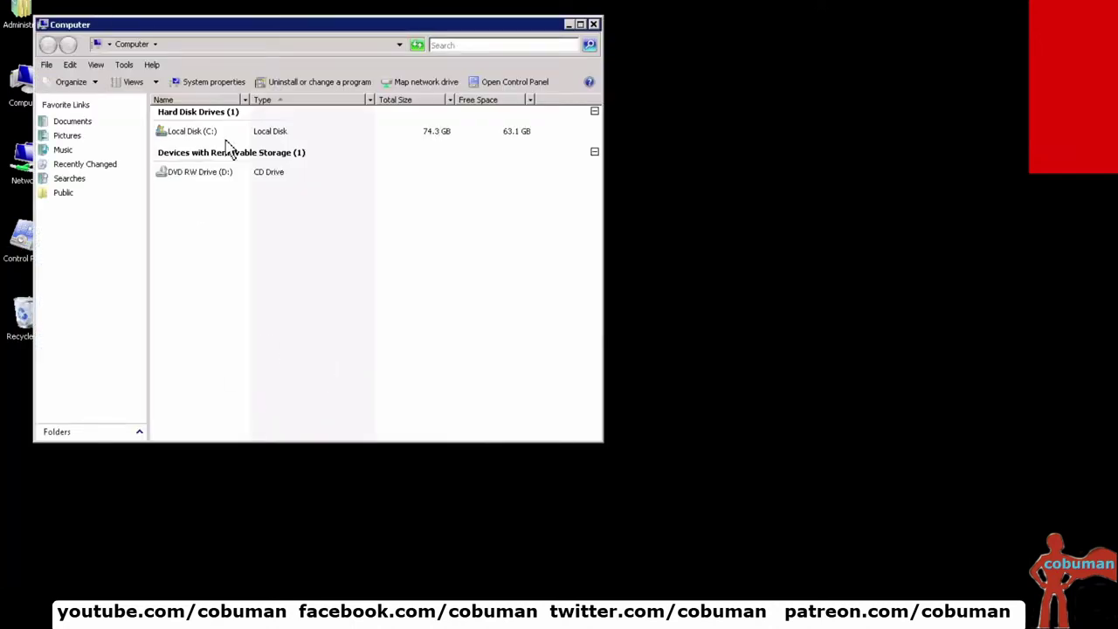
{"action": "mouse_move", "coordinate": [197, 140]}
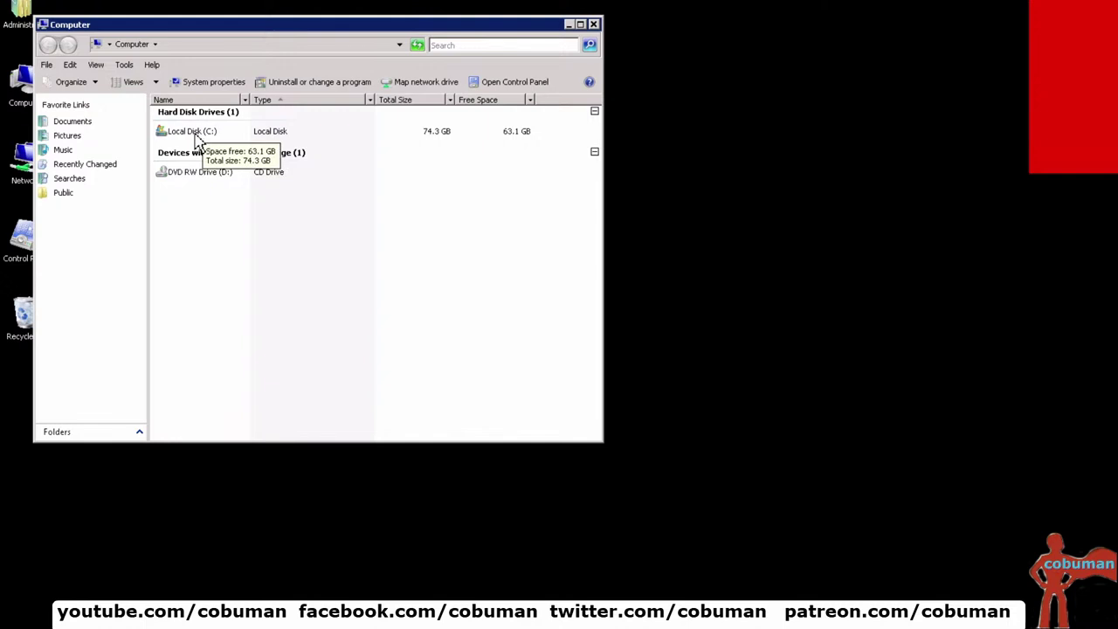
{"action": "double_click", "coordinate": [195, 134]}
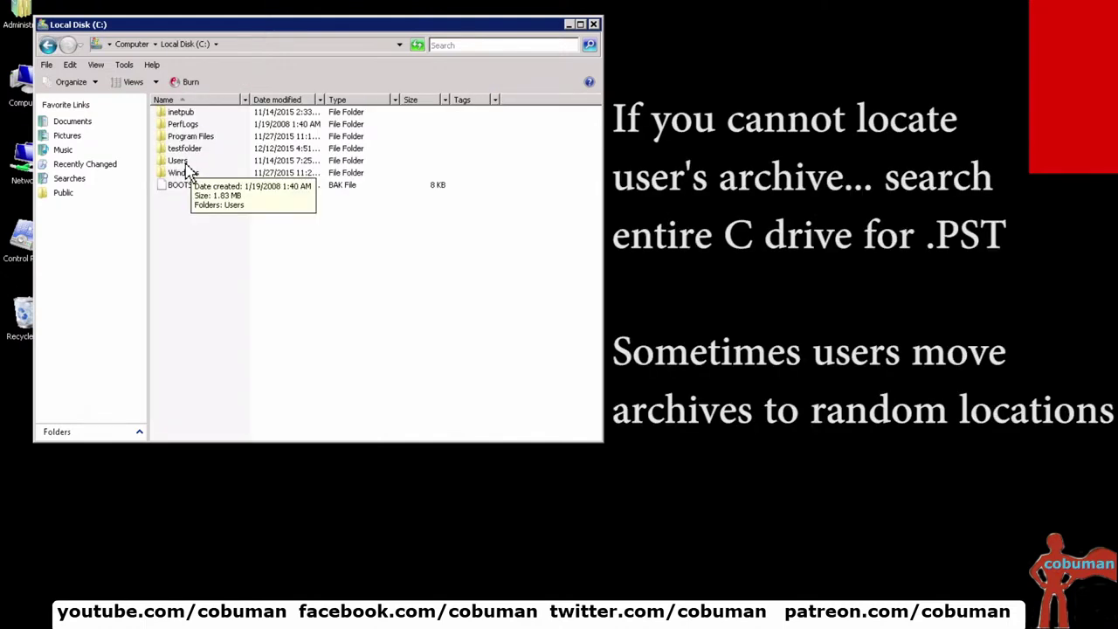
{"action": "double_click", "coordinate": [186, 166]}
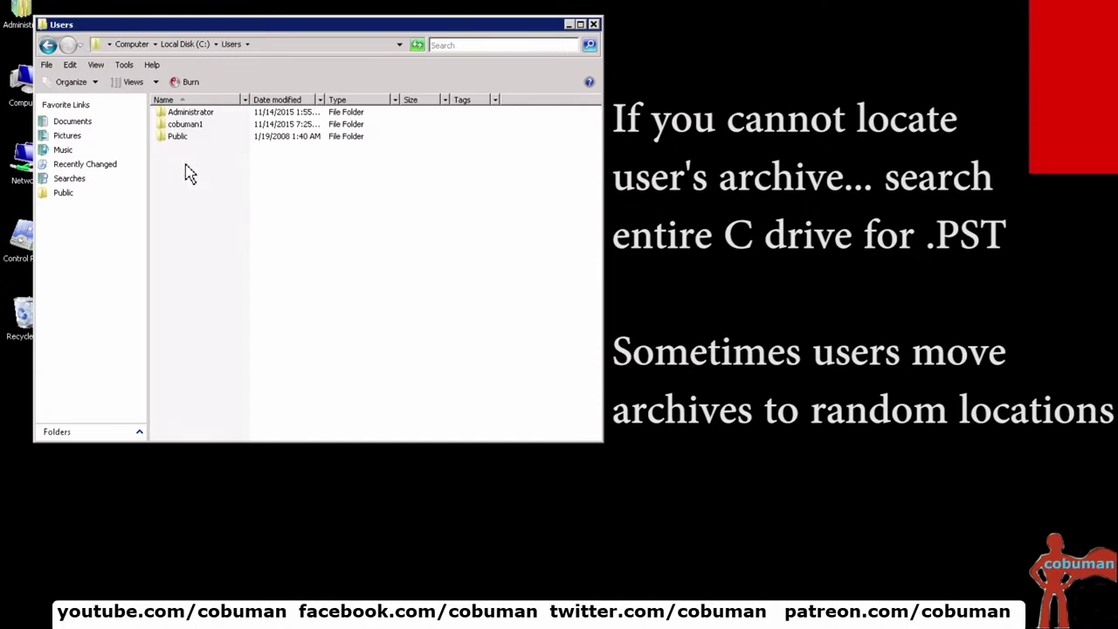
Open the Administrator profile folder and highlight the parts of its full path.
{"action": "left_click", "coordinate": [205, 114]}
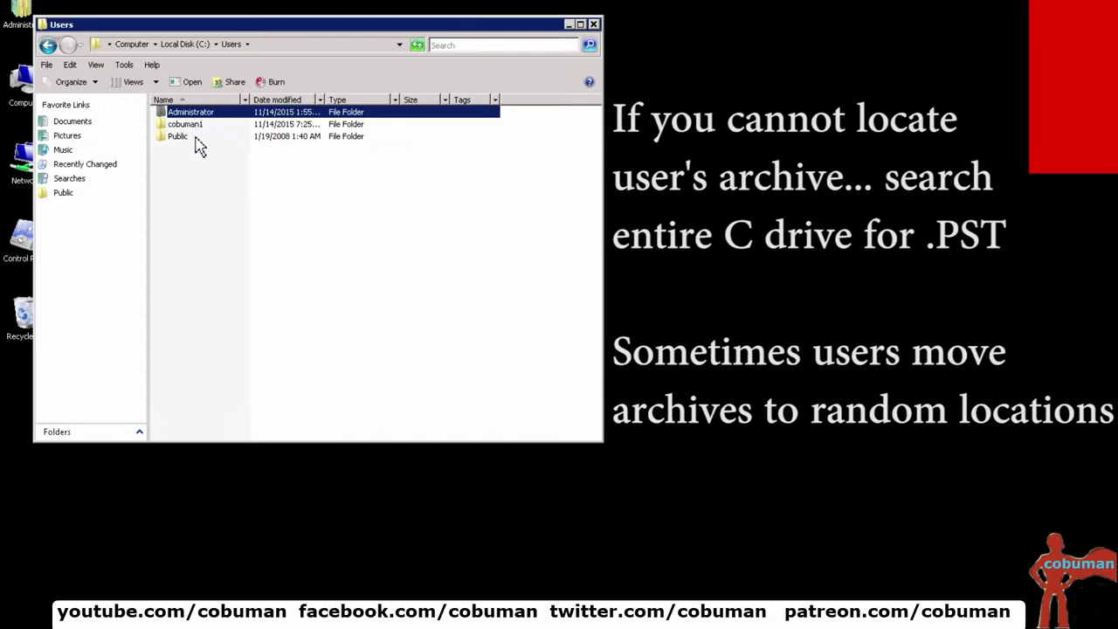
{"action": "left_click", "coordinate": [209, 126]}
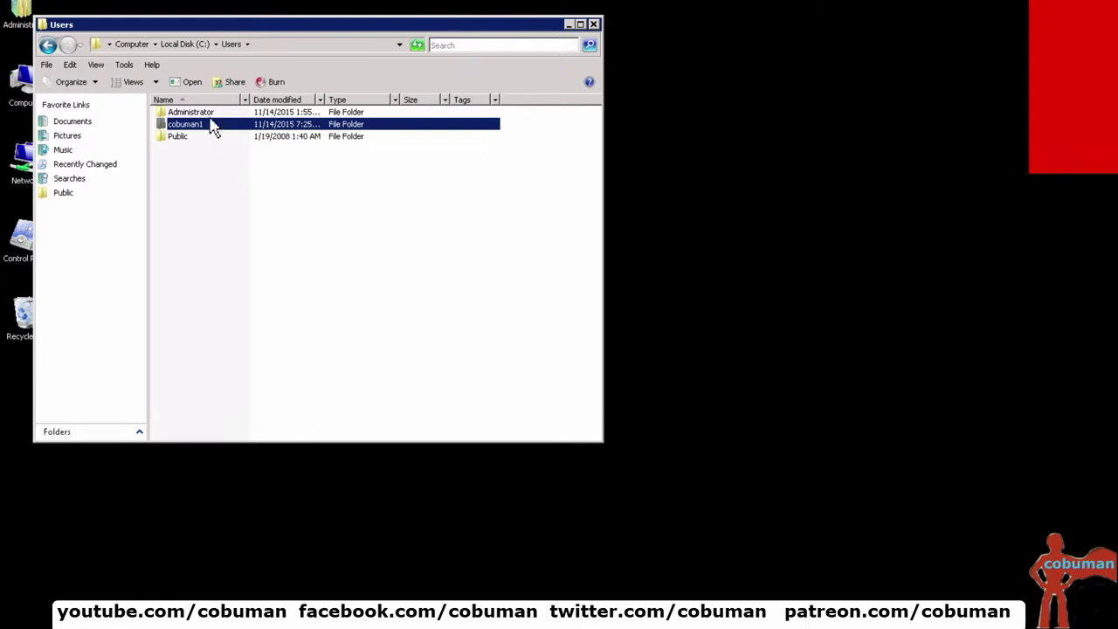
{"action": "left_click", "coordinate": [207, 119]}
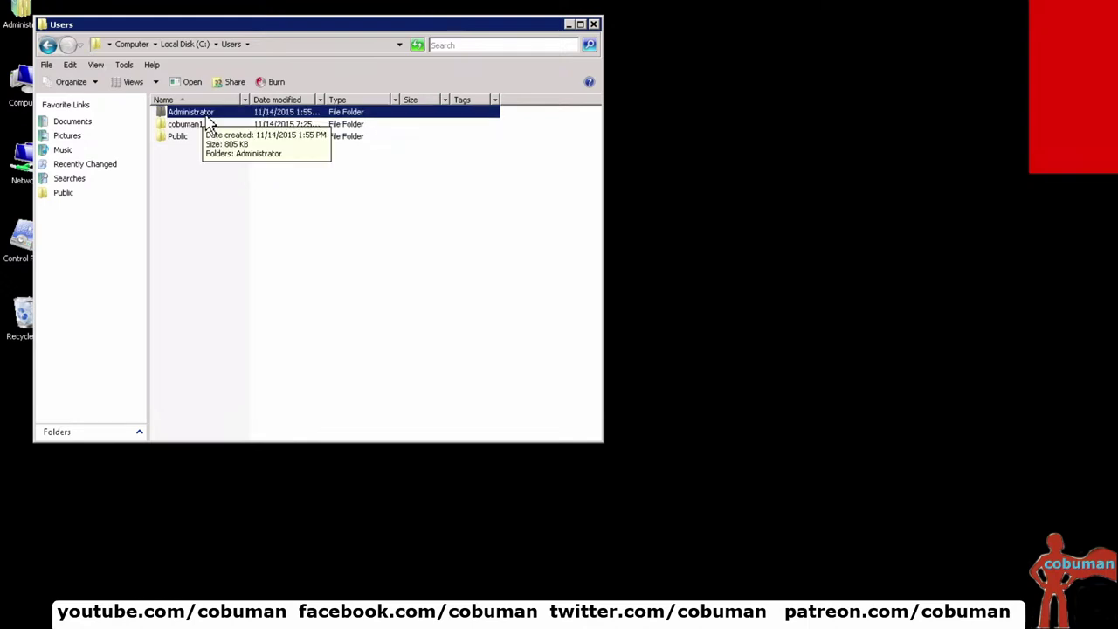
{"action": "double_click", "coordinate": [207, 119]}
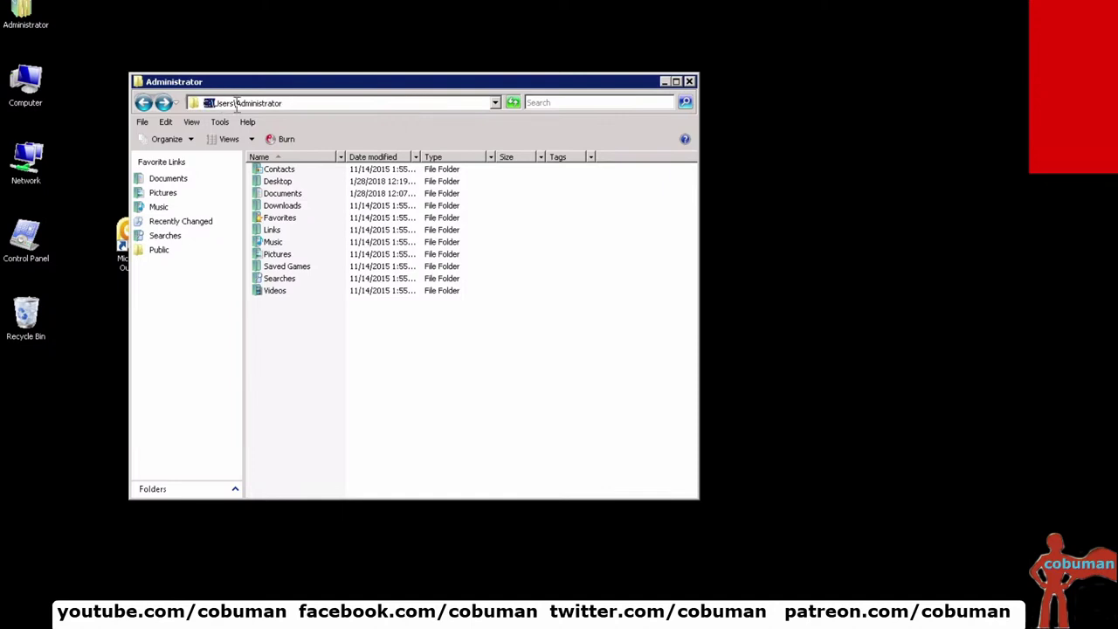
{"action": "double_click", "coordinate": [219, 104]}
{"action": "left_click_drag", "start_coordinate": [302, 110], "coordinate": [250, 103]}
{"action": "left_click", "coordinate": [310, 104]}
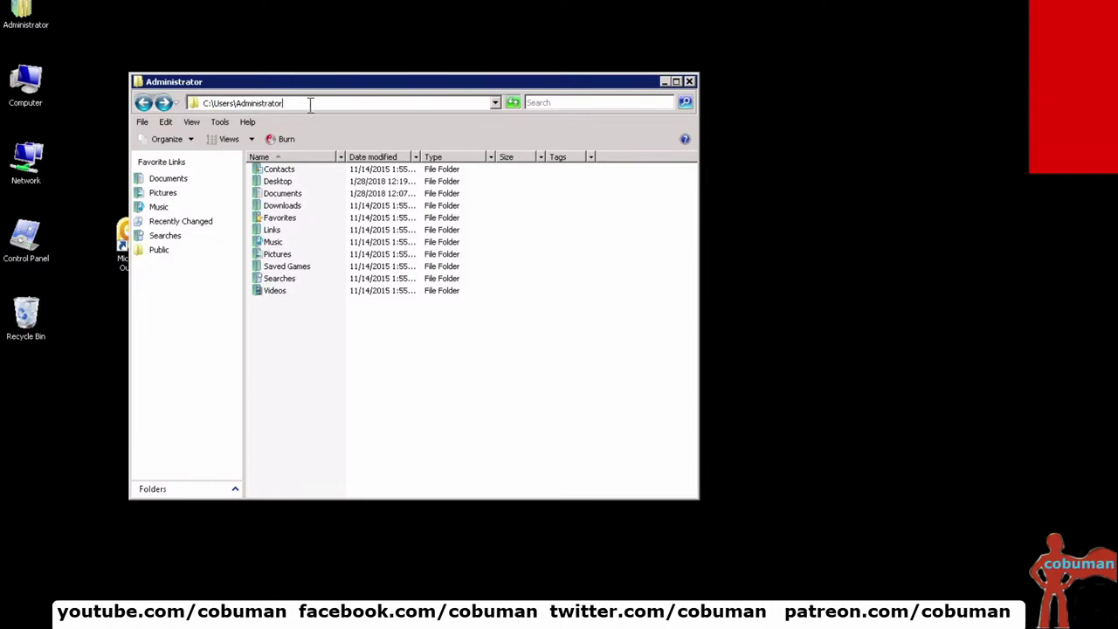
Open the Outlook Files folder inside Documents and show its full path.
{"action": "left_click", "coordinate": [287, 196]}
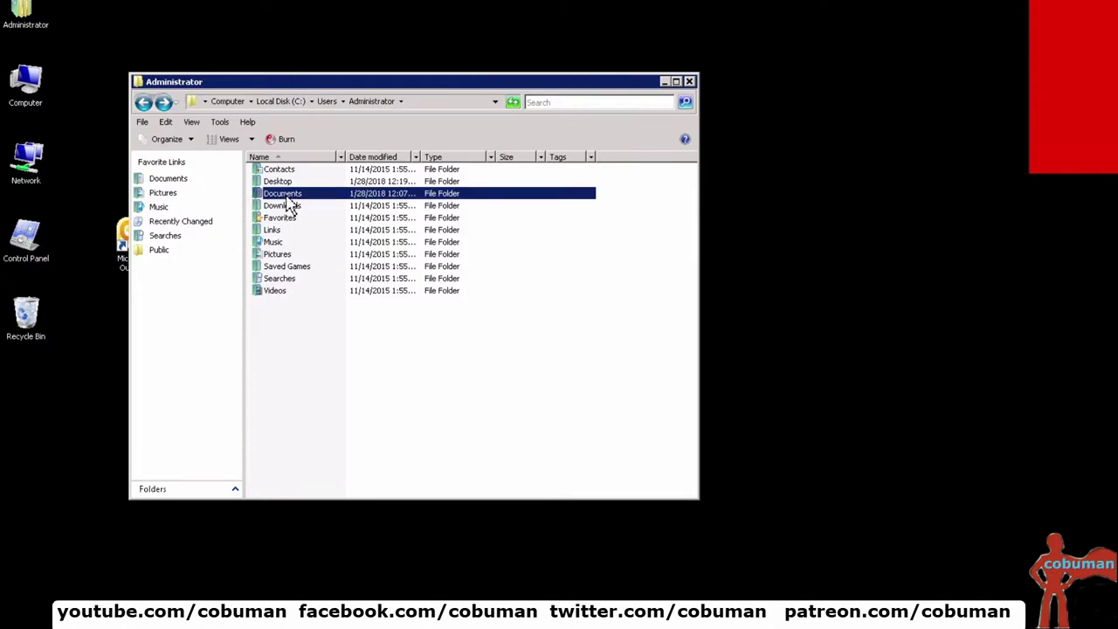
{"action": "double_click", "coordinate": [287, 196]}
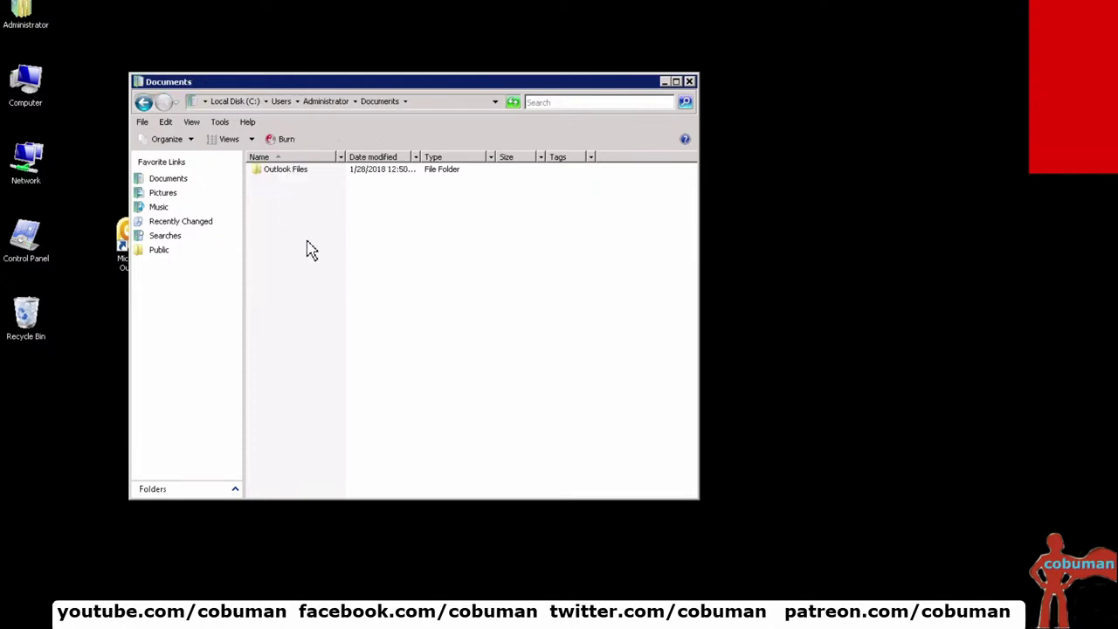
{"action": "left_click", "coordinate": [288, 174]}
{"action": "double_click", "coordinate": [289, 177]}
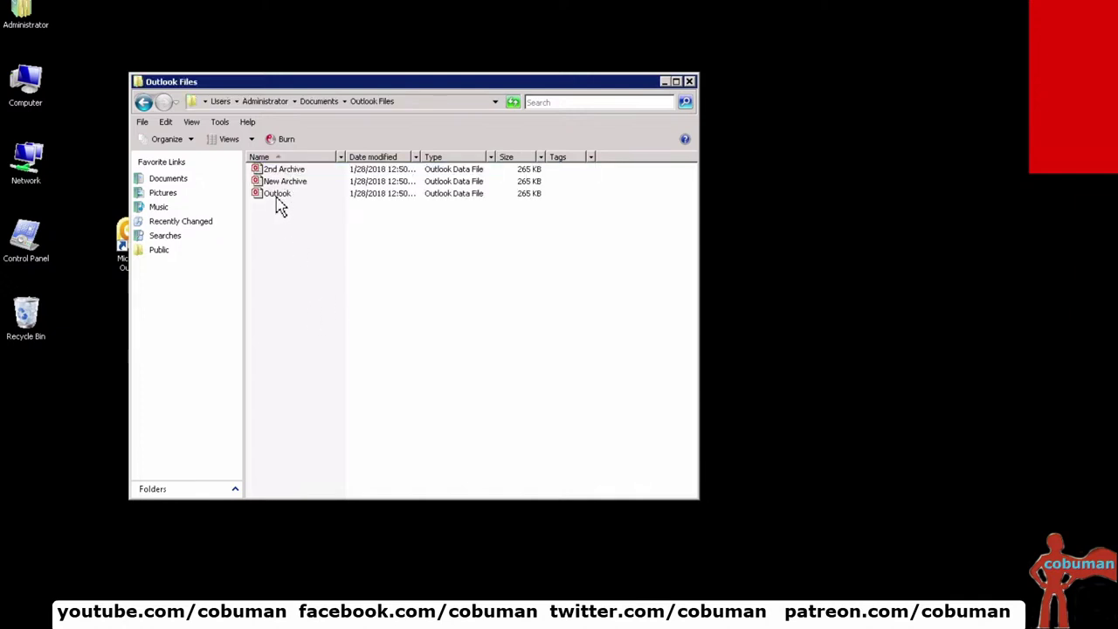
{"action": "left_click", "coordinate": [431, 106]}
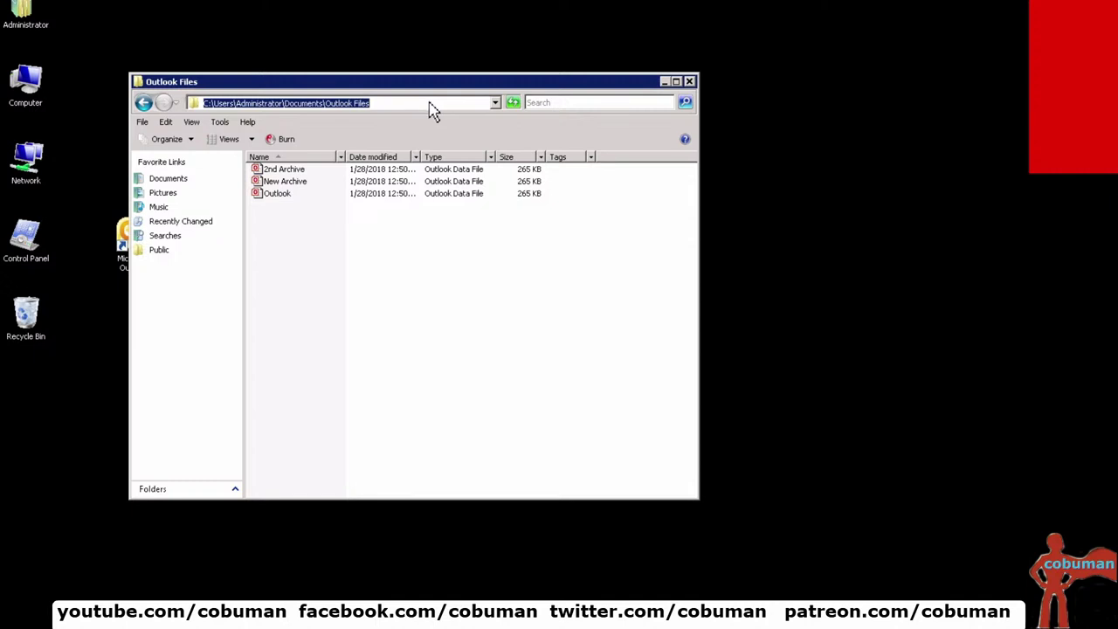
Examine the full path of the Outlook Files folder, C:\Users\Administrator\Documents\Outlook Files.
{"action": "left_click", "coordinate": [208, 103]}
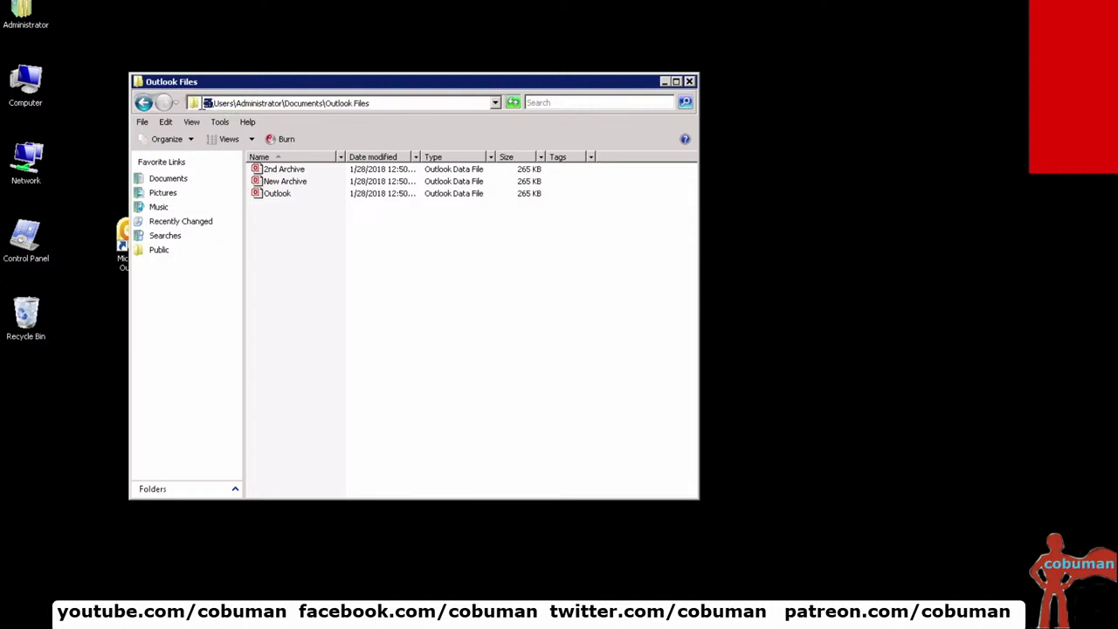
{"action": "left_click_drag", "start_coordinate": [209, 103], "coordinate": [354, 104]}
{"action": "left_click", "coordinate": [243, 103]}
Check the file type in the New Archive data file's properties, closing them without changes.
{"action": "right_click", "coordinate": [274, 180]}
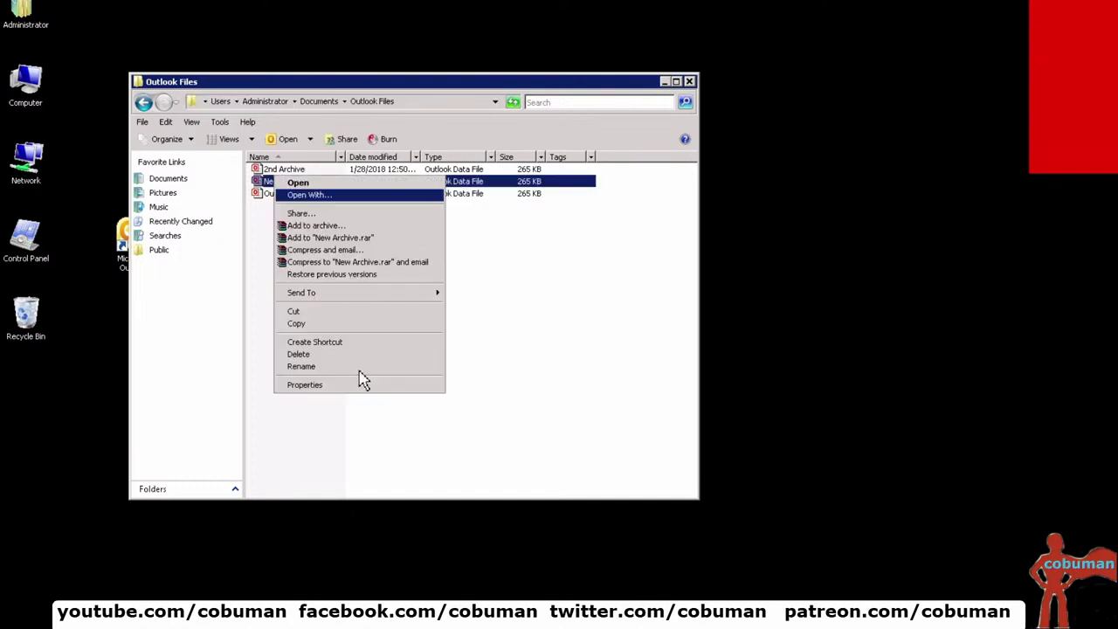
{"action": "left_click", "coordinate": [361, 384]}
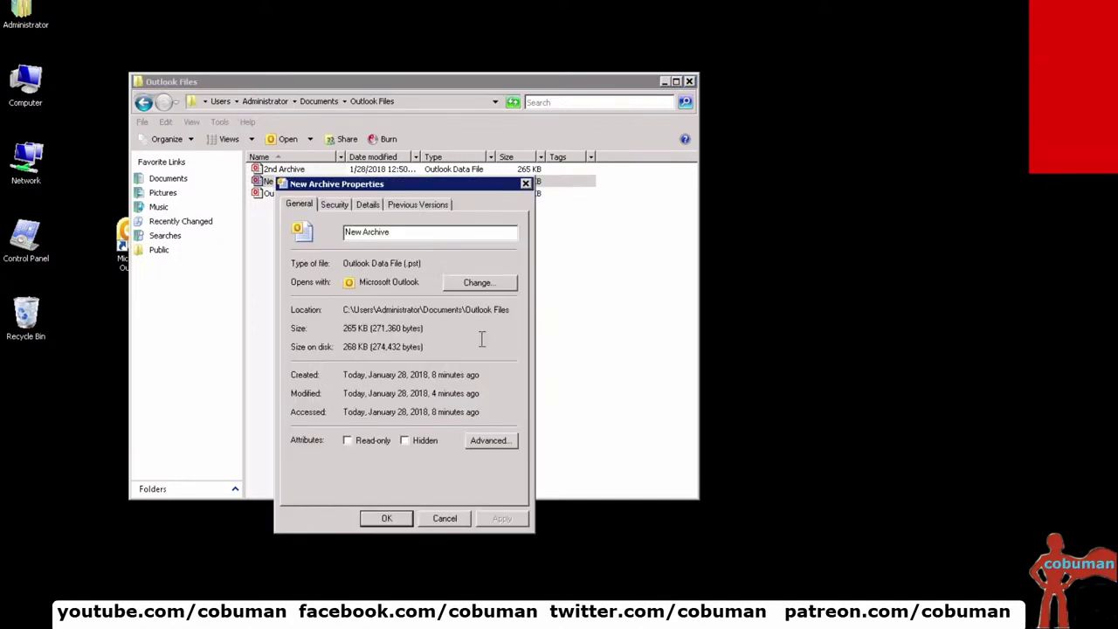
{"action": "double_click", "coordinate": [418, 262]}
{"action": "left_click", "coordinate": [526, 185]}
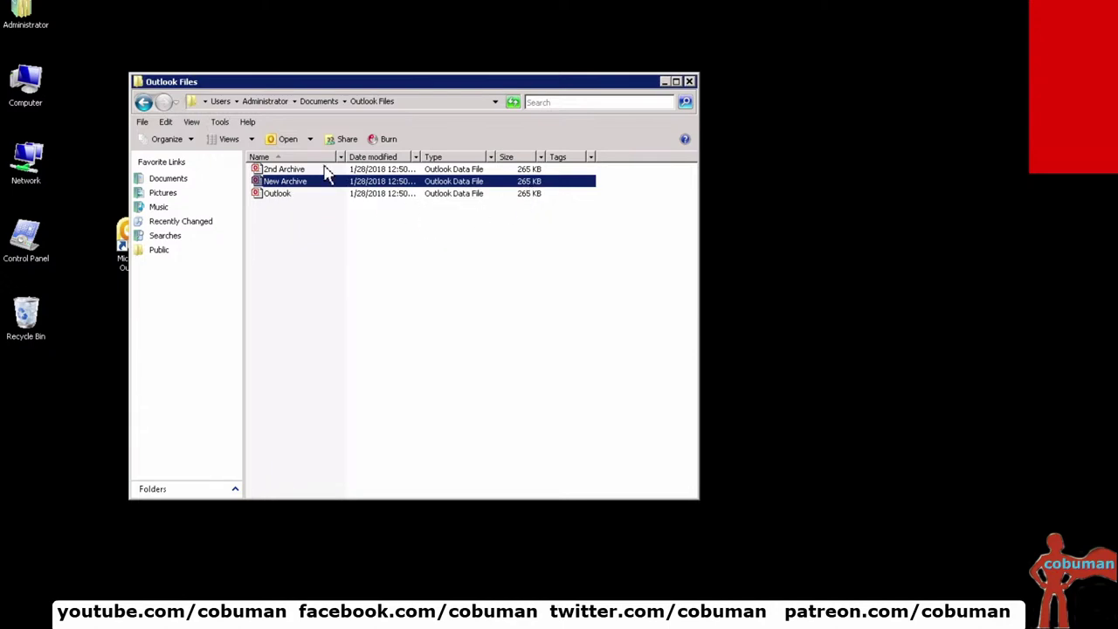
Go up to the Administrator user folder and open its hidden AppData folder by path.
{"action": "left_click", "coordinate": [271, 103]}
{"action": "left_click", "coordinate": [295, 380]}
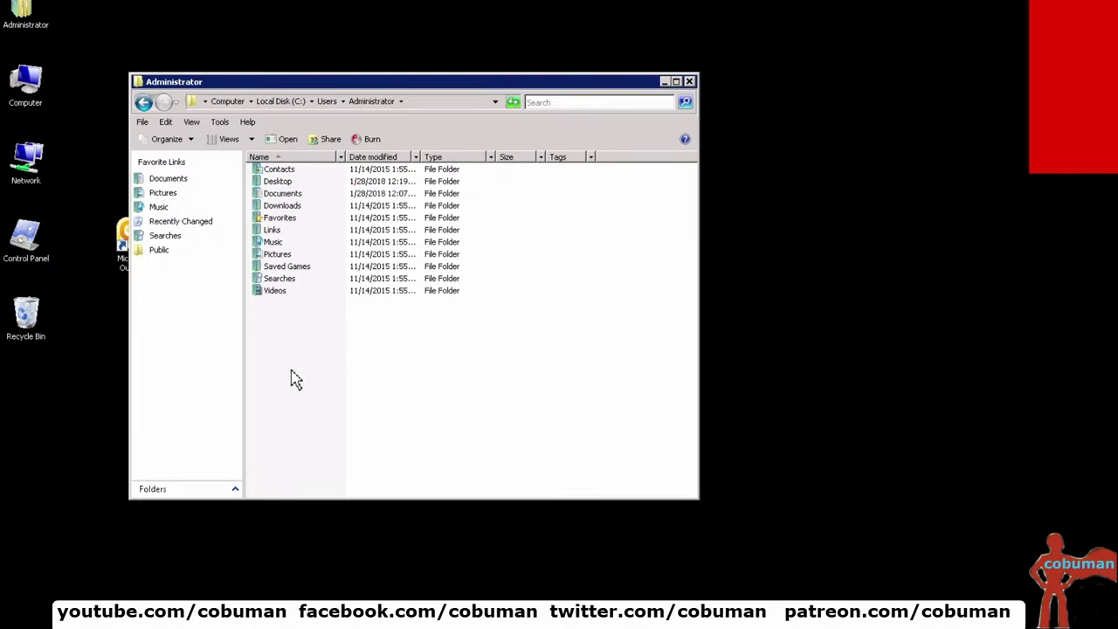
{"action": "left_click", "coordinate": [428, 107]}
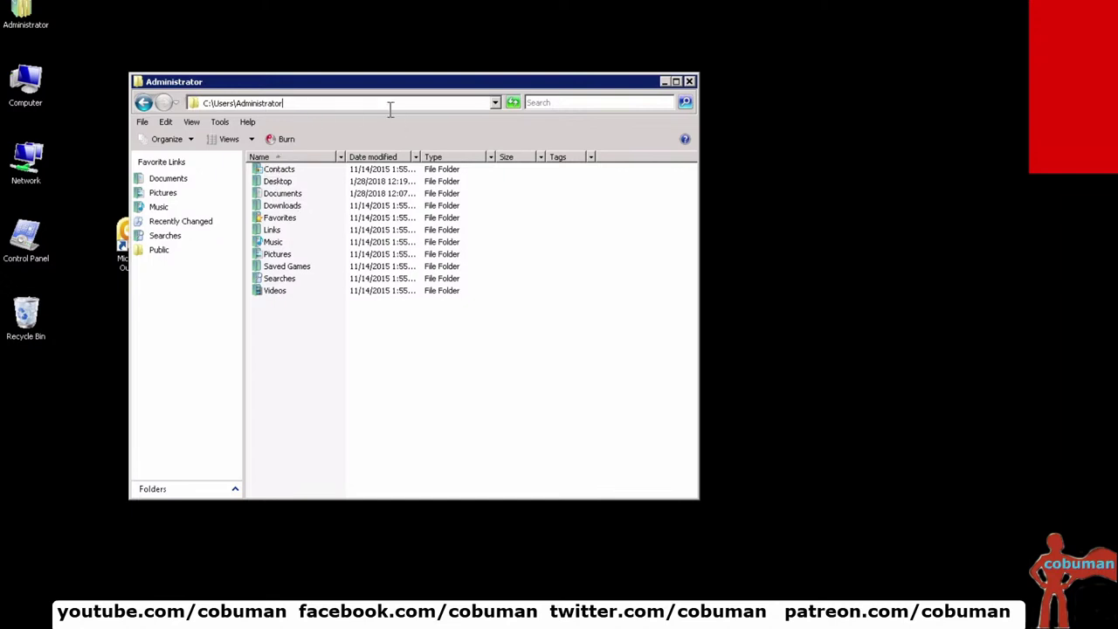
{"action": "type", "text": "\\"}
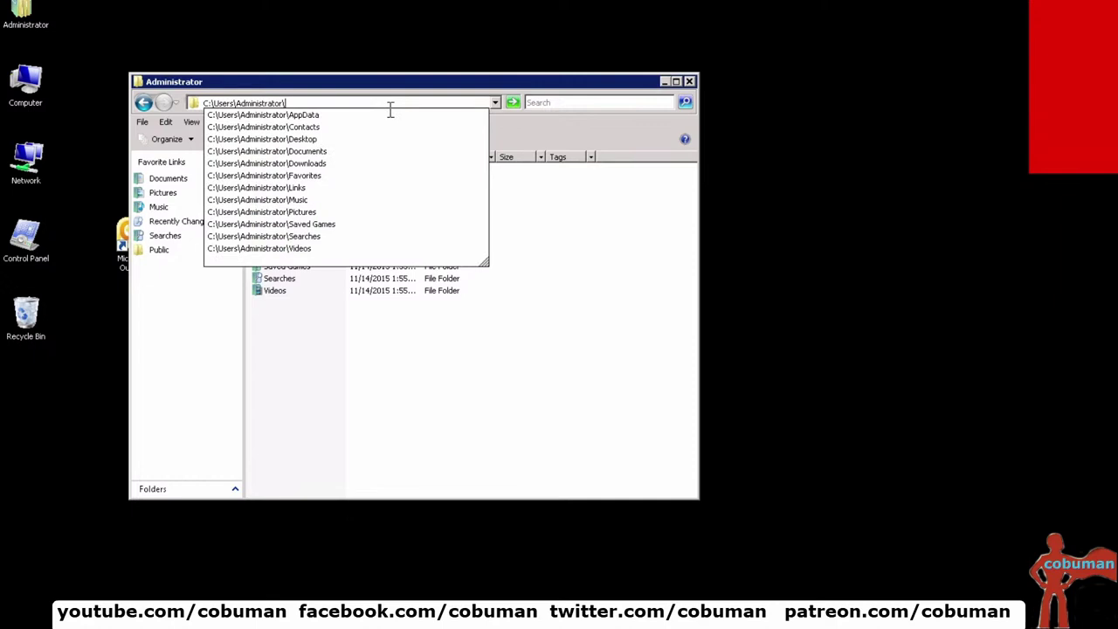
{"action": "type", "text": "appdata"}
{"action": "key", "text": "Return"}
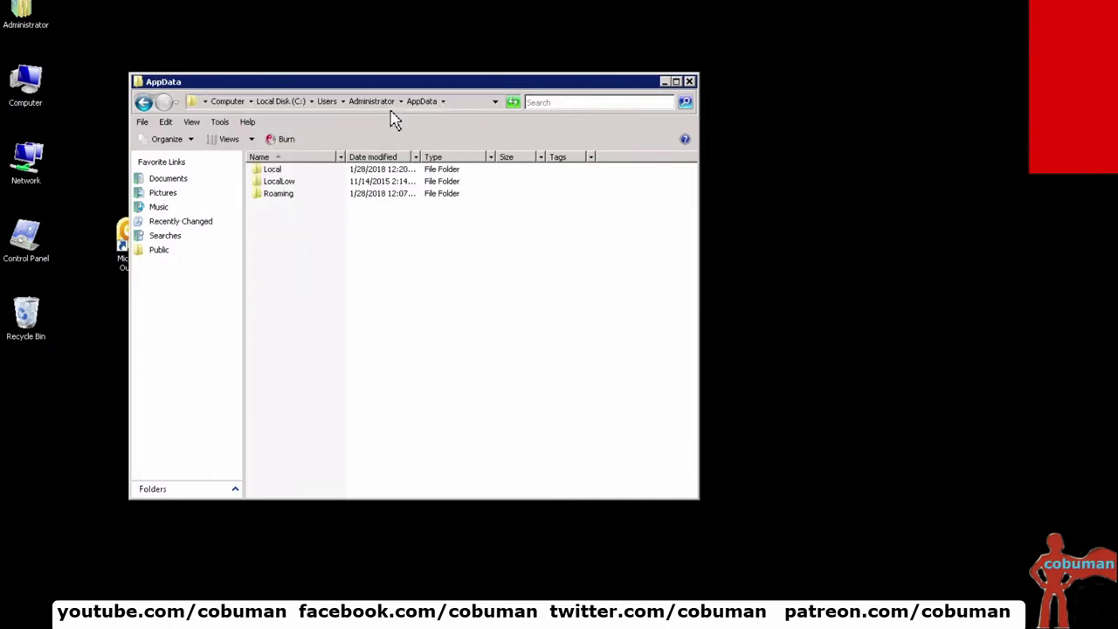
Review the AppData folder's full path, and open the Microsoft folder inside AppData\Local.
{"action": "left_click", "coordinate": [472, 107]}
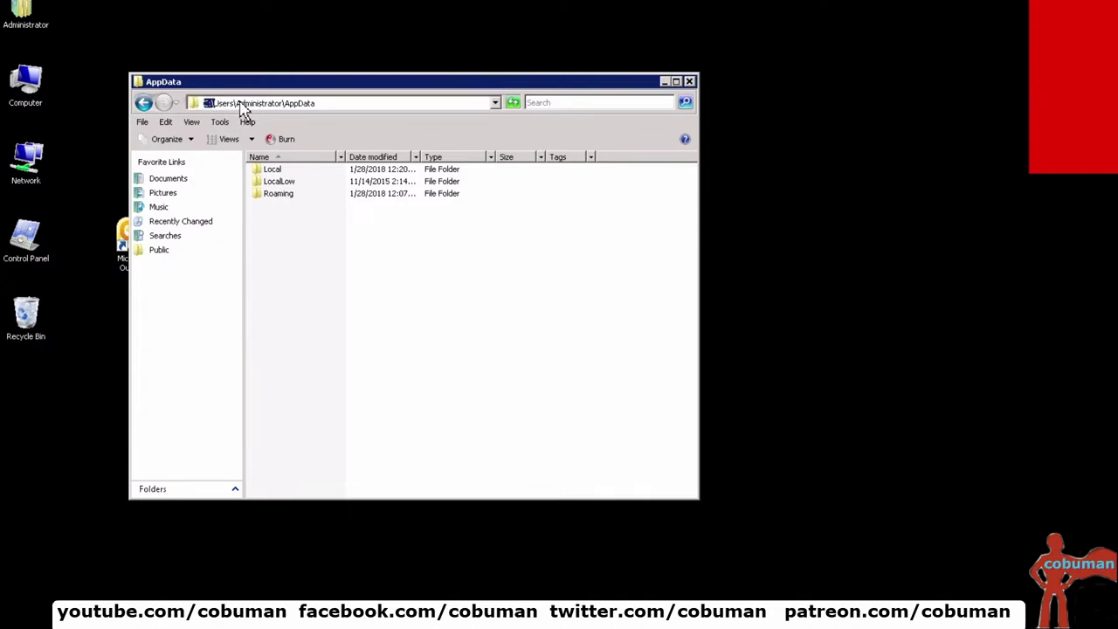
{"action": "left_click_drag", "start_coordinate": [232, 103], "coordinate": [287, 101]}
{"action": "left_click", "coordinate": [319, 260]}
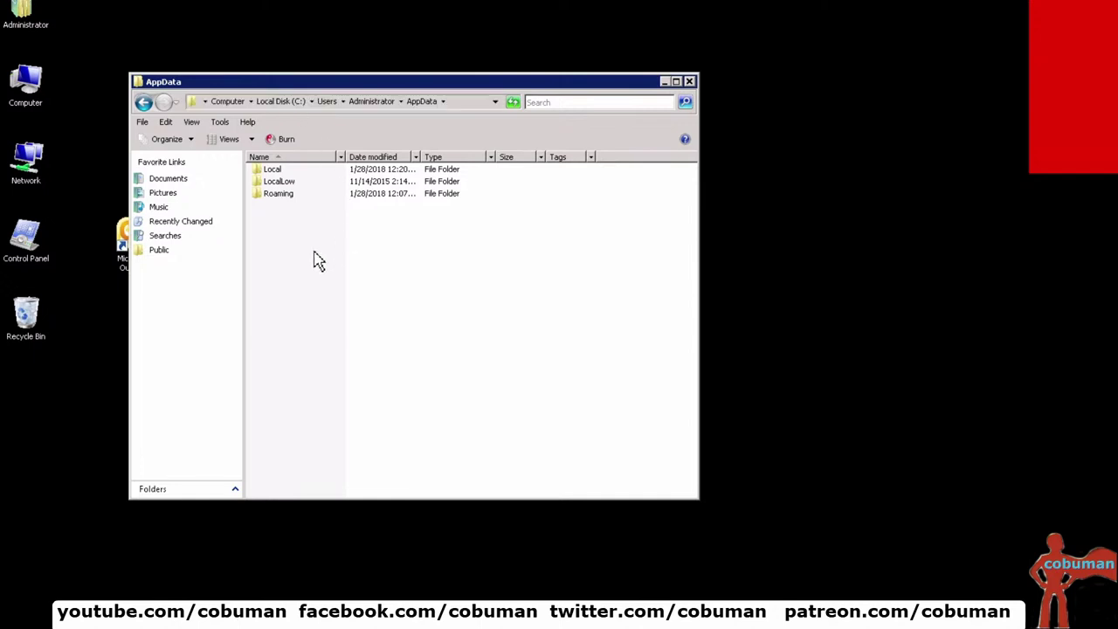
{"action": "double_click", "coordinate": [278, 171]}
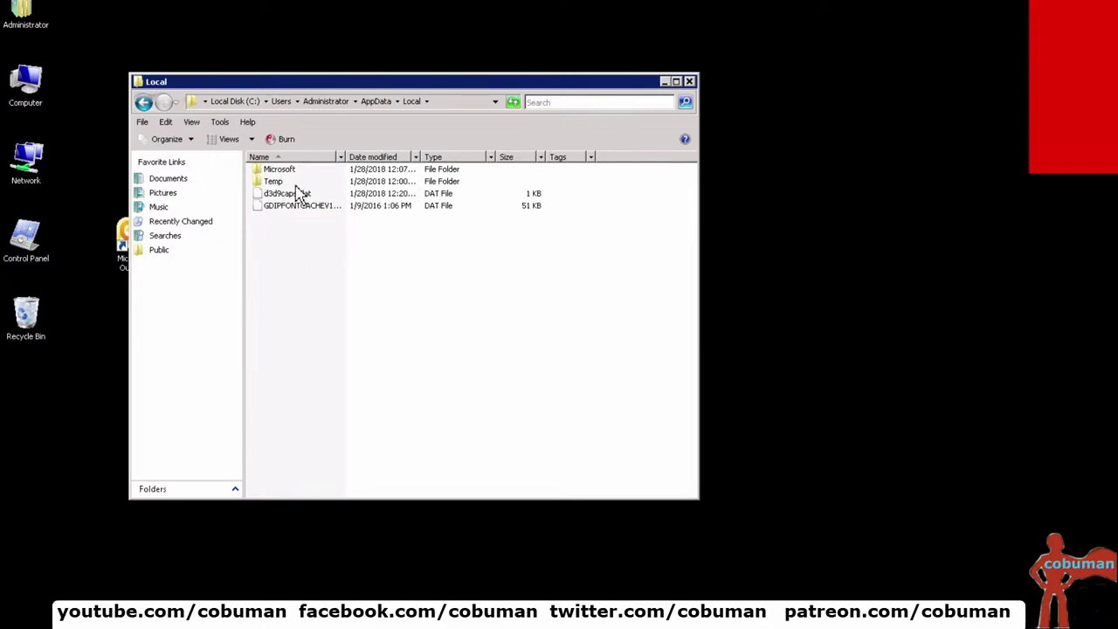
{"action": "double_click", "coordinate": [288, 172]}
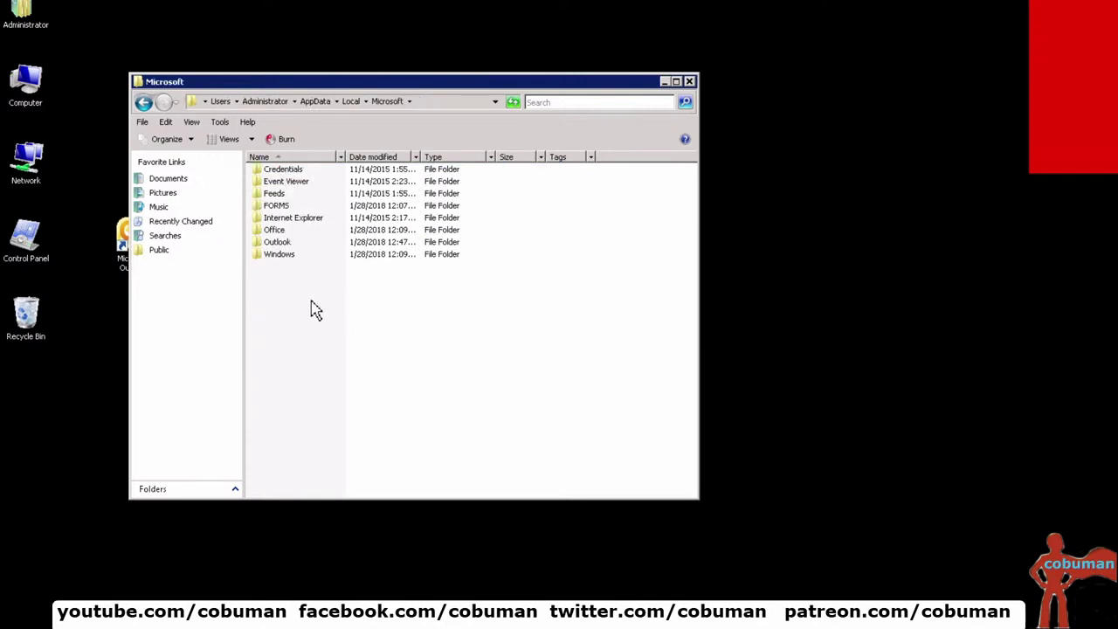
Review the full path of AppData\Local\Microsoft and open its Outlook folder.
{"action": "left_click", "coordinate": [454, 106]}
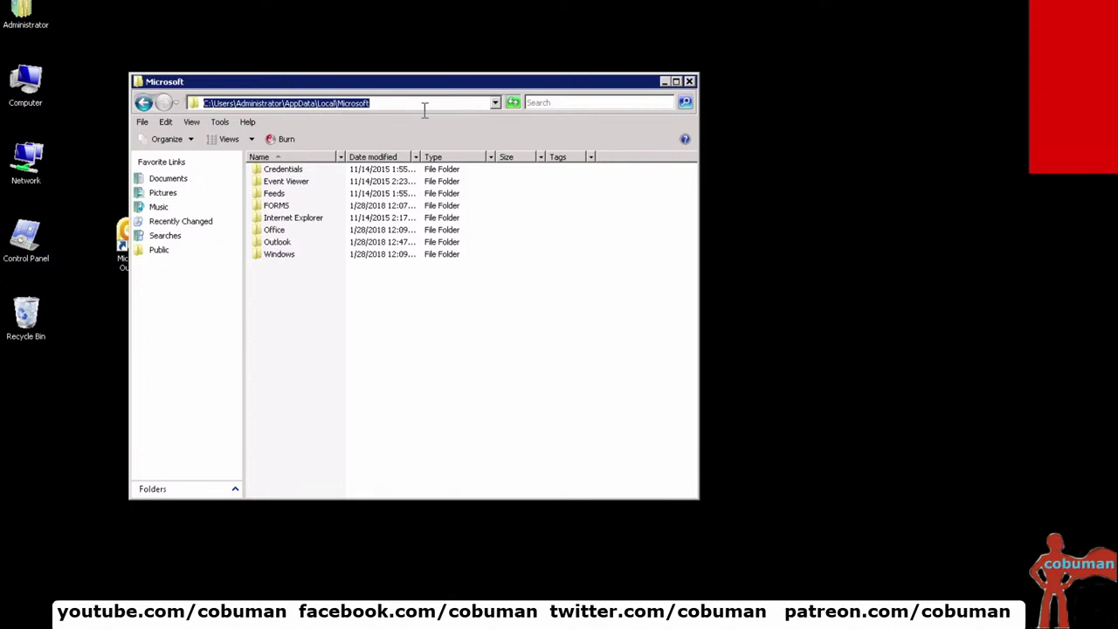
{"action": "left_click_drag", "start_coordinate": [376, 104], "coordinate": [285, 105]}
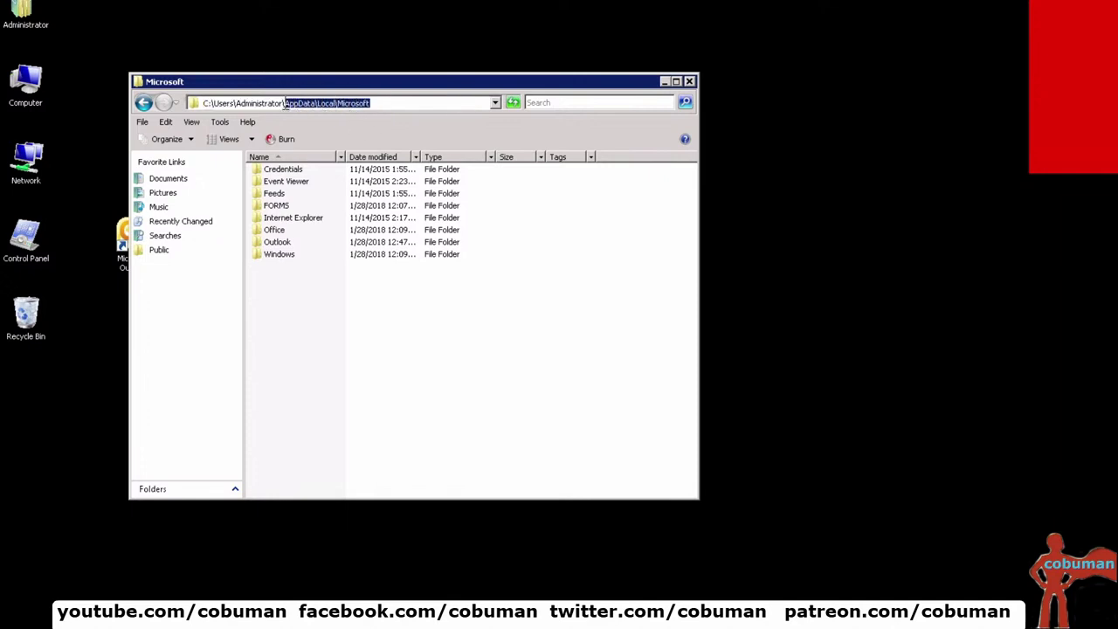
{"action": "left_click", "coordinate": [390, 105]}
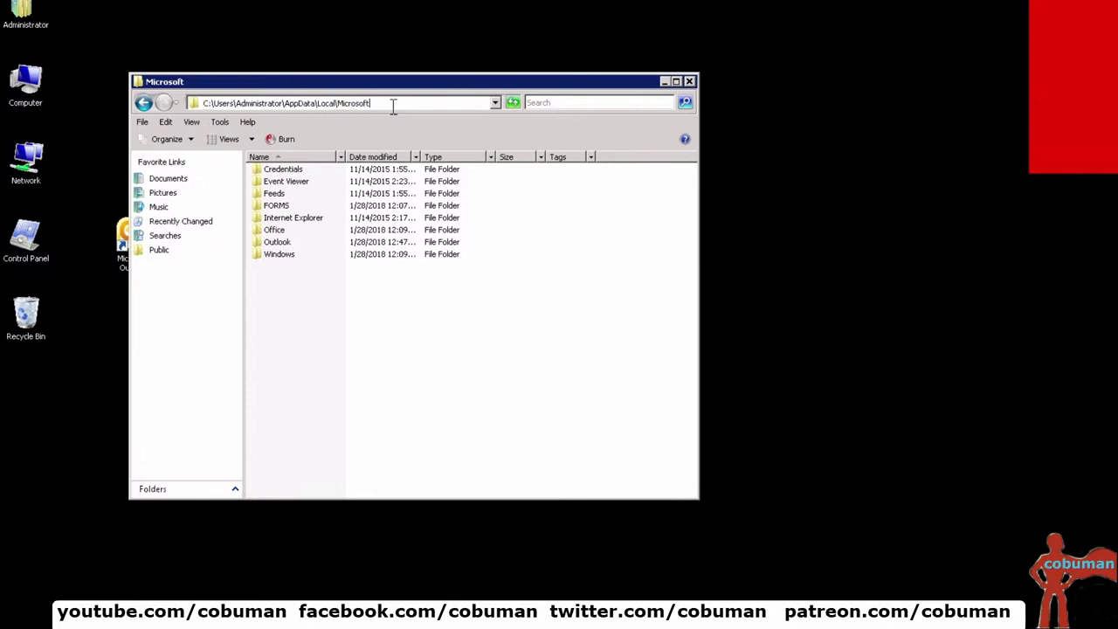
{"action": "left_click", "coordinate": [282, 245]}
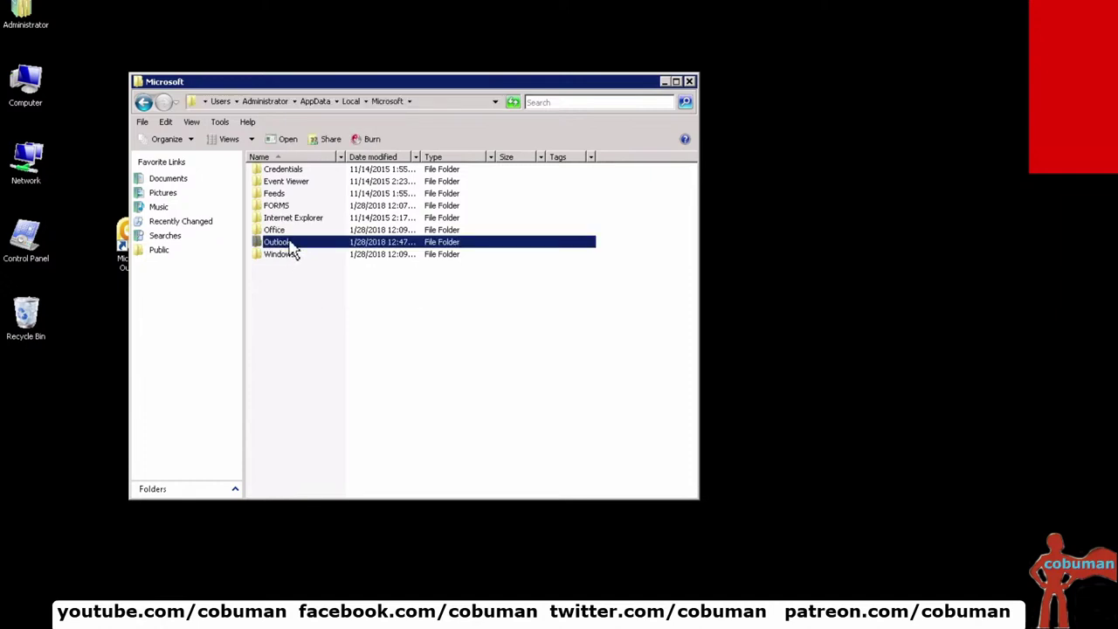
{"action": "double_click", "coordinate": [282, 242]}
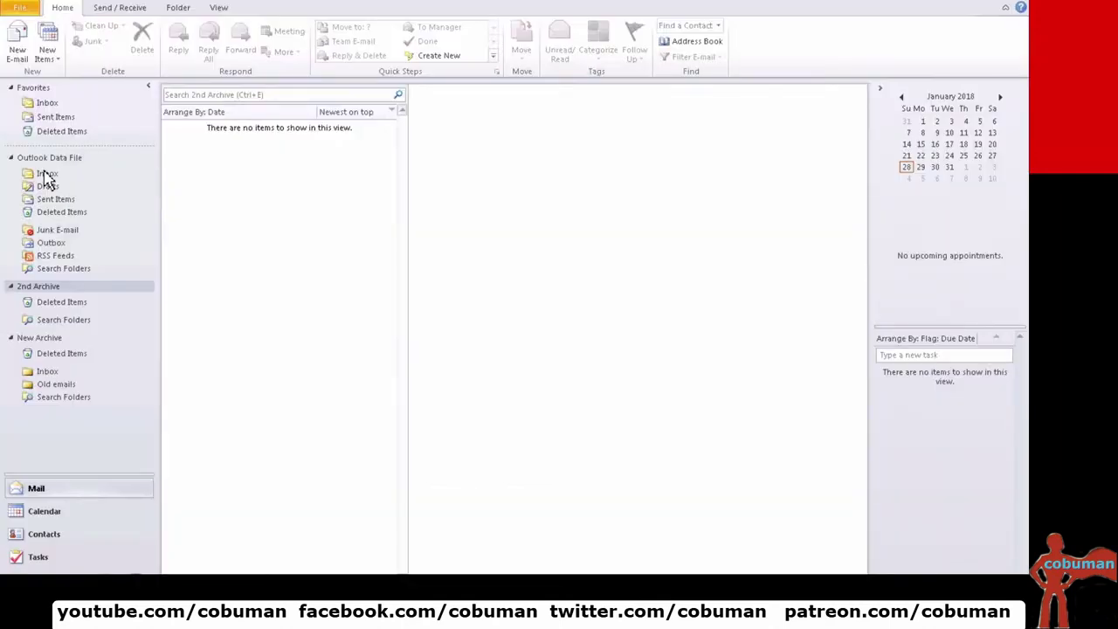
View the Inbox of the Outlook Data File in Outlook and return to the Outlook folder in Explorer.
{"action": "left_click", "coordinate": [48, 174]}
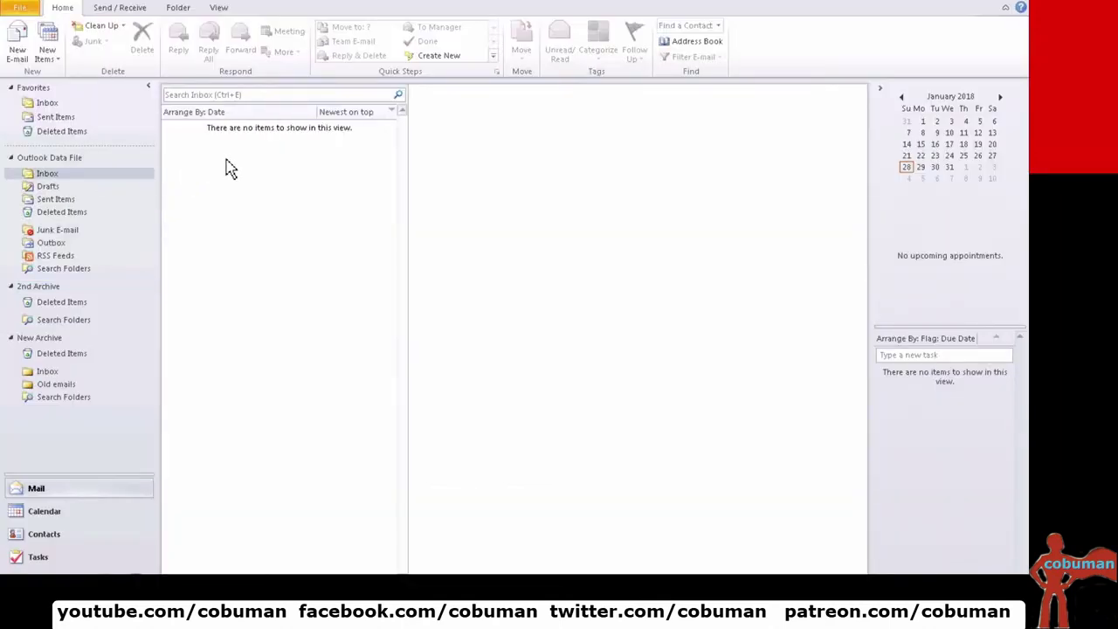
{"action": "left_click", "coordinate": [1017, 4]}
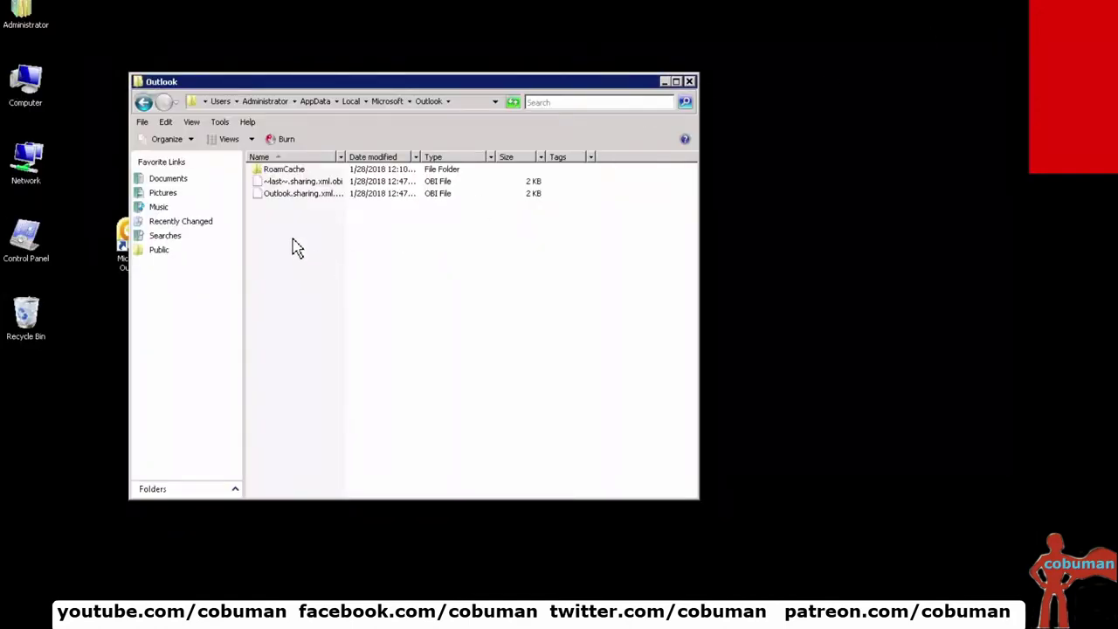
Create a placeholder bitmap image named OfflineEmail OST in the AppData\Local\Microsoft\Outlook folder.
{"action": "right_click", "coordinate": [270, 234]}
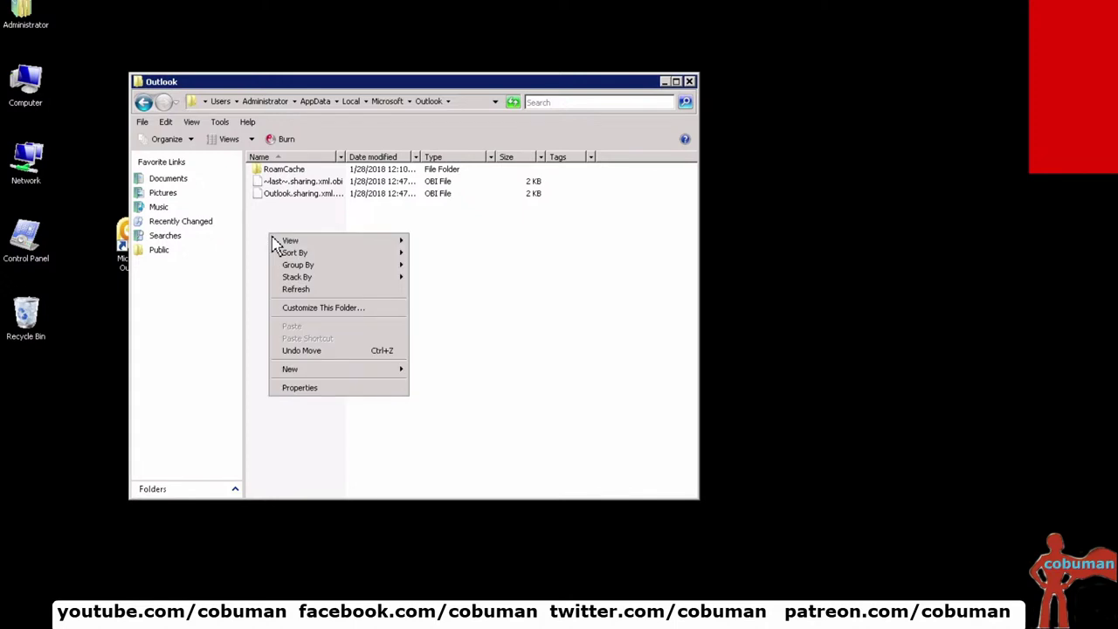
{"action": "mouse_move", "coordinate": [358, 373]}
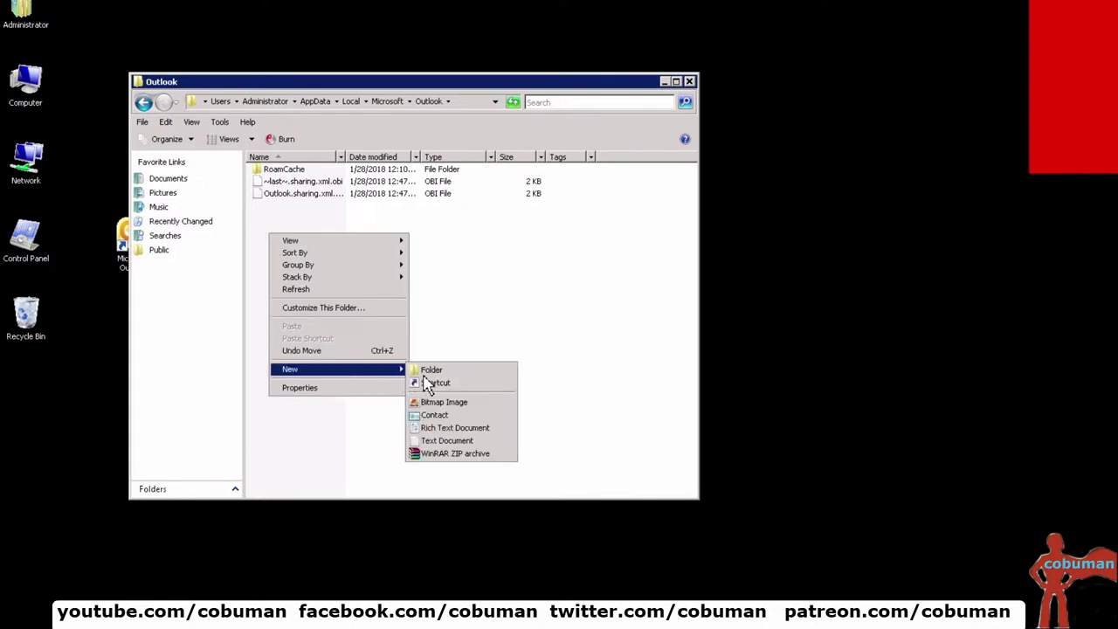
{"action": "left_click", "coordinate": [476, 403]}
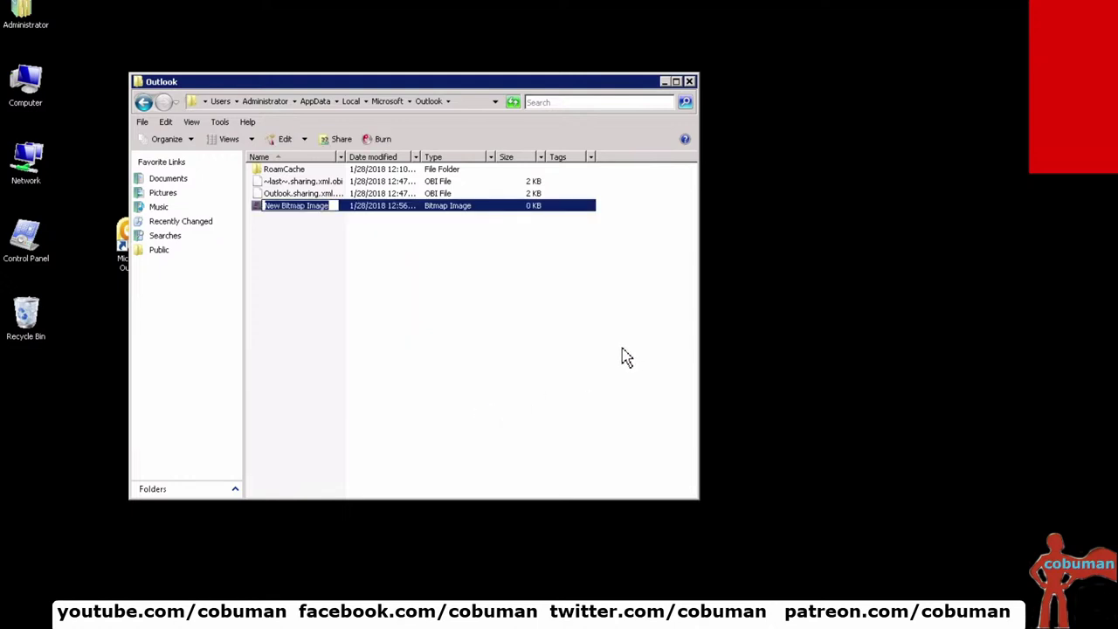
{"action": "type", "text": "Offline"}
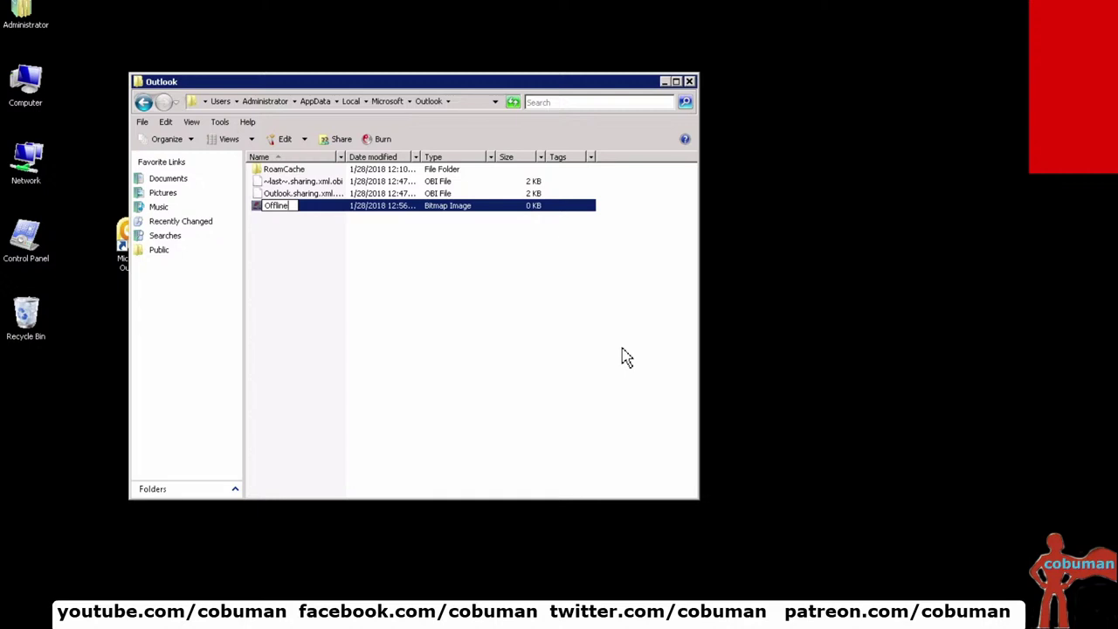
{"action": "type", "text": "Email"}
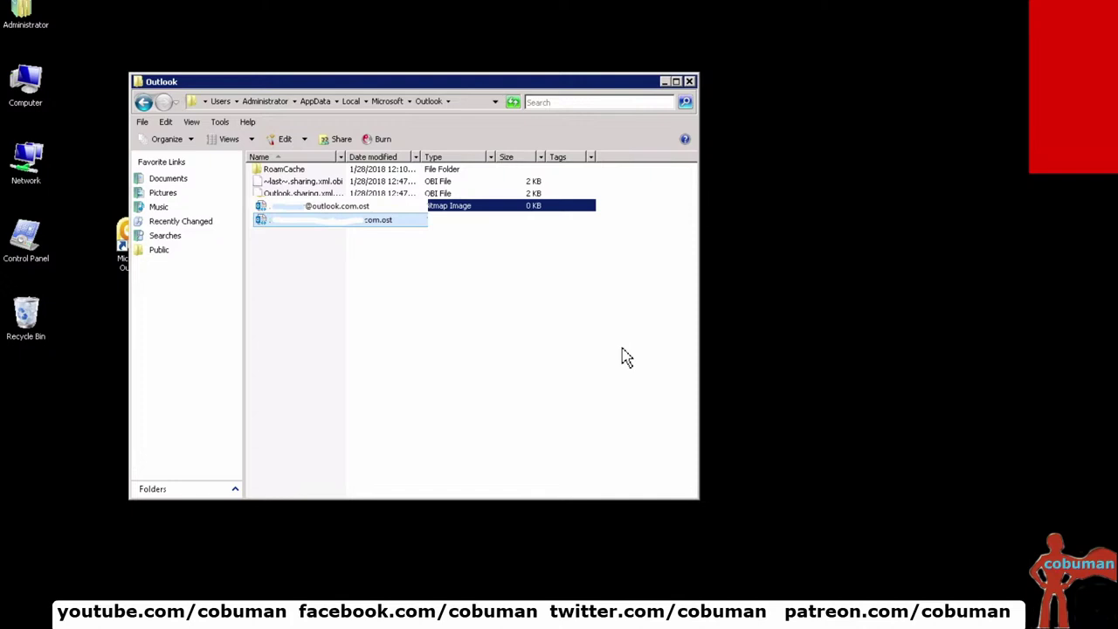
{"action": "left_click", "coordinate": [339, 320]}
{"action": "left_click", "coordinate": [291, 193]}
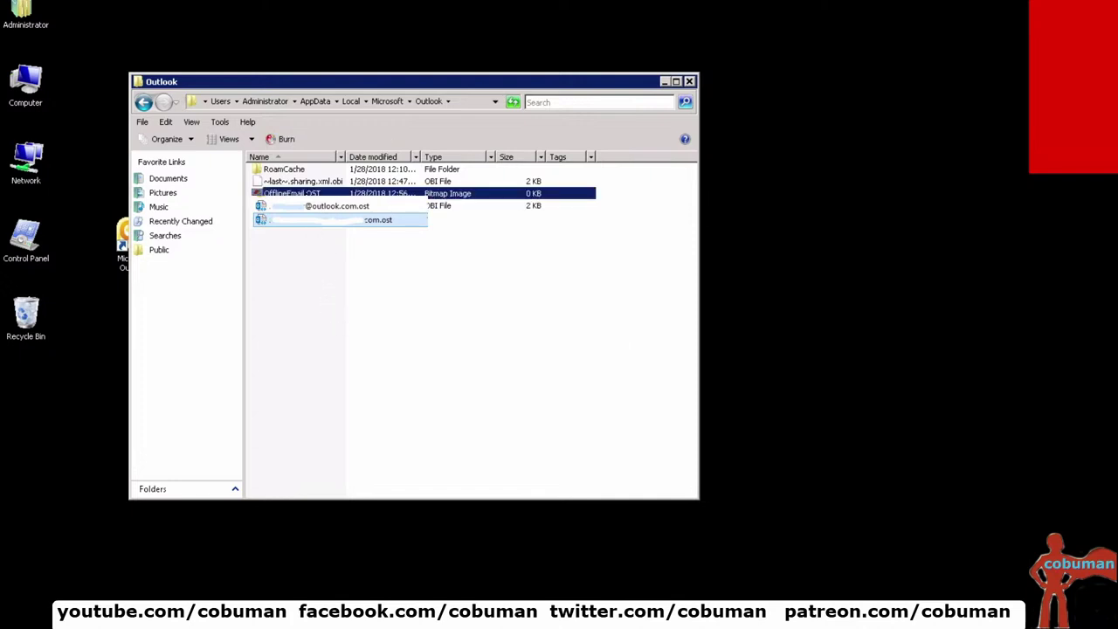
{"action": "left_click", "coordinate": [278, 241]}
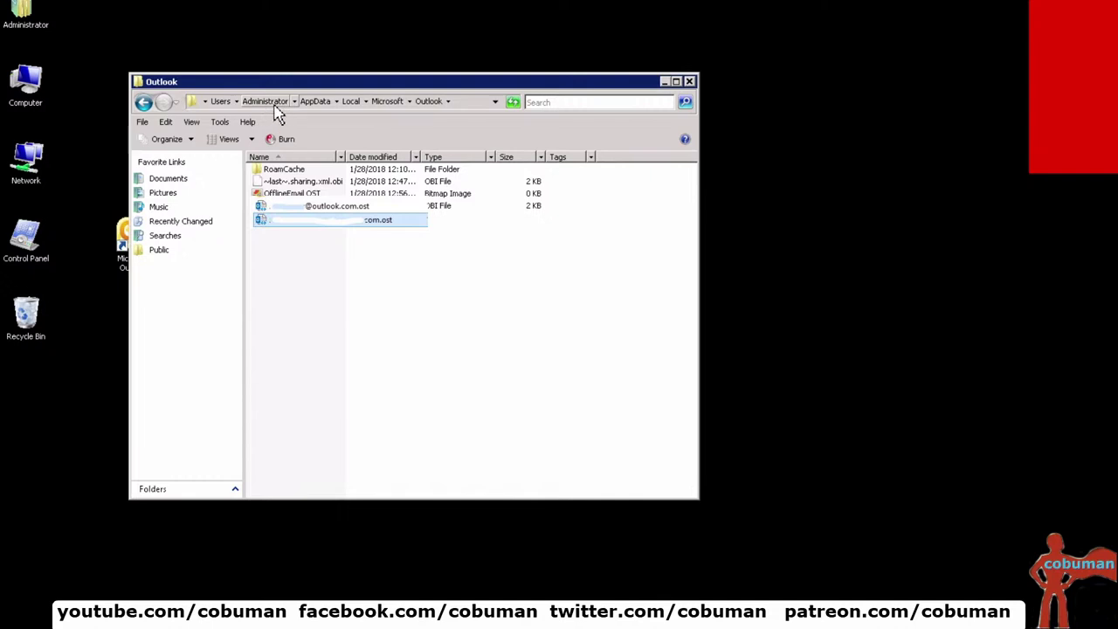
{"action": "left_click", "coordinate": [292, 193]}
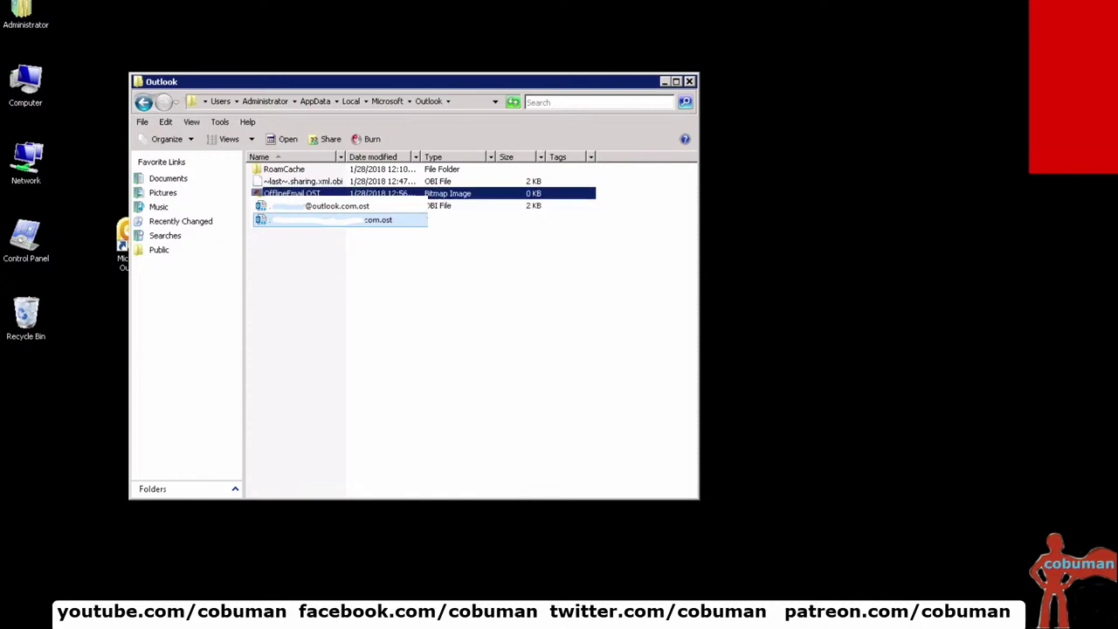
{"action": "left_click", "coordinate": [297, 275]}
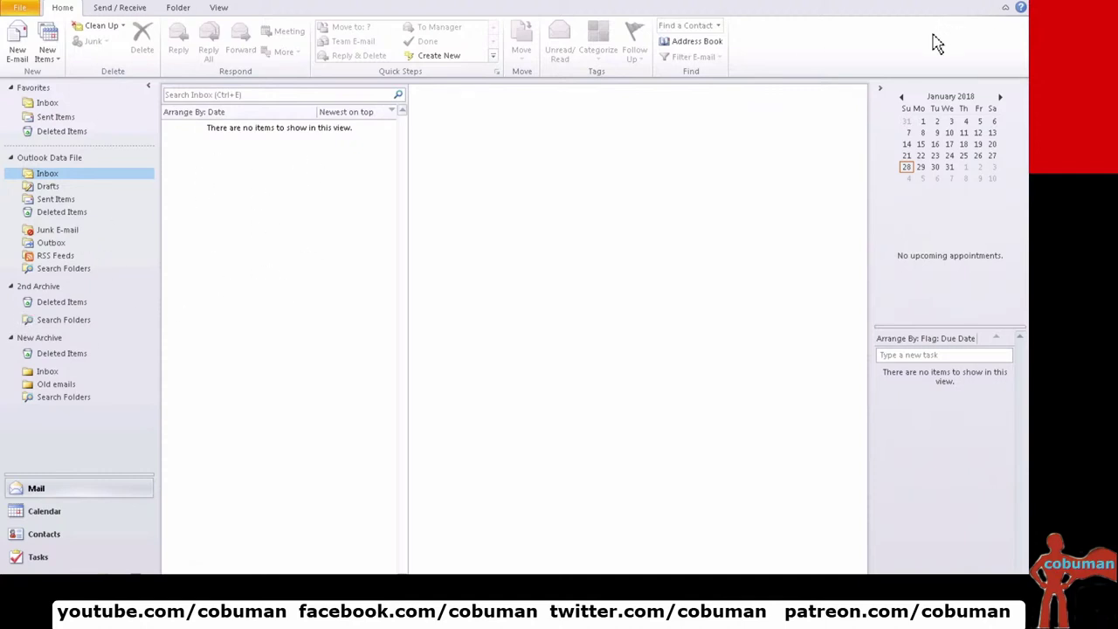
Return to the Outlook folder in Explorer and move the OfflineEmail OST file to the Recycle Bin.
{"action": "left_click", "coordinate": [1000, 1]}
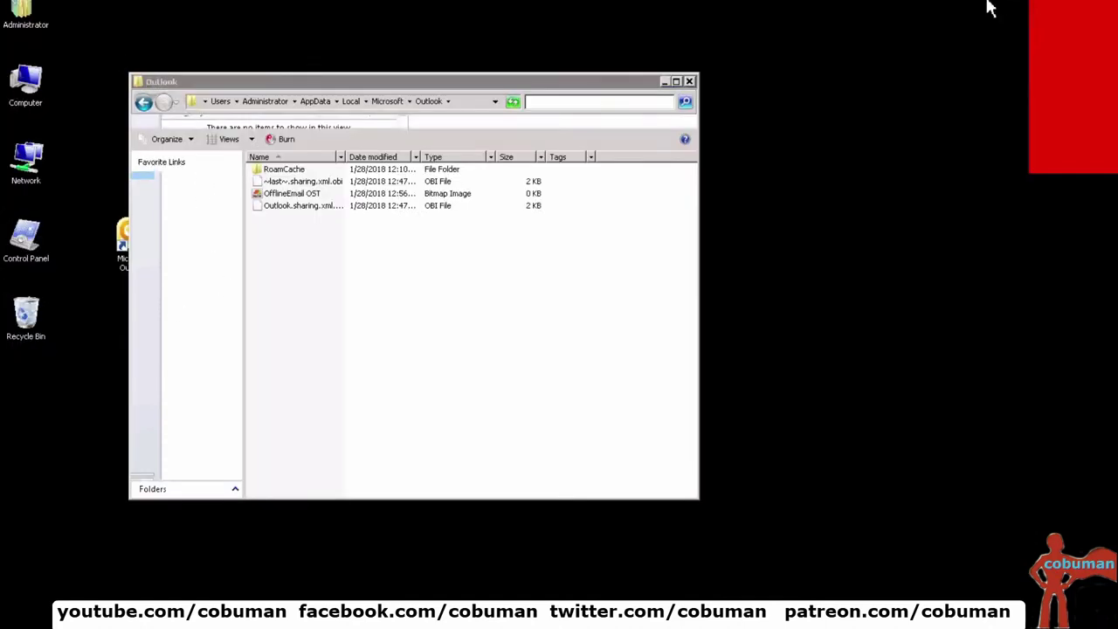
{"action": "left_click", "coordinate": [297, 193]}
{"action": "right_click", "coordinate": [294, 193]}
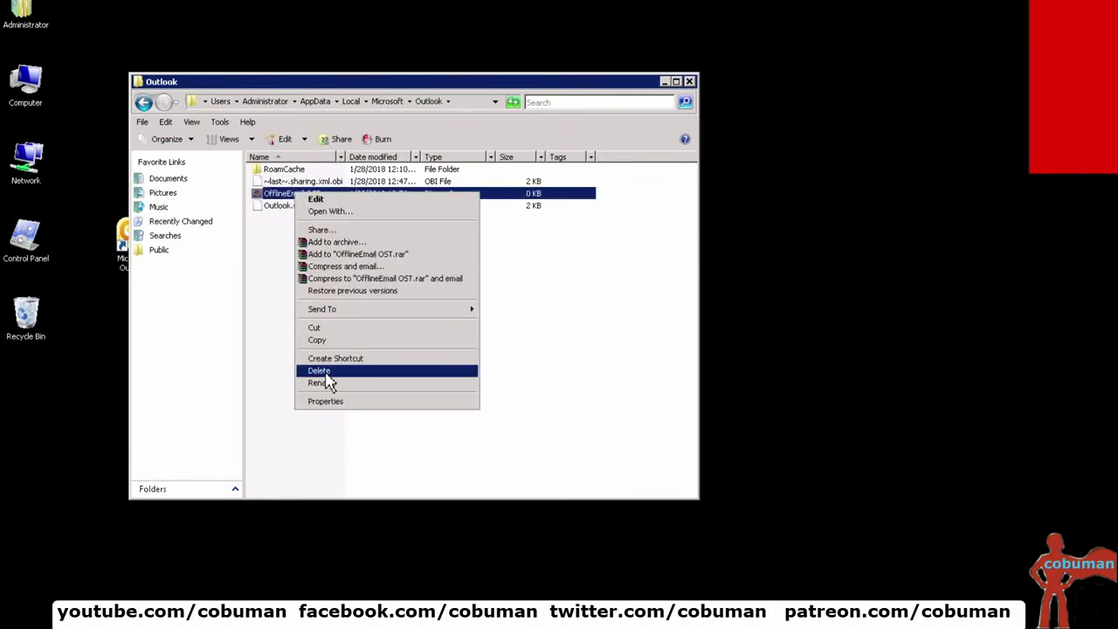
{"action": "left_click", "coordinate": [325, 373]}
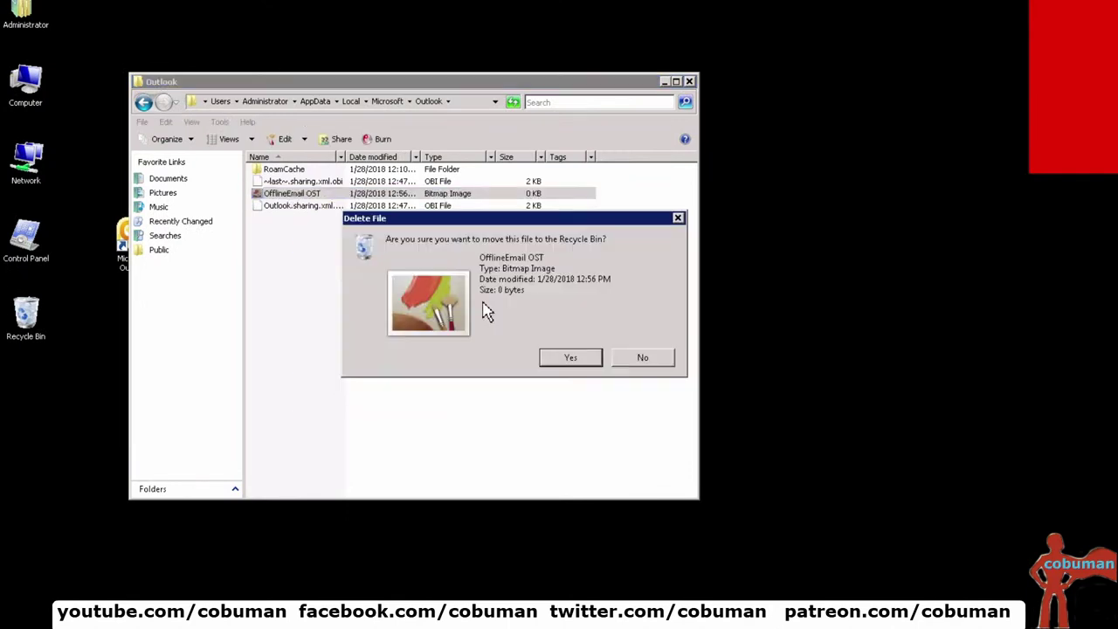
{"action": "left_click", "coordinate": [561, 357]}
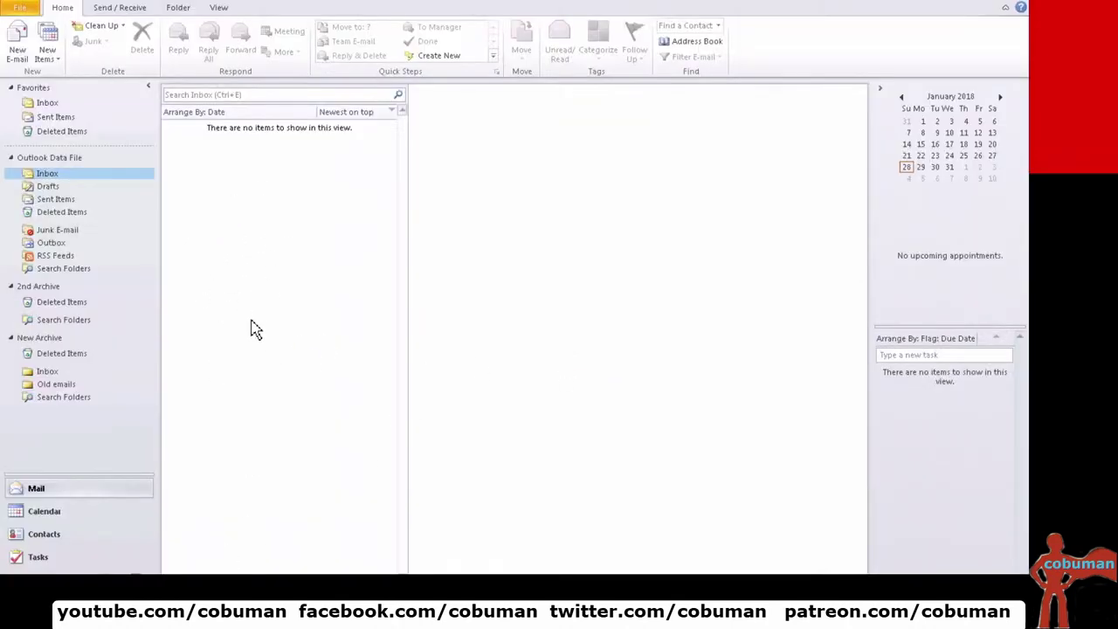
Close the Outlook program window.
{"action": "left_click", "coordinate": [274, 172]}
{"action": "key", "text": "alt+F4"}
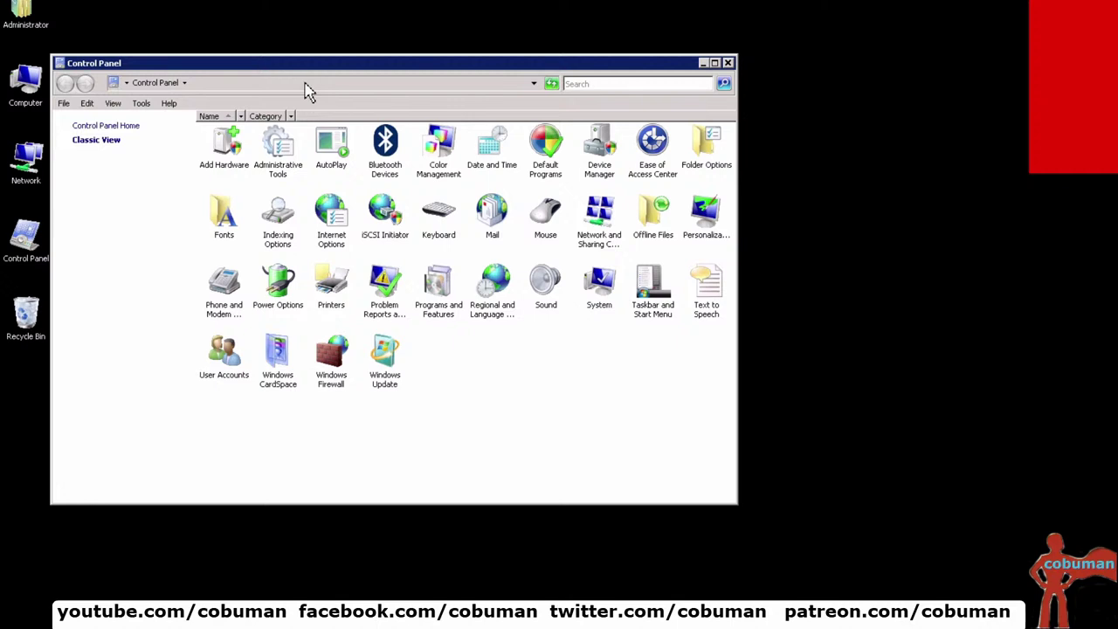
Review the Control Panel window's location and find the Control Panel entry in the Start menu.
{"action": "left_click", "coordinate": [307, 91]}
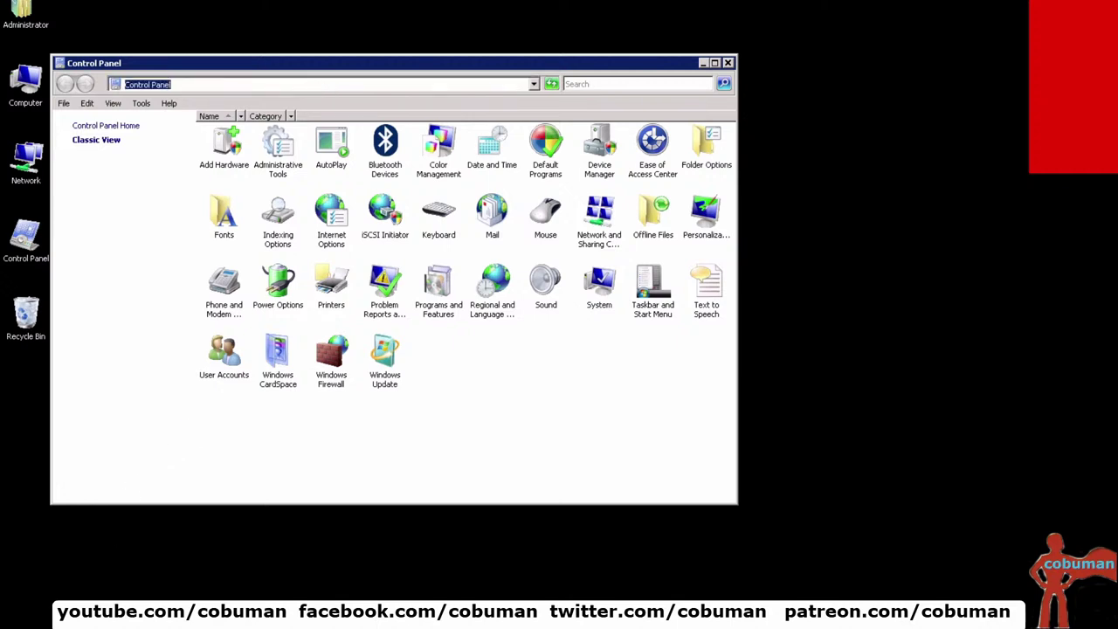
{"action": "key", "text": "super"}
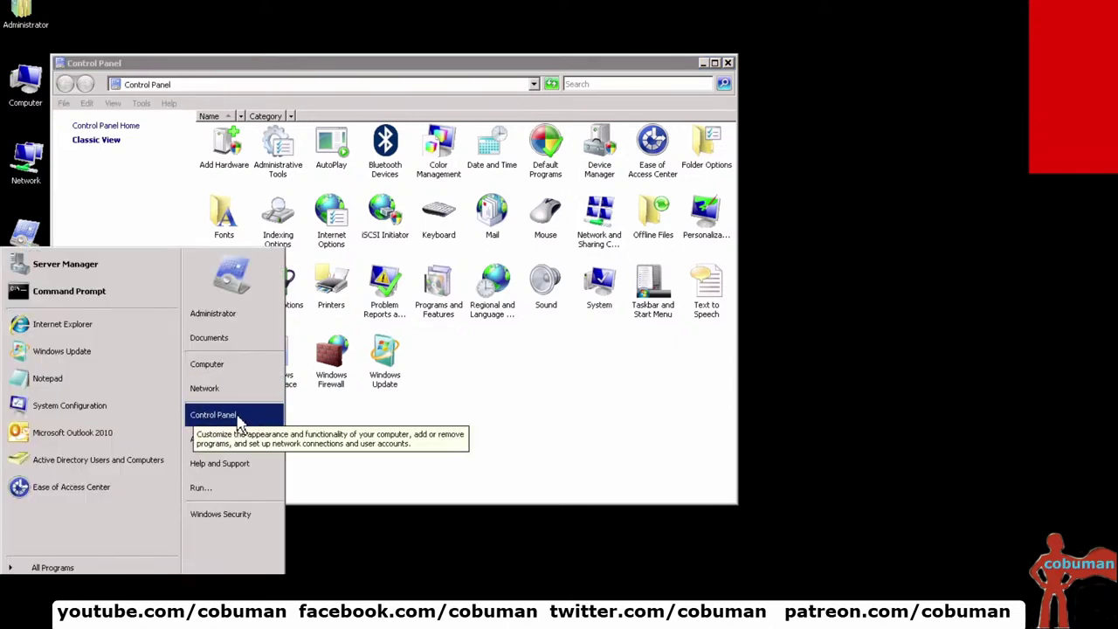
Open the Mail setup from Control Panel and display its e-mail account settings.
{"action": "left_click", "coordinate": [406, 76]}
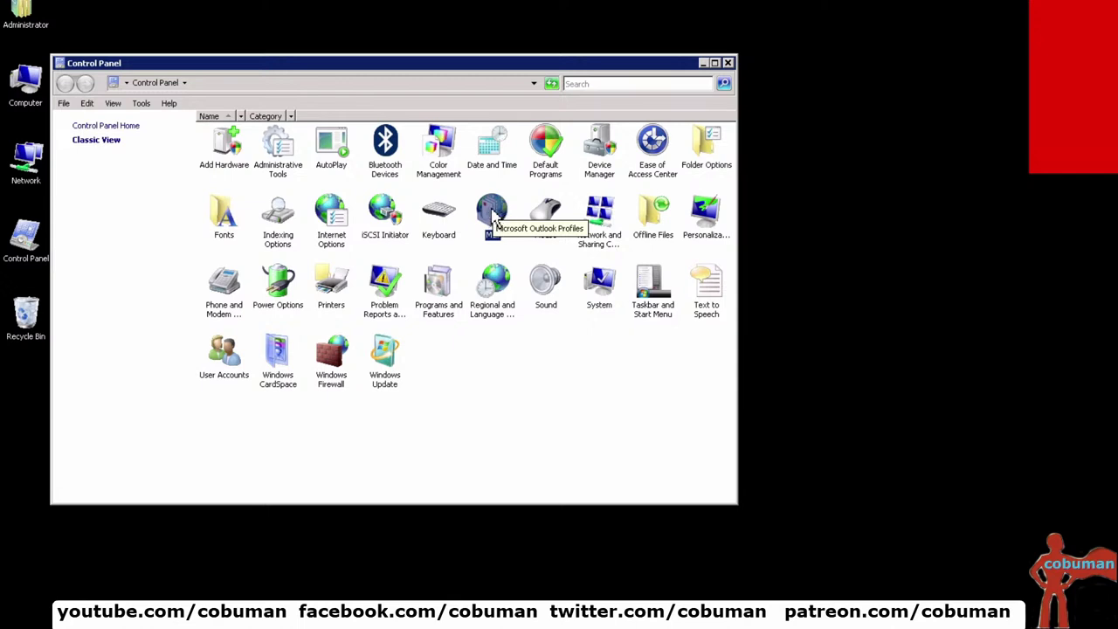
{"action": "double_click", "coordinate": [494, 219]}
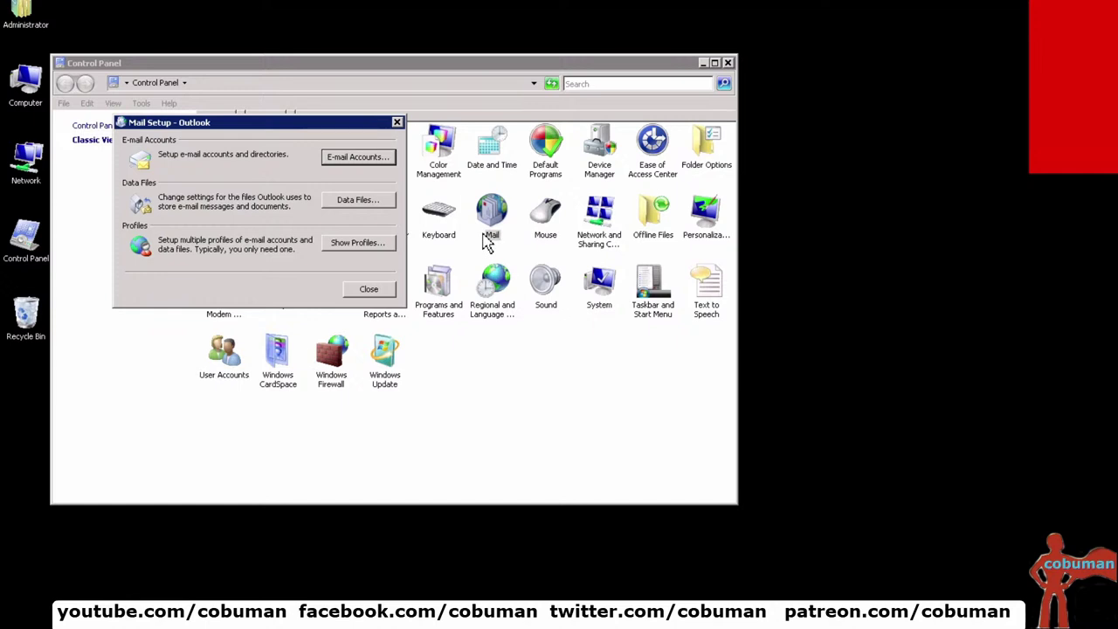
{"action": "left_click_drag", "start_coordinate": [262, 123], "coordinate": [379, 142]}
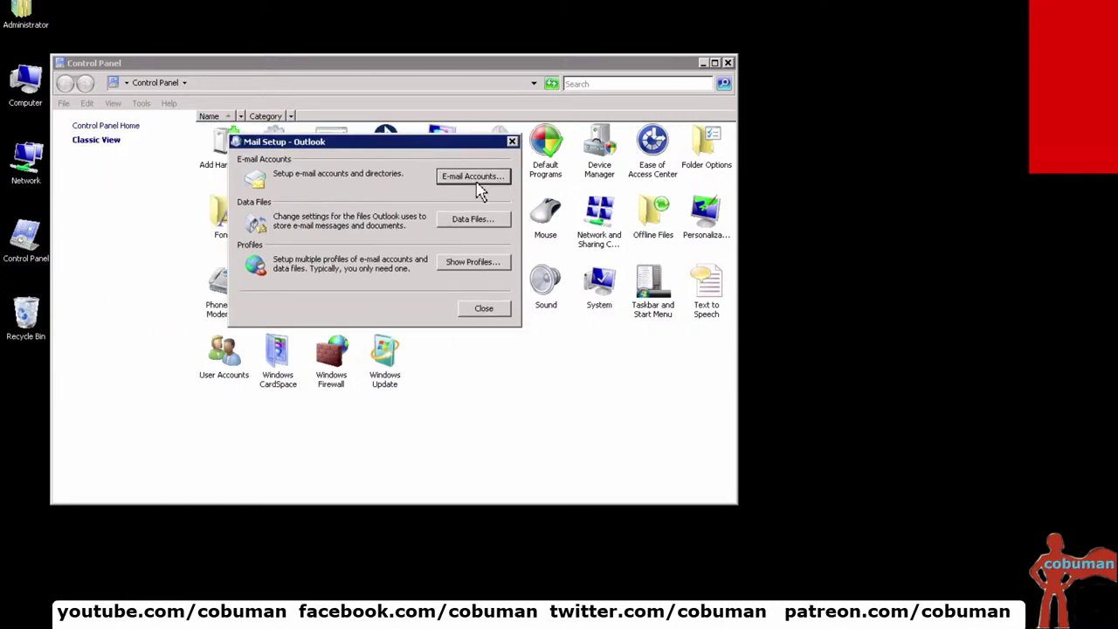
{"action": "left_click", "coordinate": [477, 182]}
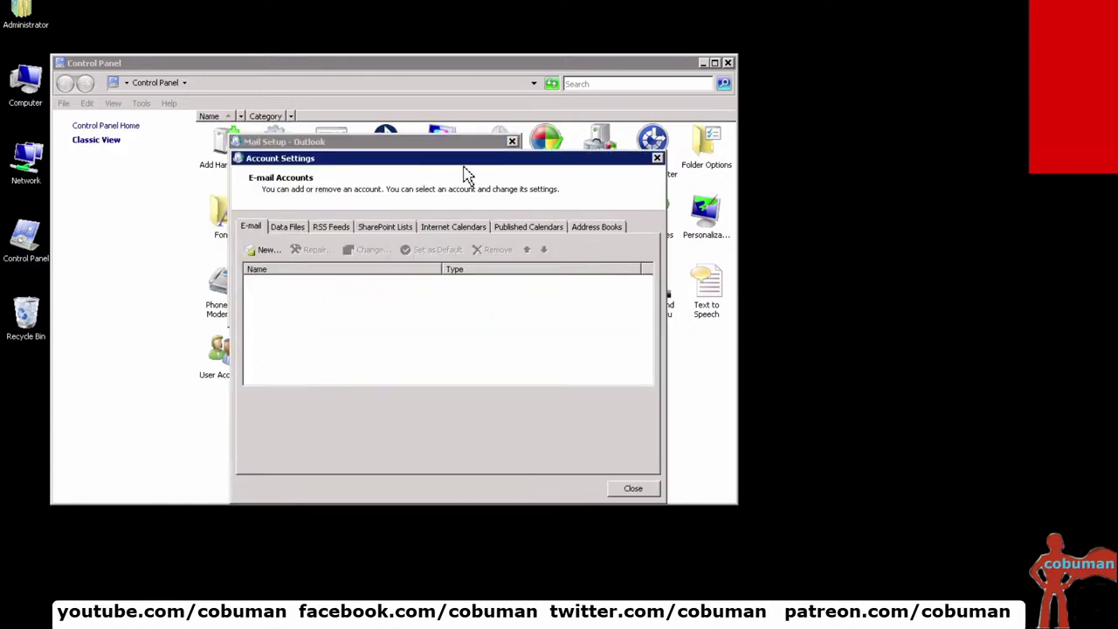
{"action": "left_click", "coordinate": [655, 157]}
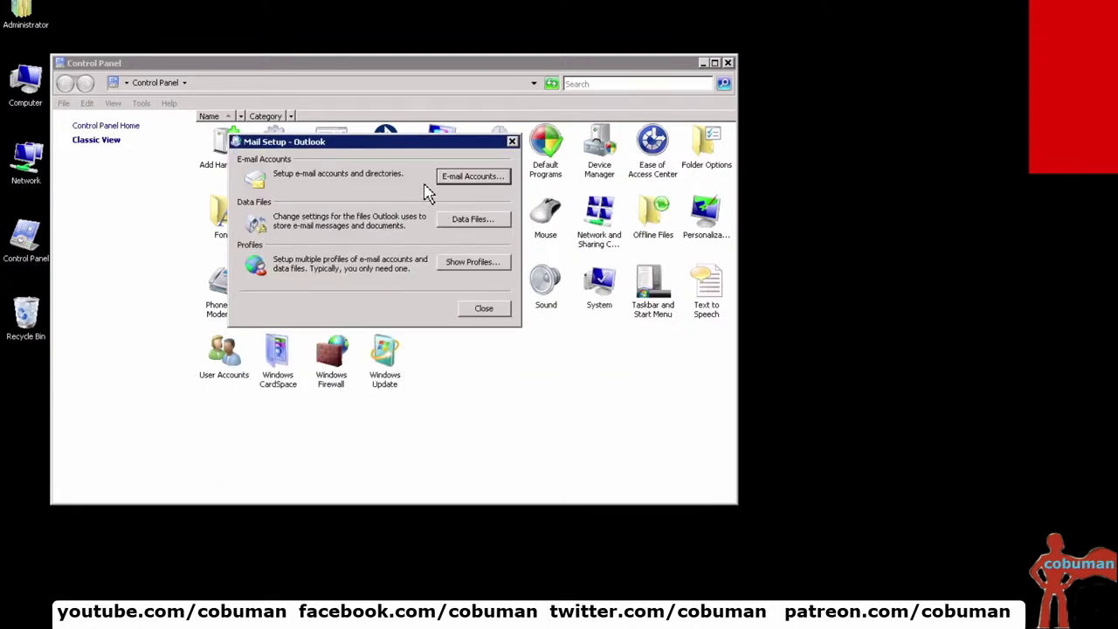
{"action": "left_click", "coordinate": [485, 189]}
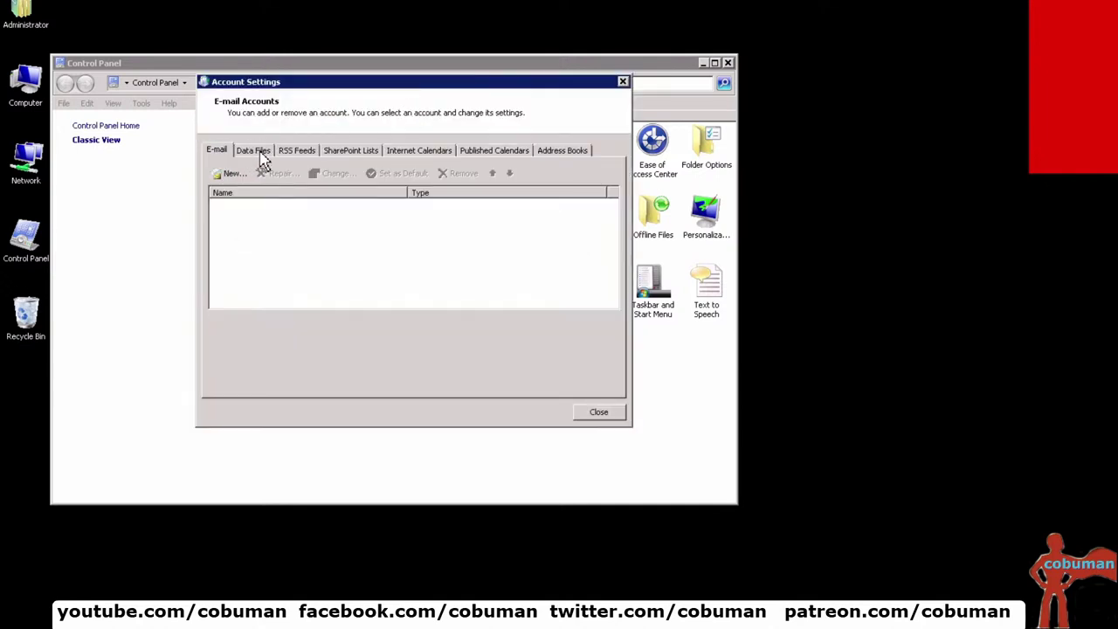
Review the Outlook data files and their storage locations in the account settings.
{"action": "left_click", "coordinate": [263, 157]}
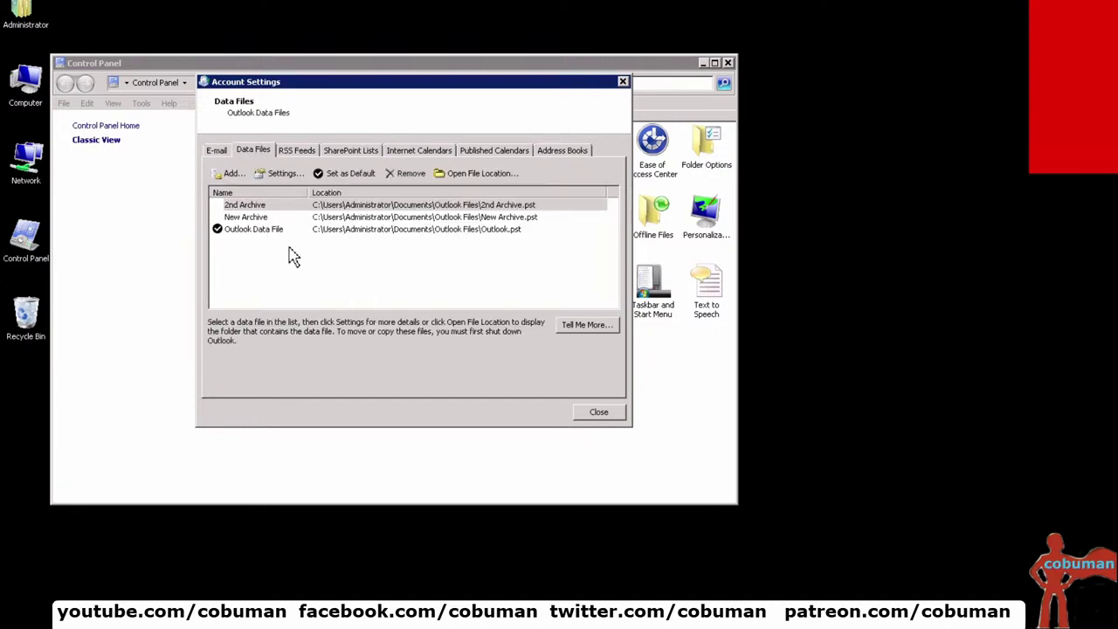
{"action": "left_click", "coordinate": [334, 215]}
{"action": "key", "text": "Up"}
{"action": "key", "text": "Down"}
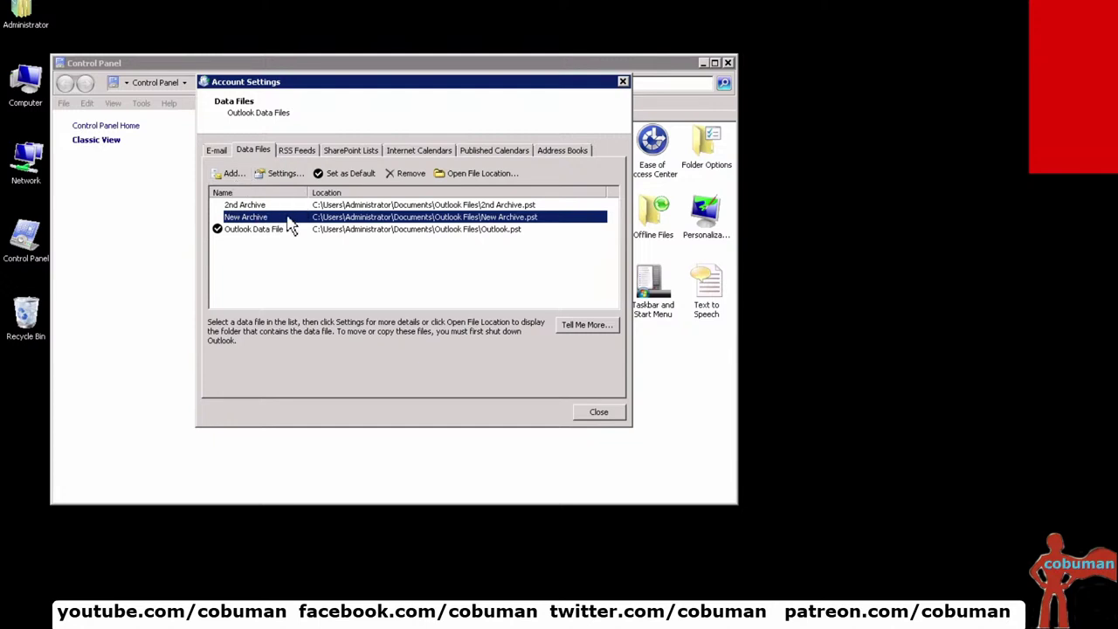
Inspect the existing PST files offered when adding an Outlook data file, and leave without adding one.
{"action": "left_click", "coordinate": [231, 173]}
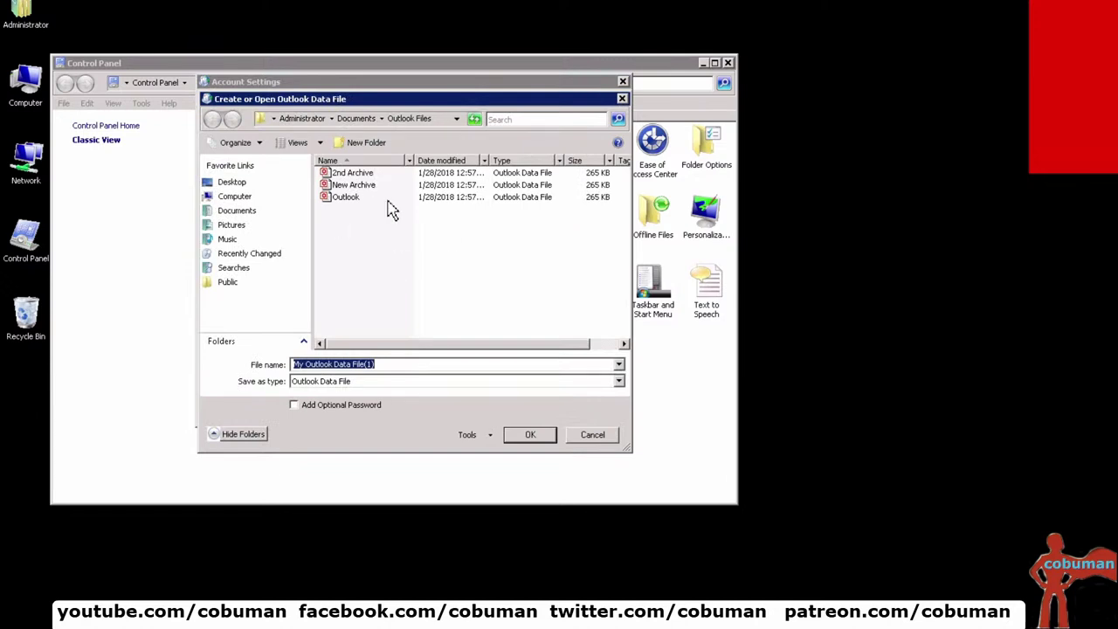
{"action": "left_click", "coordinate": [354, 185]}
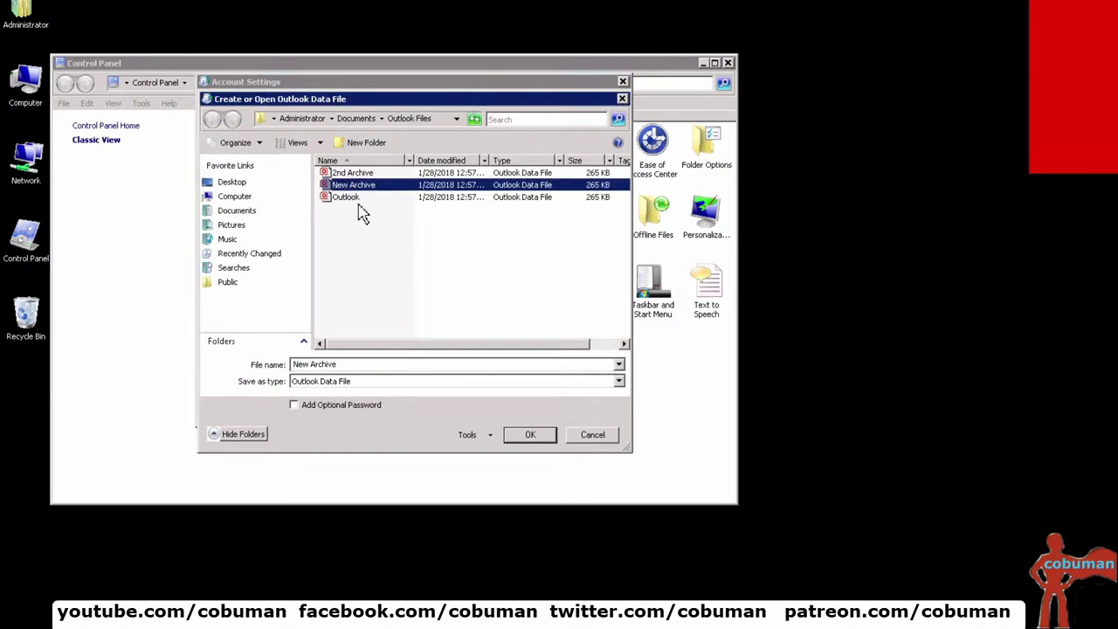
{"action": "left_click", "coordinate": [358, 198]}
{"action": "left_click", "coordinate": [583, 433]}
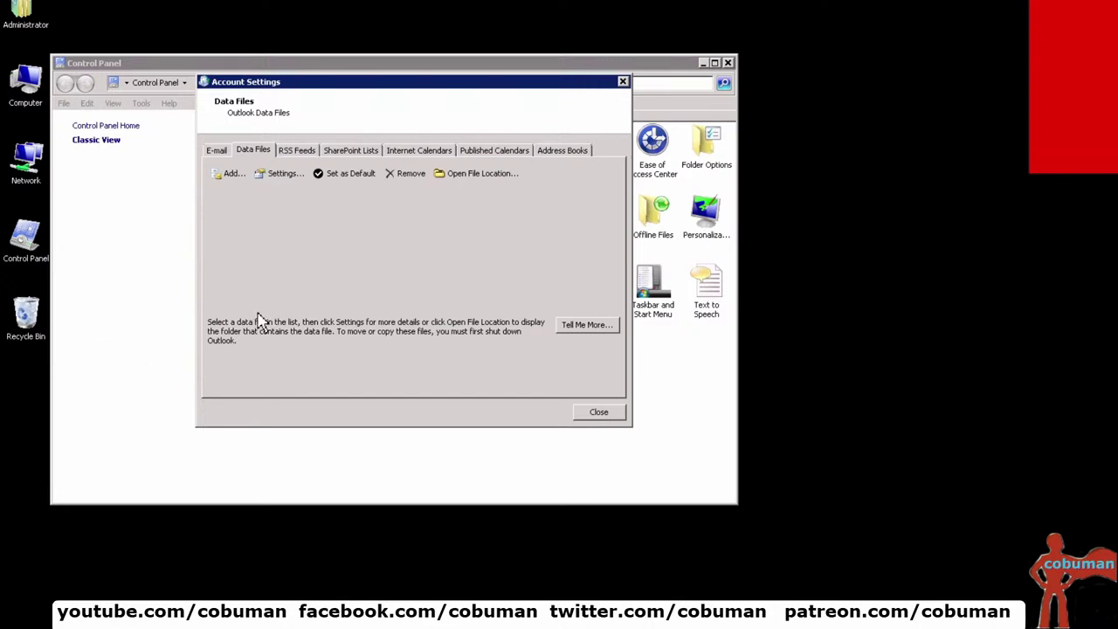
Examine the form for adding a new e-mail account, cancel it and close the account settings.
{"action": "left_click", "coordinate": [217, 150]}
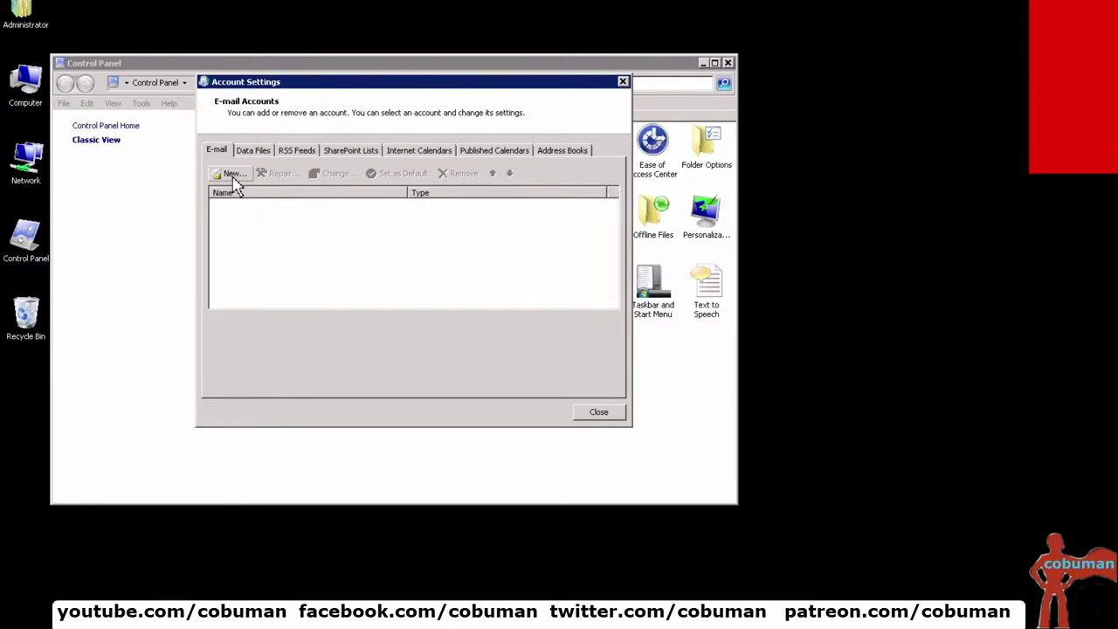
{"action": "left_click", "coordinate": [232, 173]}
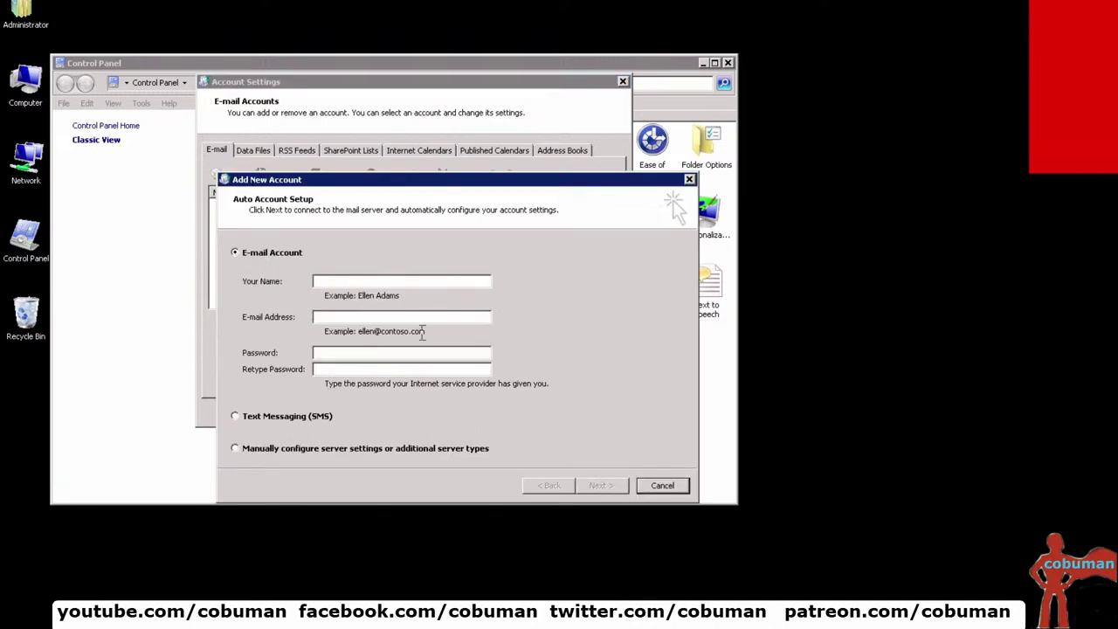
{"action": "left_click_drag", "start_coordinate": [453, 180], "coordinate": [457, 115]}
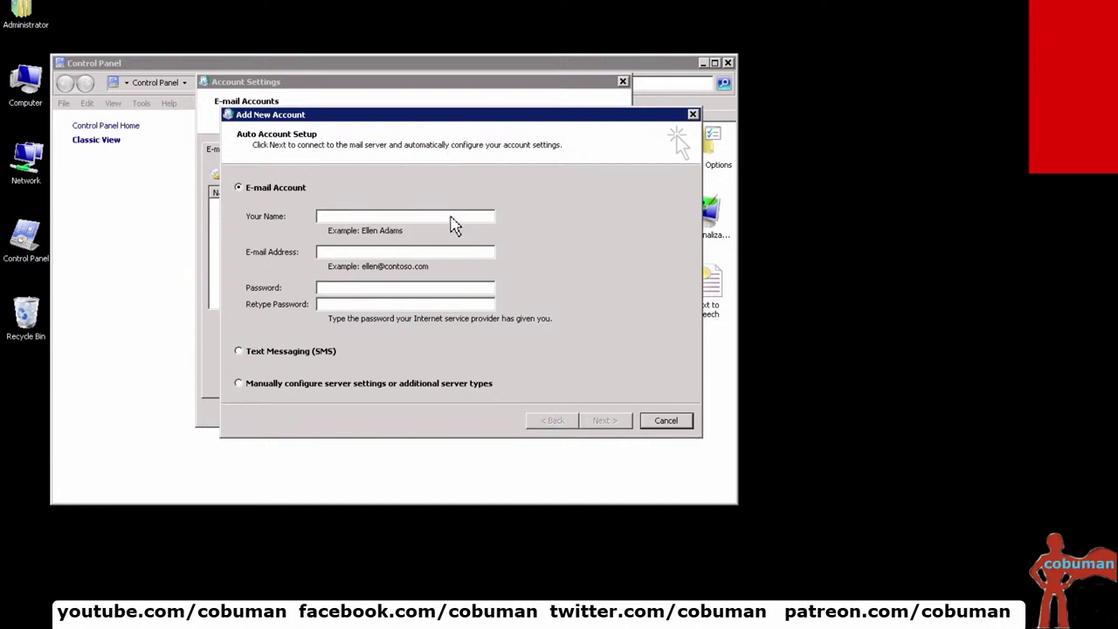
{"action": "left_click", "coordinate": [670, 424]}
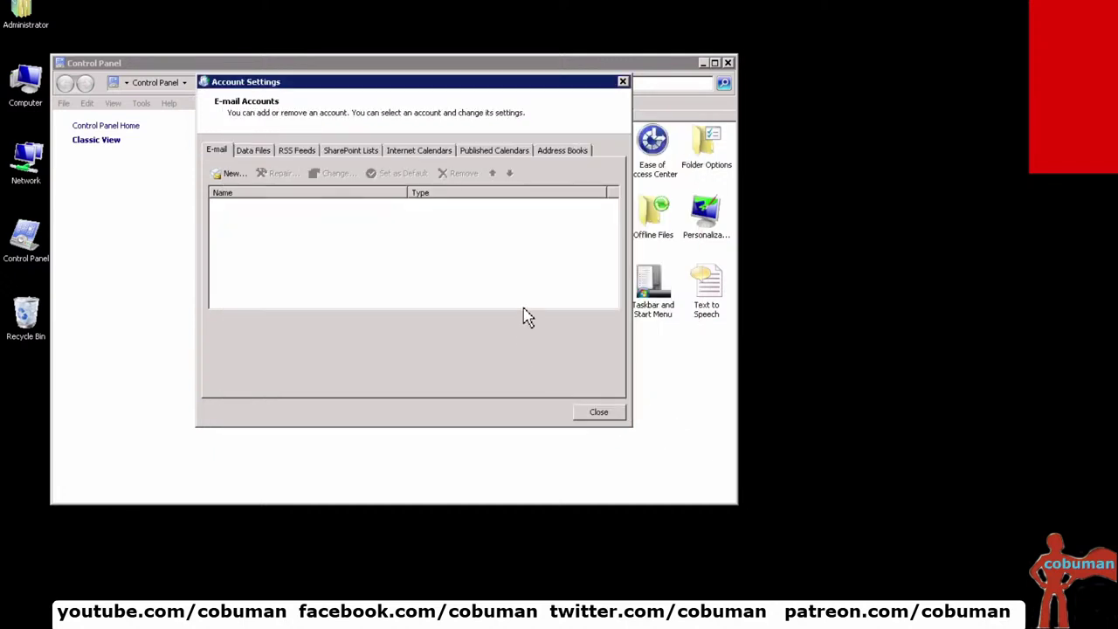
{"action": "left_click", "coordinate": [623, 84]}
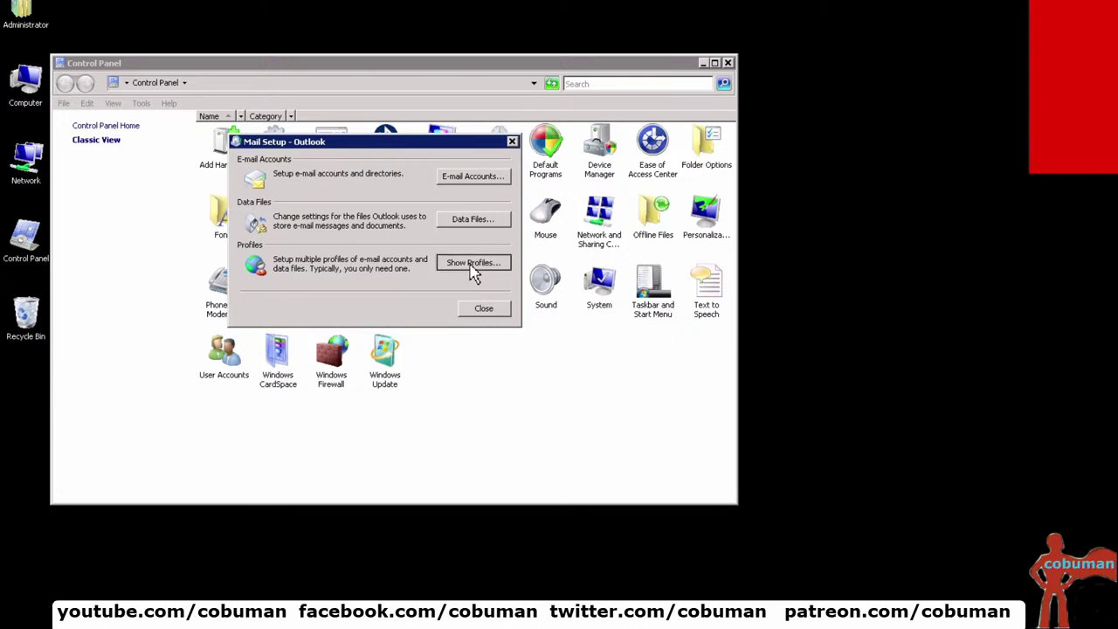
View the Outlook data files list directly from Mail Setup and close it.
{"action": "left_click", "coordinate": [472, 219]}
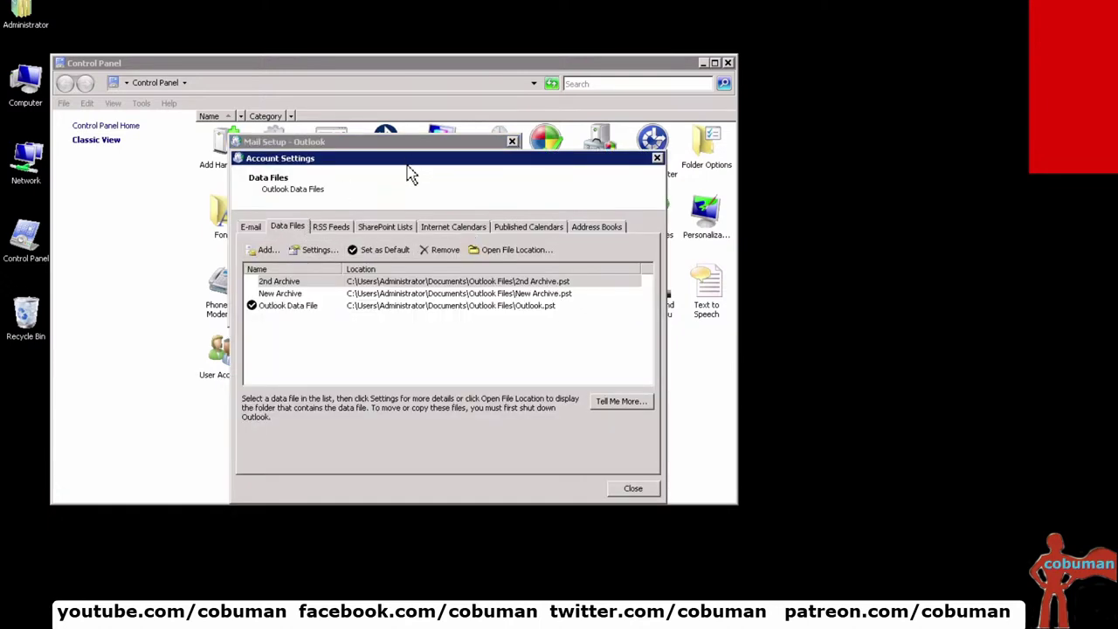
{"action": "left_click_drag", "start_coordinate": [410, 158], "coordinate": [397, 102]}
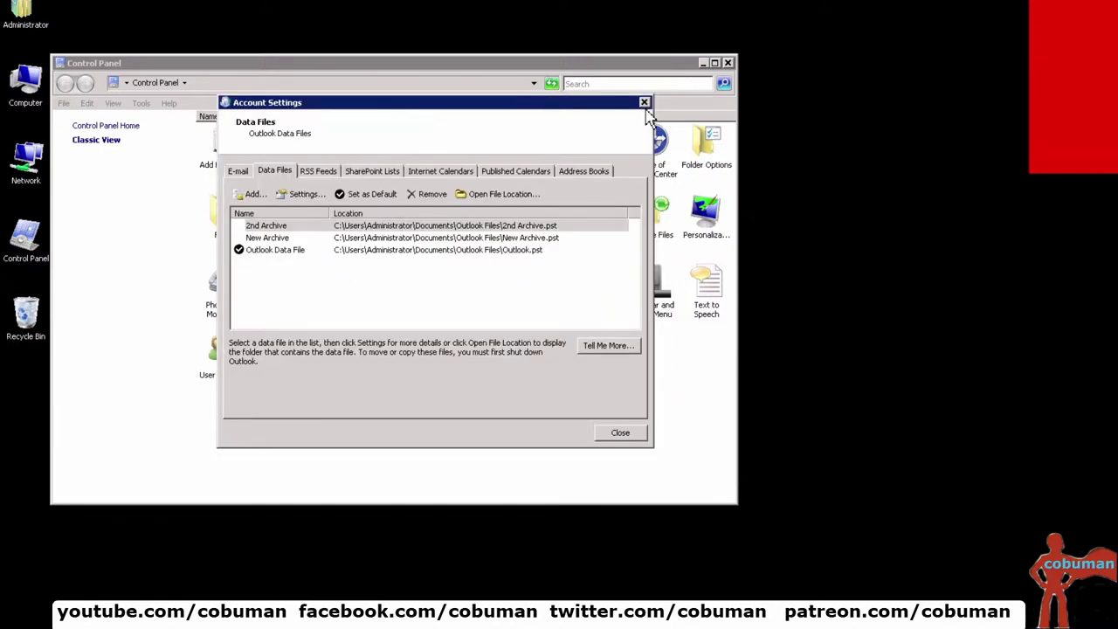
{"action": "left_click", "coordinate": [644, 102]}
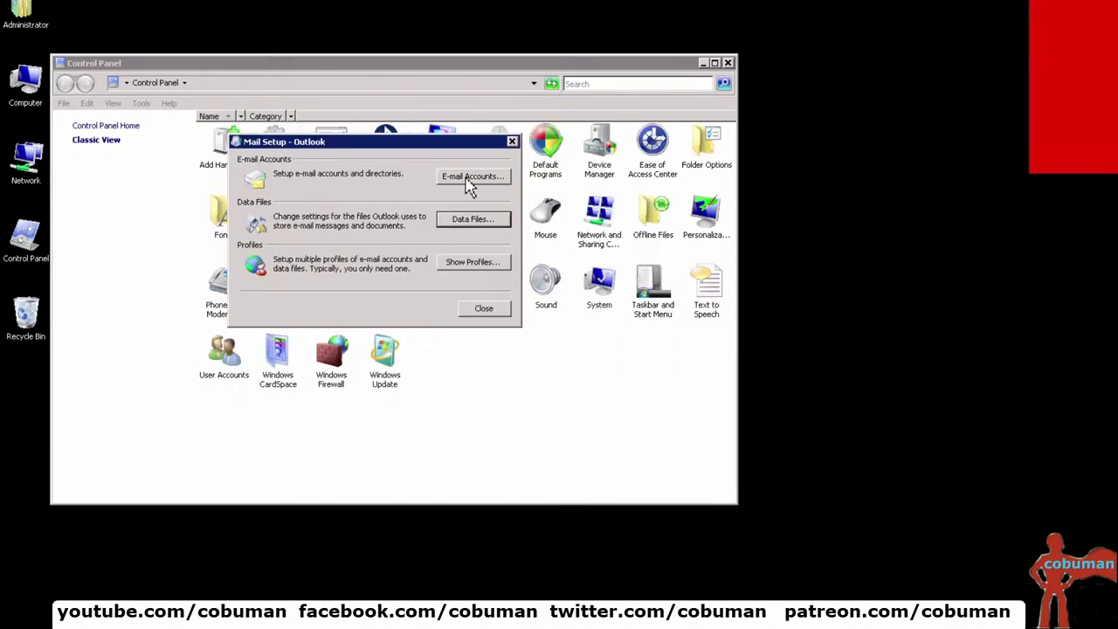
Create a mail profile named NewProfile without configuring an e-mail account, and close the profile list.
{"action": "left_click", "coordinate": [471, 268]}
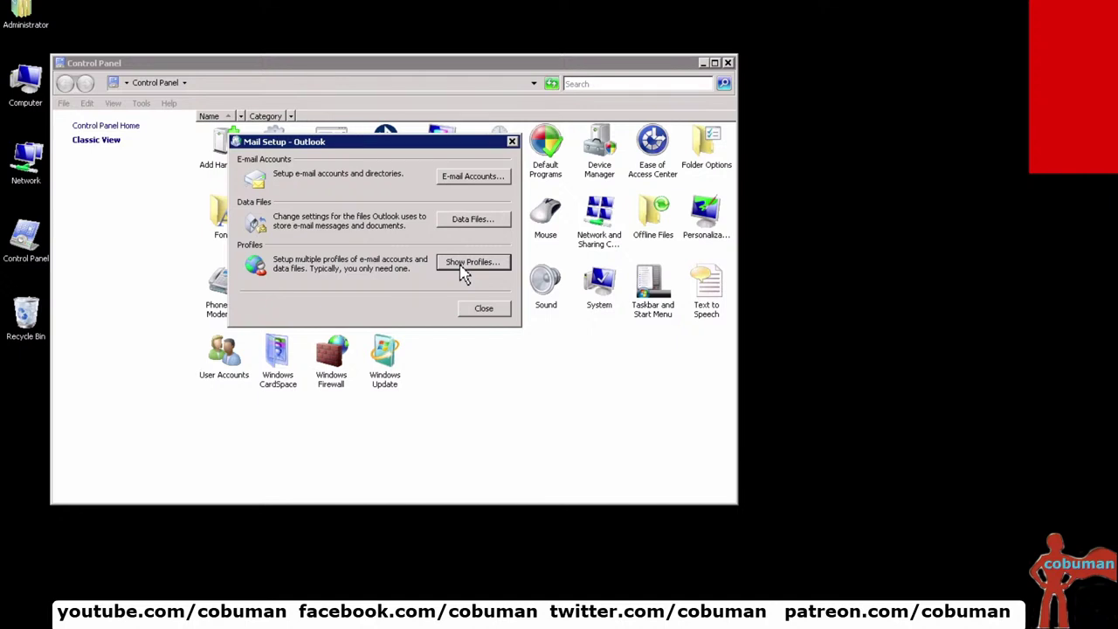
{"action": "left_click", "coordinate": [461, 268]}
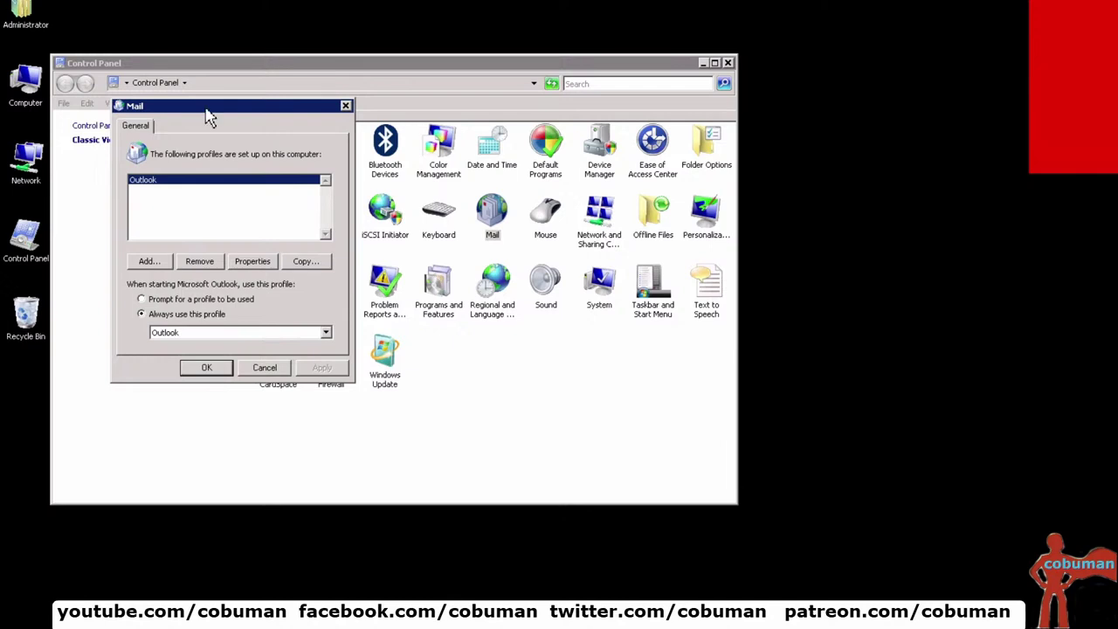
{"action": "left_click_drag", "start_coordinate": [210, 118], "coordinate": [256, 118]}
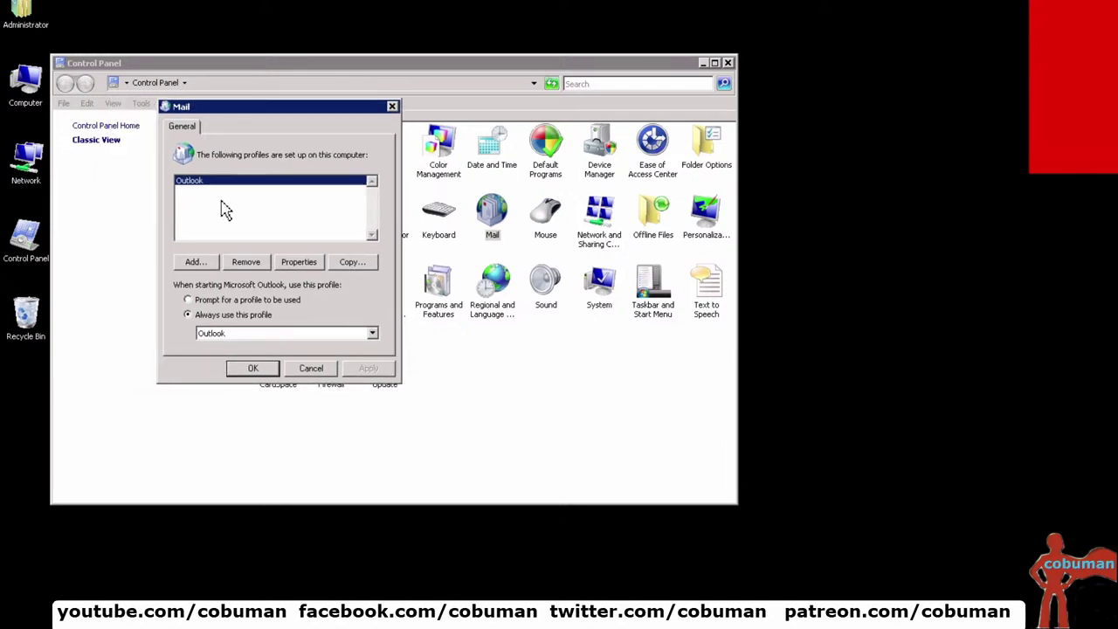
{"action": "left_click", "coordinate": [197, 264]}
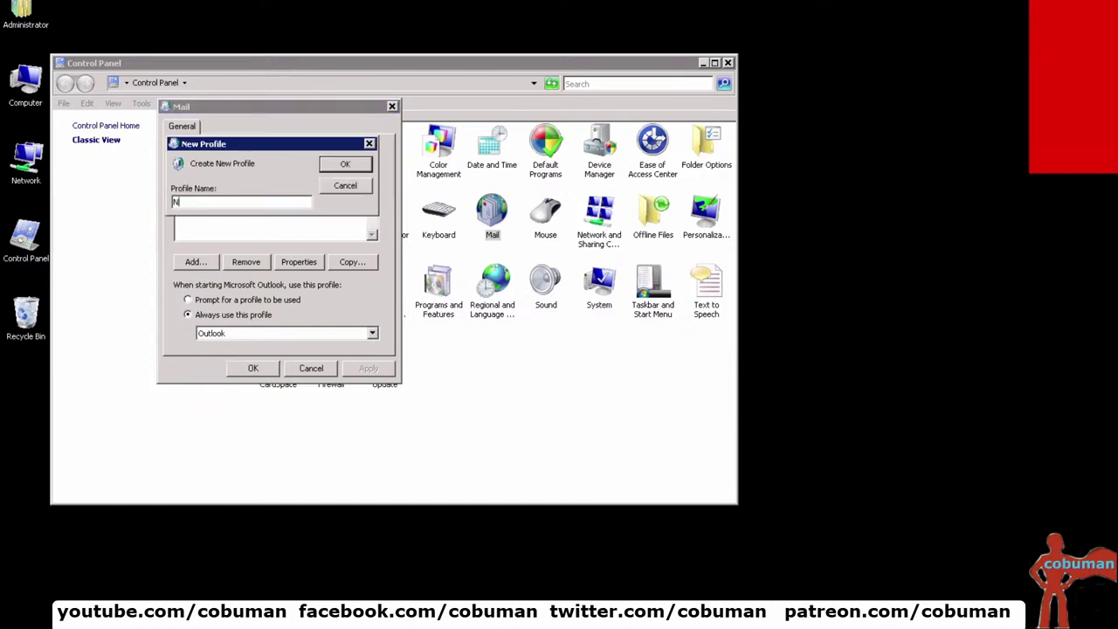
{"action": "type", "text": "file"}
{"action": "key", "text": "Return"}
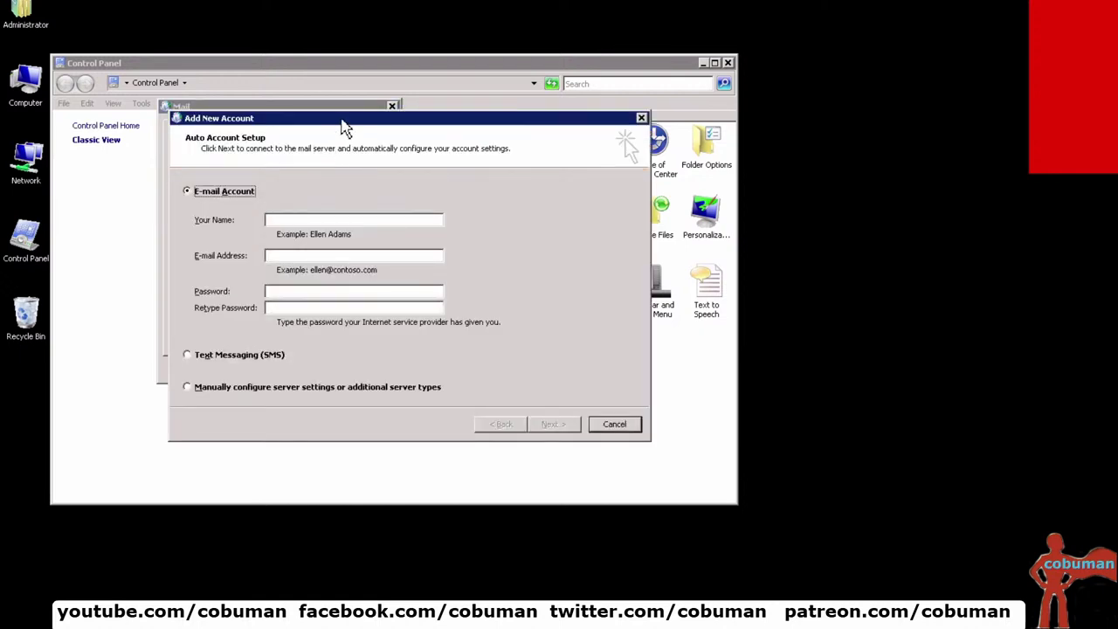
{"action": "left_click_drag", "start_coordinate": [341, 119], "coordinate": [468, 93]}
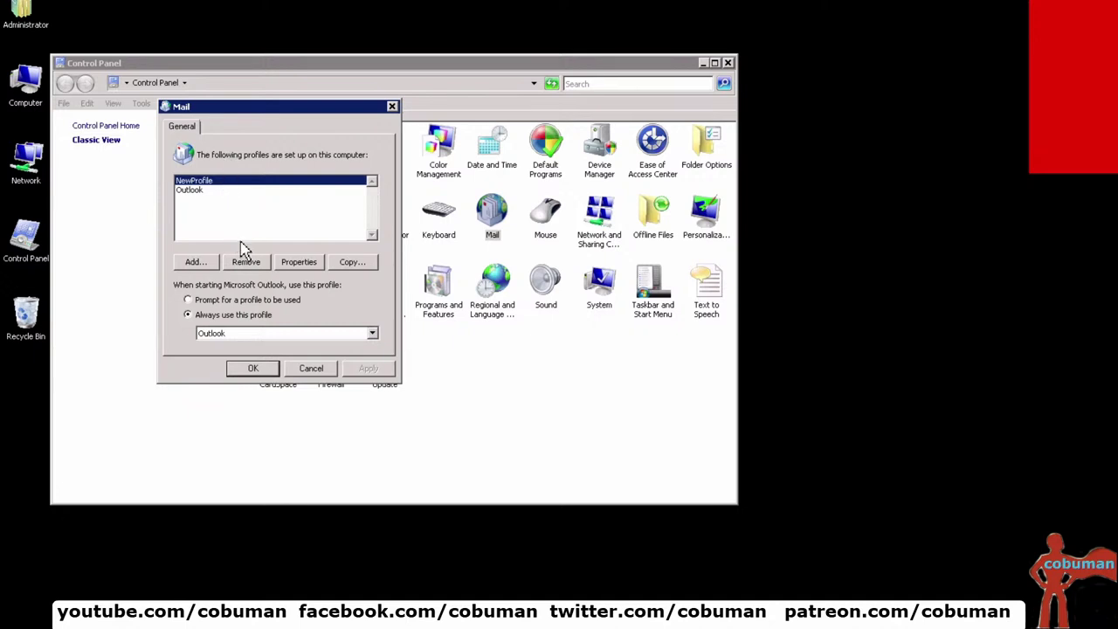
{"action": "left_click", "coordinate": [259, 367]}
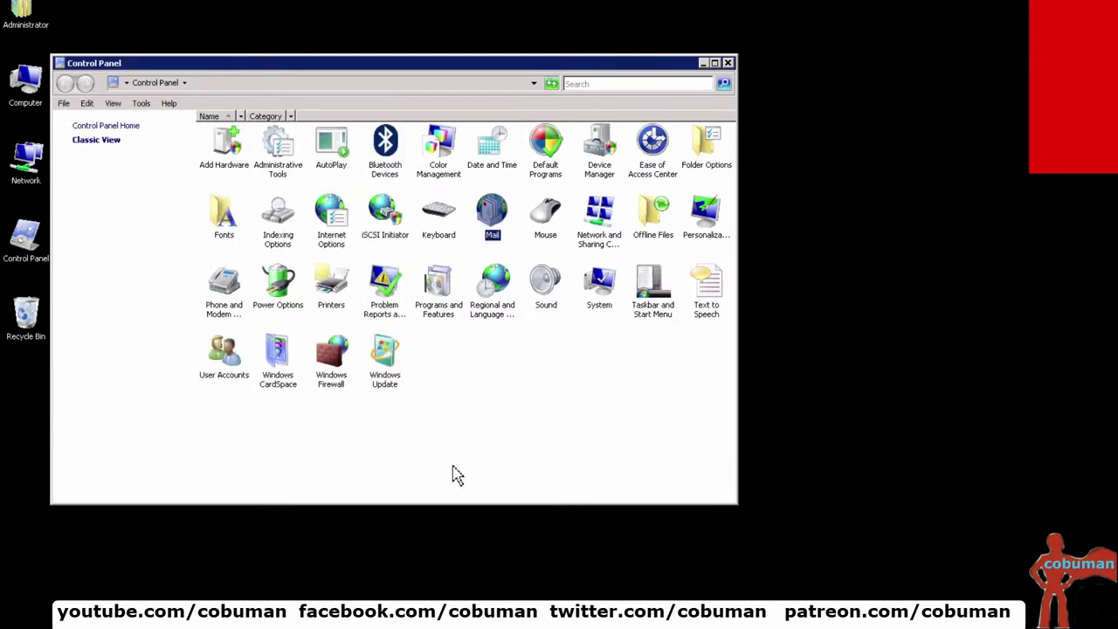
Reopen the mail profiles and make Outlook always start with NewProfile.
{"action": "double_click", "coordinate": [496, 216]}
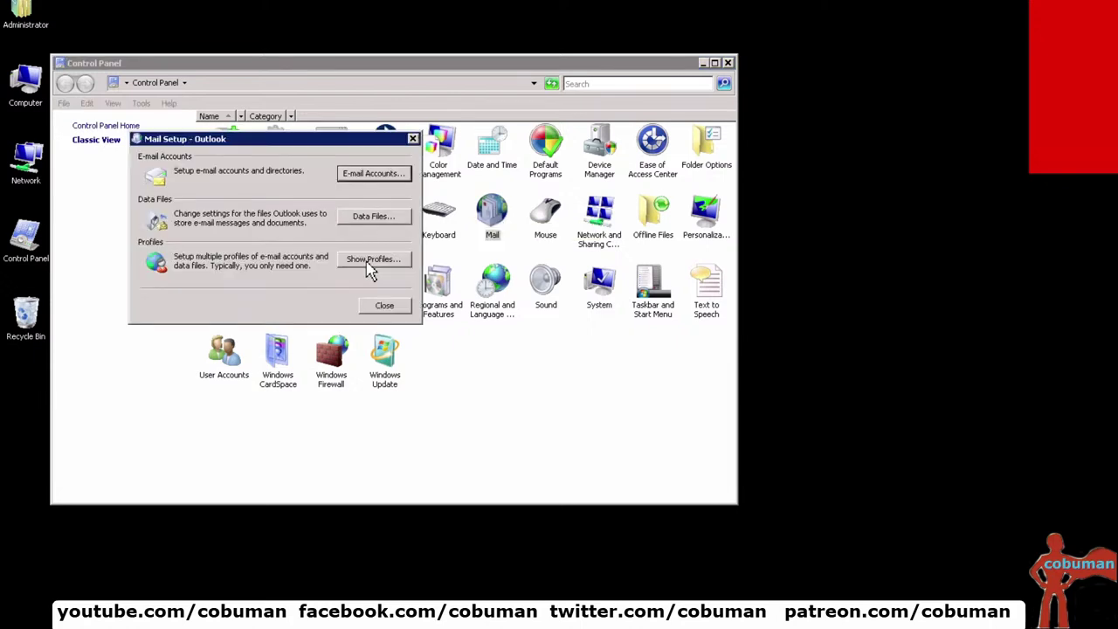
{"action": "left_click", "coordinate": [370, 260]}
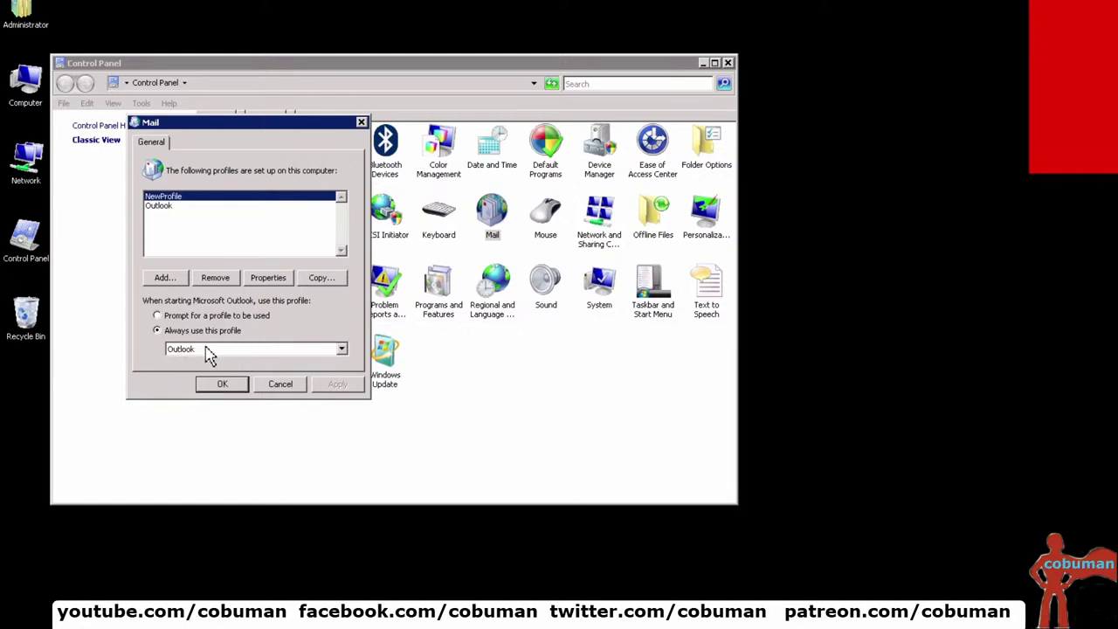
{"action": "left_click", "coordinate": [207, 350]}
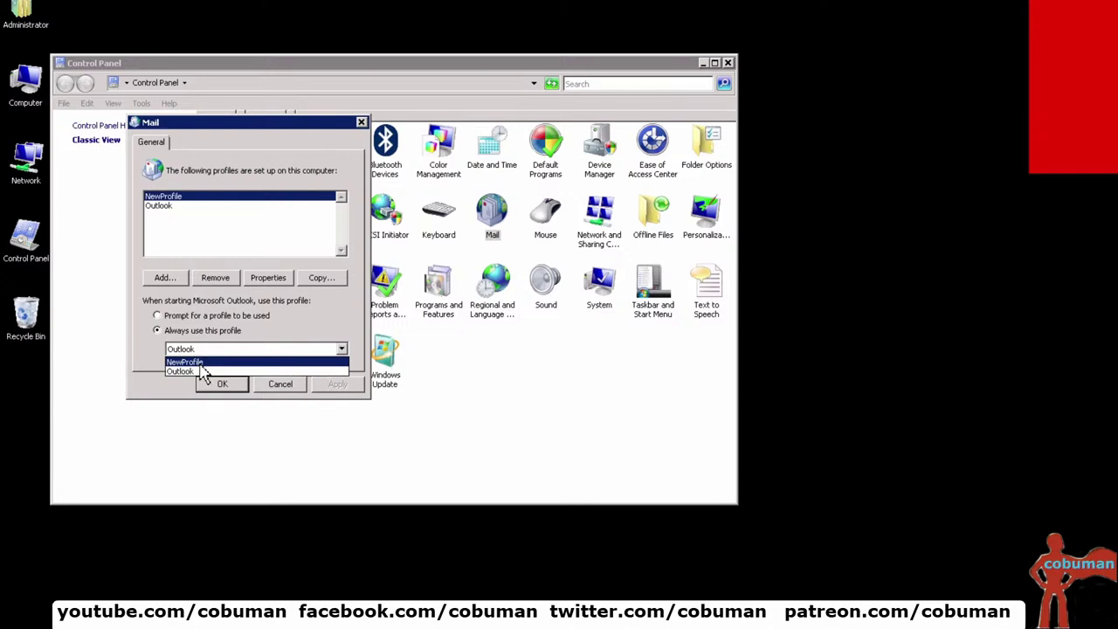
{"action": "left_click", "coordinate": [200, 362]}
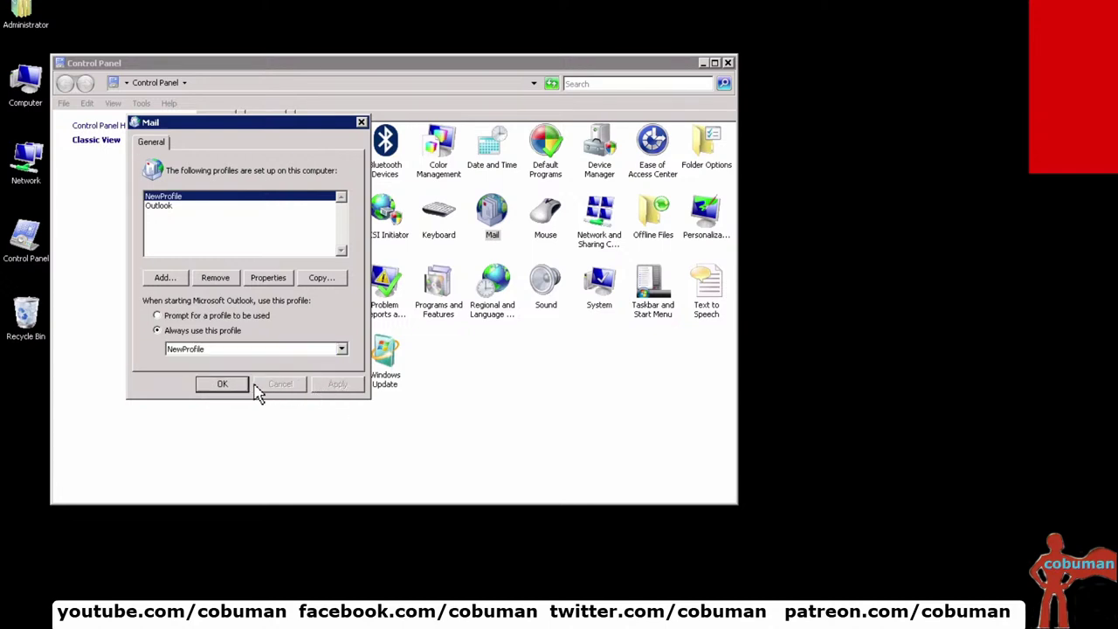
{"action": "left_click", "coordinate": [223, 387]}
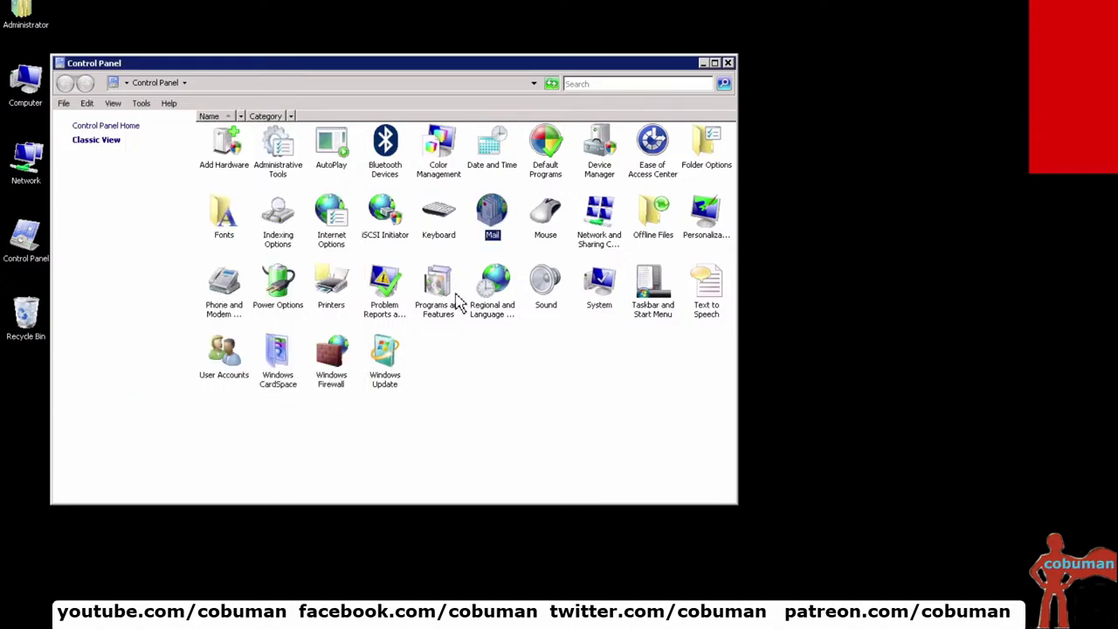
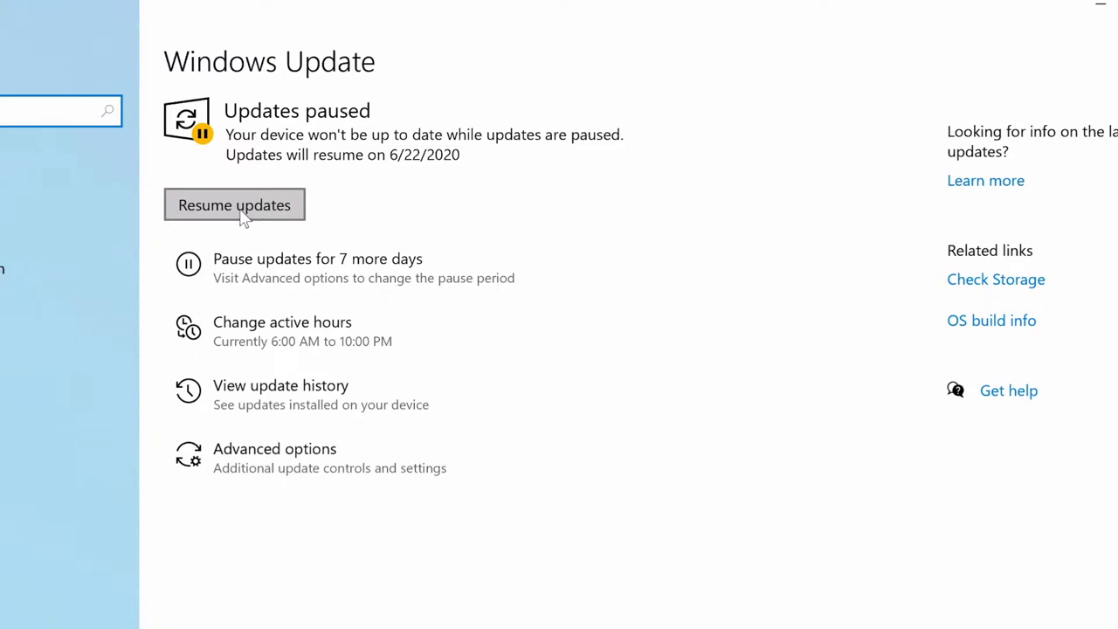
In the Windows Update settings, resume the paused updates and copy the pending update's number KB4497165.
{"action": "left_click", "coordinate": [241, 209]}
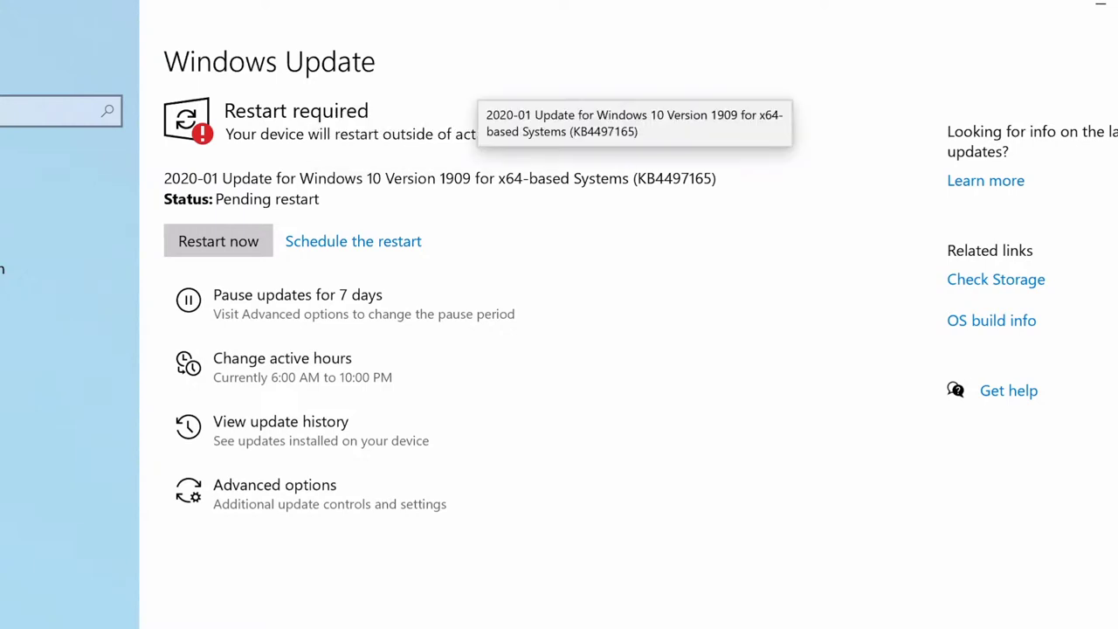
{"action": "left_click_drag", "start_coordinate": [636, 178], "coordinate": [764, 179]}
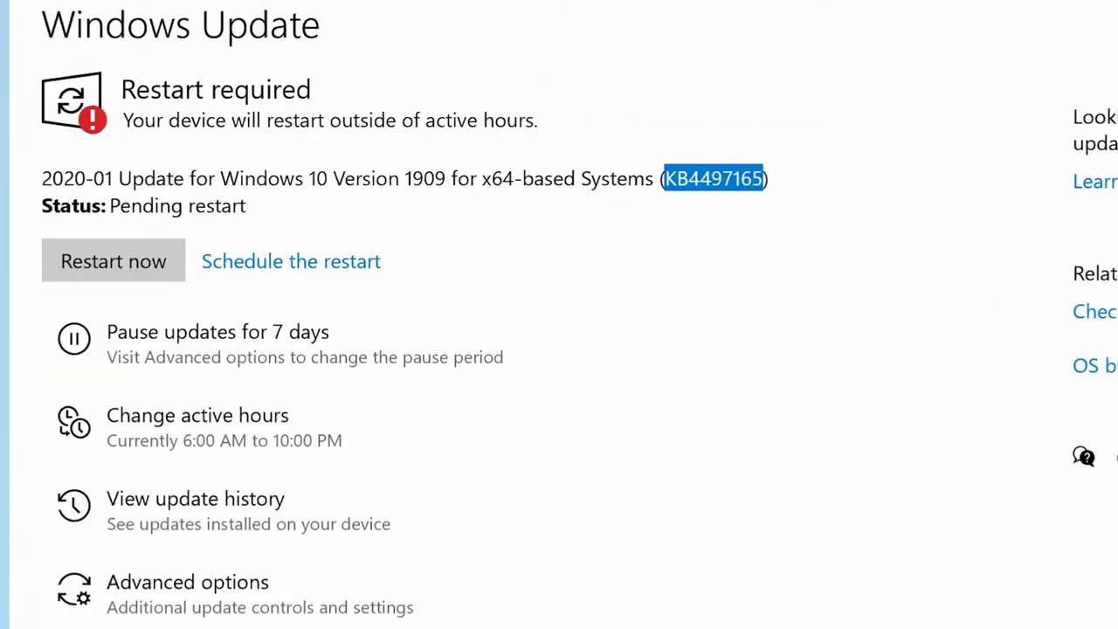
{"action": "right_click", "coordinate": [718, 180]}
{"action": "left_click", "coordinate": [791, 204]}
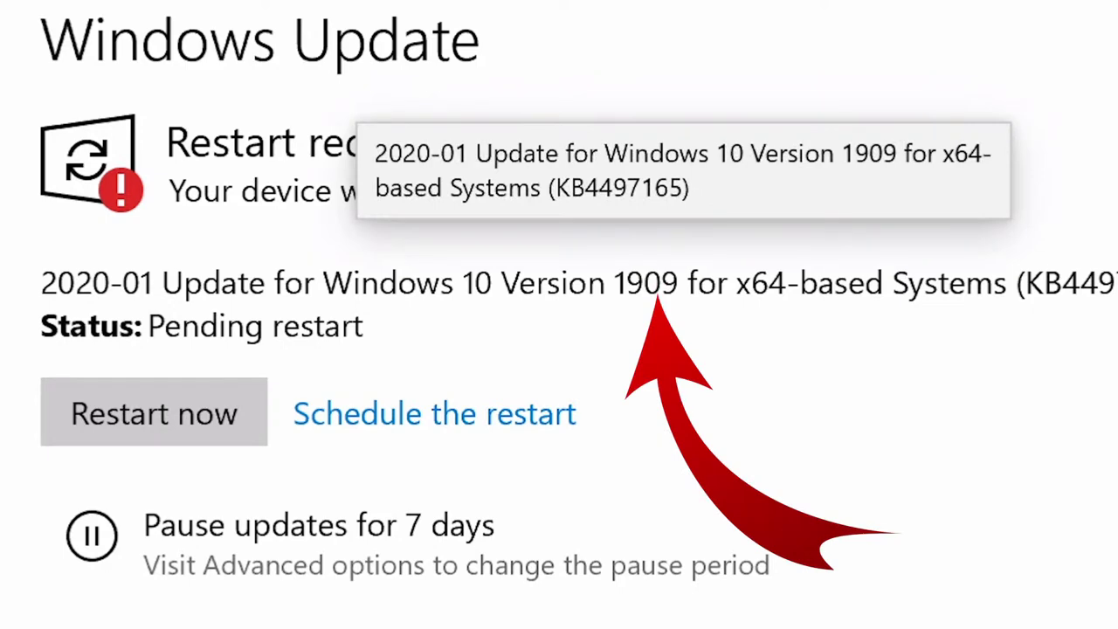
Run winver to view the installed Windows version and OS build, and close the information window.
{"action": "left_click", "coordinate": [138, 616]}
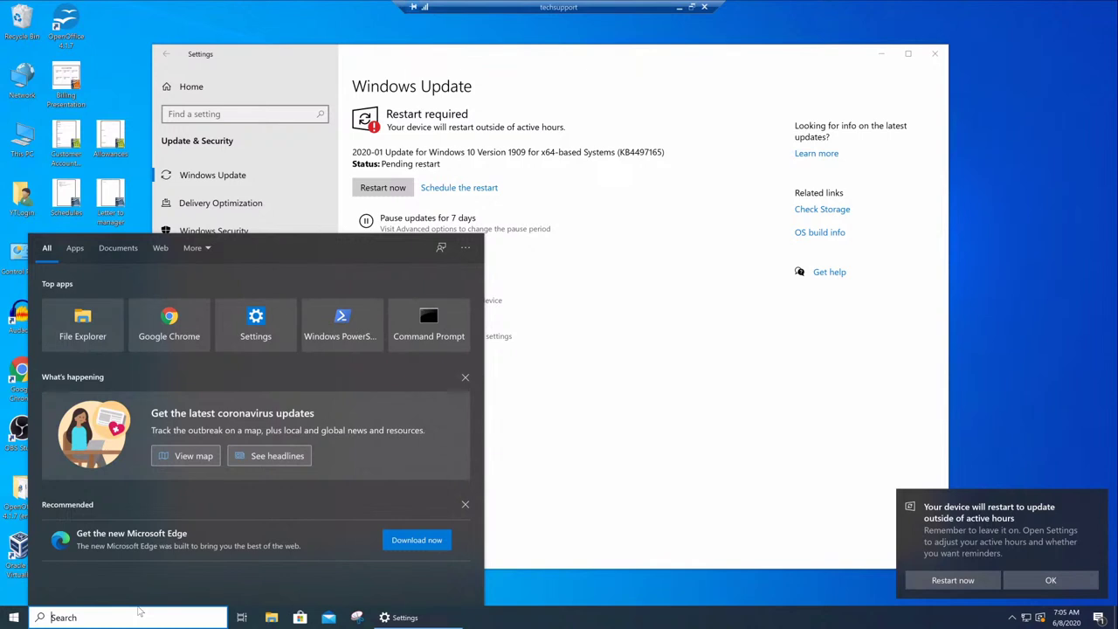
{"action": "type", "text": "win"}
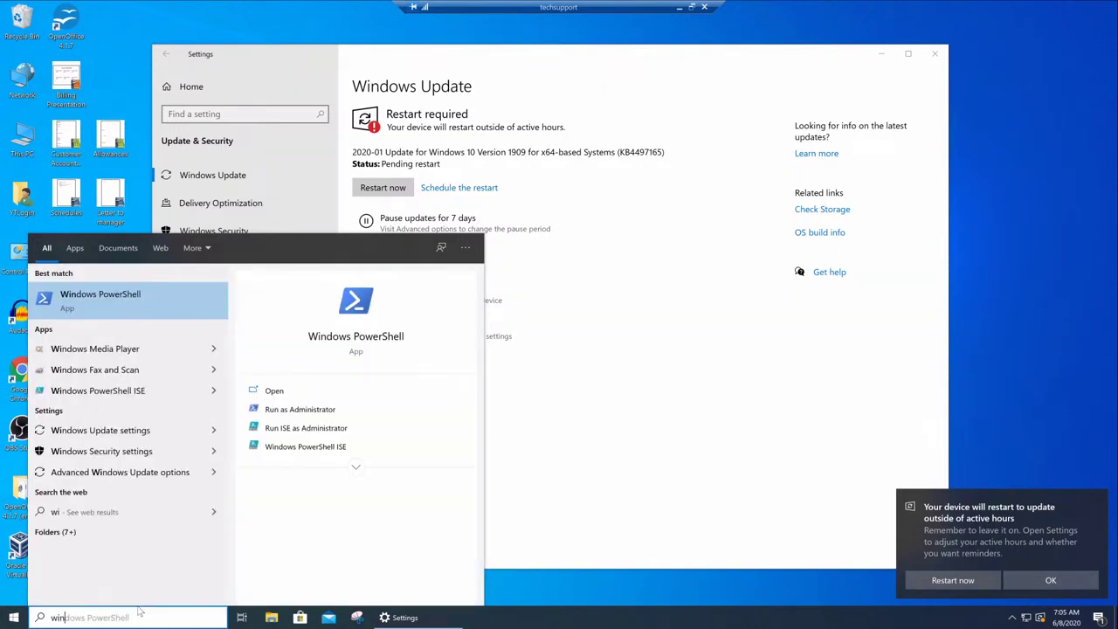
{"action": "type", "text": "ver"}
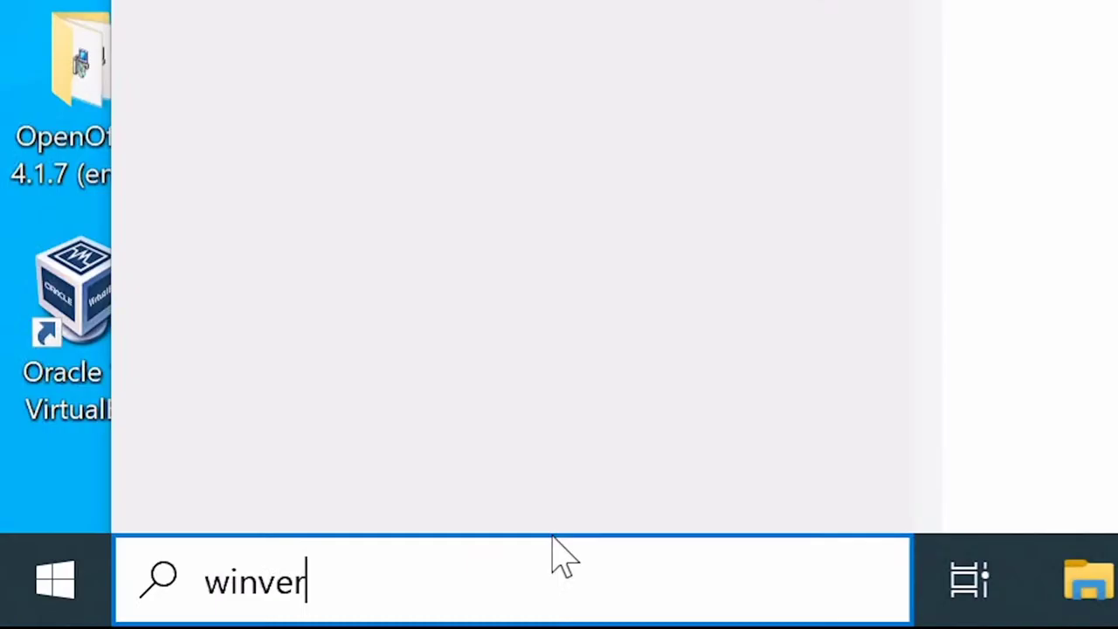
{"action": "key", "text": "Return"}
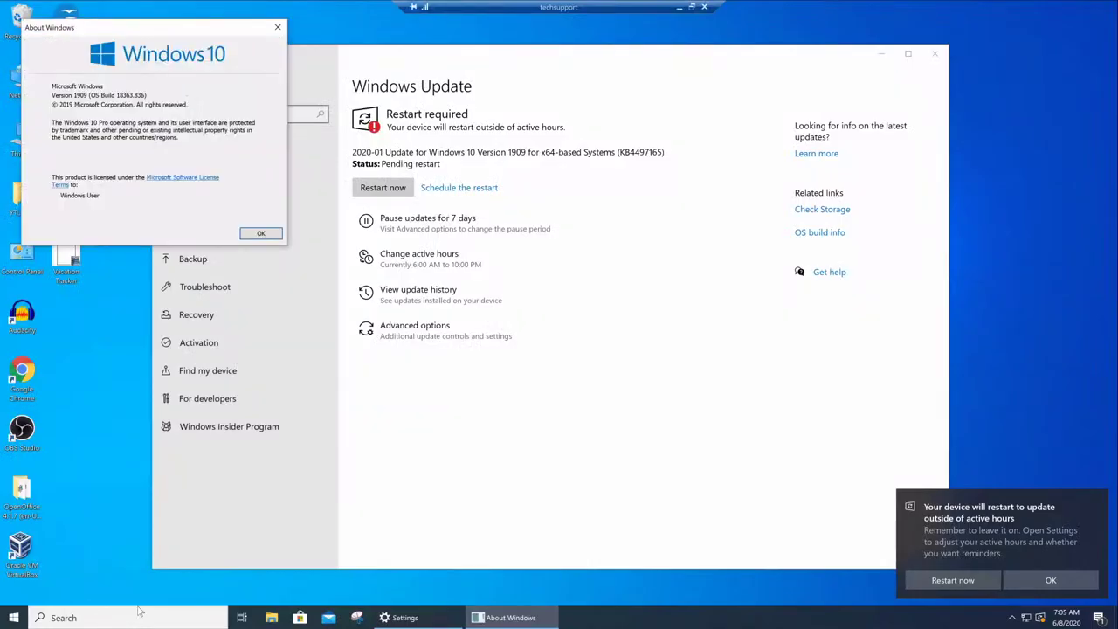
{"action": "left_click_drag", "start_coordinate": [137, 32], "coordinate": [580, 192]}
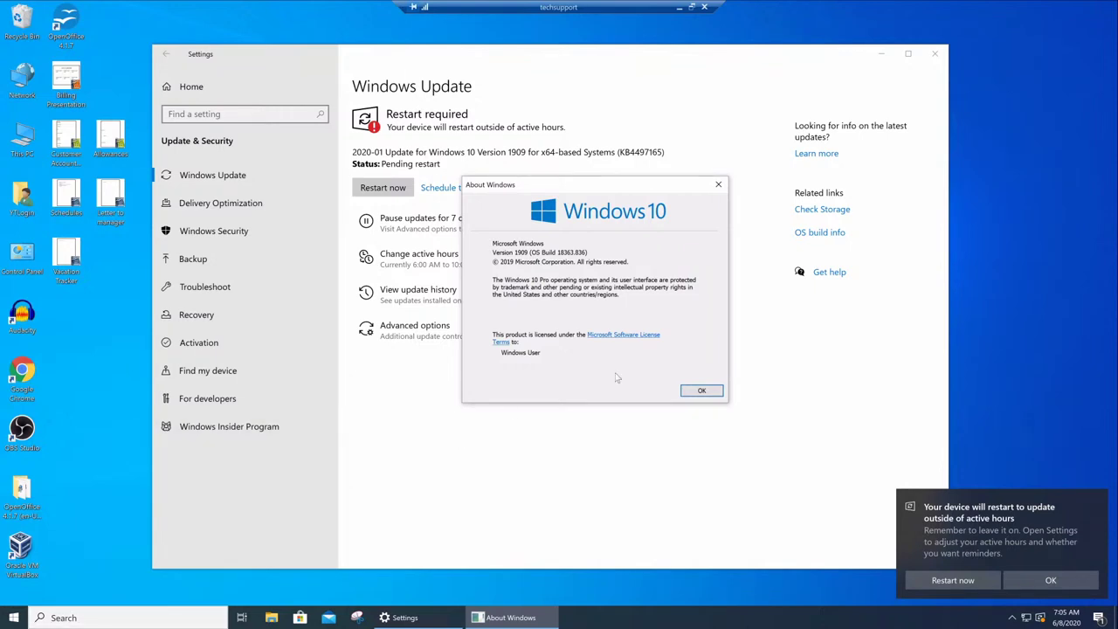
{"action": "left_click", "coordinate": [702, 391]}
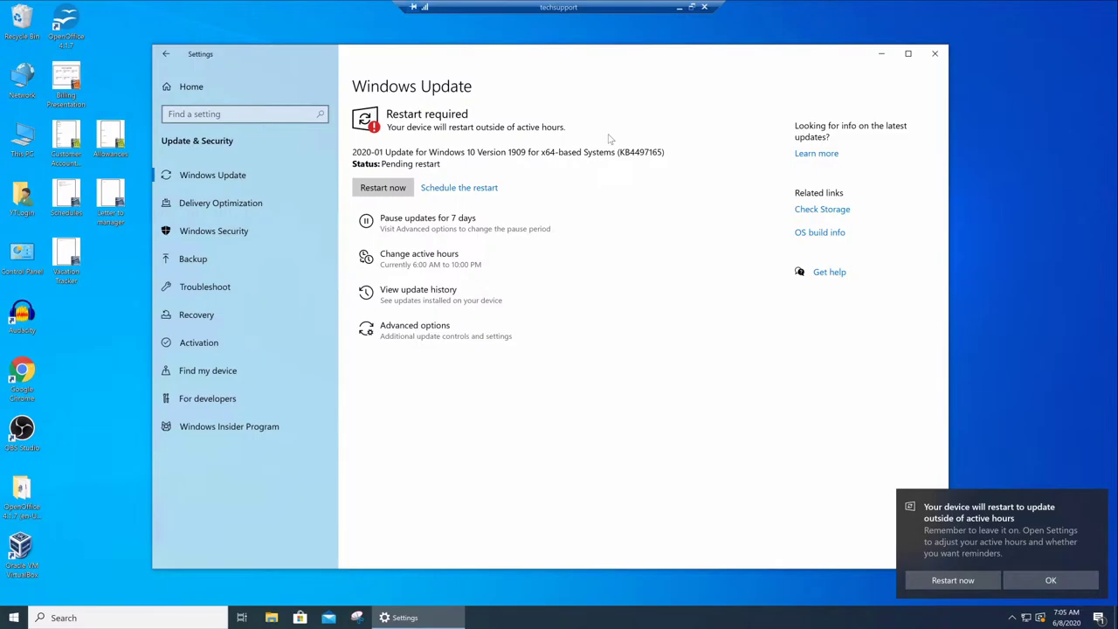
Copy the pending update's number KB4497165 and switch to Microsoft Edge, enlarging and repositioning its window.
{"action": "double_click", "coordinate": [640, 152]}
{"action": "key", "text": "ctrl+c"}
{"action": "left_click", "coordinate": [541, 369]}
{"action": "left_click", "coordinate": [22, 375]}
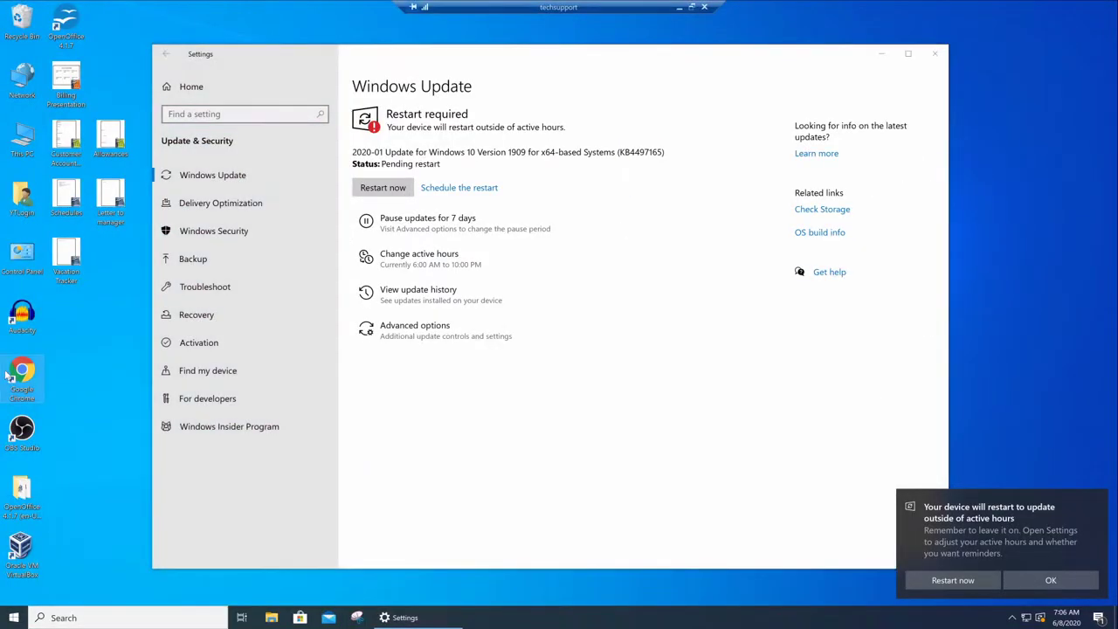
{"action": "key", "text": "super+s"}
{"action": "type", "text": "ed"}
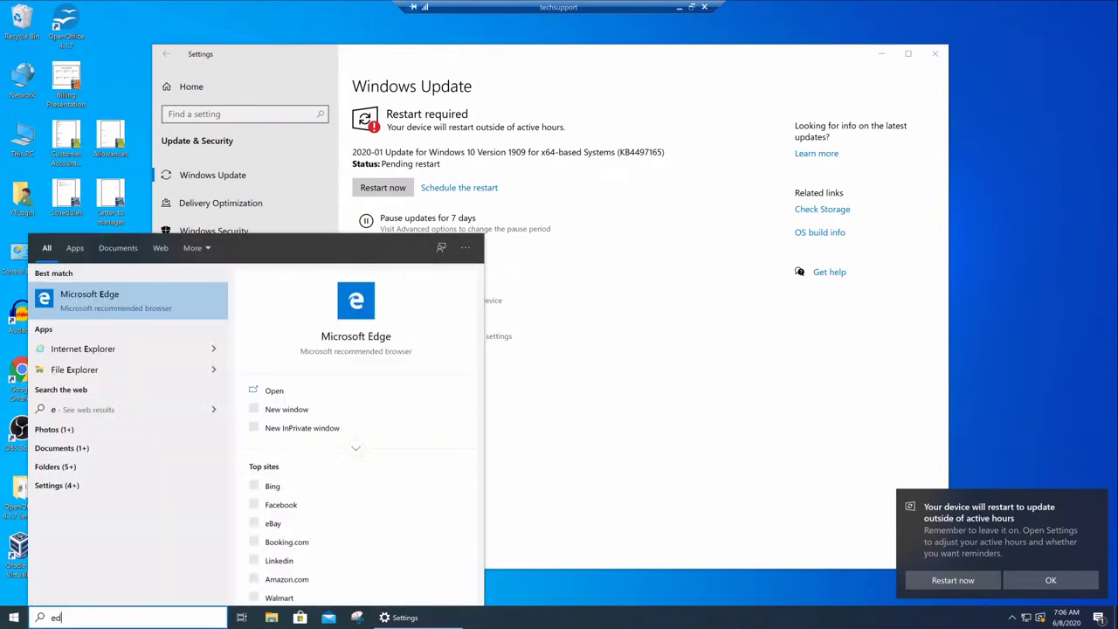
{"action": "type", "text": "ge"}
{"action": "key", "text": "Return"}
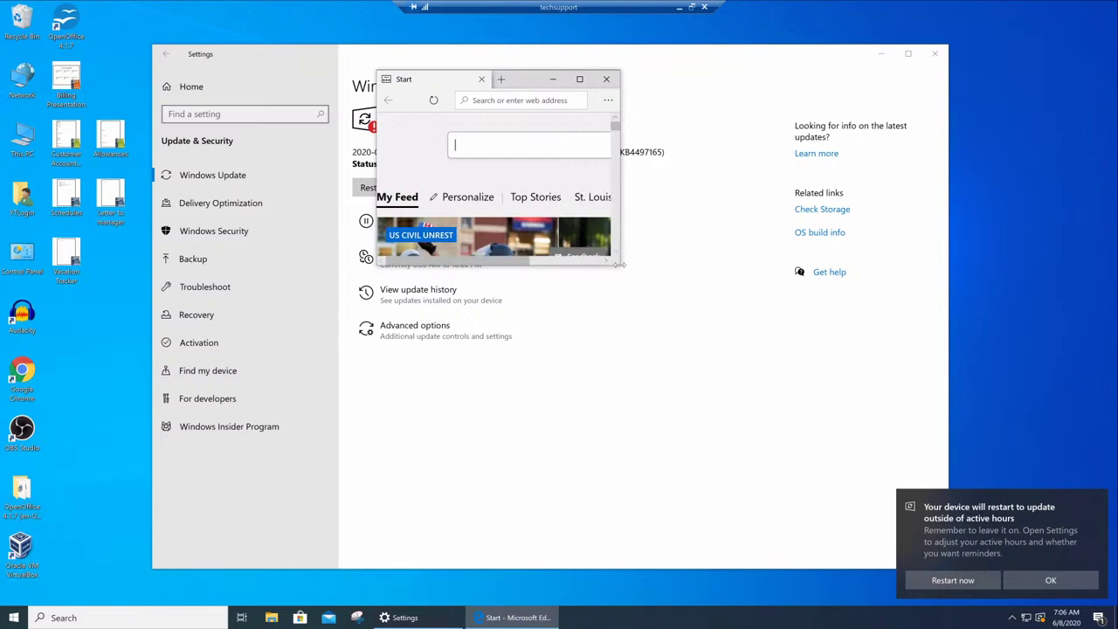
{"action": "left_click_drag", "start_coordinate": [619, 264], "coordinate": [950, 481]}
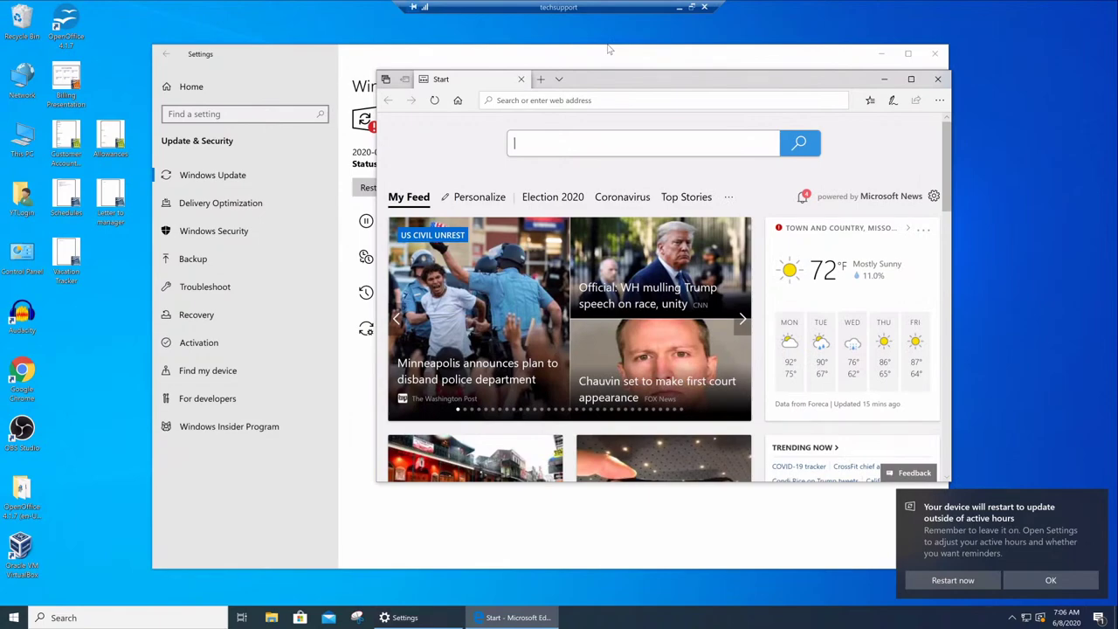
{"action": "left_click_drag", "start_coordinate": [609, 79], "coordinate": [515, 90]}
Go to google.com, dismiss the default browser suggestion, and search for the copied number KB4497165.
{"action": "type", "text": "g"}
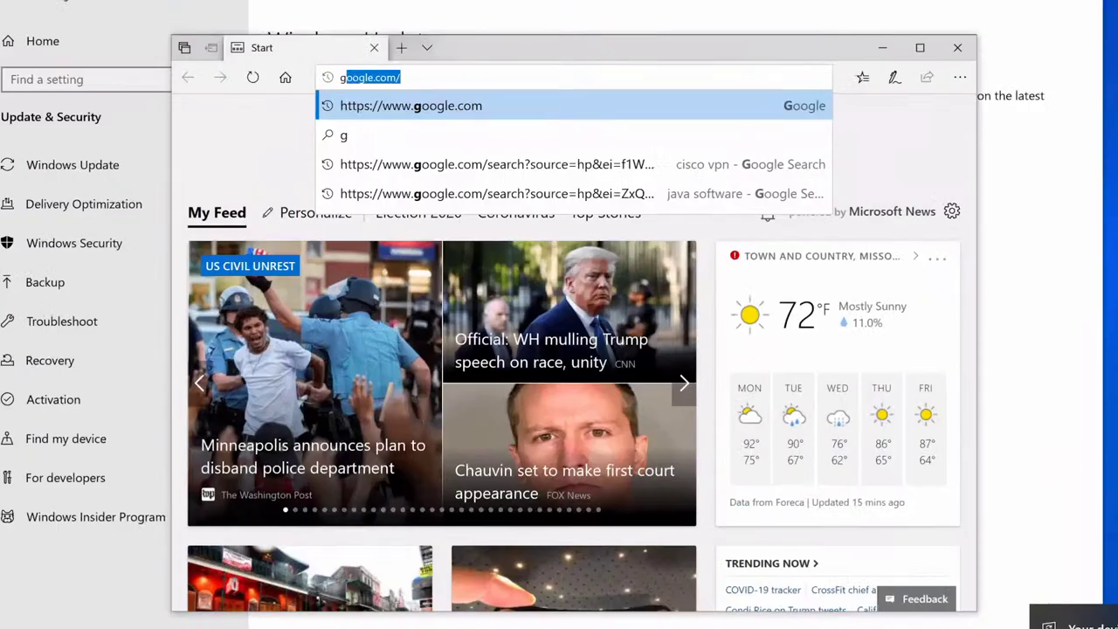
{"action": "key", "text": "Return"}
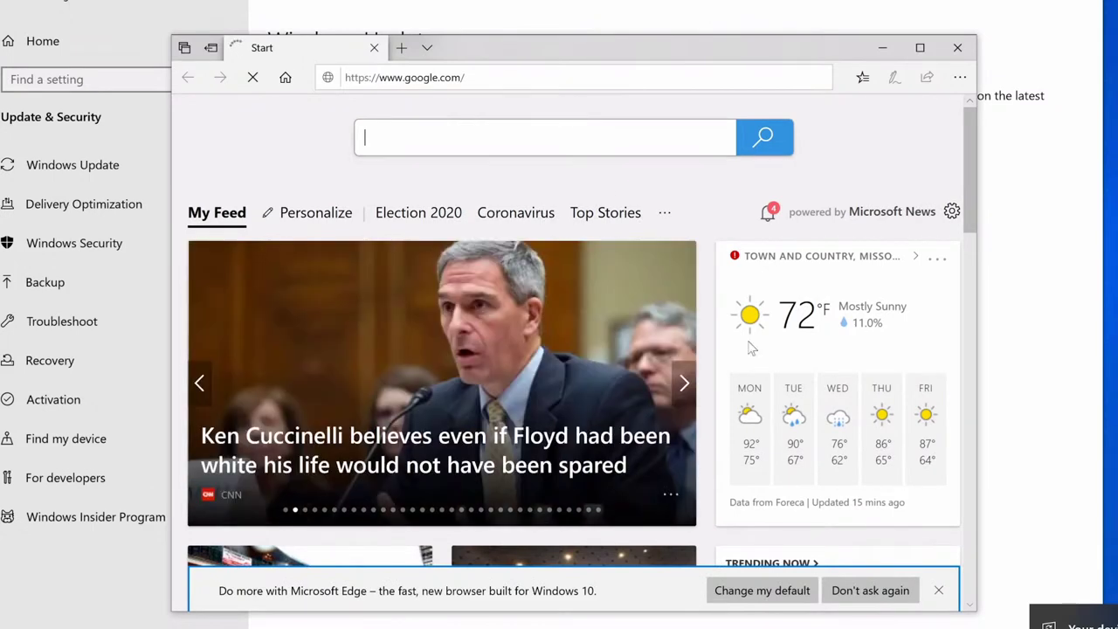
{"action": "left_click", "coordinate": [937, 590]}
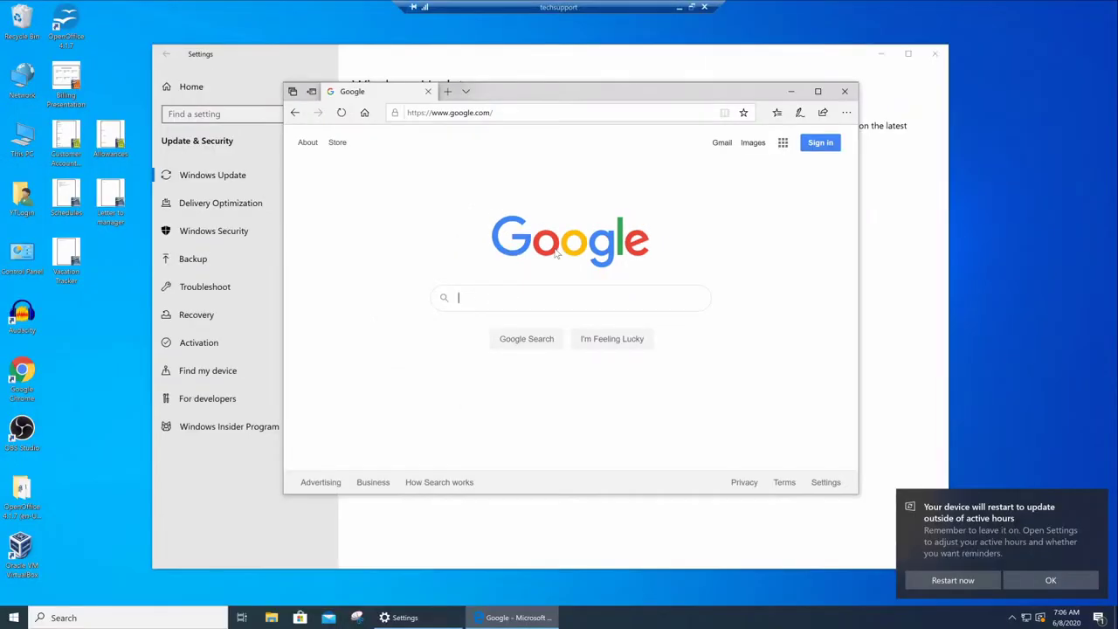
{"action": "key", "text": "ctrl+v"}
{"action": "key", "text": "Return"}
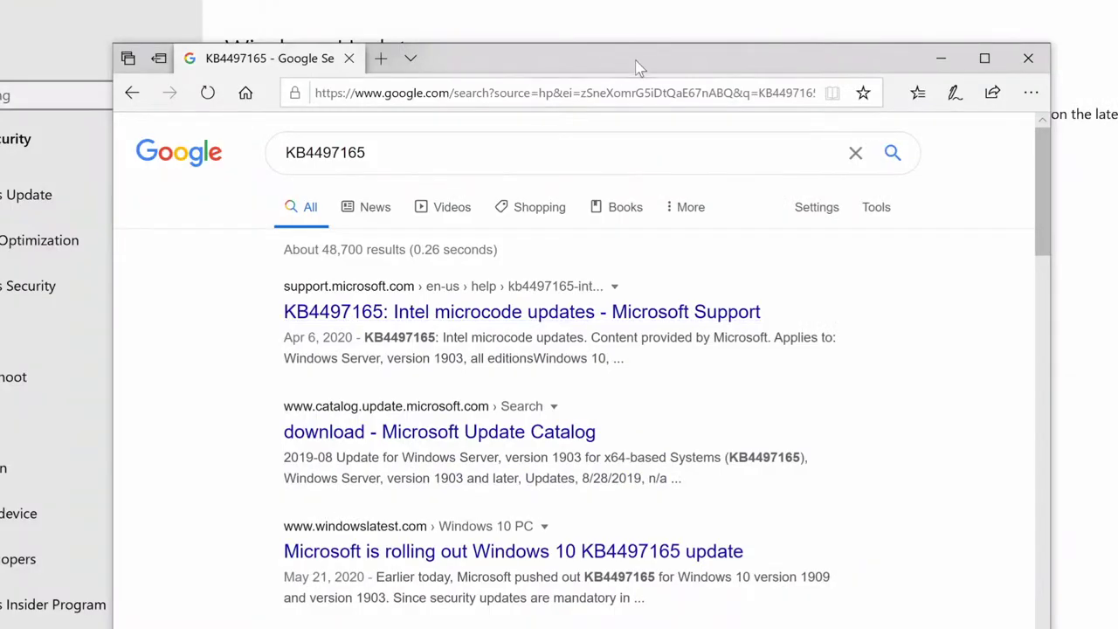
Compare the searched number with the pending update, and open the Microsoft Support article on KB4497165 in an enlarged window.
{"action": "left_click_drag", "start_coordinate": [636, 67], "coordinate": [602, 218]}
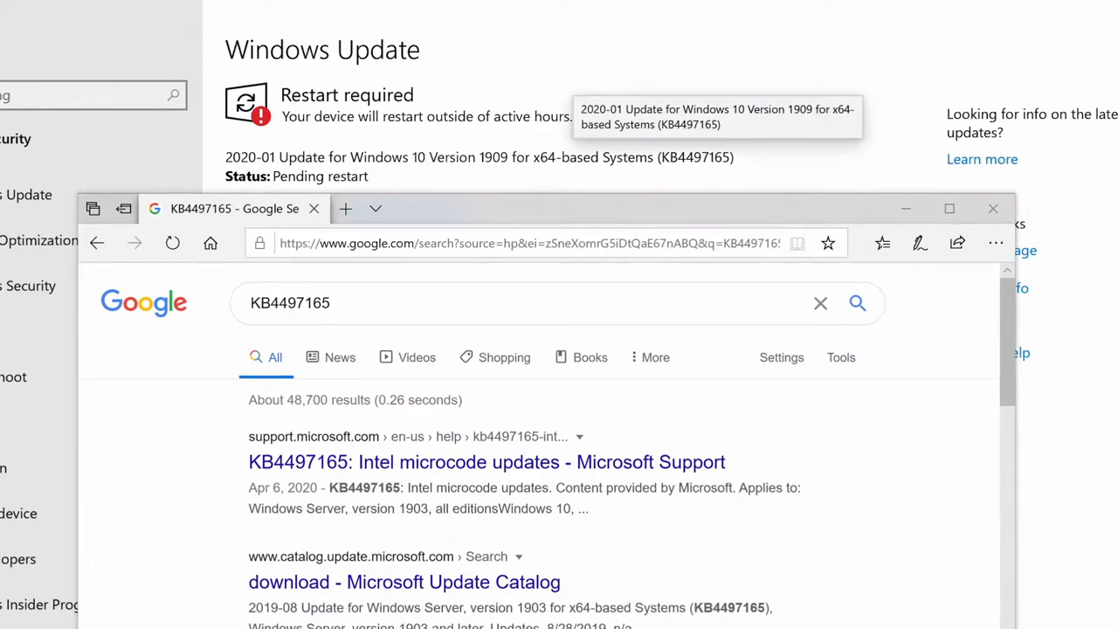
{"action": "left_click_drag", "start_coordinate": [689, 211], "coordinate": [699, 162]}
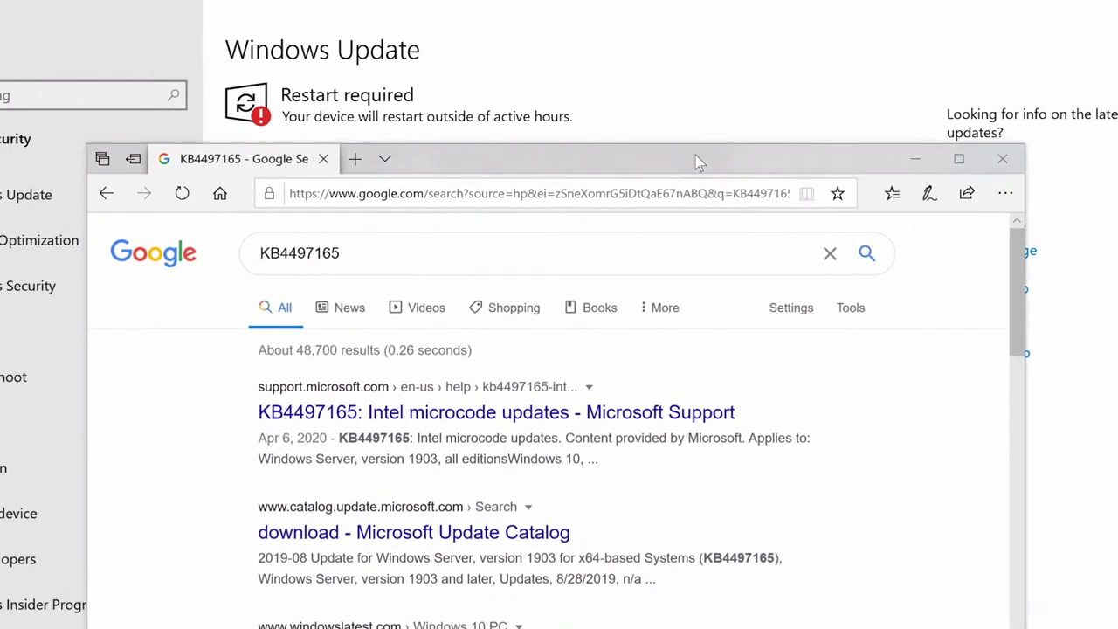
{"action": "left_click", "coordinate": [482, 423]}
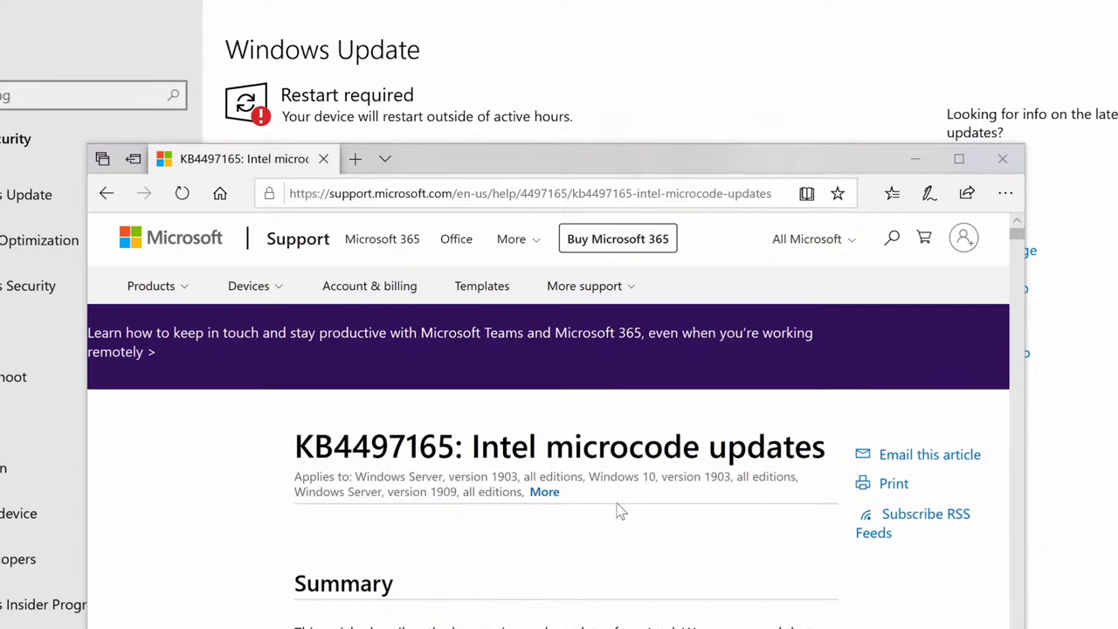
{"action": "scroll", "coordinate": [573, 493], "scroll_direction": "down", "scroll_amount": 1}
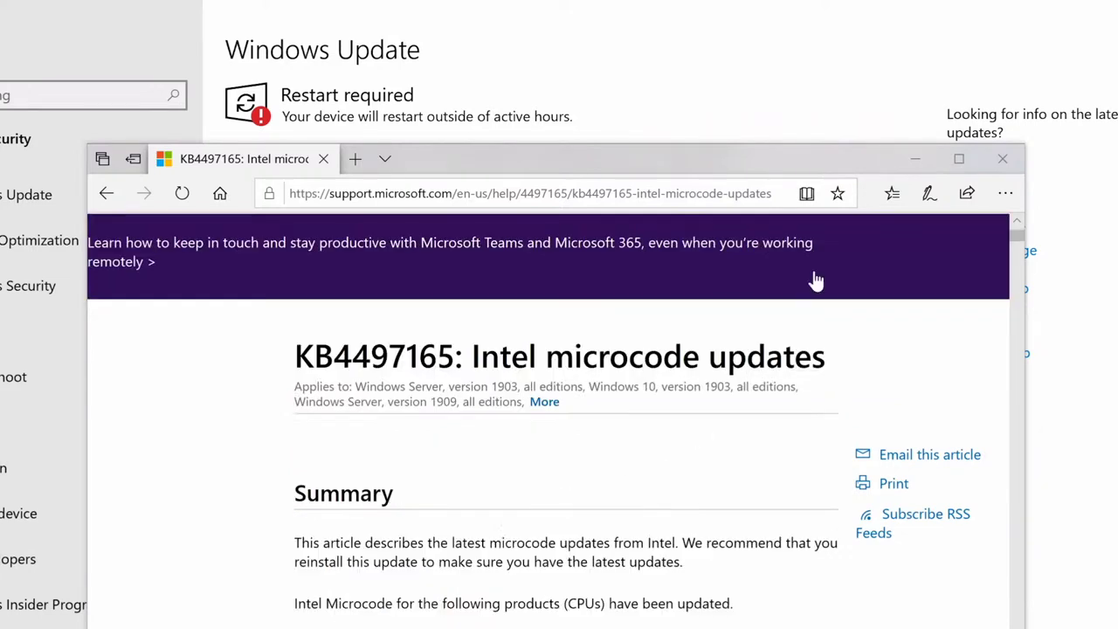
{"action": "left_click_drag", "start_coordinate": [853, 158], "coordinate": [840, 0]}
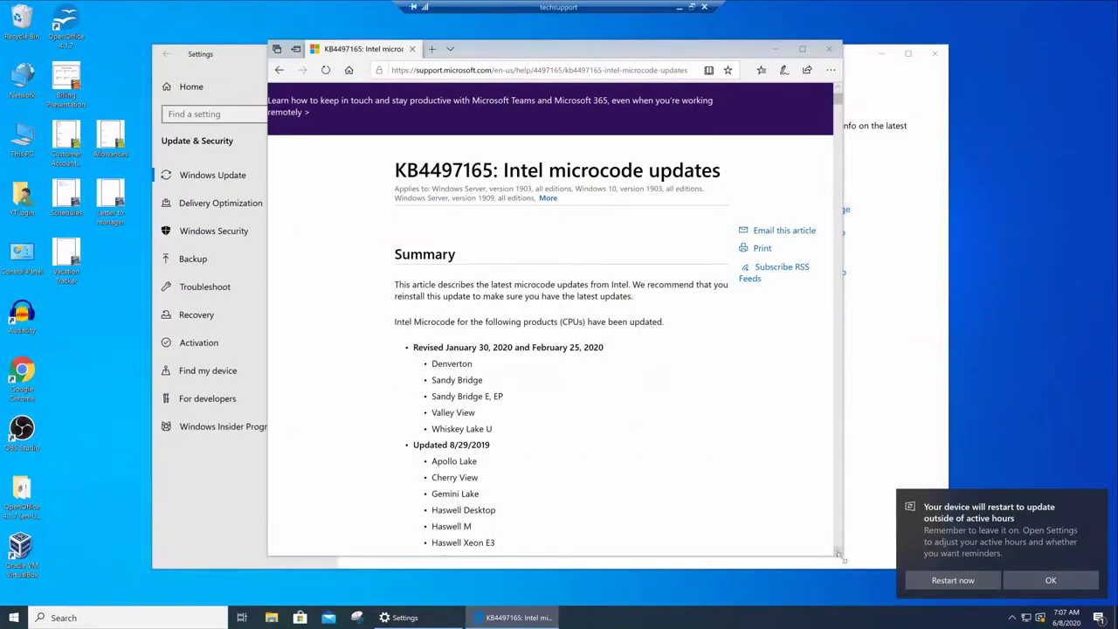
{"action": "left_click_drag", "start_coordinate": [839, 555], "coordinate": [893, 565]}
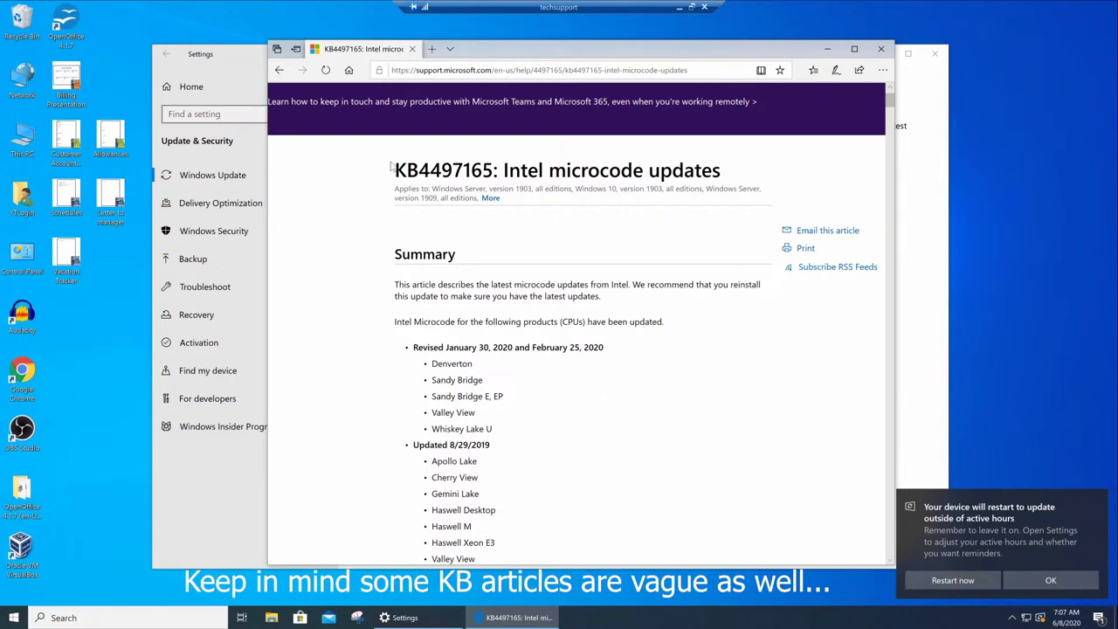
Review the article's title and the Windows versions it applies to, expanding the full list.
{"action": "left_click_drag", "start_coordinate": [391, 167], "coordinate": [719, 171]}
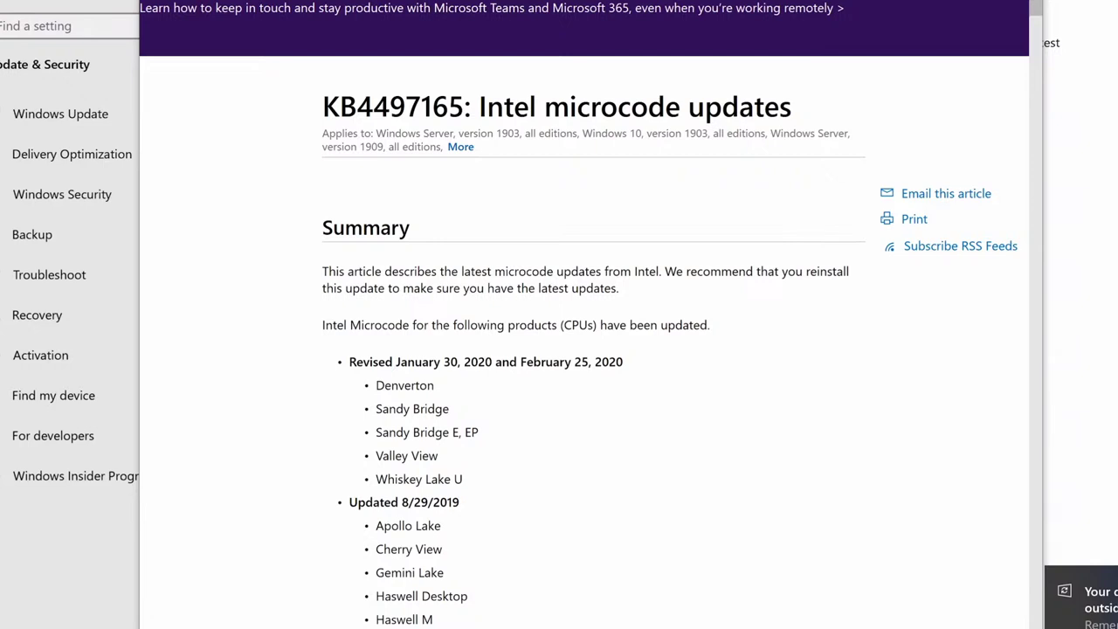
{"action": "left_click_drag", "start_coordinate": [328, 136], "coordinate": [443, 145]}
{"action": "left_click", "coordinate": [322, 134]}
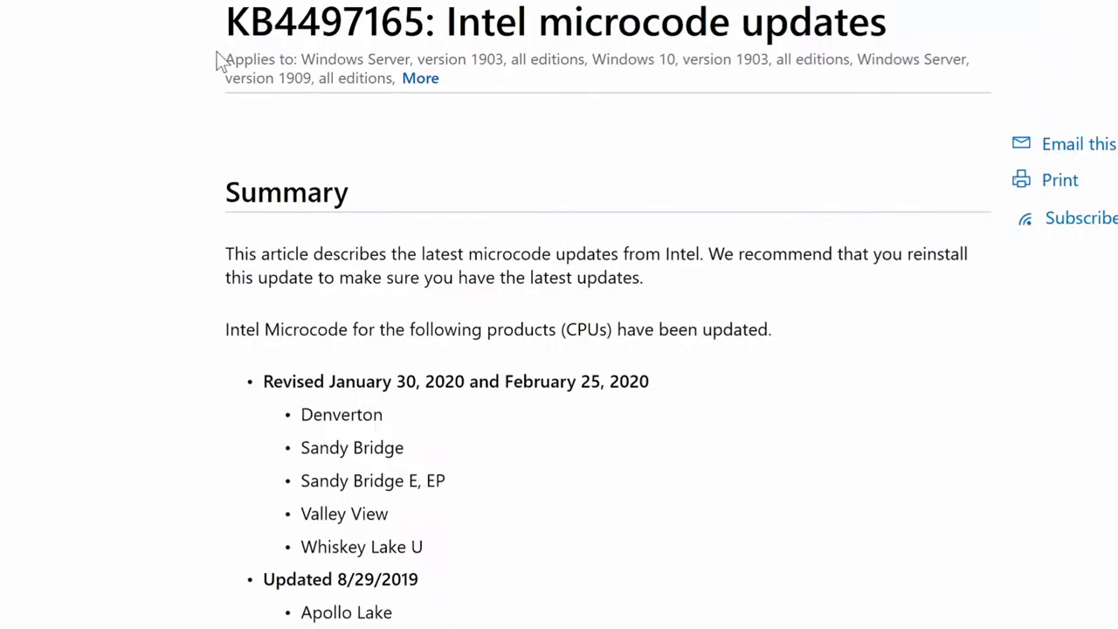
{"action": "left_click_drag", "start_coordinate": [323, 136], "coordinate": [407, 138]}
{"action": "left_click_drag", "start_coordinate": [345, 65], "coordinate": [715, 71]}
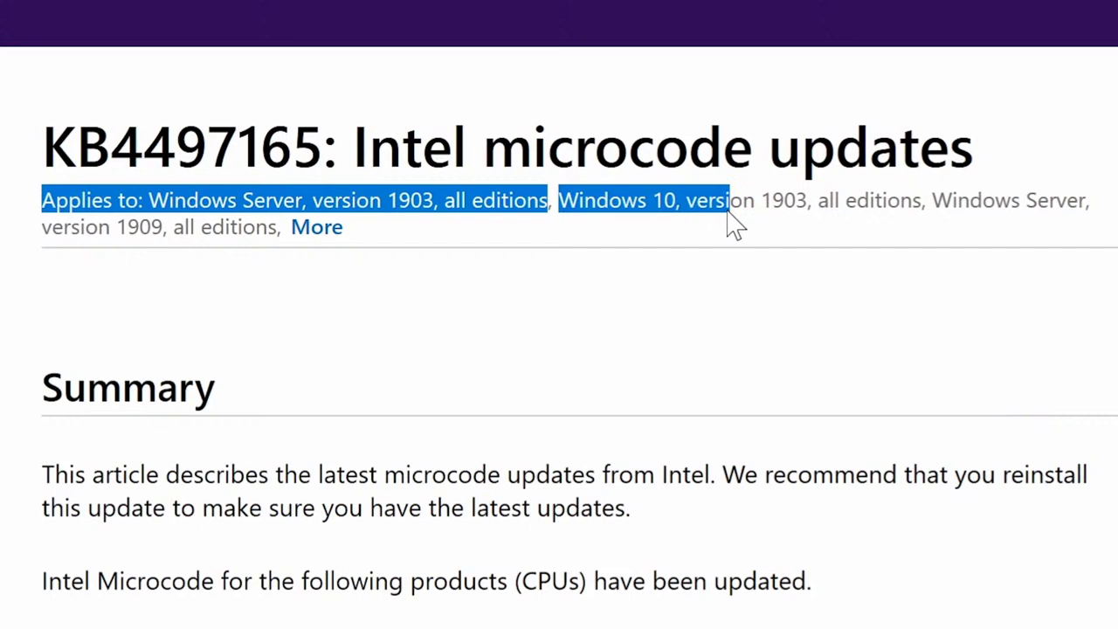
{"action": "left_click_drag", "start_coordinate": [732, 224], "coordinate": [157, 246]}
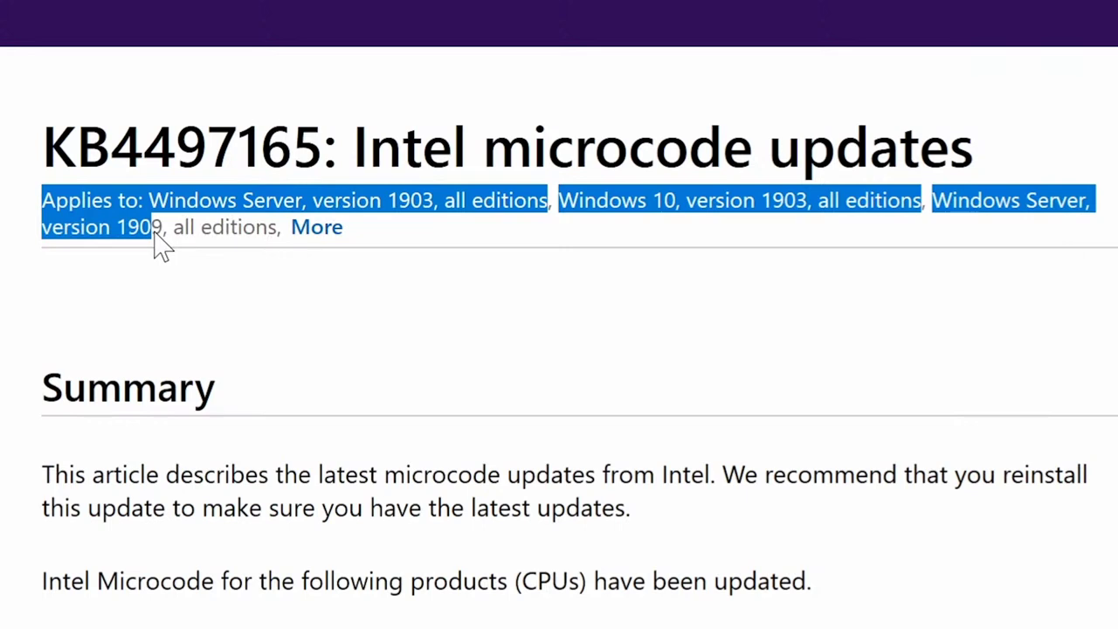
{"action": "left_click", "coordinate": [317, 229]}
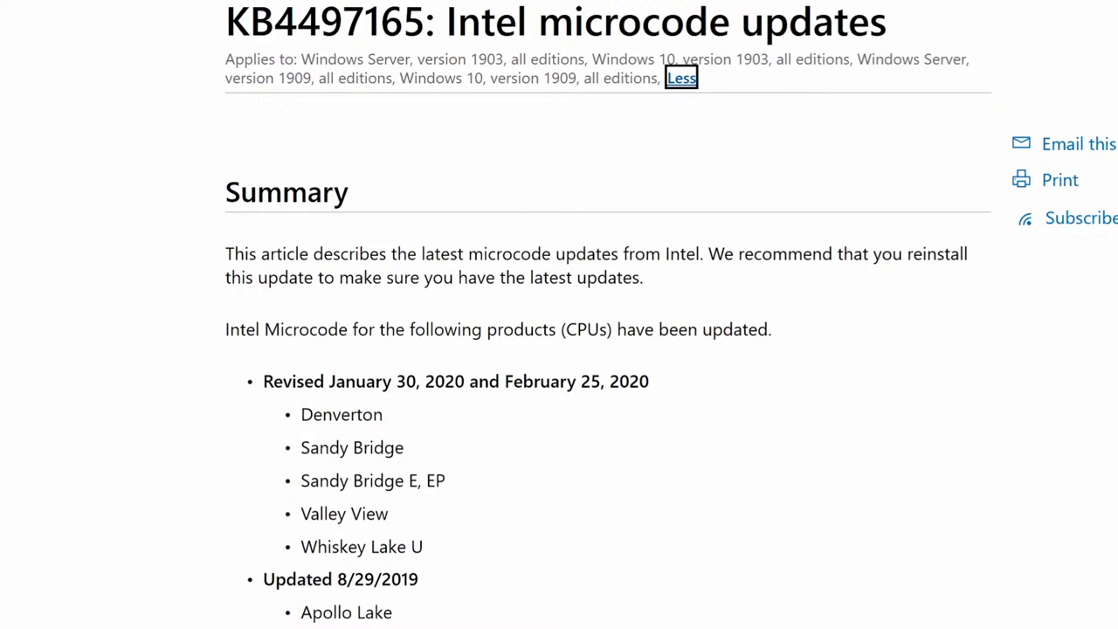
Read the article's summary, the updated Intel CPU lists and the security threats the microcode update addresses.
{"action": "scroll", "coordinate": [559, 314], "scroll_direction": "down", "scroll_amount": 3}
{"action": "scroll", "coordinate": [528, 269], "scroll_direction": "up", "scroll_amount": 2}
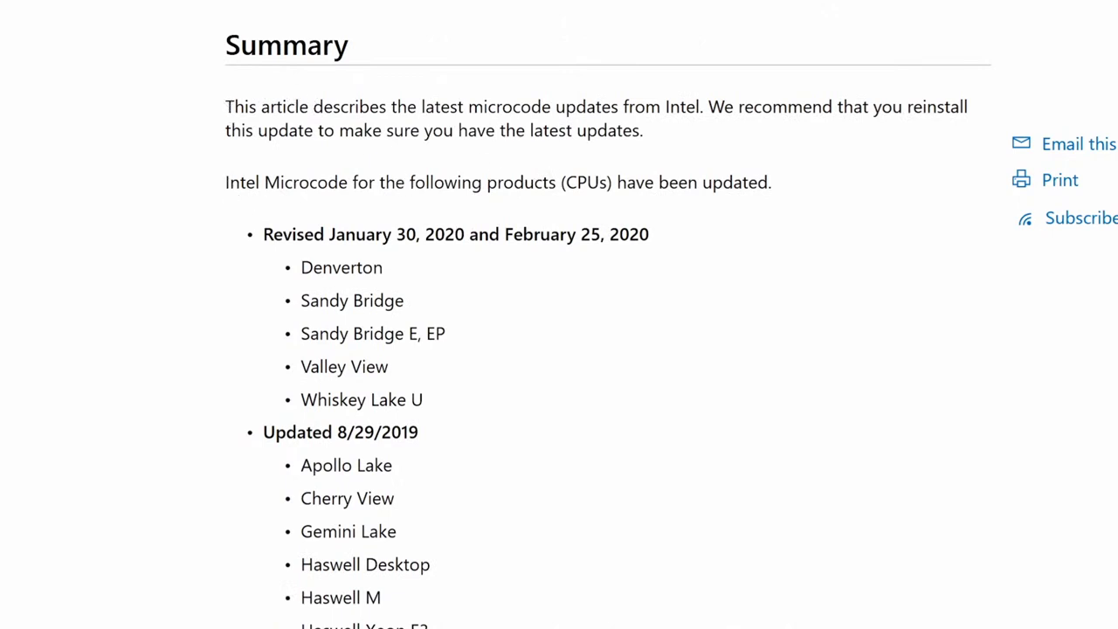
{"action": "left_click_drag", "start_coordinate": [225, 182], "coordinate": [772, 196]}
{"action": "left_click", "coordinate": [593, 244]}
{"action": "left_click_drag", "start_coordinate": [298, 267], "coordinate": [433, 407]}
{"action": "left_click", "coordinate": [429, 378]}
{"action": "scroll", "coordinate": [439, 401], "scroll_direction": "down", "scroll_amount": 2}
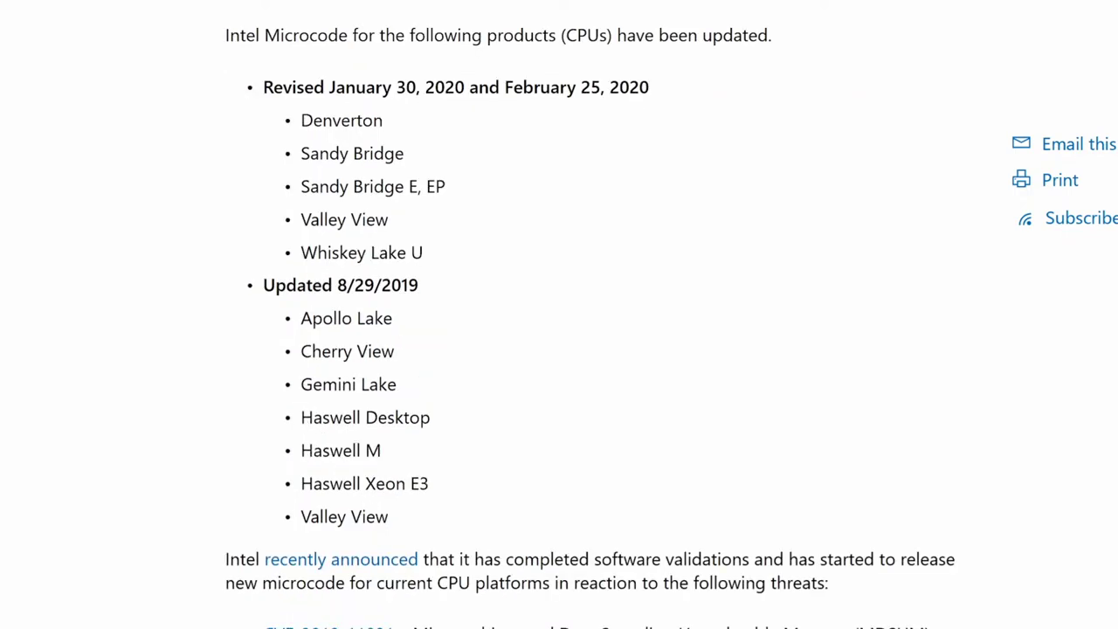
{"action": "scroll", "coordinate": [559, 349], "scroll_direction": "down", "scroll_amount": 2}
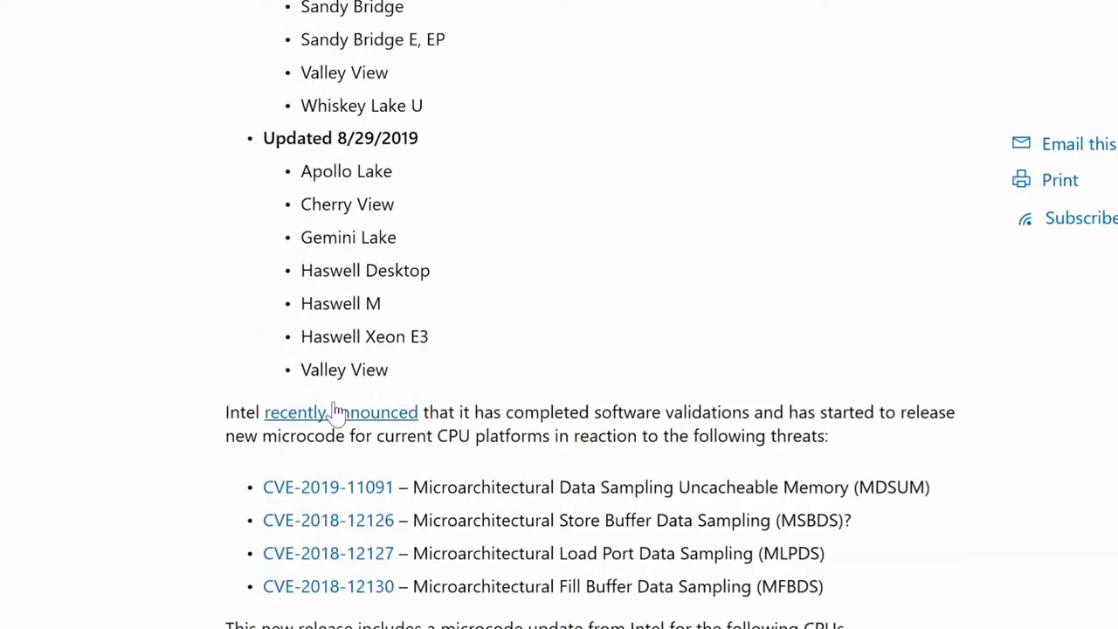
{"action": "scroll", "coordinate": [471, 382], "scroll_direction": "down", "scroll_amount": 7}
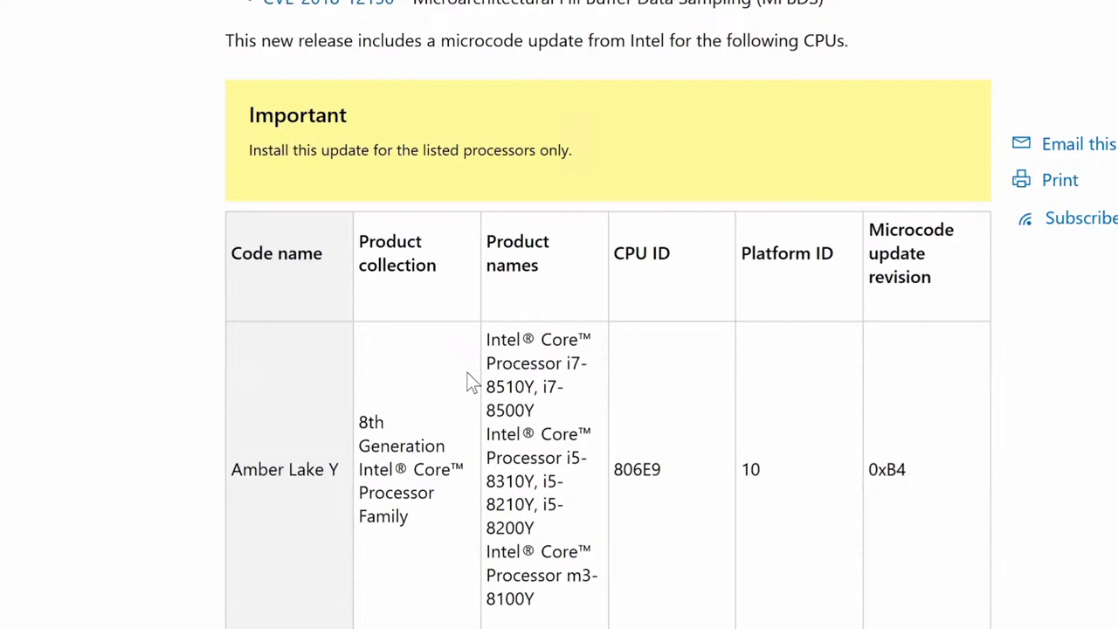
{"action": "scroll", "coordinate": [471, 334], "scroll_direction": "up", "scroll_amount": 4}
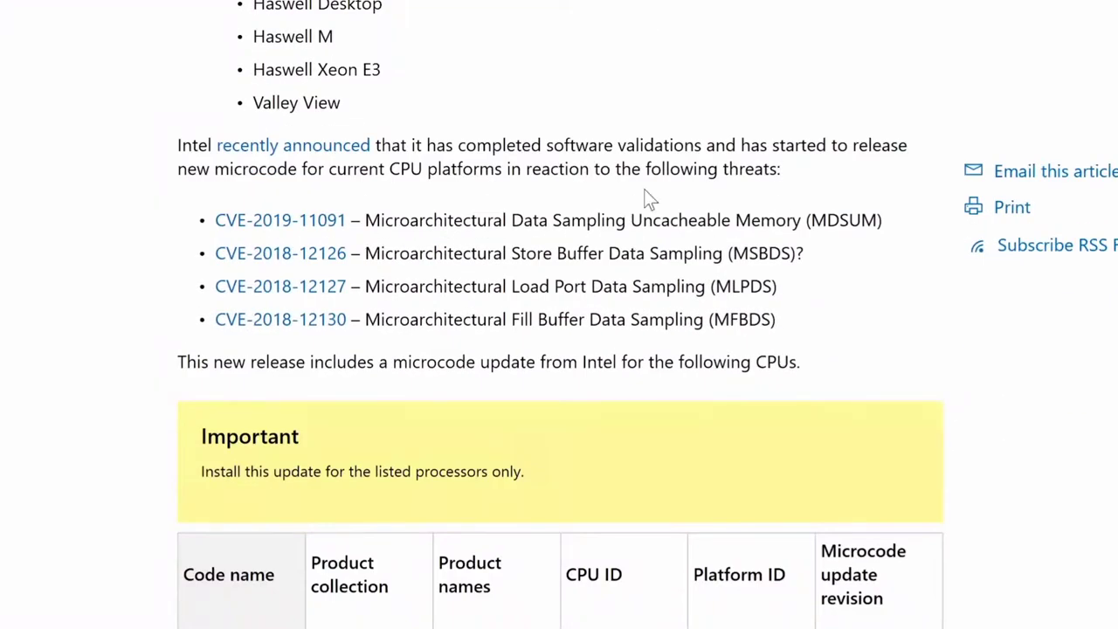
Examine the installation notice and the table of Intel processors covered by the microcode update.
{"action": "scroll", "coordinate": [646, 209], "scroll_direction": "down", "scroll_amount": 3}
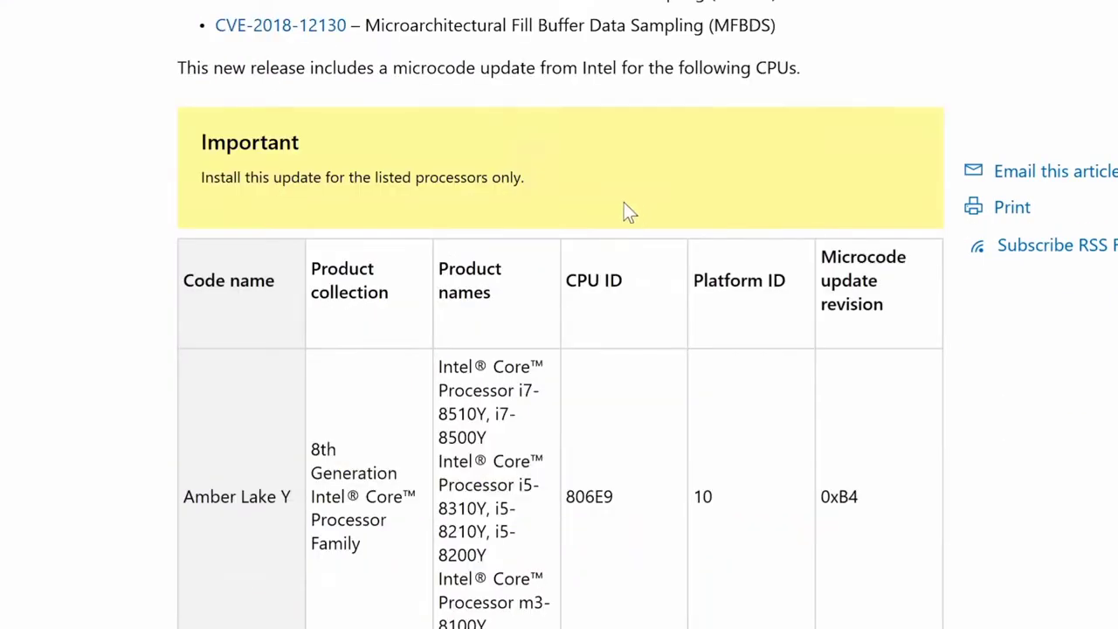
{"action": "scroll", "coordinate": [687, 341], "scroll_direction": "down", "scroll_amount": 2}
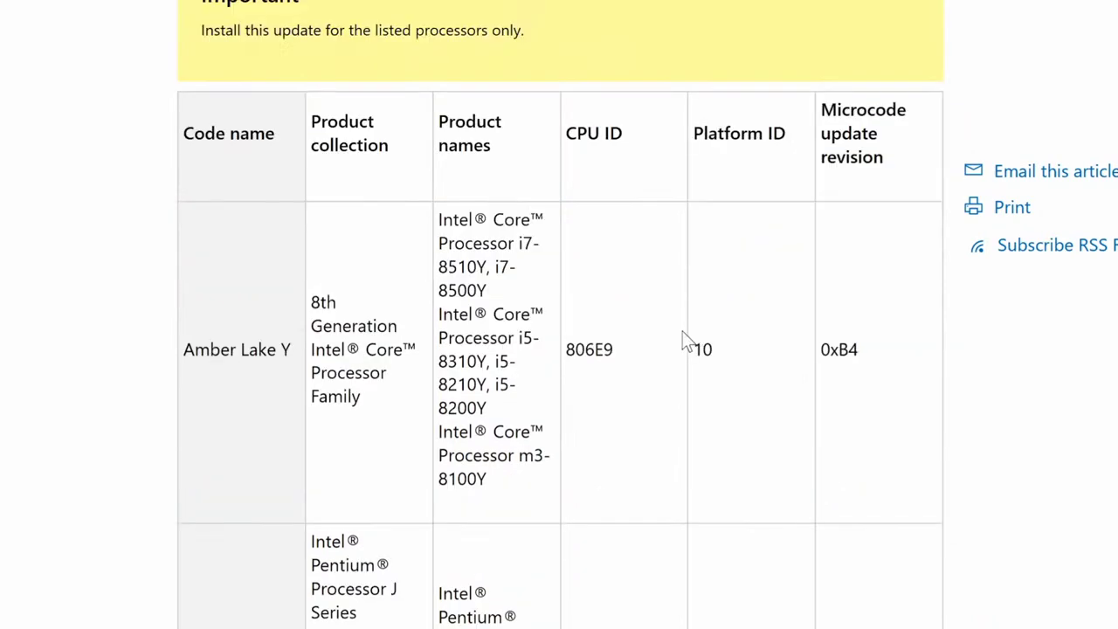
{"action": "scroll", "coordinate": [687, 341], "scroll_direction": "down", "scroll_amount": 3}
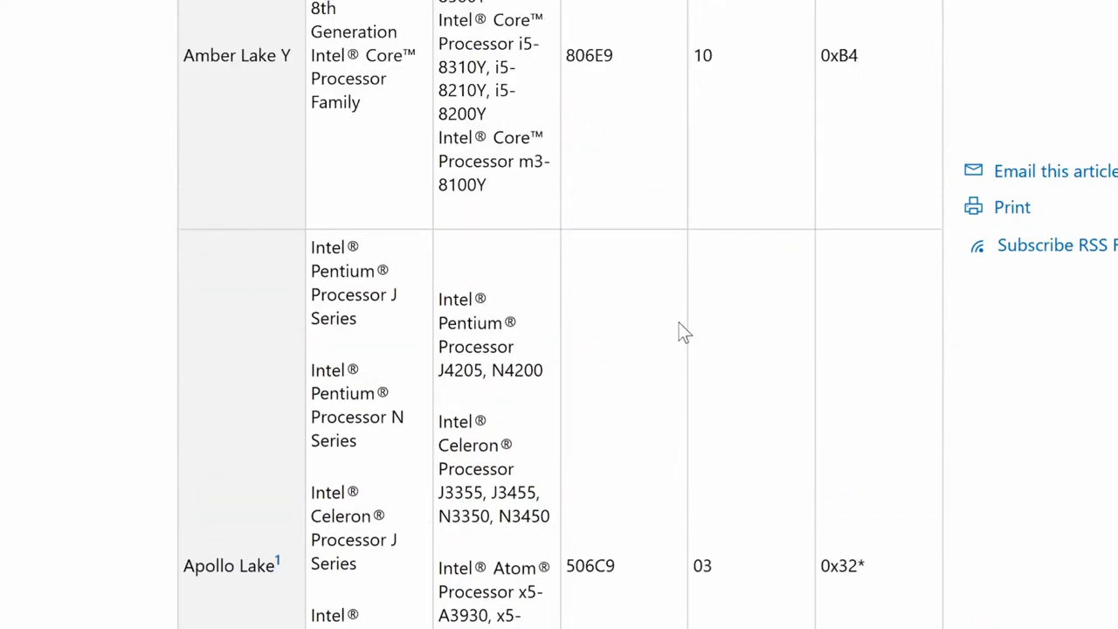
{"action": "scroll", "coordinate": [684, 332], "scroll_direction": "down", "scroll_amount": 5}
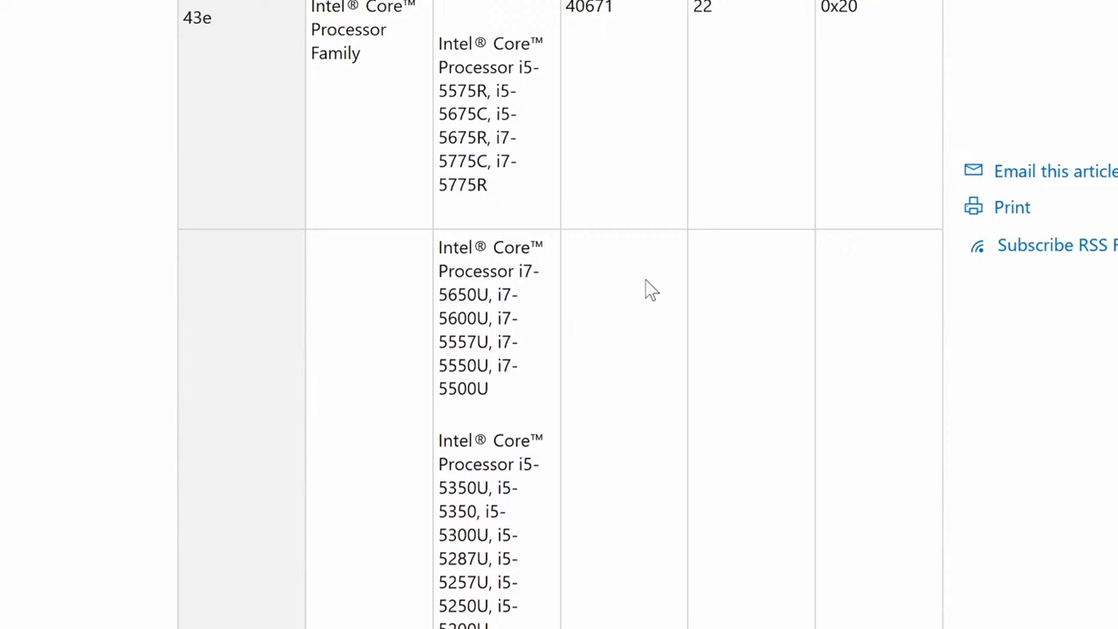
{"action": "scroll", "coordinate": [645, 280], "scroll_direction": "down", "scroll_amount": 5}
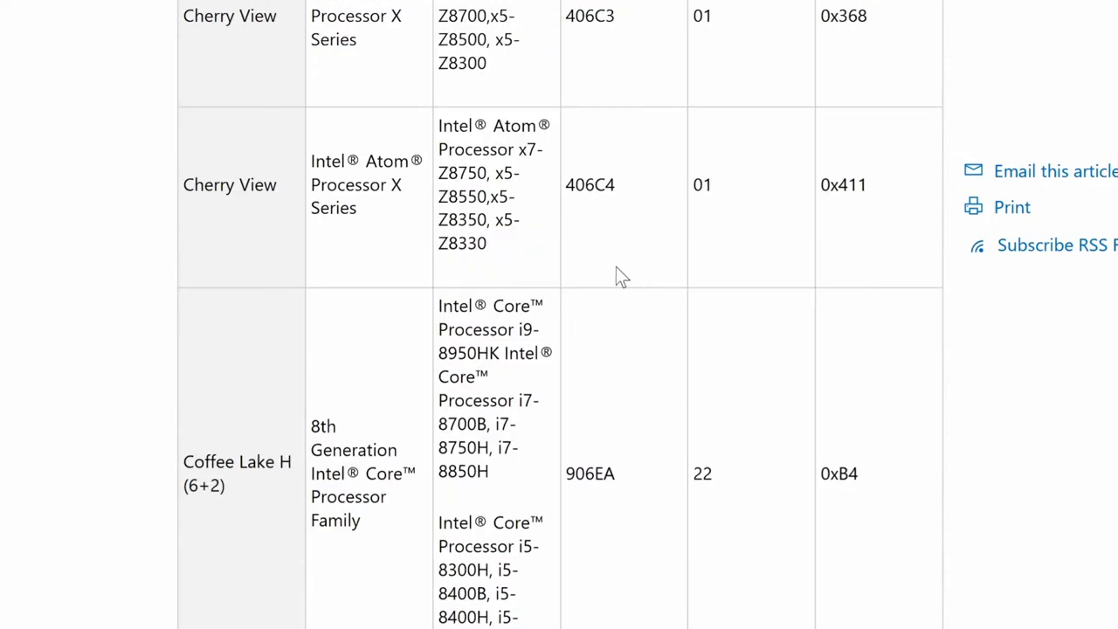
Skim the remaining processor rows from Cherry View through Skylake X, and read how to obtain and install the update.
{"action": "scroll", "coordinate": [616, 268], "scroll_direction": "down", "scroll_amount": 10}
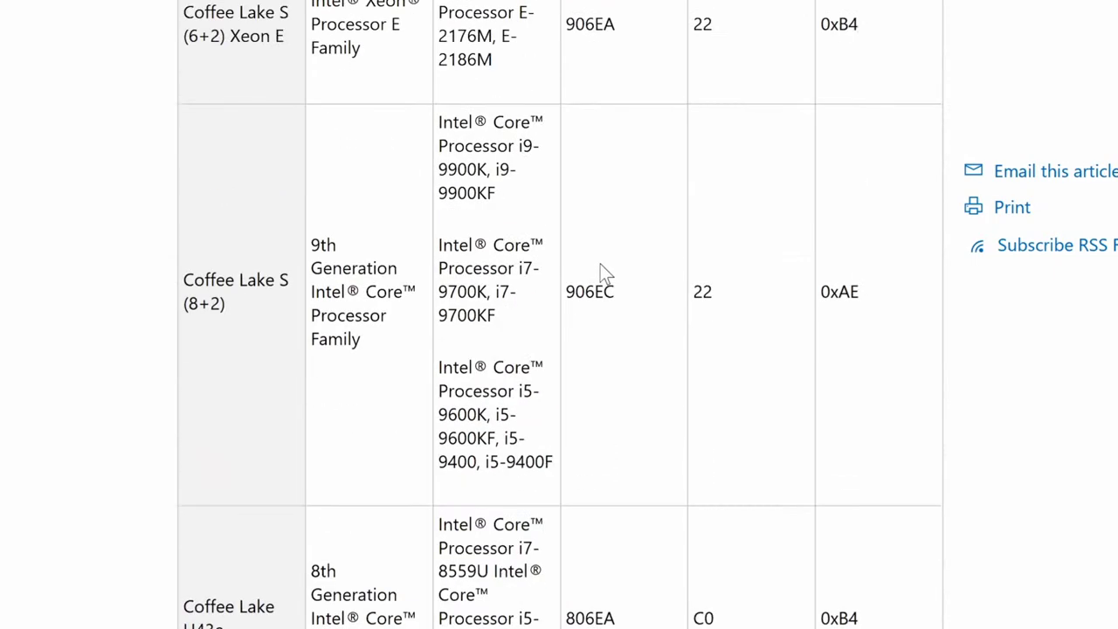
{"action": "scroll", "coordinate": [646, 271], "scroll_direction": "down", "scroll_amount": 15}
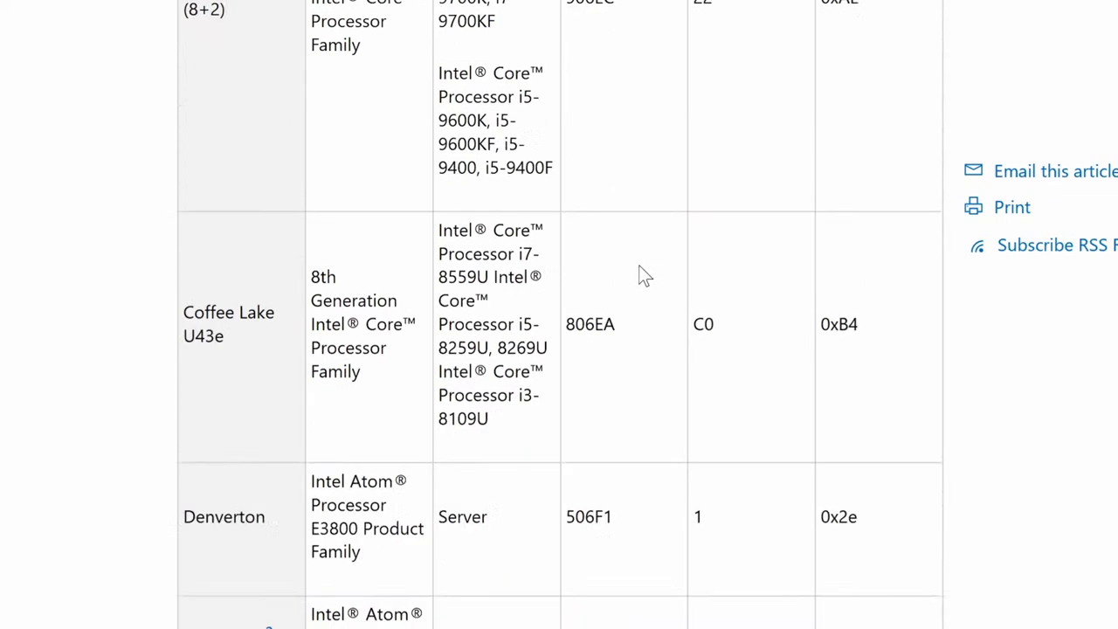
{"action": "scroll", "coordinate": [616, 264], "scroll_direction": "down", "scroll_amount": 12}
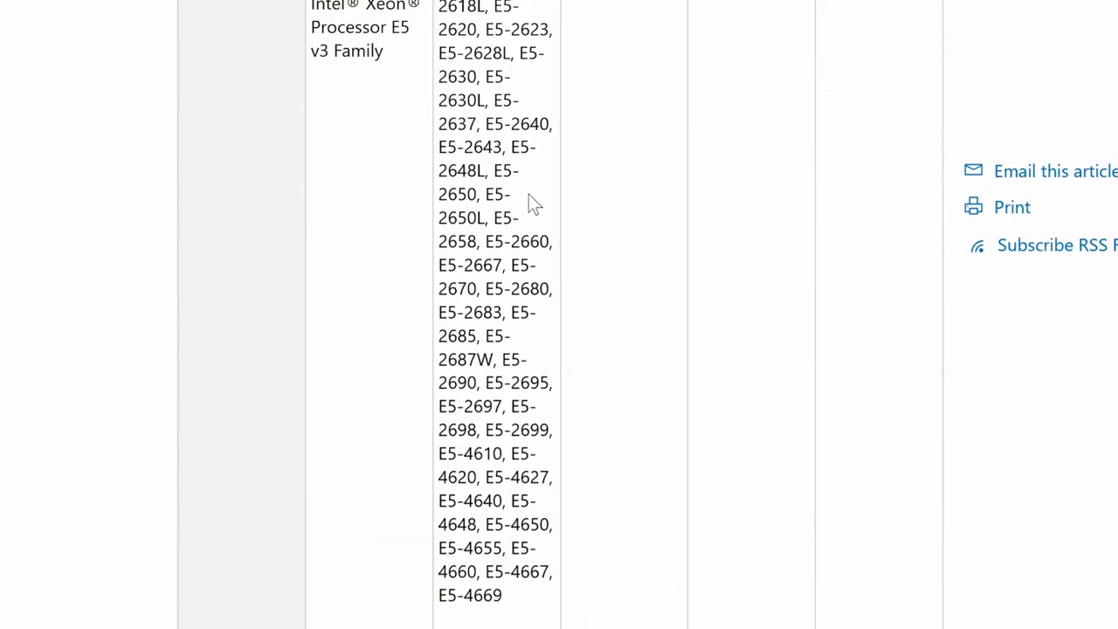
{"action": "scroll", "coordinate": [547, 194], "scroll_direction": "down", "scroll_amount": 12}
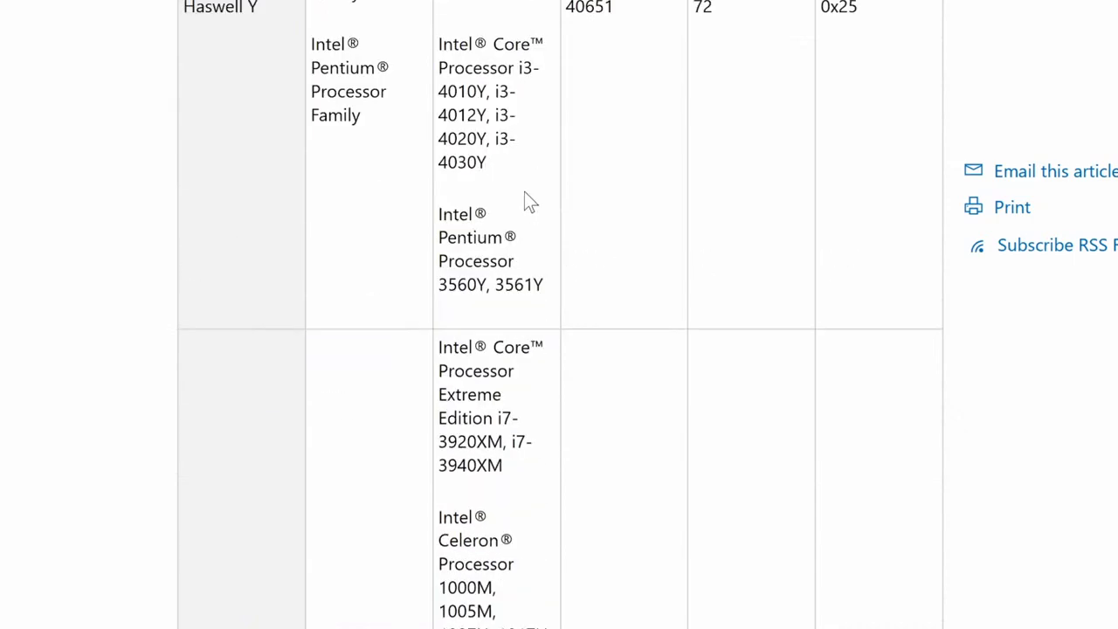
{"action": "scroll", "coordinate": [532, 200], "scroll_direction": "down", "scroll_amount": 6}
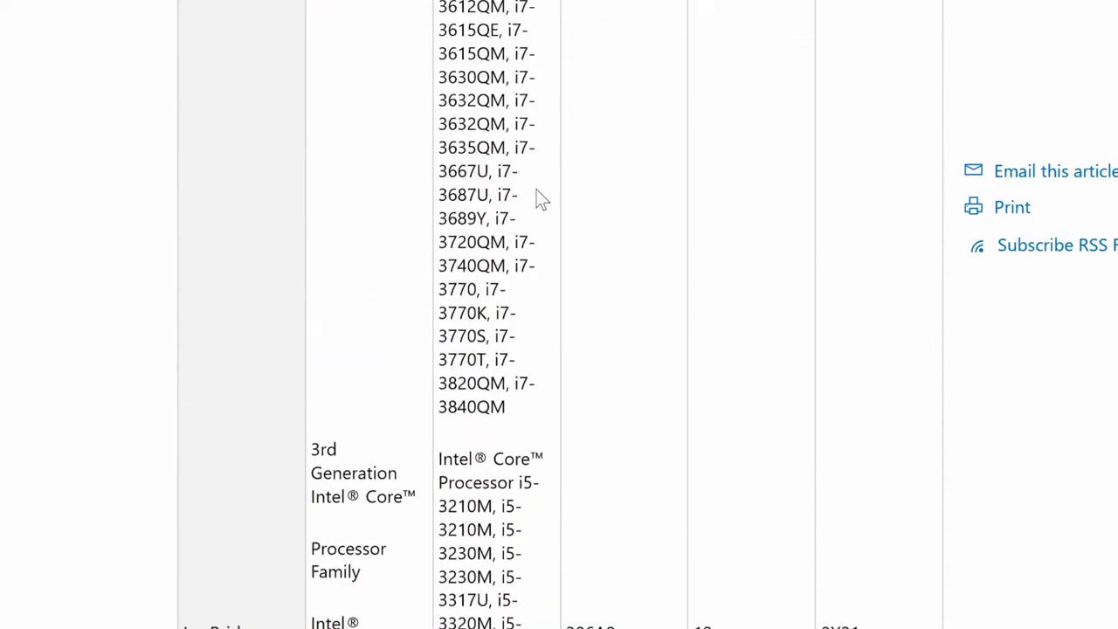
{"action": "scroll", "coordinate": [539, 199], "scroll_direction": "down", "scroll_amount": 10}
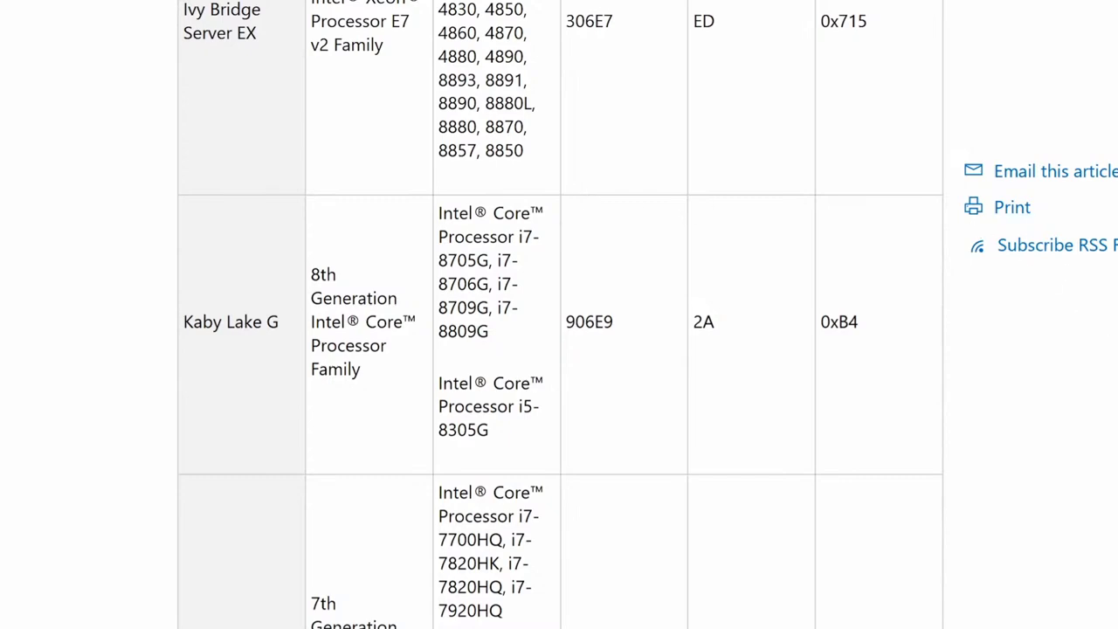
{"action": "scroll", "coordinate": [559, 314], "scroll_direction": "down", "scroll_amount": 15}
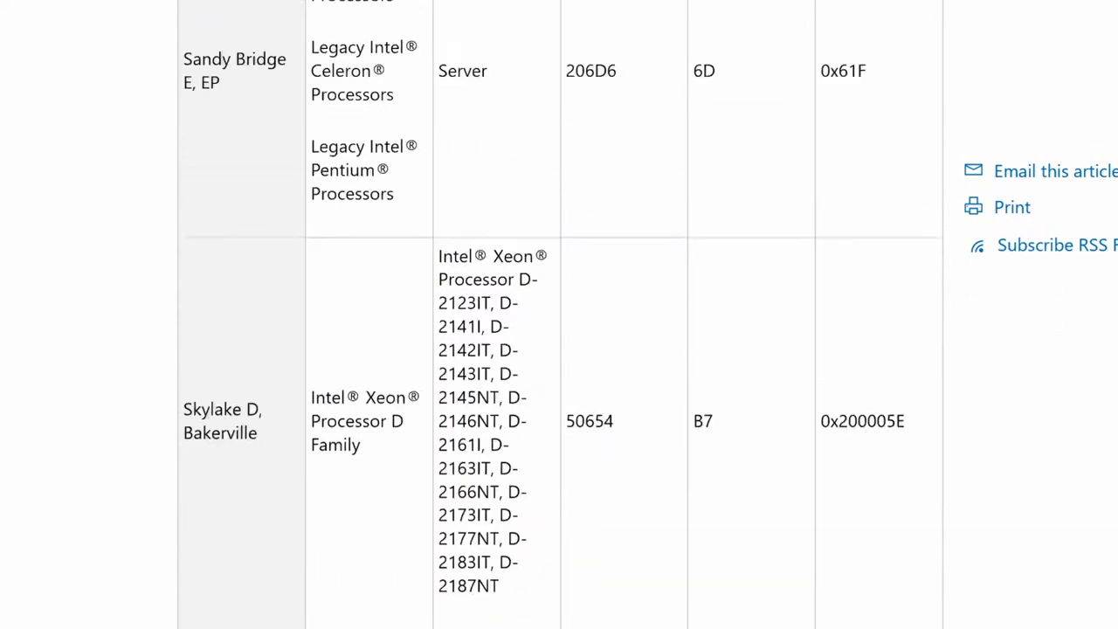
{"action": "scroll", "coordinate": [559, 314], "scroll_direction": "down", "scroll_amount": 8}
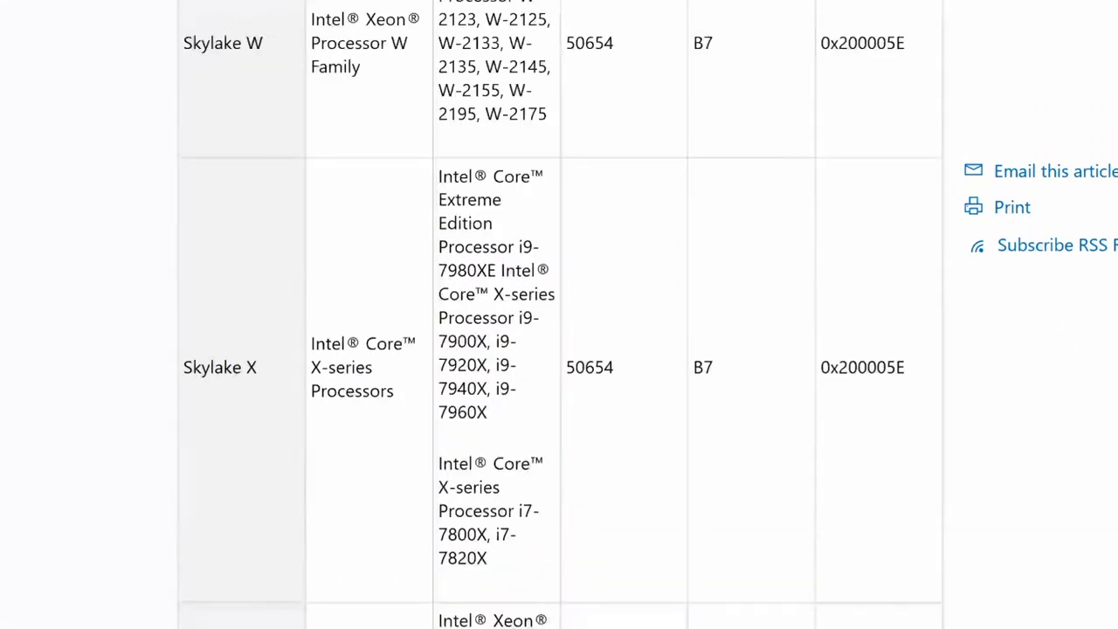
{"action": "scroll", "coordinate": [855, 416], "scroll_direction": "down", "scroll_amount": 20}
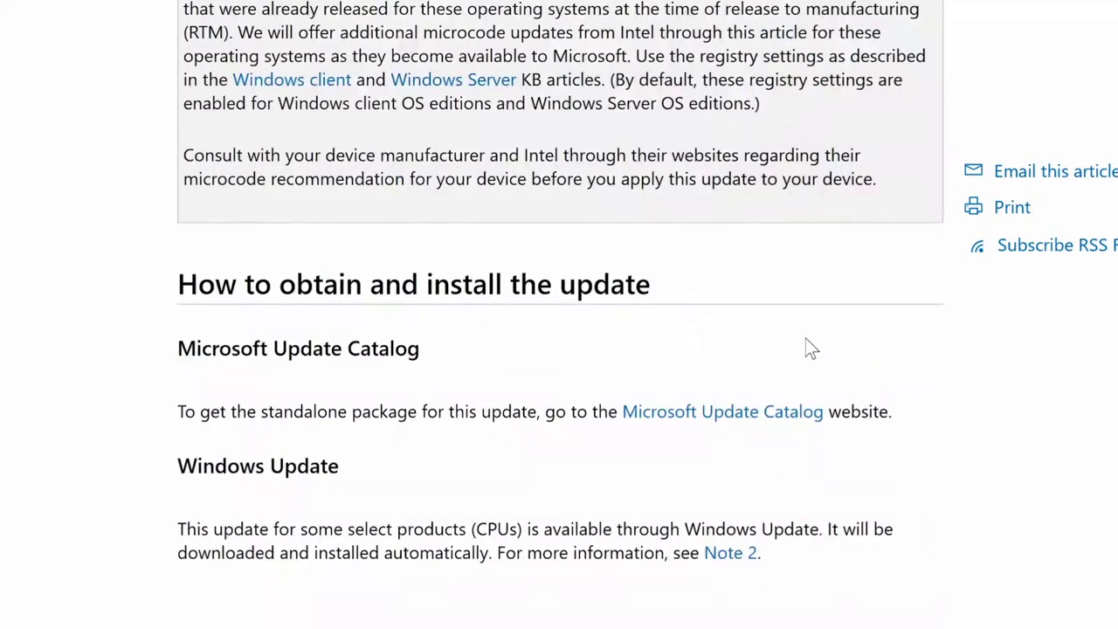
{"action": "scroll", "coordinate": [808, 345], "scroll_direction": "up", "scroll_amount": 3}
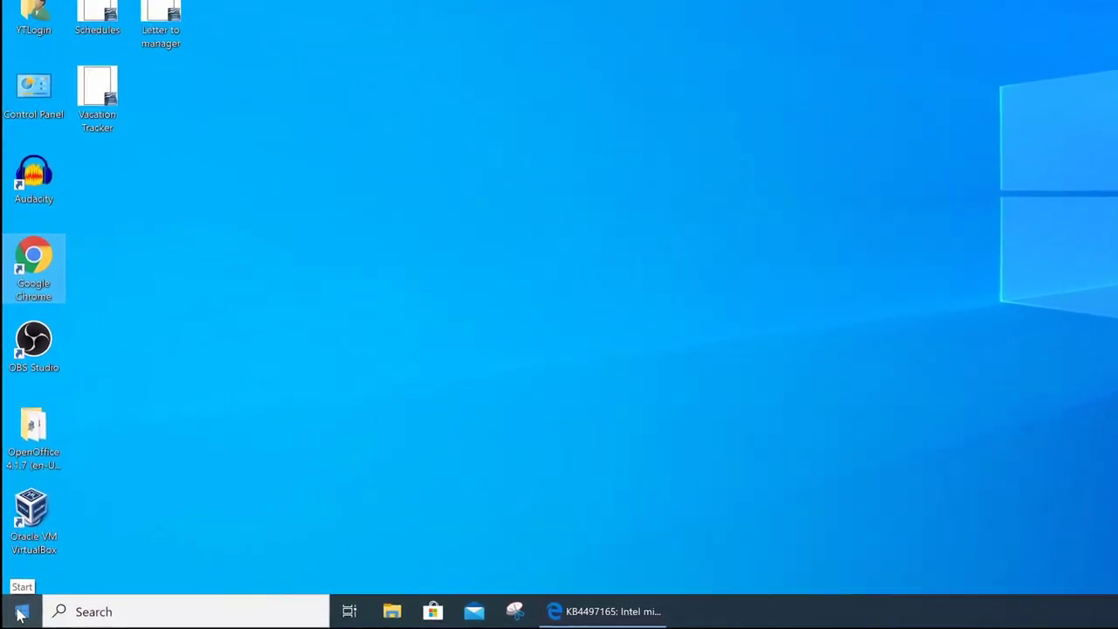
Open Programs and Features through the Apps & features settings and reposition its window.
{"action": "right_click", "coordinate": [21, 613]}
{"action": "right_click", "coordinate": [21, 614]}
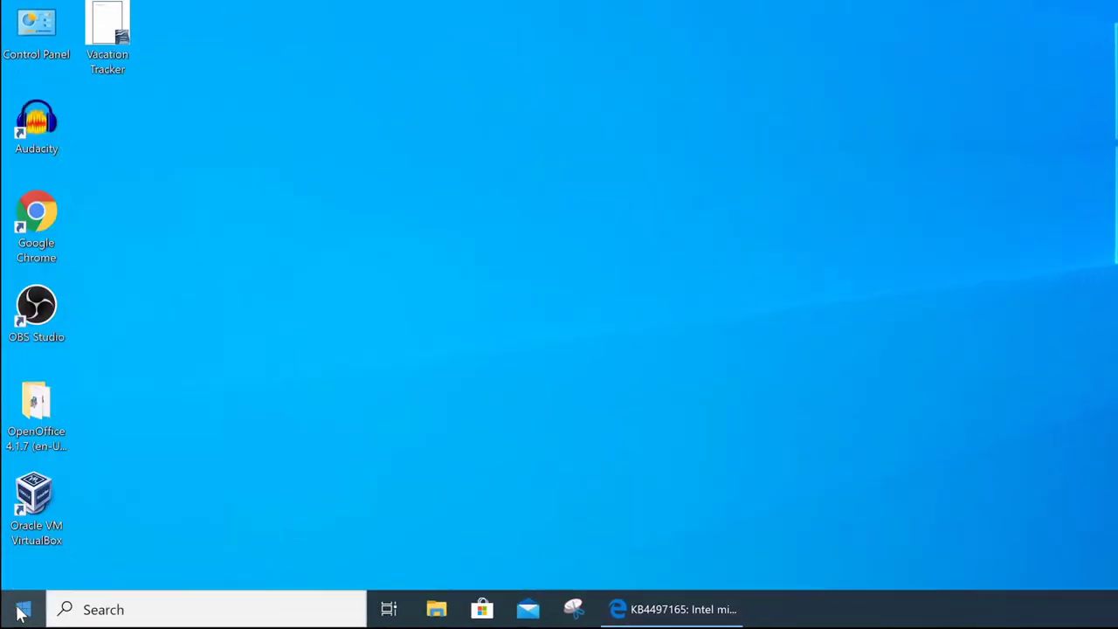
{"action": "right_click", "coordinate": [21, 614]}
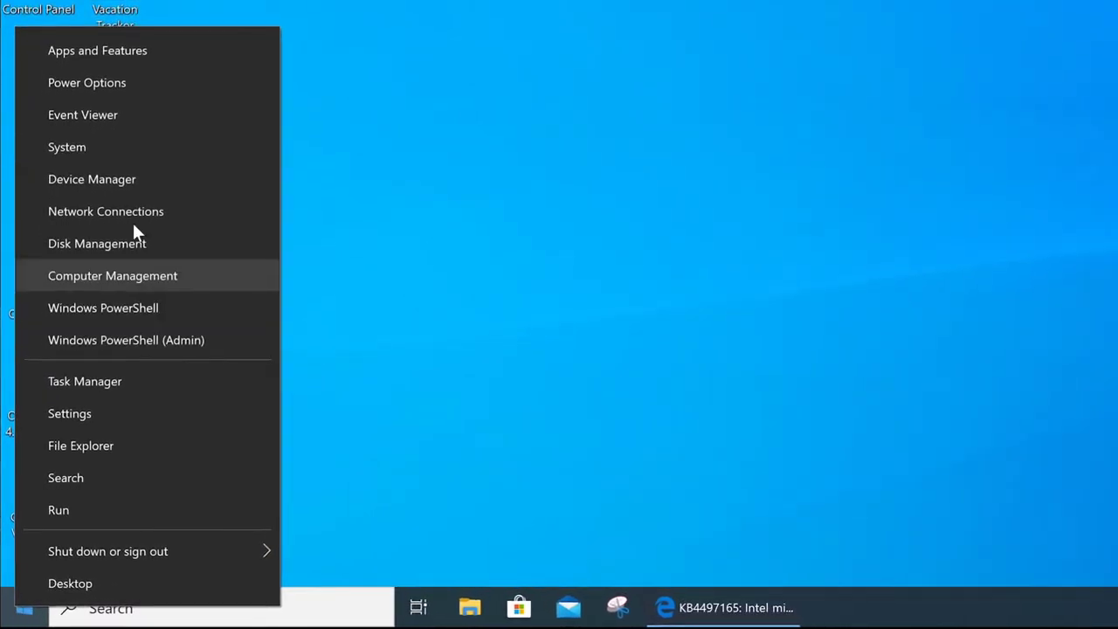
{"action": "left_click", "coordinate": [171, 42]}
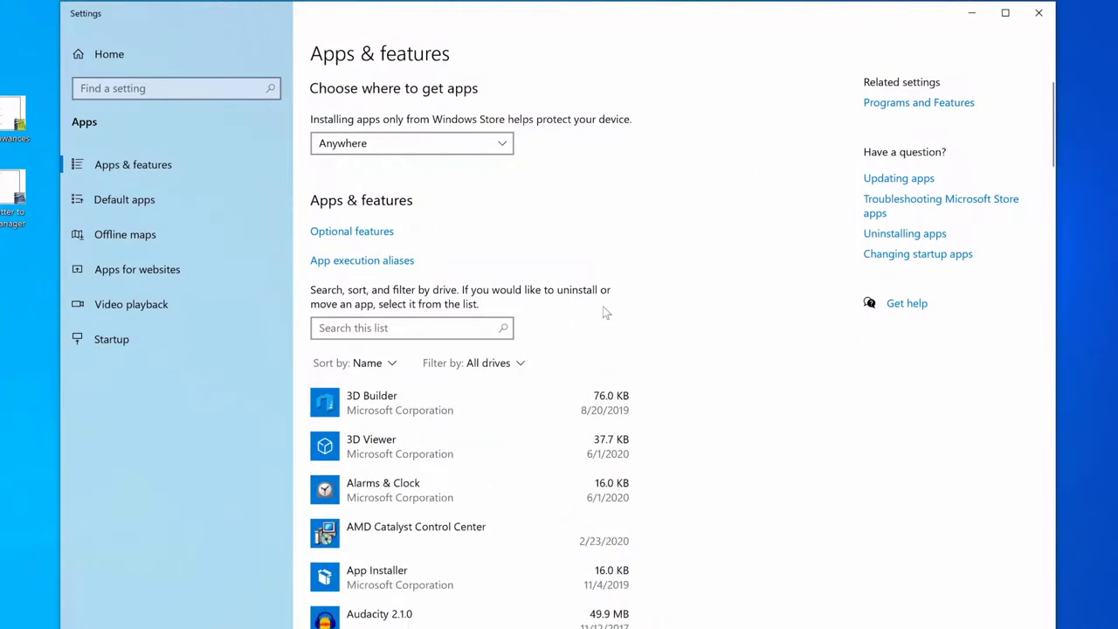
{"action": "left_click", "coordinate": [889, 105]}
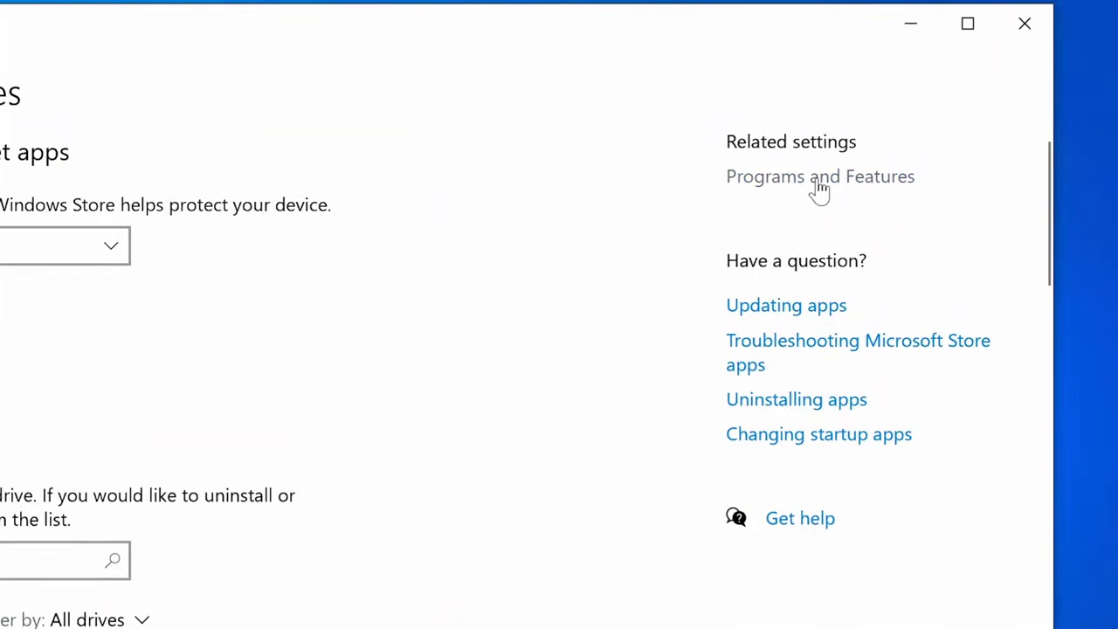
{"action": "left_click", "coordinate": [819, 179]}
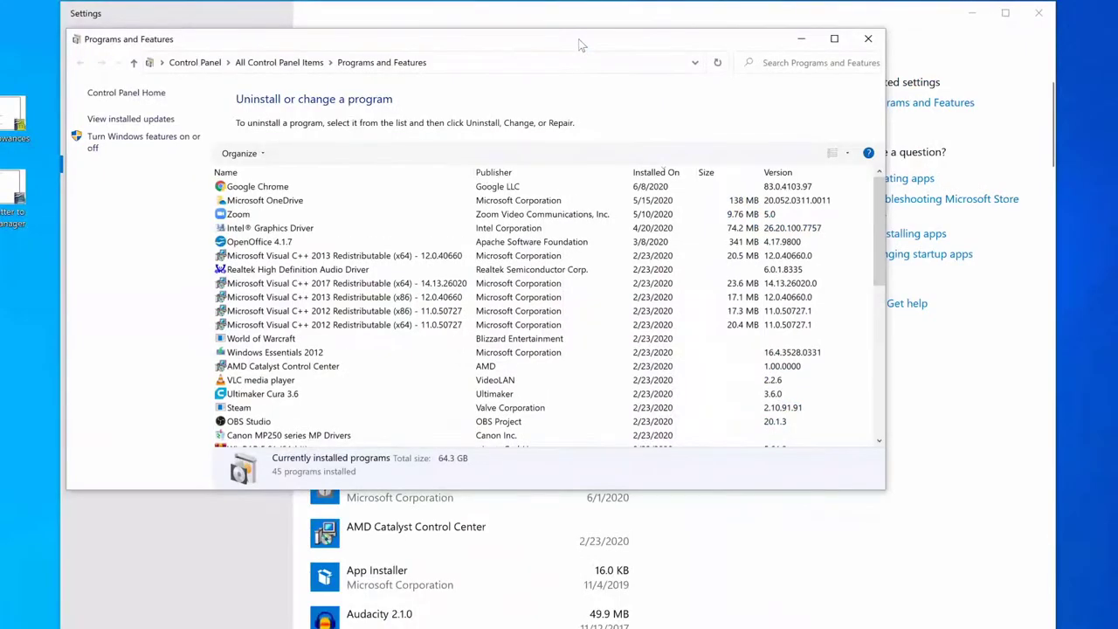
{"action": "left_click_drag", "start_coordinate": [578, 45], "coordinate": [645, 54]}
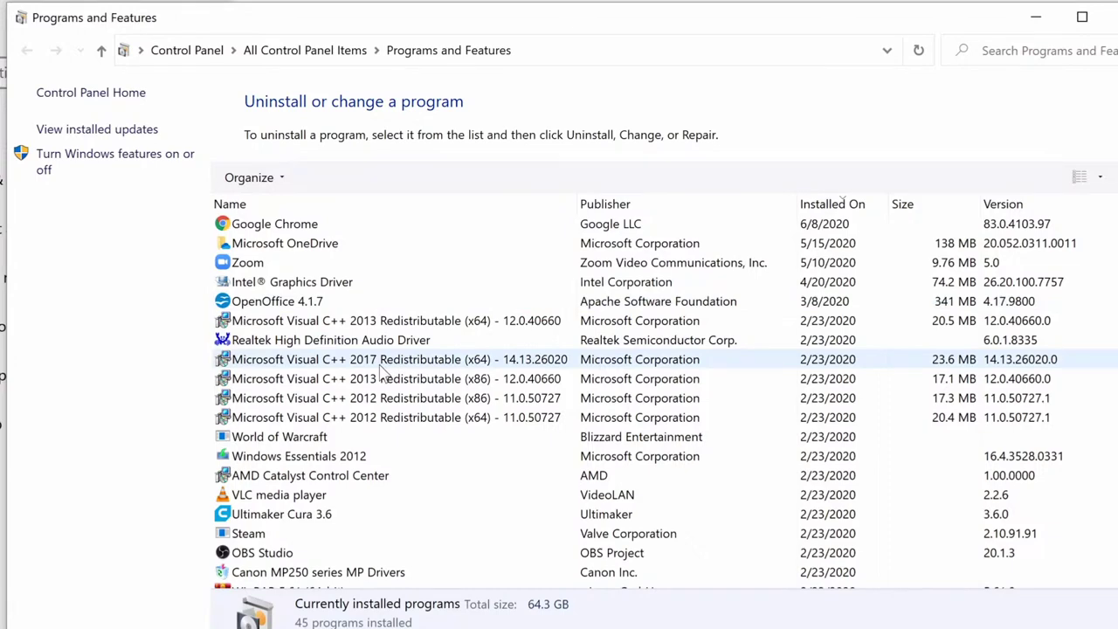
Look through the installed programs, highlighting the Microsoft Visual C++ 2017 Redistributable (x64) and Intel Graphics Driver entries.
{"action": "scroll", "coordinate": [381, 370], "scroll_direction": "down", "scroll_amount": 9}
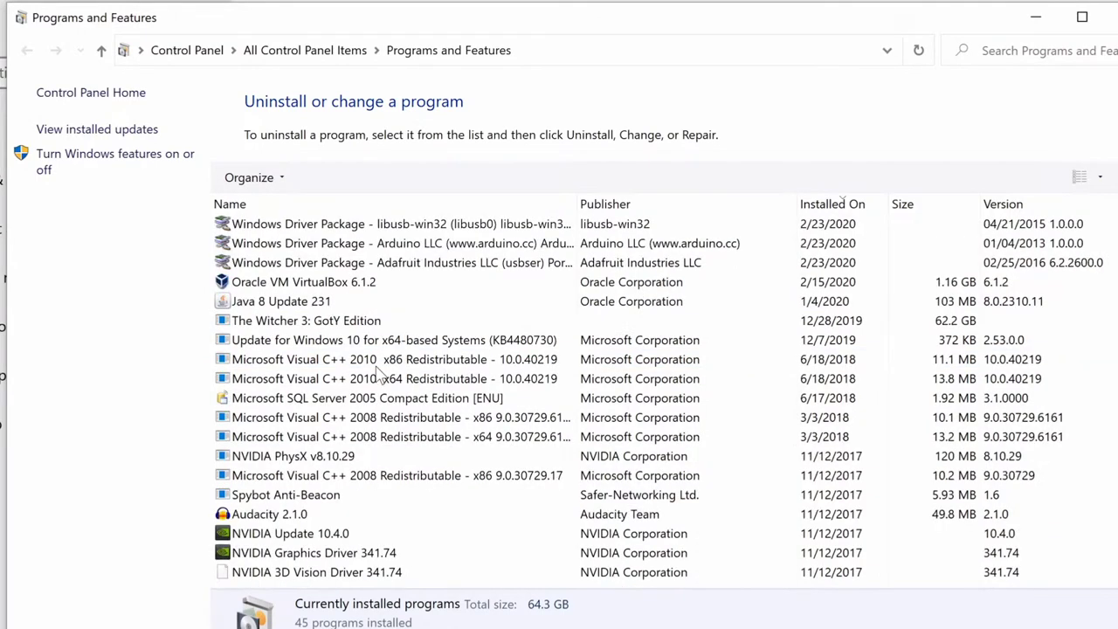
{"action": "scroll", "coordinate": [399, 392], "scroll_direction": "up", "scroll_amount": 3}
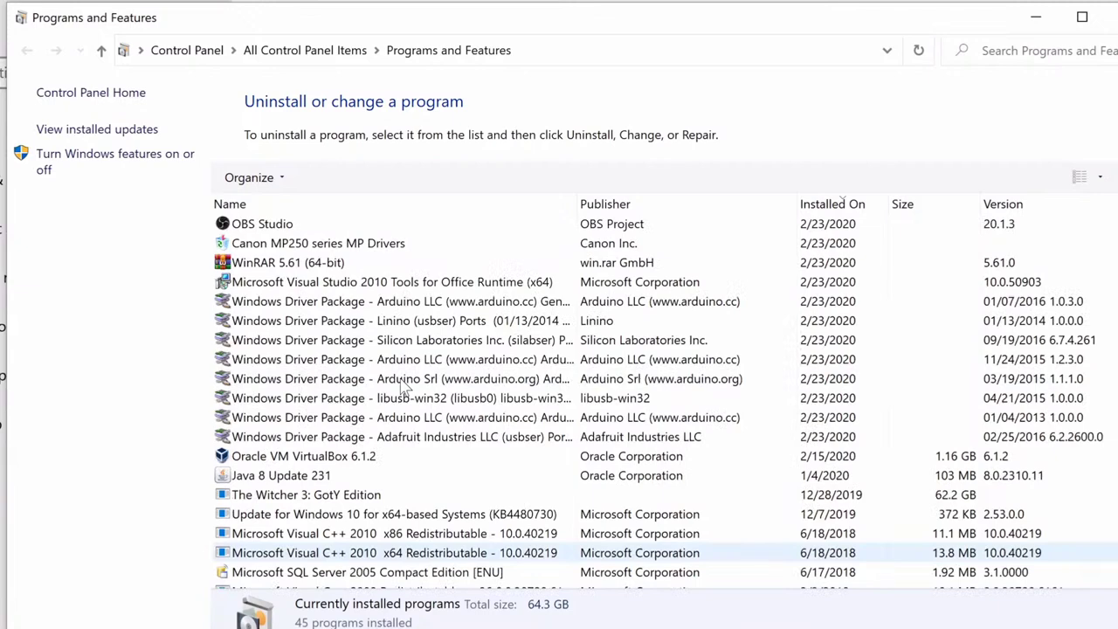
{"action": "scroll", "coordinate": [402, 386], "scroll_direction": "up", "scroll_amount": 6}
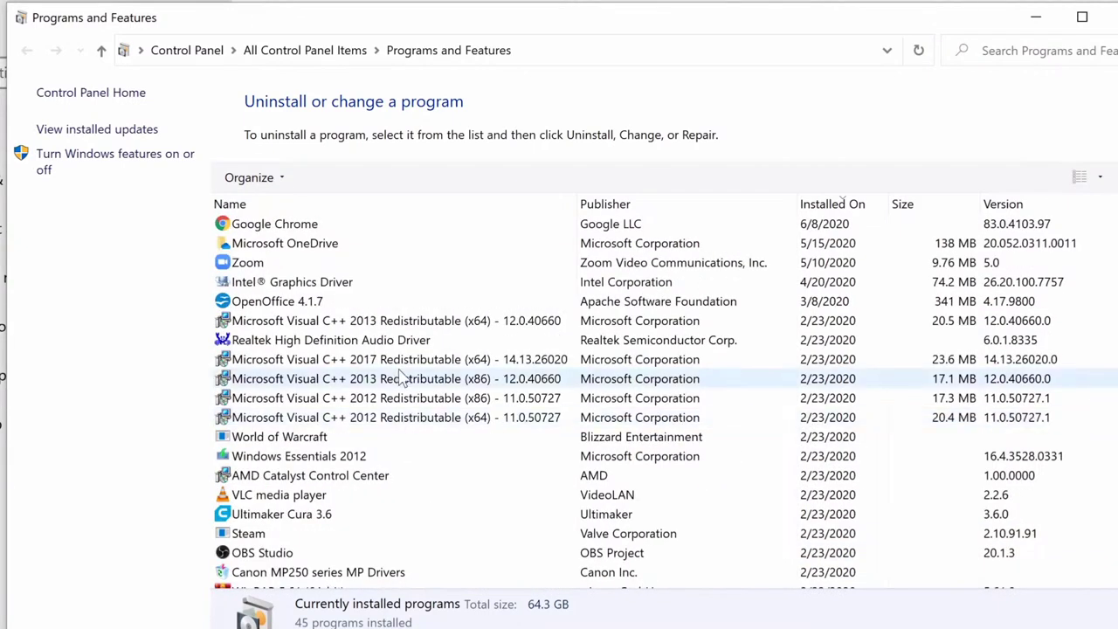
{"action": "left_click", "coordinate": [398, 363]}
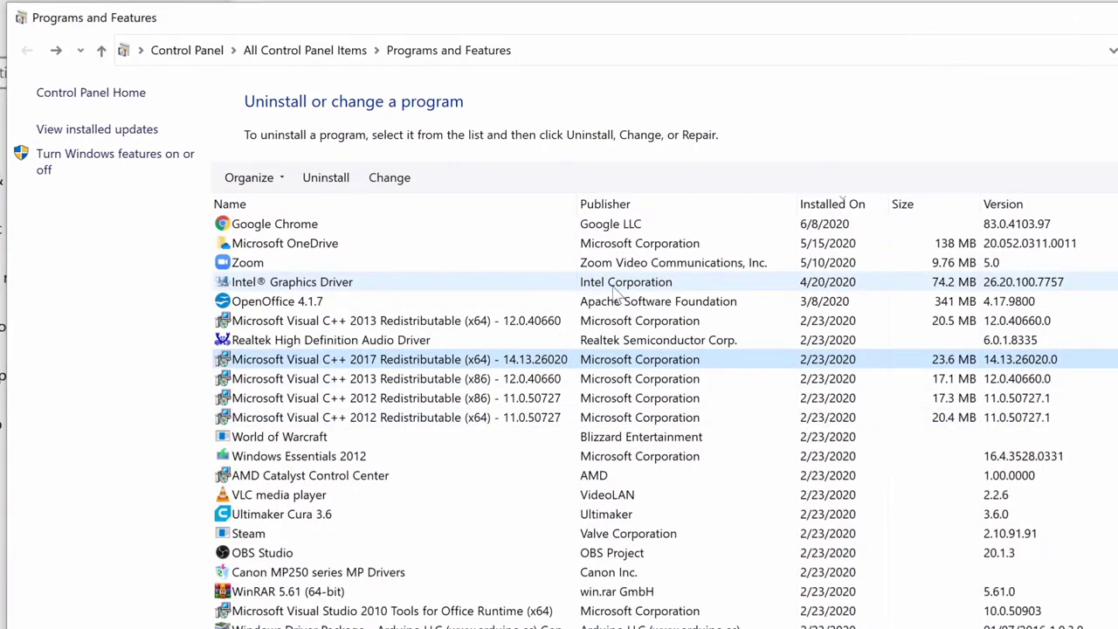
{"action": "left_click", "coordinate": [617, 288]}
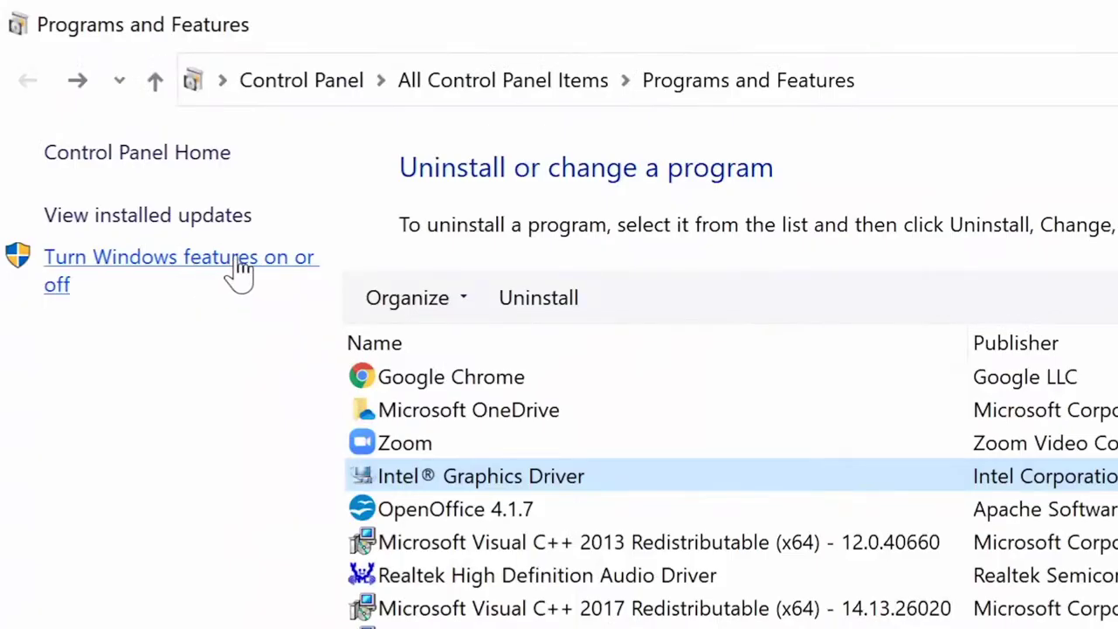
Open the installed updates list and narrow the Program column to inspect the install dates of KB4497165 and the x64 KB2565063.
{"action": "left_click", "coordinate": [141, 216]}
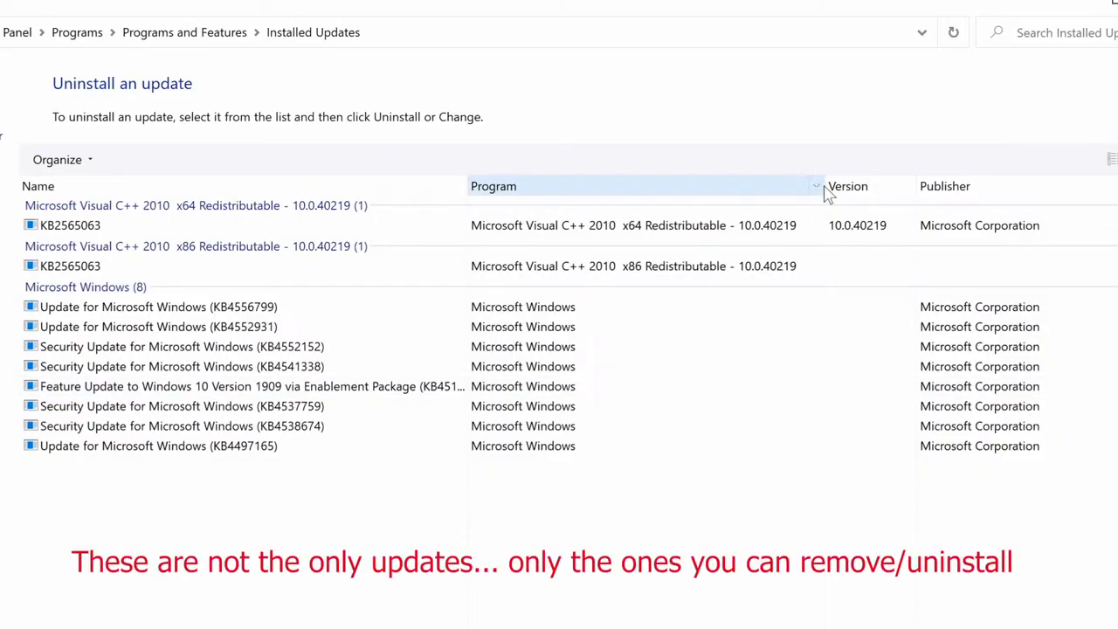
{"action": "left_click_drag", "start_coordinate": [824, 183], "coordinate": [704, 177]}
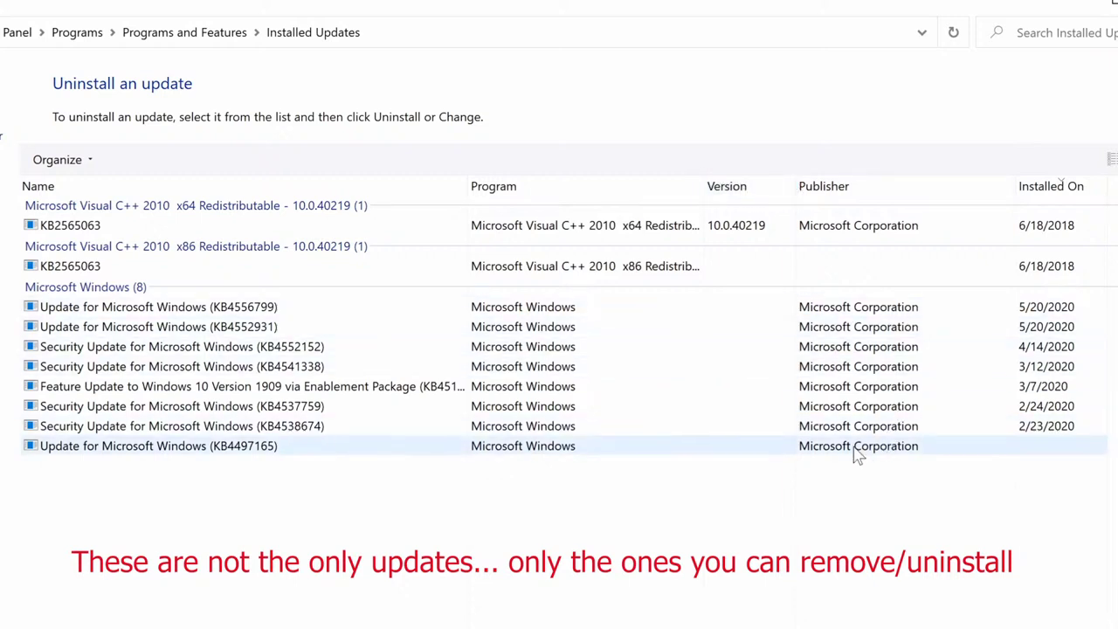
{"action": "left_click", "coordinate": [286, 449]}
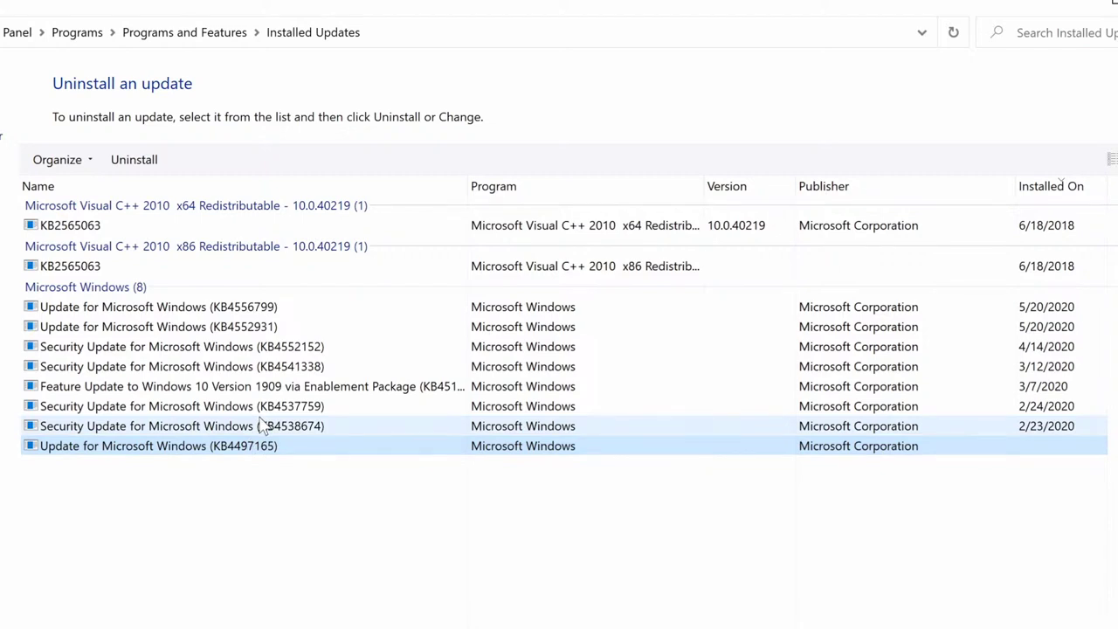
{"action": "left_click", "coordinate": [1054, 237]}
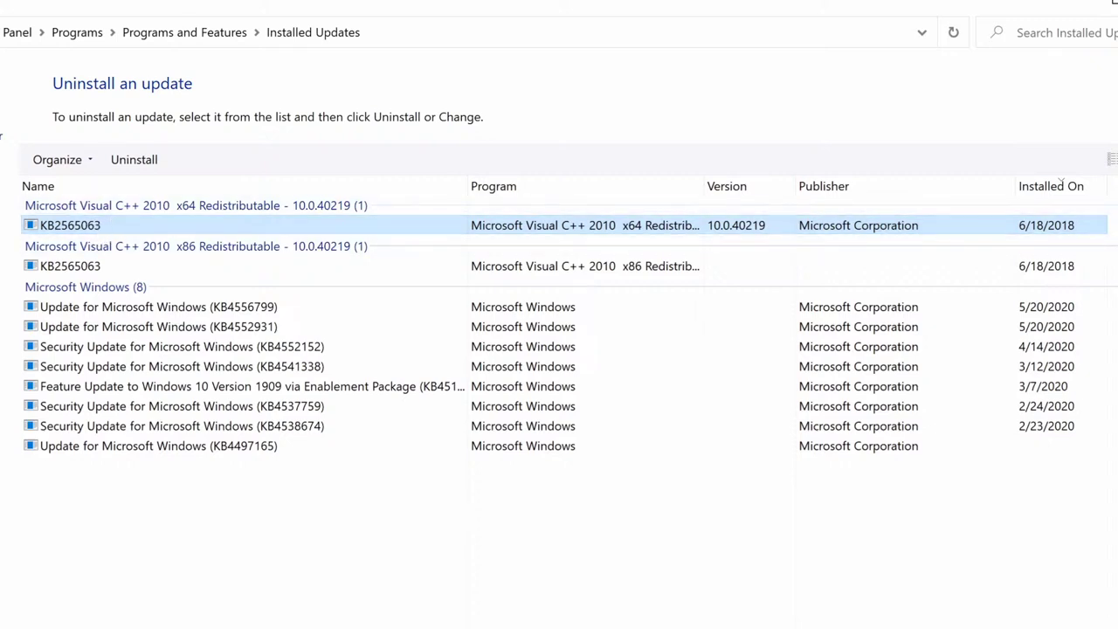
Switch to the browser and search Google for KB2565063.
{"action": "key", "text": "alt+Tab"}
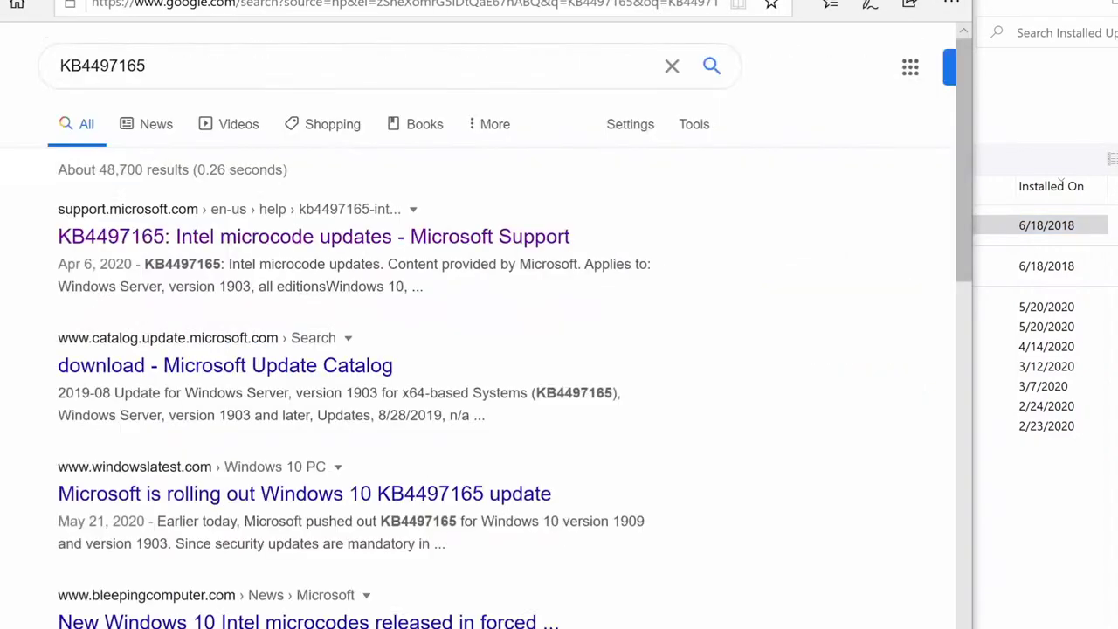
{"action": "left_click_drag", "start_coordinate": [146, 66], "coordinate": [91, 65]}
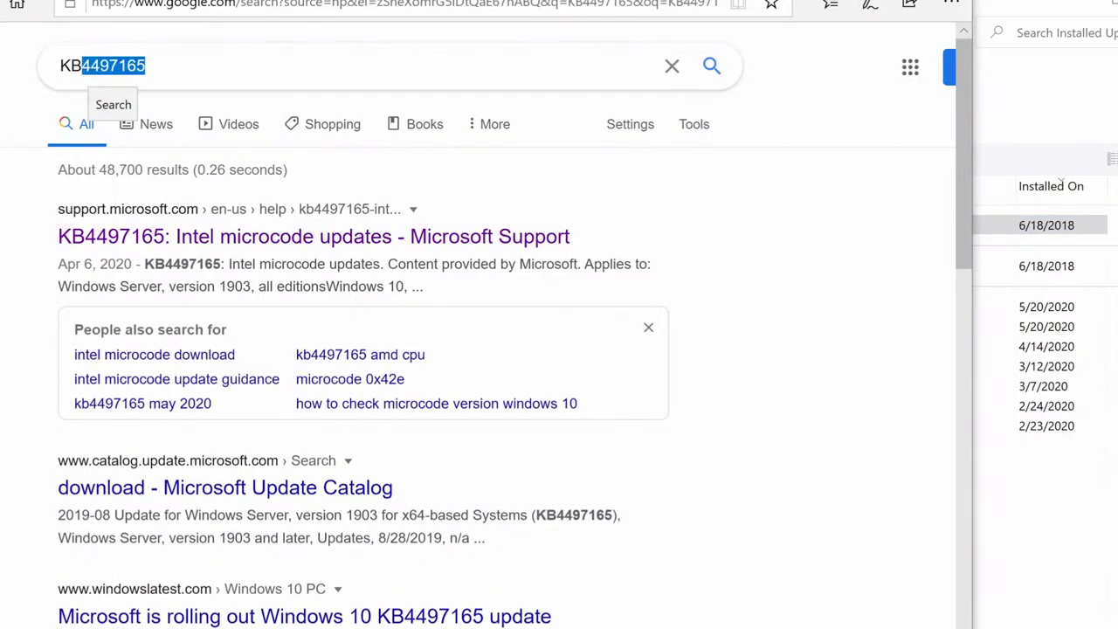
{"action": "type", "text": "25"}
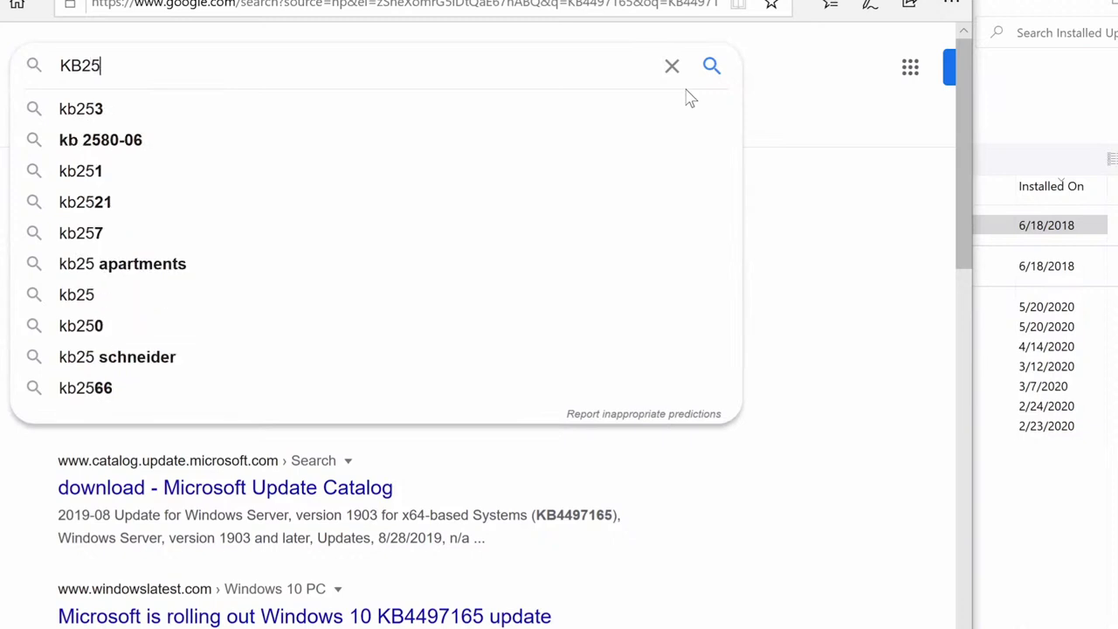
{"action": "type", "text": "6"}
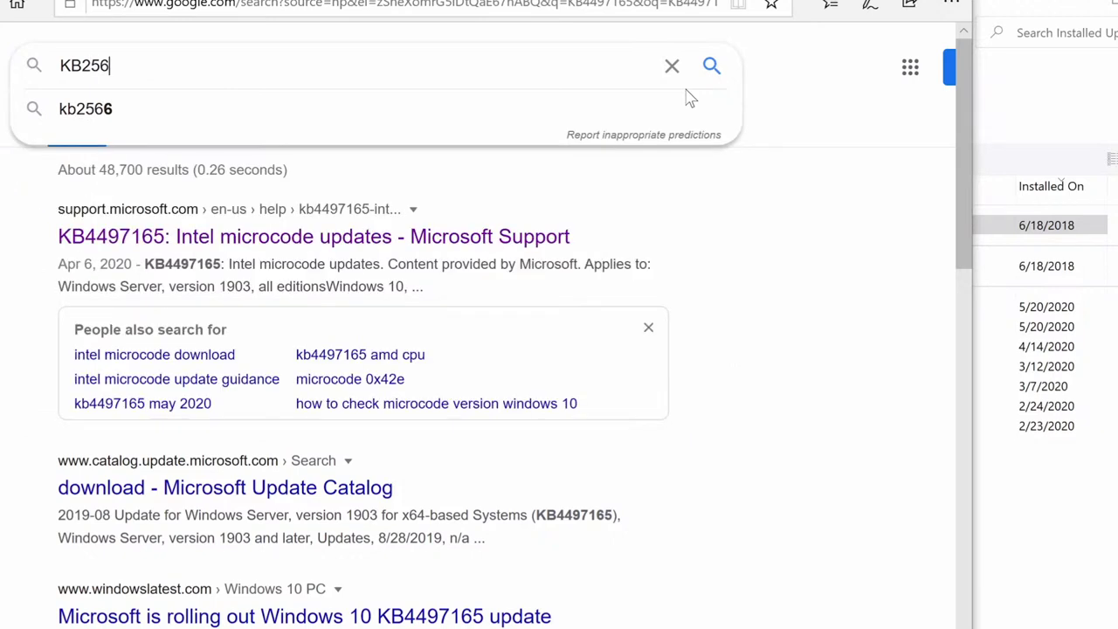
{"action": "type", "text": "063"}
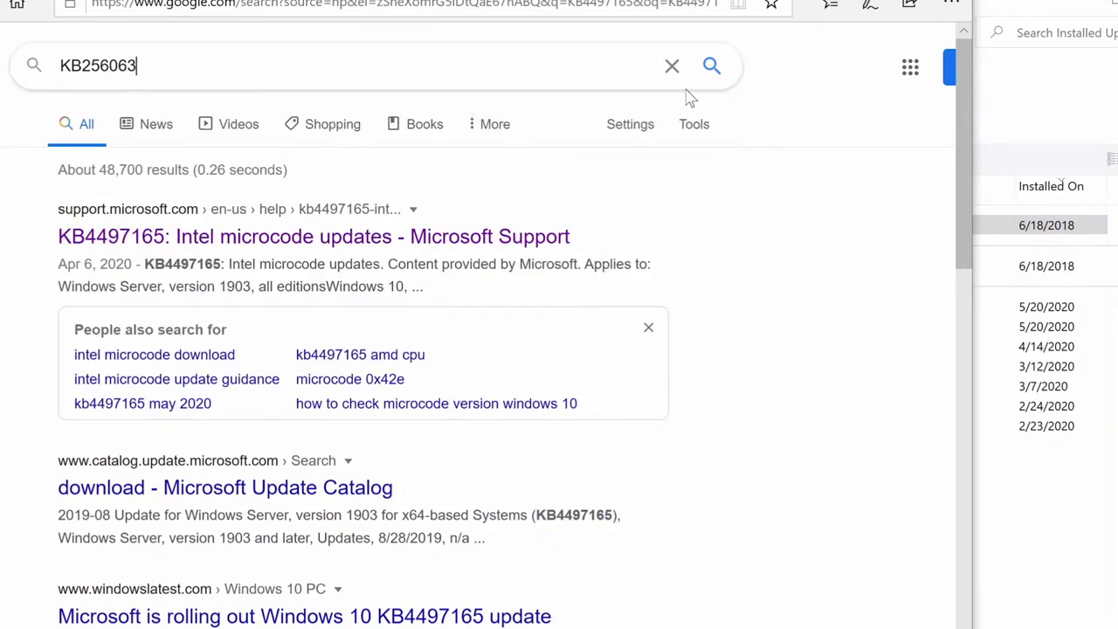
{"action": "key", "text": "alt+Tab"}
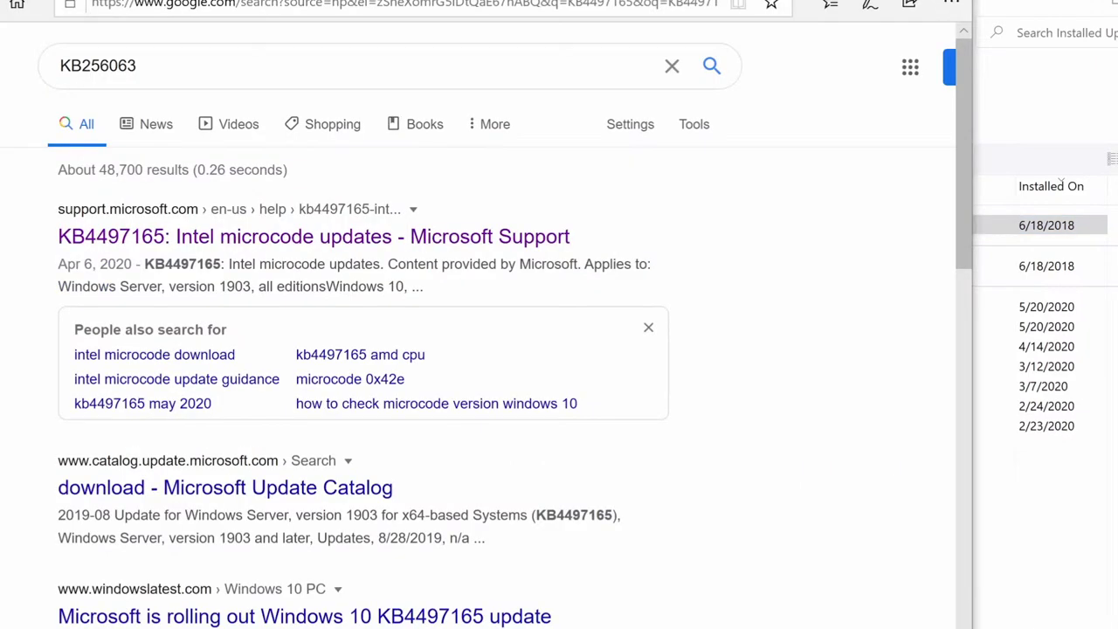
{"action": "left_click", "coordinate": [110, 65]}
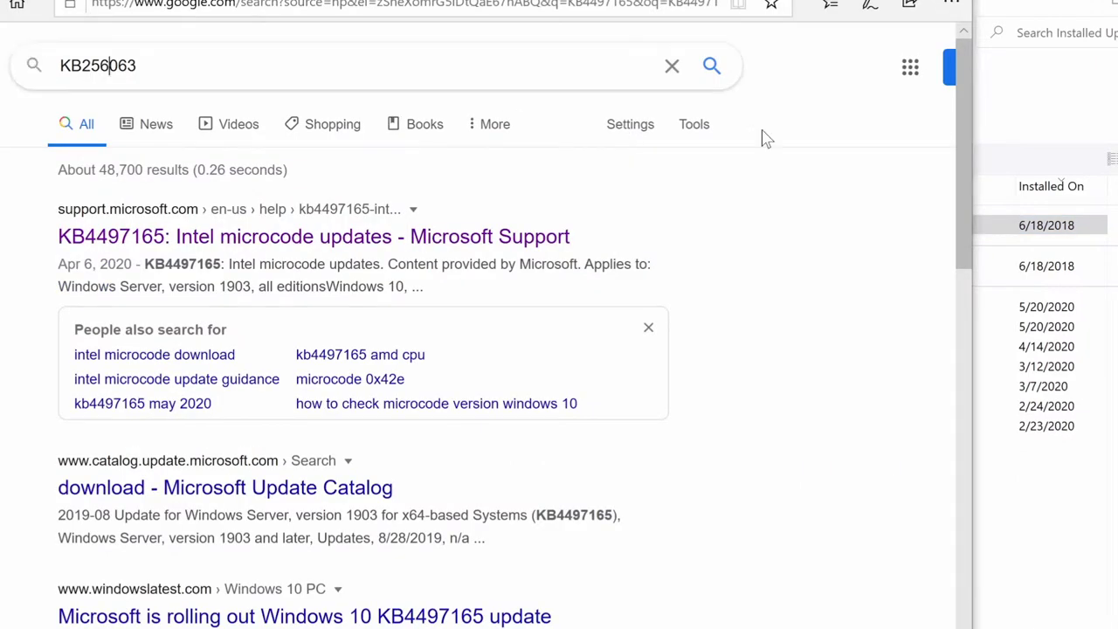
{"action": "type", "text": "5"}
{"action": "key", "text": "Return"}
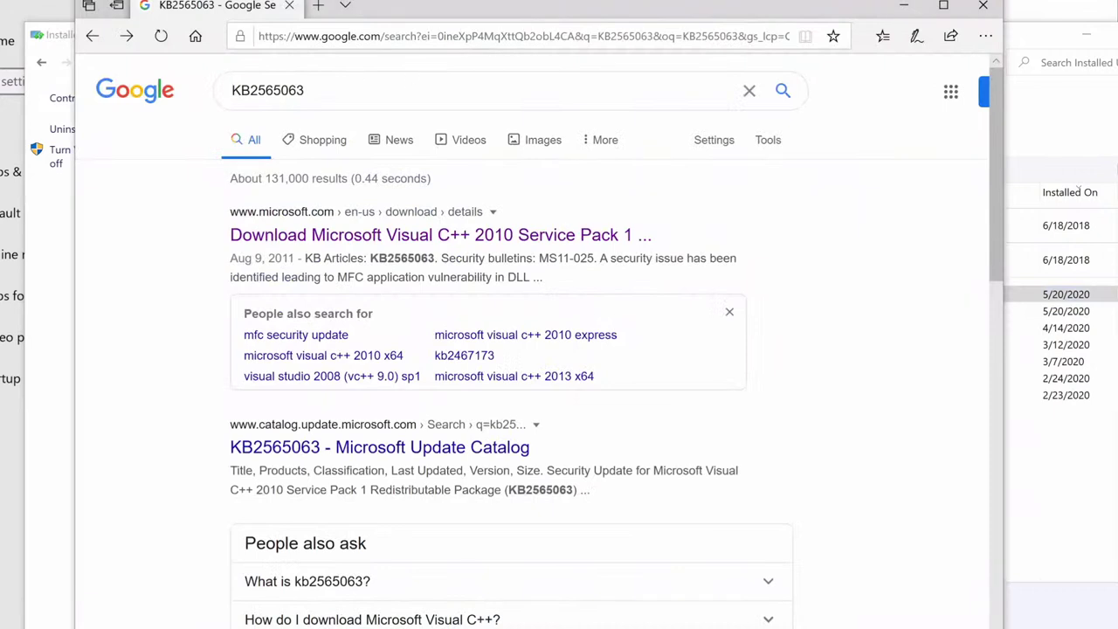
Check the first Microsoft Windows entry in the installed updates list and search Google for KB4556799.
{"action": "left_click_drag", "start_coordinate": [304, 90], "coordinate": [251, 90]}
{"action": "type", "text": "4555"}
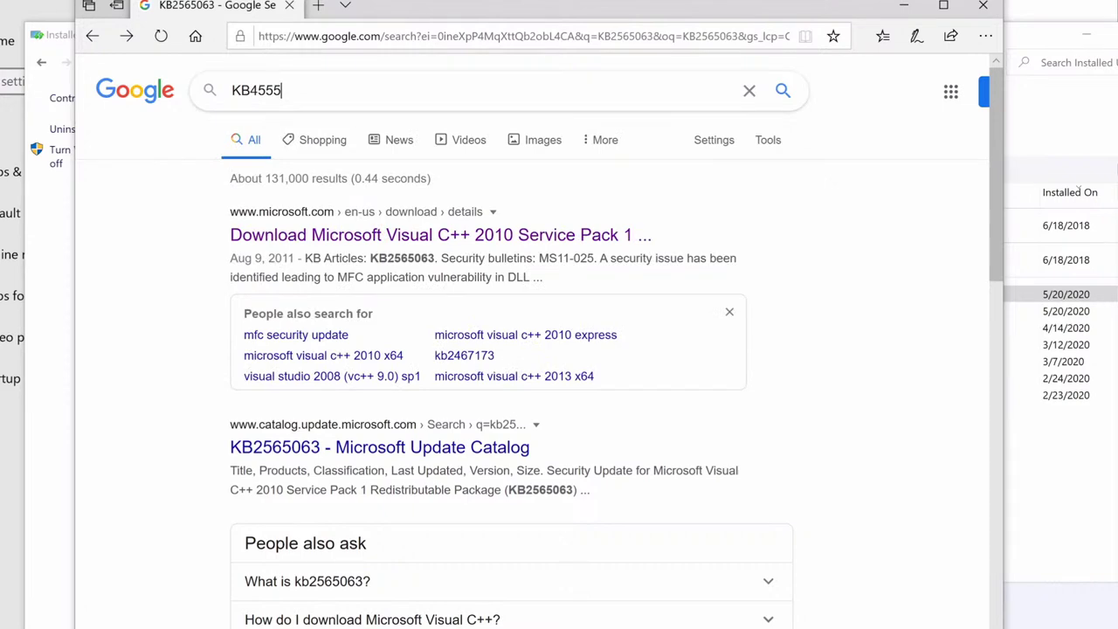
{"action": "key", "text": "BackSpace"}
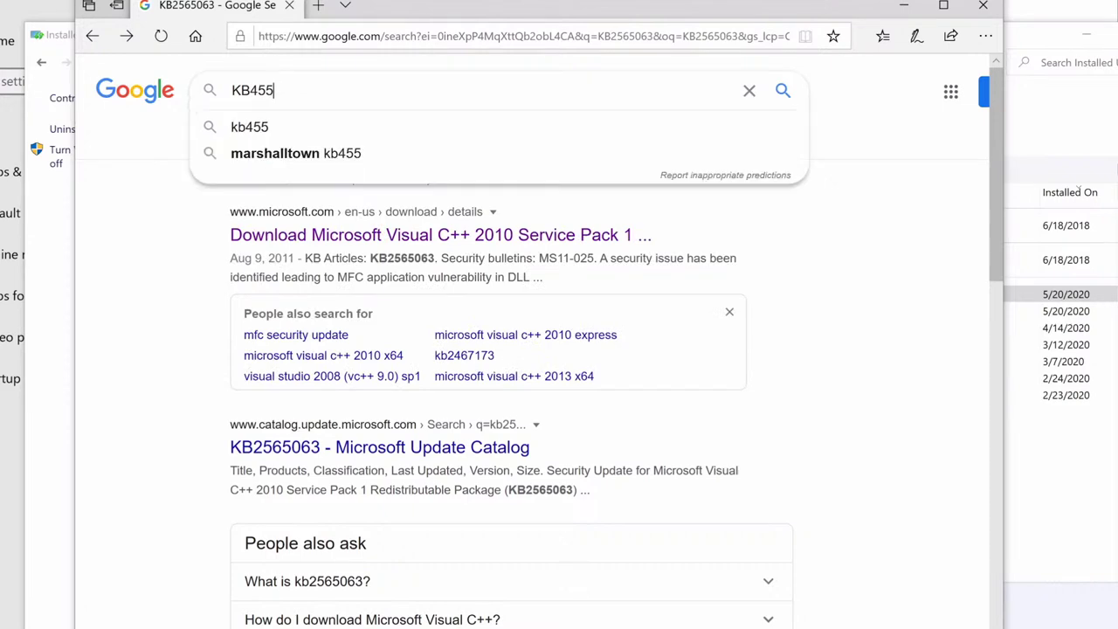
{"action": "left_click", "coordinate": [903, 5]}
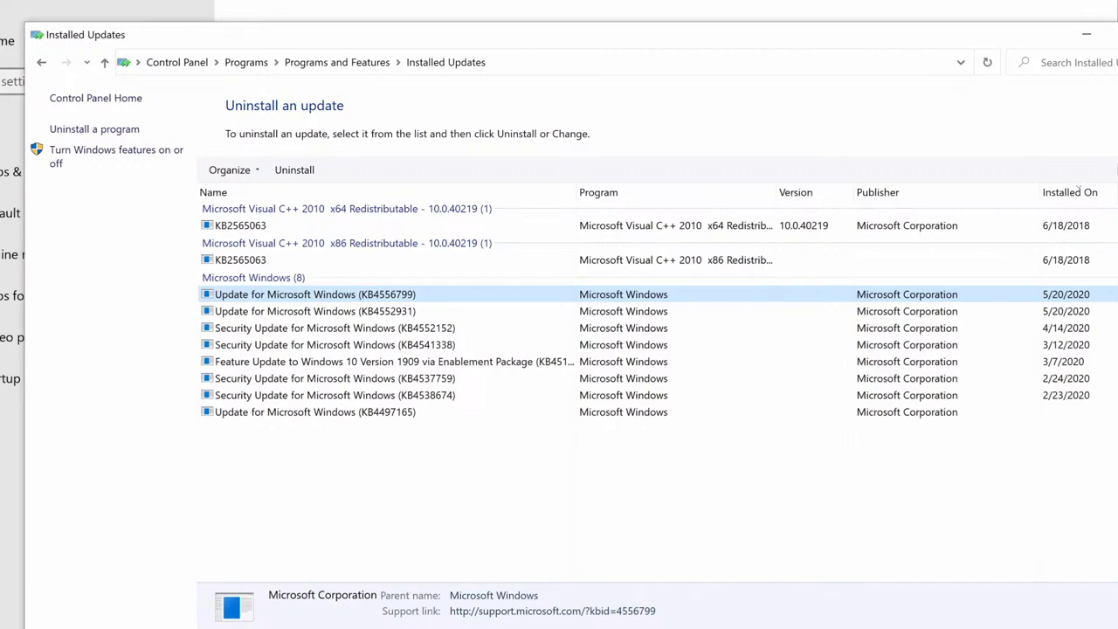
{"action": "key", "text": "alt+Tab"}
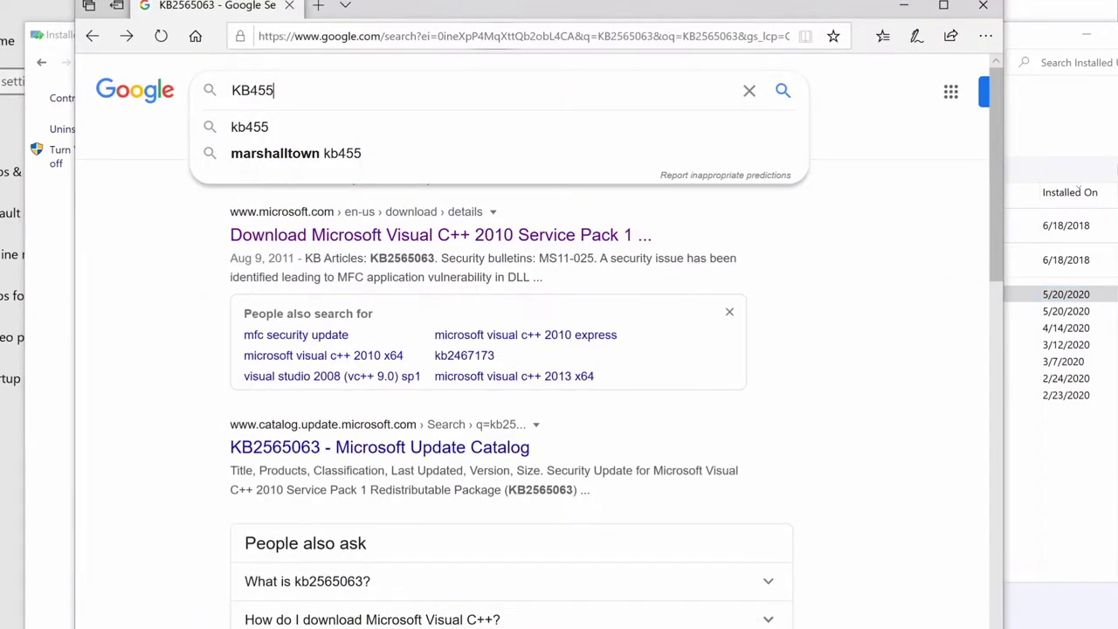
{"action": "type", "text": "6799"}
{"action": "key", "text": "Return"}
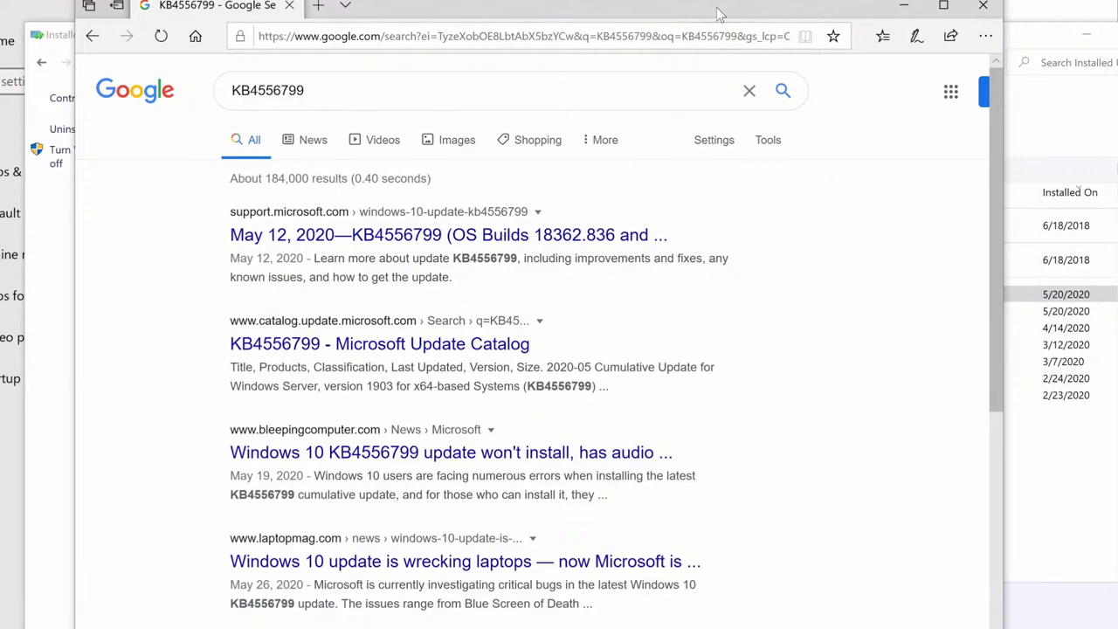
Open Microsoft's support article for KB4556799, inspect its applicable Windows versions and reposition the browser window over the installed updates list.
{"action": "left_click_drag", "start_coordinate": [717, 13], "coordinate": [846, 417]}
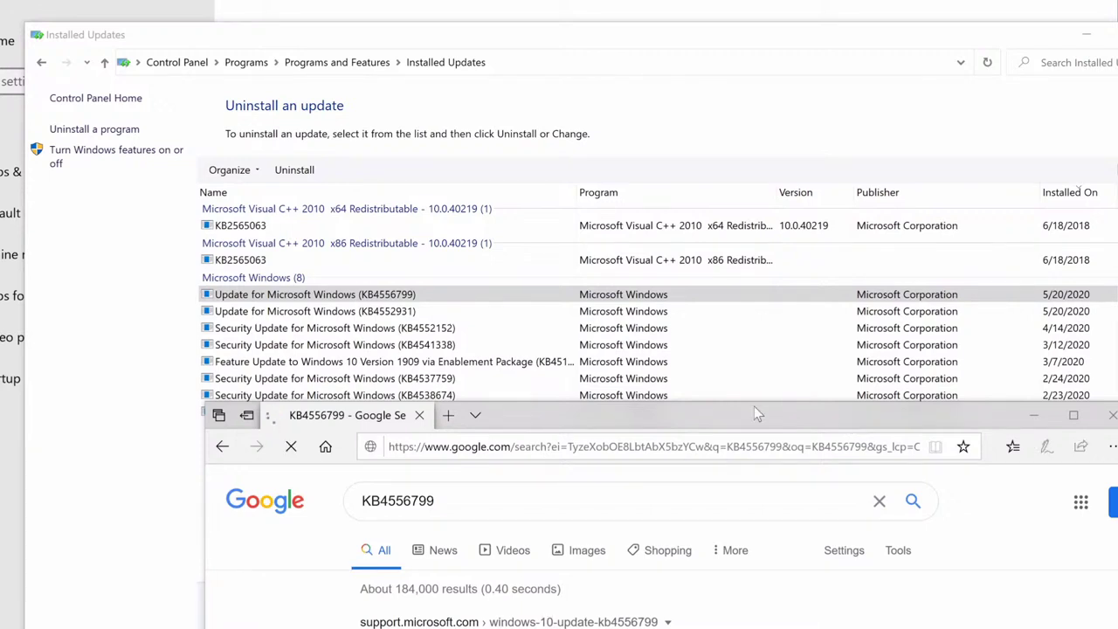
{"action": "left_click_drag", "start_coordinate": [753, 414], "coordinate": [668, 38]}
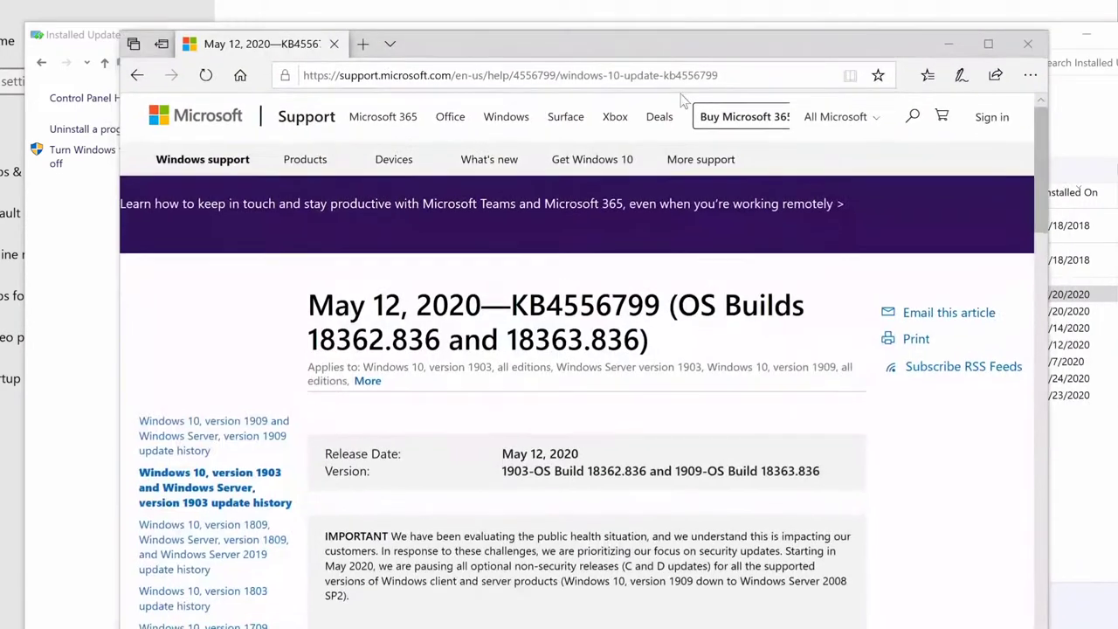
{"action": "scroll", "coordinate": [744, 407], "scroll_direction": "down", "scroll_amount": 2}
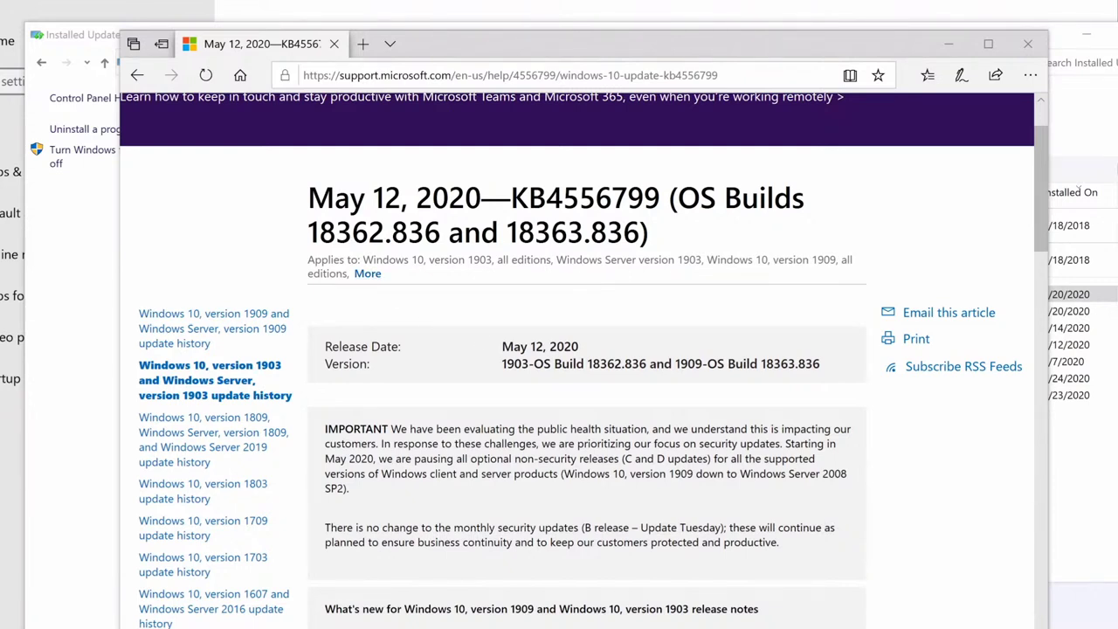
{"action": "left_click_drag", "start_coordinate": [307, 259], "coordinate": [436, 264]}
{"action": "left_click", "coordinate": [466, 273]}
{"action": "scroll", "coordinate": [577, 349], "scroll_direction": "down", "scroll_amount": 1}
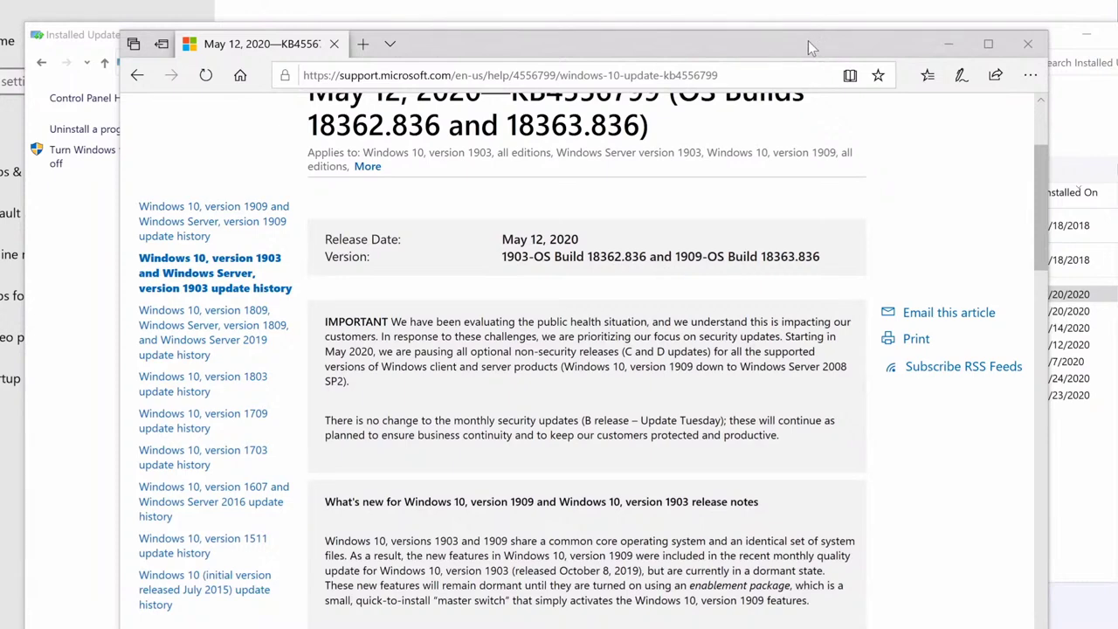
{"action": "left_click_drag", "start_coordinate": [808, 41], "coordinate": [714, 49]}
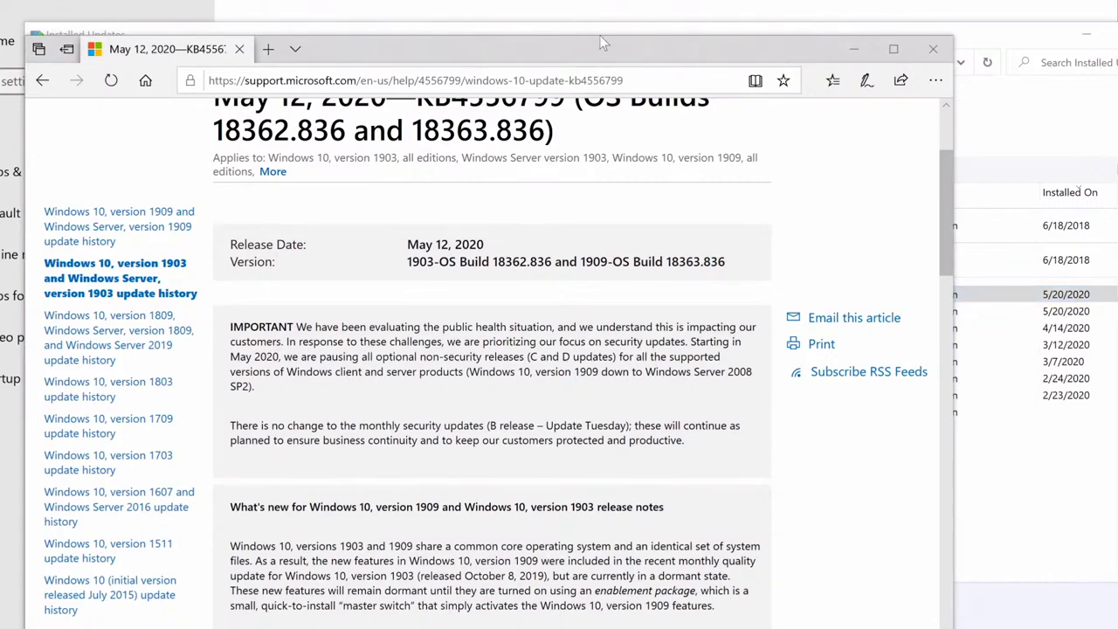
{"action": "left_click_drag", "start_coordinate": [598, 61], "coordinate": [637, 38]}
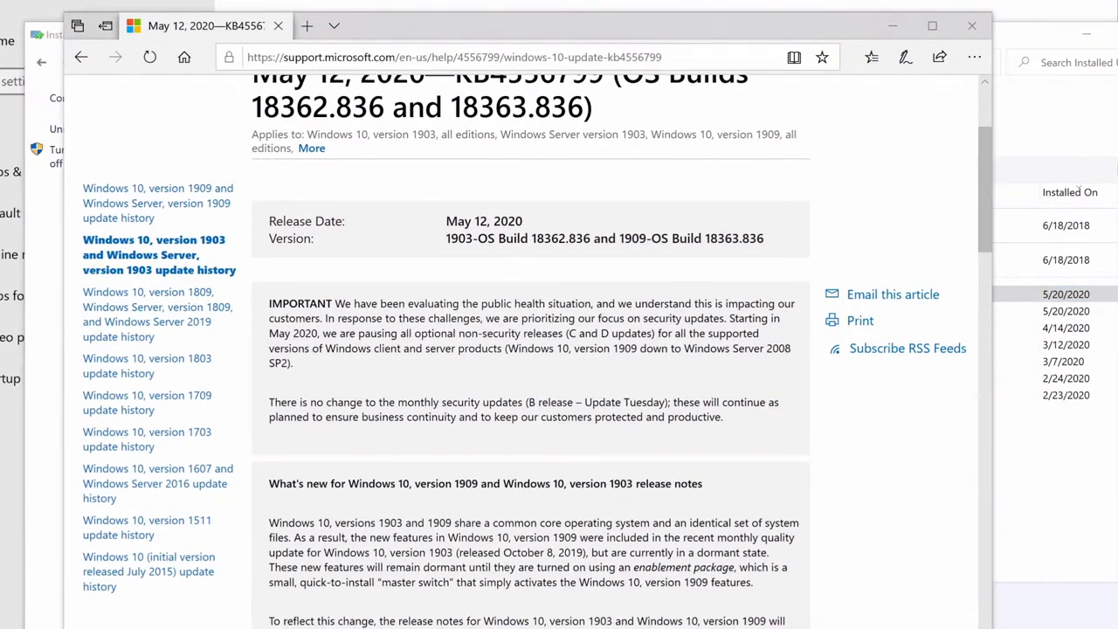
Review the Highlights and the Improvements and fixes sections of the KB4556799 article, highlighting the start of the first security item.
{"action": "scroll", "coordinate": [524, 257], "scroll_direction": "down", "scroll_amount": 15}
{"action": "scroll", "coordinate": [541, 380], "scroll_direction": "up", "scroll_amount": 15}
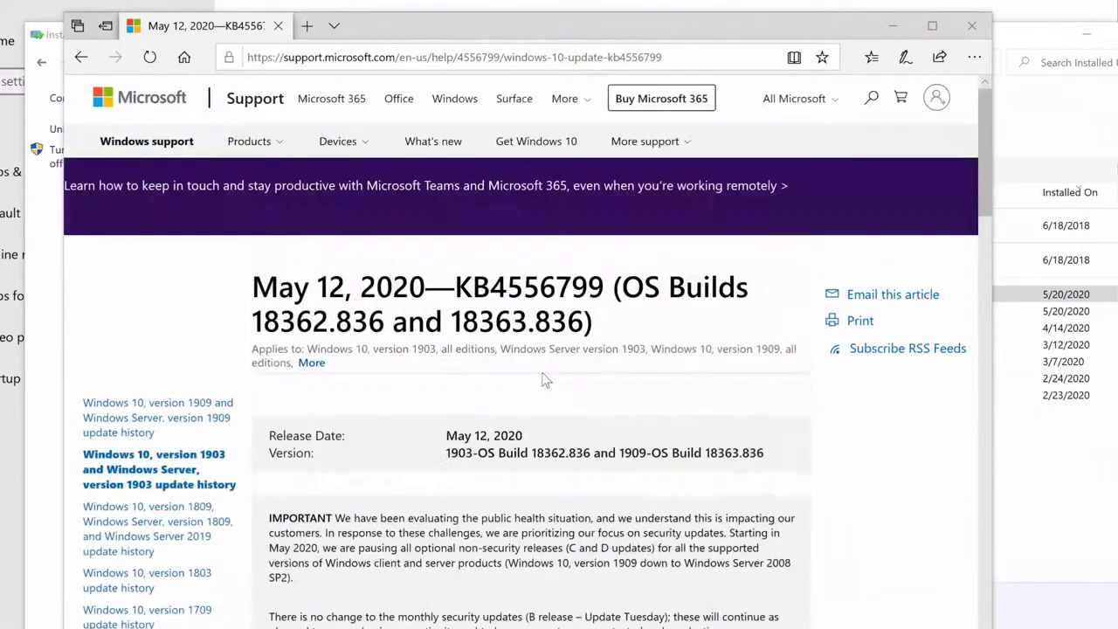
{"action": "scroll", "coordinate": [541, 379], "scroll_direction": "down", "scroll_amount": 1}
{"action": "scroll", "coordinate": [541, 380], "scroll_direction": "down", "scroll_amount": 10}
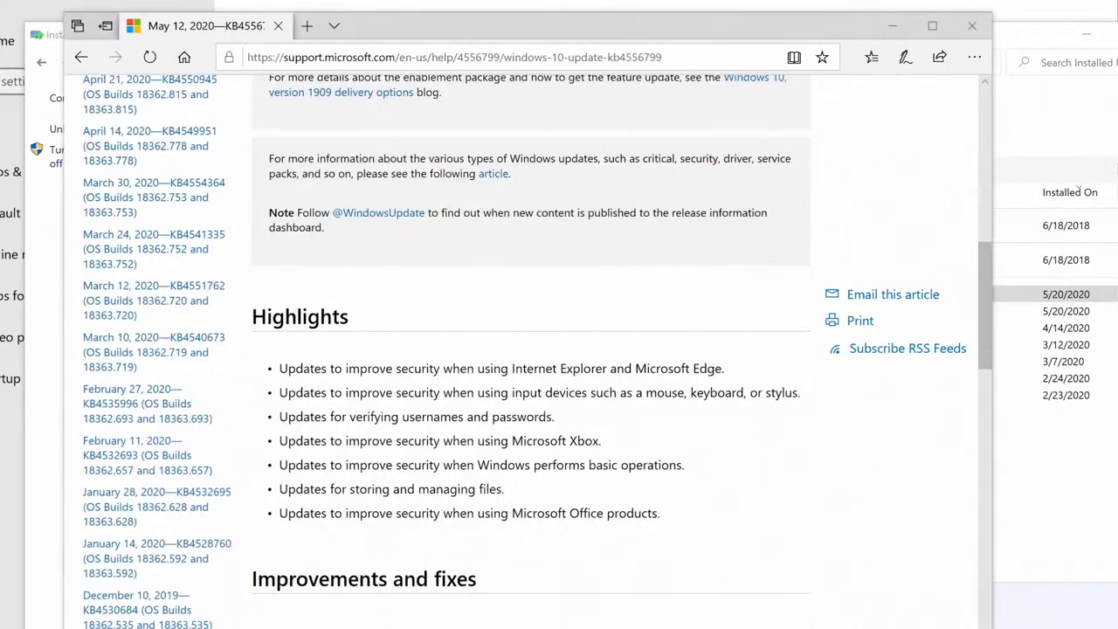
{"action": "scroll", "coordinate": [538, 374], "scroll_direction": "down", "scroll_amount": 3}
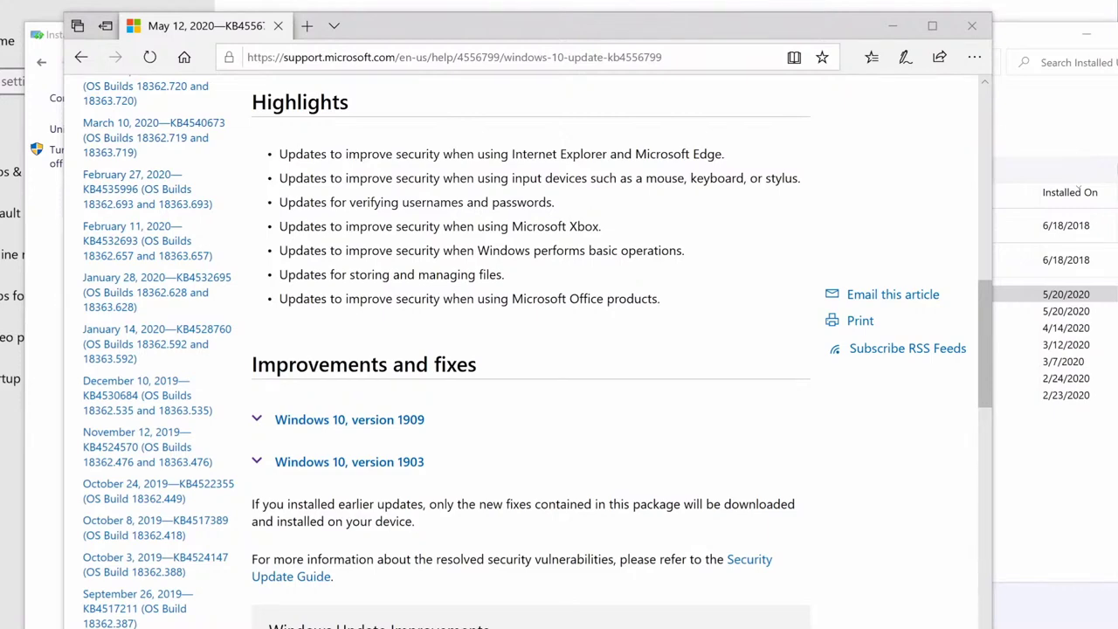
{"action": "scroll", "coordinate": [346, 271], "scroll_direction": "up", "scroll_amount": 2}
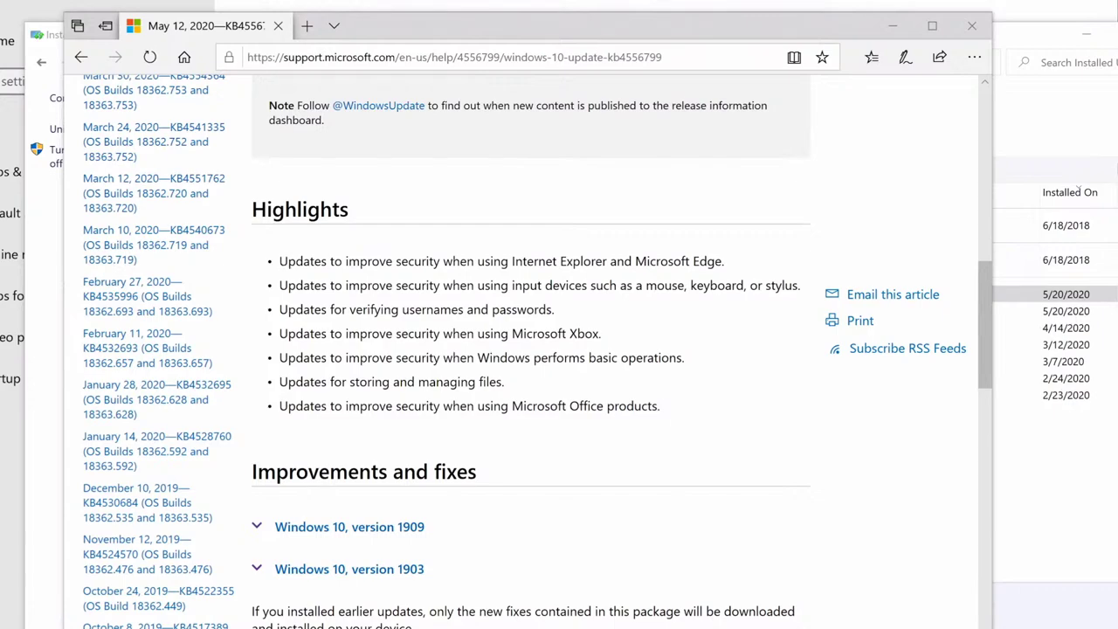
{"action": "left_click_drag", "start_coordinate": [280, 260], "coordinate": [421, 260]}
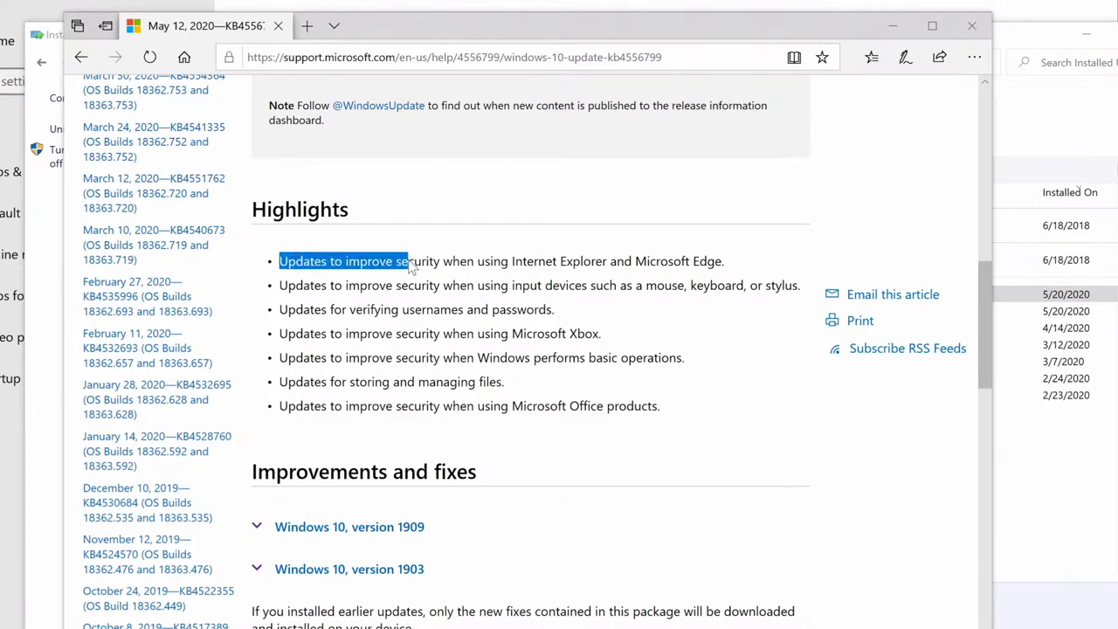
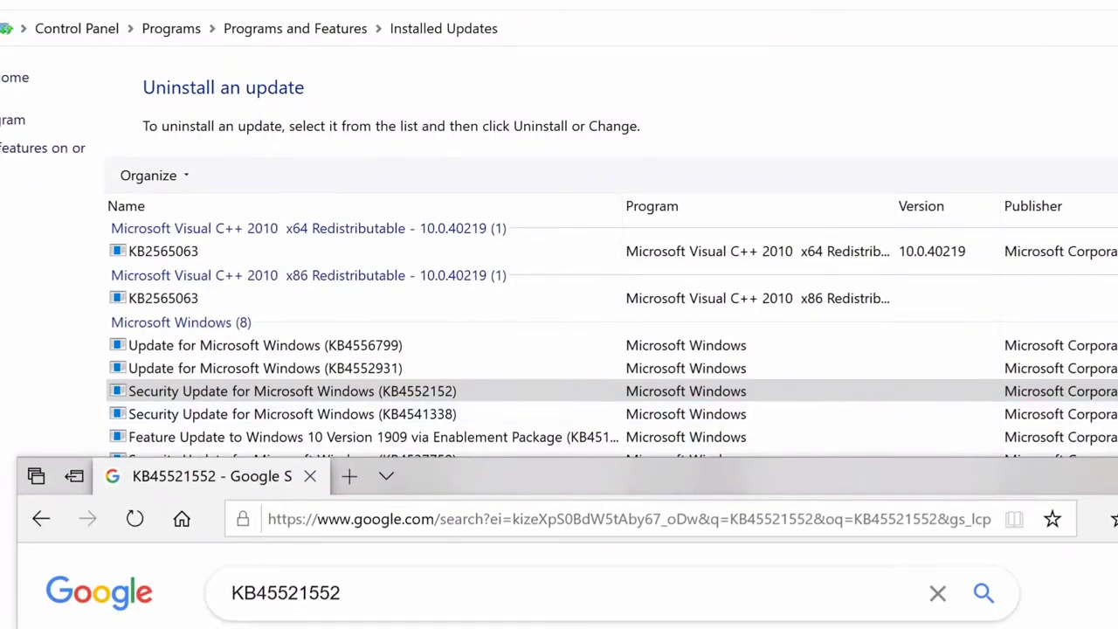
Correct the Google search to KB4552152 and open the Microsoft support result on the servicing stack update.
{"action": "left_click_drag", "start_coordinate": [340, 592], "coordinate": [307, 592]}
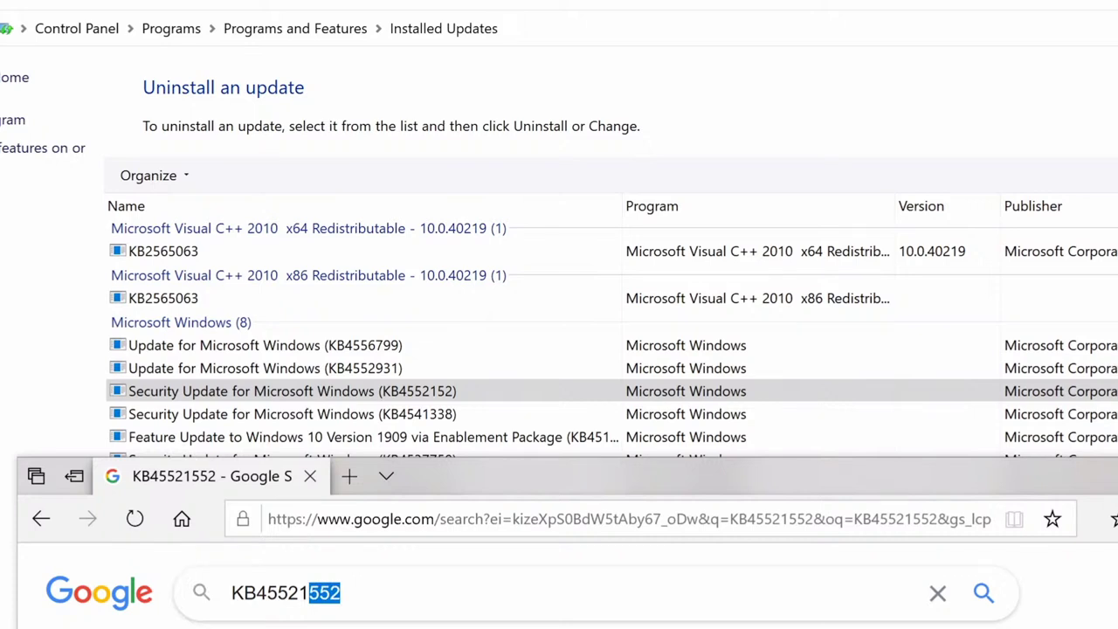
{"action": "type", "text": "52"}
{"action": "key", "text": "Return"}
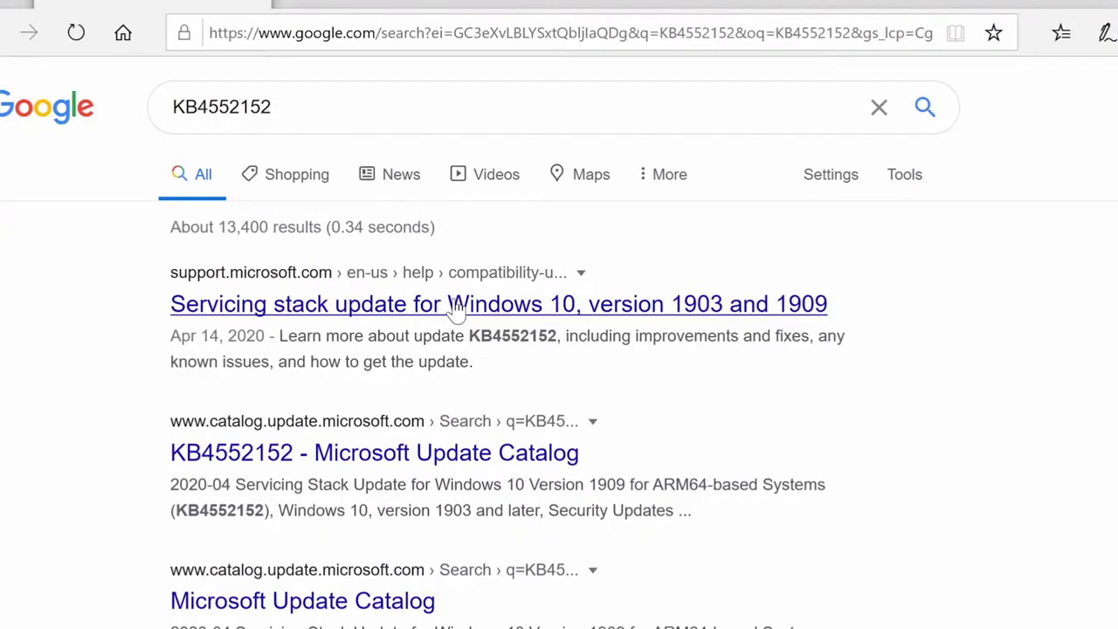
{"action": "left_click", "coordinate": [454, 306]}
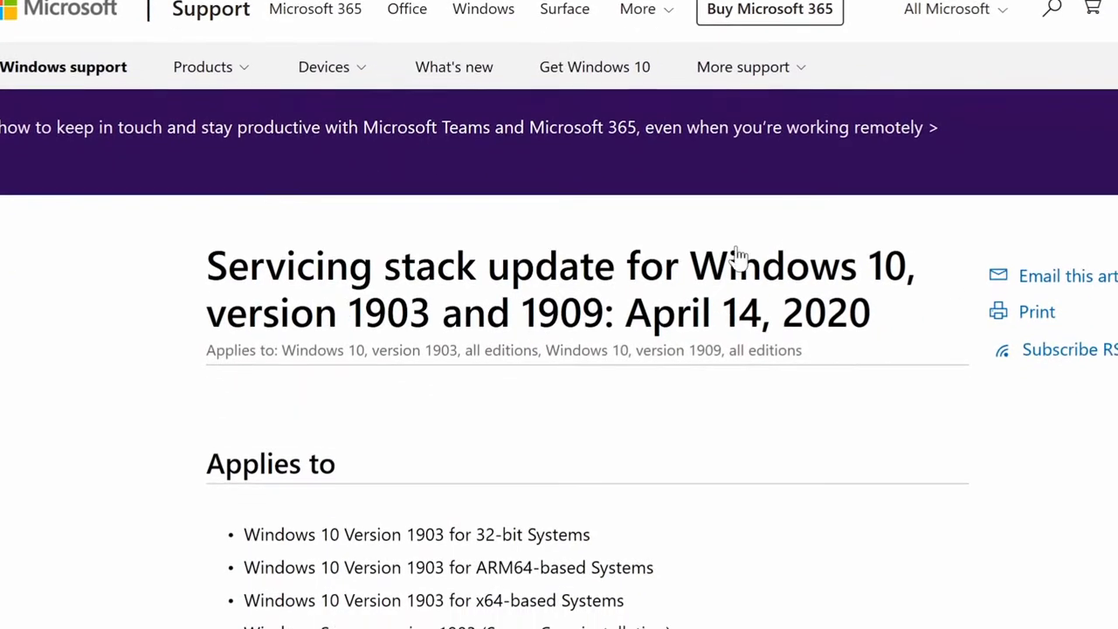
Read the Summary and How to get this update sections of the KB4552152 article and reposition the browser window.
{"action": "scroll", "coordinate": [718, 437], "scroll_direction": "down", "scroll_amount": 5}
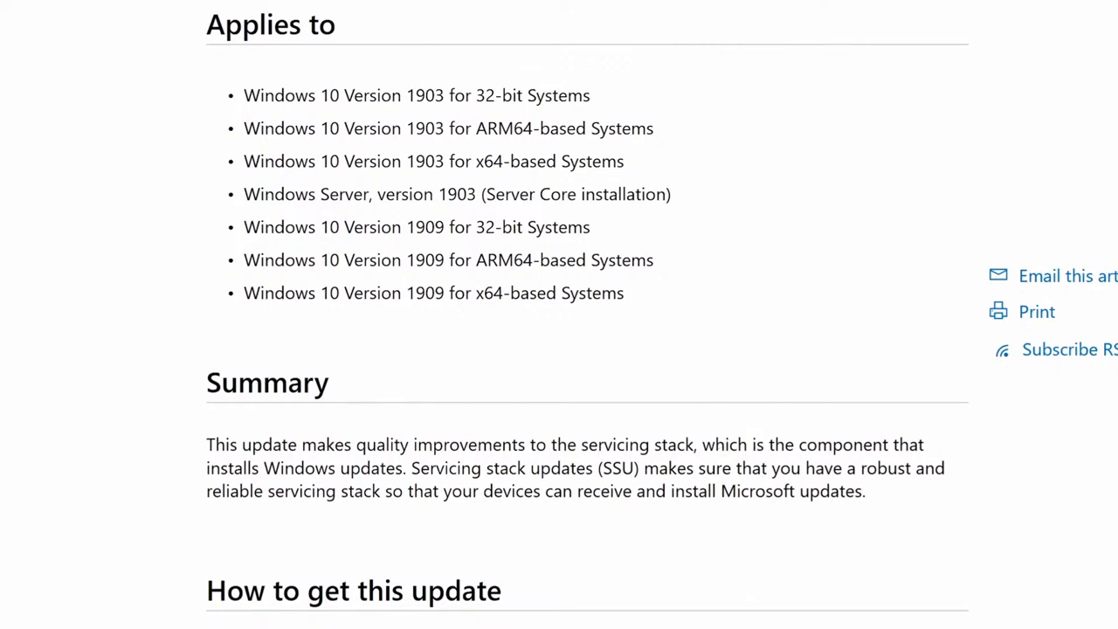
{"action": "left_click_drag", "start_coordinate": [215, 445], "coordinate": [767, 448]}
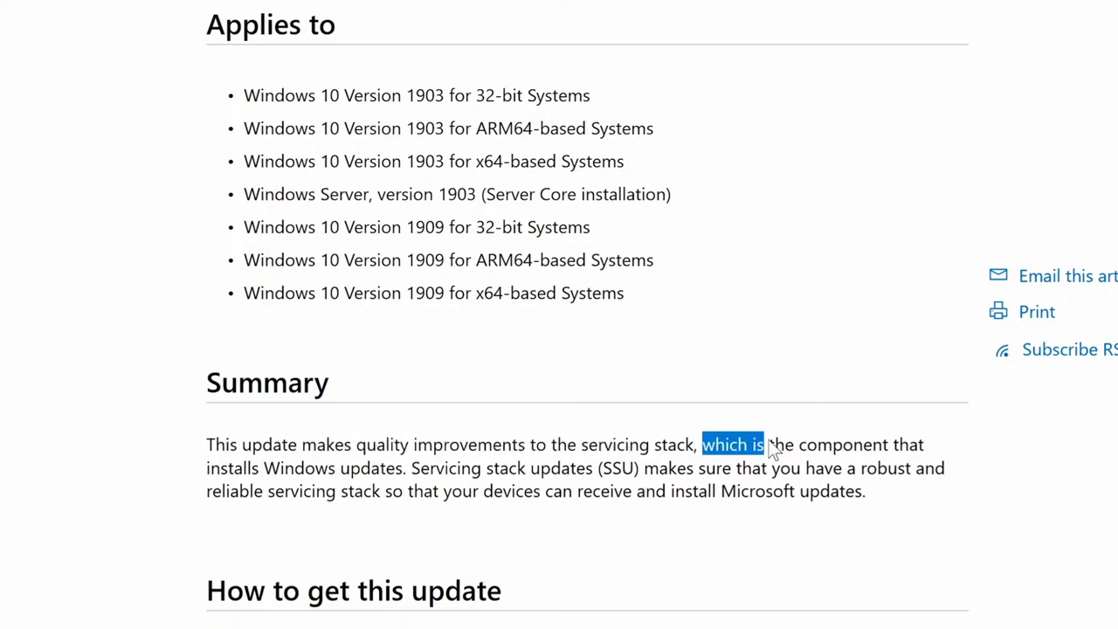
{"action": "left_click", "coordinate": [772, 449]}
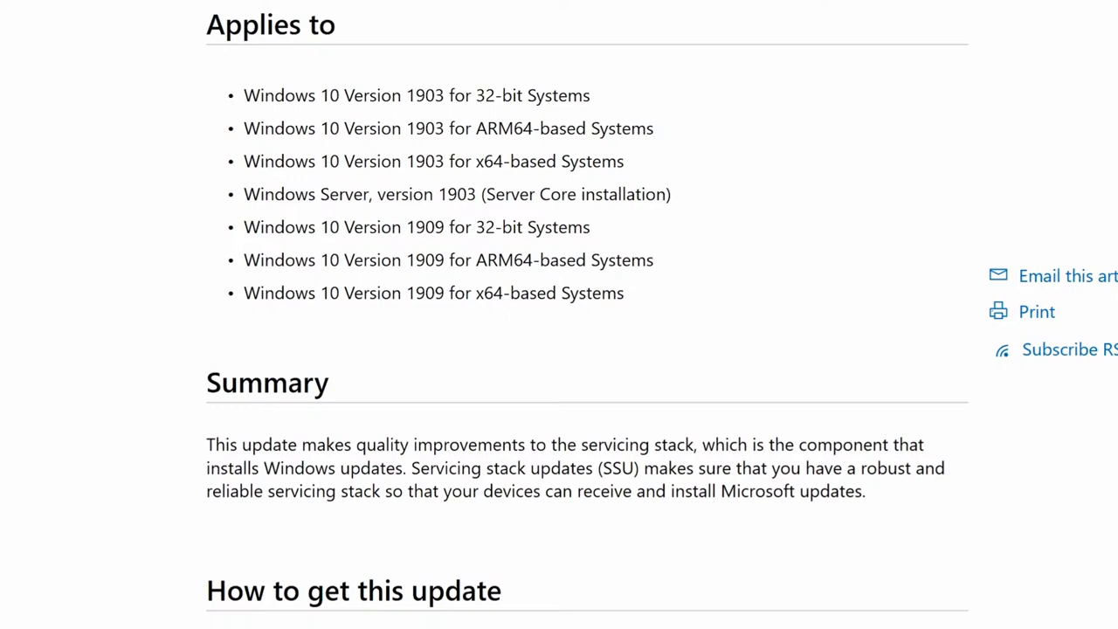
{"action": "scroll", "coordinate": [422, 282], "scroll_direction": "down", "scroll_amount": 5}
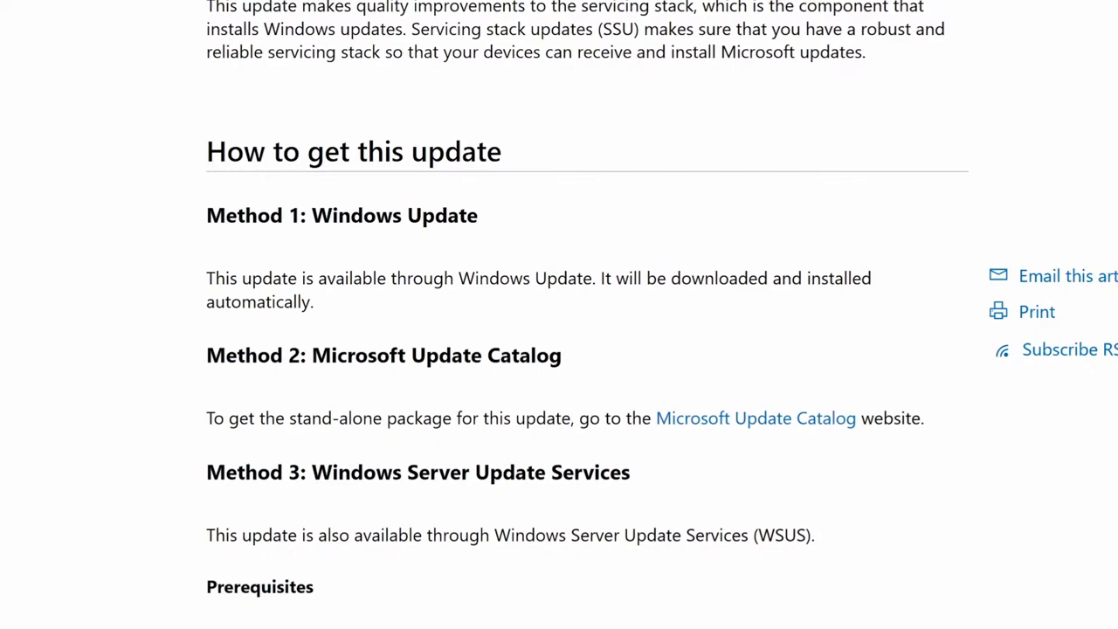
{"action": "left_click_drag", "start_coordinate": [736, 447], "coordinate": [686, 0]}
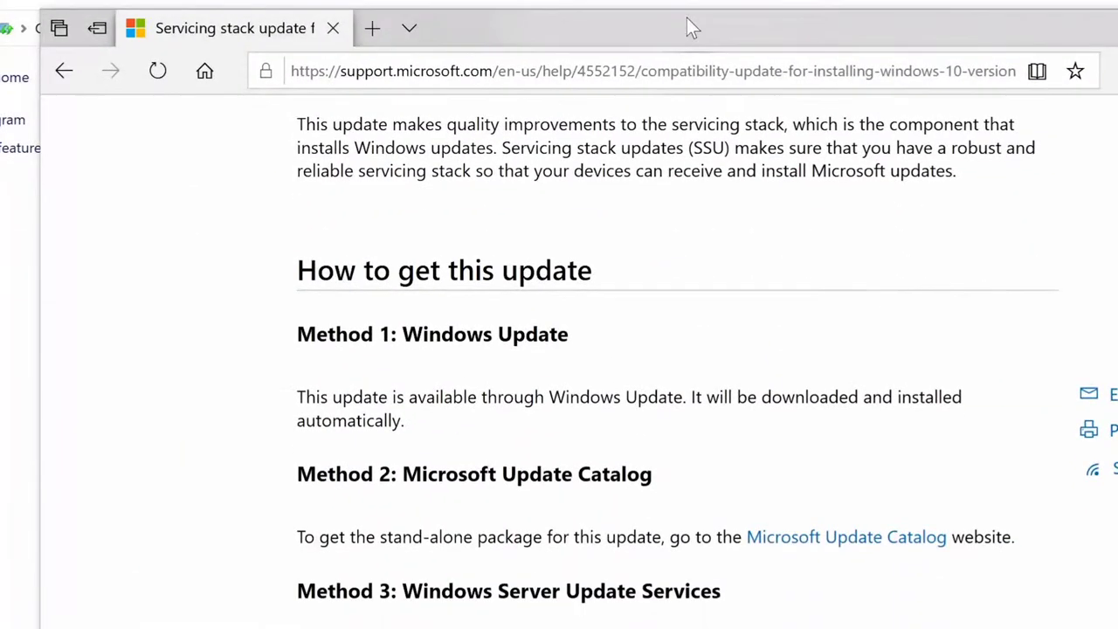
Examine the KB4552152 article's restart, removal and replacement information, and review its Summary and Applies to sections again.
{"action": "scroll", "coordinate": [617, 502], "scroll_direction": "down", "scroll_amount": 15}
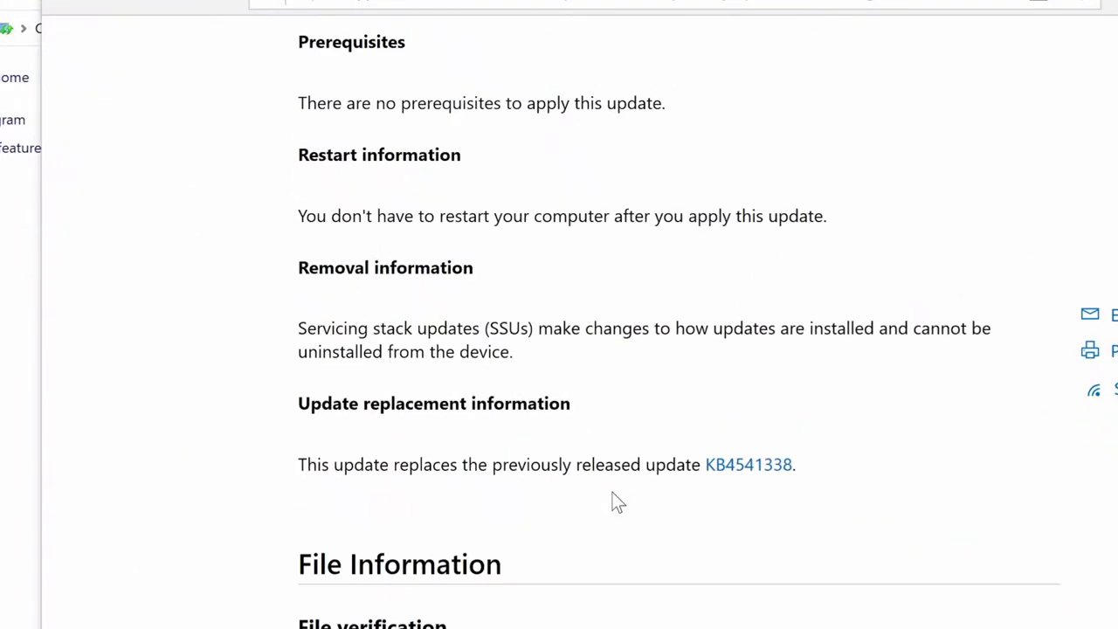
{"action": "scroll", "coordinate": [646, 502], "scroll_direction": "up", "scroll_amount": 5}
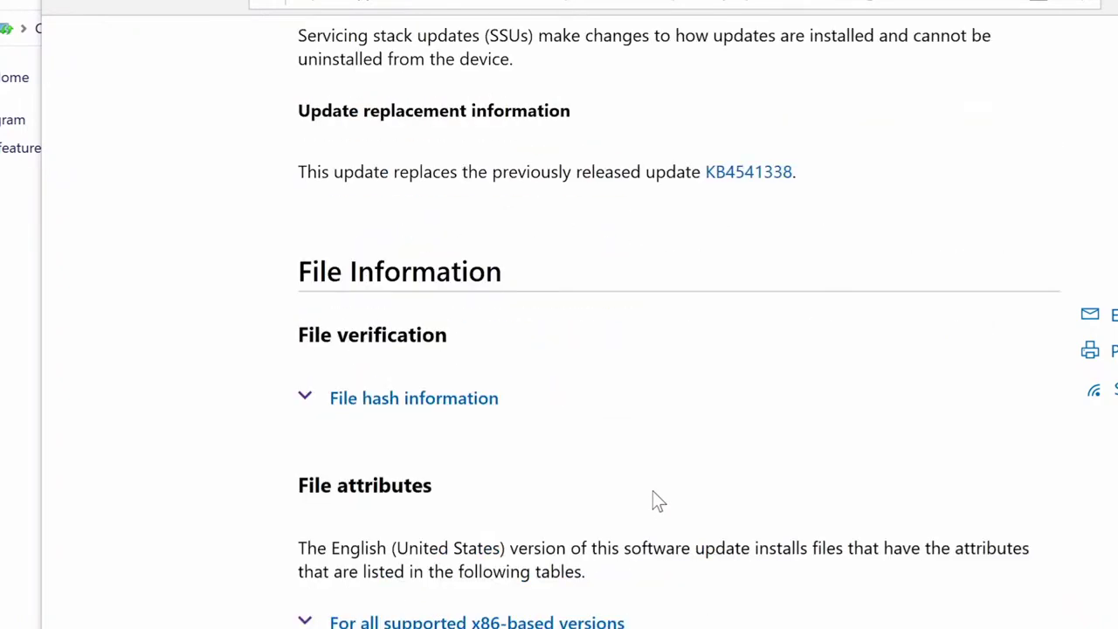
{"action": "scroll", "coordinate": [652, 492], "scroll_direction": "up", "scroll_amount": 8}
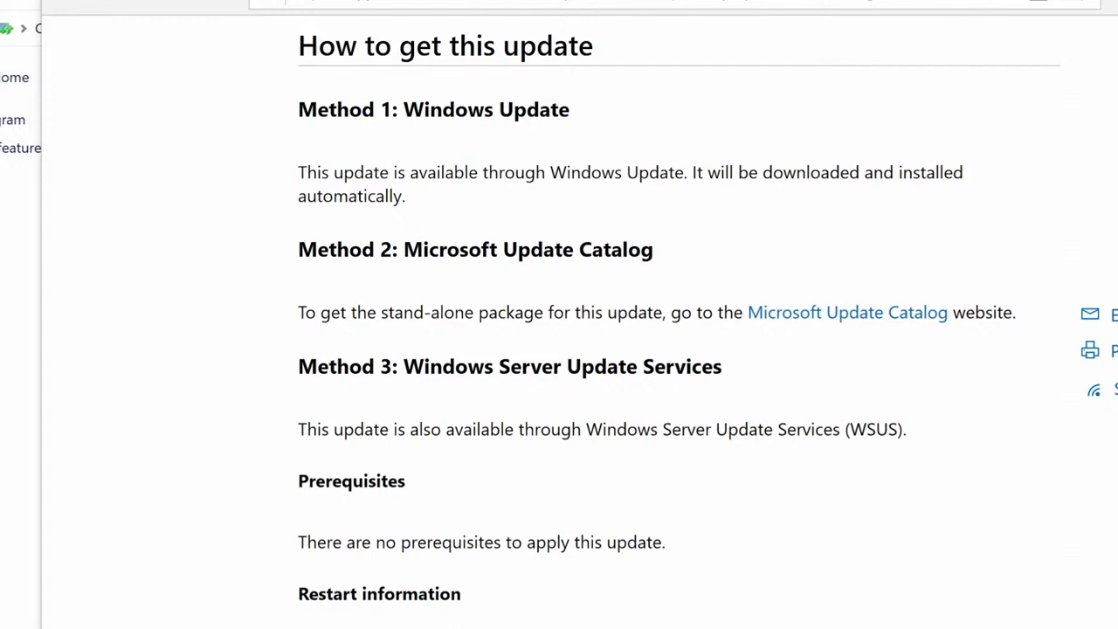
{"action": "scroll", "coordinate": [678, 332], "scroll_direction": "up", "scroll_amount": 2}
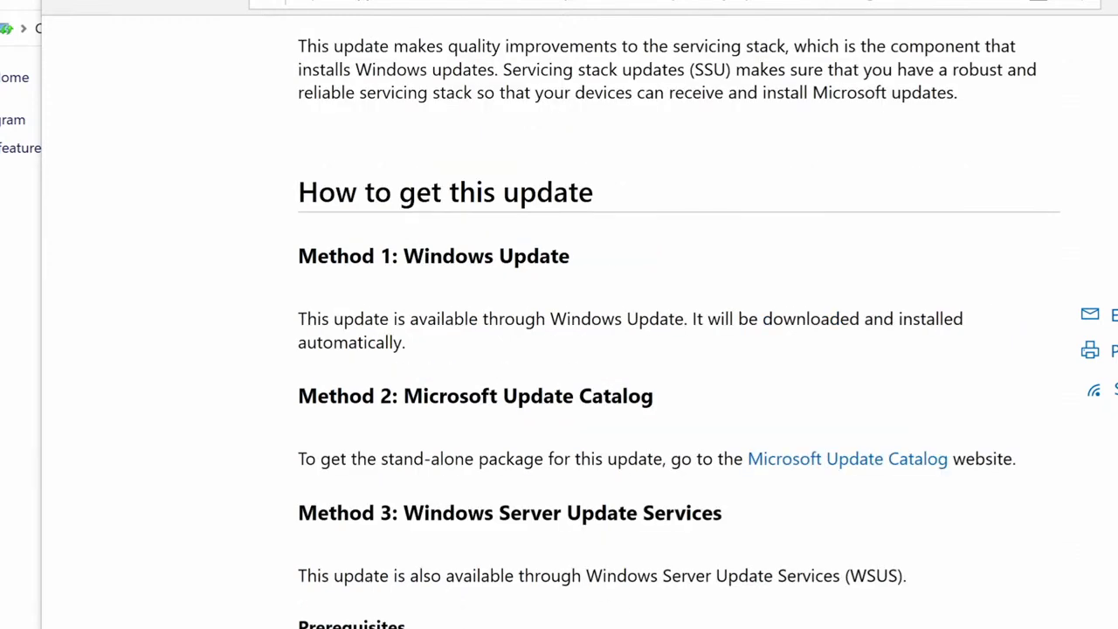
{"action": "scroll", "coordinate": [678, 331], "scroll_direction": "up", "scroll_amount": 2}
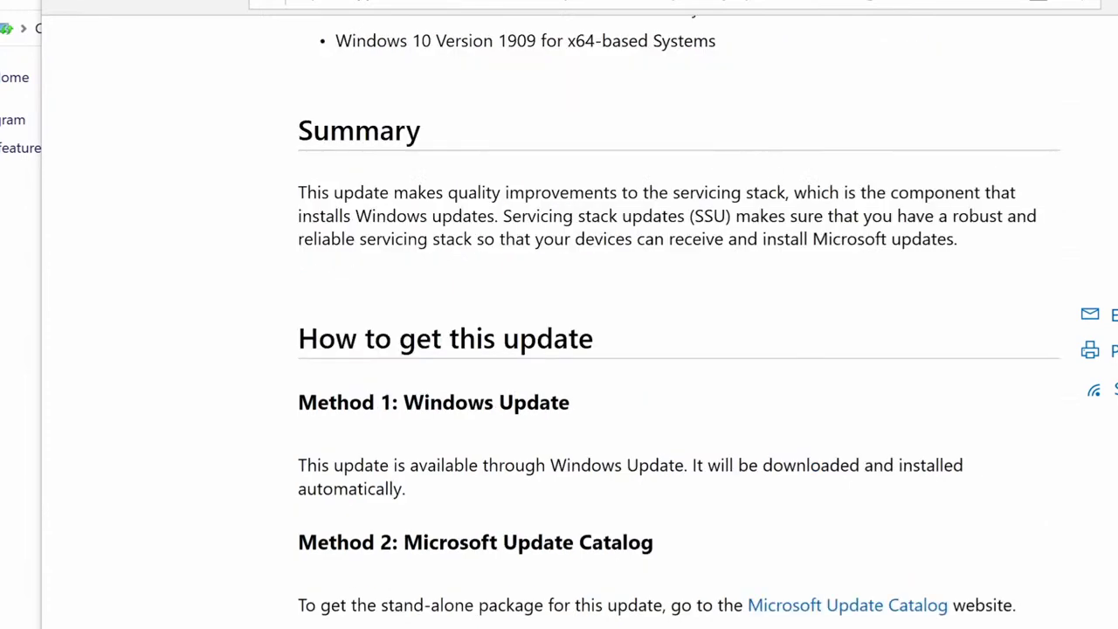
{"action": "scroll", "coordinate": [790, 619], "scroll_direction": "up", "scroll_amount": 6}
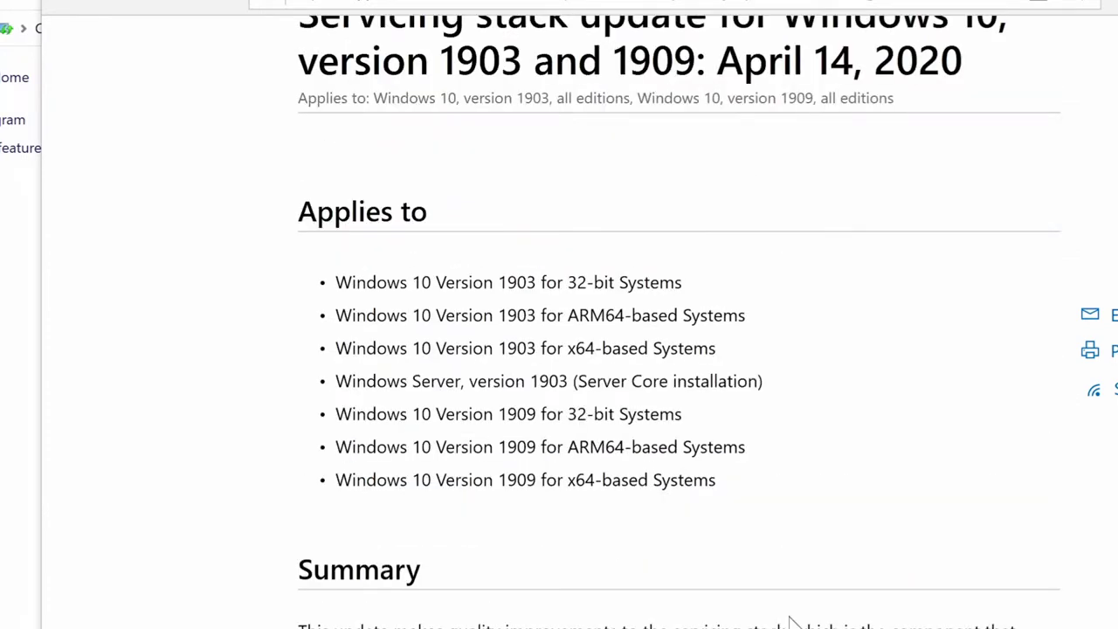
{"action": "scroll", "coordinate": [790, 622], "scroll_direction": "down", "scroll_amount": 4}
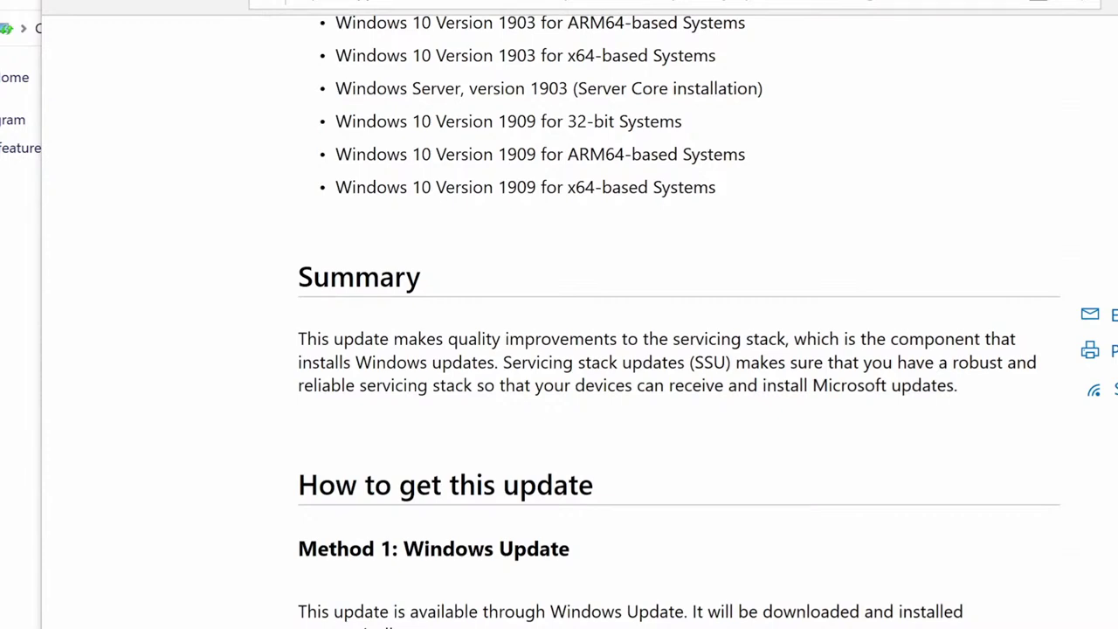
{"action": "scroll", "coordinate": [559, 332], "scroll_direction": "up", "scroll_amount": 8}
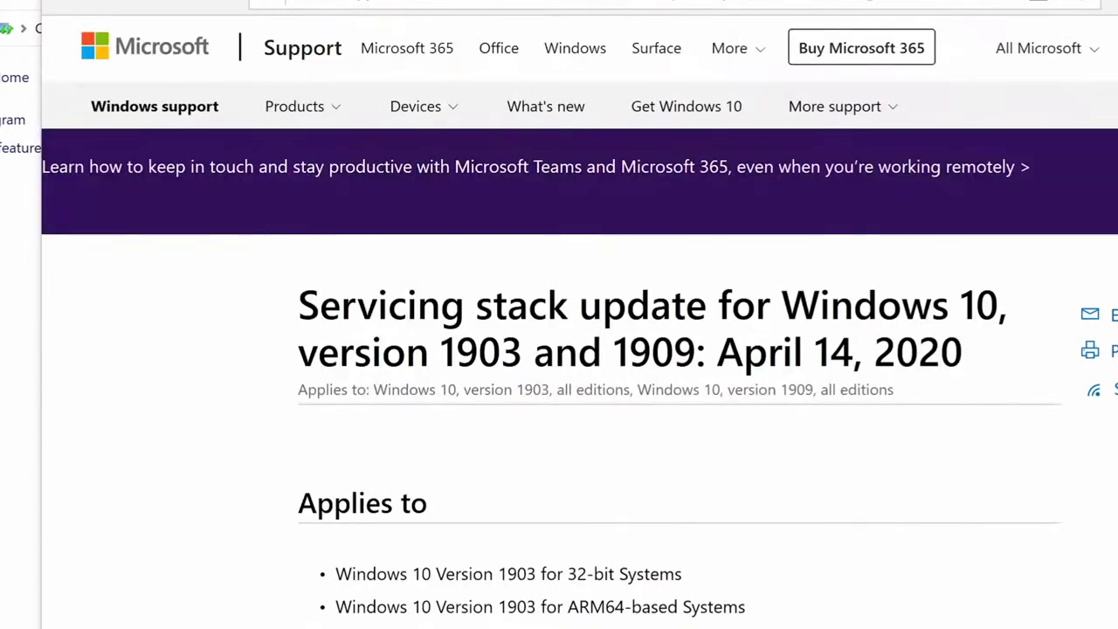
{"action": "scroll", "coordinate": [559, 332], "scroll_direction": "down", "scroll_amount": 6}
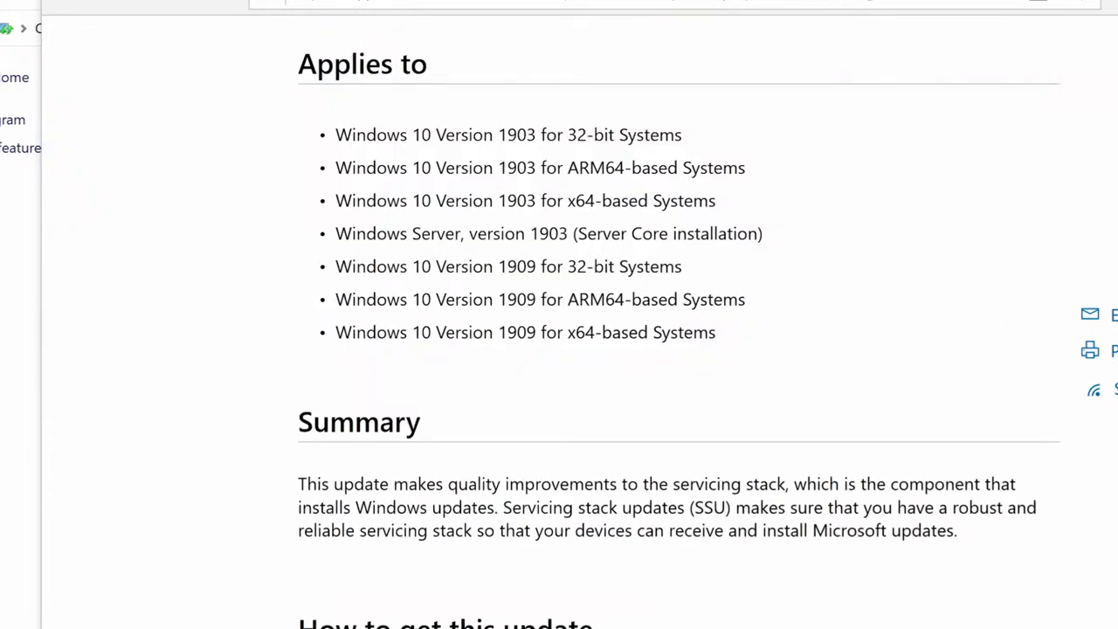
{"action": "scroll", "coordinate": [559, 332], "scroll_direction": "up", "scroll_amount": 4}
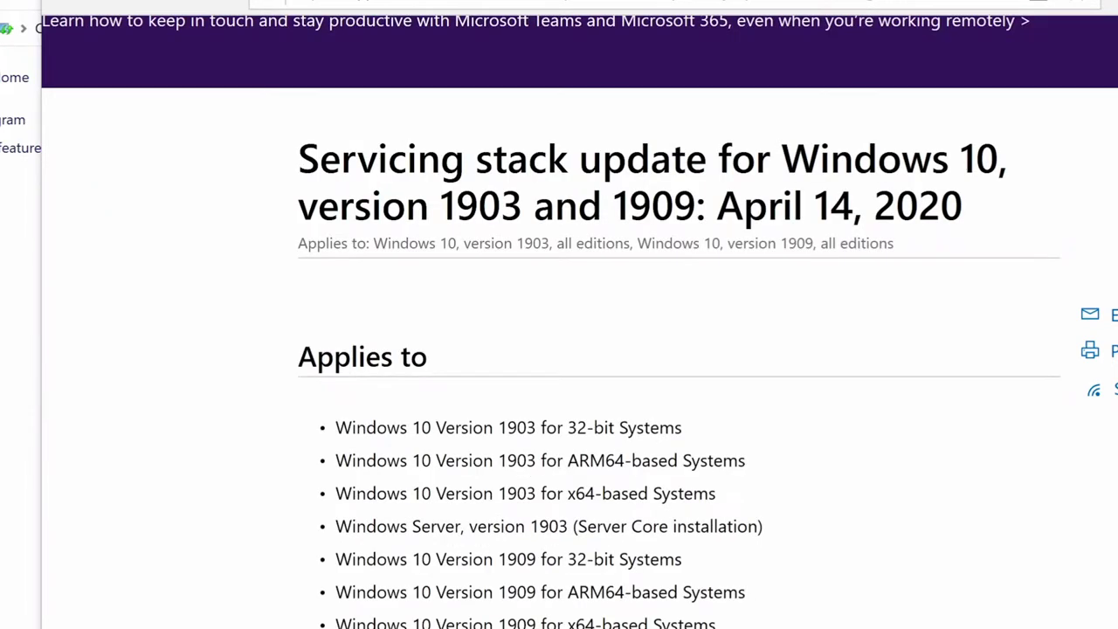
Reread the KB4552152 article from its Applies to list through the removal information and return to the title.
{"action": "scroll", "coordinate": [559, 332], "scroll_direction": "down", "scroll_amount": 12}
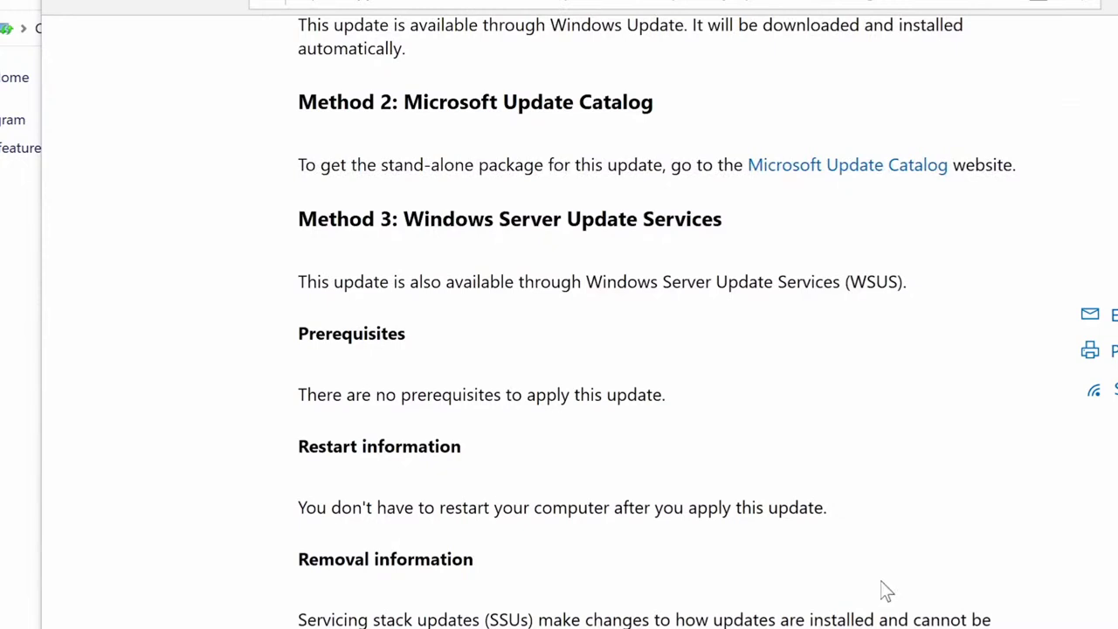
{"action": "scroll", "coordinate": [880, 590], "scroll_direction": "down", "scroll_amount": 10}
{"action": "scroll", "coordinate": [899, 437], "scroll_direction": "up", "scroll_amount": 13}
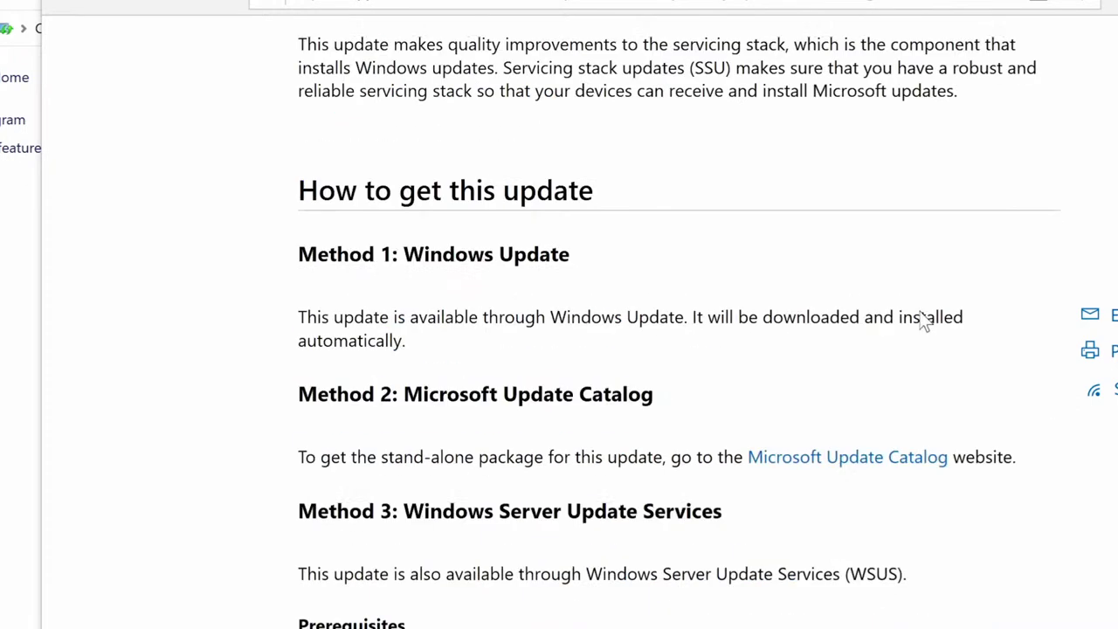
{"action": "scroll", "coordinate": [923, 322], "scroll_direction": "up", "scroll_amount": 10}
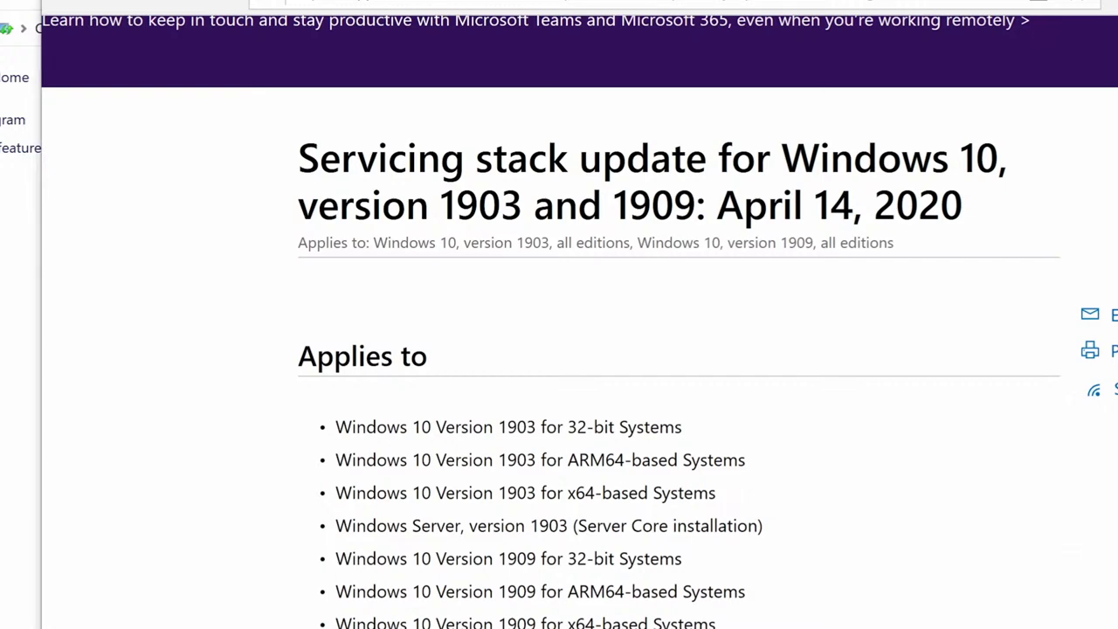
Return to the Installed Updates list and go through the Microsoft Windows entries from KB4541338 down to KB4538674.
{"action": "key", "text": "alt+Tab"}
{"action": "left_click", "coordinate": [384, 417]}
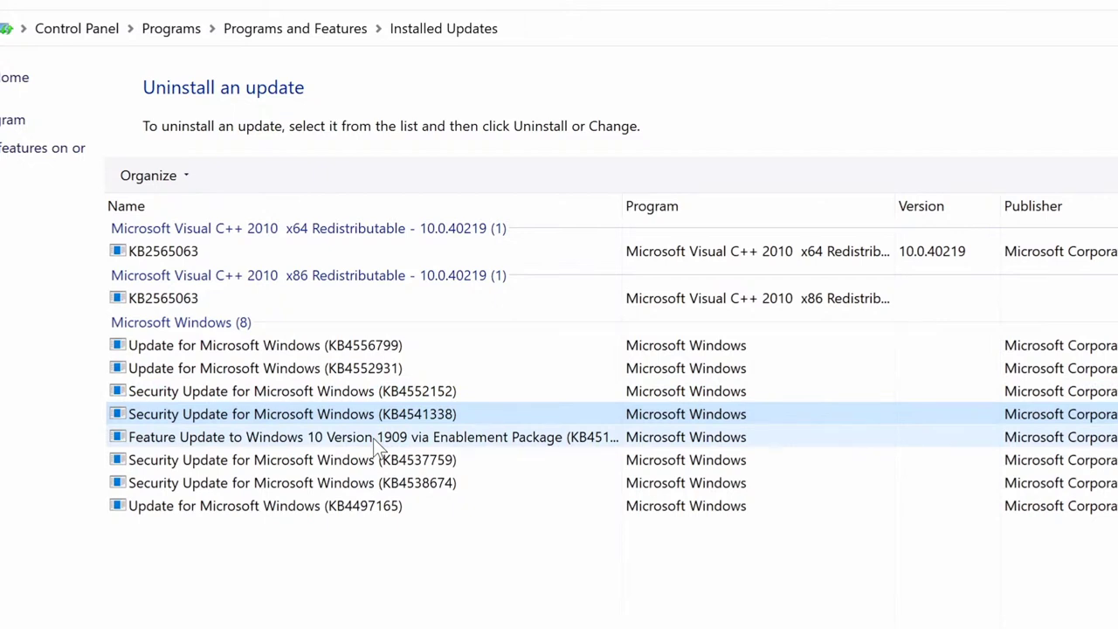
{"action": "left_click", "coordinate": [375, 438]}
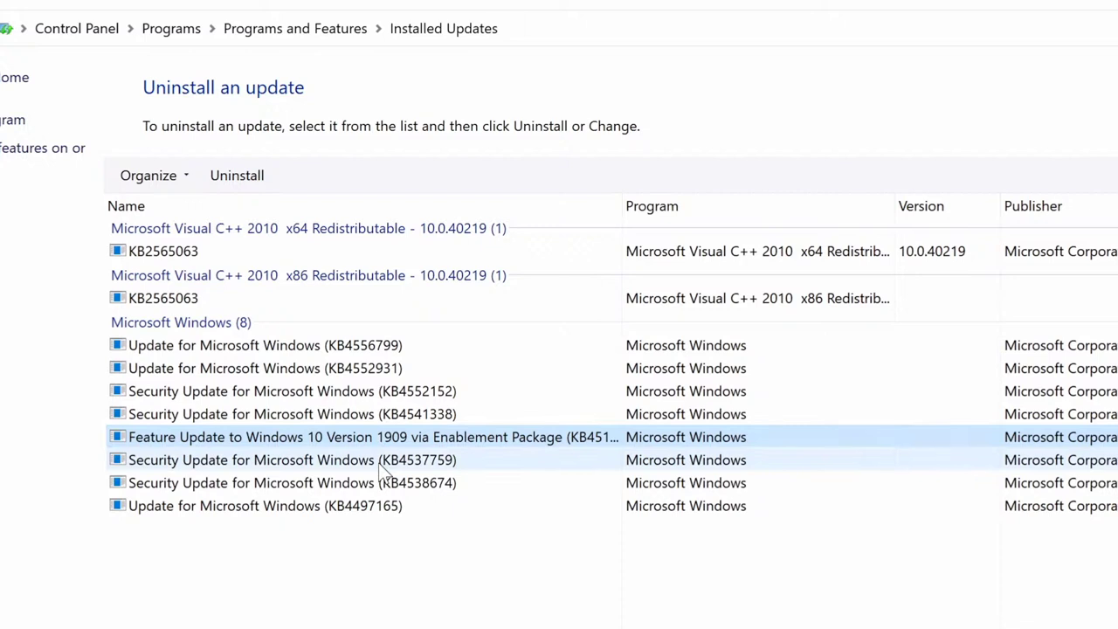
{"action": "left_click", "coordinate": [381, 460]}
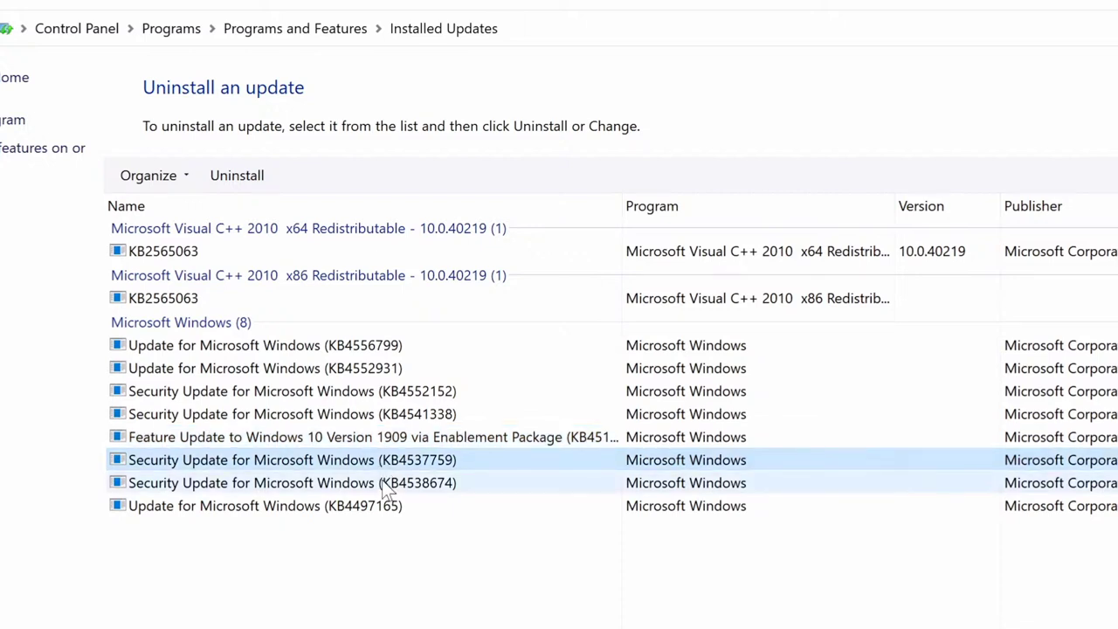
{"action": "left_click", "coordinate": [385, 485]}
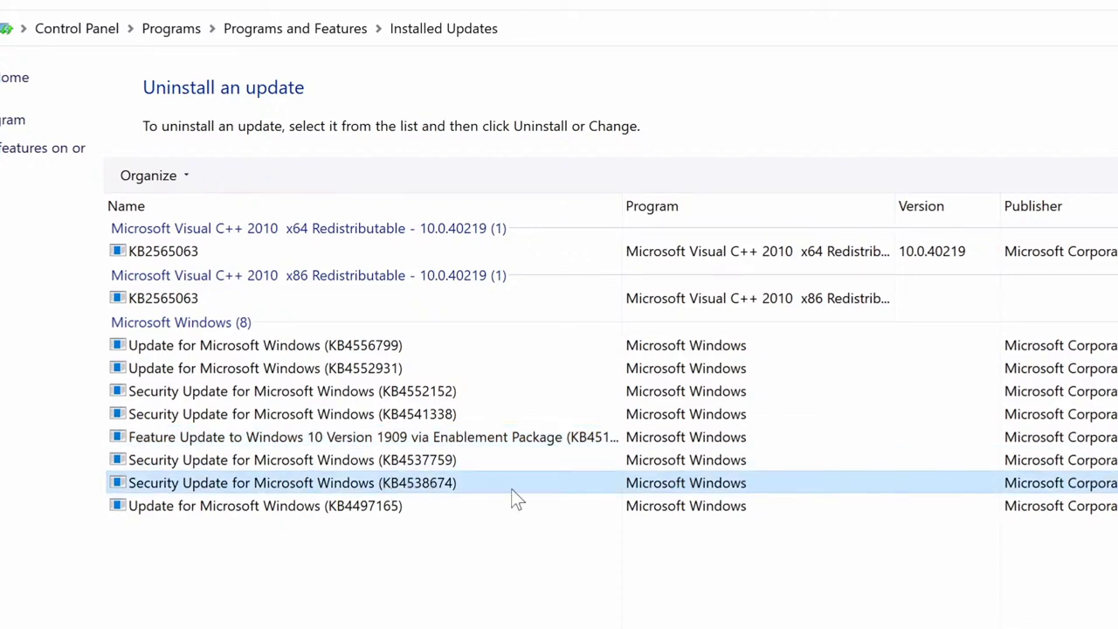
{"action": "left_click", "coordinate": [744, 461]}
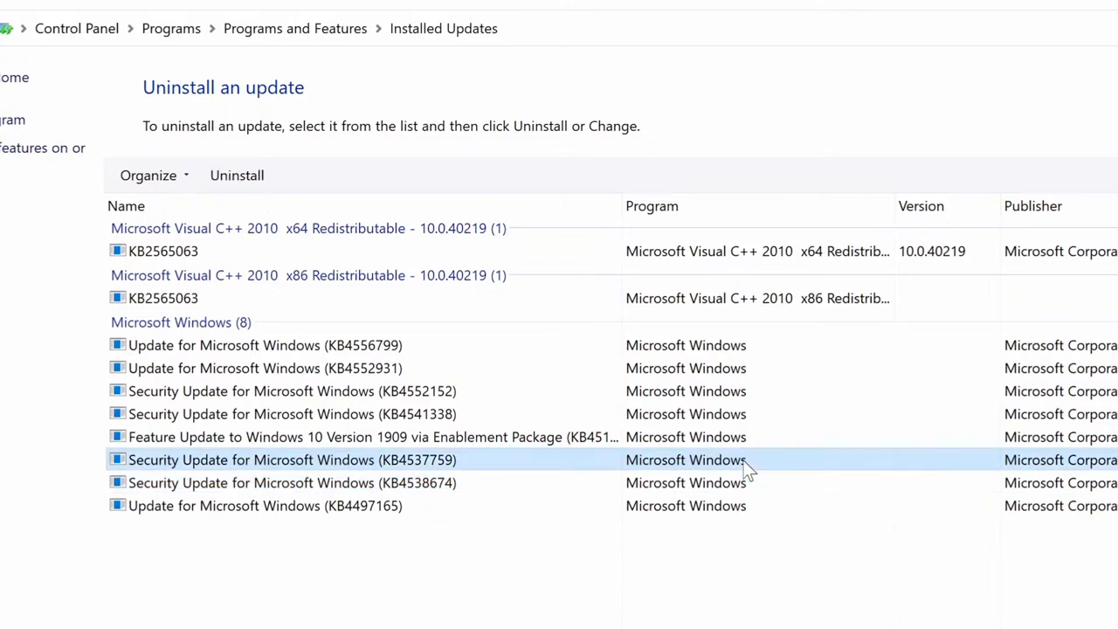
{"action": "left_click", "coordinate": [679, 488]}
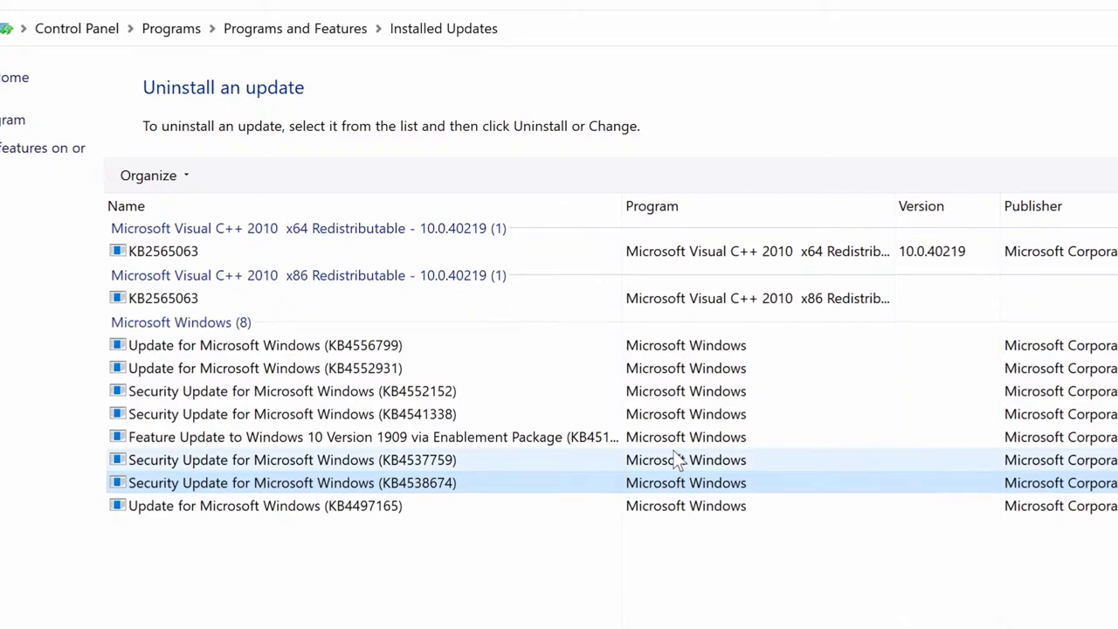
Review the Microsoft Windows entries KB4552931, KB4556799, KB4552152 and KB4541338, and select the Windows 10 Version 1909 feature update.
{"action": "left_click", "coordinate": [677, 377]}
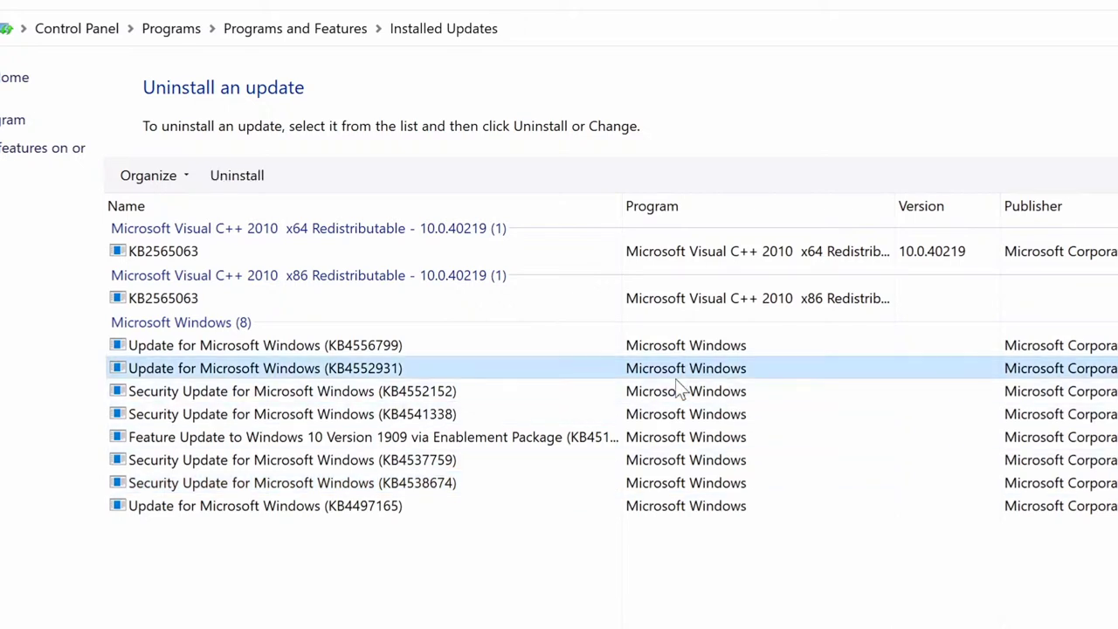
{"action": "left_click", "coordinate": [715, 354]}
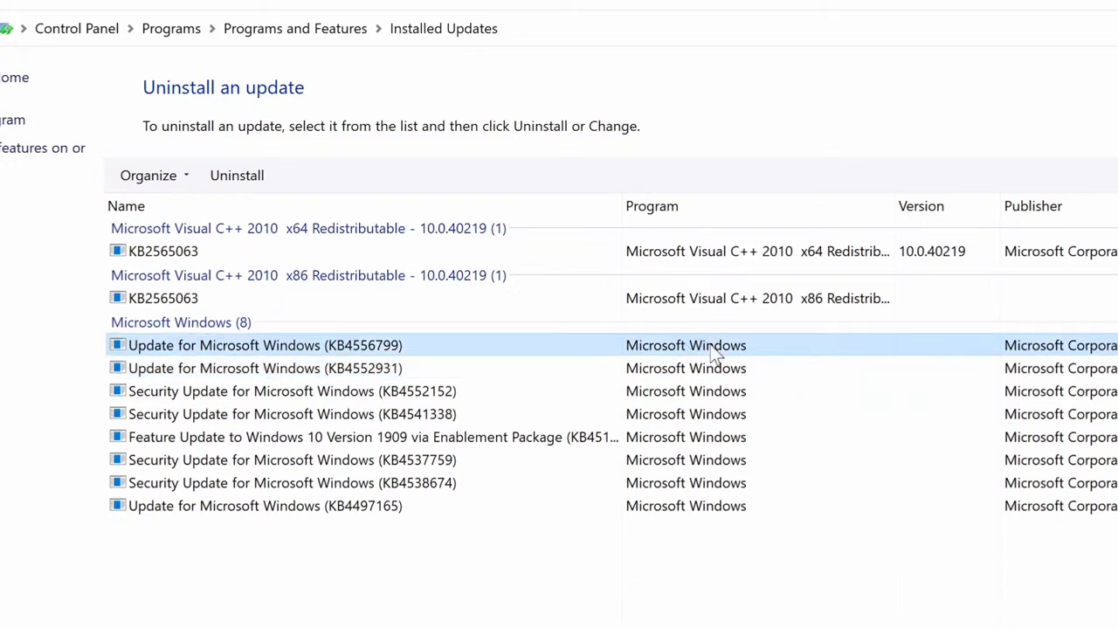
{"action": "left_click", "coordinate": [686, 394]}
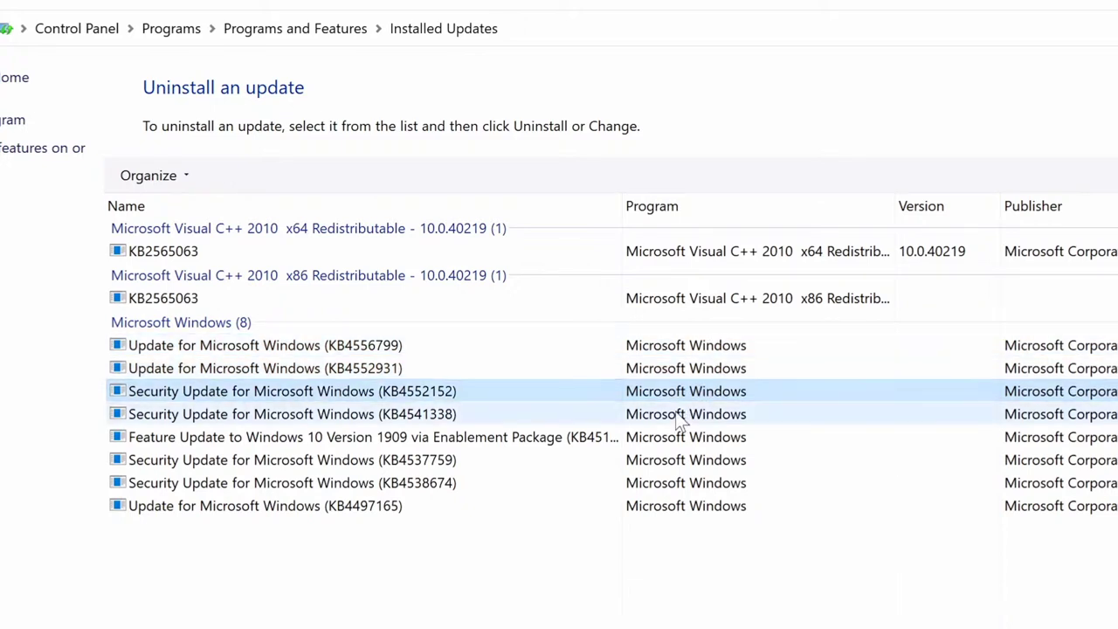
{"action": "left_click", "coordinate": [680, 417]}
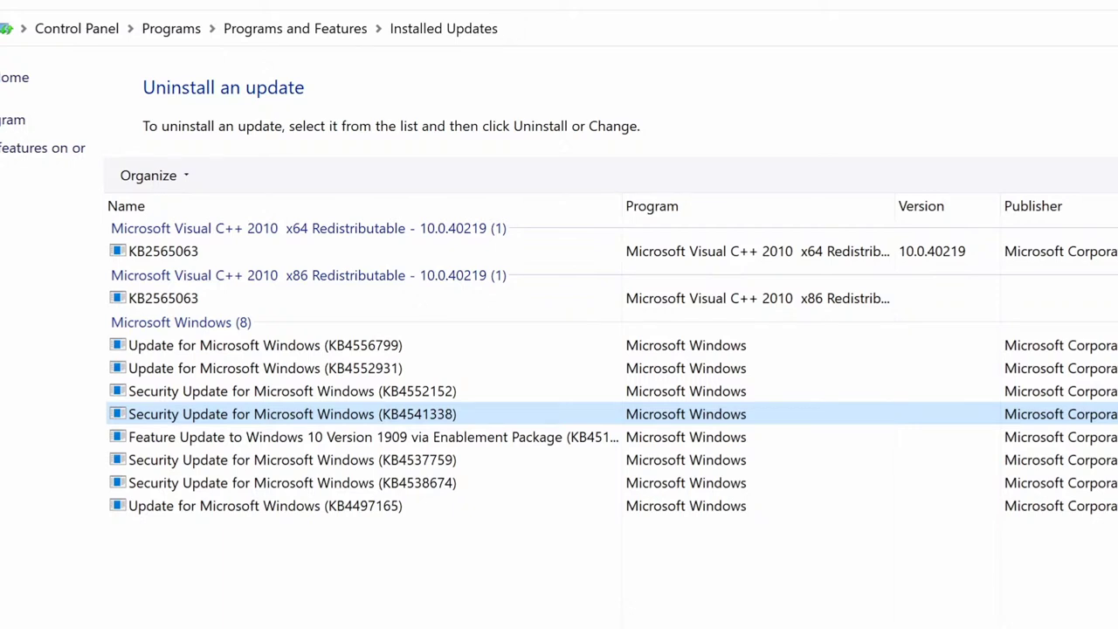
{"action": "left_click", "coordinate": [716, 440]}
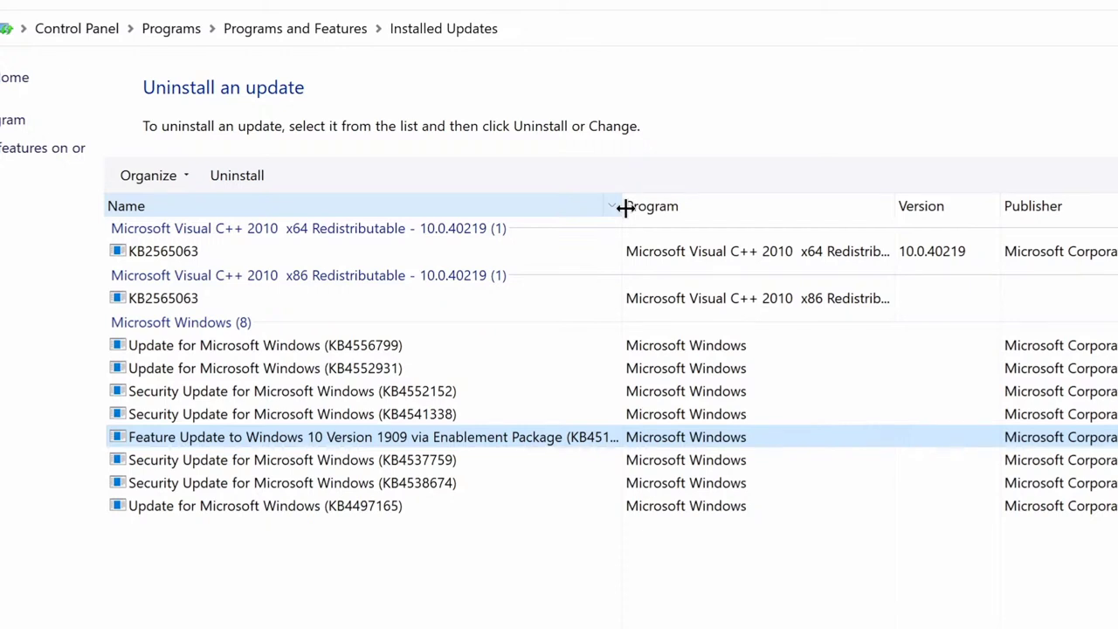
Go through the installed Windows updates again from KB4556799 to the 1909 feature update, ending on KB4541338.
{"action": "left_click", "coordinate": [365, 349]}
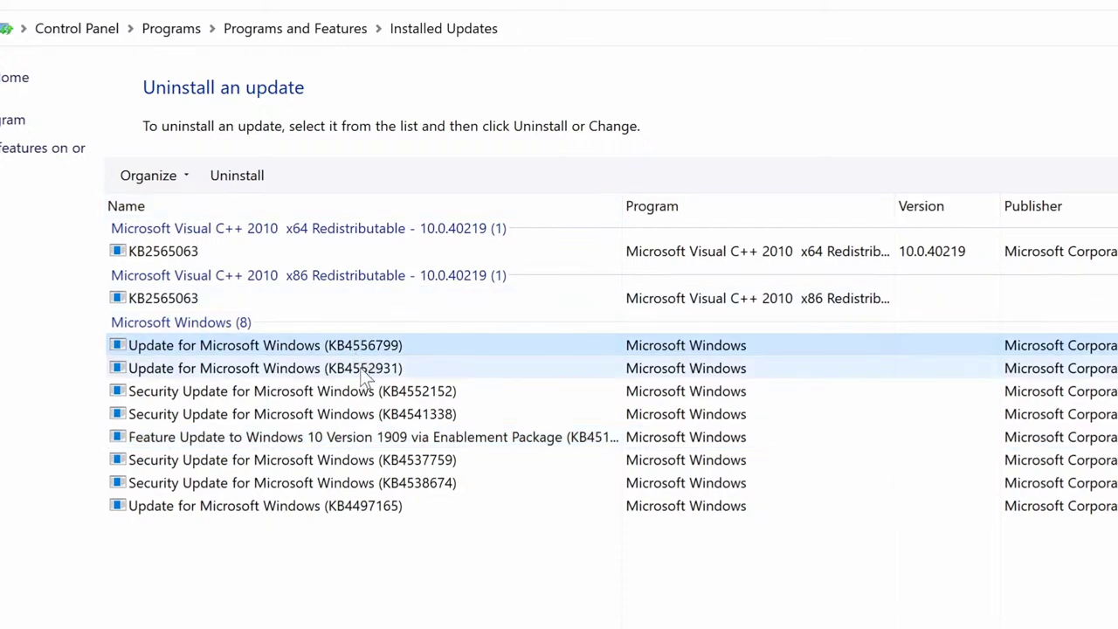
{"action": "left_click", "coordinate": [365, 370]}
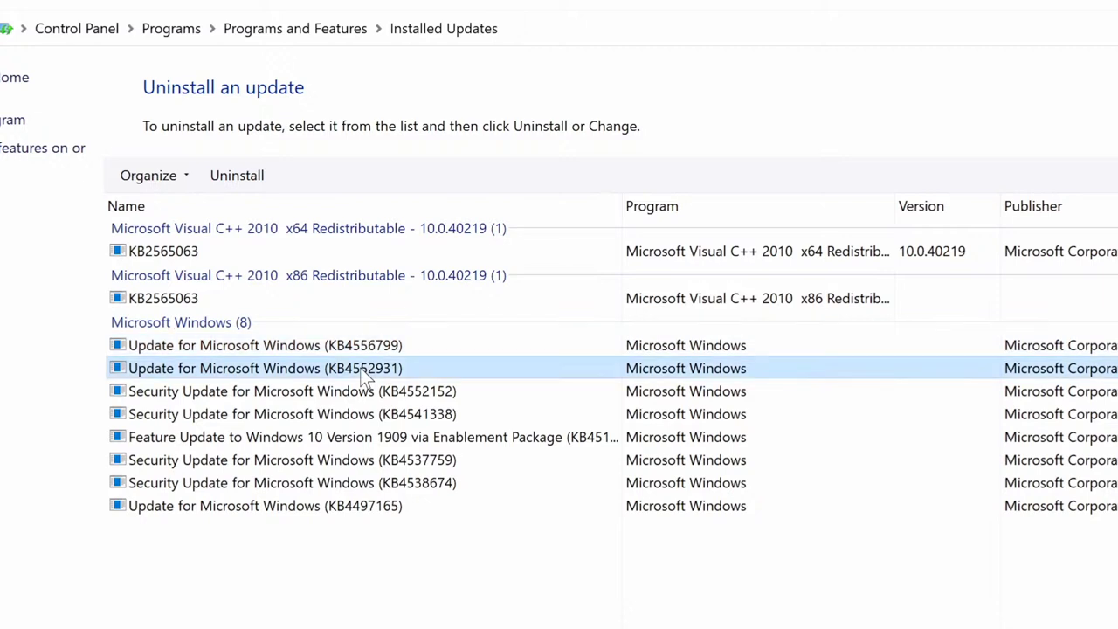
{"action": "left_click", "coordinate": [443, 413]}
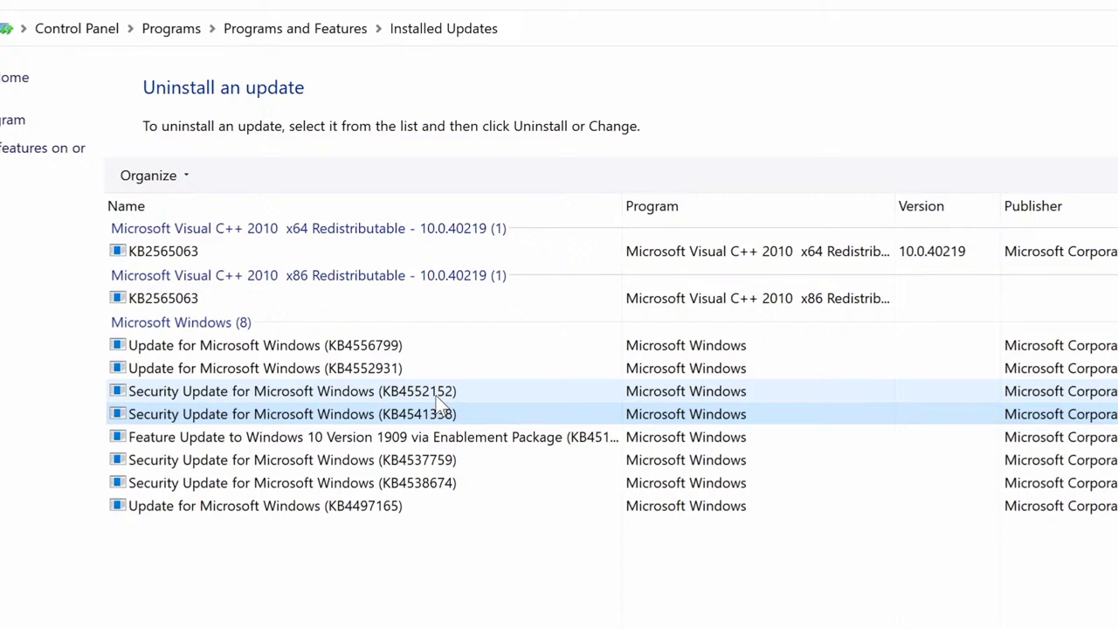
{"action": "left_click", "coordinate": [465, 438]}
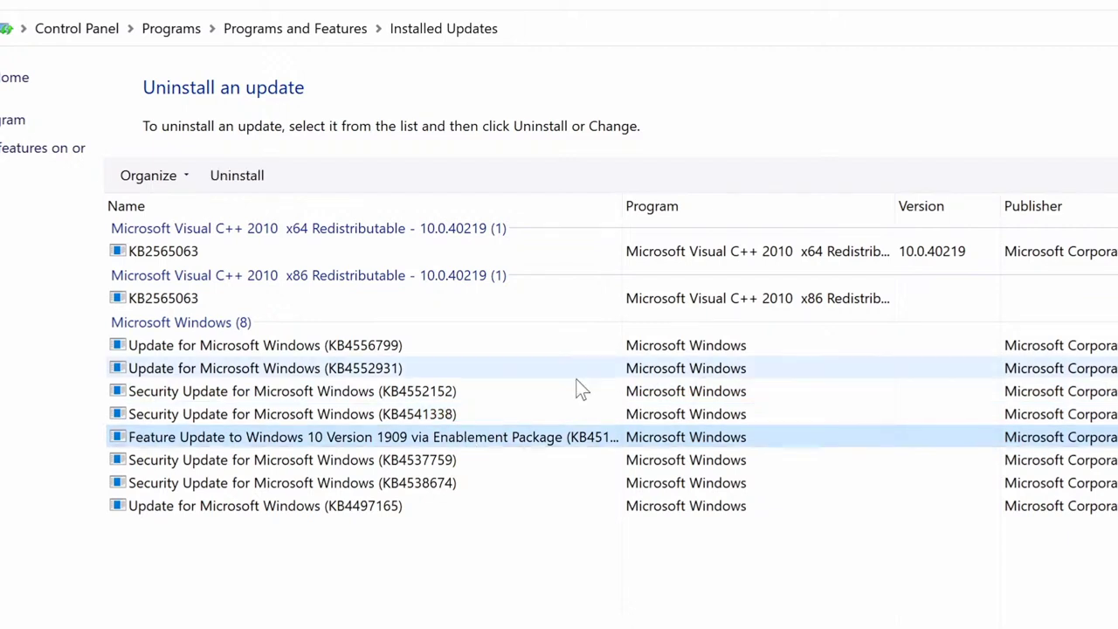
{"action": "left_click", "coordinate": [503, 415]}
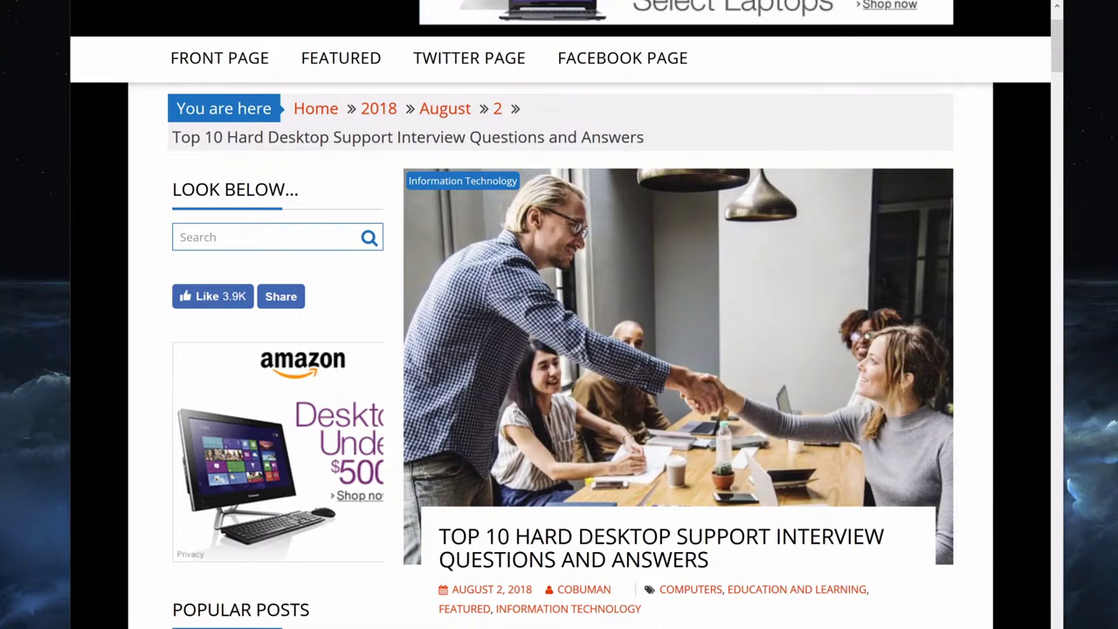
Highlight the title of the Top 10 Hard Desktop Support Interview Questions article, clear the highlight and read on to question 2.
{"action": "left_click_drag", "start_coordinate": [438, 536], "coordinate": [736, 569]}
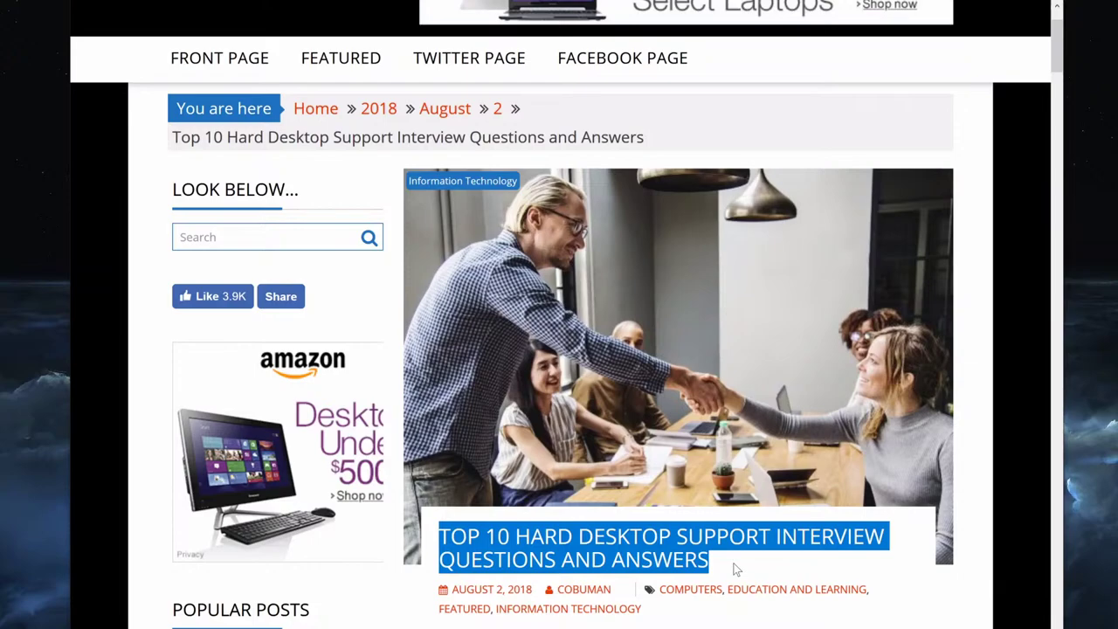
{"action": "left_click", "coordinate": [736, 569]}
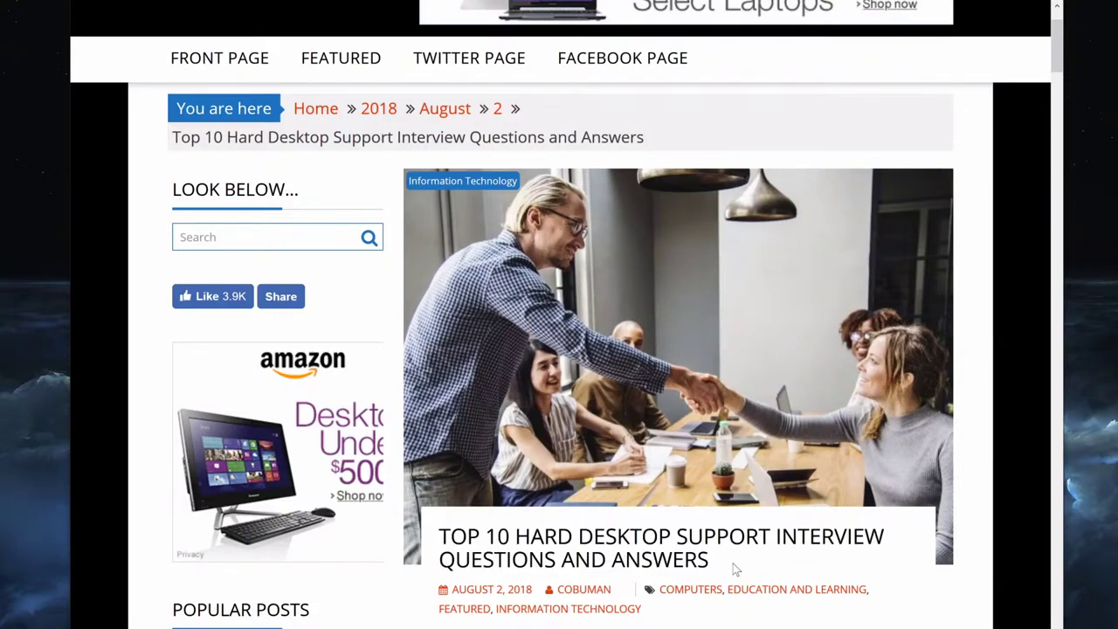
{"action": "scroll", "coordinate": [736, 569], "scroll_direction": "down", "scroll_amount": 10}
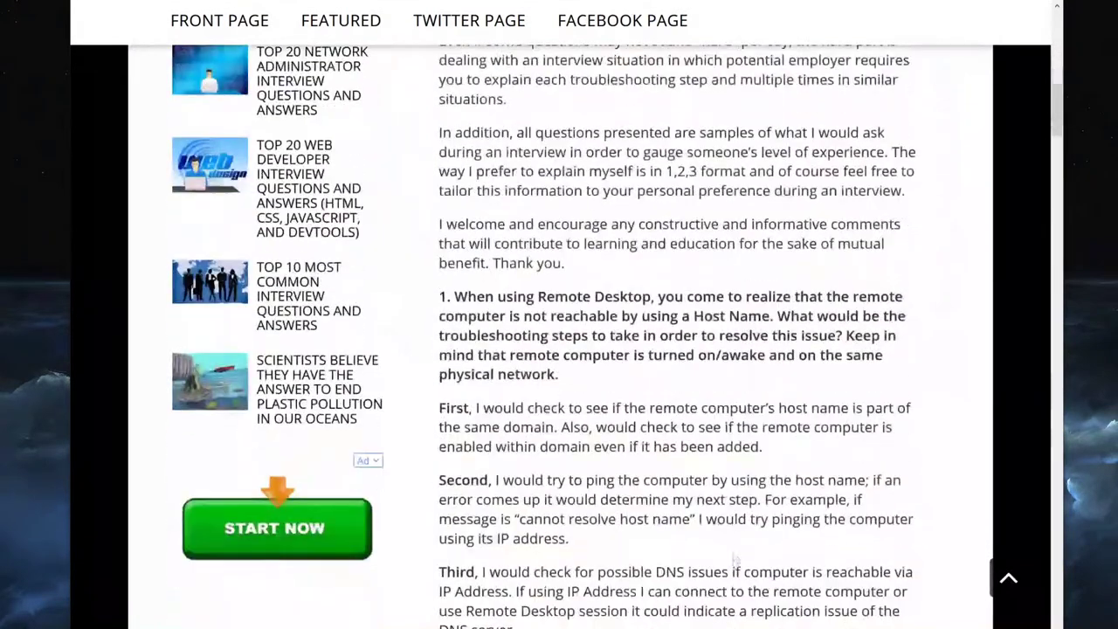
{"action": "scroll", "coordinate": [731, 547], "scroll_direction": "down", "scroll_amount": 5}
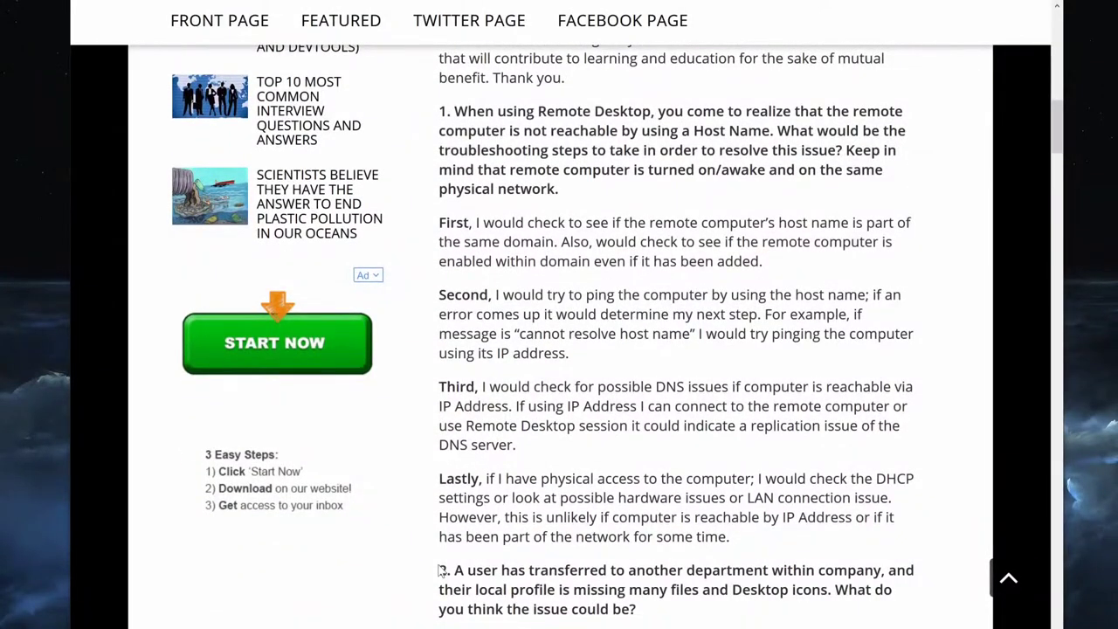
Highlight question 2 about the transferred user's profile, including the part on missing files and Desktop icons, and clear the highlight.
{"action": "left_click_drag", "start_coordinate": [439, 572], "coordinate": [730, 612]}
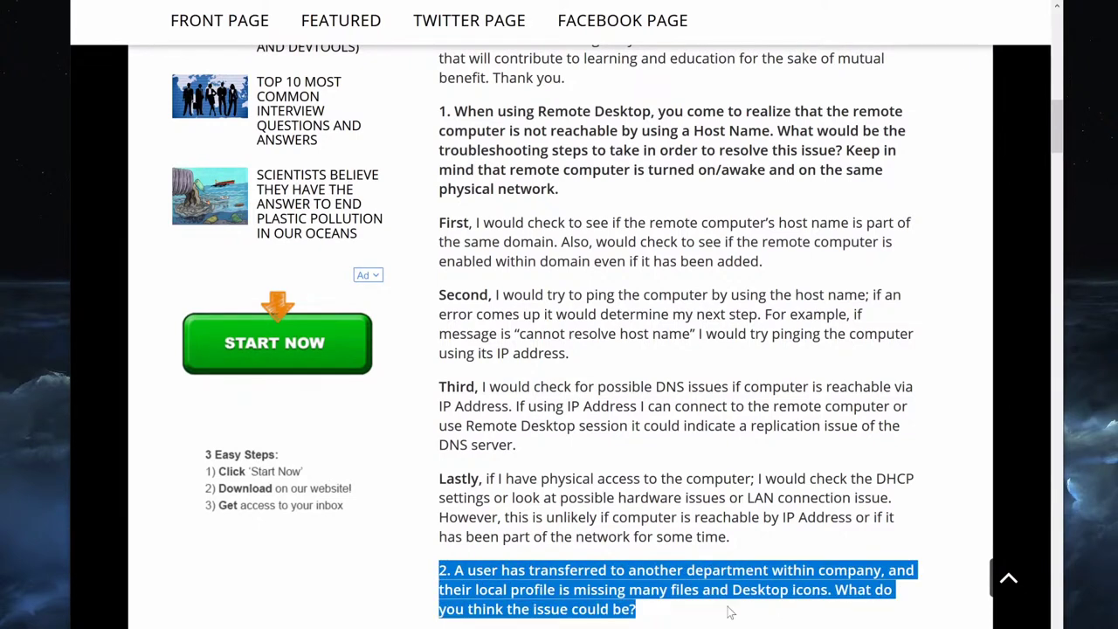
{"action": "left_click_drag", "start_coordinate": [558, 589], "coordinate": [741, 619]}
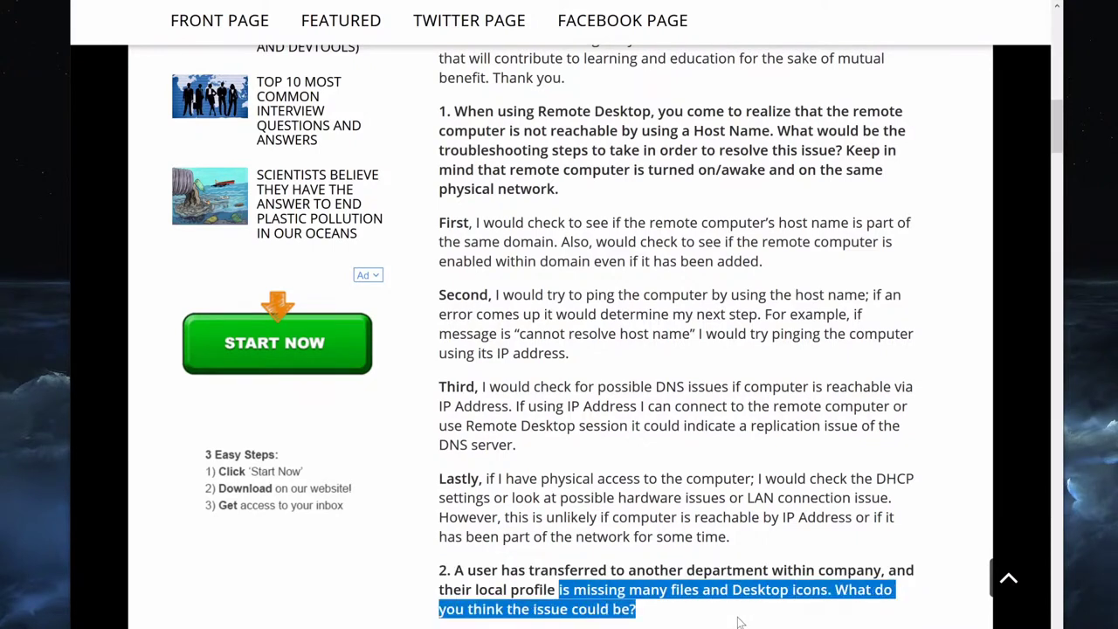
{"action": "left_click", "coordinate": [686, 608]}
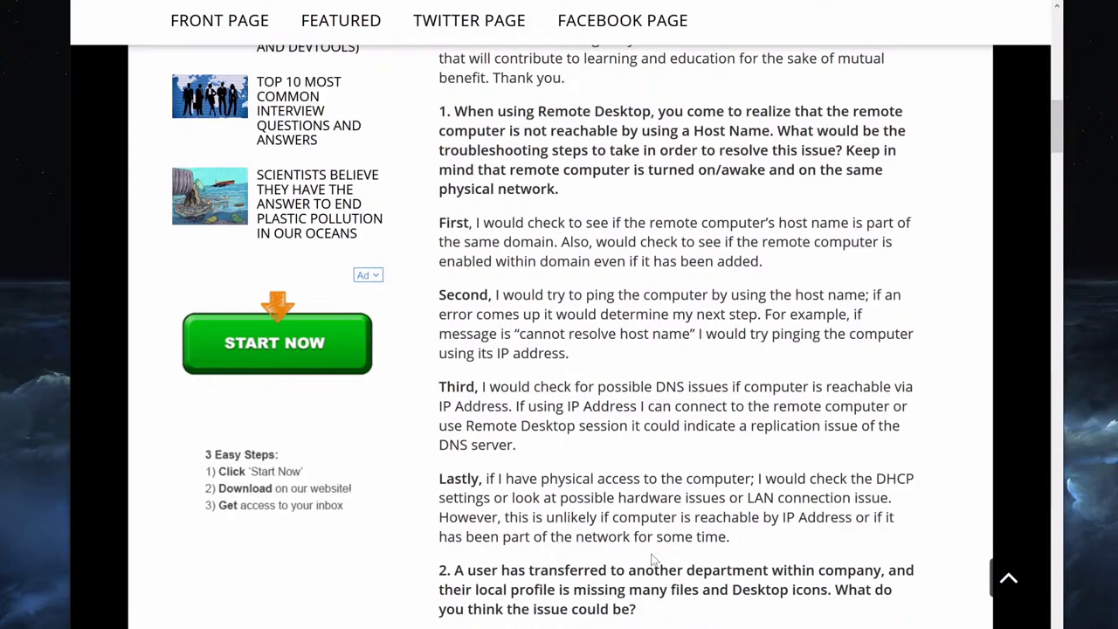
Return to question 1, highlight its opening sentence about Remote Desktop not reaching the computer by Host Name, and clear the highlight.
{"action": "scroll", "coordinate": [651, 558], "scroll_direction": "up", "scroll_amount": 1}
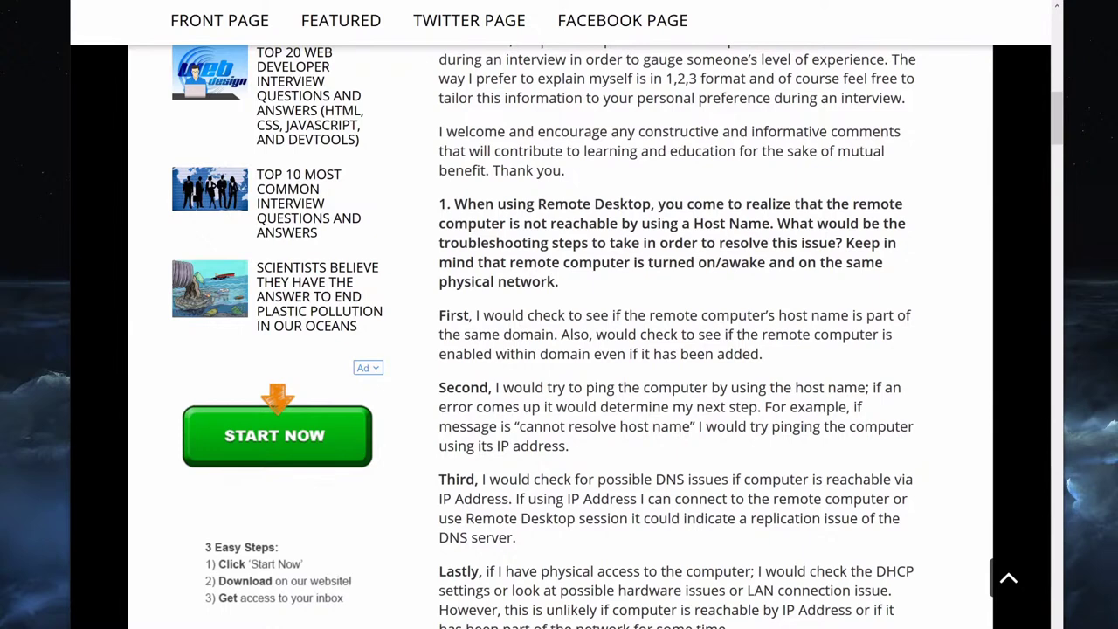
{"action": "left_click_drag", "start_coordinate": [447, 203], "coordinate": [773, 224]}
{"action": "left_click", "coordinate": [774, 223]}
{"action": "left_click_drag", "start_coordinate": [446, 203], "coordinate": [770, 224]}
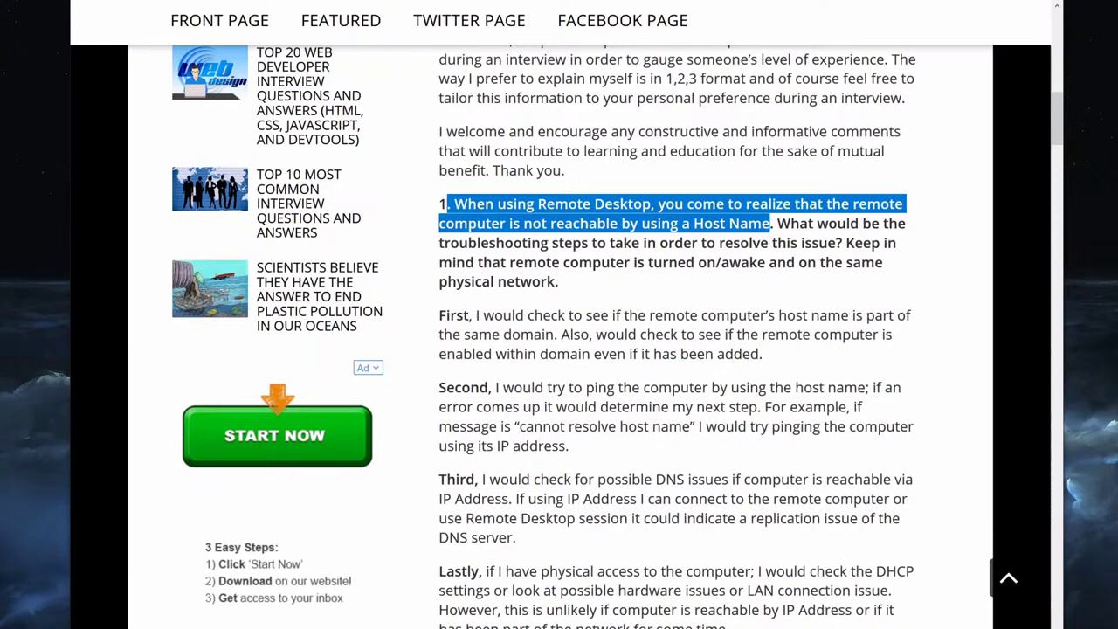
{"action": "left_click", "coordinate": [770, 223]}
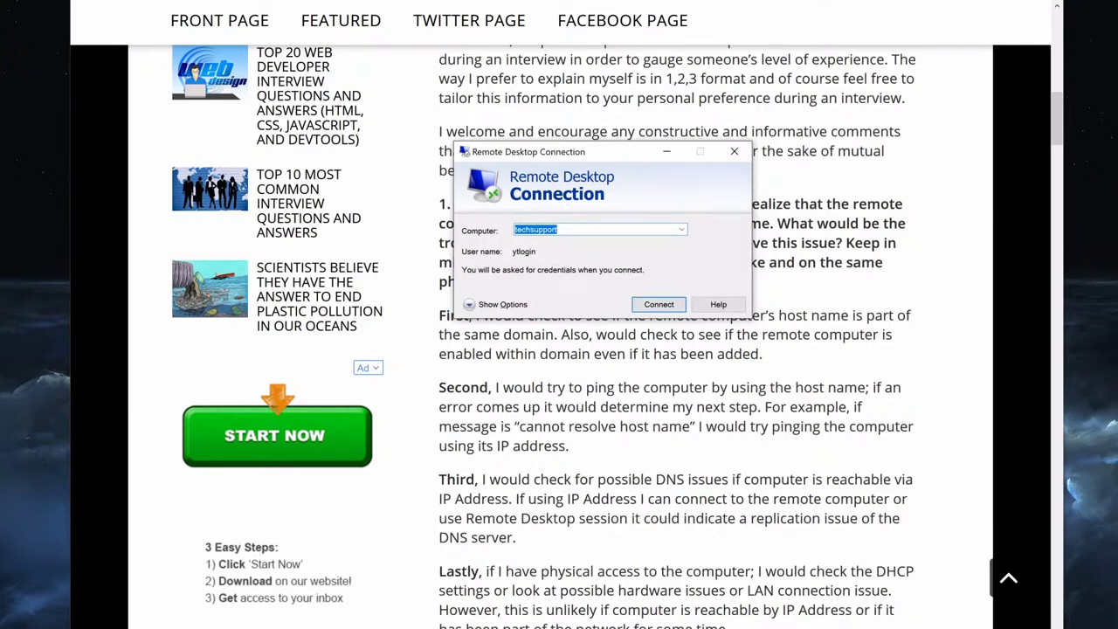
Open Command Prompt, arrange it below the Remote Desktop Connection window and bring Remote Desktop Connection back into focus.
{"action": "key", "text": "super"}
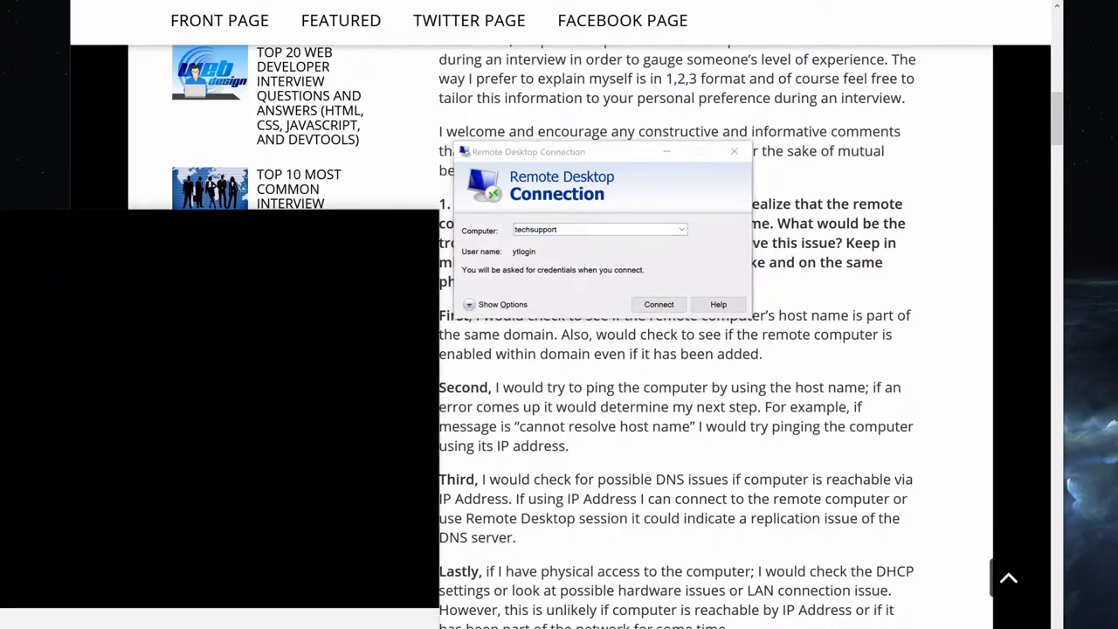
{"action": "type", "text": "cmd"}
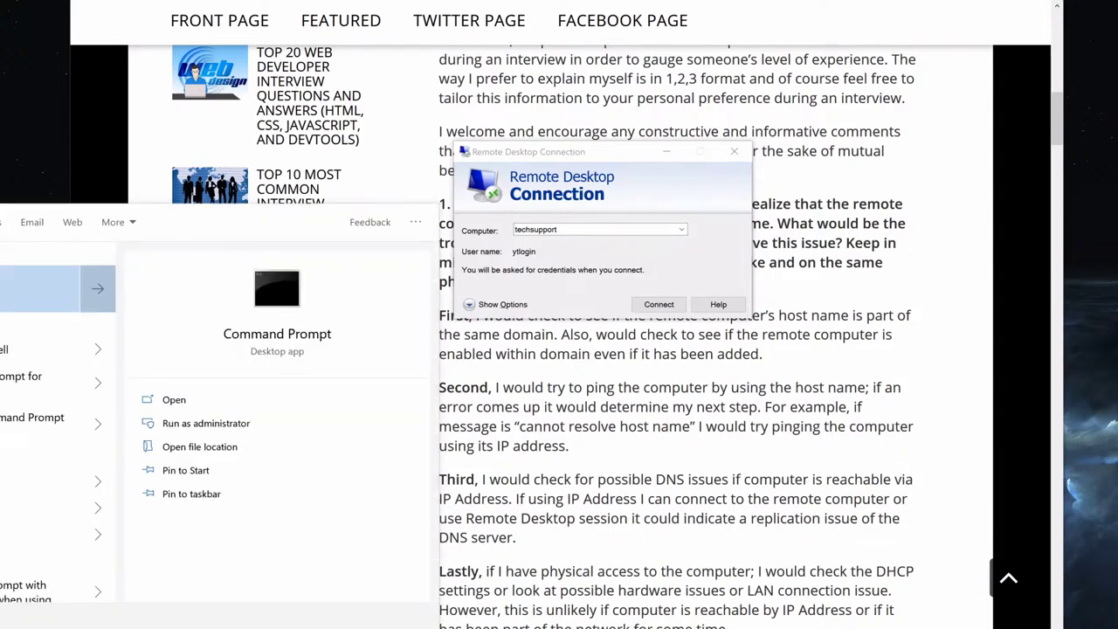
{"action": "key", "text": "Return"}
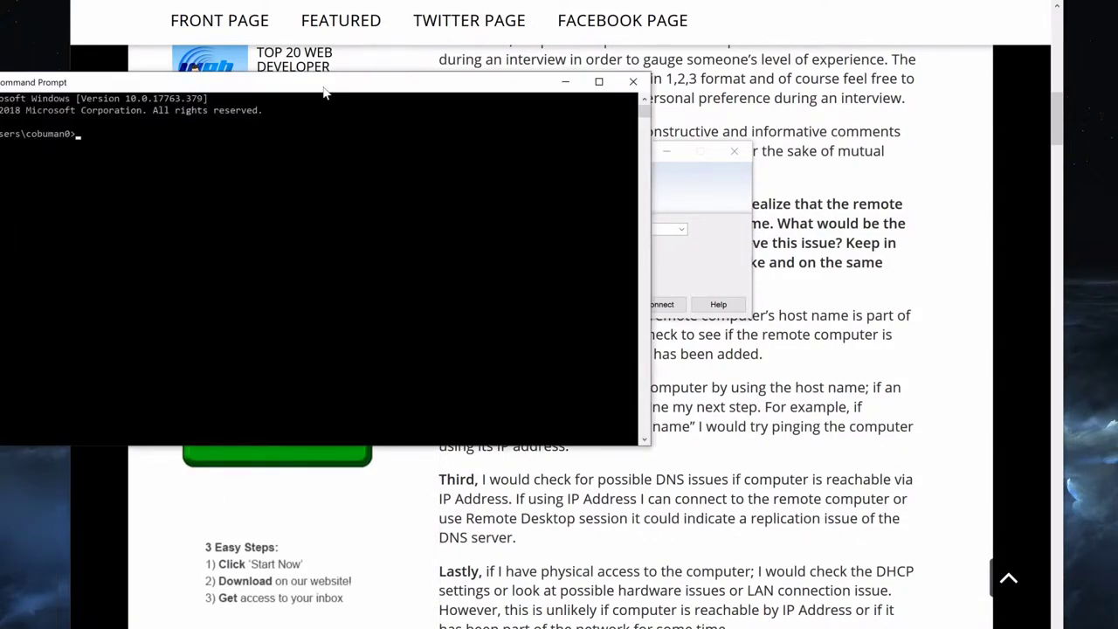
{"action": "left_click_drag", "start_coordinate": [306, 87], "coordinate": [627, 199]}
{"action": "left_click_drag", "start_coordinate": [607, 150], "coordinate": [445, 5]}
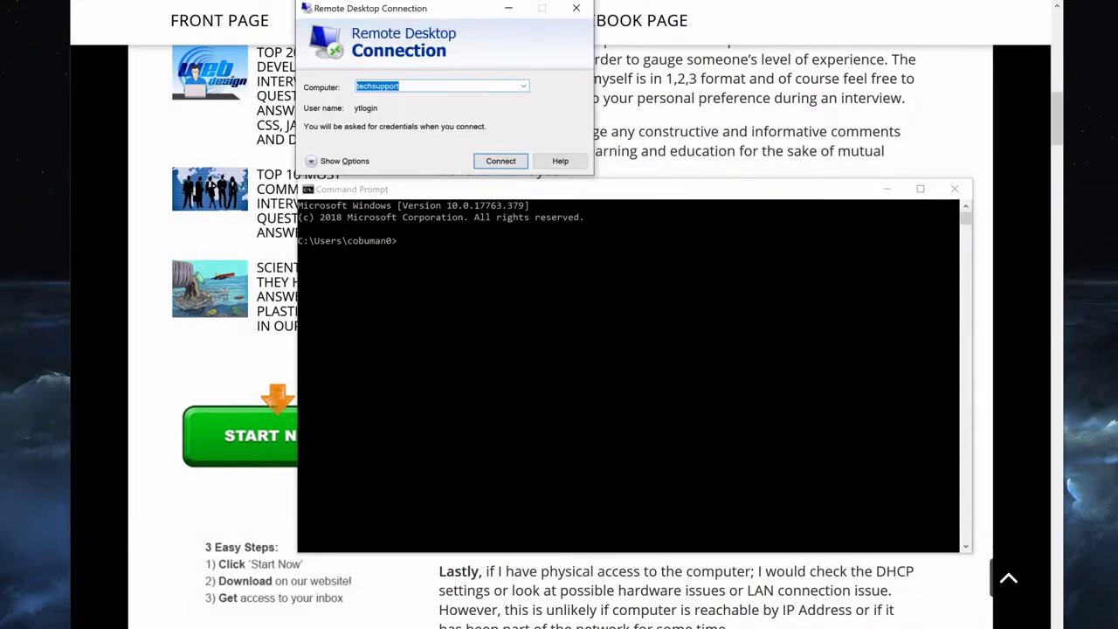
{"action": "left_click", "coordinate": [482, 269]}
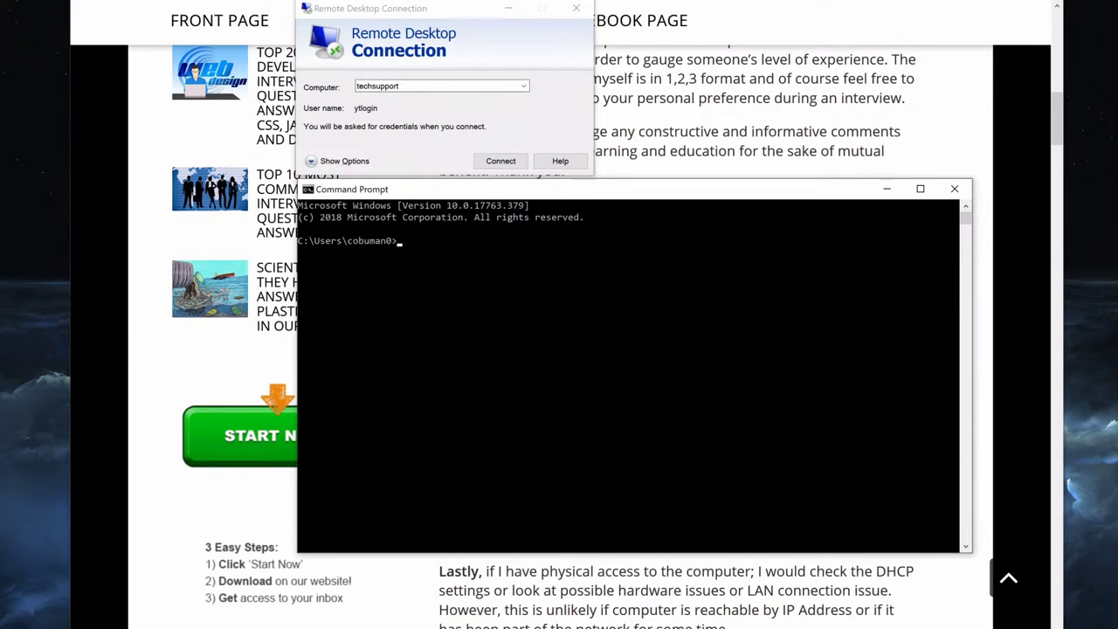
{"action": "key", "text": "alt+Tab"}
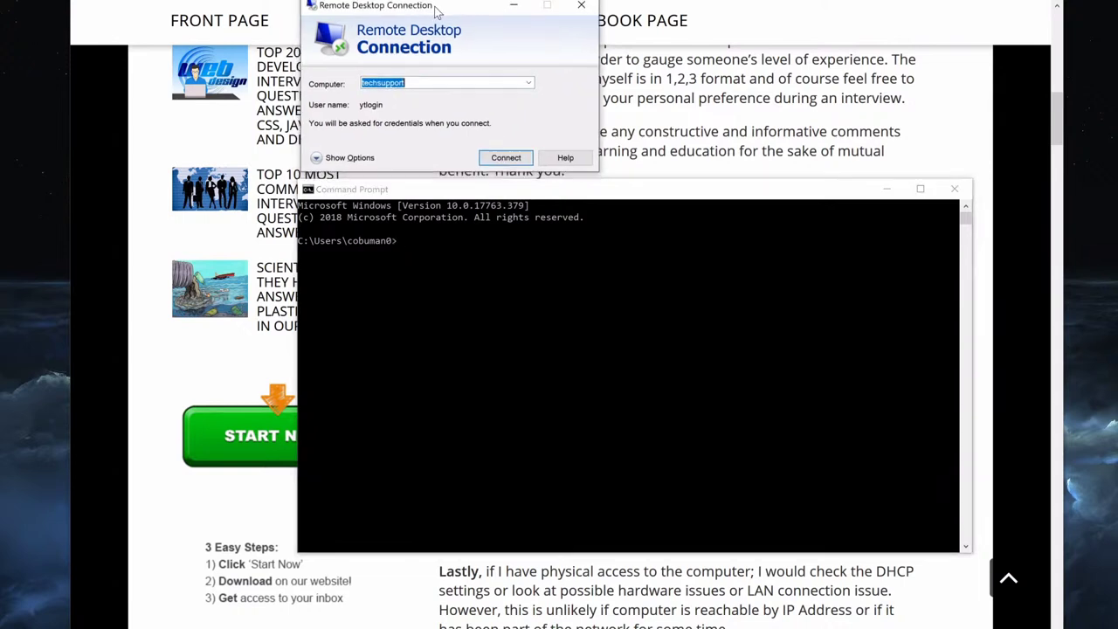
Ping the host name techsupport from Command Prompt and highlight the IP address in the ping statistics.
{"action": "left_click", "coordinate": [409, 242]}
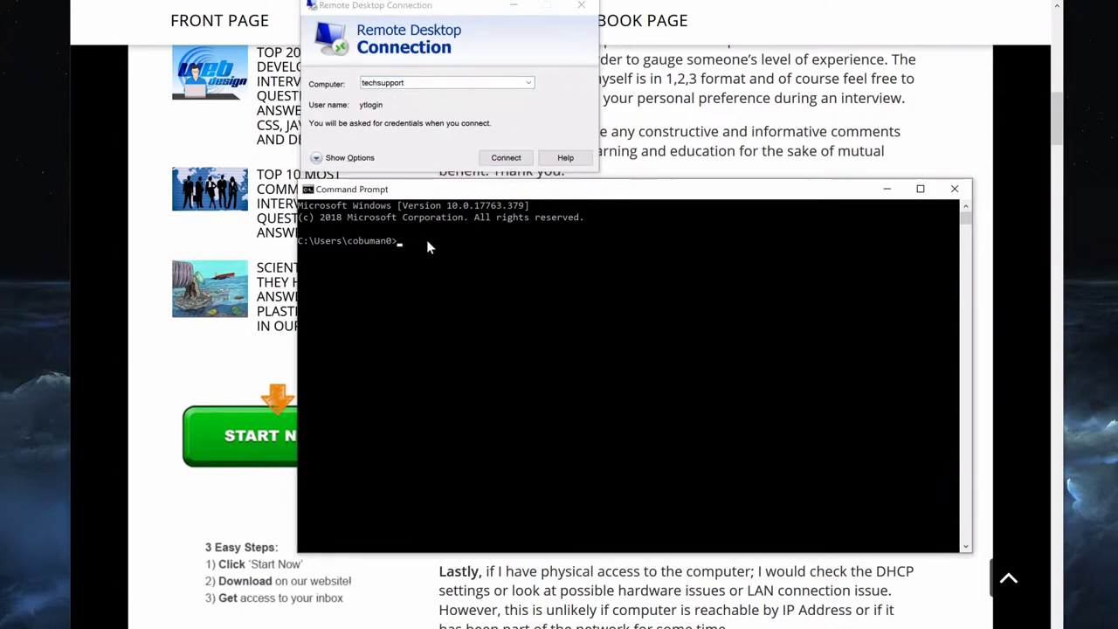
{"action": "type", "text": "ping techsupport"}
{"action": "key", "text": "Return"}
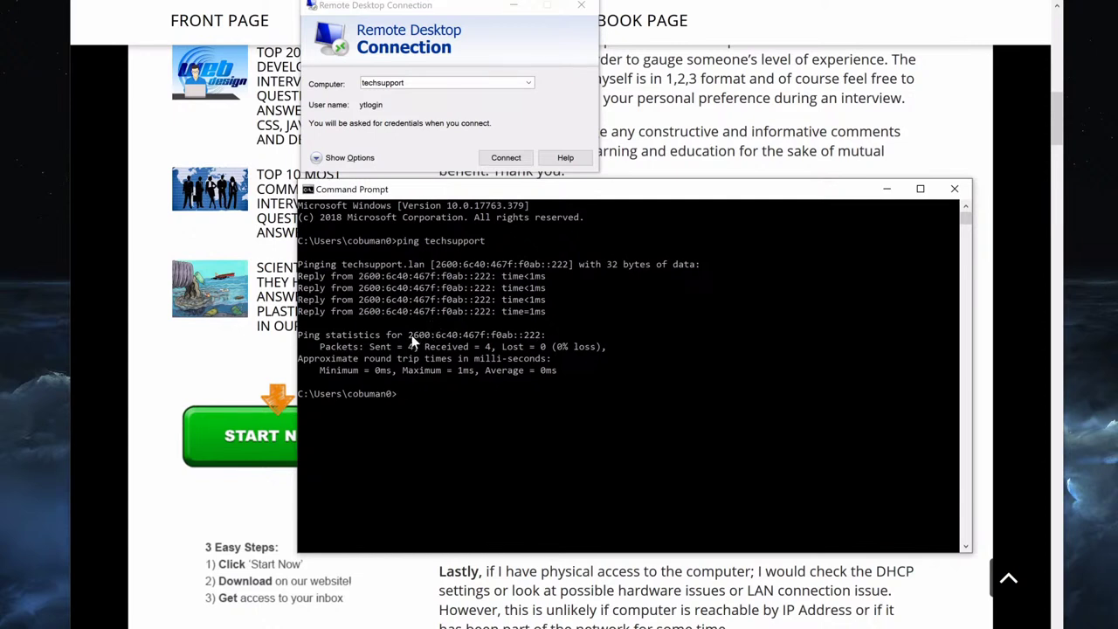
{"action": "left_click_drag", "start_coordinate": [411, 334], "coordinate": [537, 340]}
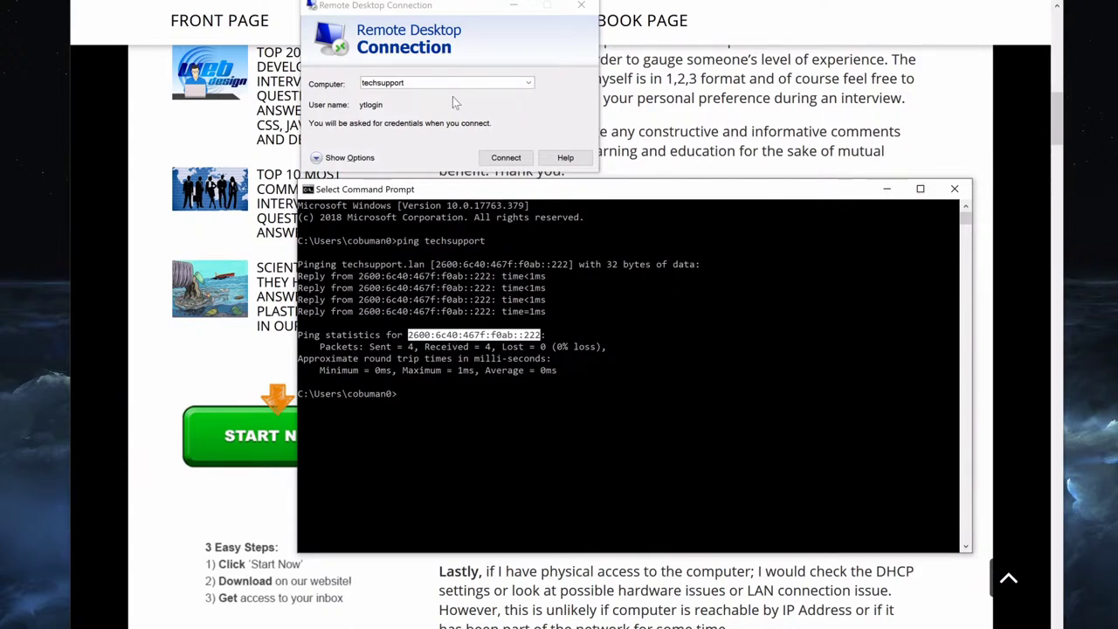
Minimize Command Prompt and connect to techsupport through Remote Desktop Connection, entering the account password.
{"action": "left_click", "coordinate": [370, 30]}
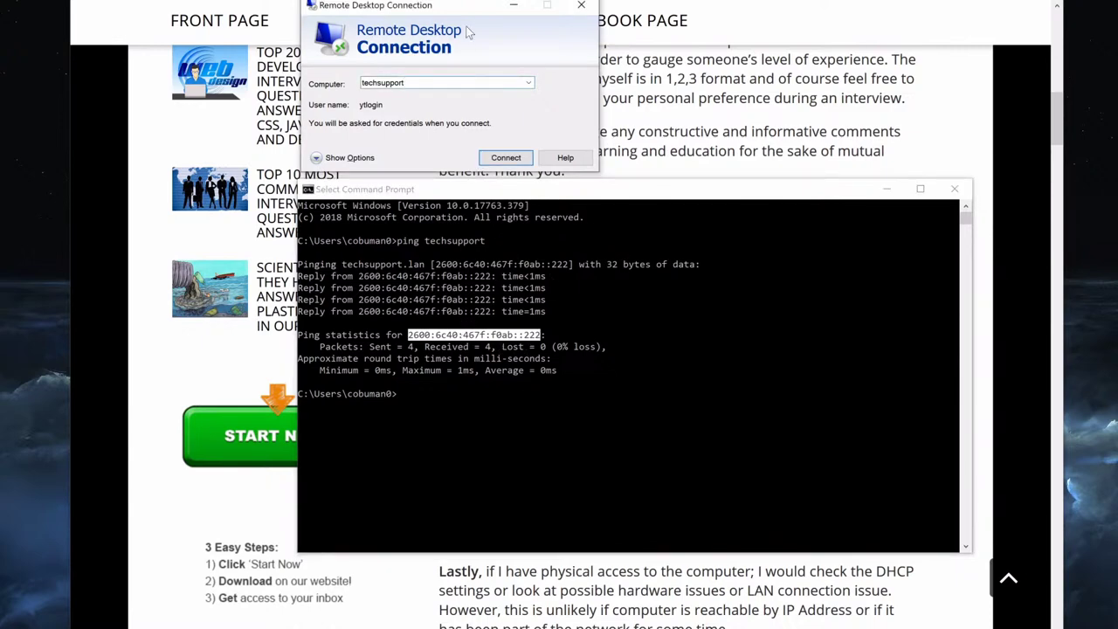
{"action": "left_click", "coordinate": [886, 189]}
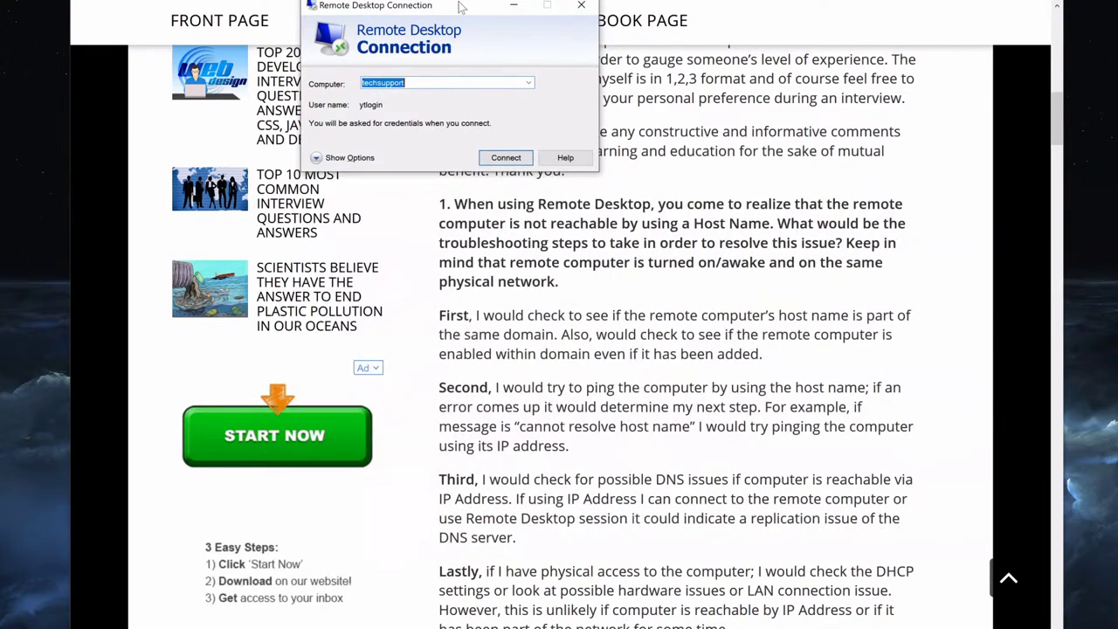
{"action": "left_click_drag", "start_coordinate": [461, 8], "coordinate": [609, 231]}
{"action": "left_click", "coordinate": [659, 379]}
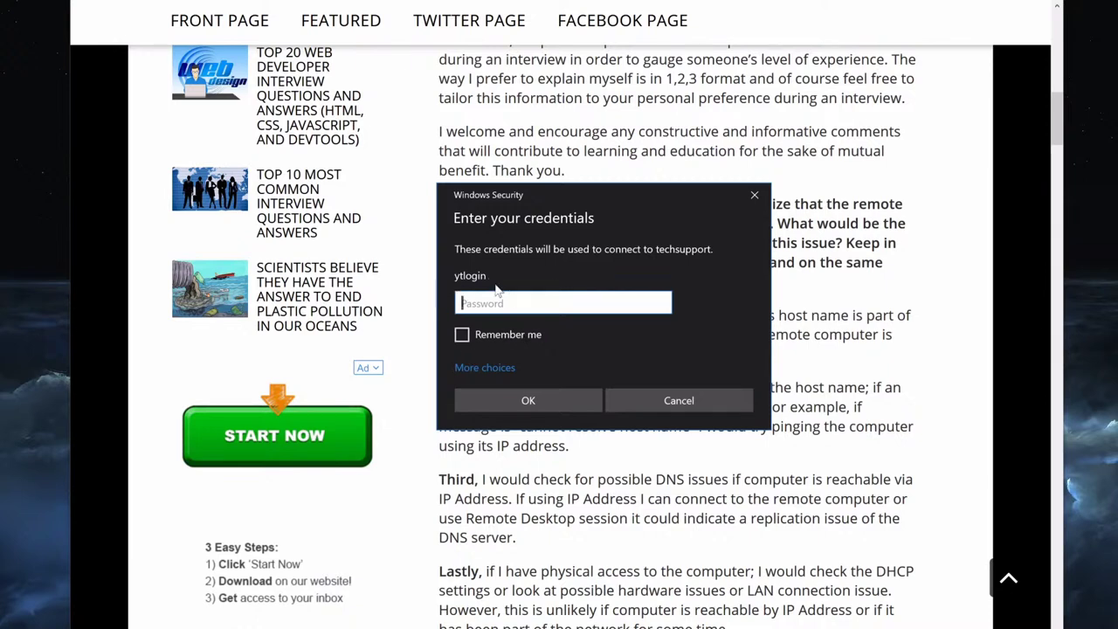
{"action": "type", "text": "•••••••"}
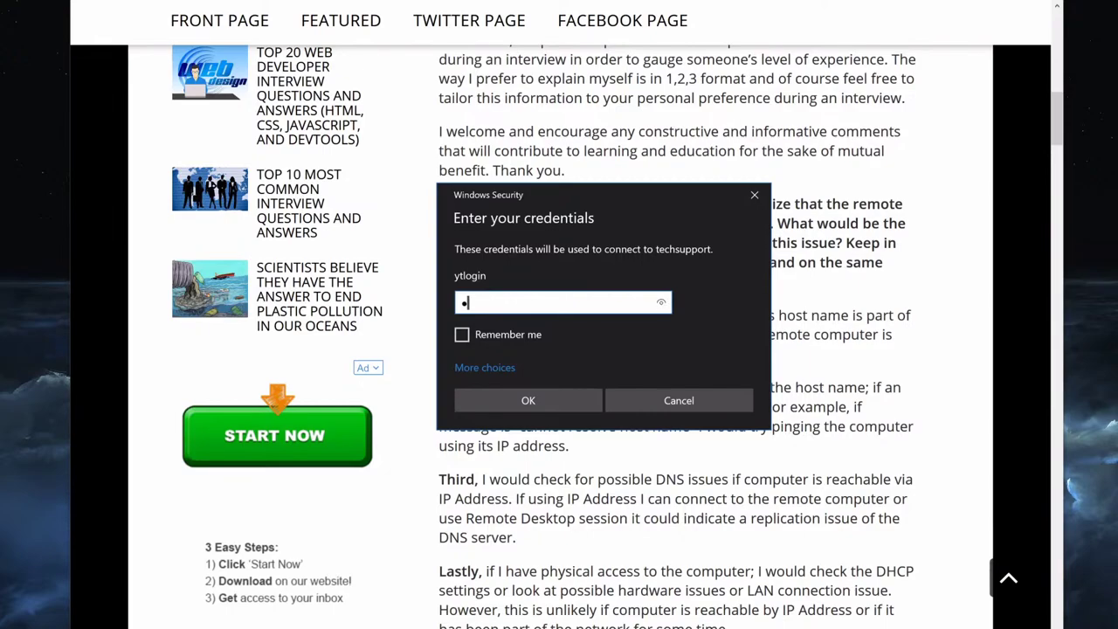
{"action": "key", "text": "Return"}
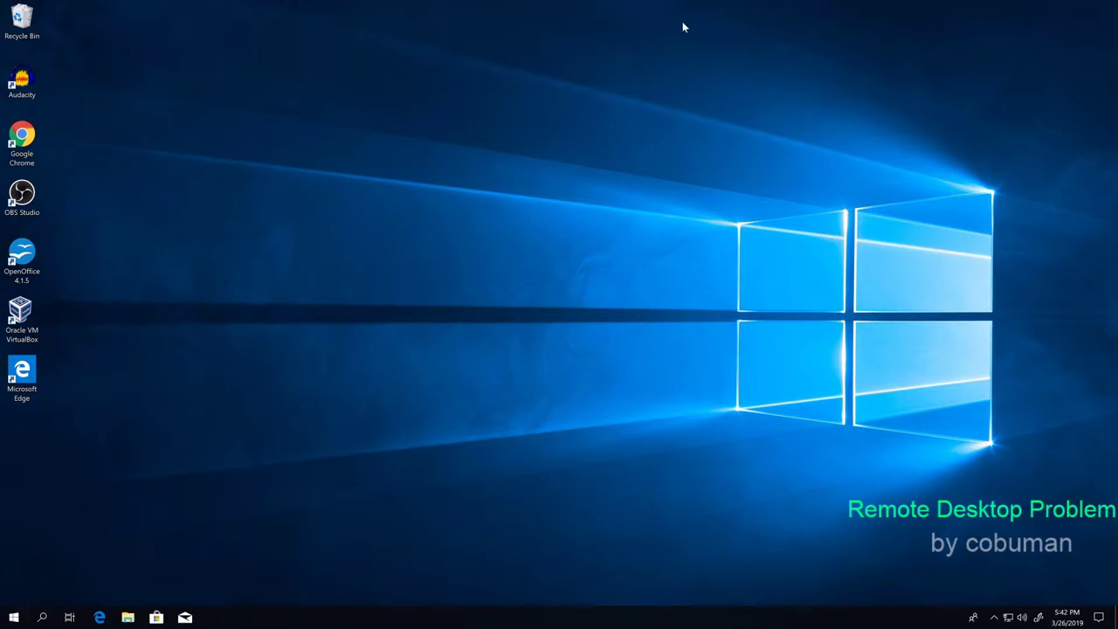
Open Remote Desktop Connection inside the remote session and try to connect to the computer cobuman.
{"action": "left_click", "coordinate": [41, 617]}
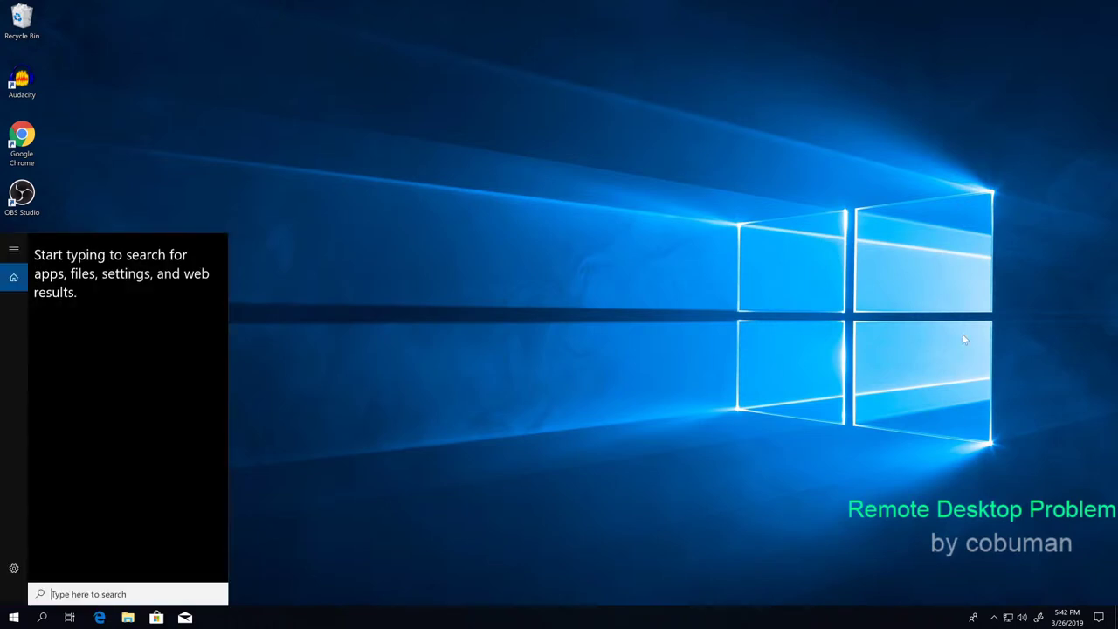
{"action": "type", "text": "remote"}
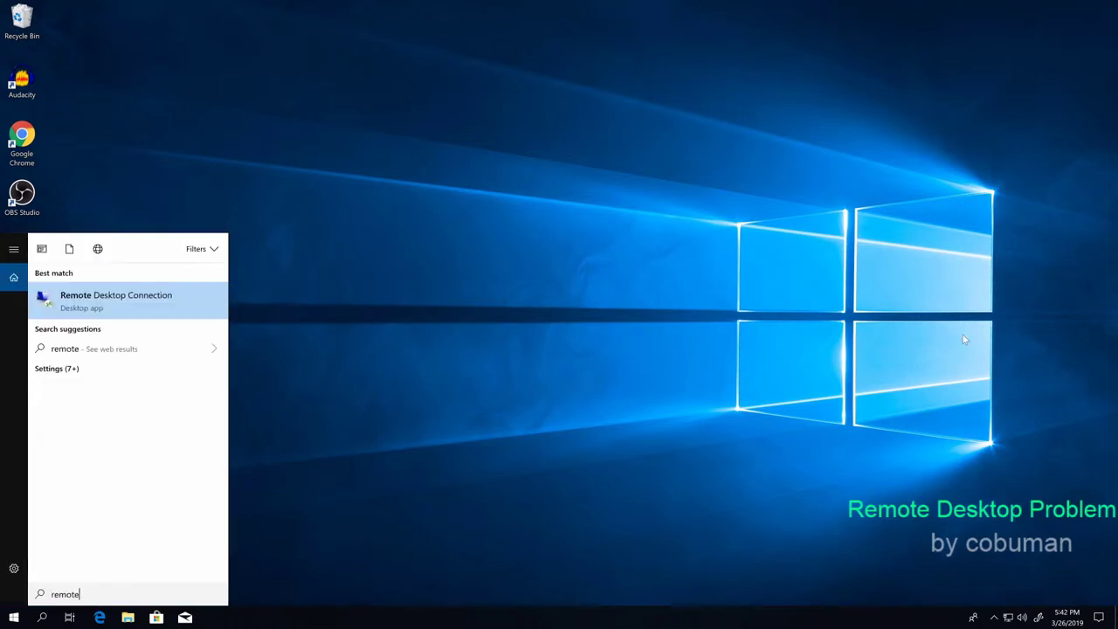
{"action": "key", "text": "Return"}
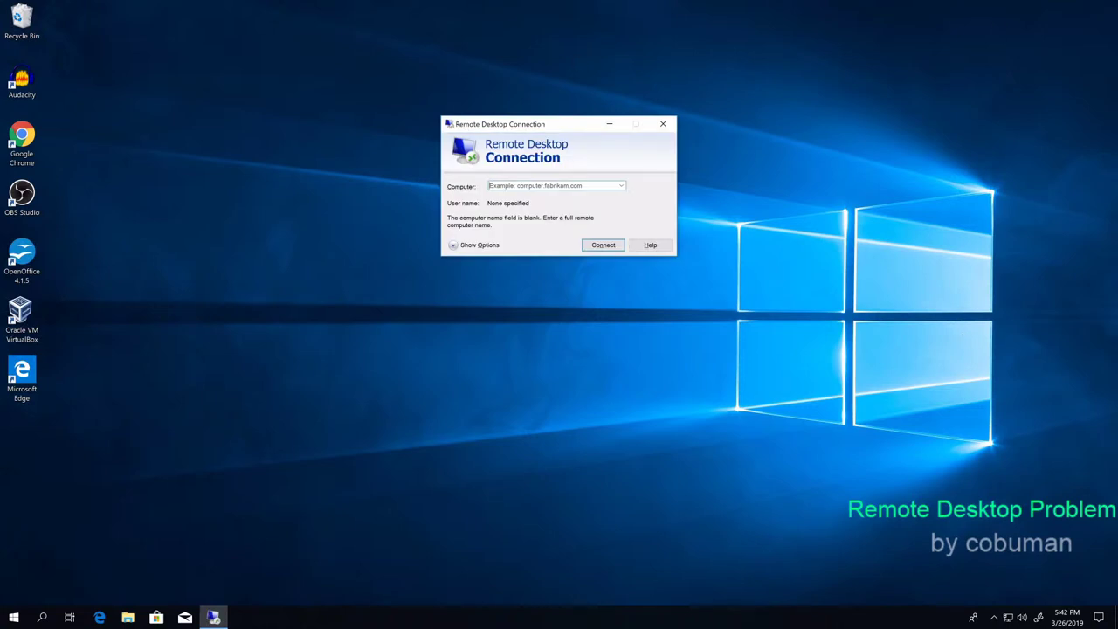
{"action": "type", "text": "cobuman"}
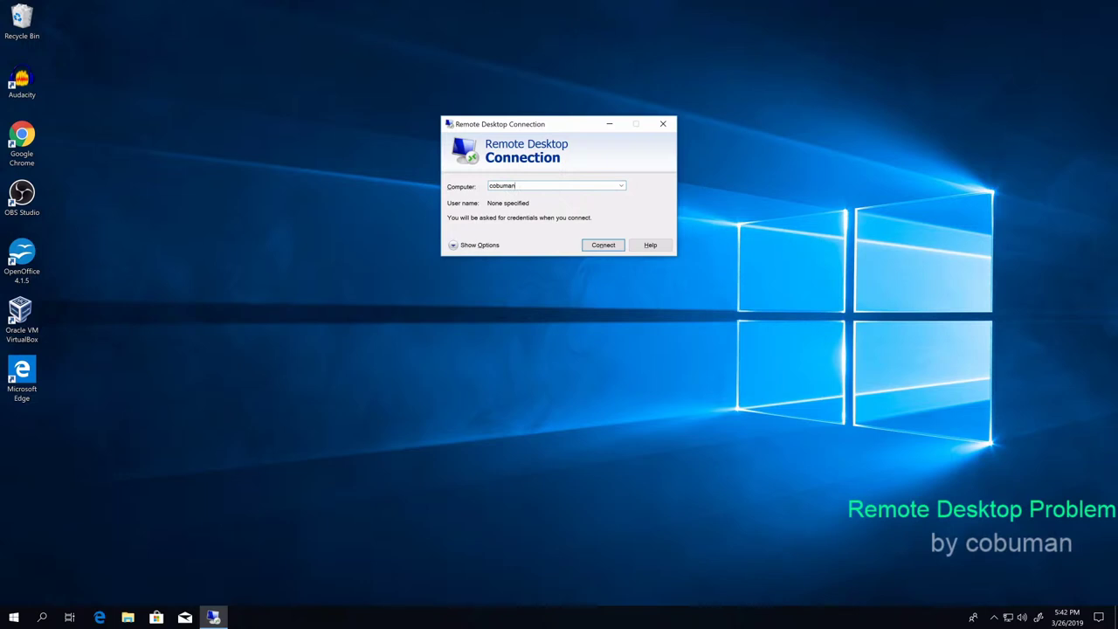
{"action": "key", "text": "Return"}
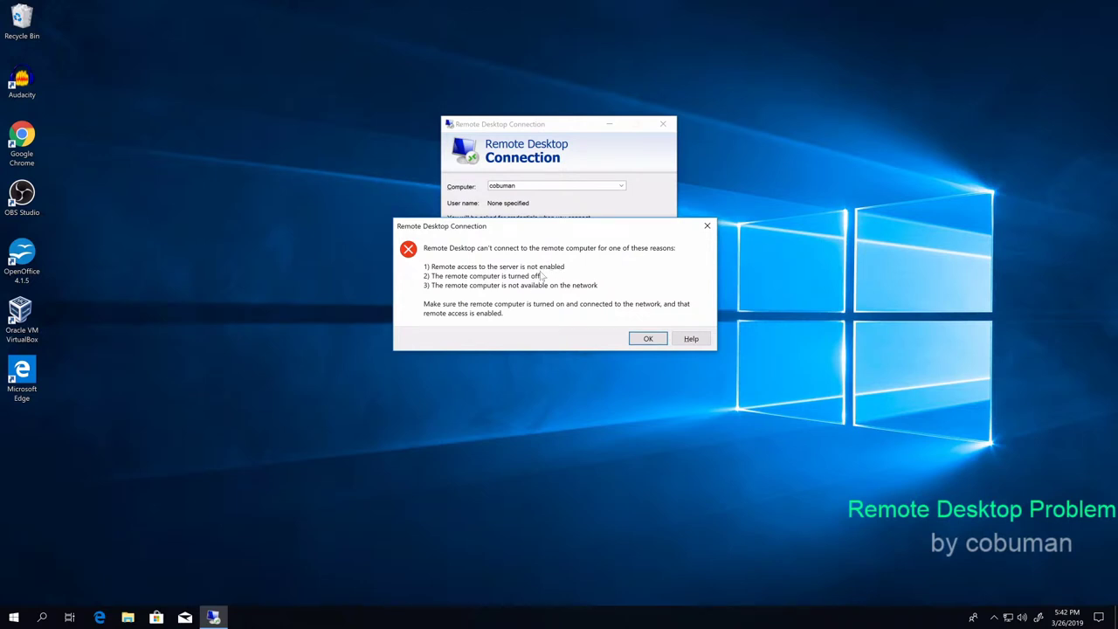
Open the system properties of This PC and arrange the System window and the Remote Desktop error message side by side.
{"action": "left_click", "coordinate": [41, 618]}
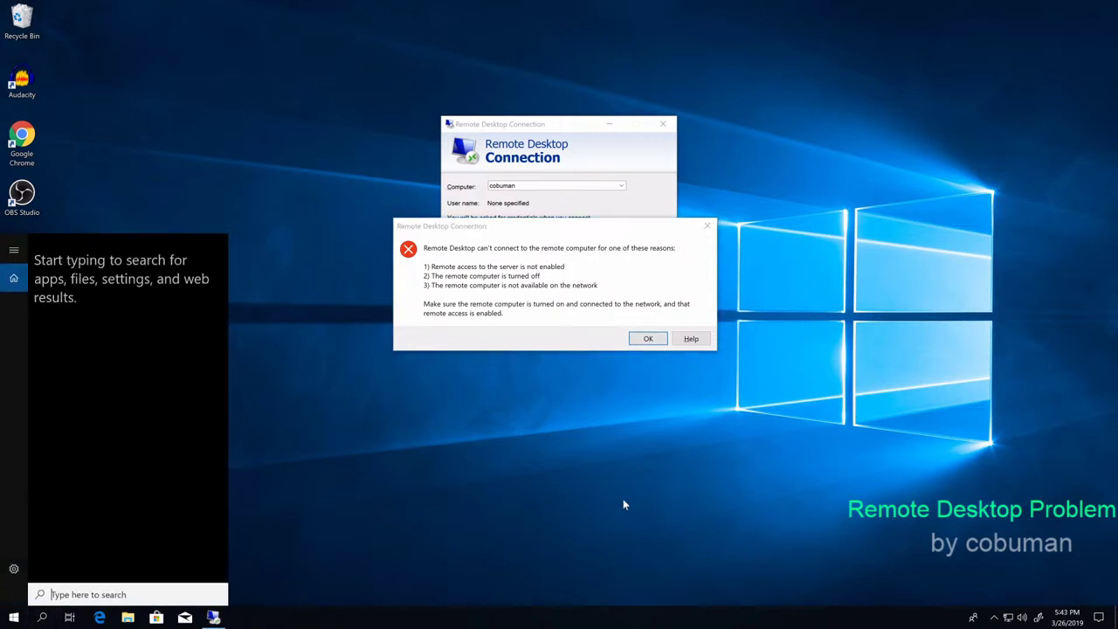
{"action": "type", "text": "computer"}
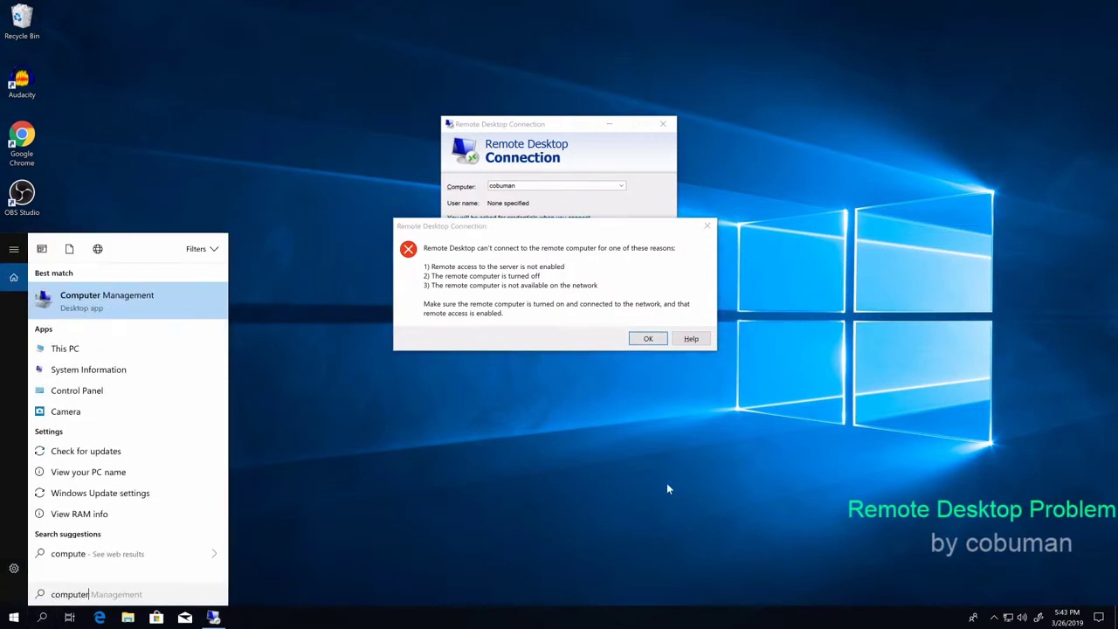
{"action": "right_click", "coordinate": [91, 350]}
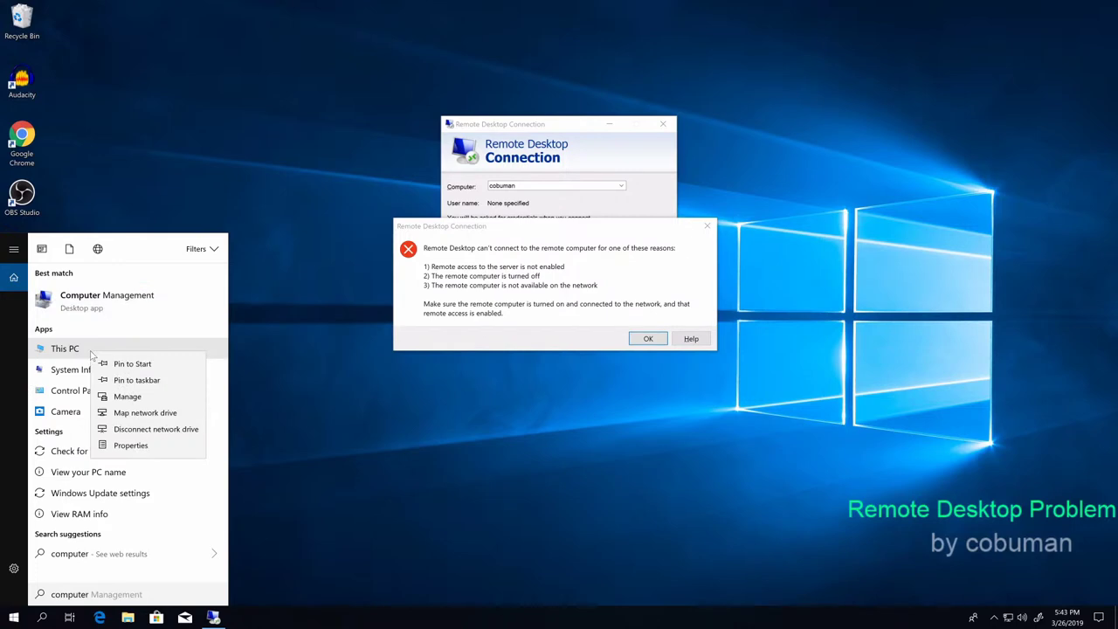
{"action": "left_click", "coordinate": [131, 446]}
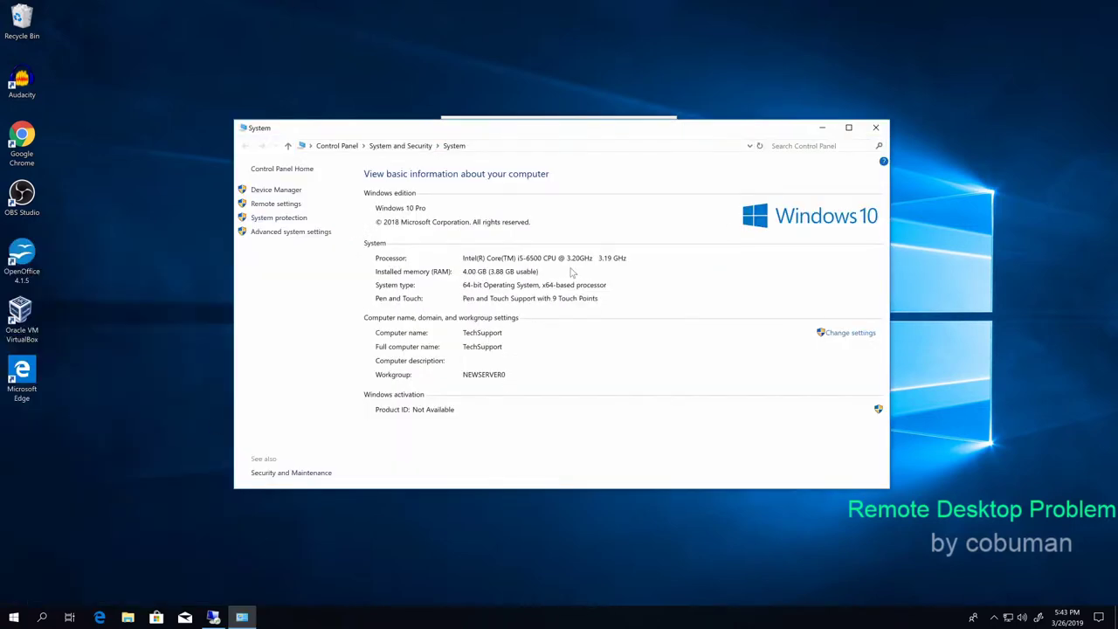
{"action": "left_click_drag", "start_coordinate": [621, 127], "coordinate": [433, 80]}
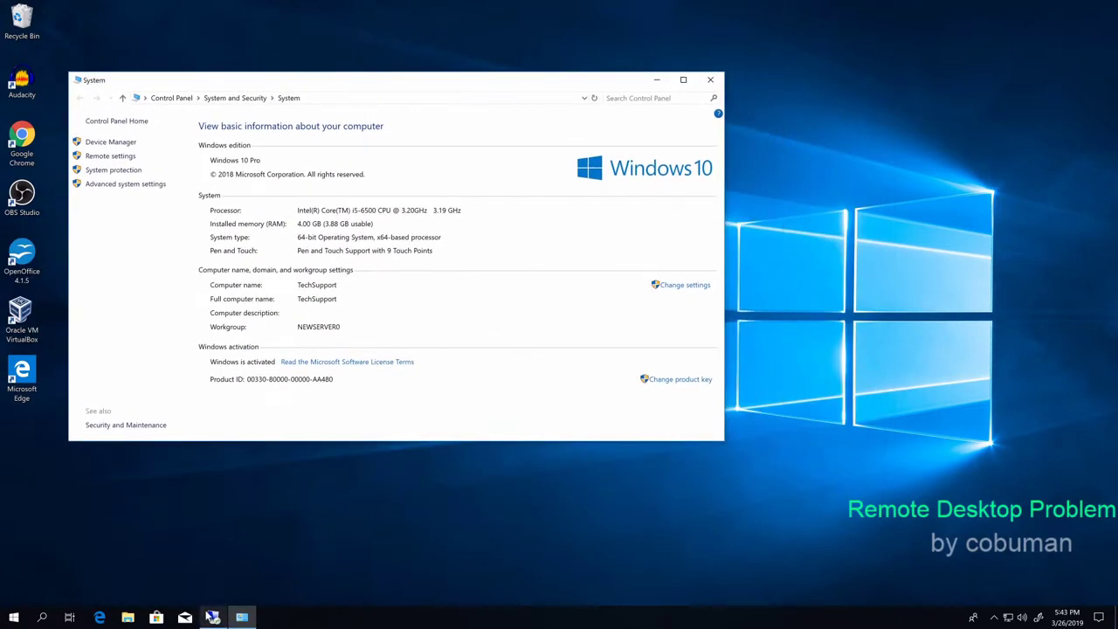
{"action": "left_click", "coordinate": [213, 617]}
{"action": "left_click_drag", "start_coordinate": [542, 231], "coordinate": [888, 105]}
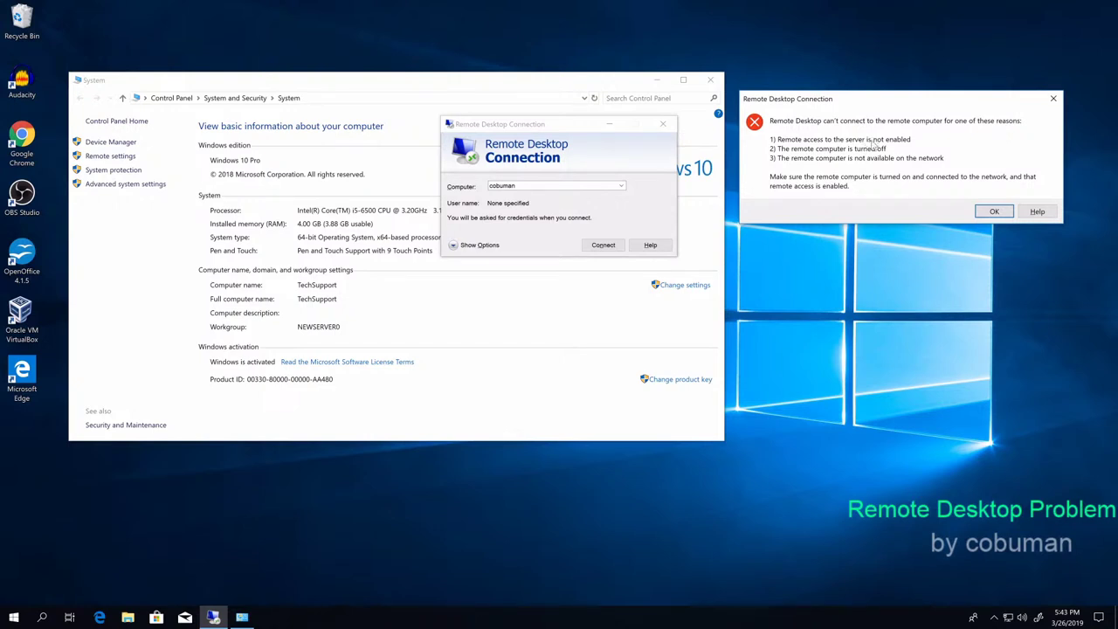
Open Advanced system settings, switching to the test account in User Account Control and entering its password.
{"action": "left_click", "coordinate": [142, 187]}
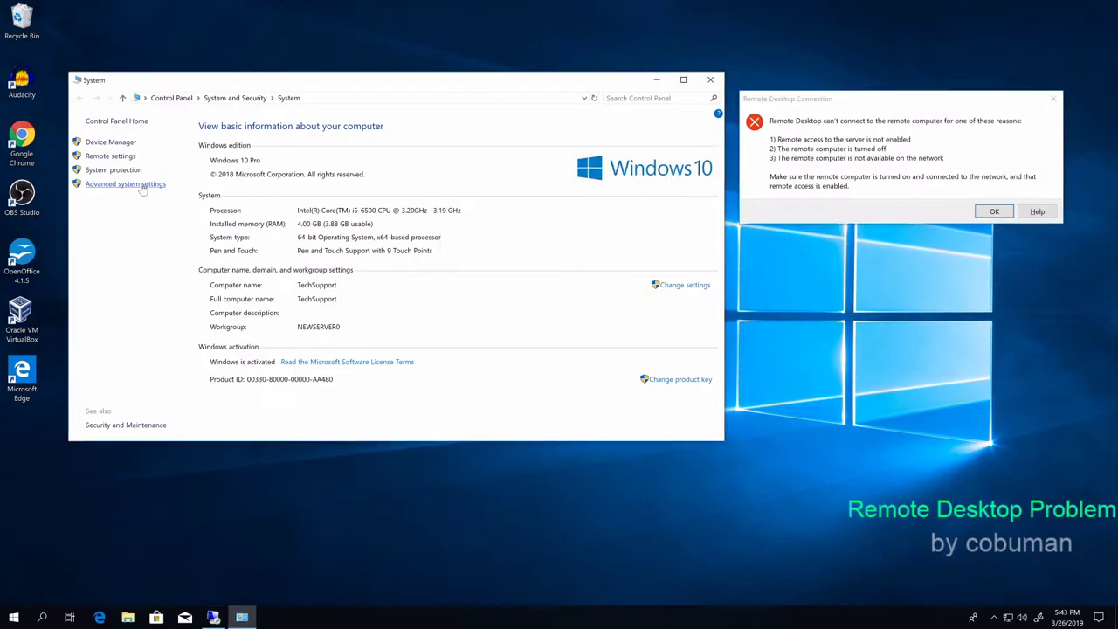
{"action": "left_click", "coordinate": [134, 184]}
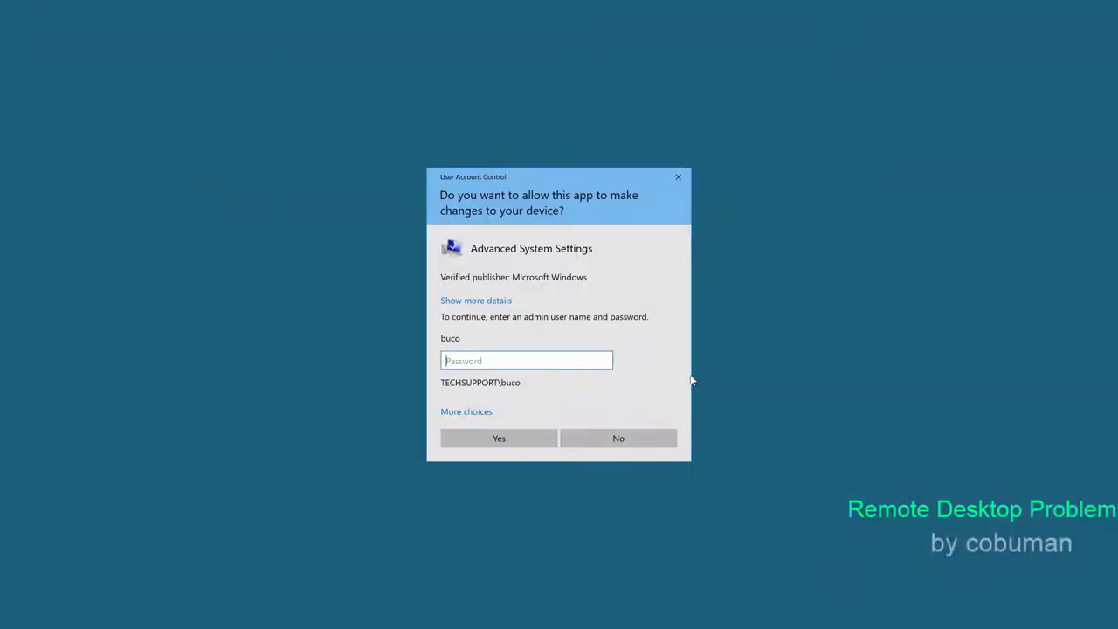
{"action": "type", "text": "••••••••"}
{"action": "key", "text": "Return"}
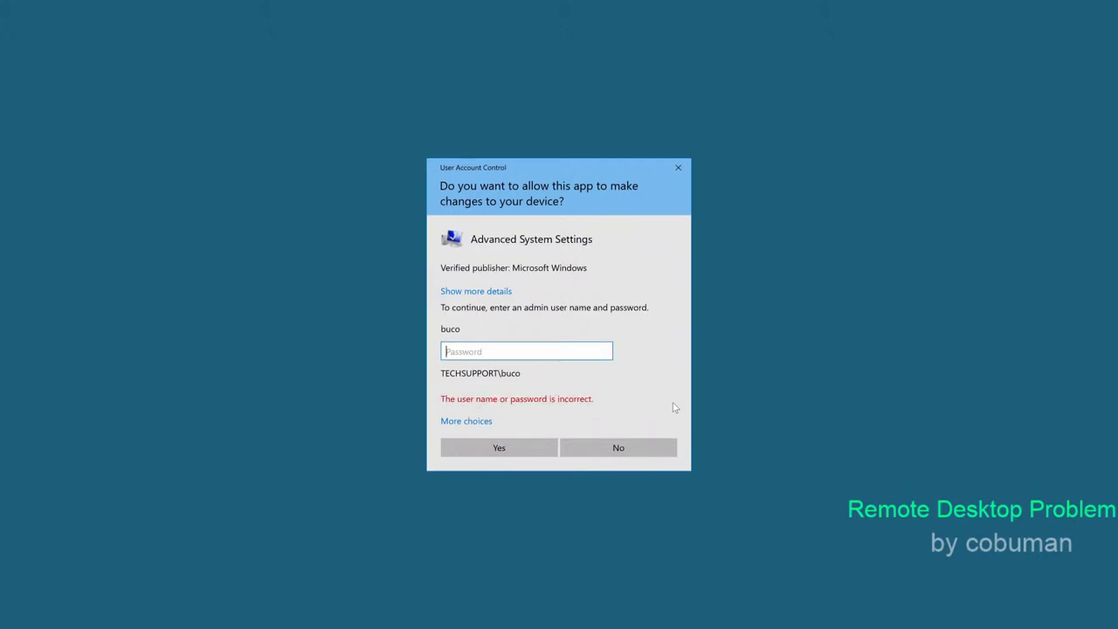
{"action": "left_click", "coordinate": [470, 421]}
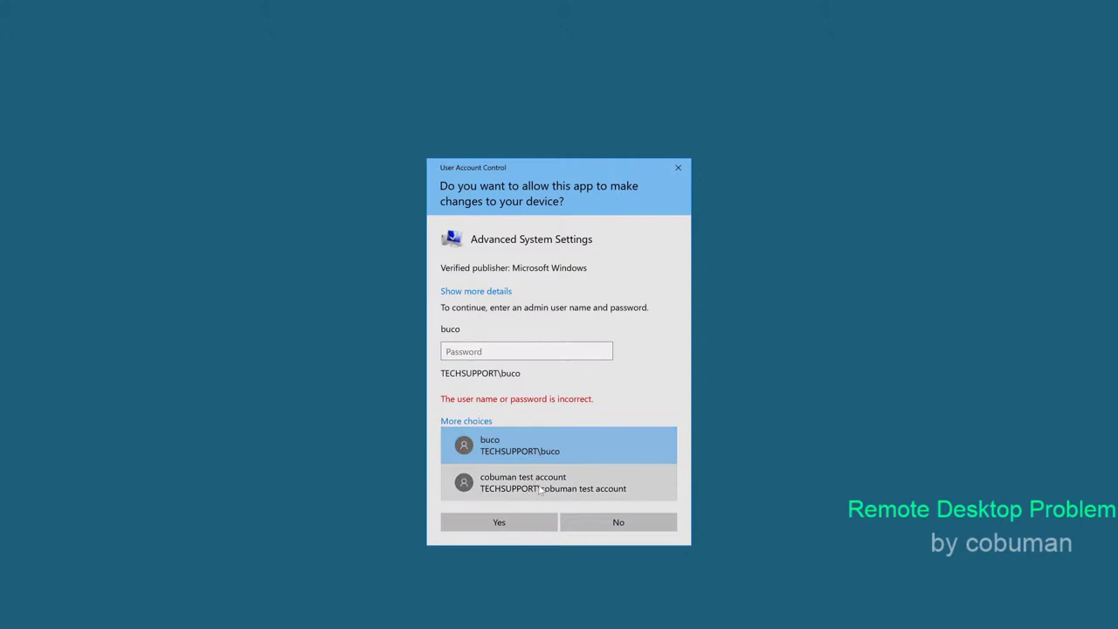
{"action": "left_click", "coordinate": [532, 491]}
{"action": "type", "text": "•••••••"}
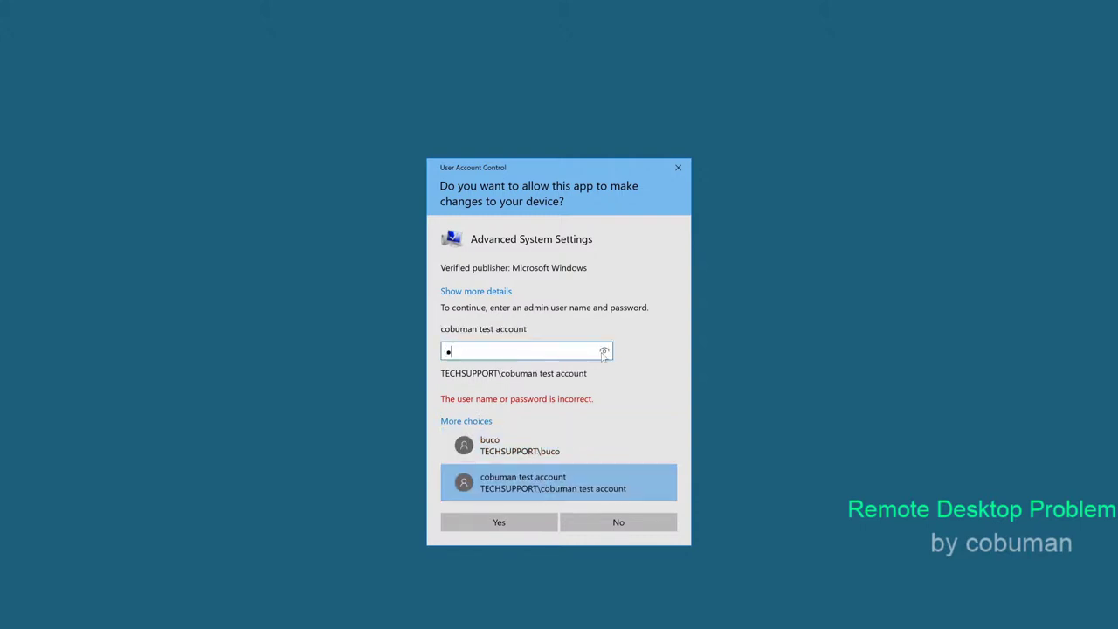
{"action": "key", "text": "Return"}
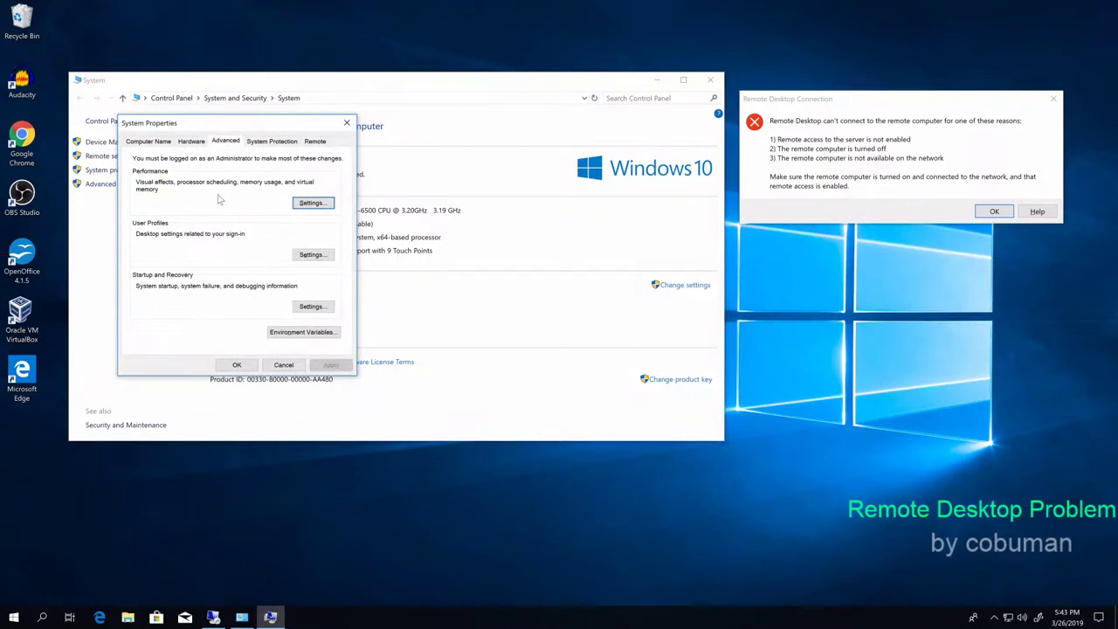
Show the Remote settings, toggle between disallowing and allowing remote connections to this computer, and cancel the changes.
{"action": "left_click_drag", "start_coordinate": [268, 128], "coordinate": [253, 129]}
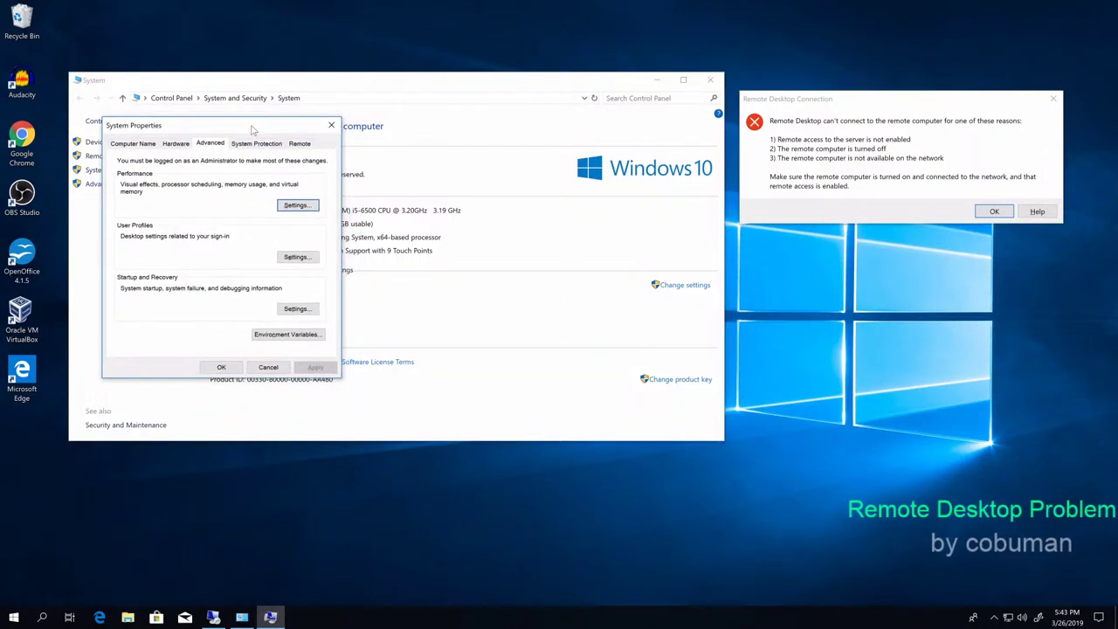
{"action": "left_click", "coordinate": [299, 145]}
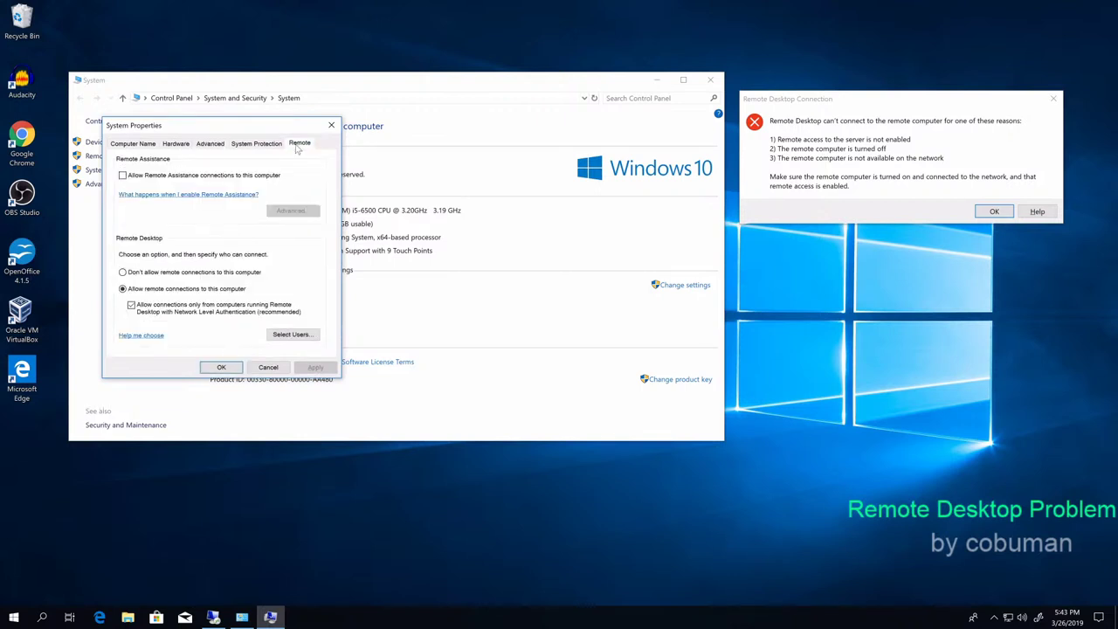
{"action": "left_click", "coordinate": [123, 272]}
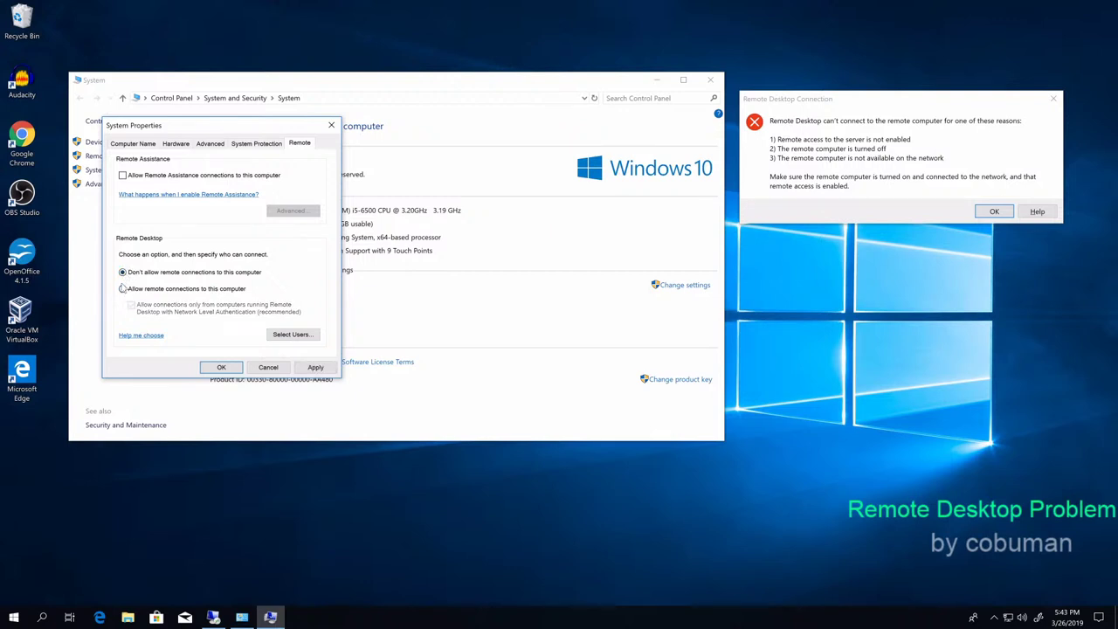
{"action": "left_click", "coordinate": [123, 289]}
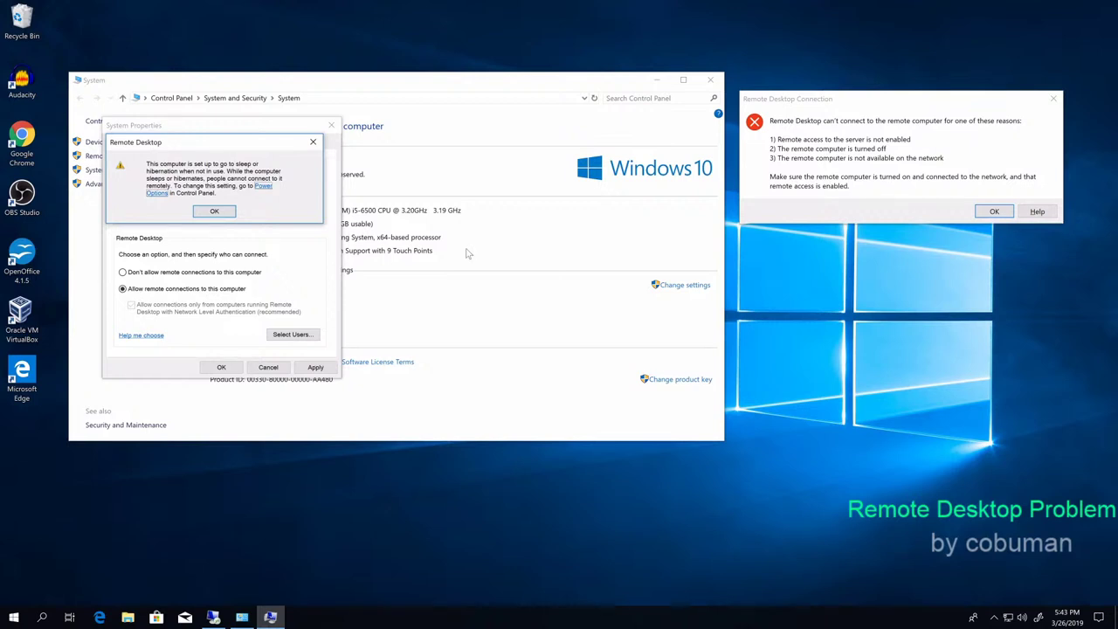
{"action": "key", "text": "Return"}
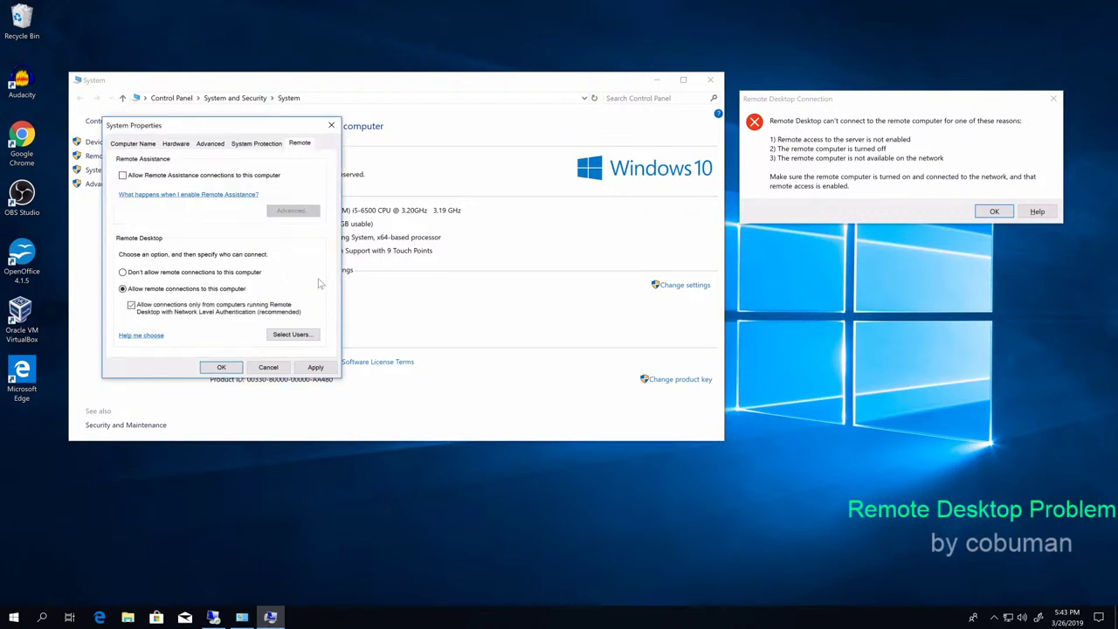
{"action": "left_click", "coordinate": [268, 367]}
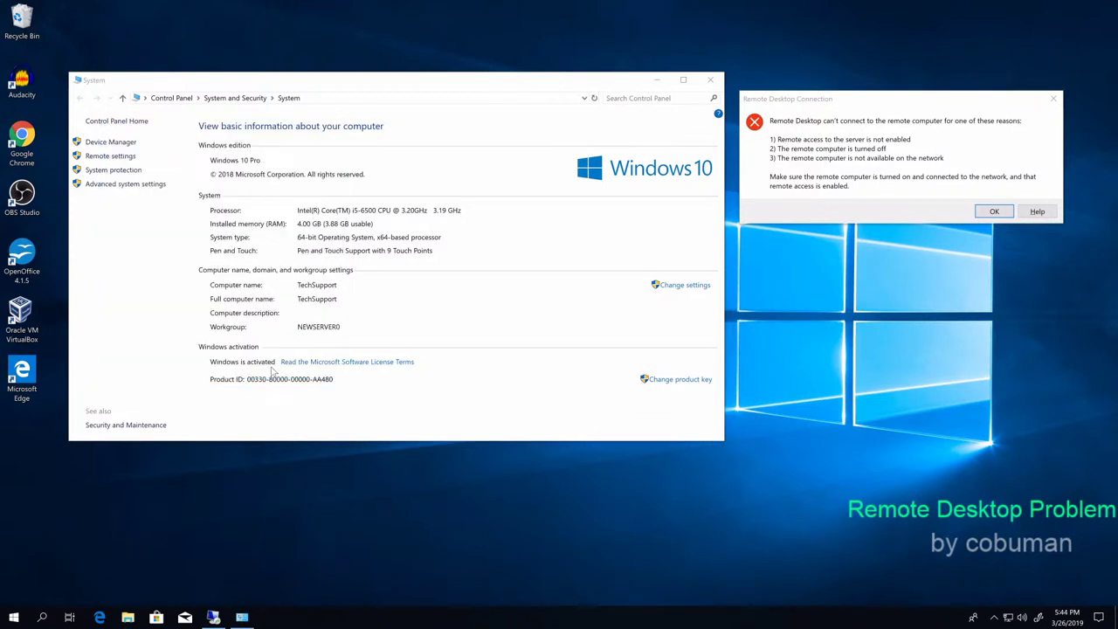
Return to the interview article, read the answer to question 1, highlight the word "First," and clear the highlight.
{"action": "key", "text": "alt+Tab"}
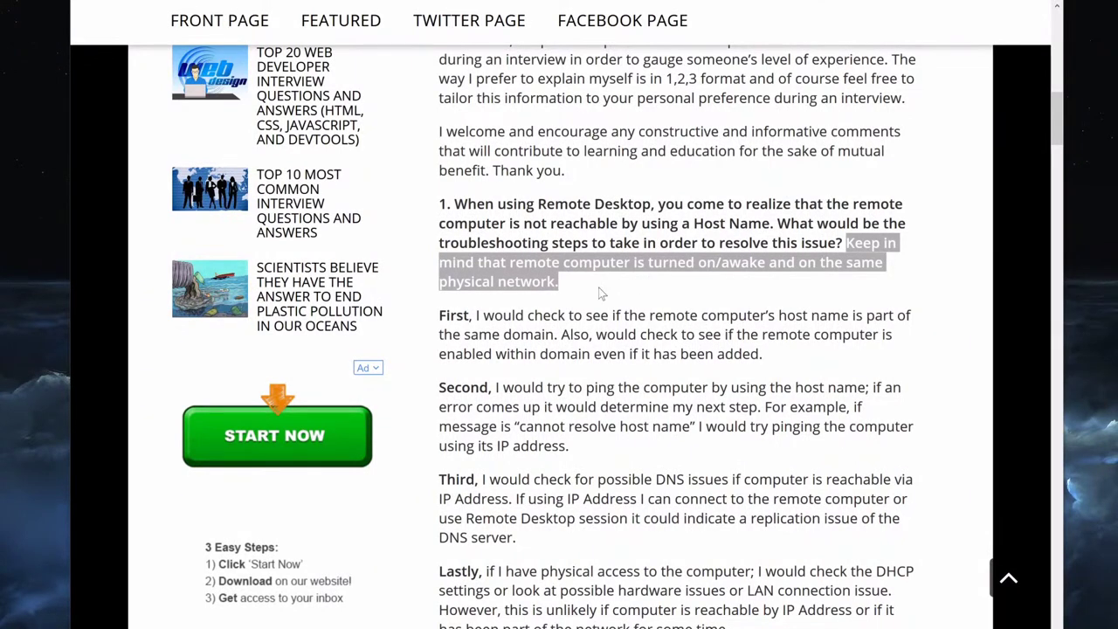
{"action": "left_click", "coordinate": [636, 284]}
{"action": "scroll", "coordinate": [616, 333], "scroll_direction": "down", "scroll_amount": 1}
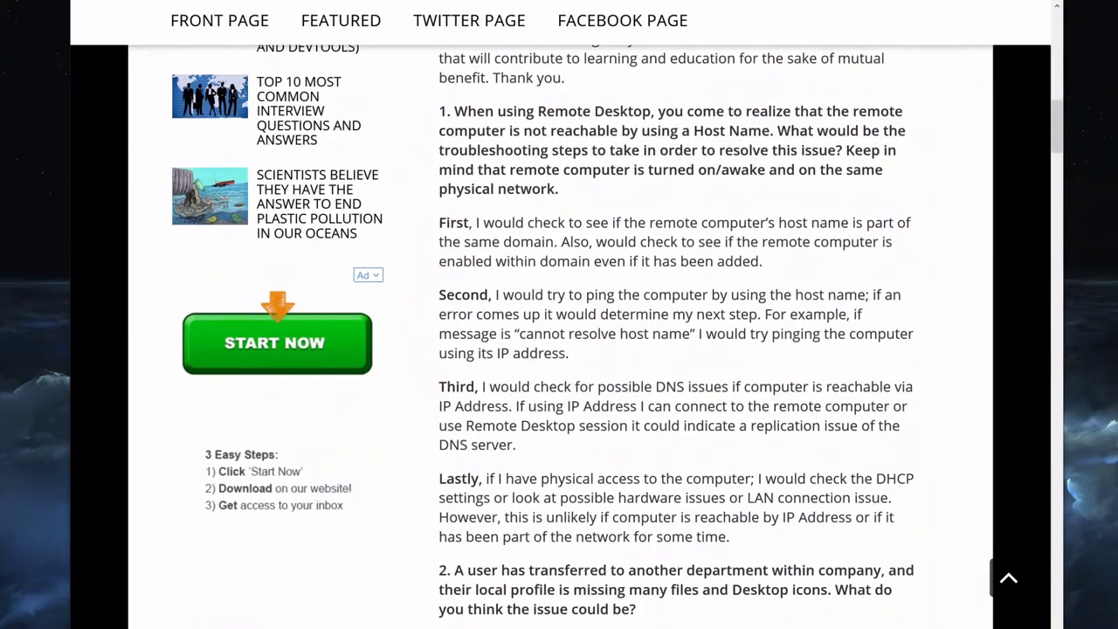
{"action": "left_click_drag", "start_coordinate": [438, 222], "coordinate": [458, 223]}
{"action": "left_click", "coordinate": [482, 285]}
{"action": "left_click_drag", "start_coordinate": [439, 223], "coordinate": [472, 223]}
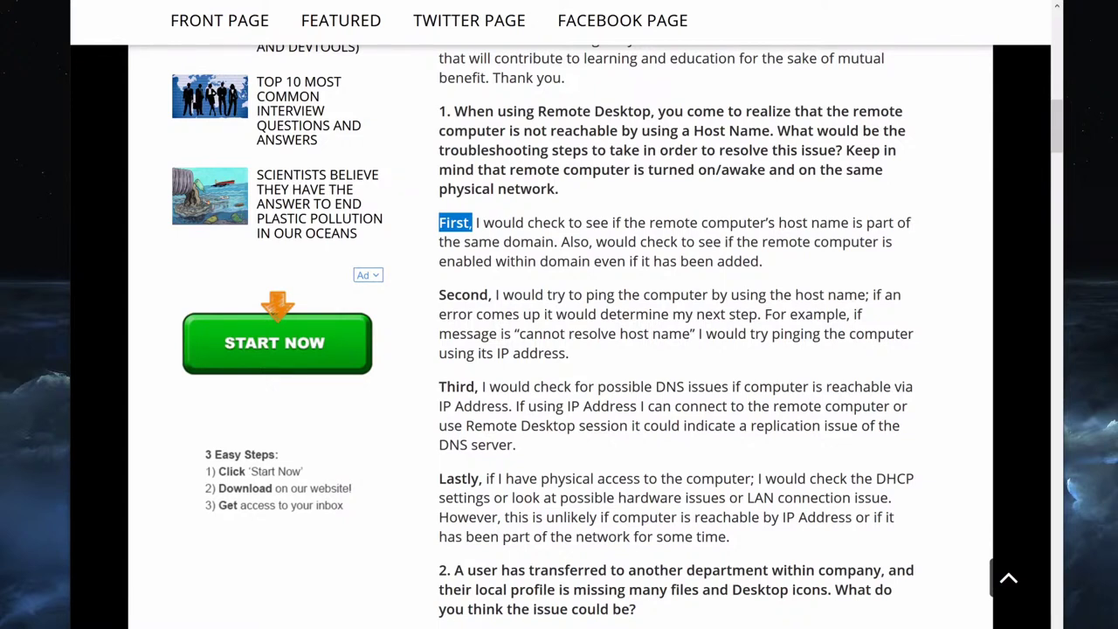
{"action": "left_click_drag", "start_coordinate": [473, 223], "coordinate": [477, 222]}
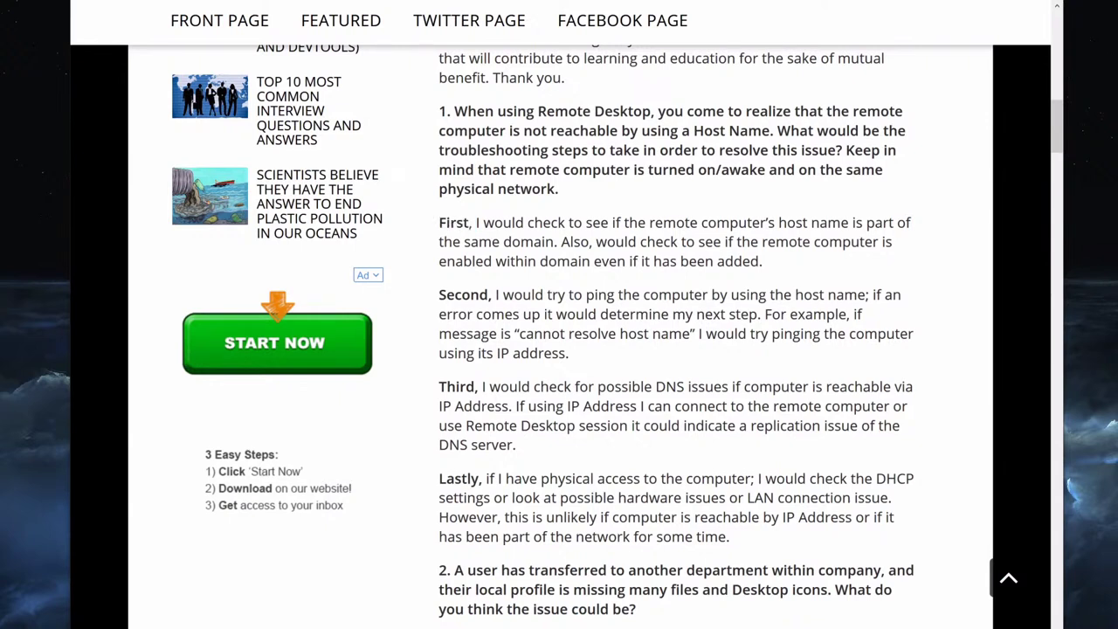
Highlight in turn the lead words First, Second, Third and Lastly in the answer to question 1, and clear the highlight.
{"action": "mouse_move", "coordinate": [477, 223]}
{"action": "left_mouse_down"}
{"action": "mouse_move", "coordinate": [437, 225]}
{"action": "mouse_move", "coordinate": [463, 224]}
{"action": "left_mouse_up"}
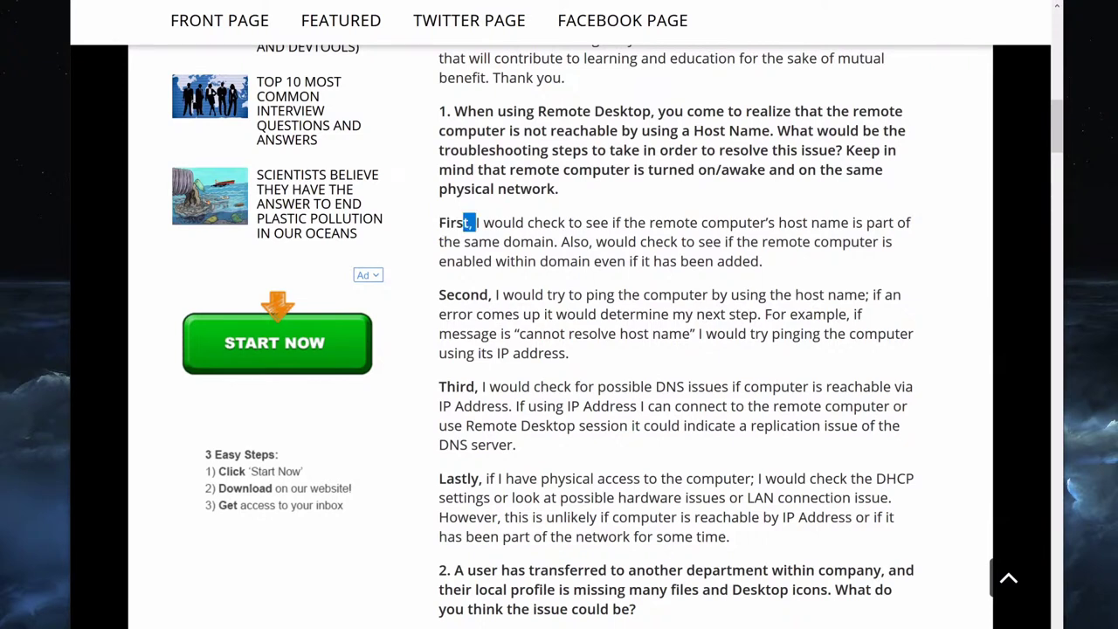
{"action": "left_click_drag", "start_coordinate": [496, 295], "coordinate": [438, 294]}
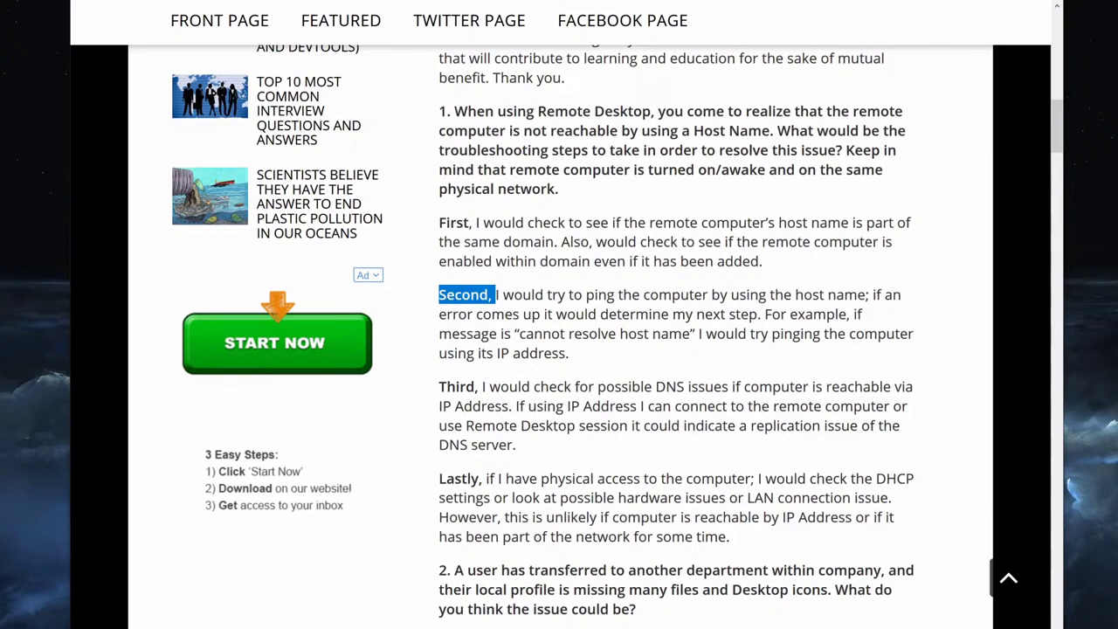
{"action": "left_click_drag", "start_coordinate": [482, 386], "coordinate": [438, 386]}
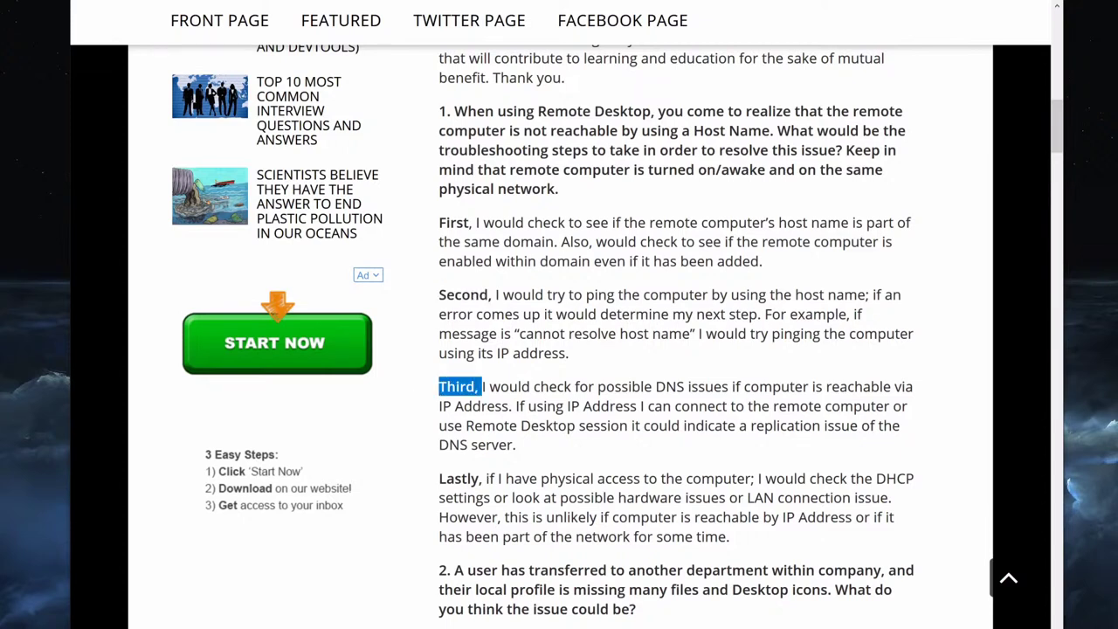
{"action": "left_click_drag", "start_coordinate": [486, 478], "coordinate": [438, 478]}
{"action": "left_click", "coordinate": [573, 355]}
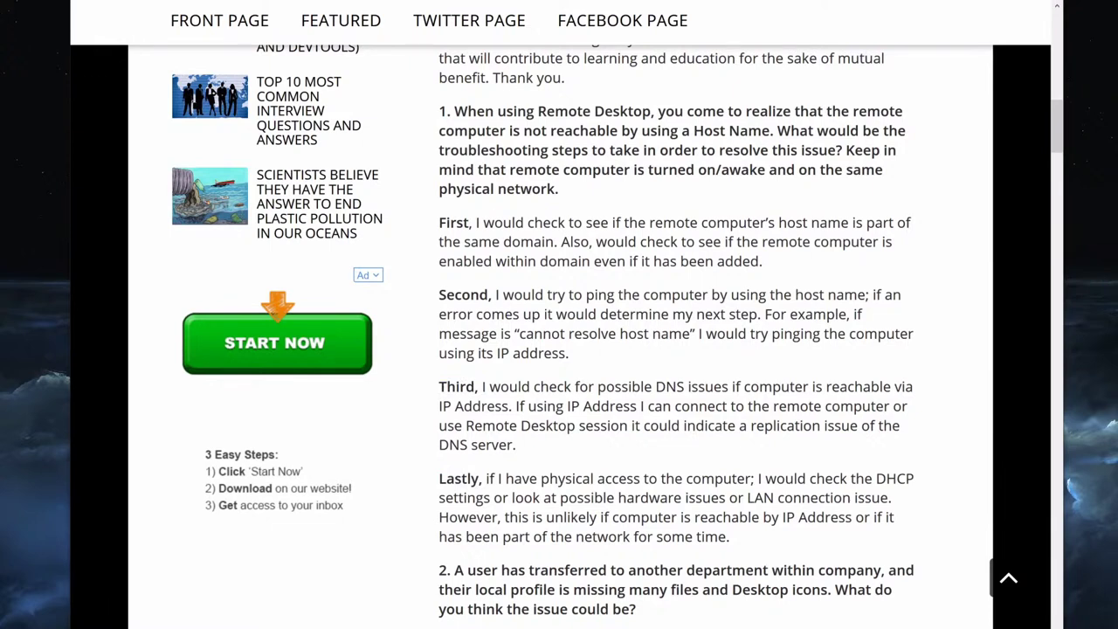
Highlight and clear the sentence about the same domain, then switch to the Remote Desktop windows and dismiss the connection error message.
{"action": "left_click_drag", "start_coordinate": [475, 222], "coordinate": [559, 242]}
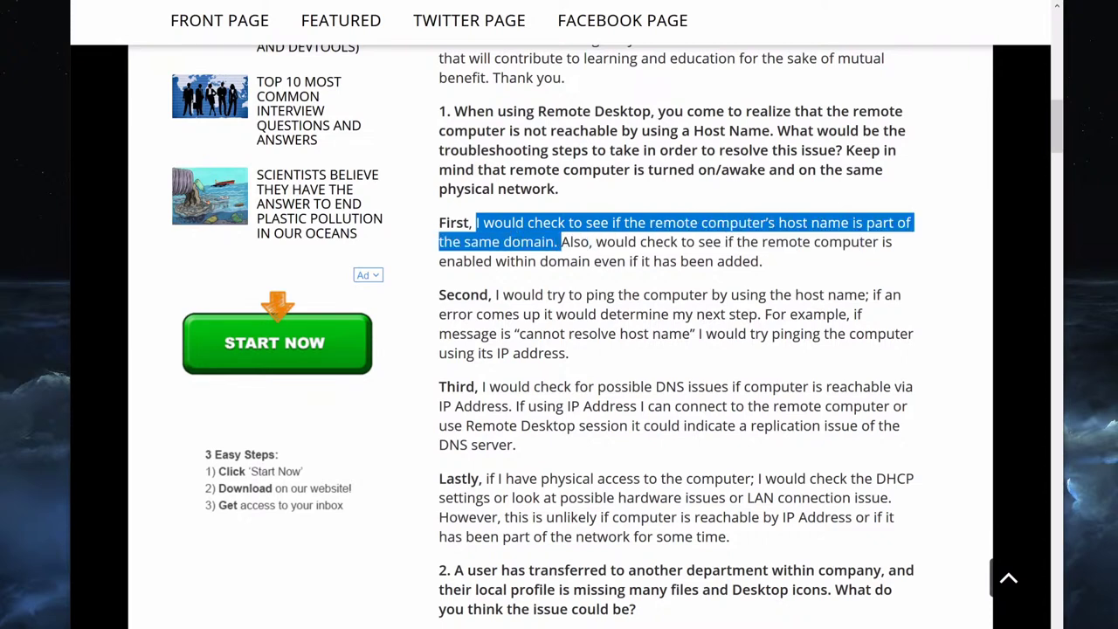
{"action": "left_click", "coordinate": [560, 242]}
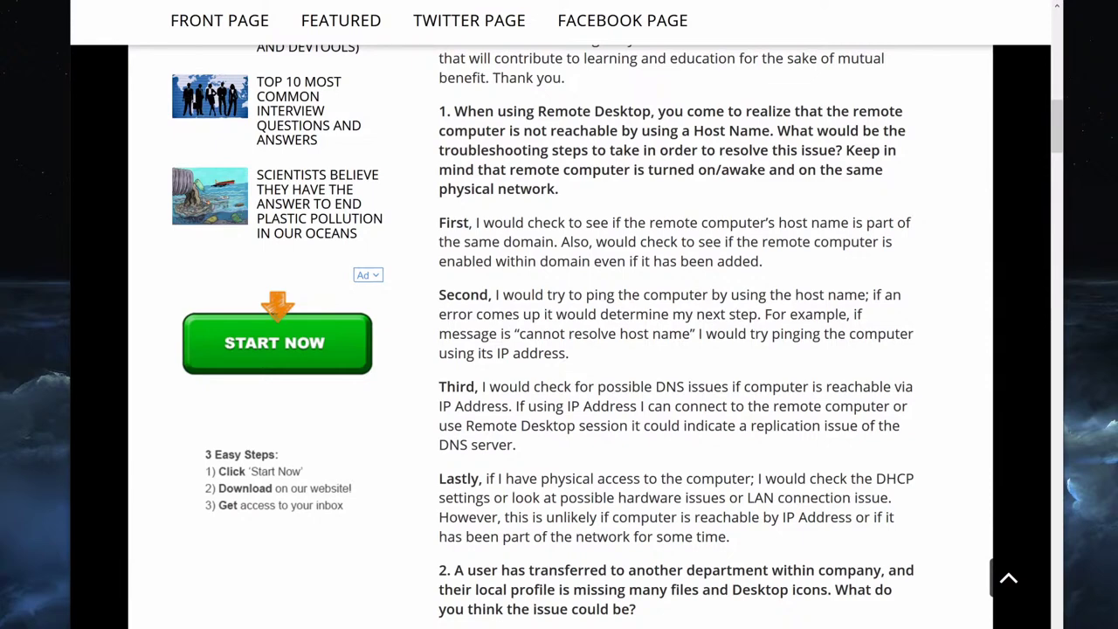
{"action": "mouse_move", "coordinate": [815, 628]}
{"action": "left_click", "coordinate": [815, 587]}
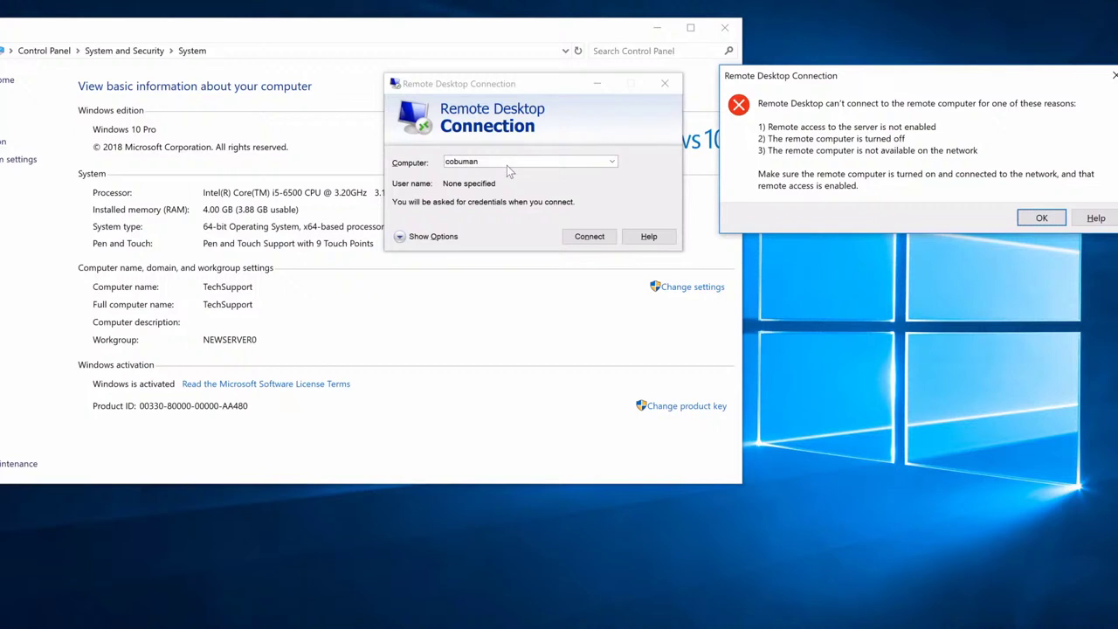
{"action": "key", "text": "Return"}
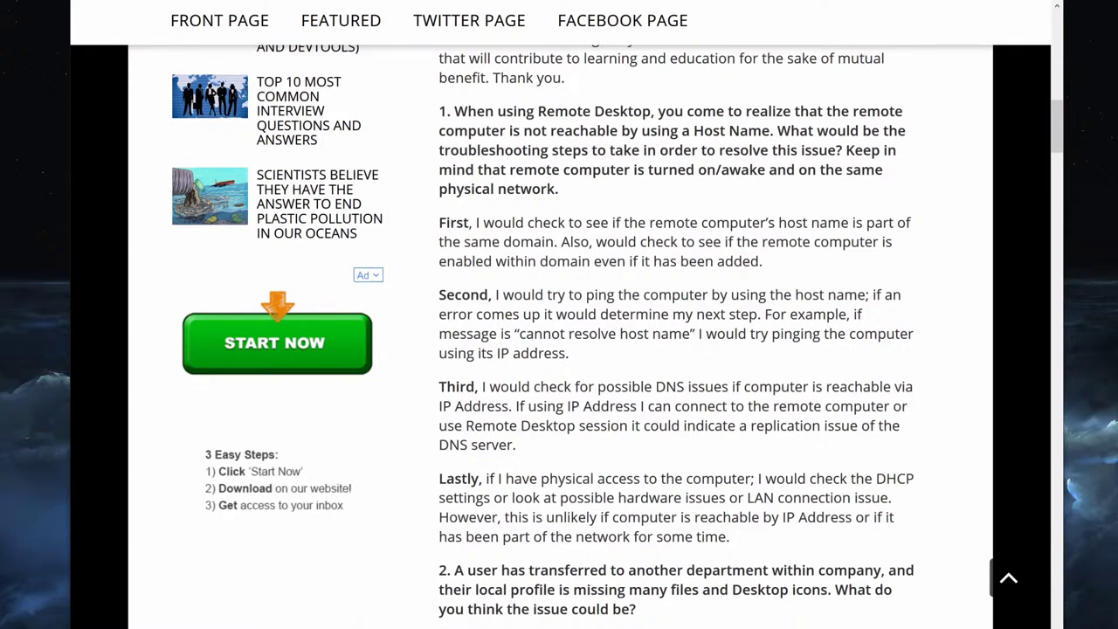
Return to the article and highlight the sentence about checking that the remote computer is enabled within the domain, clearing the highlight.
{"action": "left_click_drag", "start_coordinate": [560, 241], "coordinate": [789, 274]}
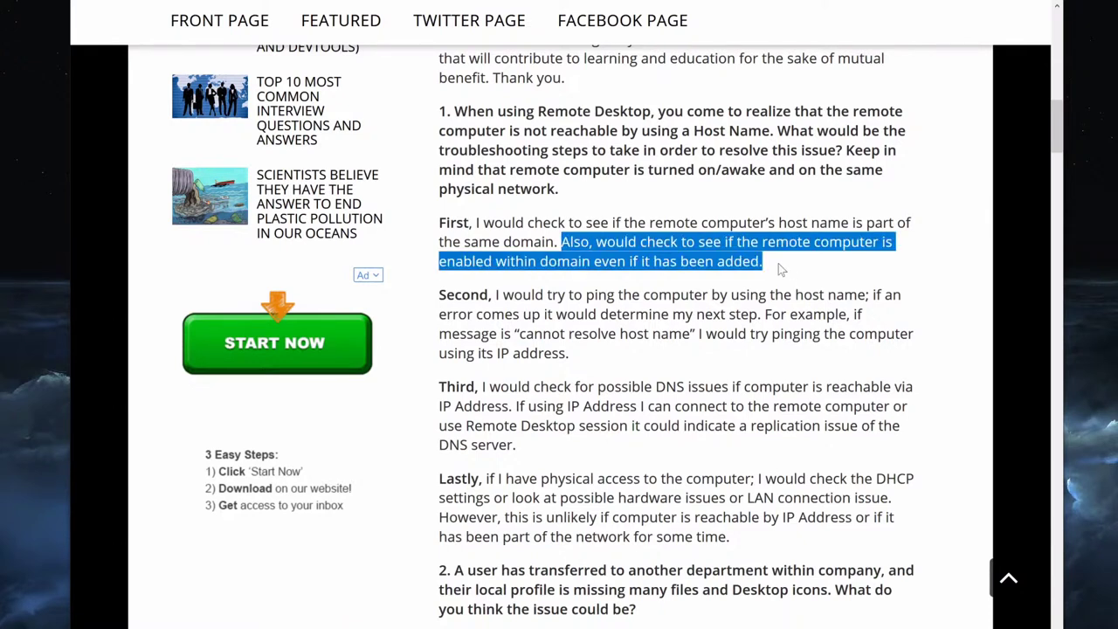
{"action": "left_click", "coordinate": [778, 263]}
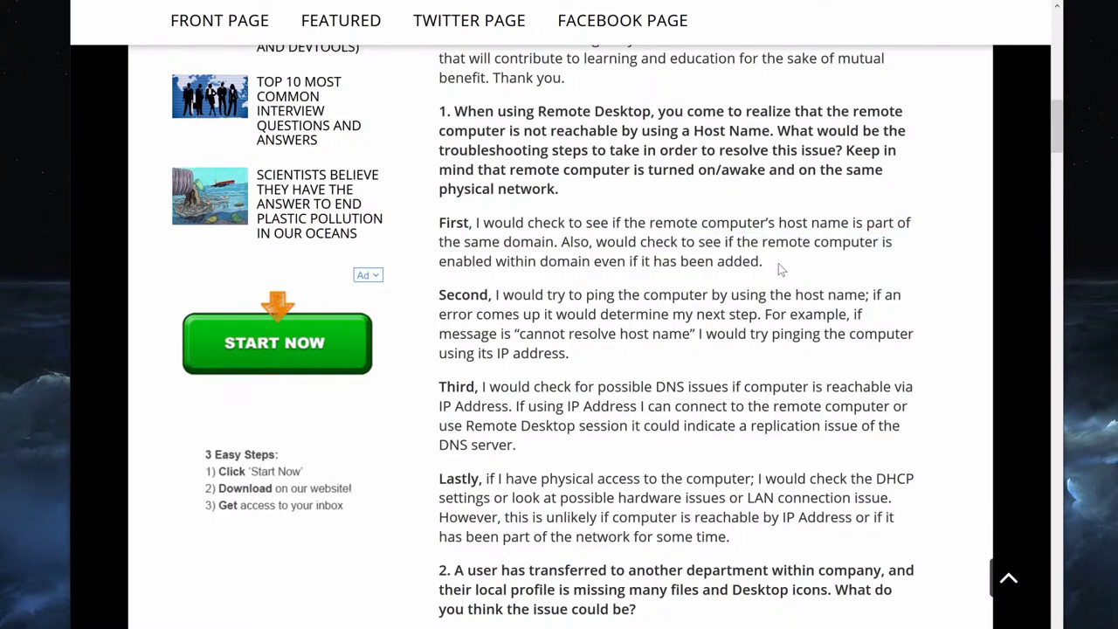
{"action": "left_click_drag", "start_coordinate": [560, 242], "coordinate": [741, 261]}
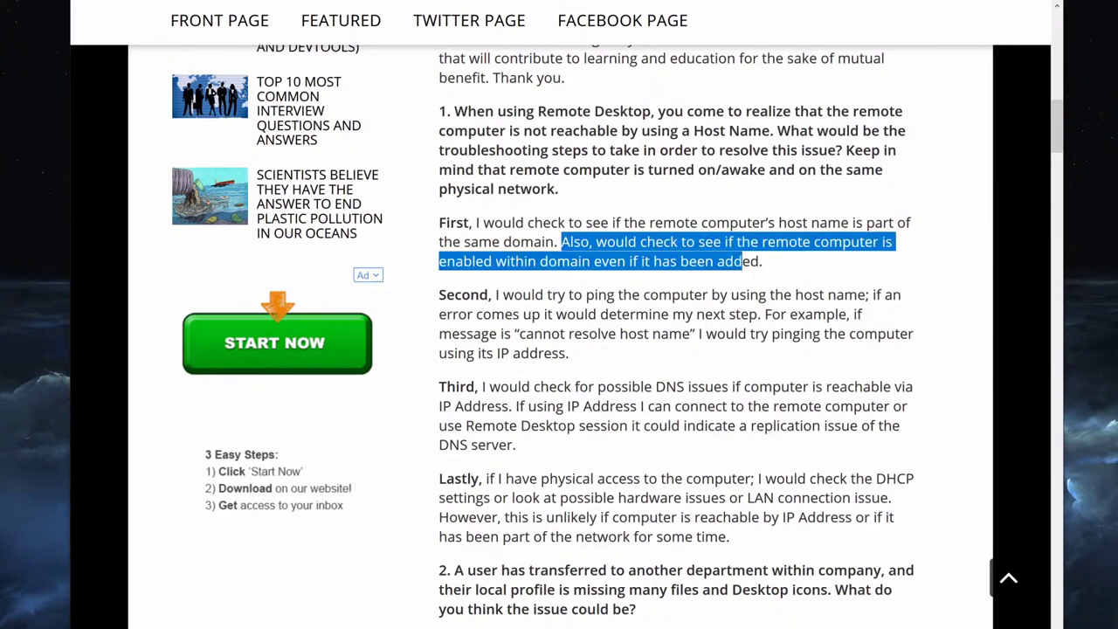
{"action": "left_click", "coordinate": [769, 257]}
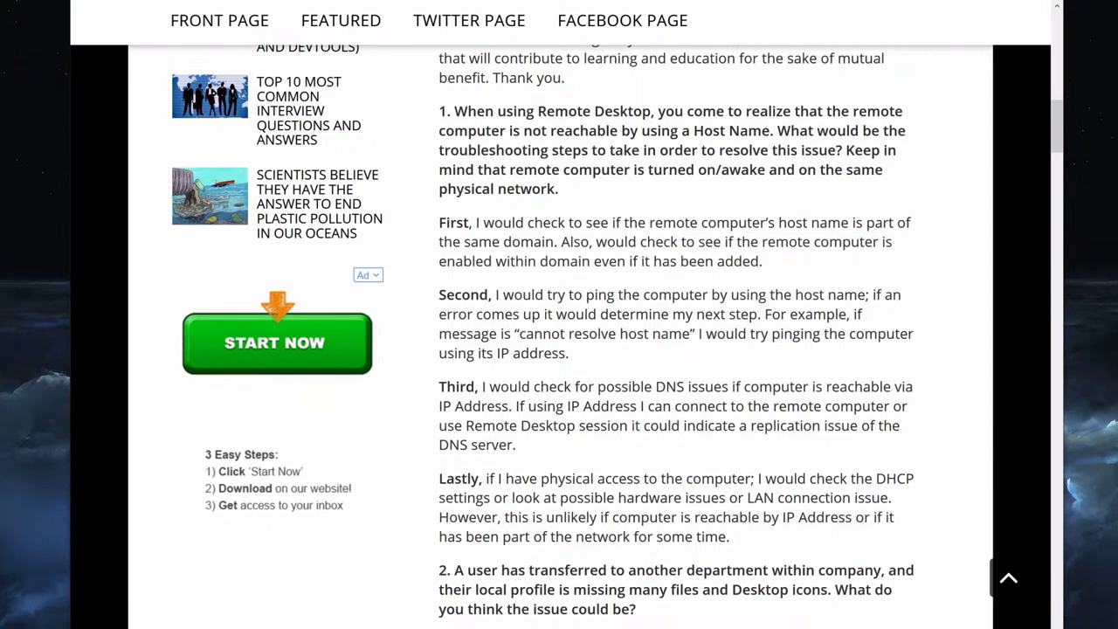
{"action": "left_click_drag", "start_coordinate": [560, 242], "coordinate": [770, 260]}
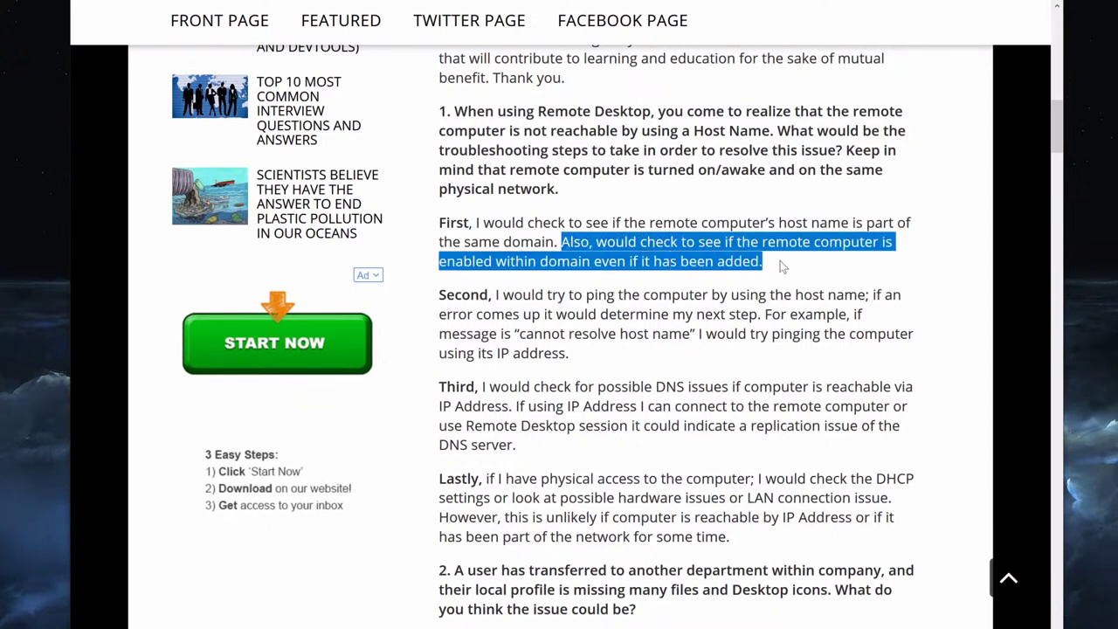
{"action": "left_click", "coordinate": [772, 259]}
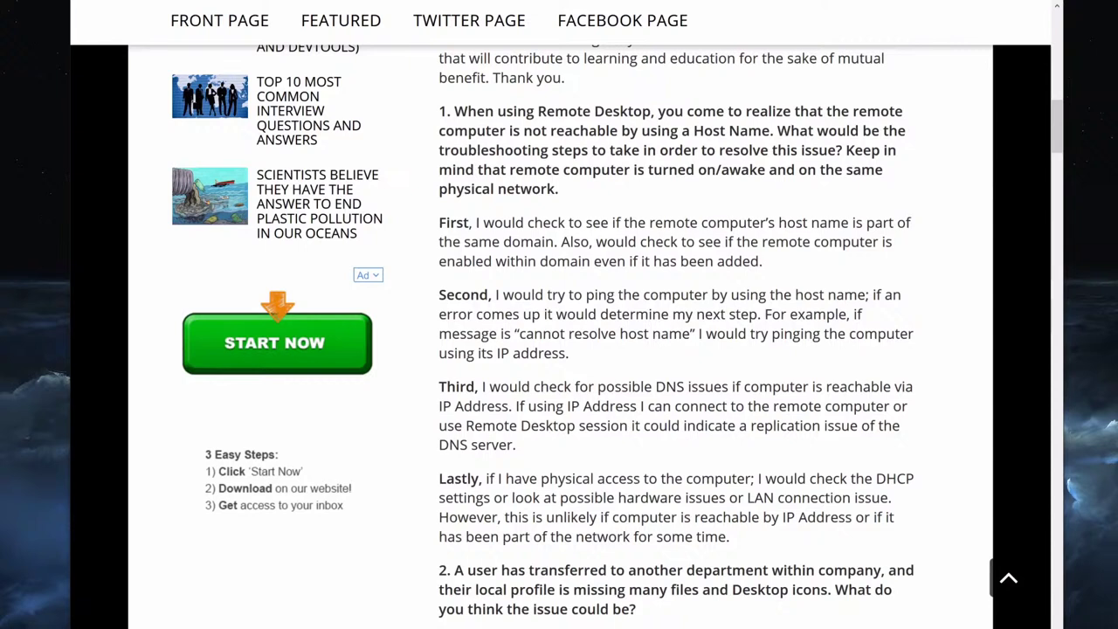
Following the article's second step, ping the host name cobuman from Command Prompt and mark "0% loss" in the output.
{"action": "left_click_drag", "start_coordinate": [438, 294], "coordinate": [760, 314]}
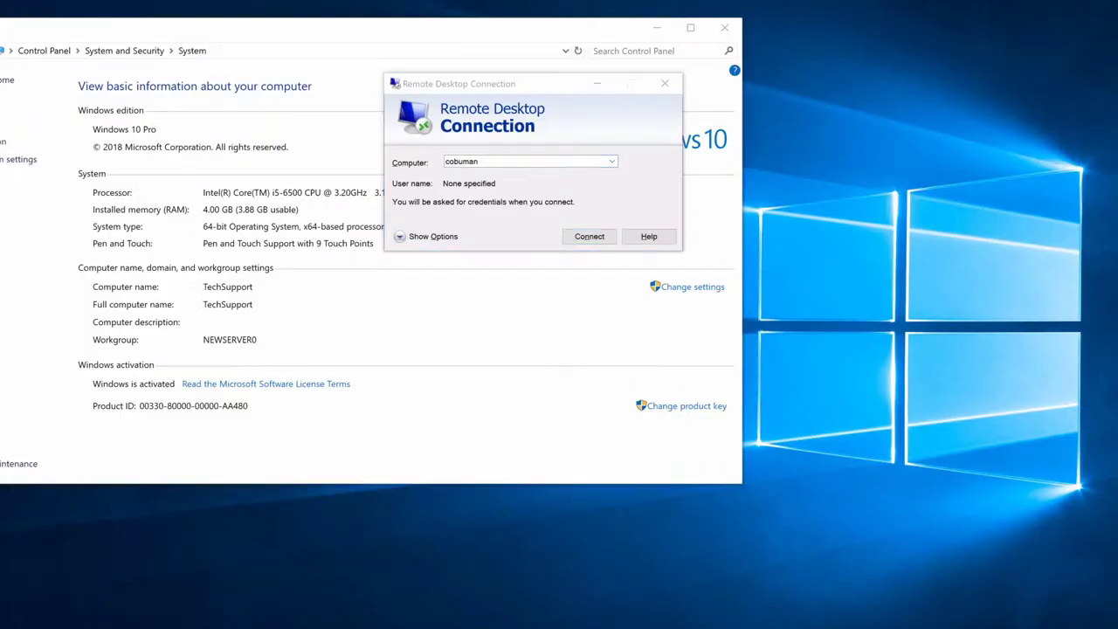
{"action": "left_click", "coordinate": [14, 622]}
{"action": "type", "text": "ping cobuman"}
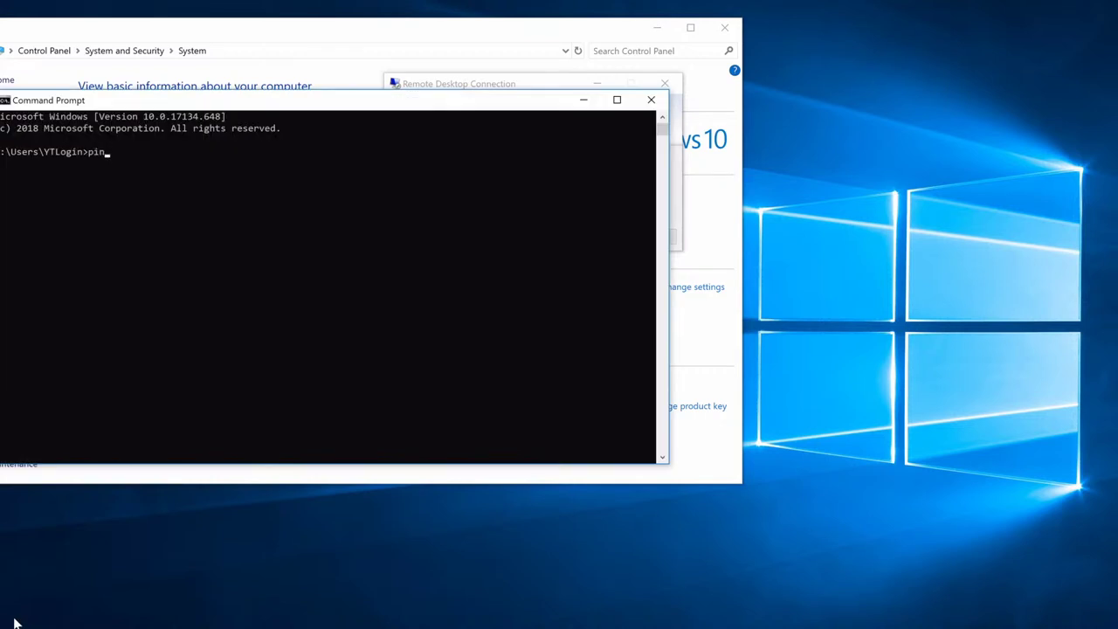
{"action": "key", "text": "Return"}
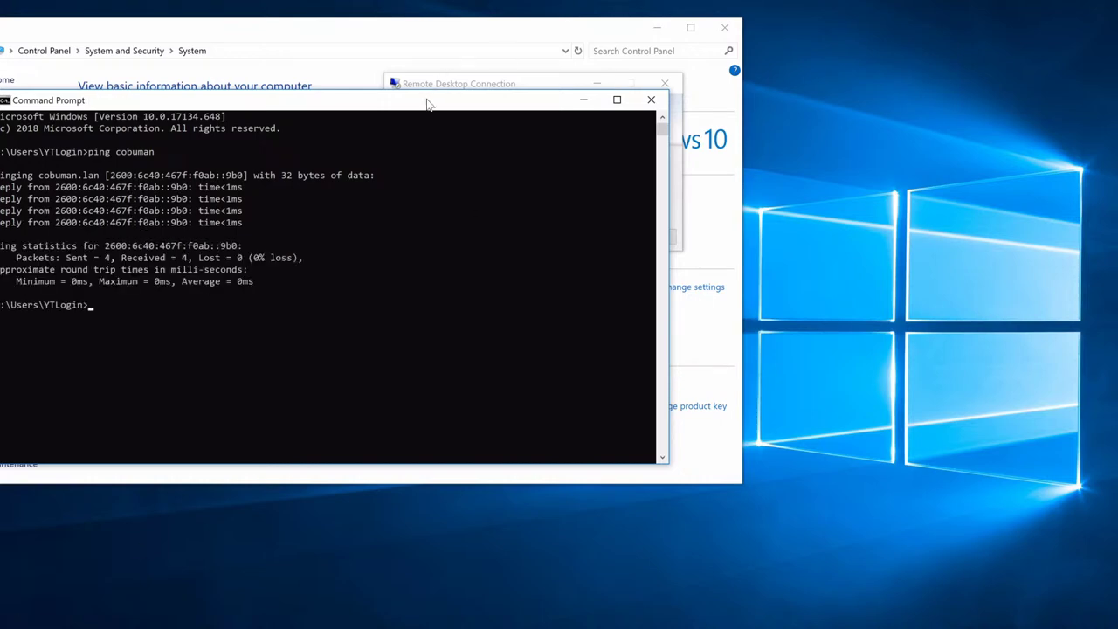
{"action": "left_click_drag", "start_coordinate": [428, 104], "coordinate": [836, 278]}
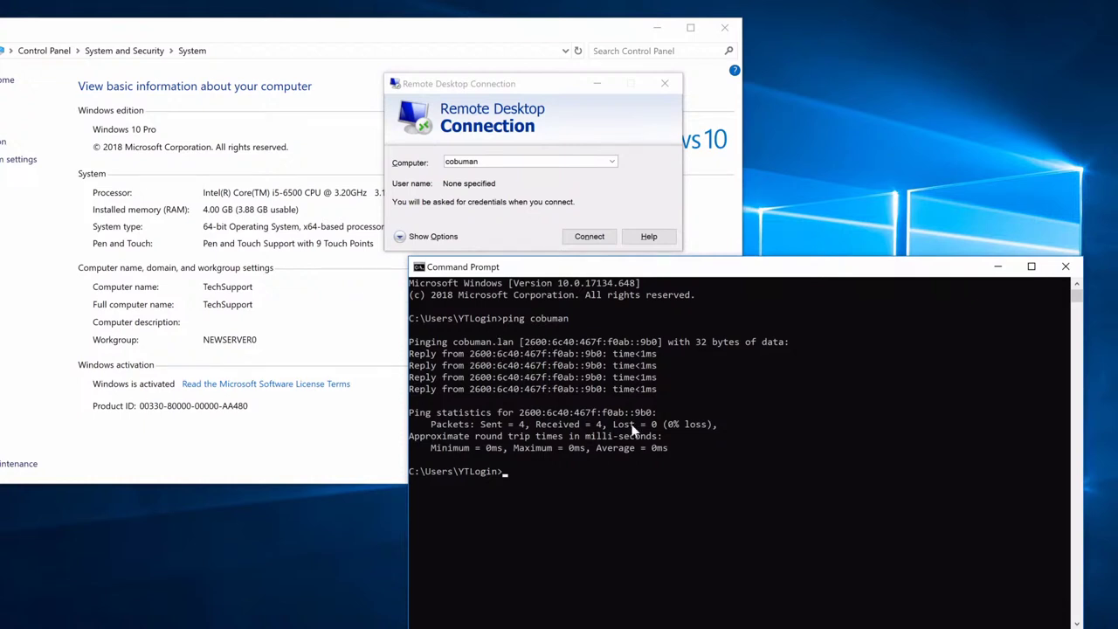
{"action": "left_click_drag", "start_coordinate": [668, 423], "coordinate": [709, 425]}
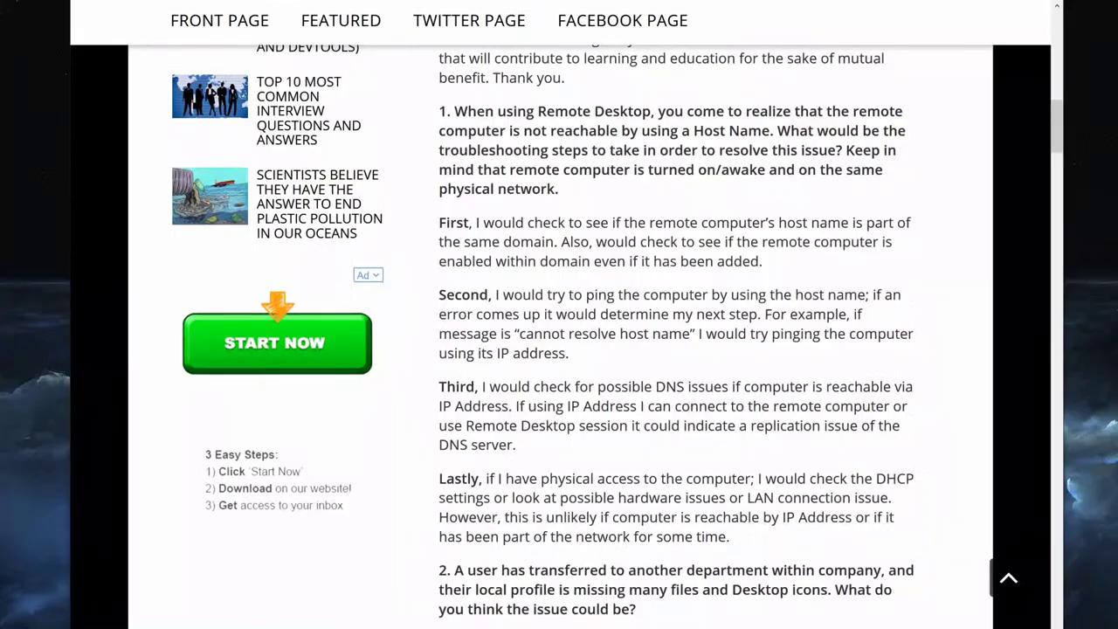
Highlight the article's example about pinging by IP address, then position Command Prompt just below the Remote Desktop Connection dialog's fields.
{"action": "left_click_drag", "start_coordinate": [765, 314], "coordinate": [706, 356]}
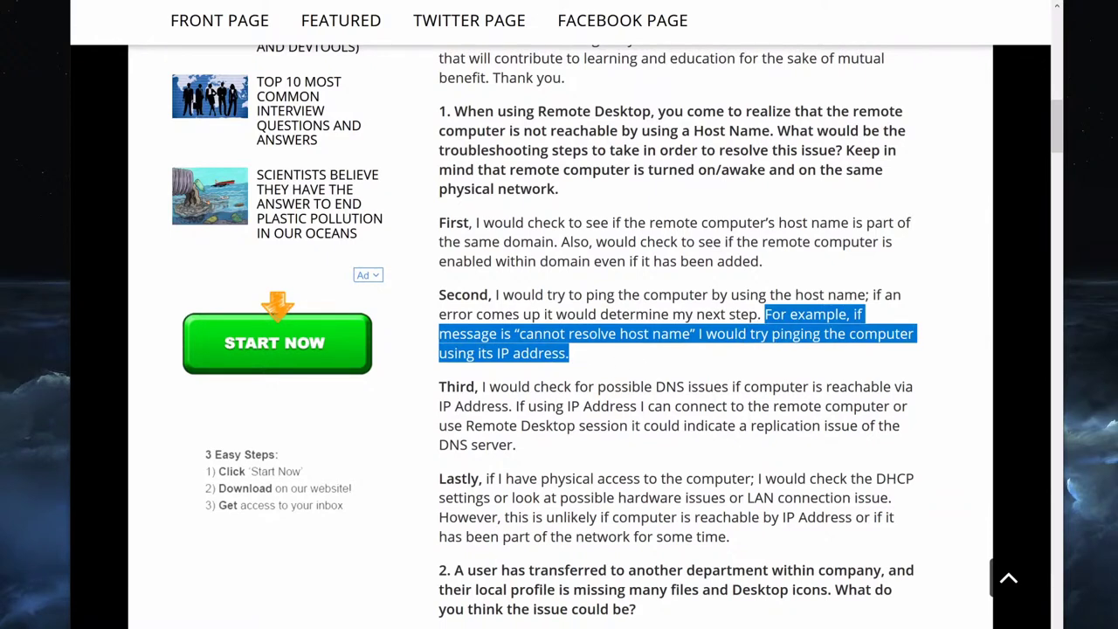
{"action": "left_click", "coordinate": [578, 356]}
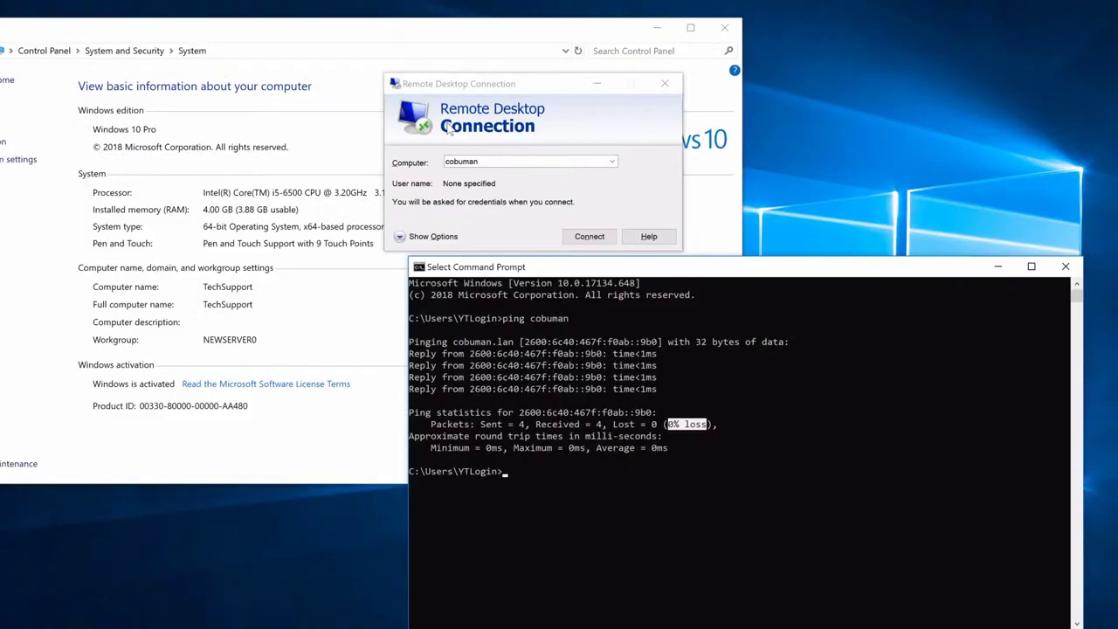
{"action": "left_click", "coordinate": [736, 400]}
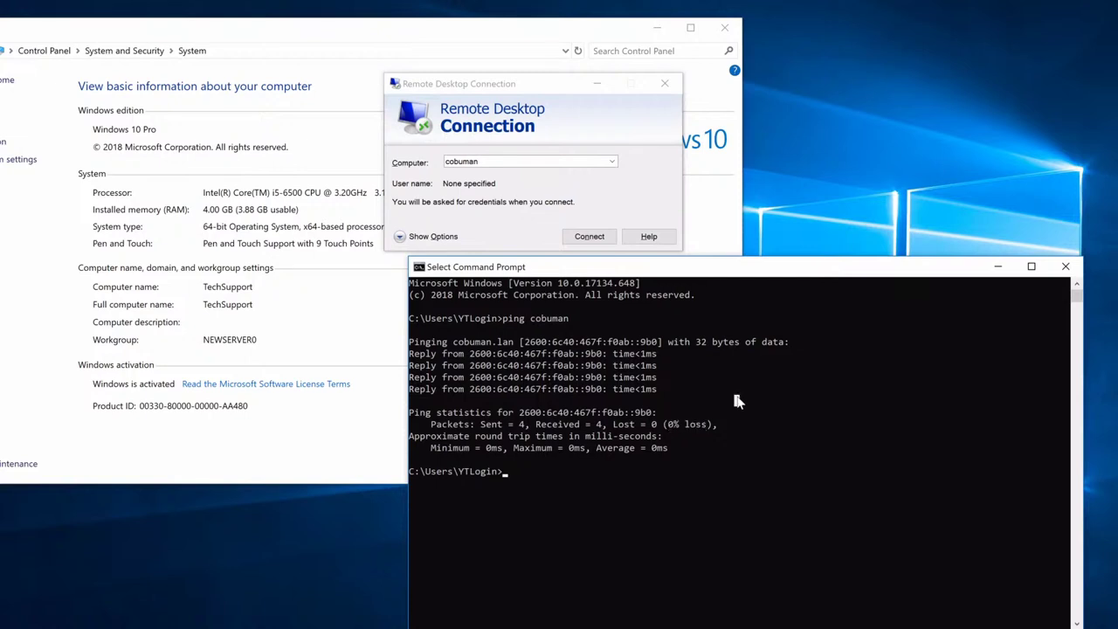
{"action": "left_click_drag", "start_coordinate": [761, 267], "coordinate": [704, 280]}
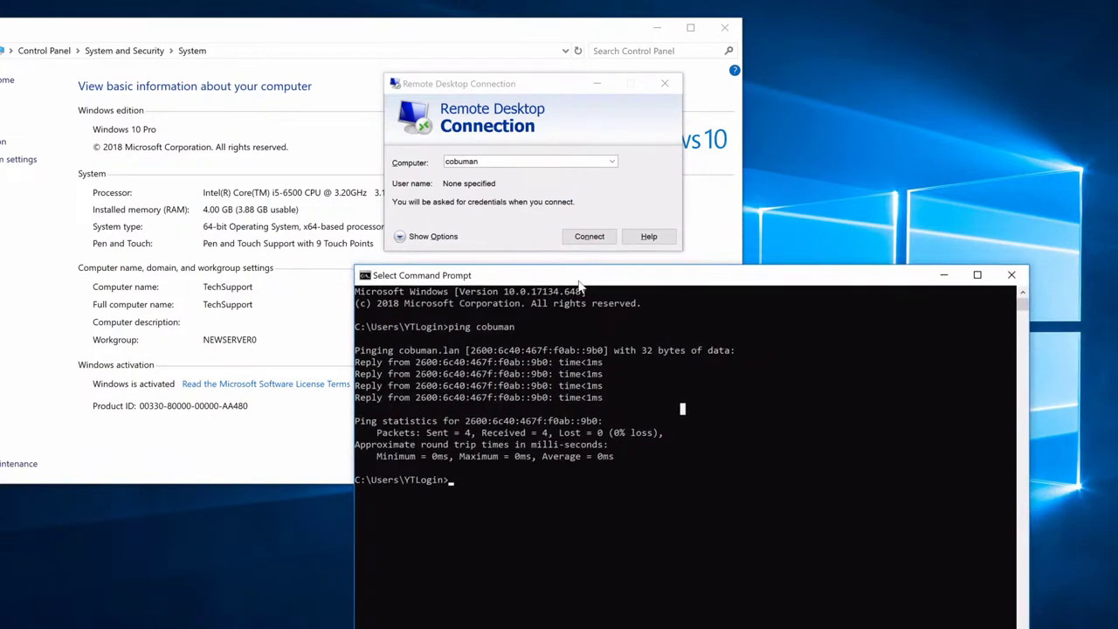
{"action": "left_click_drag", "start_coordinate": [578, 283], "coordinate": [612, 271]}
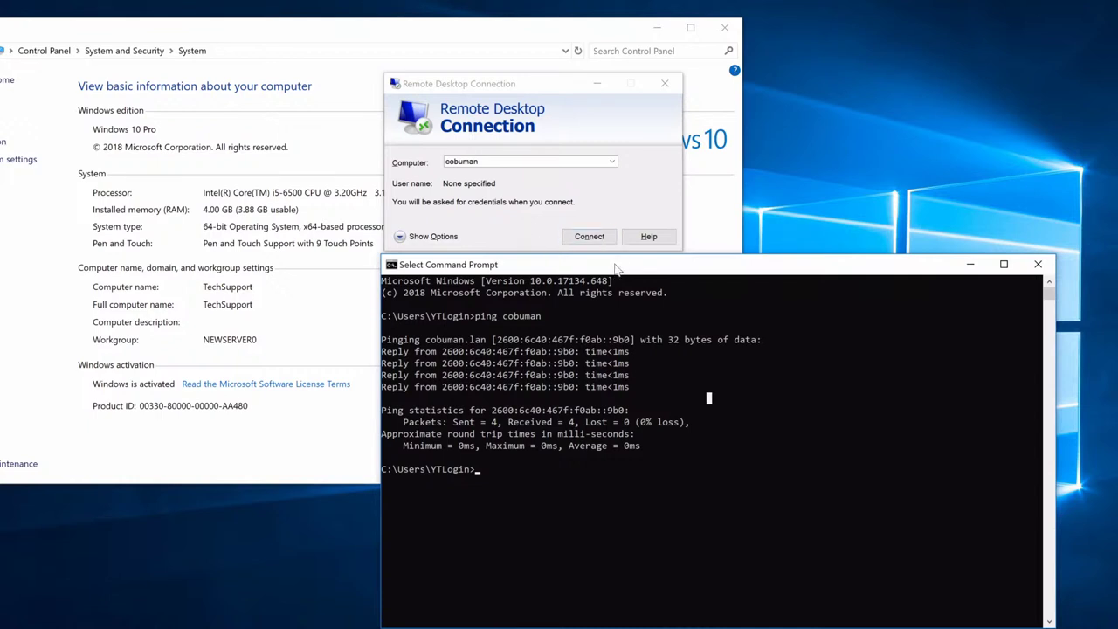
{"action": "left_click_drag", "start_coordinate": [615, 266], "coordinate": [477, 265]}
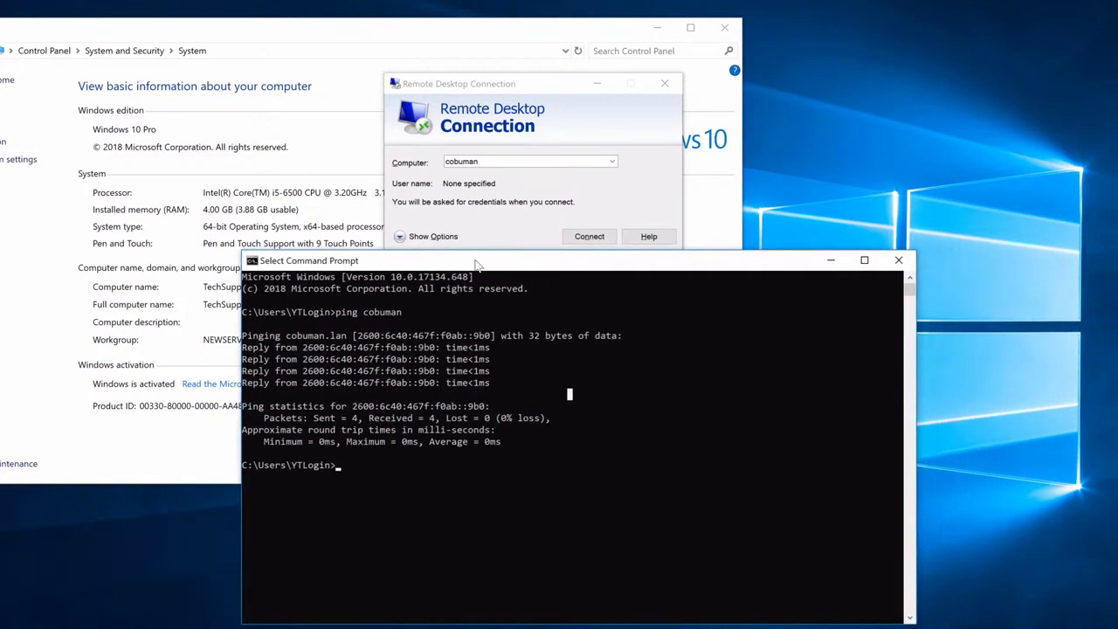
Select the host name cobuman in Remote Desktop Connection, start connecting to it, and cancel the connection attempt.
{"action": "left_click", "coordinate": [492, 162]}
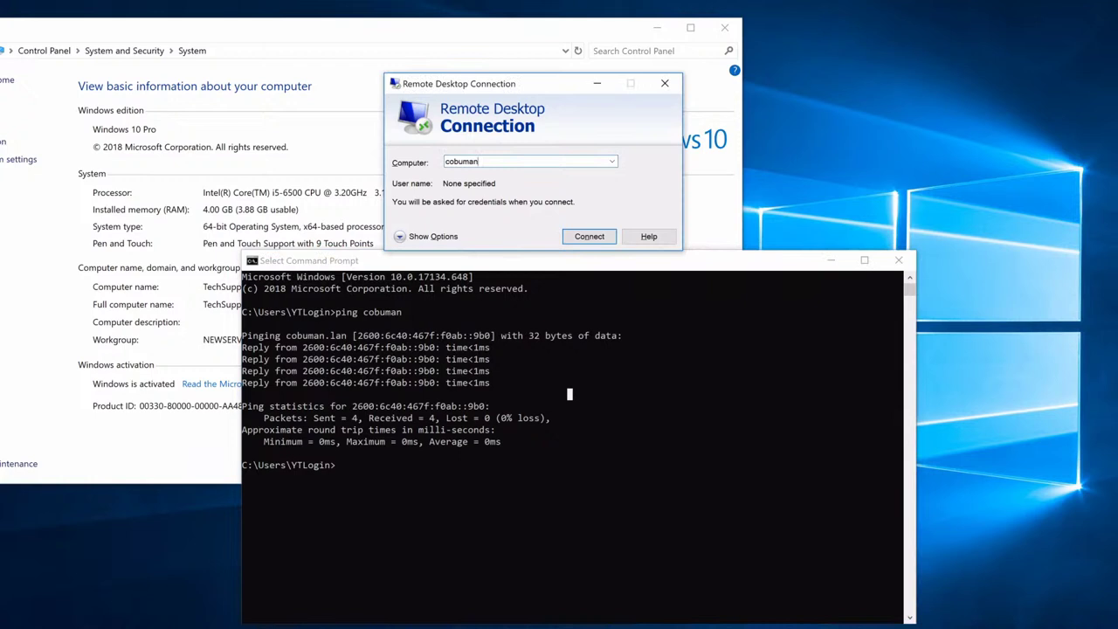
{"action": "key", "text": "ctrl+a"}
{"action": "left_click", "coordinate": [596, 267]}
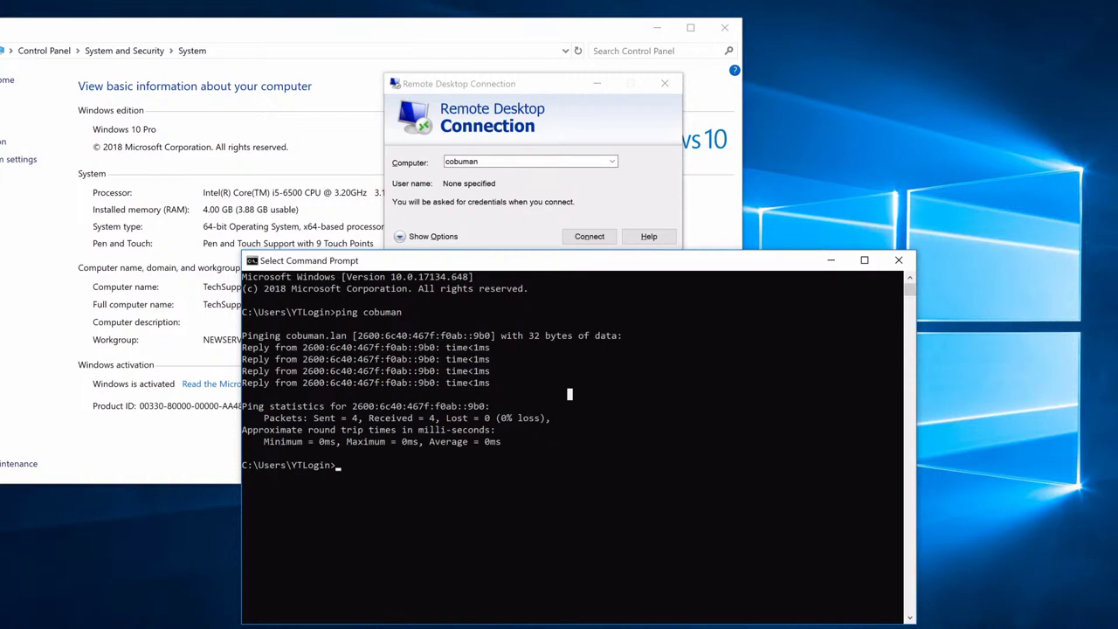
{"action": "left_click_drag", "start_coordinate": [521, 161], "coordinate": [445, 161]}
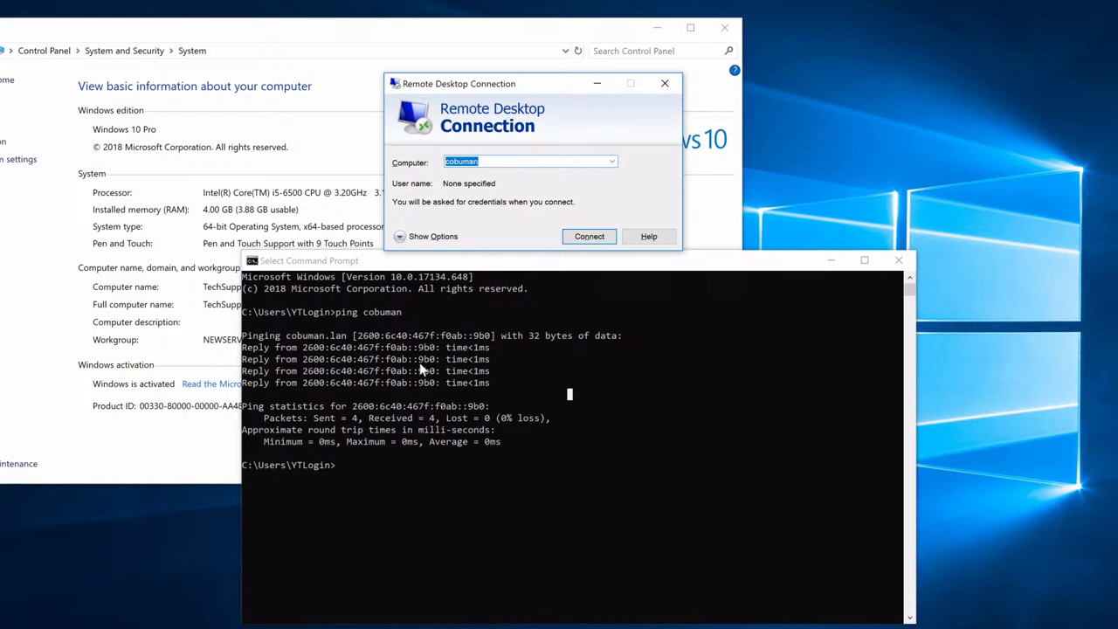
{"action": "left_click", "coordinate": [487, 334]}
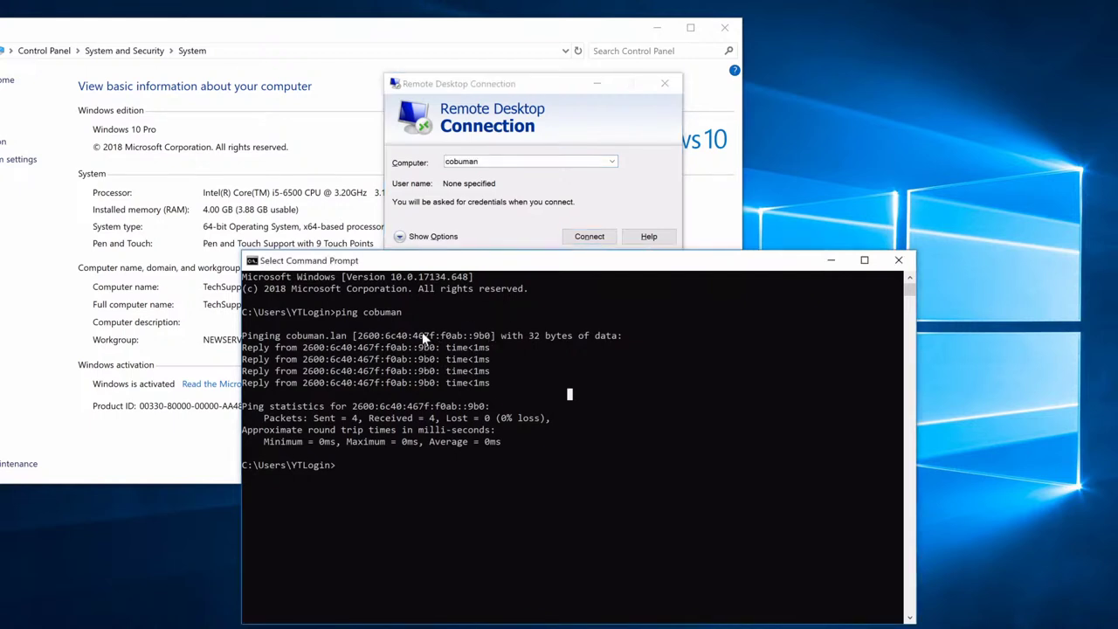
{"action": "left_click", "coordinate": [515, 201]}
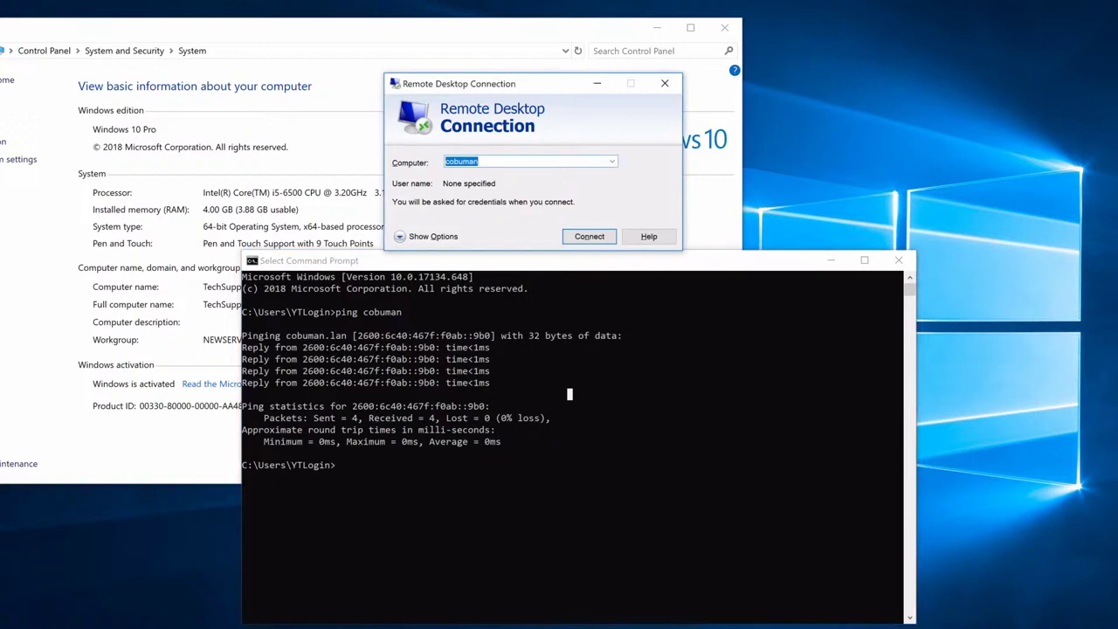
{"action": "left_click", "coordinate": [588, 235]}
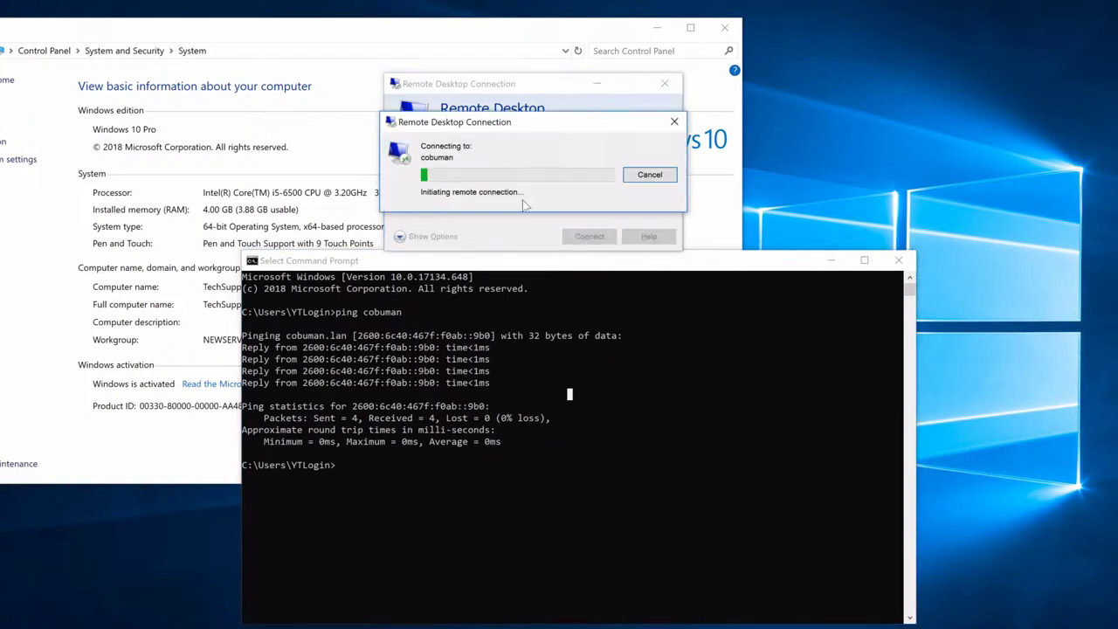
{"action": "left_click", "coordinate": [649, 175]}
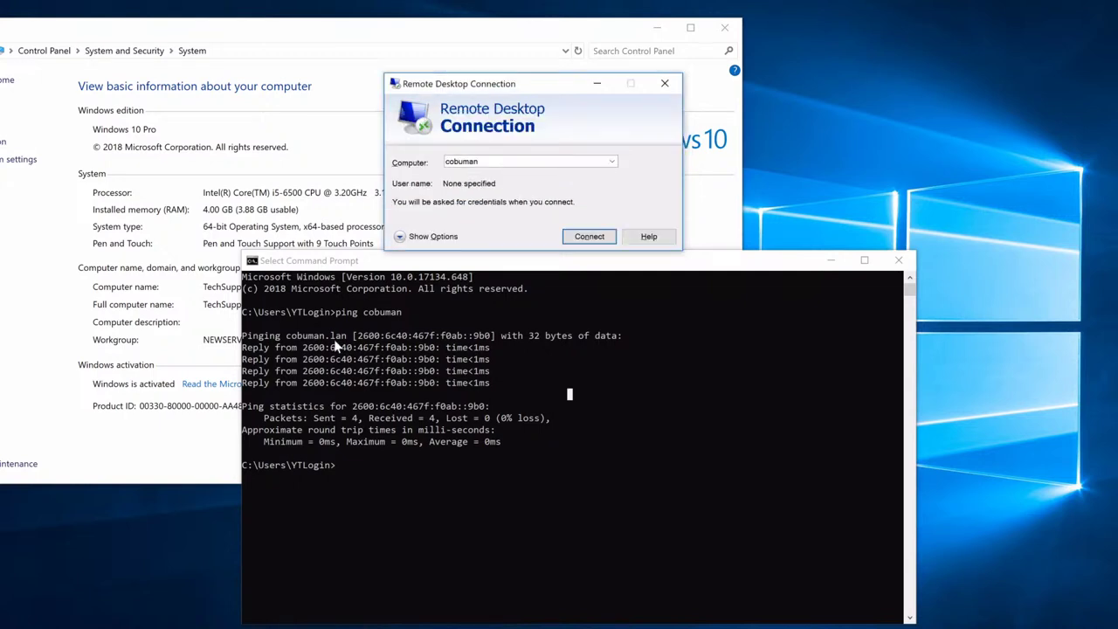
Copy the IPv6 address of cobuman from the ping output and return to the computer name in Remote Desktop Connection.
{"action": "left_click", "coordinate": [335, 342]}
{"action": "left_click_drag", "start_coordinate": [494, 339], "coordinate": [358, 339]}
{"action": "left_click", "coordinate": [393, 342]}
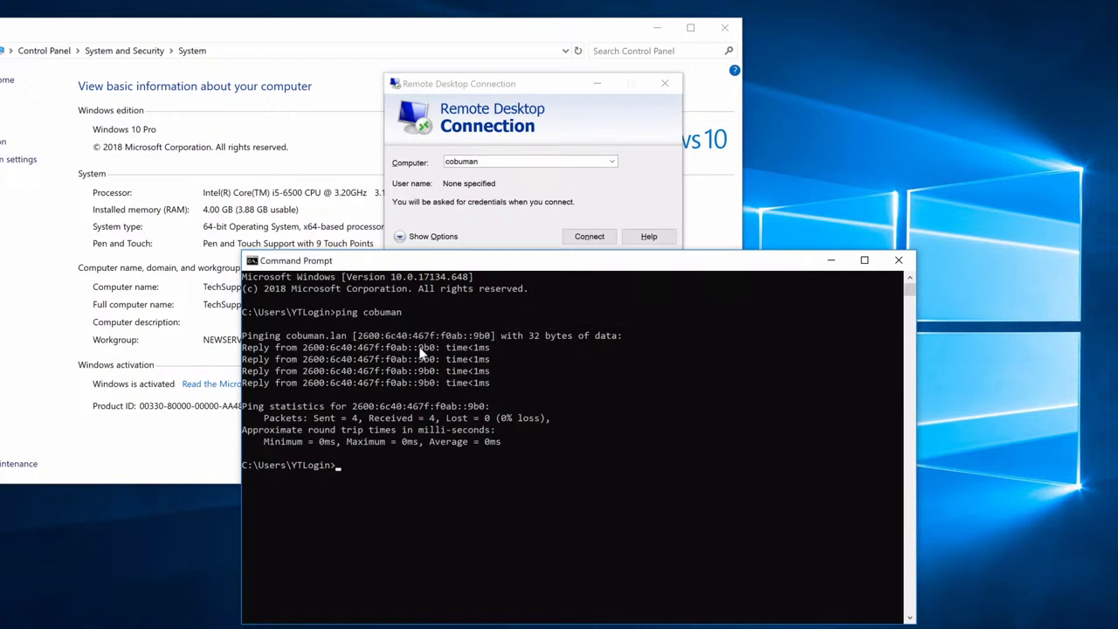
{"action": "left_click", "coordinate": [477, 336]}
{"action": "left_click_drag", "start_coordinate": [482, 337], "coordinate": [357, 341]}
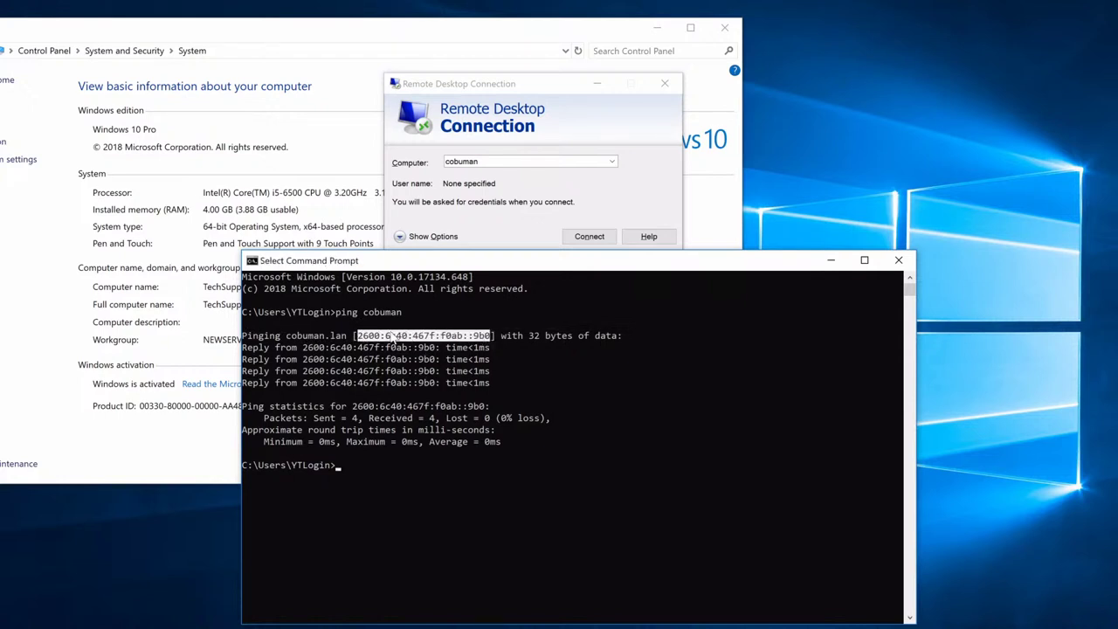
{"action": "right_click", "coordinate": [391, 334]}
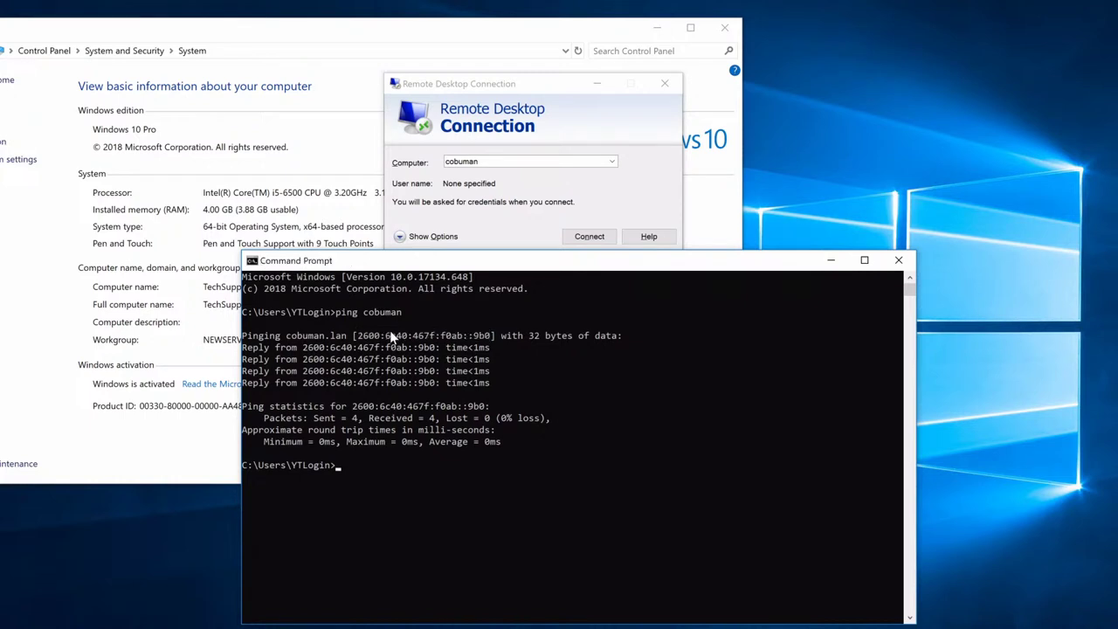
{"action": "left_click", "coordinate": [561, 174]}
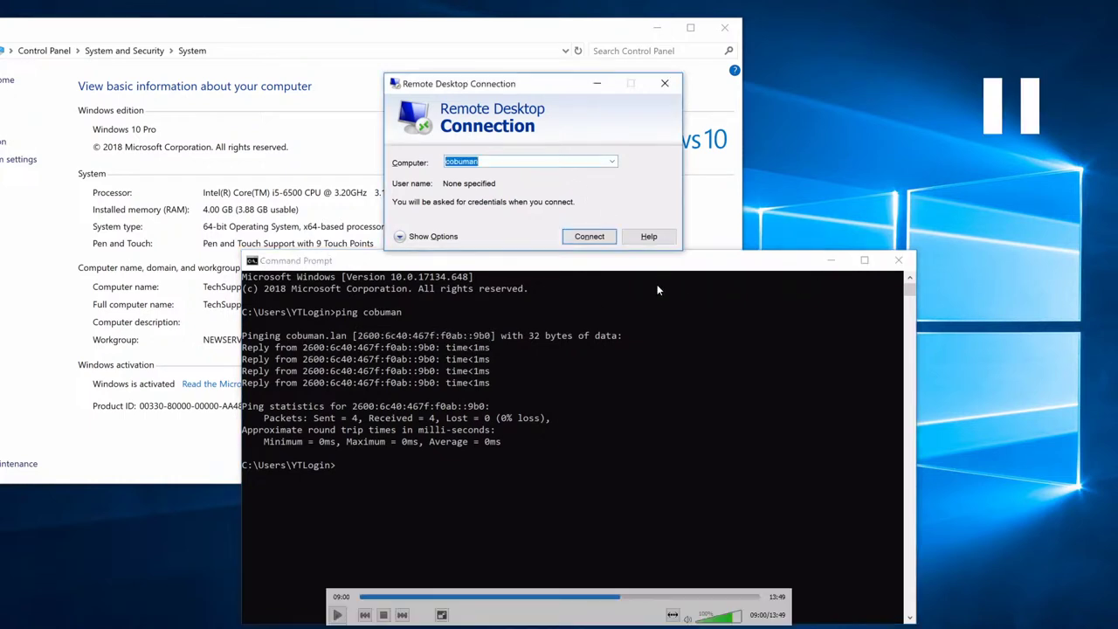